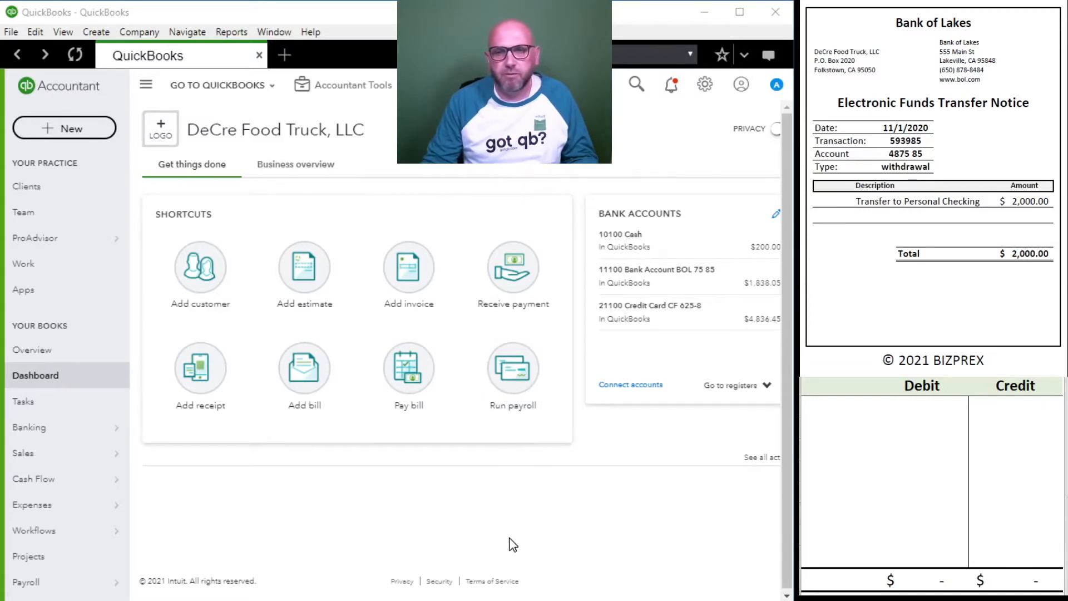
Start a new expense transaction from the Expense Transactions list
{"action": "mouse_move", "coordinate": [77, 517]}
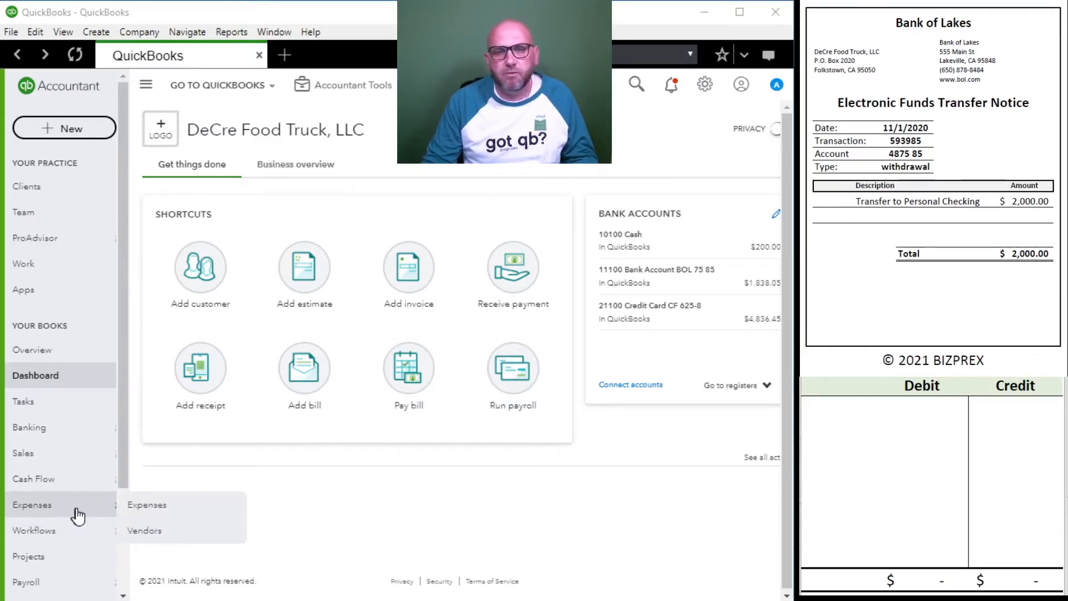
{"action": "left_click", "coordinate": [165, 508]}
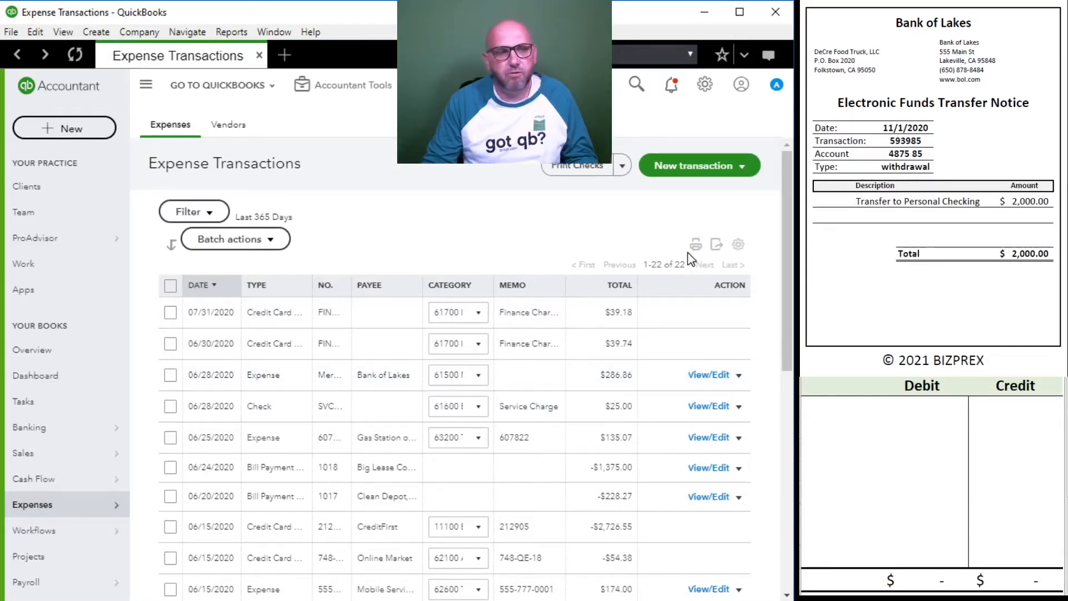
{"action": "left_click", "coordinate": [754, 169]}
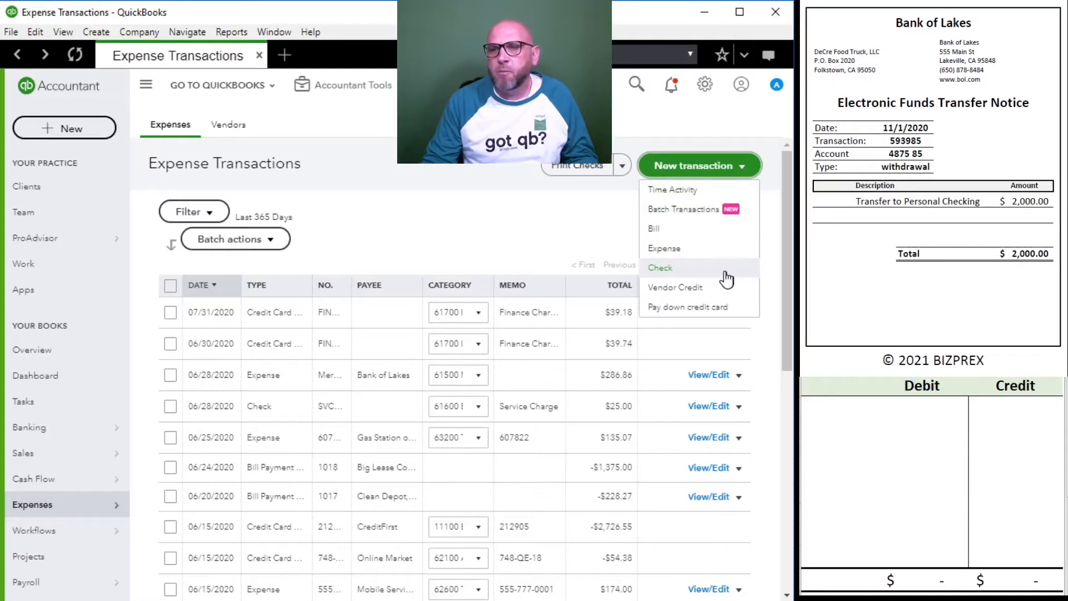
{"action": "left_click", "coordinate": [715, 251]}
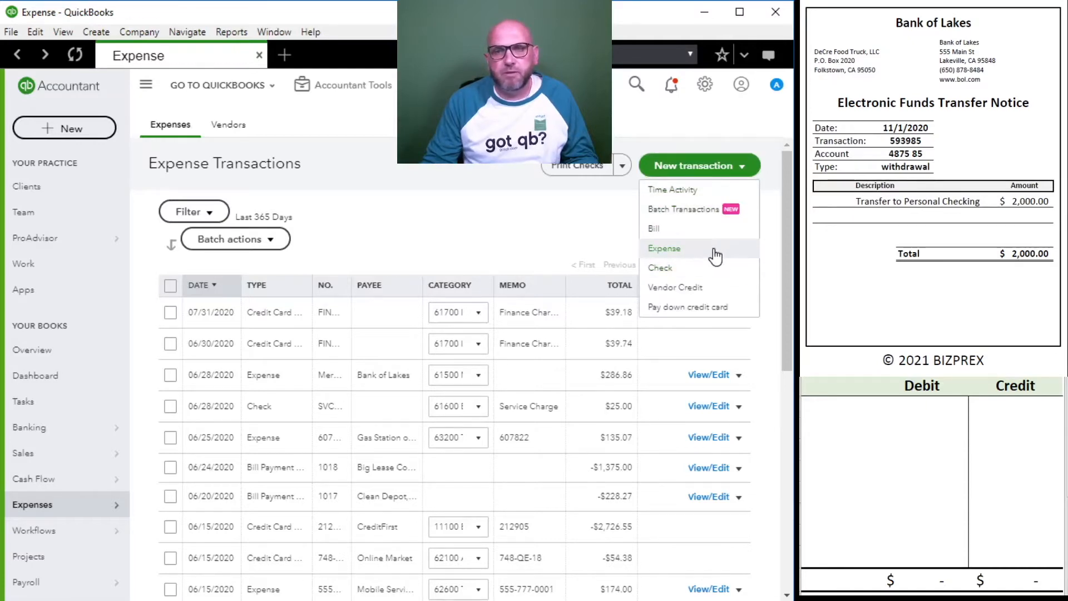
{"action": "left_click", "coordinate": [715, 250]}
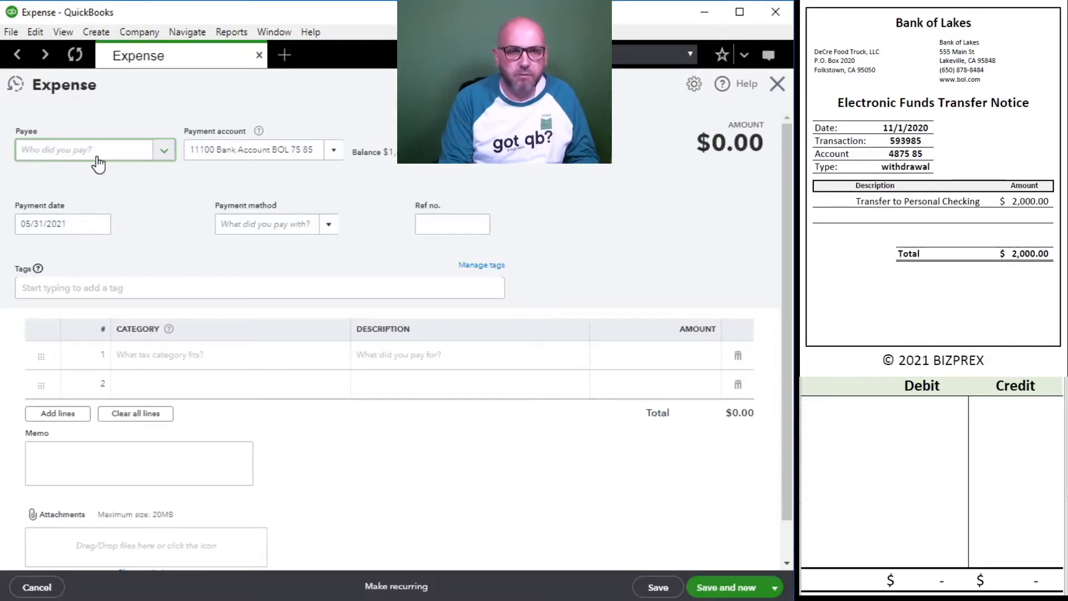
Add "Owner" as a new payee of type Vendor and assign it to the expense
{"action": "type", "text": "Owner"}
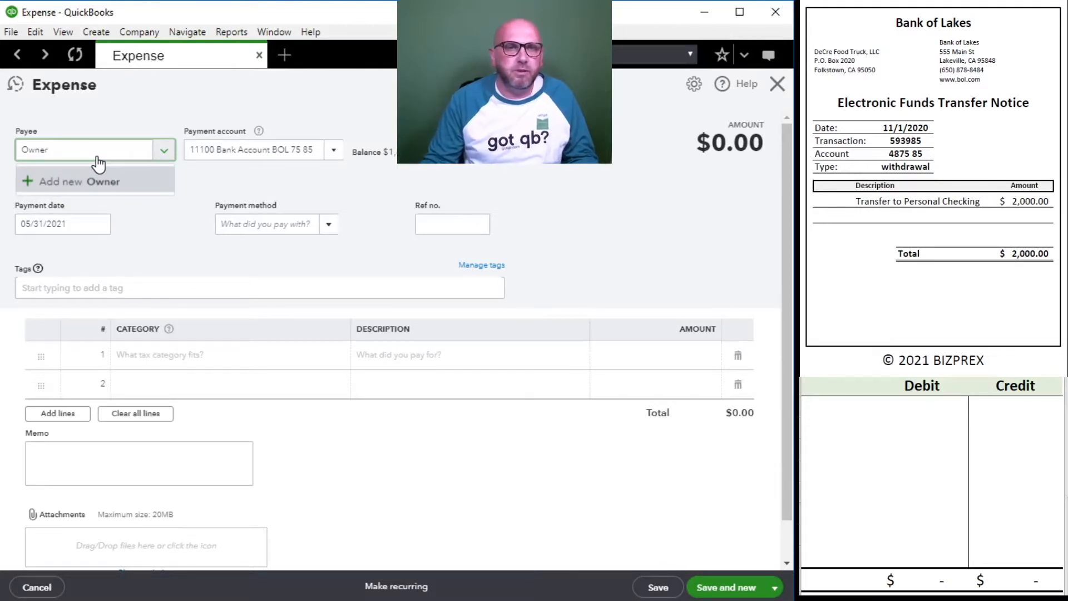
{"action": "left_click", "coordinate": [126, 194]}
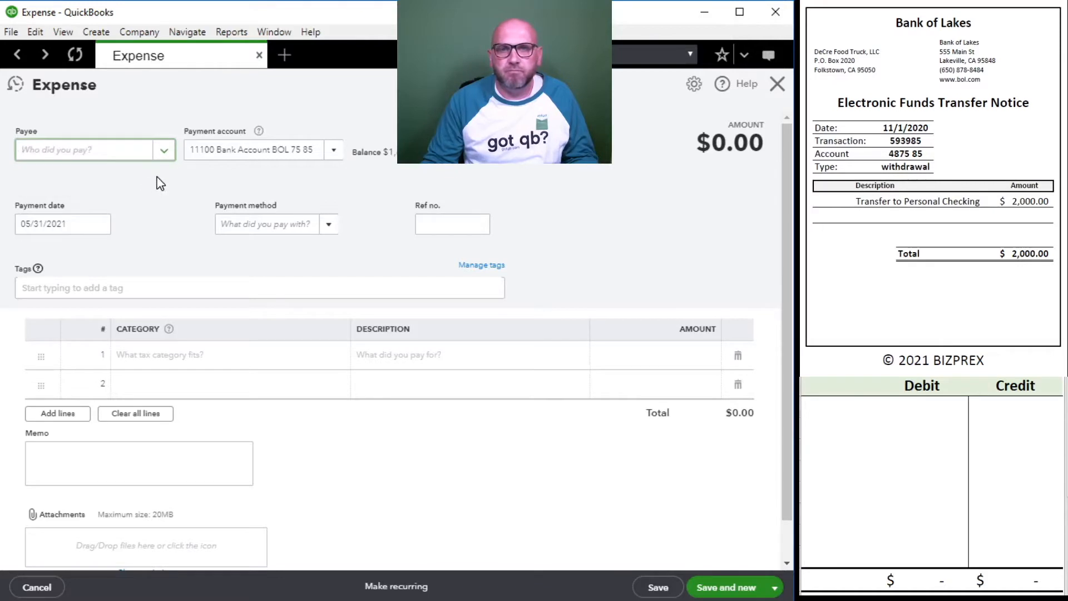
{"action": "left_click", "coordinate": [115, 158]}
{"action": "type", "text": "own"}
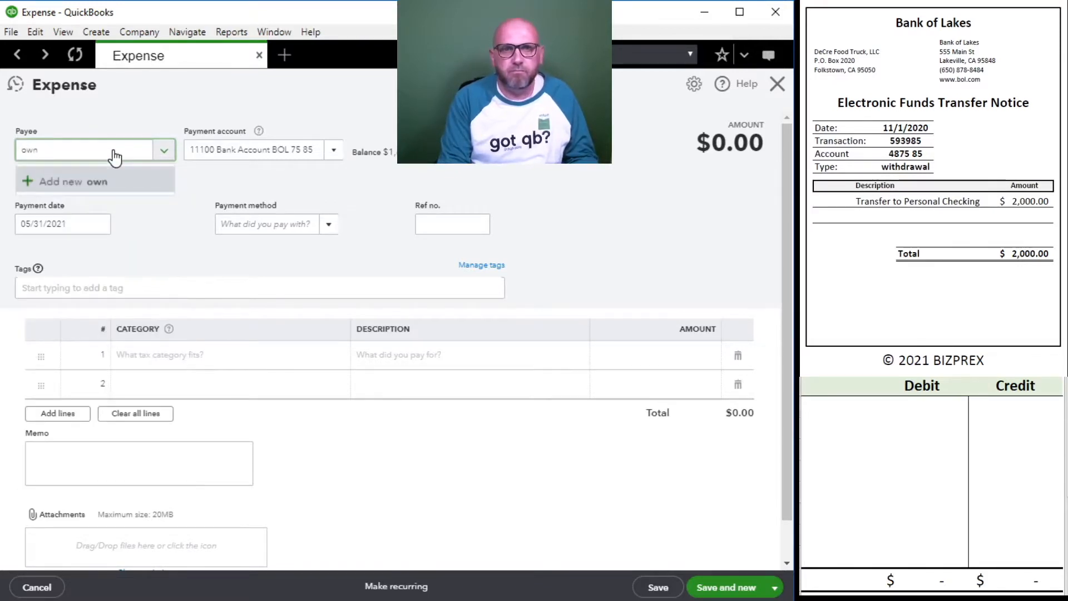
{"action": "key", "text": "Return"}
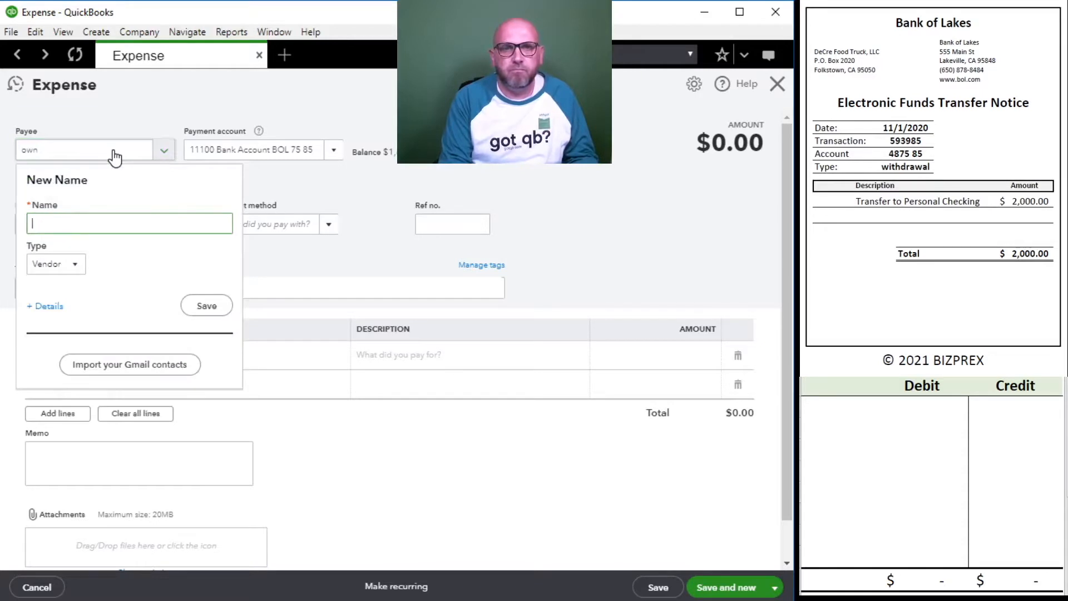
{"action": "type", "text": "ner"}
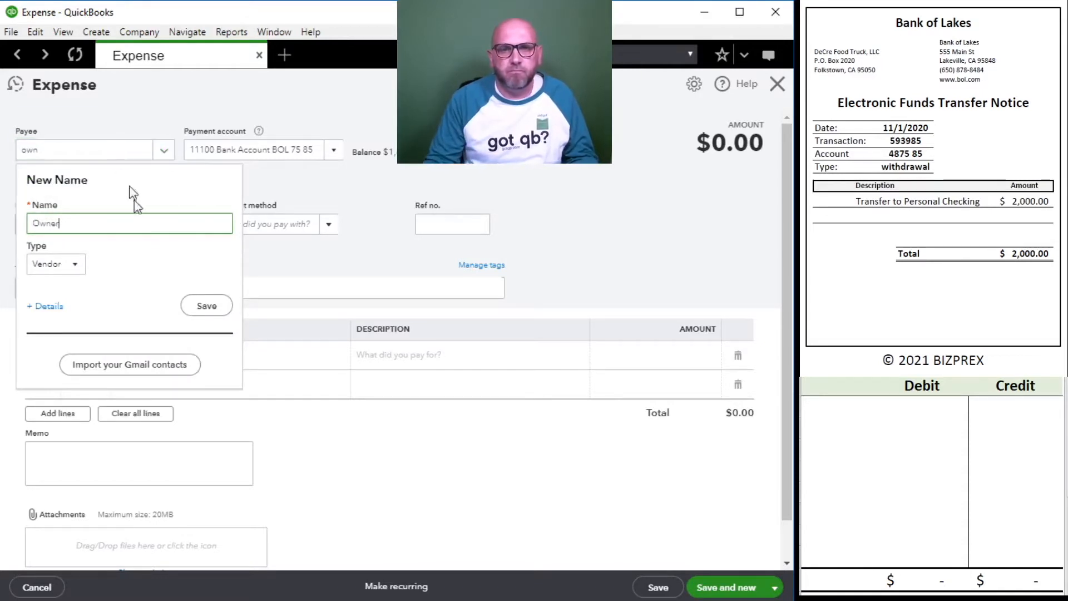
{"action": "left_click", "coordinate": [71, 270]}
{"action": "left_click", "coordinate": [76, 267]}
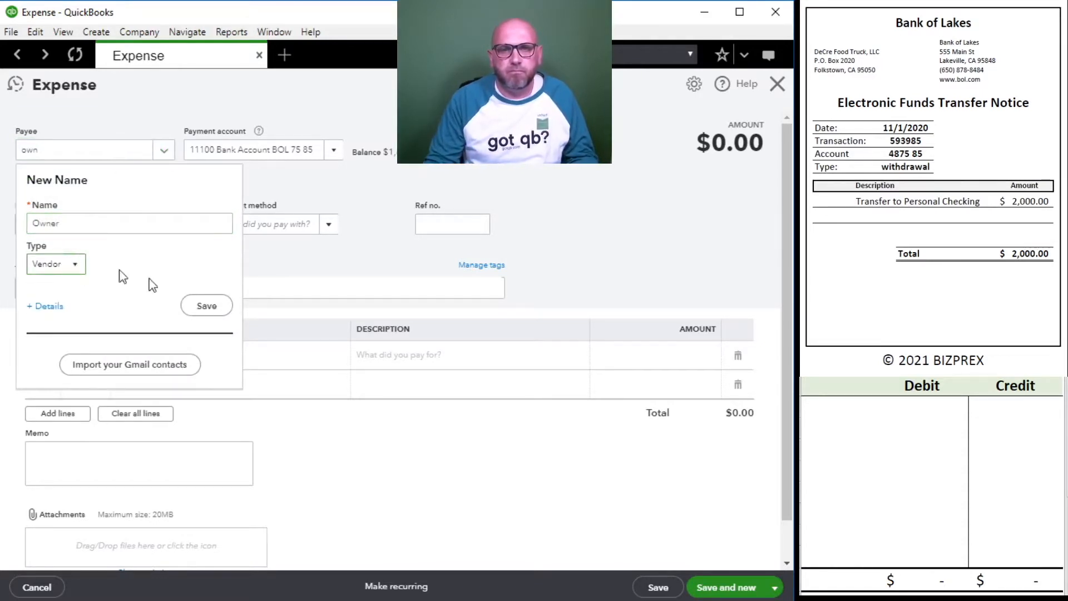
{"action": "left_click", "coordinate": [215, 306]}
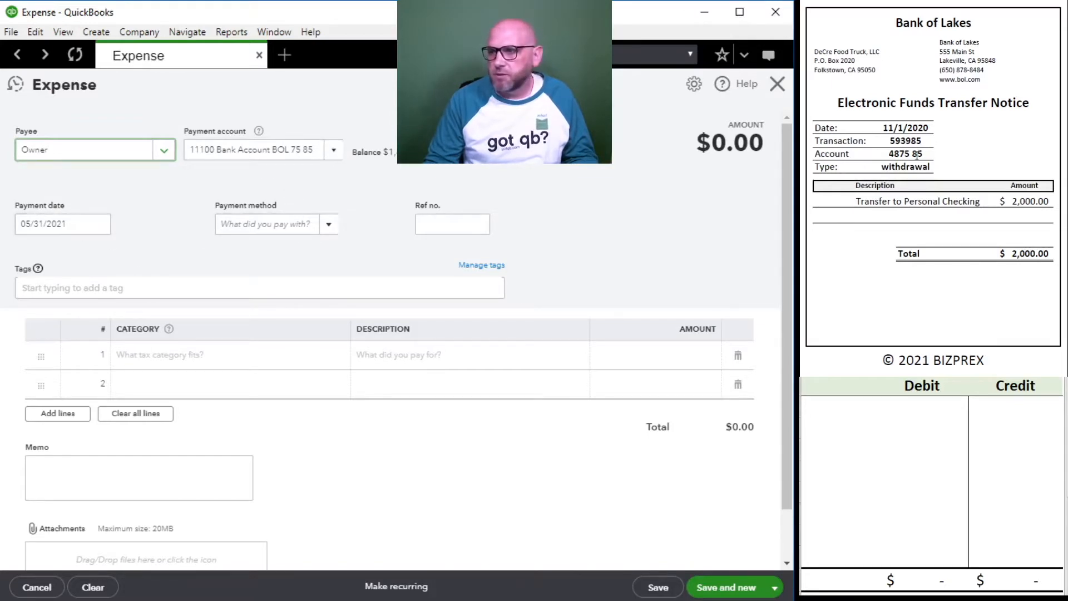
{"action": "left_click", "coordinate": [85, 224]}
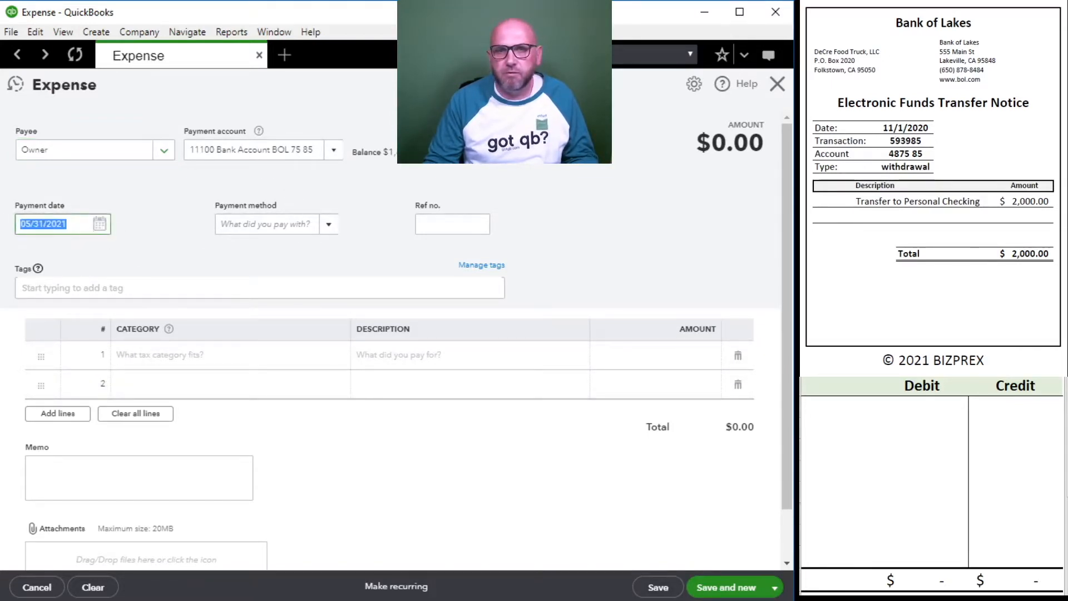
{"action": "type", "text": "11"}
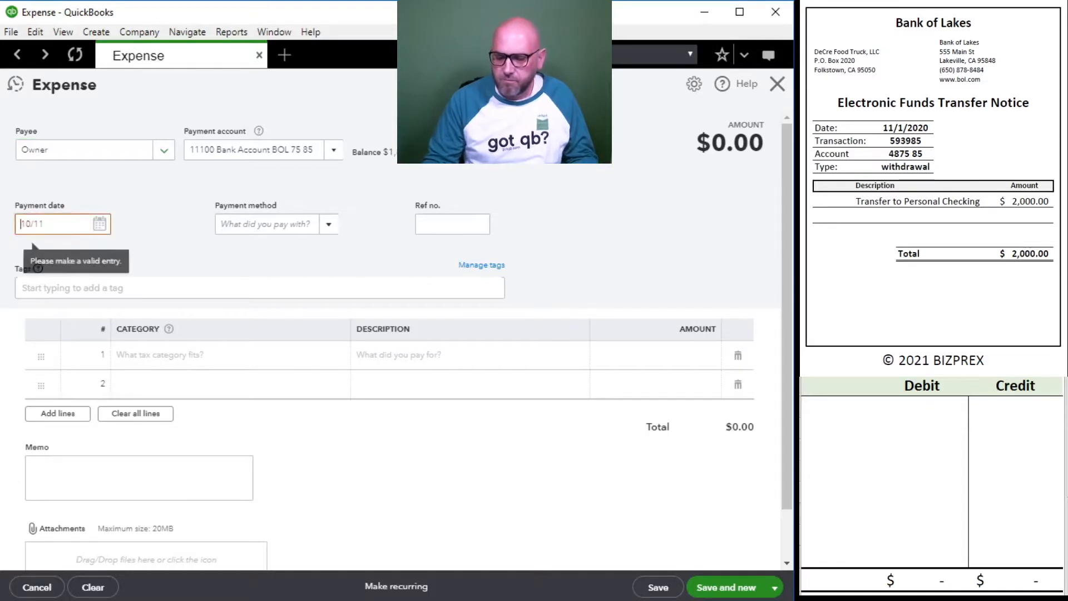
{"action": "type", "text": "/01/2020"}
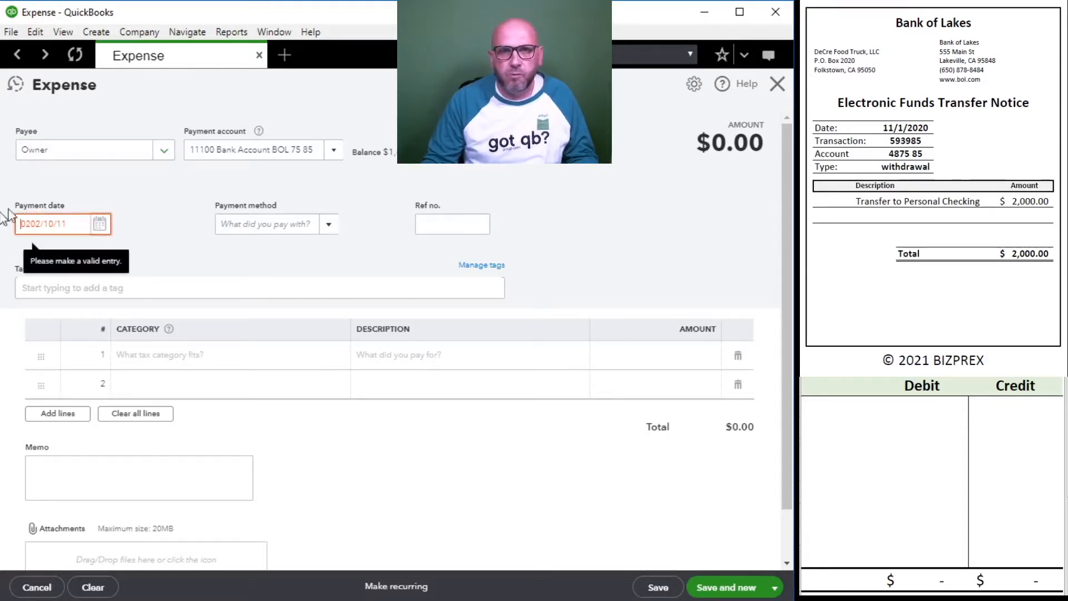
{"action": "left_click_drag", "start_coordinate": [67, 224], "coordinate": [20, 224]}
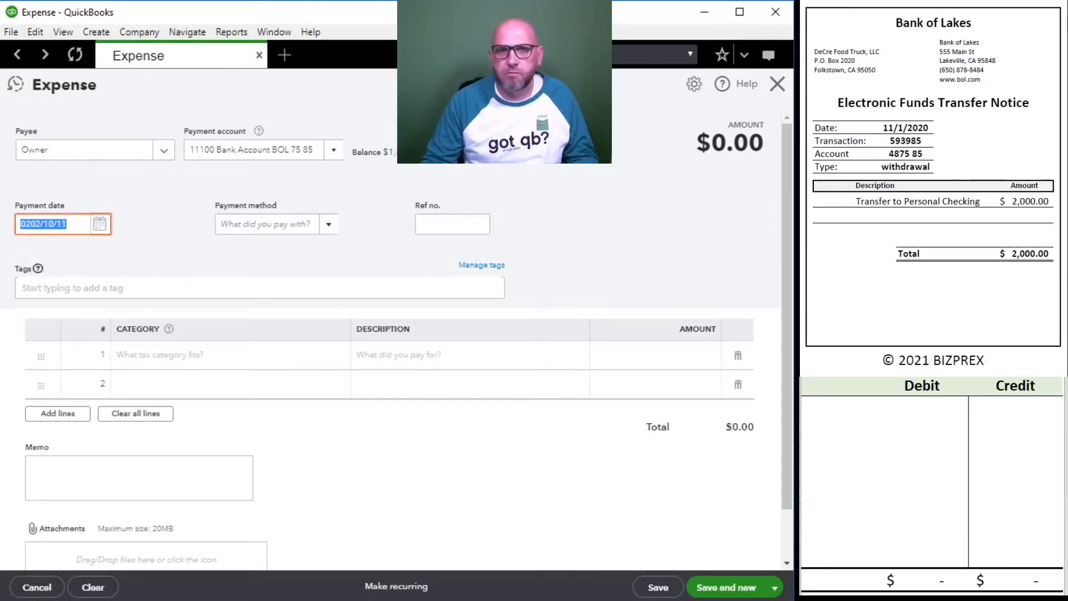
{"action": "type", "text": "11/01/"}
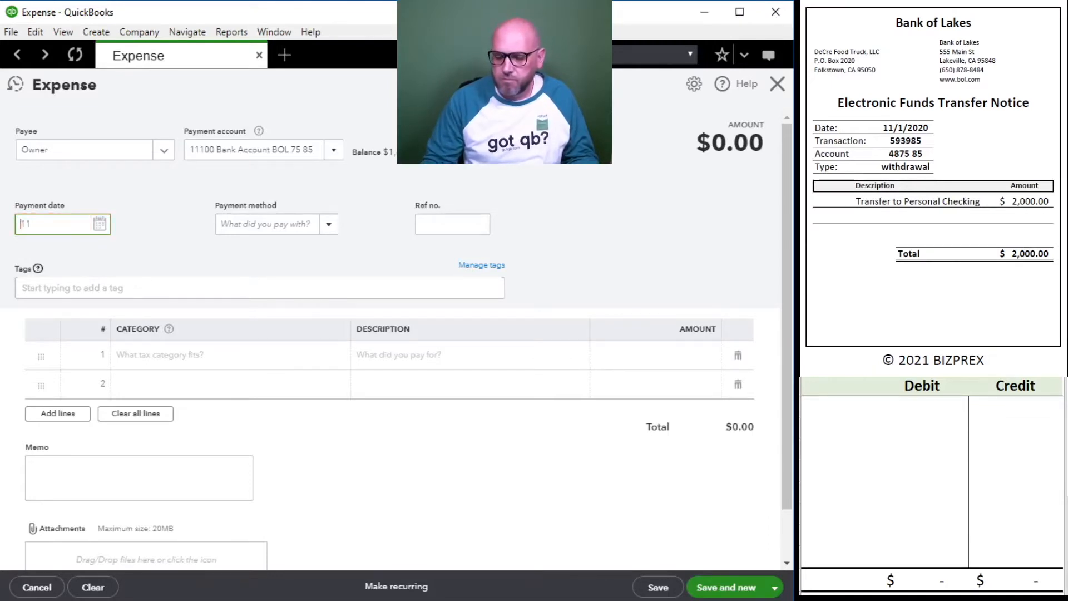
Set the expense's payment date to 11/01/2020
{"action": "left_click", "coordinate": [98, 226]}
{"action": "left_click", "coordinate": [27, 257]}
{"action": "left_click", "coordinate": [27, 257]}
{"action": "left_click", "coordinate": [26, 257]}
{"action": "left_click", "coordinate": [27, 257]}
{"action": "left_click", "coordinate": [26, 257]}
{"action": "left_click", "coordinate": [27, 257]}
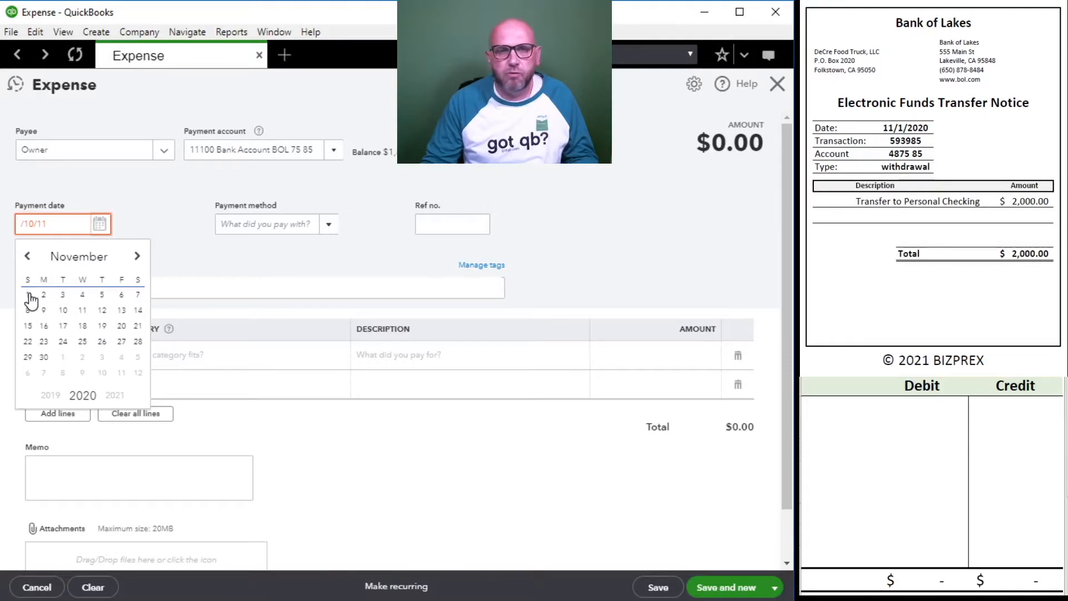
{"action": "left_click", "coordinate": [29, 295]}
Set the payment method to Bank Transfer and enter 593985 as the reference number
{"action": "left_click", "coordinate": [250, 224]}
{"action": "type", "text": "W"}
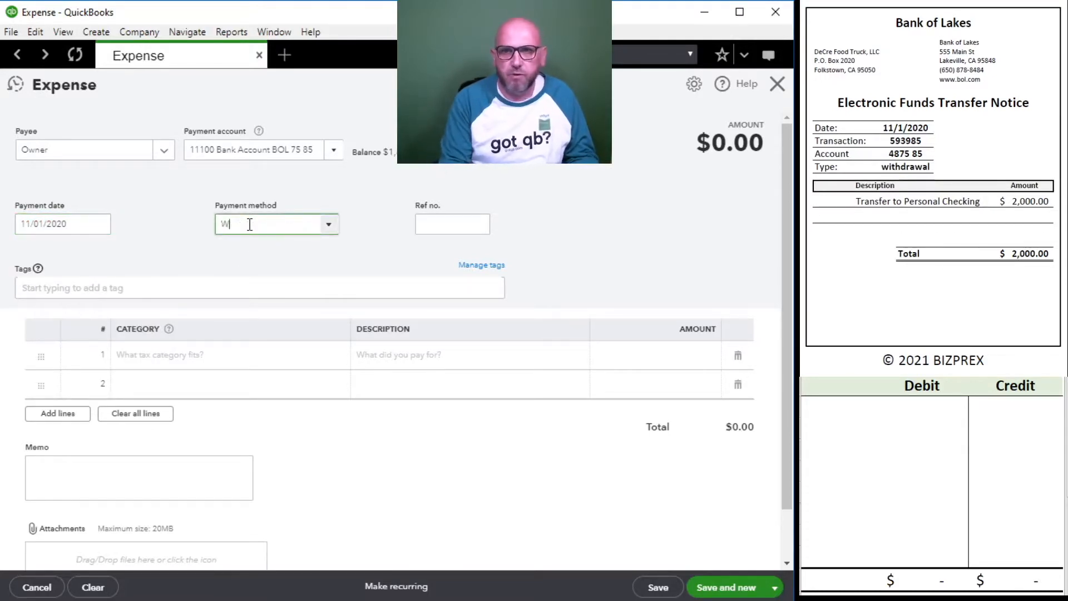
{"action": "key", "text": "BackSpace"}
{"action": "type", "text": "T"}
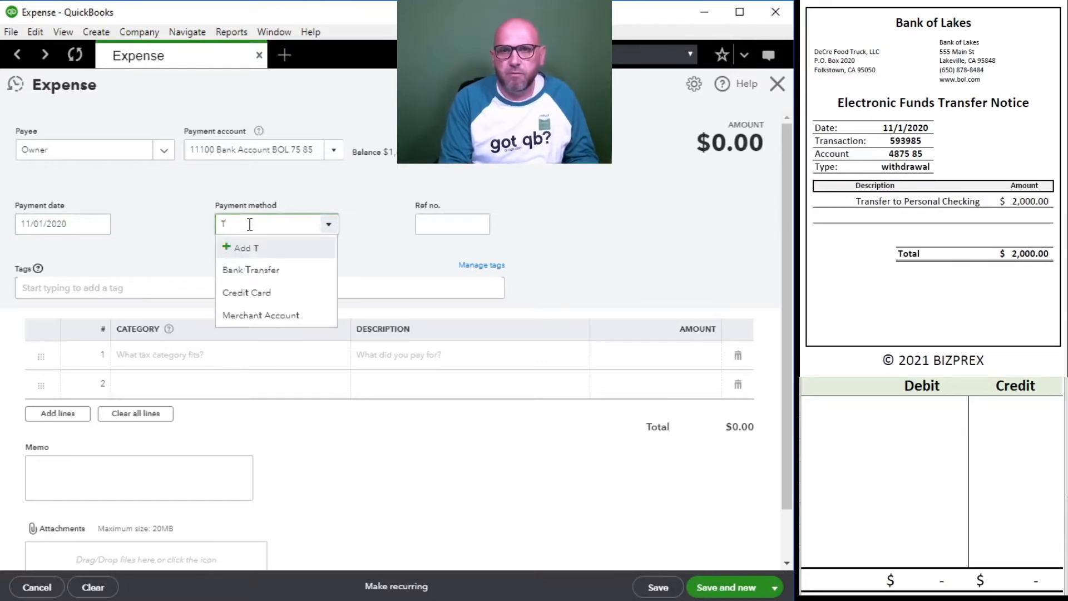
{"action": "left_click", "coordinate": [270, 269]}
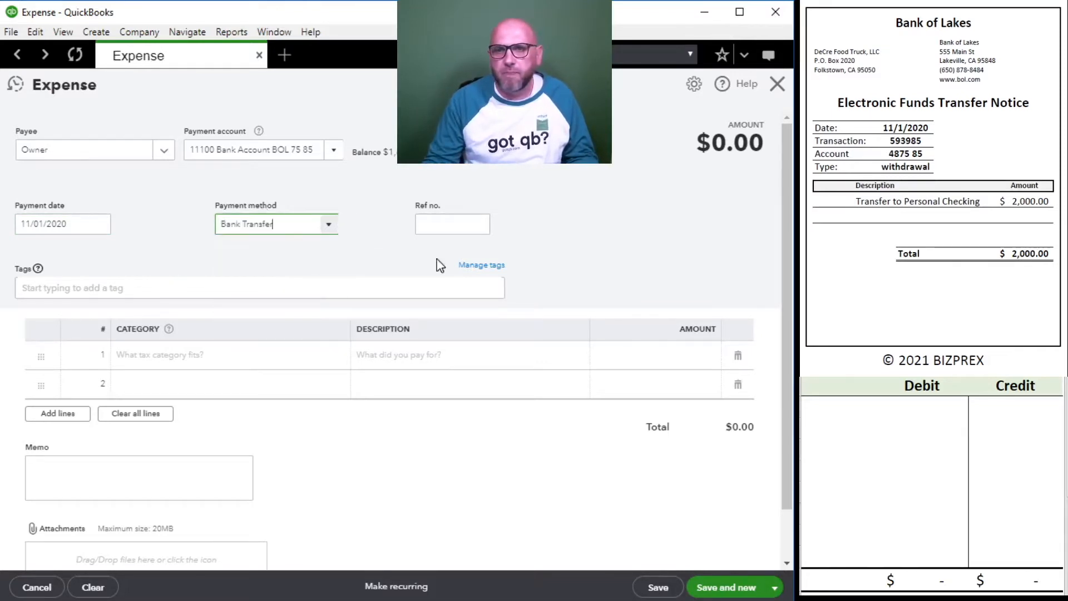
{"action": "left_click", "coordinate": [438, 228]}
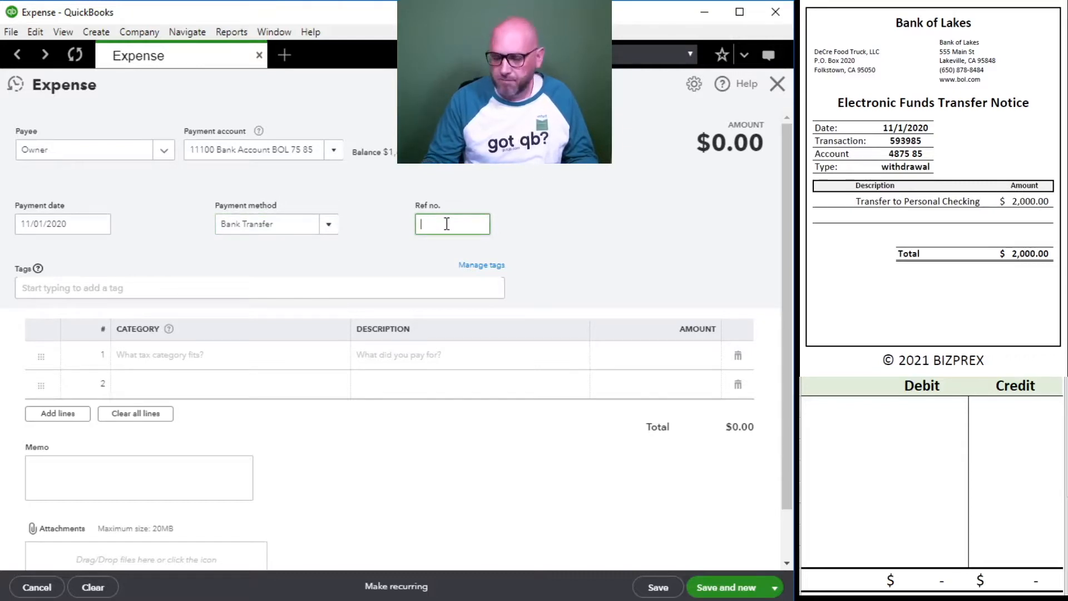
{"action": "type", "text": "59"}
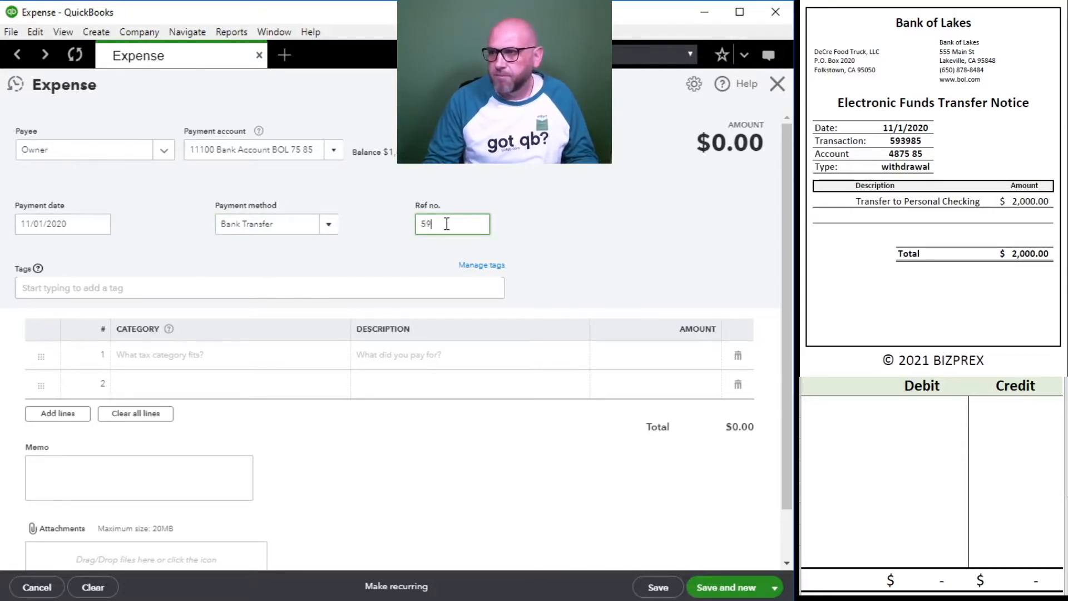
{"action": "type", "text": "3985"}
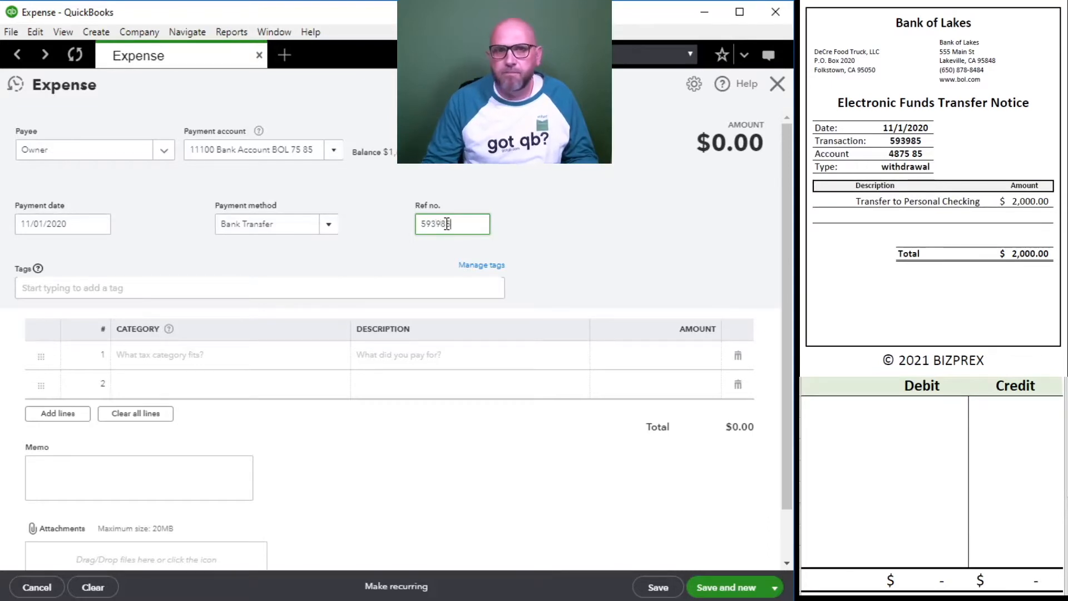
{"action": "left_click", "coordinate": [67, 289]}
{"action": "type", "text": "Trans"}
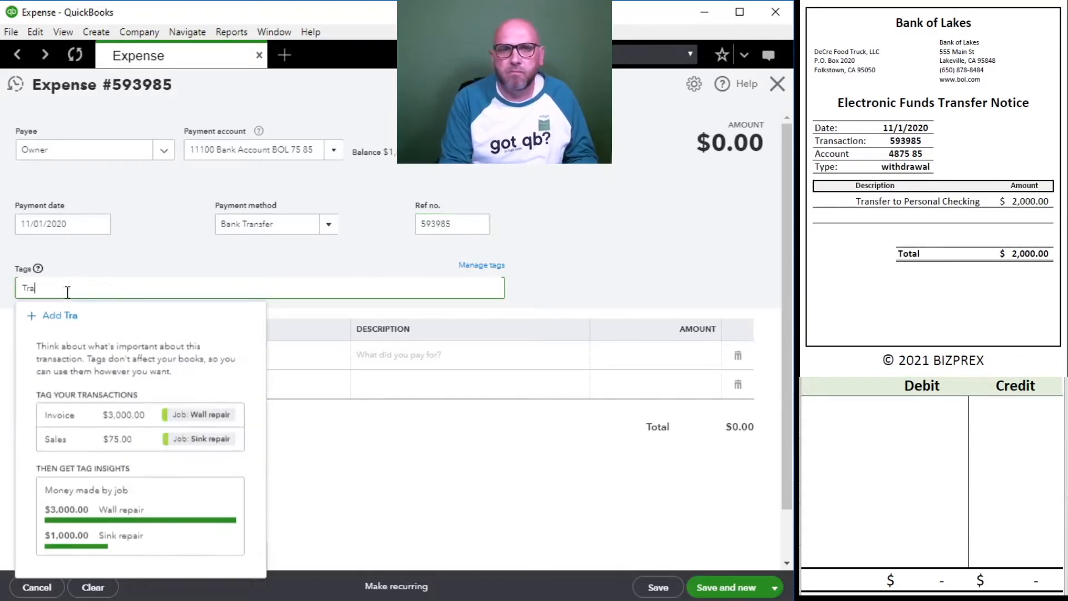
{"action": "key", "text": "BackSpace"}
{"action": "key", "text": "BackSpace"}
{"action": "key", "text": "BackSpace"}
{"action": "key", "text": "BackSpace"}
{"action": "key", "text": "BackSpace"}
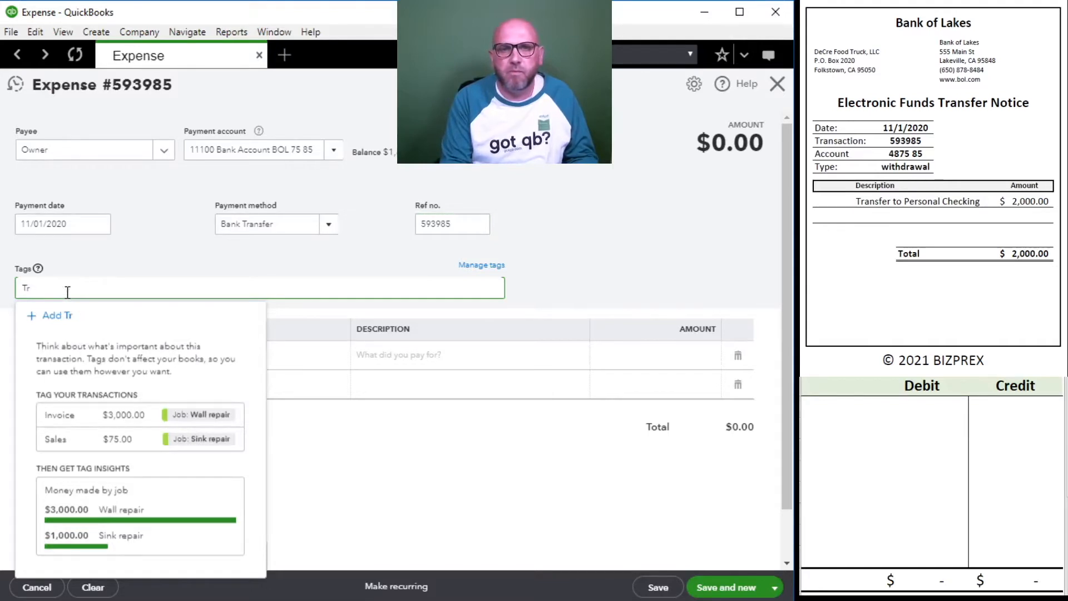
{"action": "left_click", "coordinate": [374, 352]}
Fill the first line with category 30700 Members Draw, description "Transfer to Personal Checking" and amount 2000, and add the memo "Draw"
{"action": "left_click", "coordinate": [165, 360]}
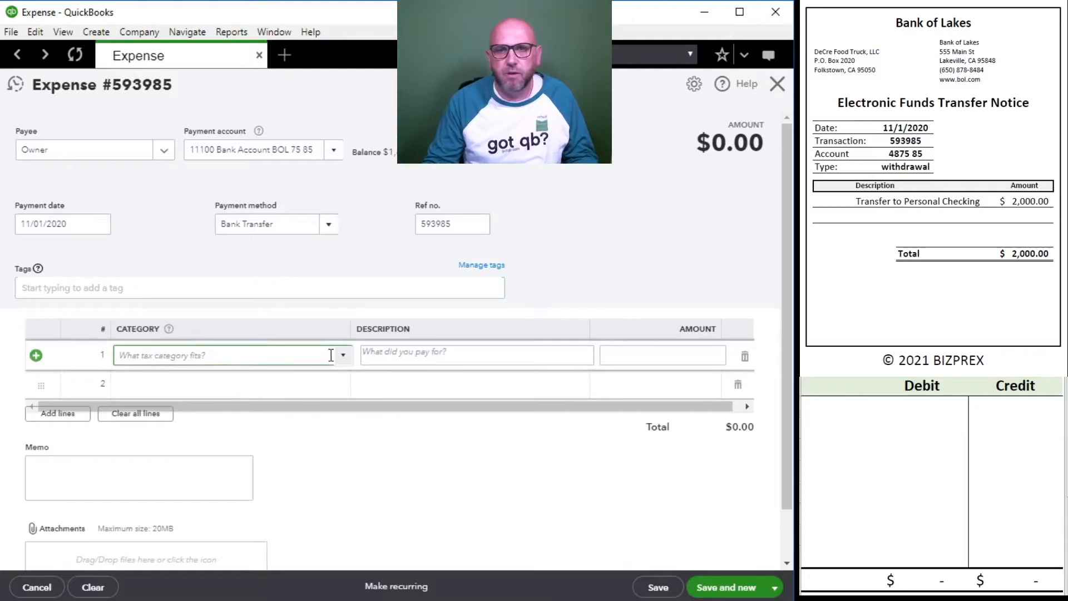
{"action": "type", "text": "memb"}
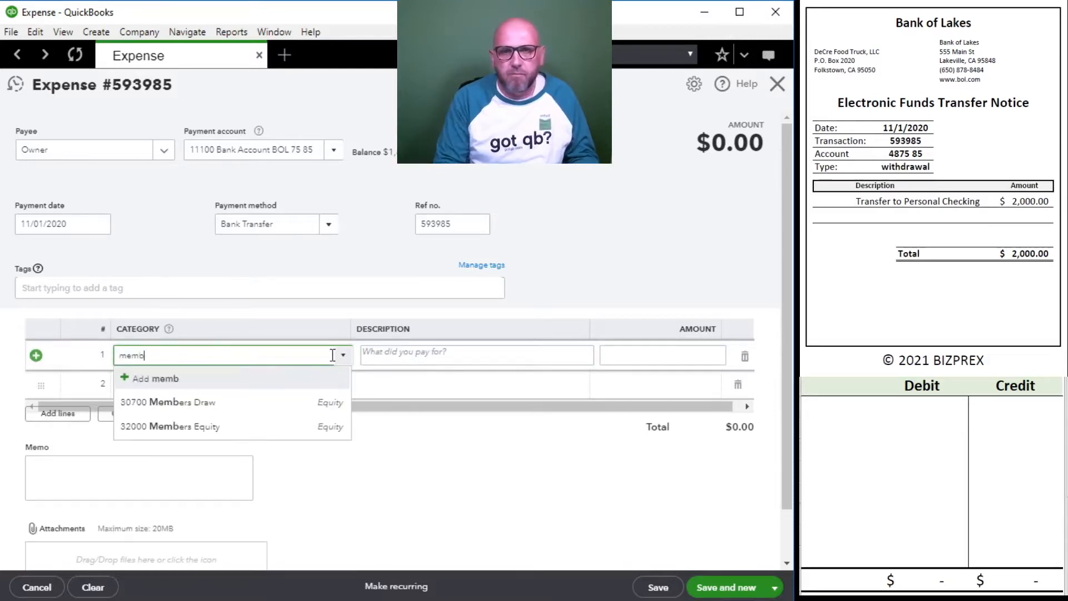
{"action": "left_click", "coordinate": [210, 406]}
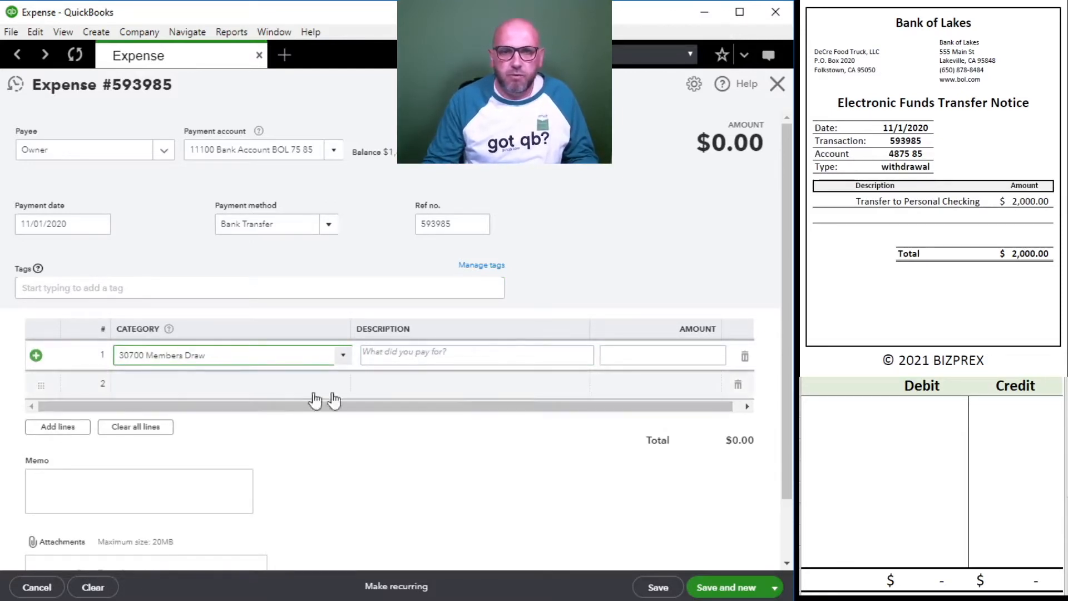
{"action": "left_click", "coordinate": [406, 352]}
{"action": "type", "text": "Transfer to P"}
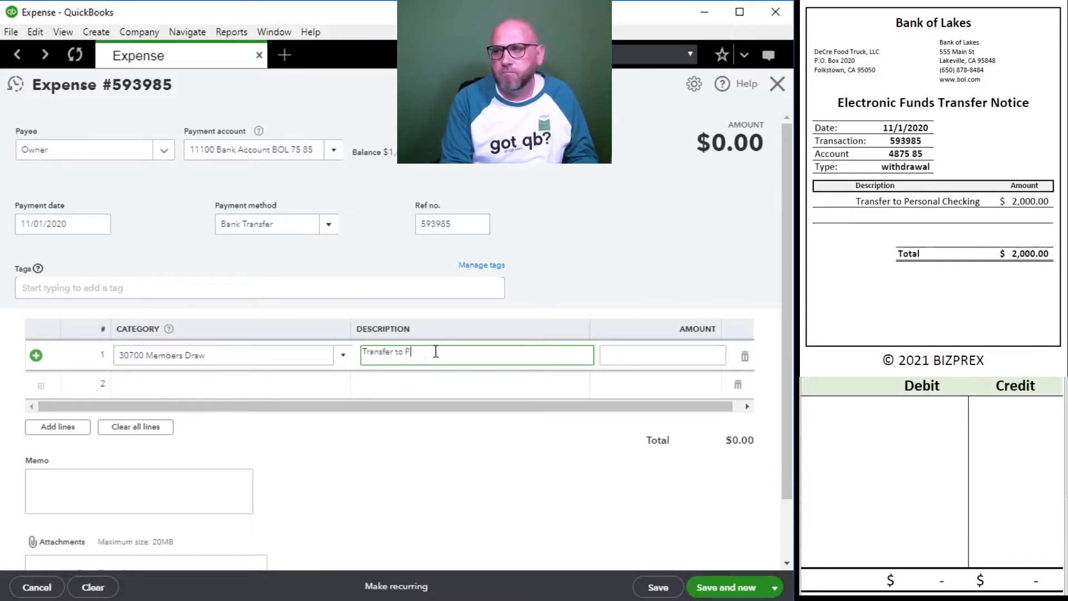
{"action": "type", "text": "erso"}
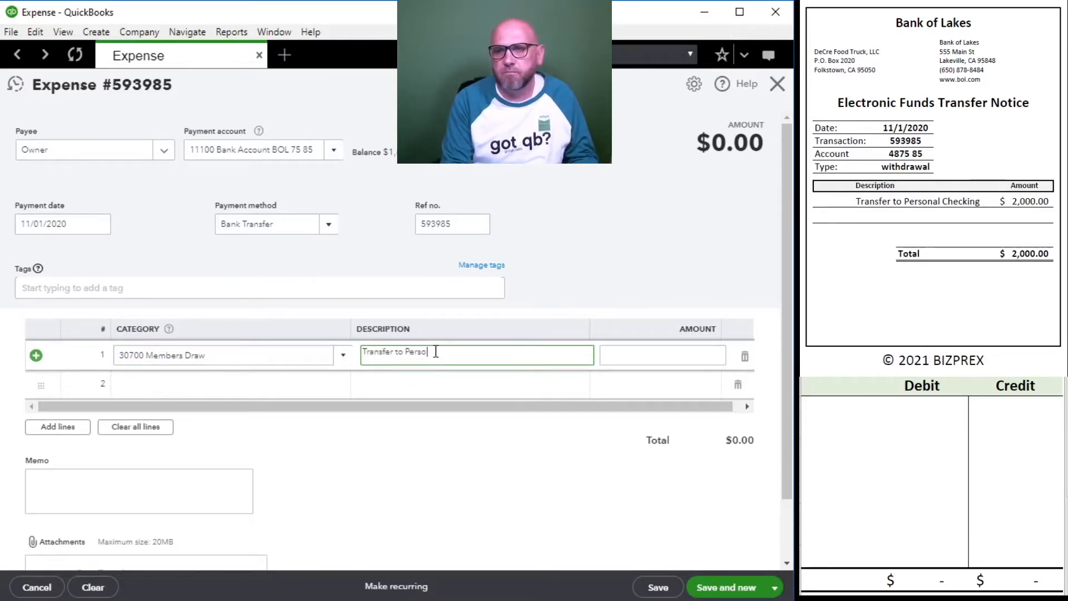
{"action": "type", "text": "nal Checking"}
{"action": "key", "text": "Tab"}
{"action": "type", "text": "2000"}
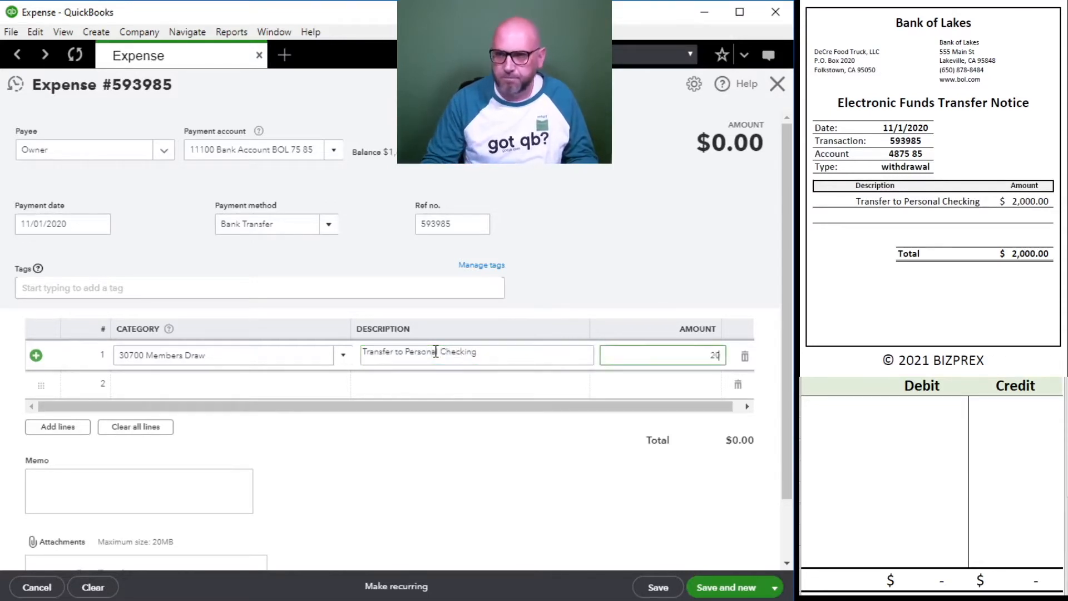
{"action": "left_click", "coordinate": [111, 474]}
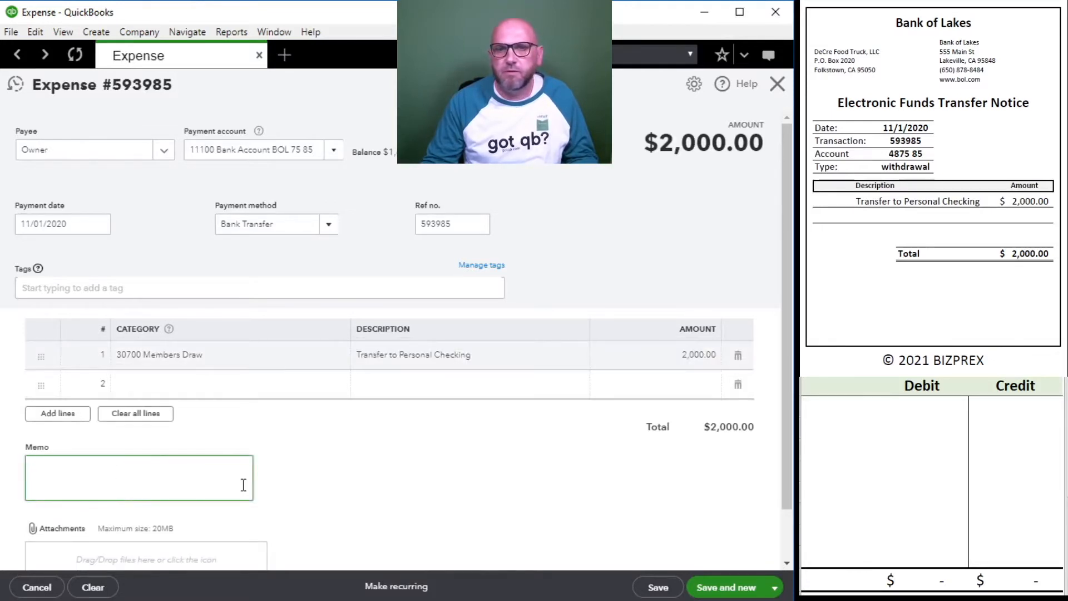
{"action": "type", "text": "Draw"}
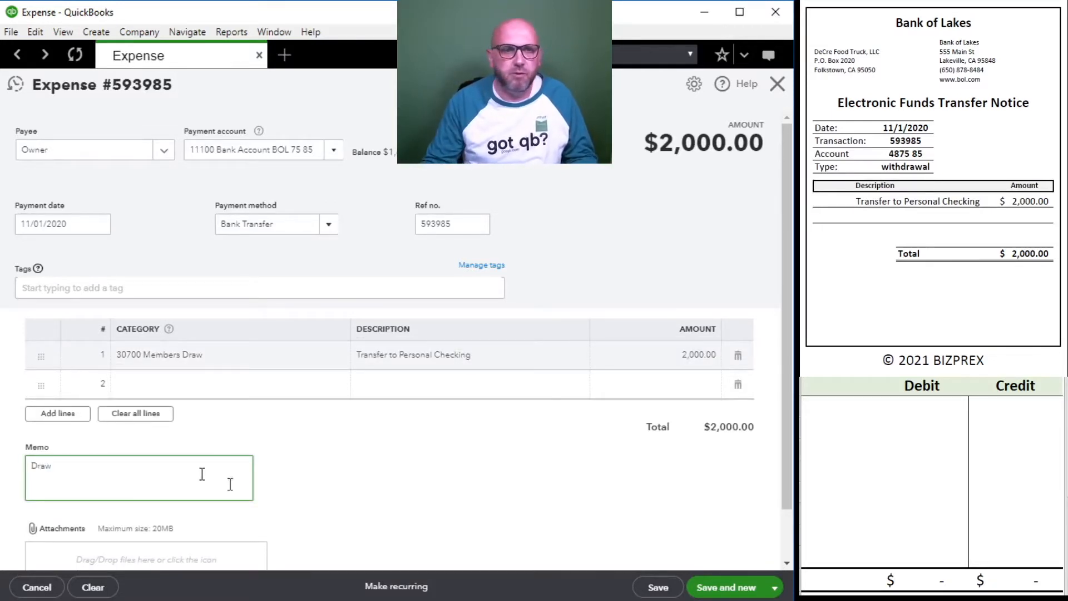
In the debit and credit worksheet beside QuickBooks, enter account 11100 with a credit of 2,000
{"action": "left_click", "coordinate": [853, 423]}
{"action": "left_click", "coordinate": [841, 409]}
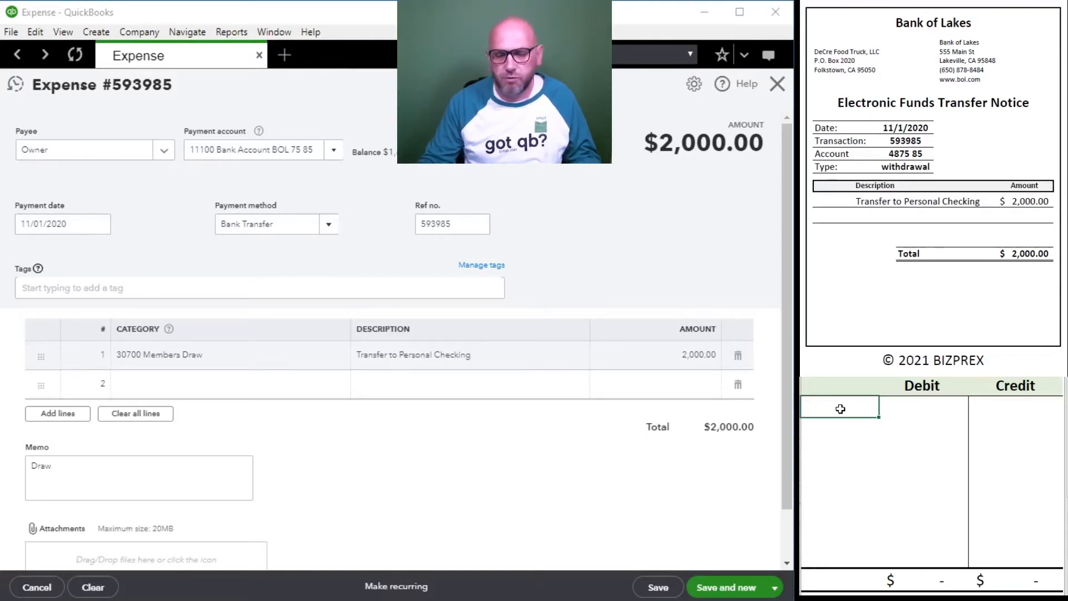
{"action": "type", "text": "11"}
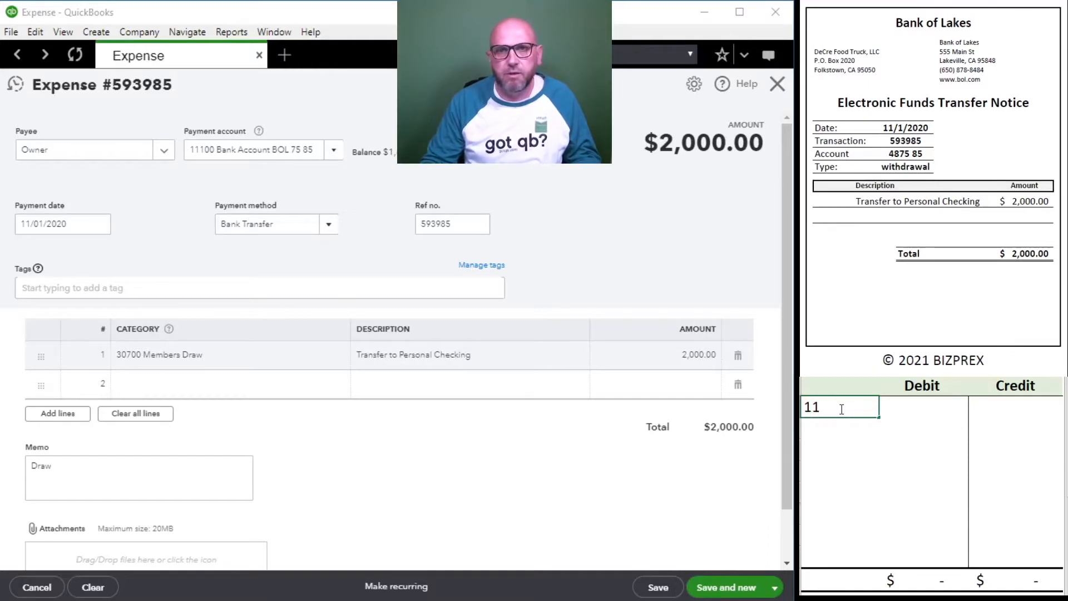
{"action": "type", "text": "100"}
{"action": "key", "text": "Tab"}
{"action": "left_click", "coordinate": [1005, 411]}
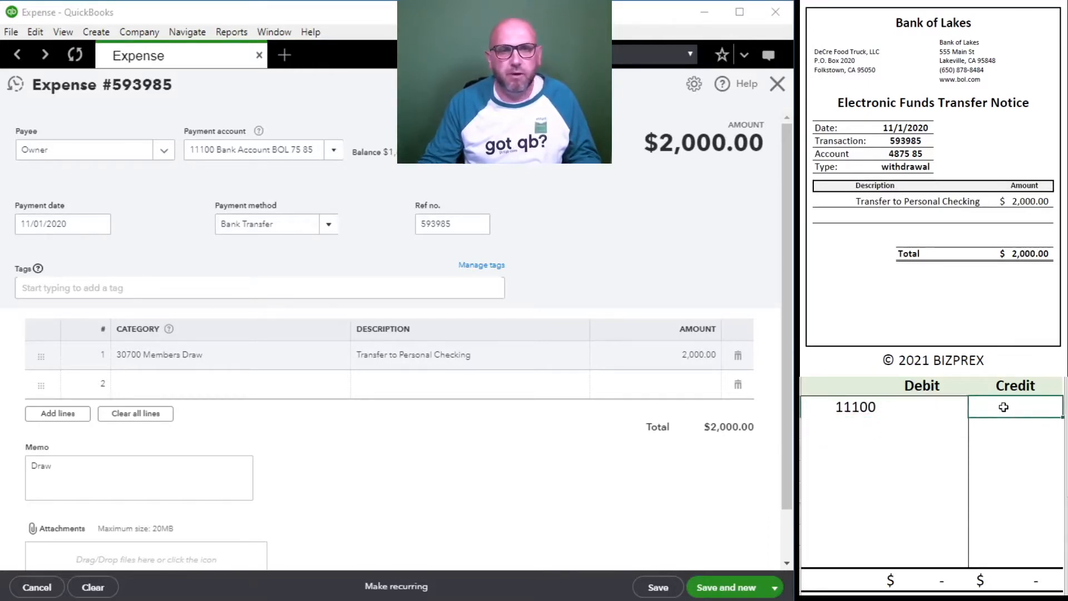
{"action": "type", "text": "2,000"}
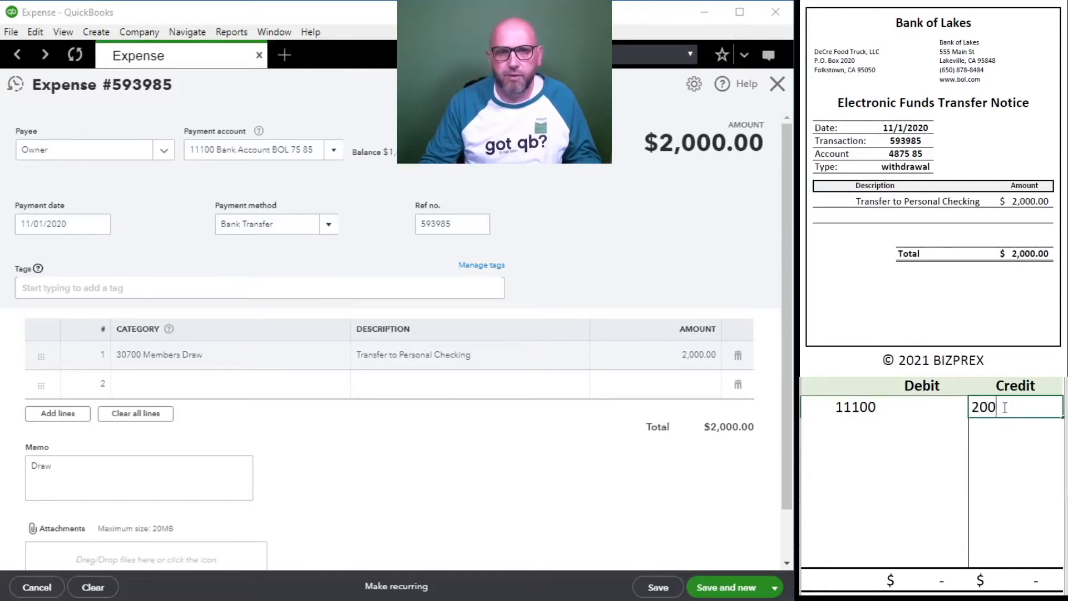
{"action": "key", "text": "Return"}
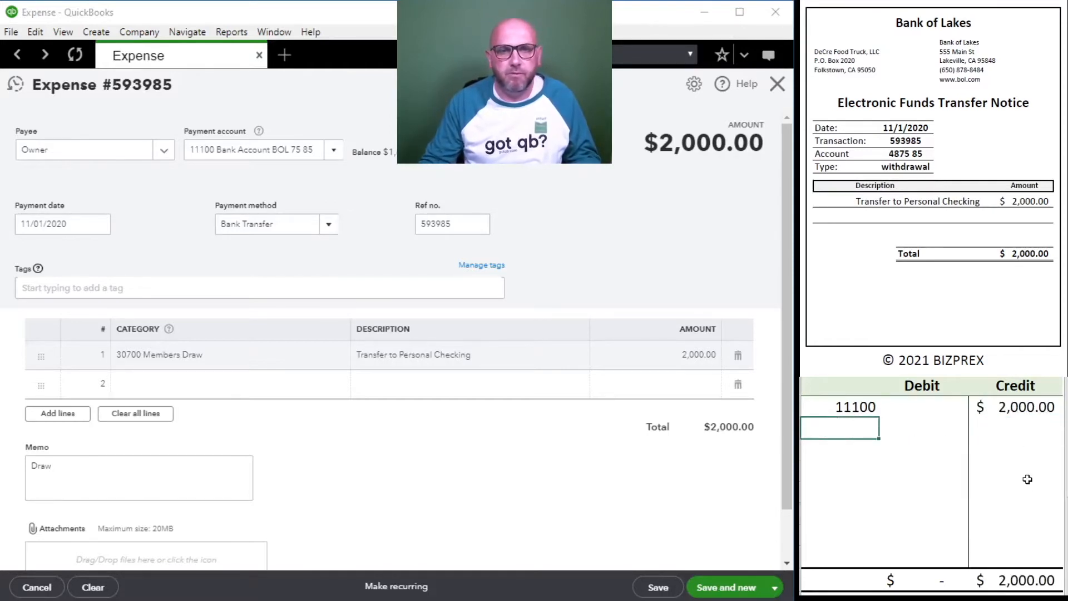
Add account 30700 on the worksheet's second row with a debit of 2000
{"action": "type", "text": "30700"}
{"action": "key", "text": "Tab"}
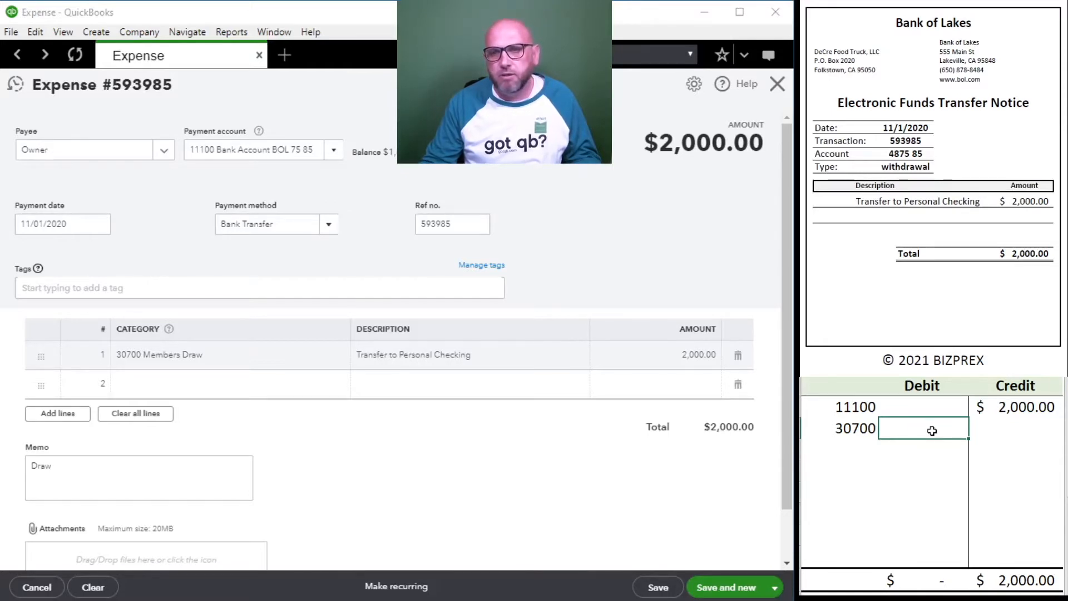
{"action": "type", "text": "2000"}
{"action": "key", "text": "Return"}
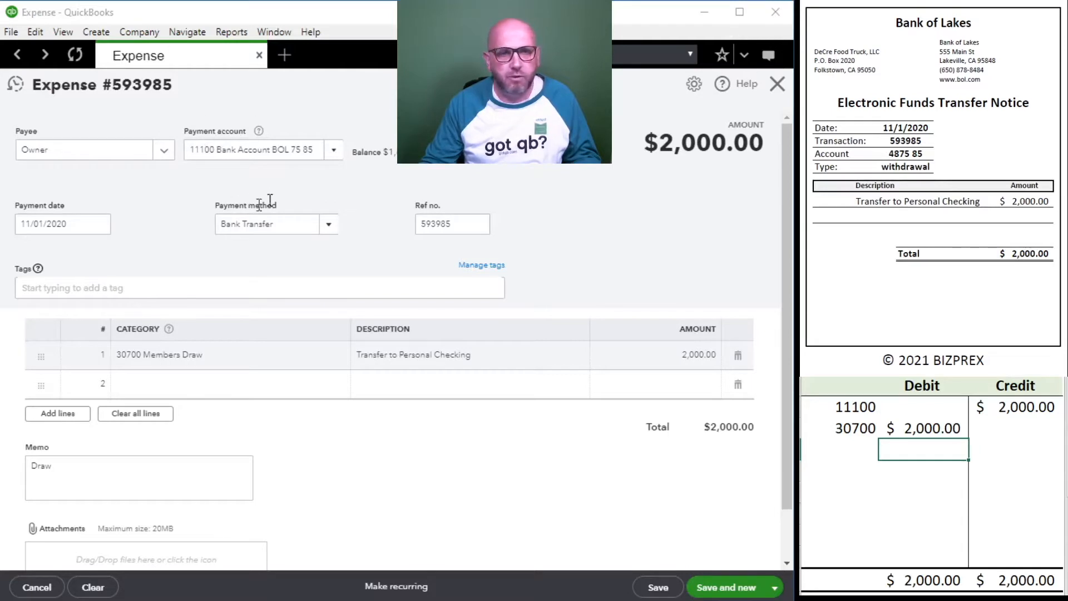
Save the owner's draw expense in QuickBooks and close its form
{"action": "left_click", "coordinate": [657, 589]}
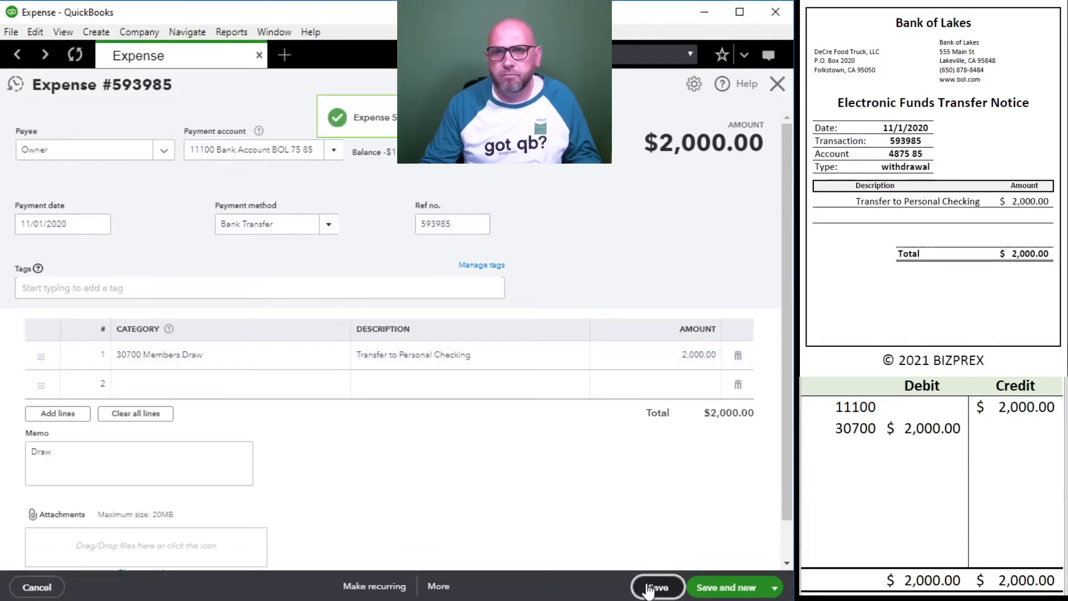
{"action": "left_click", "coordinate": [777, 85]}
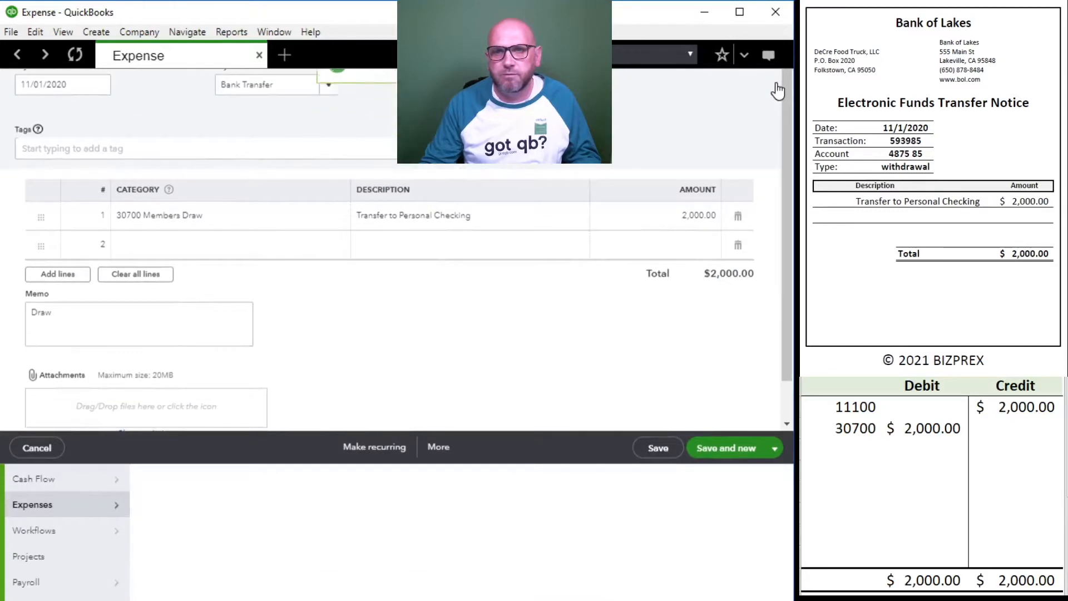
Clear the debit and credit entries from the worksheet and bring up the To Go Packs, LLC invoice
{"action": "left_click_drag", "start_coordinate": [987, 437], "coordinate": [855, 409]}
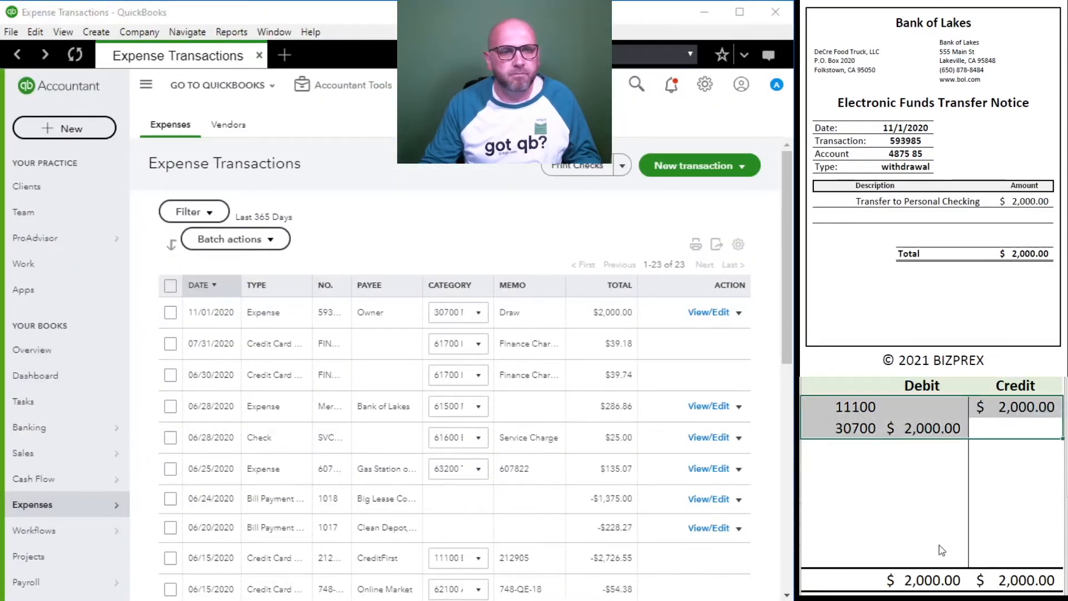
{"action": "key", "text": "Delete"}
{"action": "scroll", "coordinate": [866, 211], "scroll_direction": "down", "scroll_amount": 8}
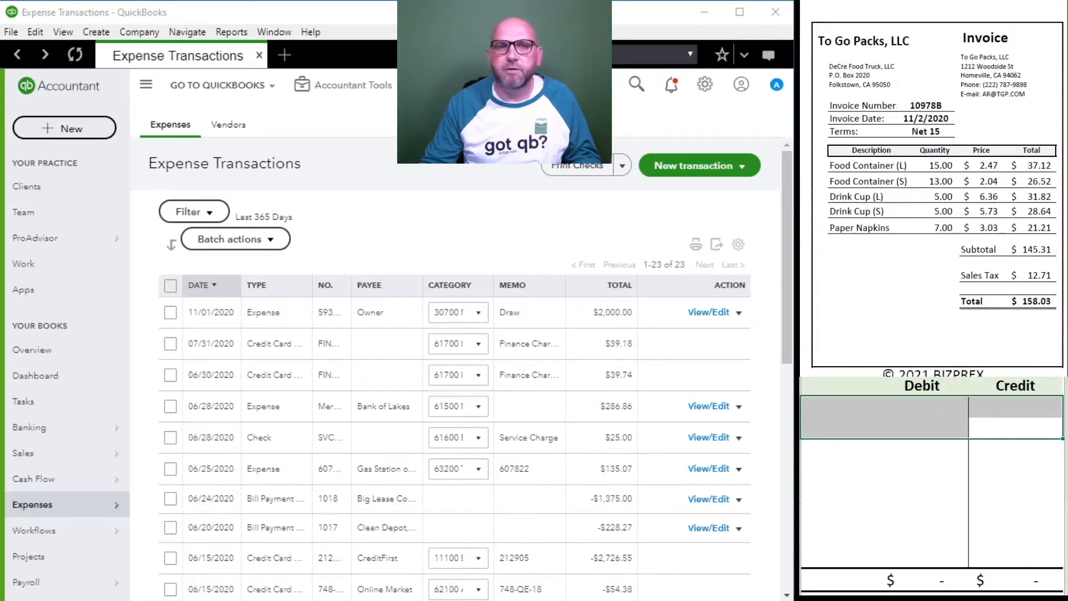
Start a new bill from the QuickBooks dashboard and choose To Go Packs, LLC as the vendor
{"action": "left_click", "coordinate": [57, 375]}
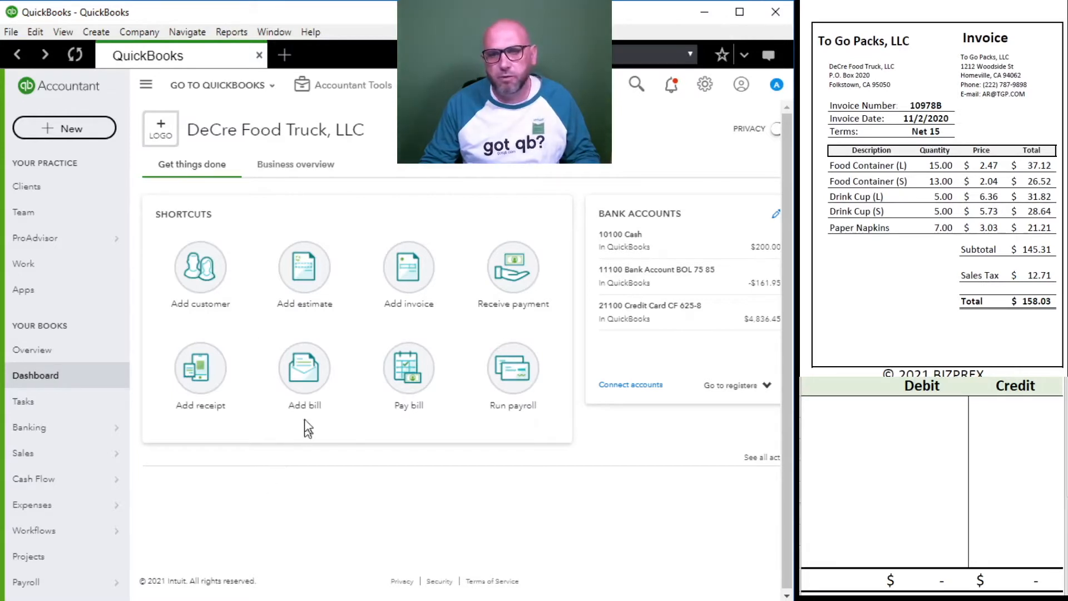
{"action": "left_click", "coordinate": [301, 383]}
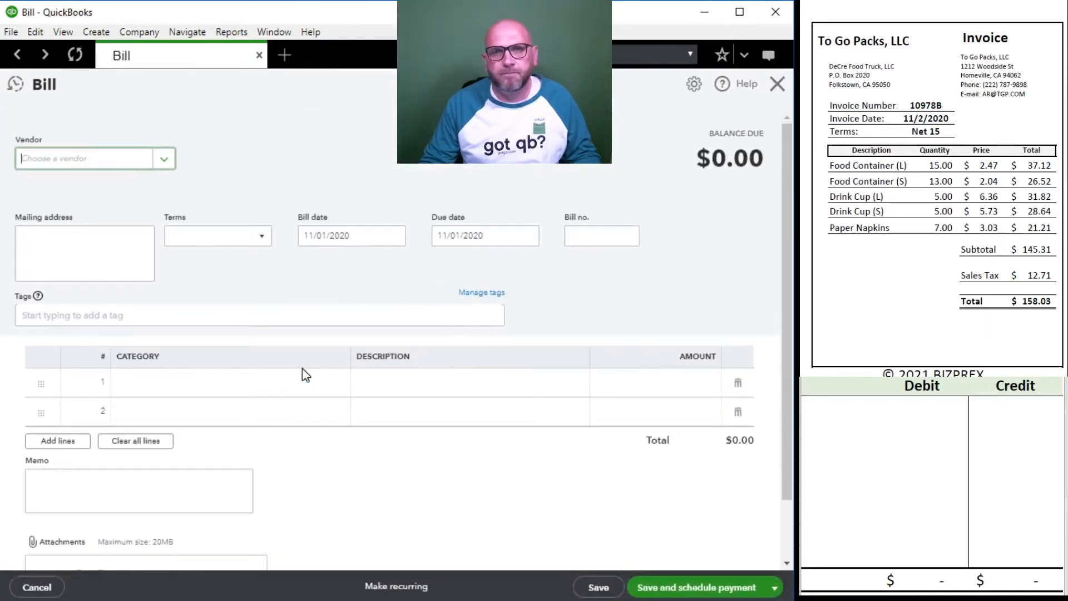
{"action": "type", "text": "To"}
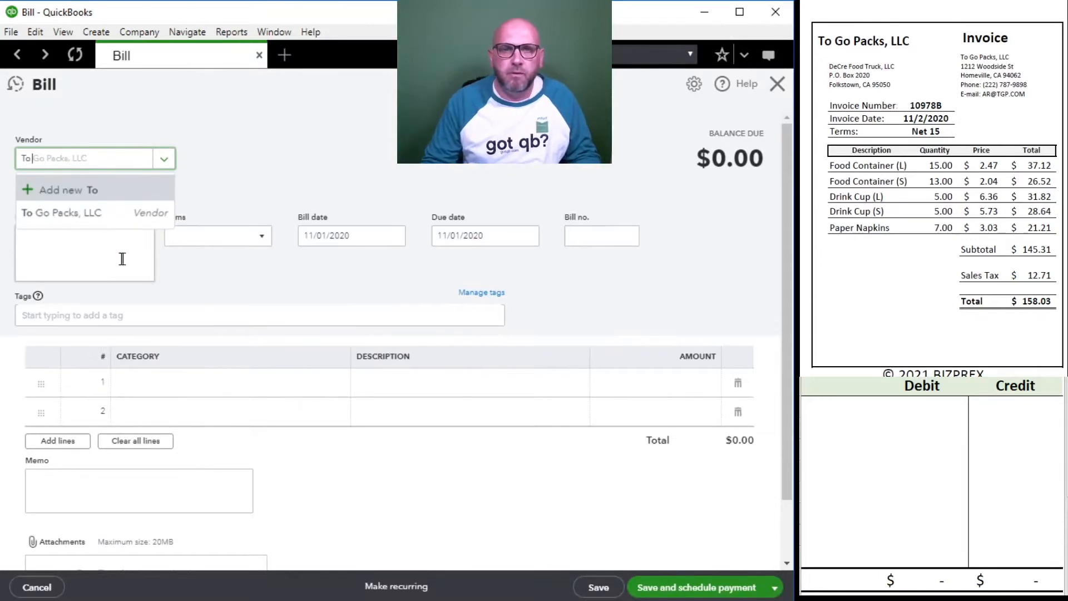
{"action": "left_click", "coordinate": [84, 211]}
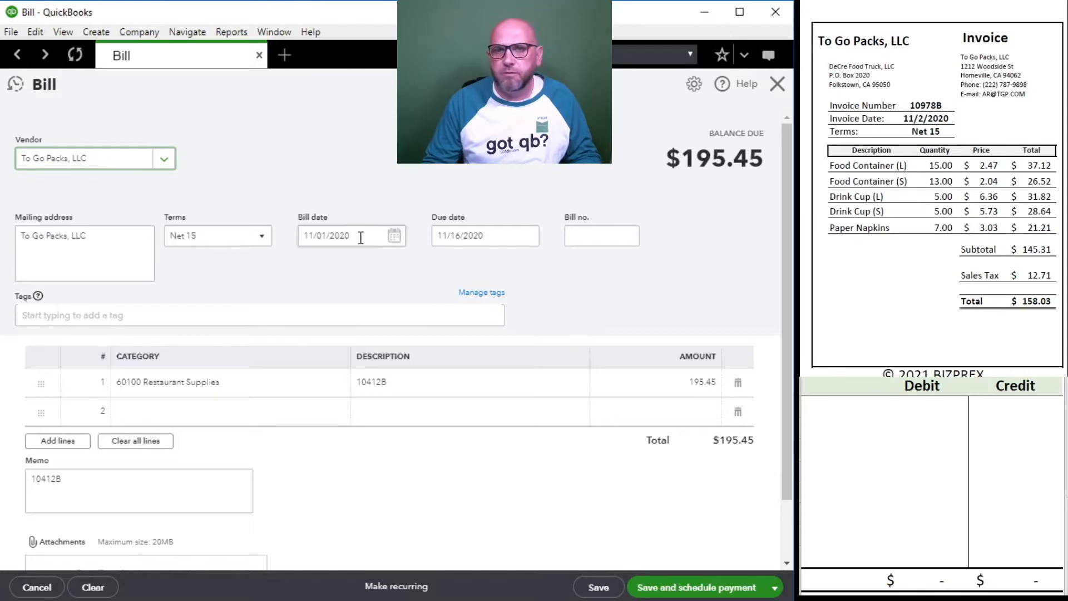
Set the bill date to 11/02/2020 and enter 10978B as the bill number
{"action": "left_click", "coordinate": [318, 235]}
{"action": "left_click", "coordinate": [327, 237]}
{"action": "key", "text": "BackSpace"}
{"action": "type", "text": "2"}
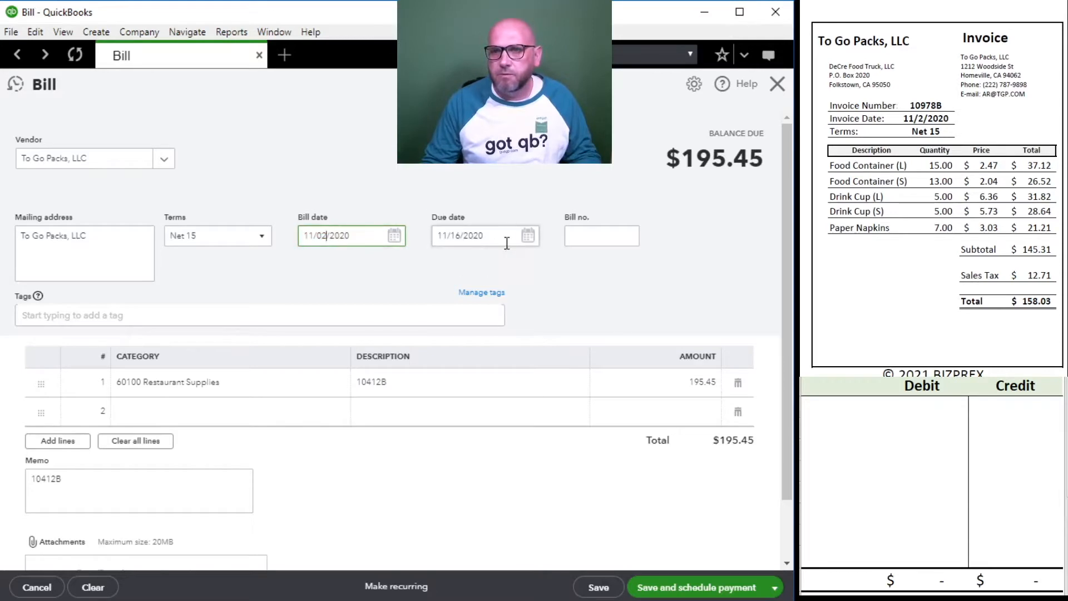
{"action": "left_click", "coordinate": [596, 239]}
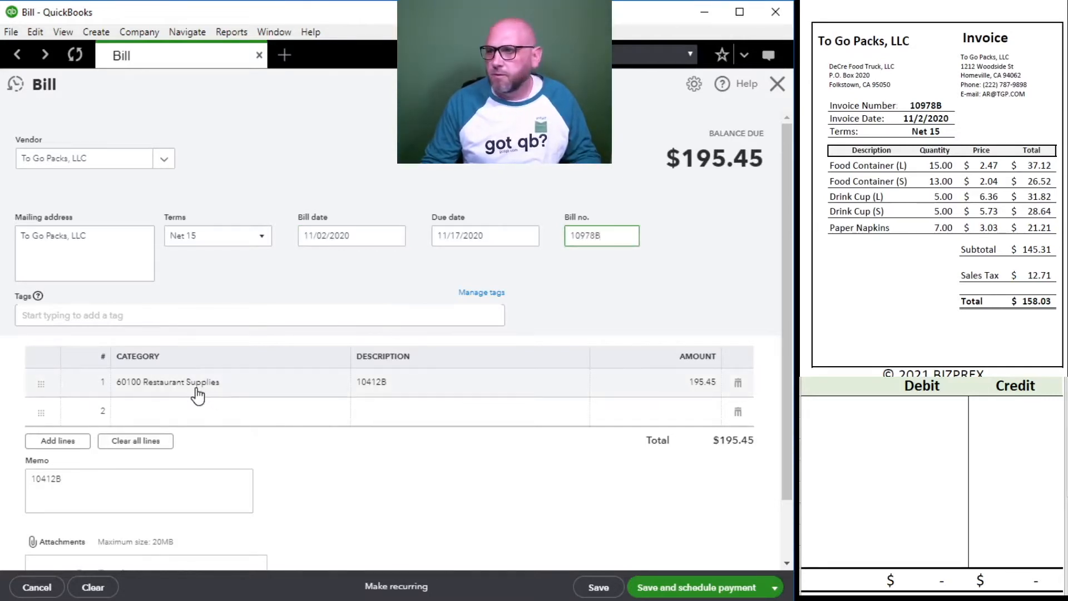
Change the Restaurant Supplies line's description to 10978B and its amount to 158.03
{"action": "left_click", "coordinate": [396, 390]}
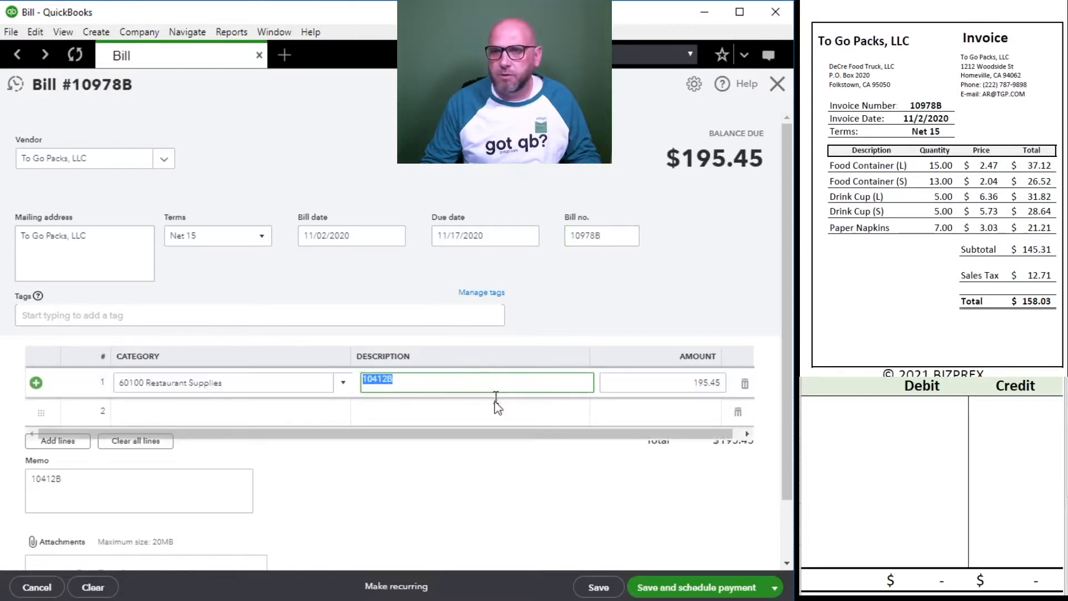
{"action": "type", "text": "109"}
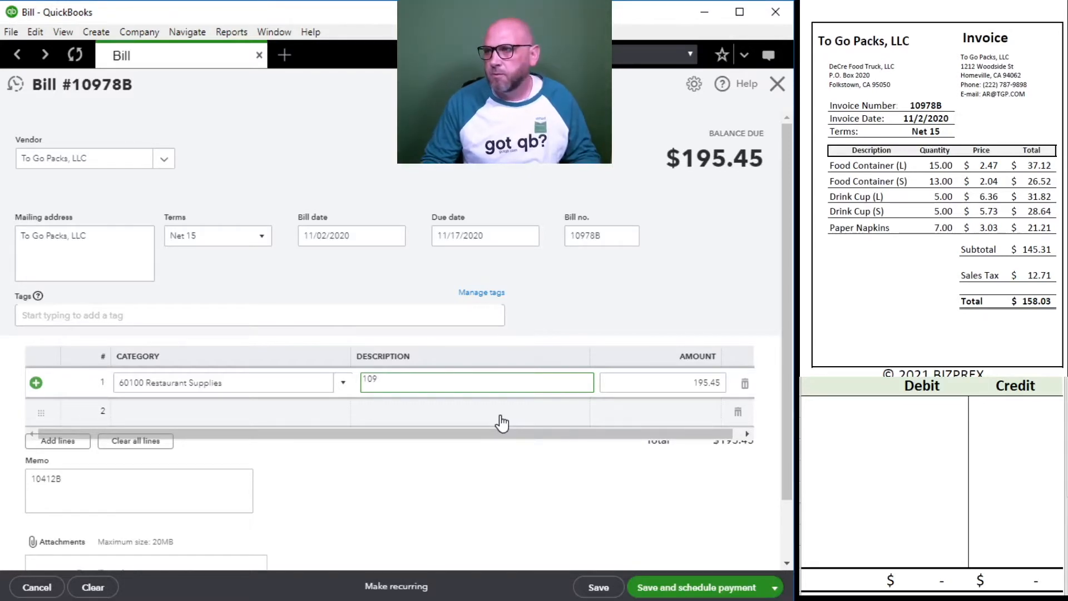
{"action": "type", "text": "78B"}
{"action": "key", "text": "Tab"}
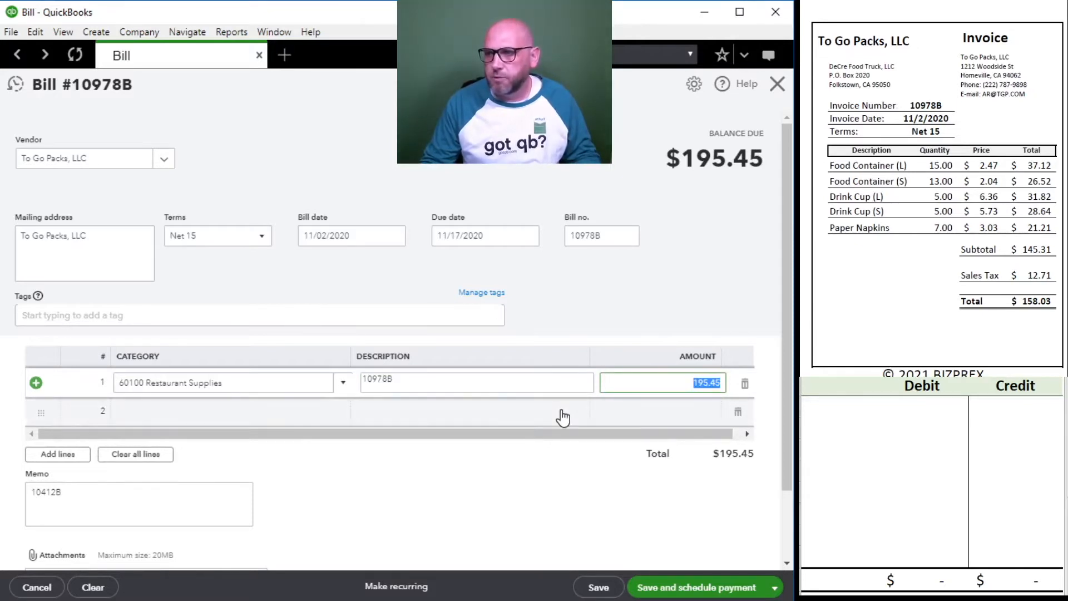
{"action": "type", "text": "1"}
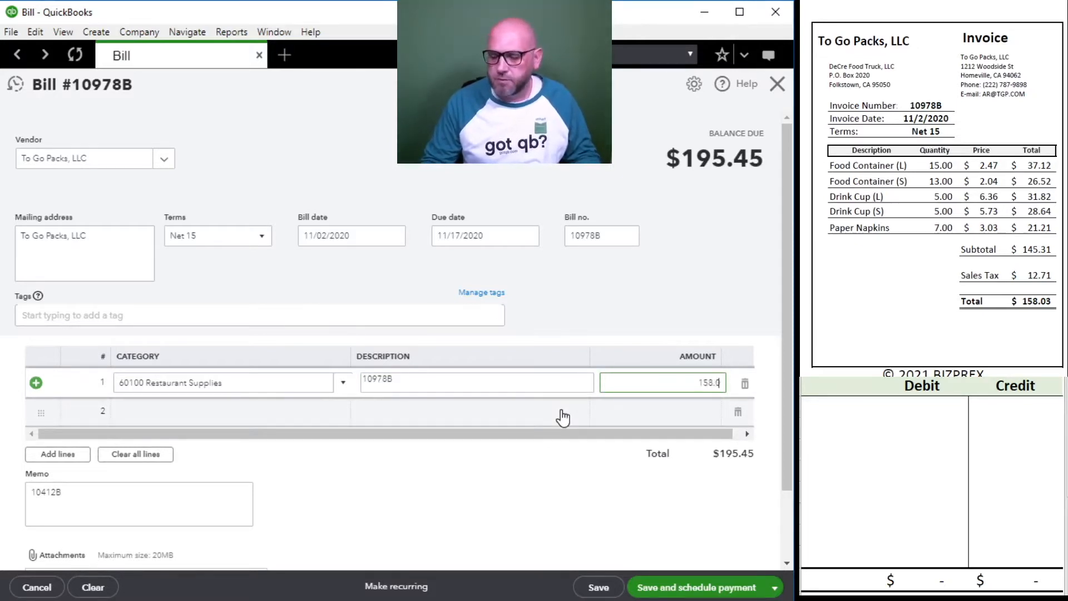
{"action": "left_click", "coordinate": [445, 388]}
Replace the bill's memo with a copy of the bill number, 10978B
{"action": "left_click", "coordinate": [127, 506]}
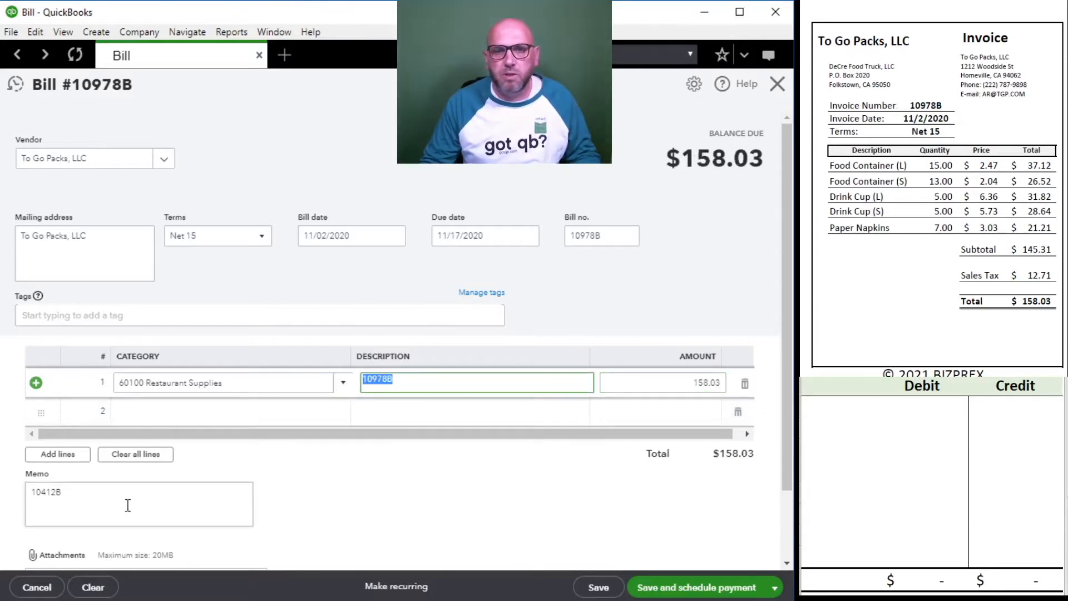
{"action": "left_click", "coordinate": [629, 236]}
{"action": "key", "text": "ctrl+c"}
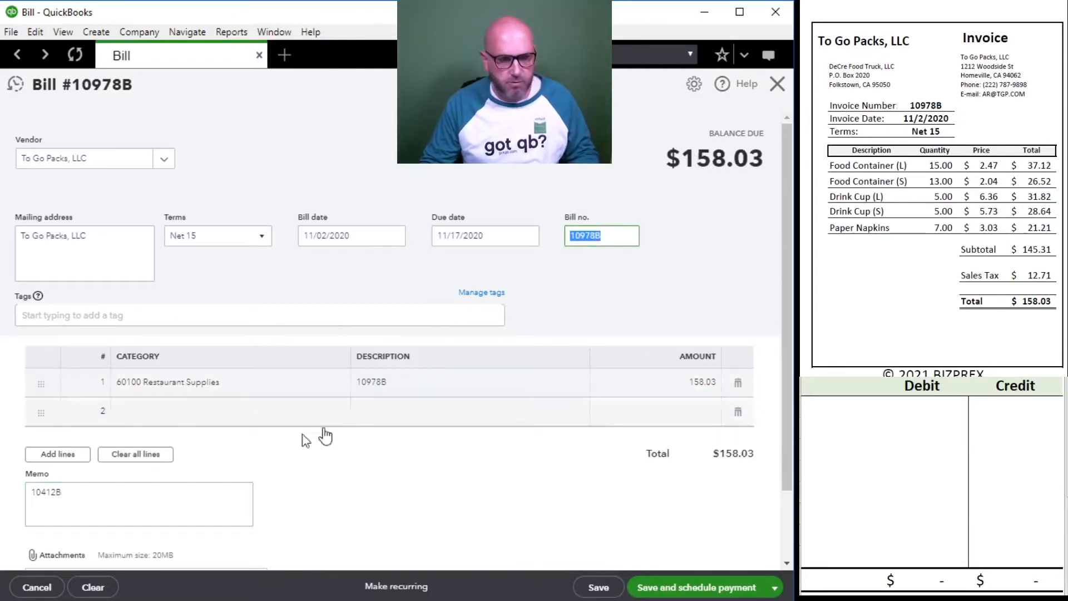
{"action": "left_click_drag", "start_coordinate": [103, 493], "coordinate": [17, 490]}
{"action": "key", "text": "ctrl+v"}
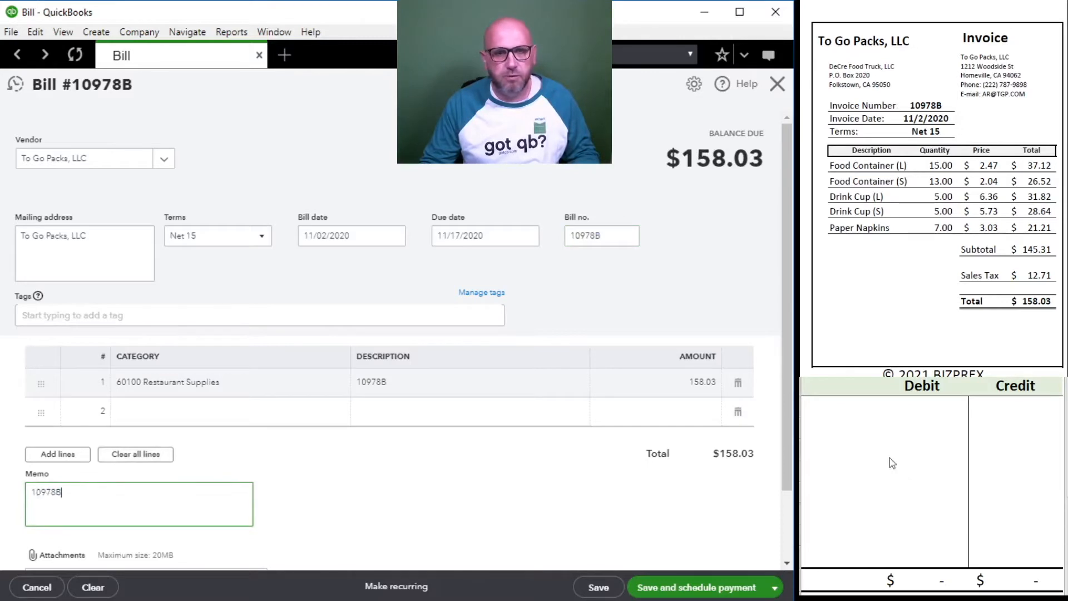
In the debit and credit worksheet, enter account 60100 with a debit of 158.03
{"action": "left_click", "coordinate": [844, 405]}
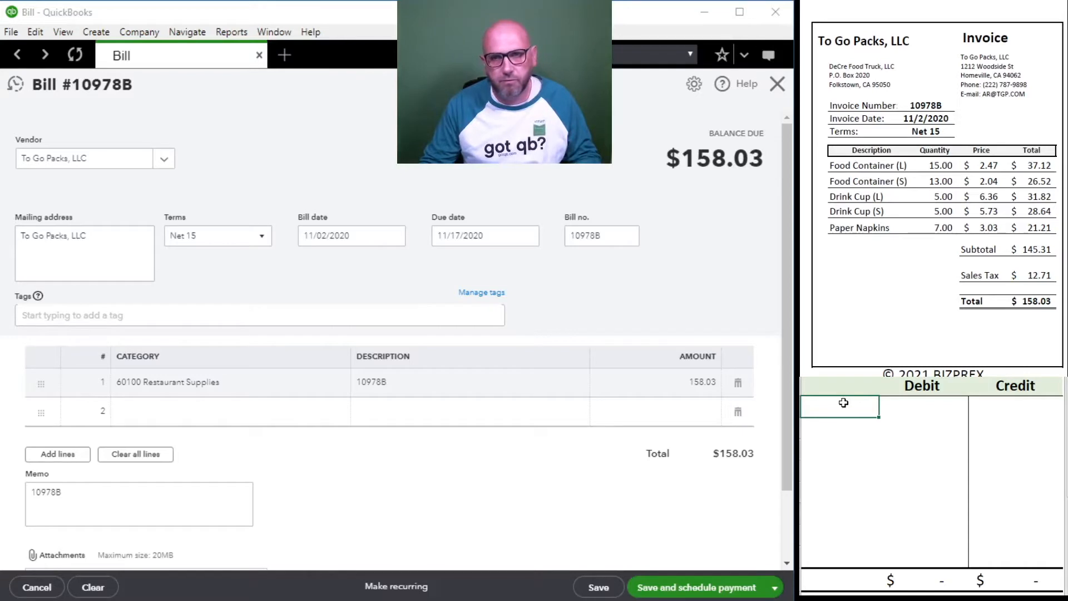
{"action": "type", "text": "60100"}
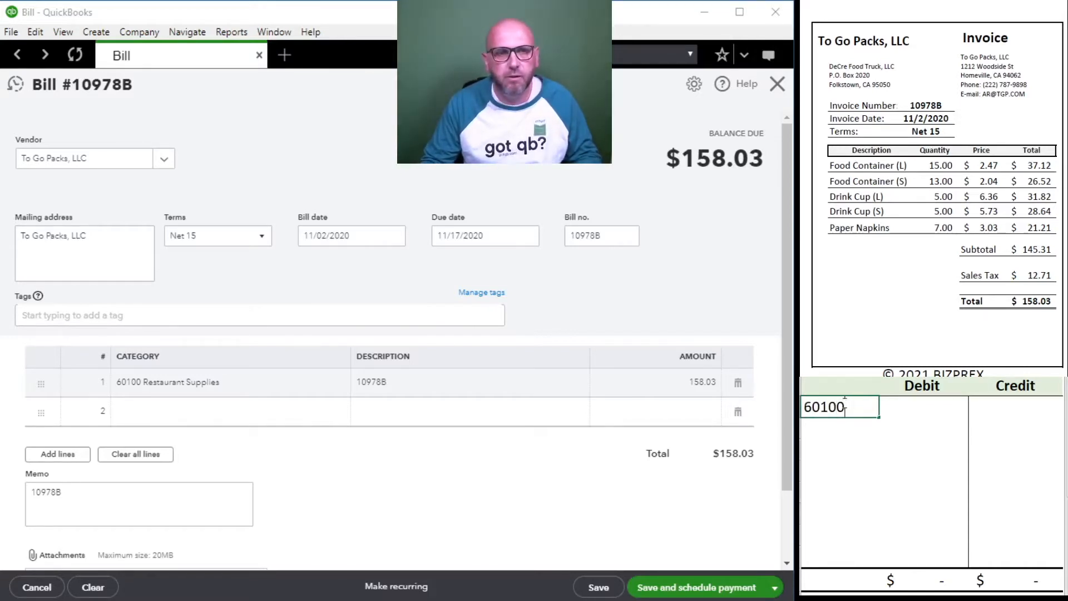
{"action": "key", "text": "Tab"}
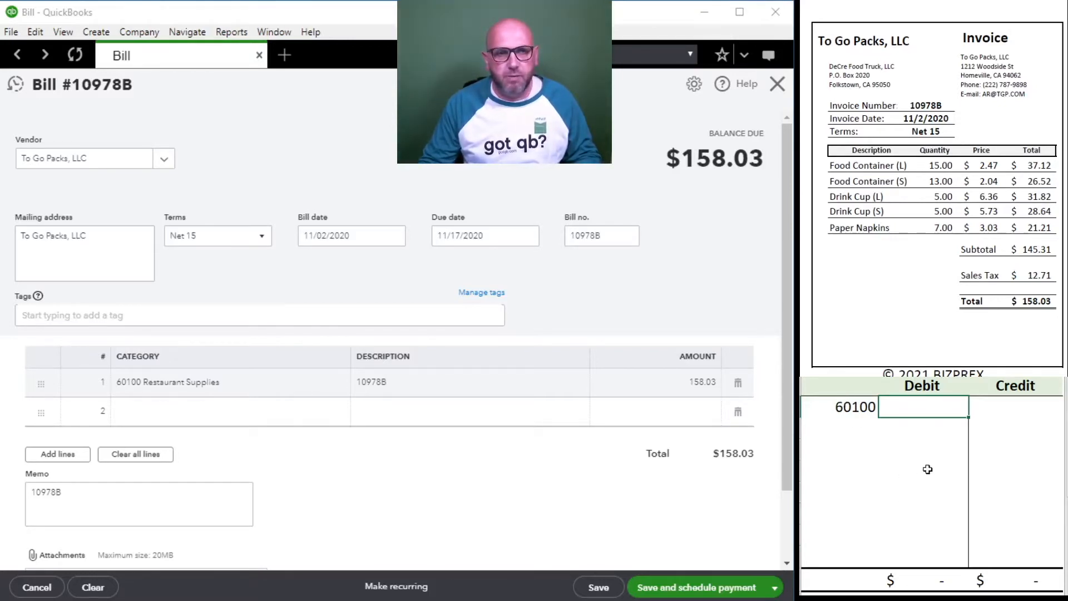
{"action": "type", "text": "158.03"}
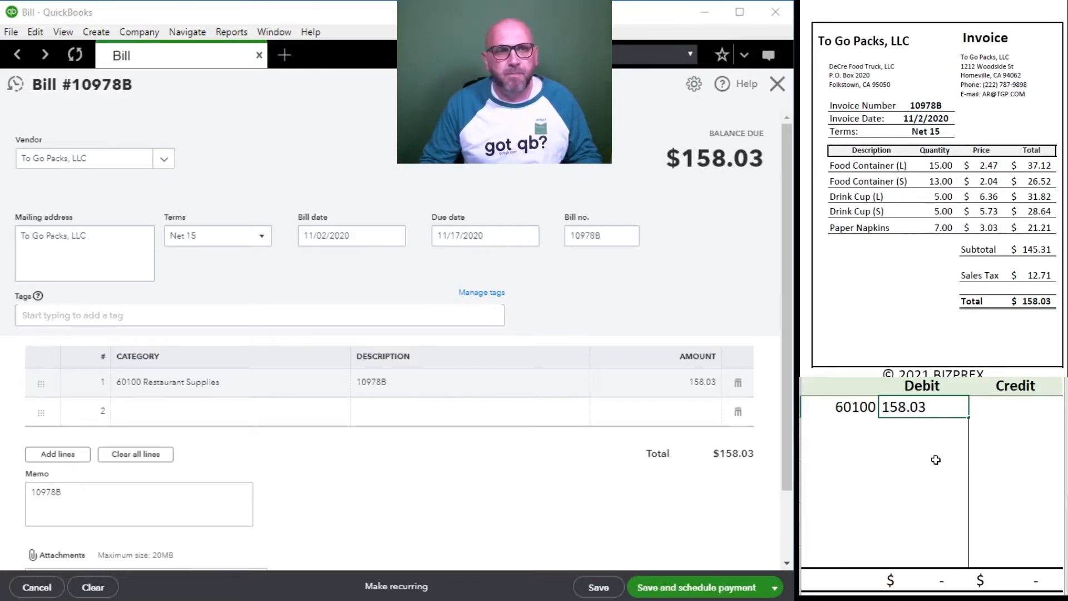
{"action": "key", "text": "Return"}
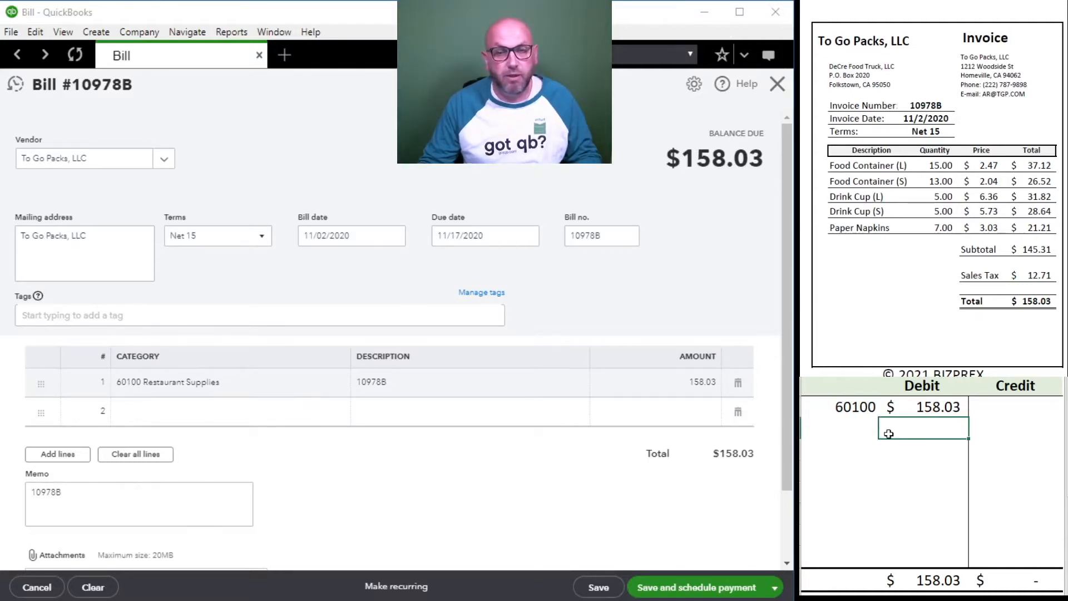
Add account 20100 on the worksheet's second row with a credit of 158.03
{"action": "left_click", "coordinate": [855, 426]}
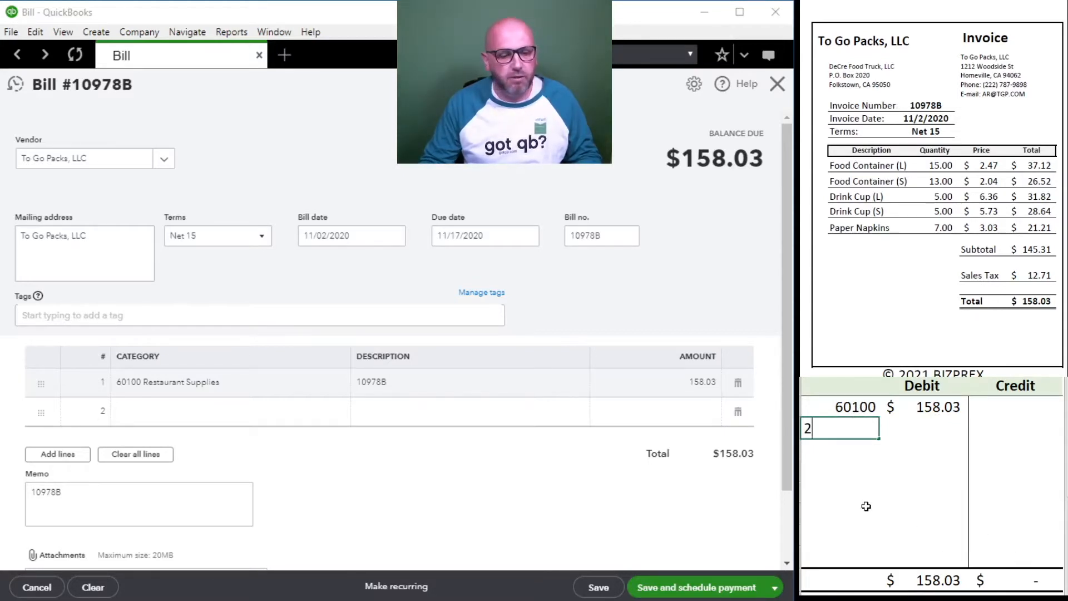
{"action": "type", "text": "00"}
{"action": "key", "text": "Tab"}
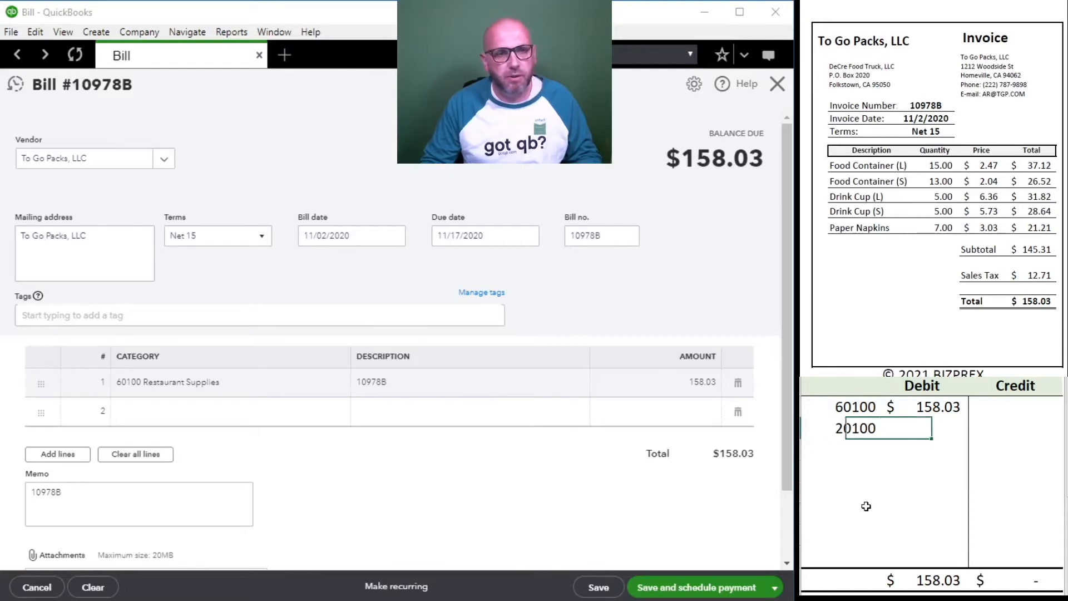
{"action": "key", "text": "Tab"}
{"action": "type", "text": "158.03"}
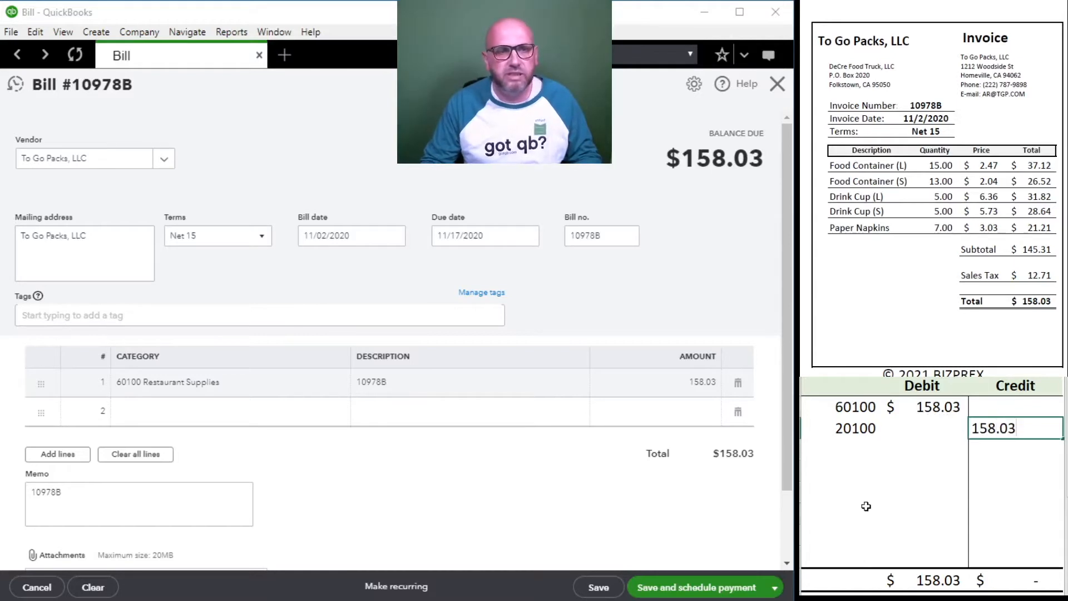
{"action": "key", "text": "Return"}
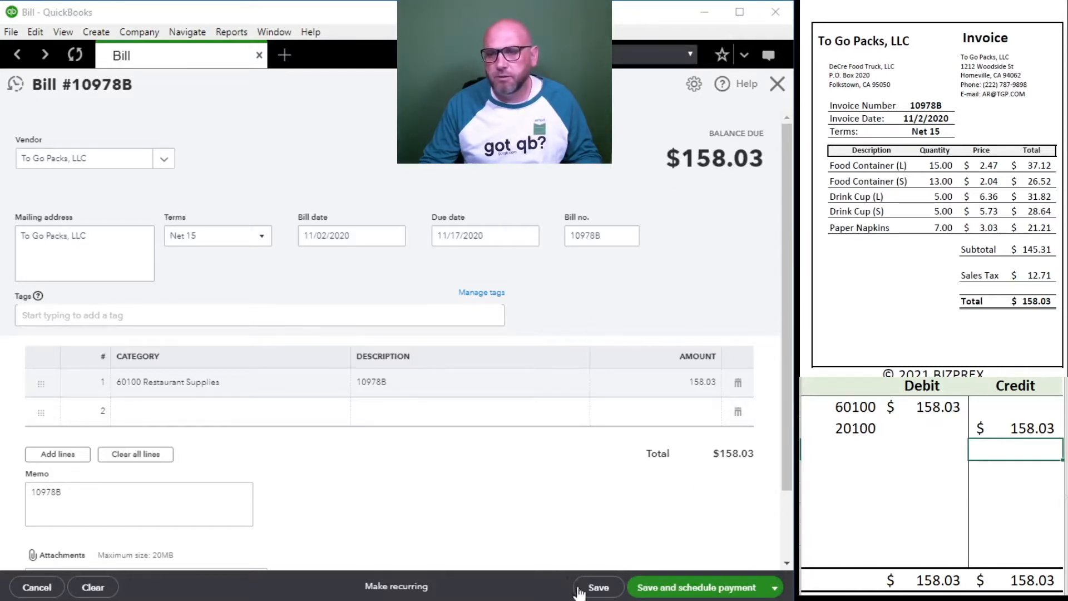
Save the To Go Packs, LLC bill in QuickBooks and close its form
{"action": "left_click", "coordinate": [599, 588]}
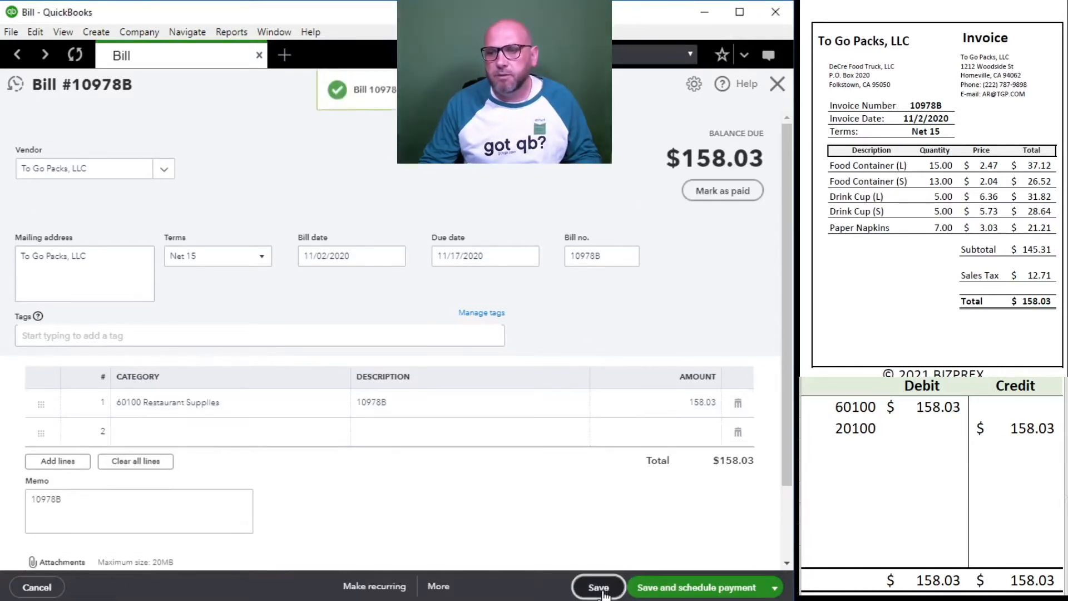
{"action": "left_click", "coordinate": [777, 86]}
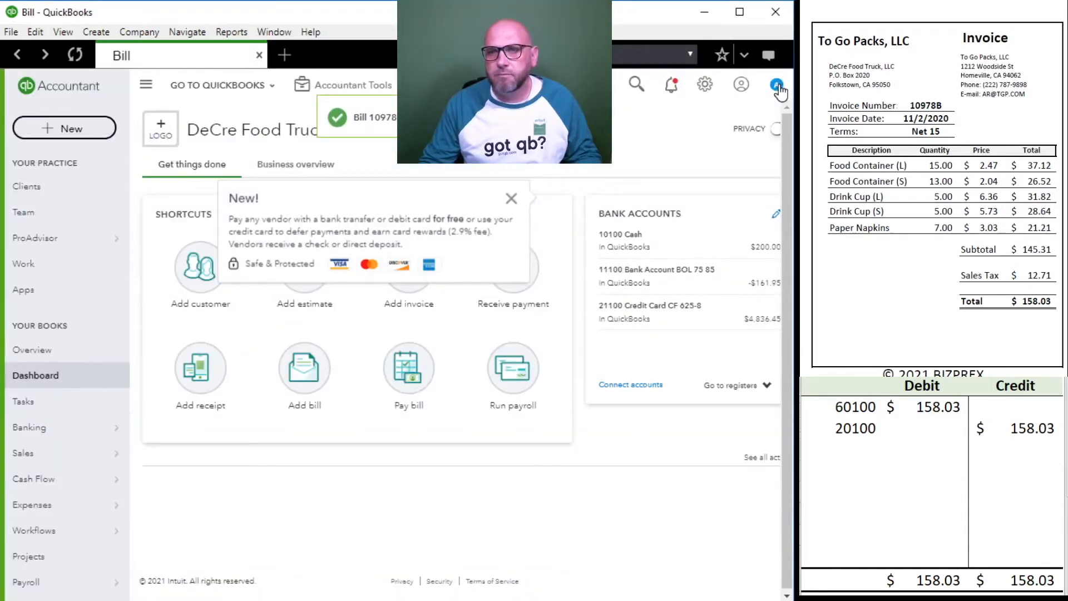
Clear the account, debit and credit entries from the worksheet and bring up the Big Lease Co, LLC invoice
{"action": "left_click", "coordinate": [1005, 441]}
{"action": "left_click_drag", "start_coordinate": [1009, 428], "coordinate": [854, 415]}
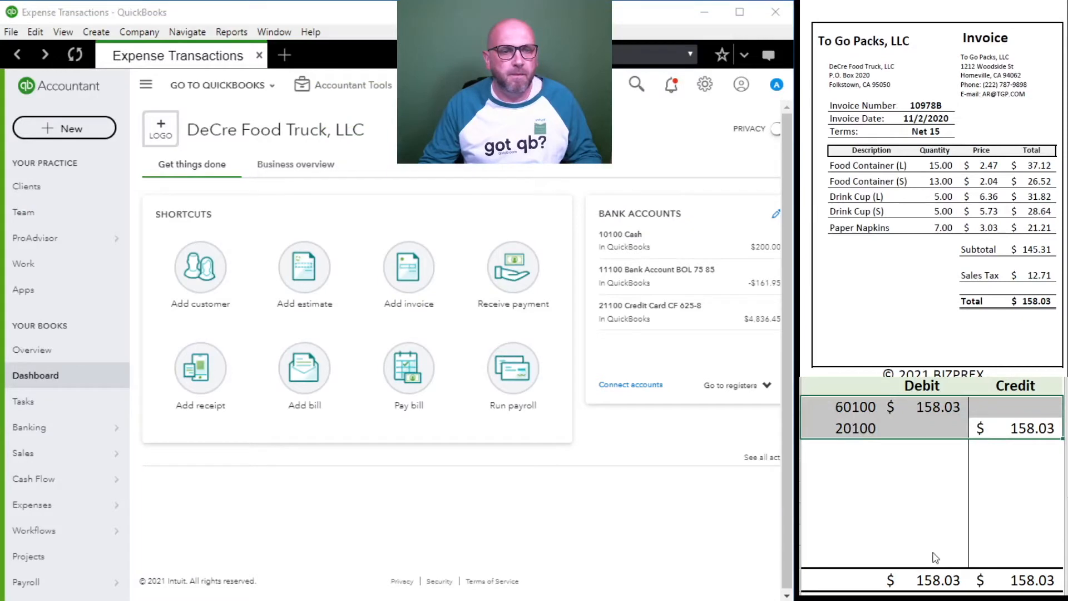
{"action": "key", "text": "Delete"}
{"action": "scroll", "coordinate": [886, 244], "scroll_direction": "down", "scroll_amount": 10}
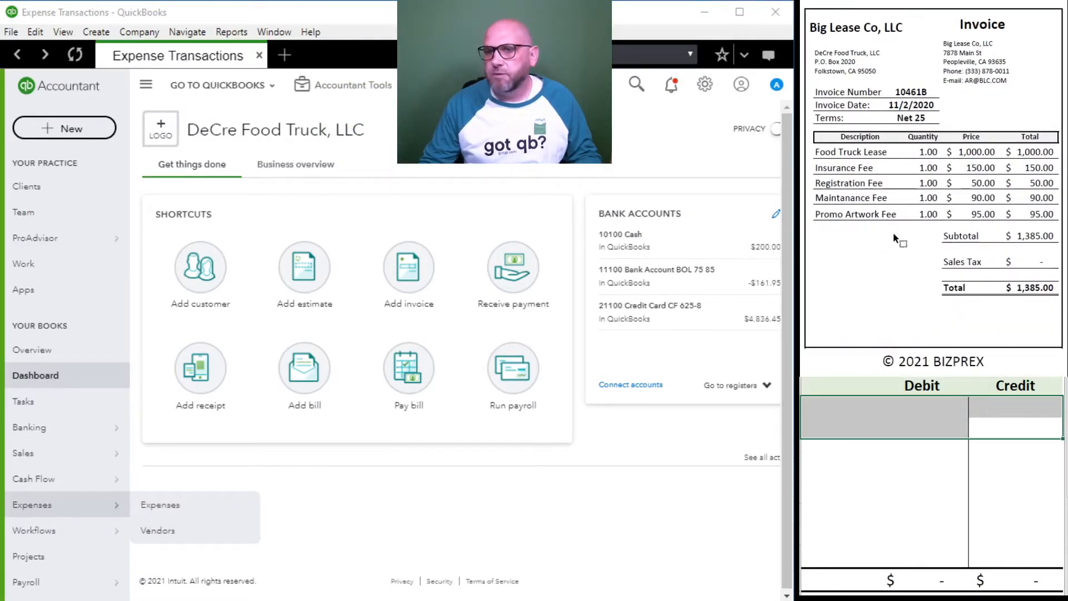
Start a new bill for vendor Big Lease Co, LLC and set its bill number to 10461B
{"action": "left_click", "coordinate": [304, 380]}
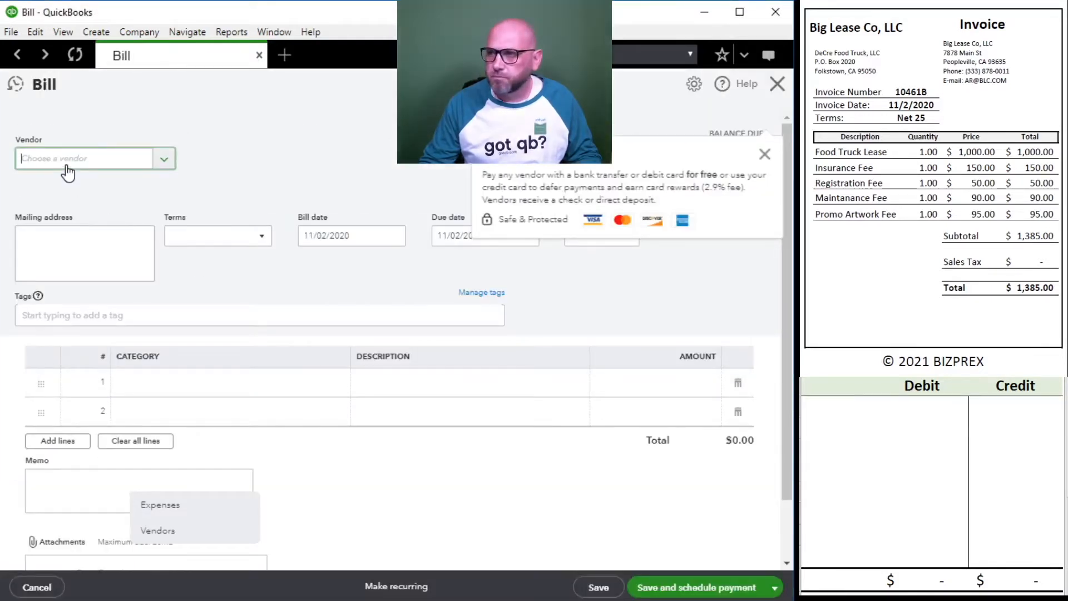
{"action": "left_click", "coordinate": [67, 167]}
{"action": "type", "text": "Big"}
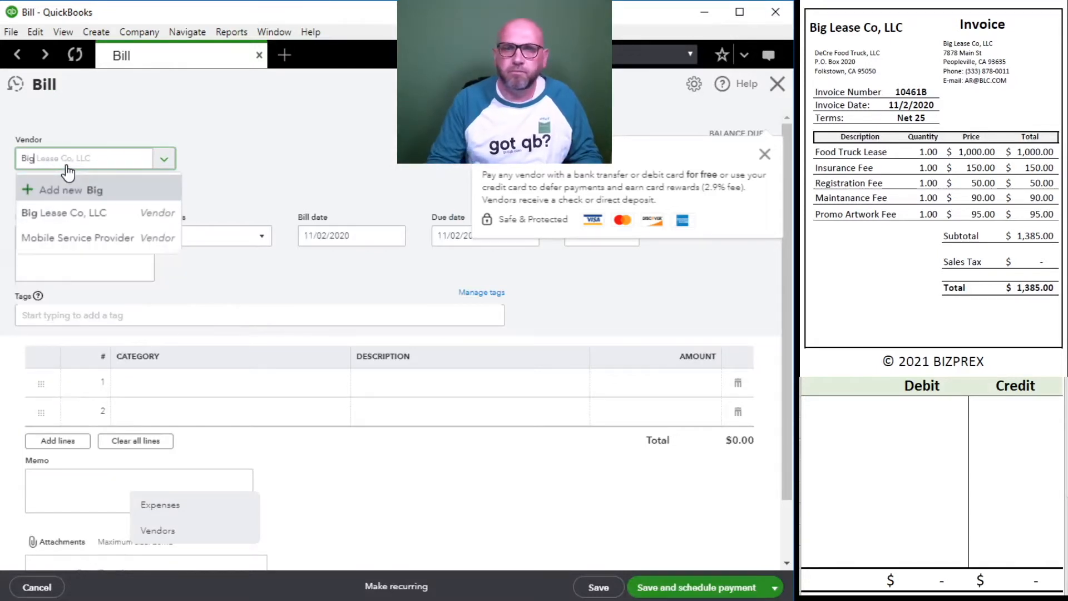
{"action": "left_click", "coordinate": [61, 211]}
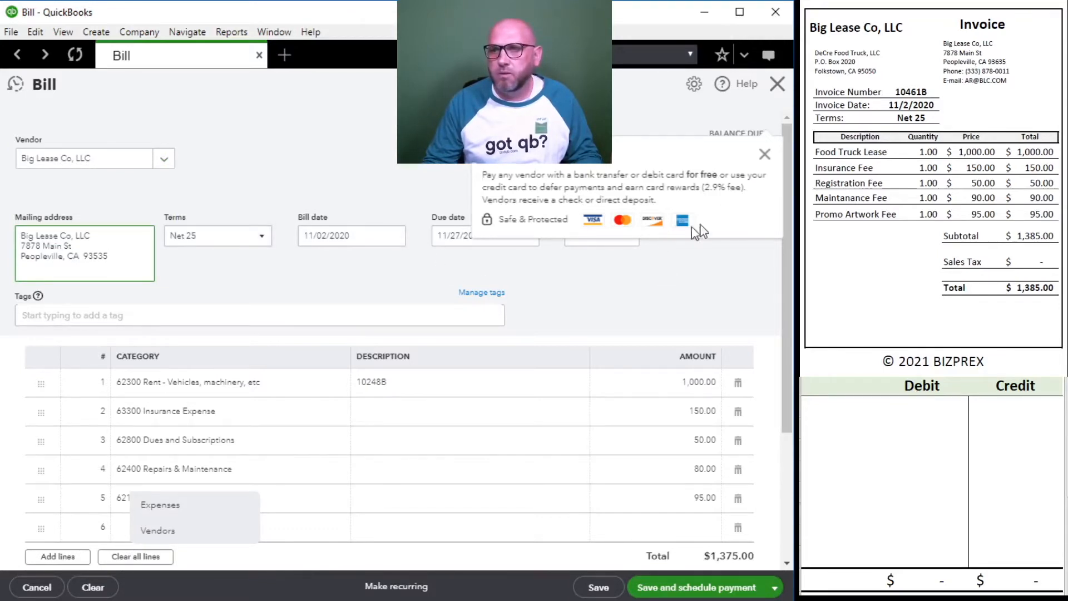
{"action": "left_click", "coordinate": [765, 155]}
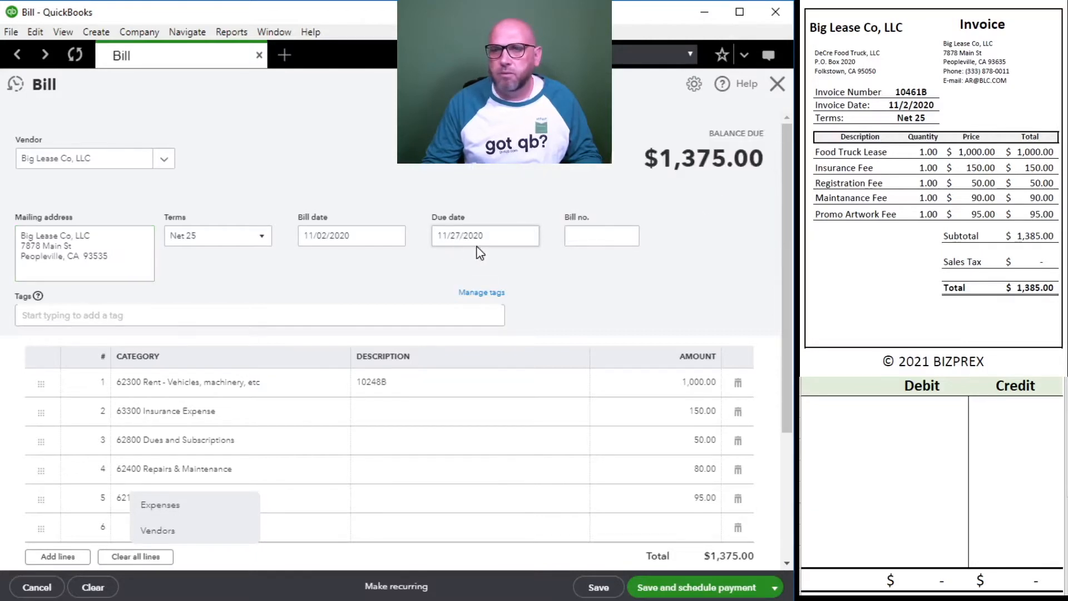
{"action": "left_click", "coordinate": [580, 234]}
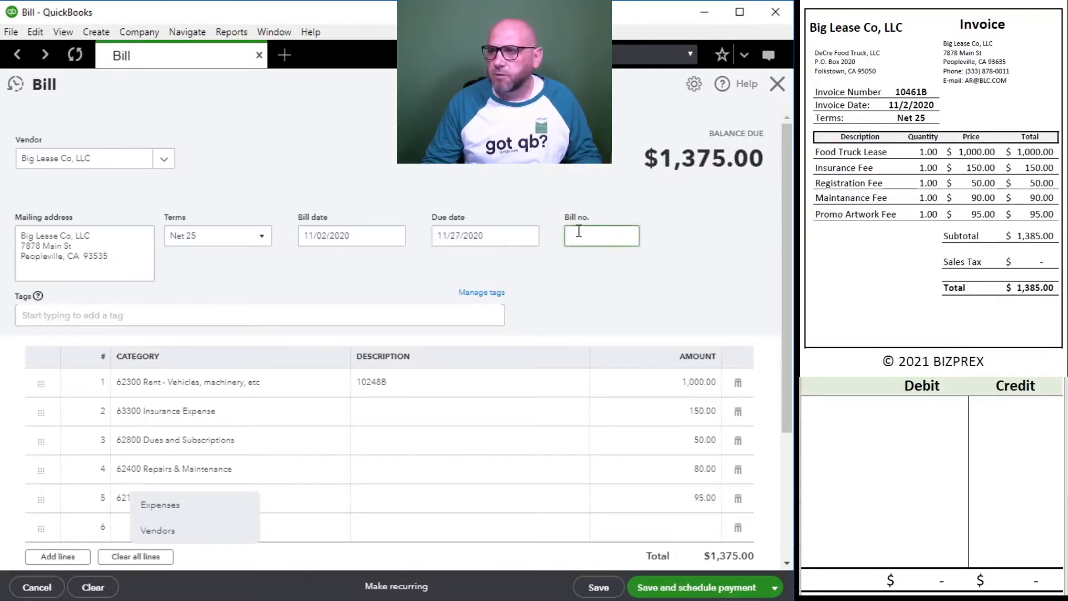
{"action": "type", "text": "10461B"}
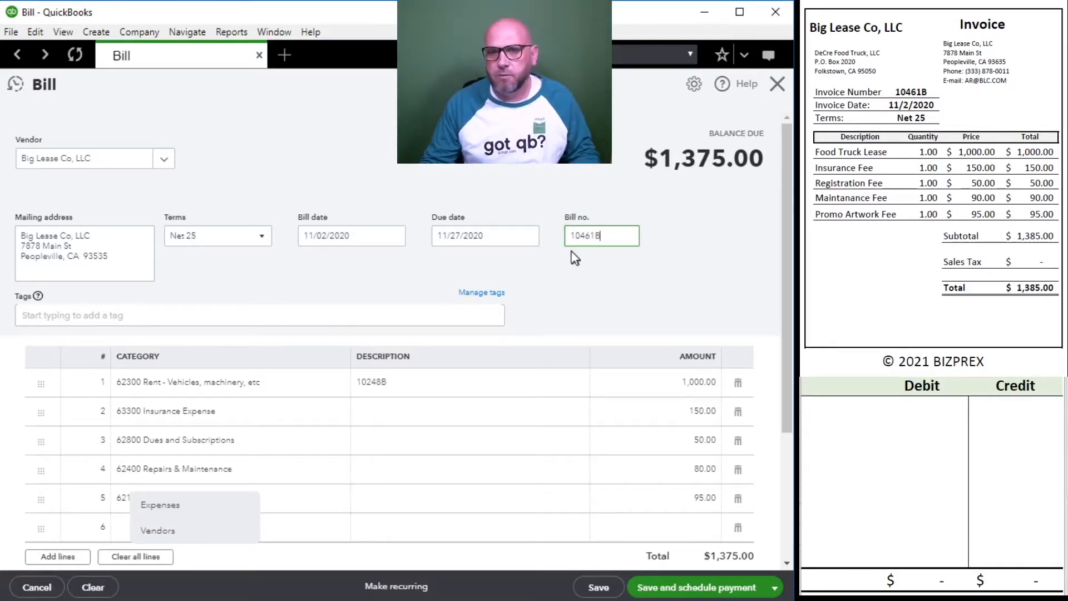
Copy the bill number 10461B into the descriptions of bill lines 1 through 5
{"action": "left_click_drag", "start_coordinate": [618, 239], "coordinate": [523, 236]}
{"action": "key", "text": "ctrl+c"}
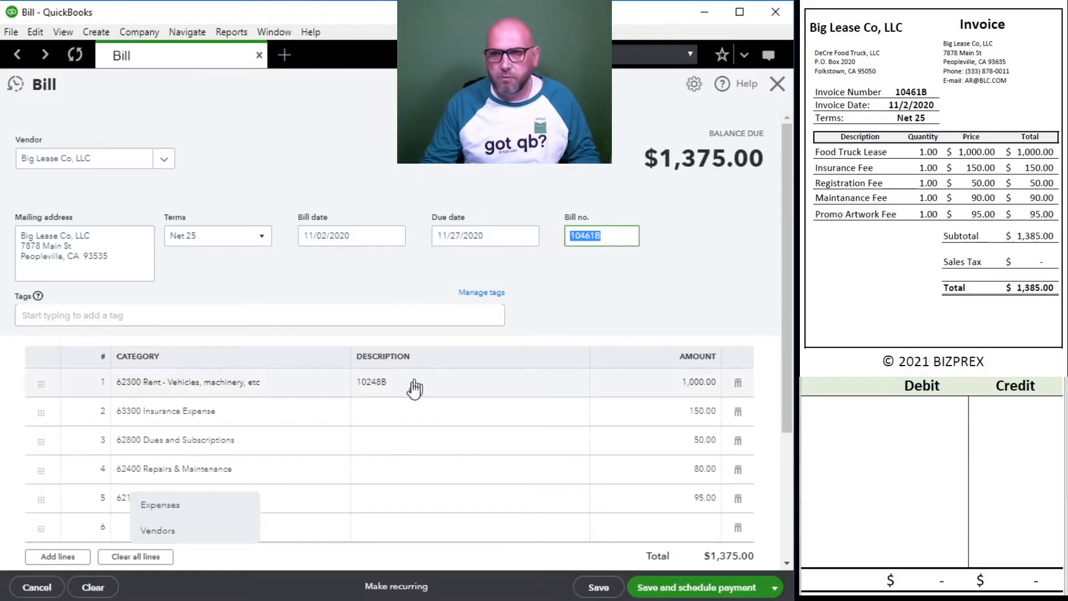
{"action": "left_click", "coordinate": [411, 384]}
{"action": "key", "text": "ctrl+v"}
{"action": "left_click", "coordinate": [415, 419]}
{"action": "key", "text": "ctrl+v"}
{"action": "left_click", "coordinate": [411, 443]}
{"action": "key", "text": "ctrl+v"}
{"action": "left_click", "coordinate": [409, 471]}
{"action": "key", "text": "ctrl+v"}
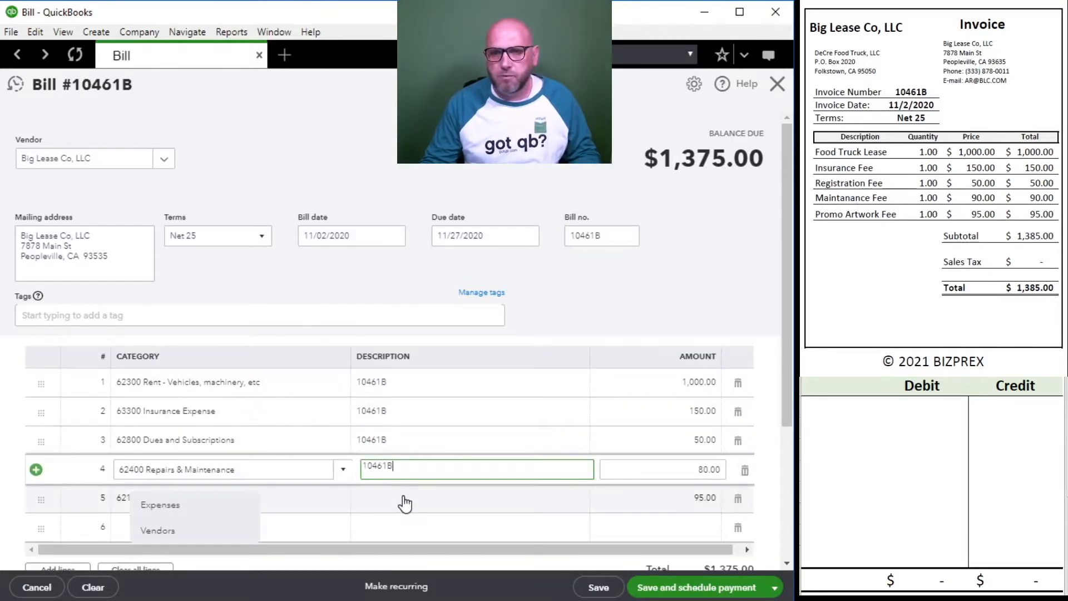
{"action": "left_click", "coordinate": [405, 496]}
{"action": "key", "text": "ctrl+v"}
Replace the bill's memo with the copied bill number, 10461B
{"action": "scroll", "coordinate": [278, 477], "scroll_direction": "down", "scroll_amount": 3}
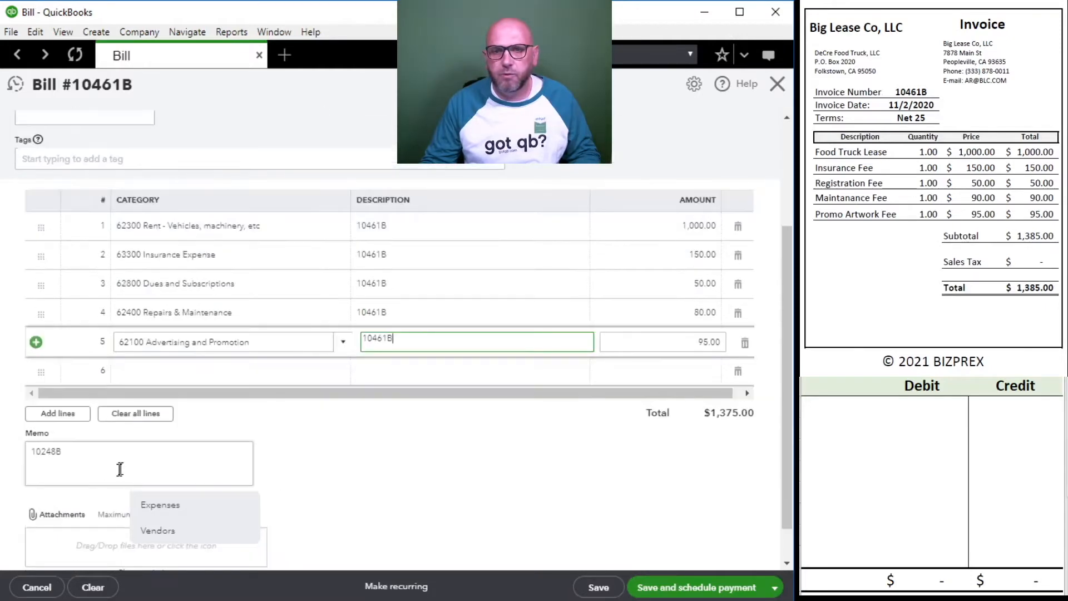
{"action": "left_click_drag", "start_coordinate": [117, 469], "coordinate": [3, 452]}
{"action": "key", "text": "ctrl+v"}
{"action": "scroll", "coordinate": [450, 406], "scroll_direction": "up", "scroll_amount": 3}
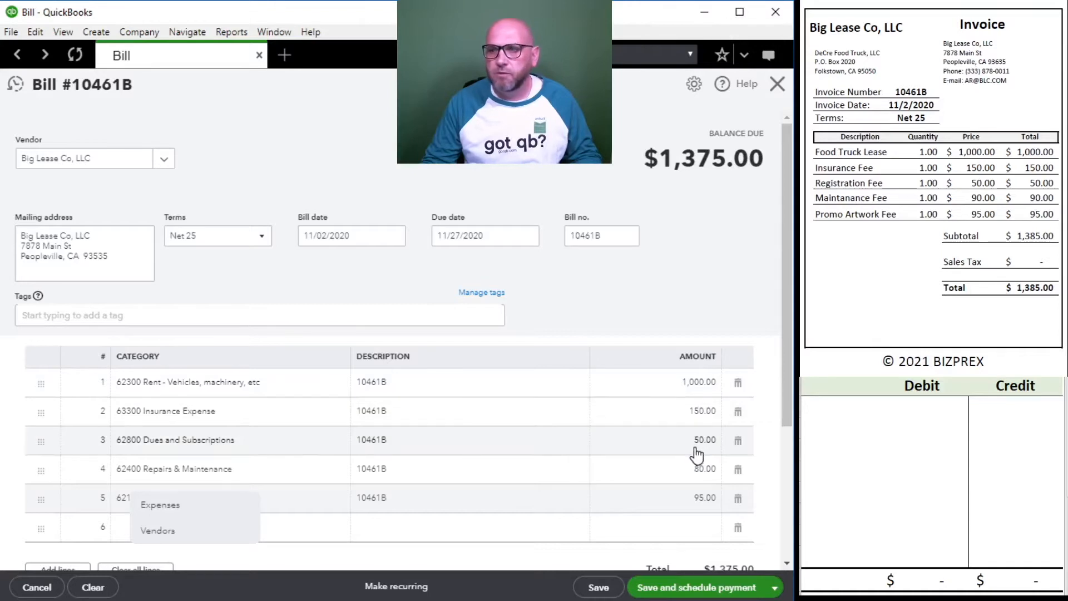
Set the amount of the 62400 Repairs & Maintenance line to 90.00
{"action": "scroll", "coordinate": [694, 450], "scroll_direction": "down", "scroll_amount": 1}
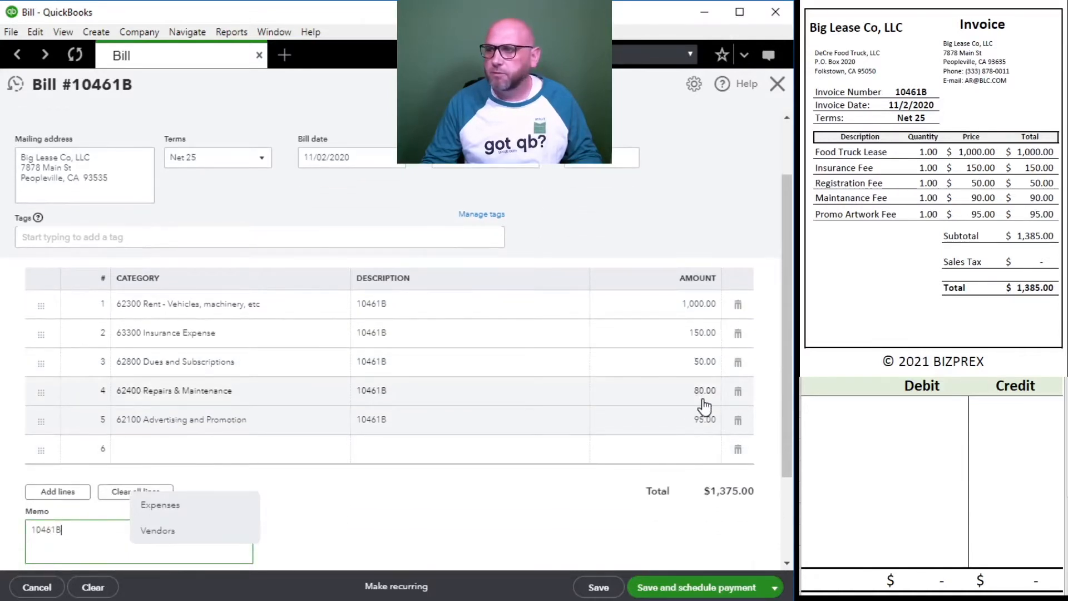
{"action": "left_click", "coordinate": [703, 405]}
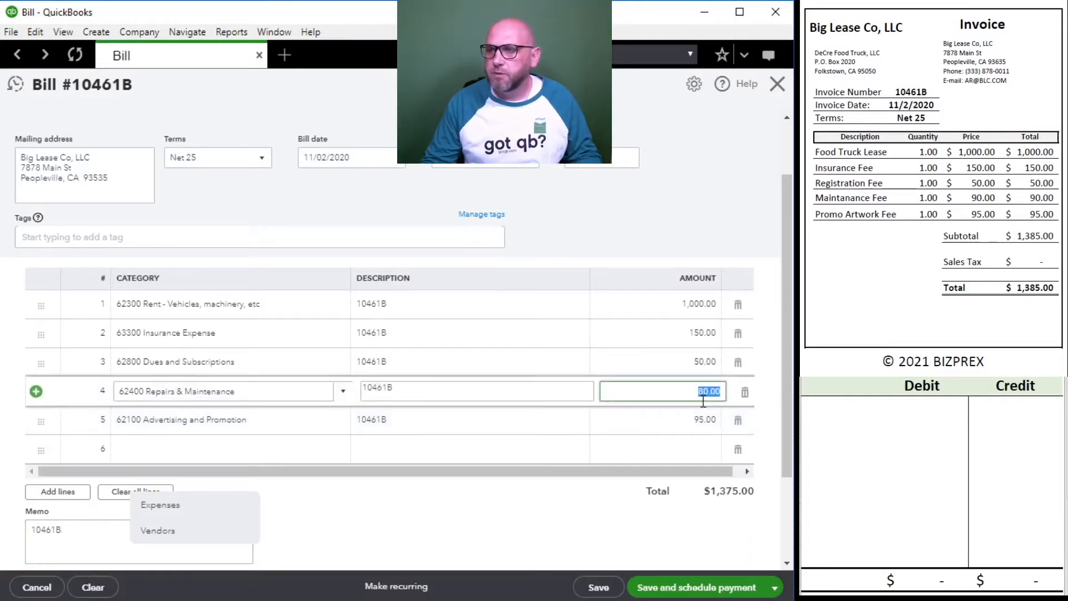
{"action": "type", "text": "90"}
{"action": "left_click", "coordinate": [706, 414]}
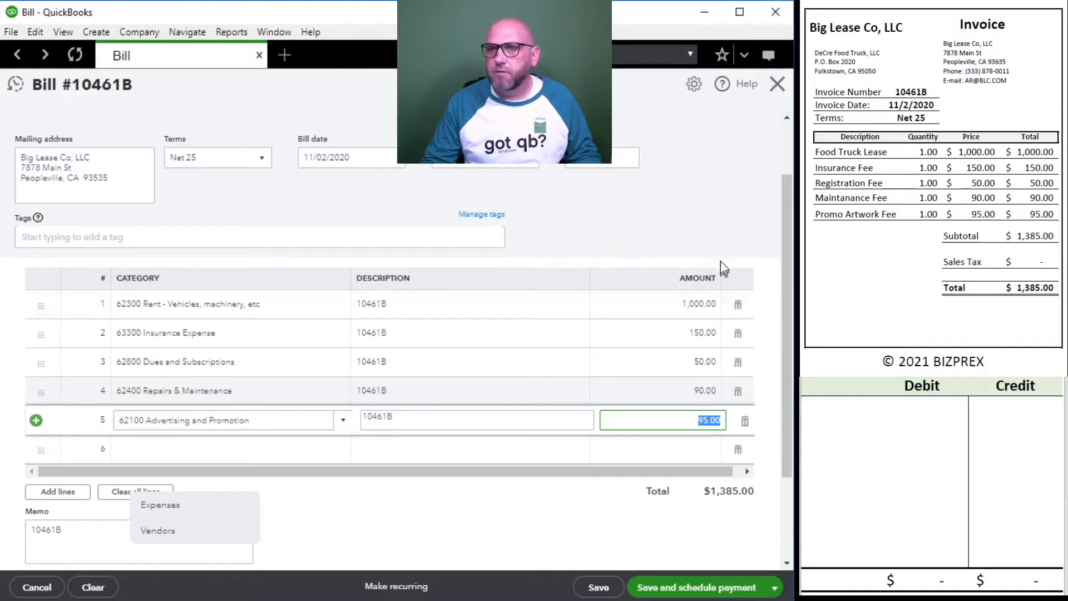
{"action": "scroll", "coordinate": [720, 261], "scroll_direction": "up", "scroll_amount": 2}
In the worksheet's first row, enter account 20100 with a credit of 1,385.00
{"action": "left_click", "coordinate": [878, 431]}
{"action": "key", "text": "Up"}
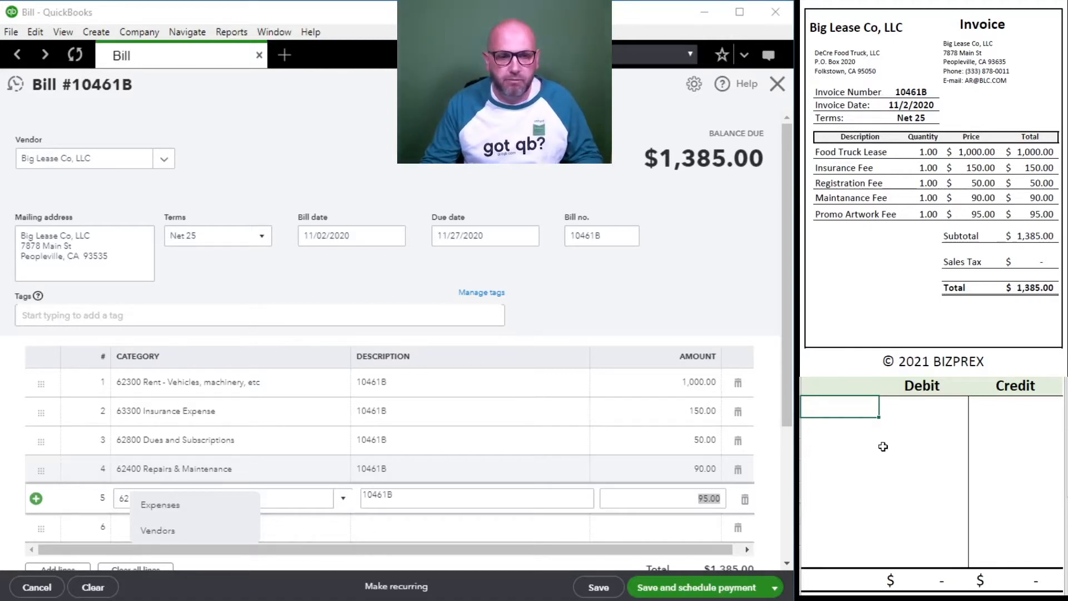
{"action": "type", "text": "20100"}
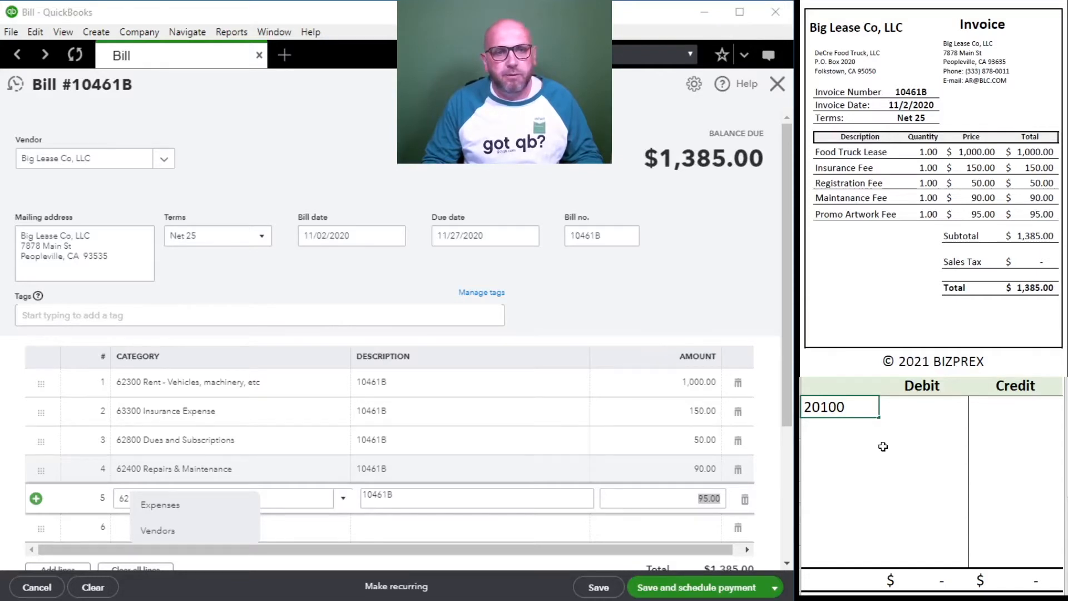
{"action": "key", "text": "Tab"}
{"action": "key", "text": "Tab"}
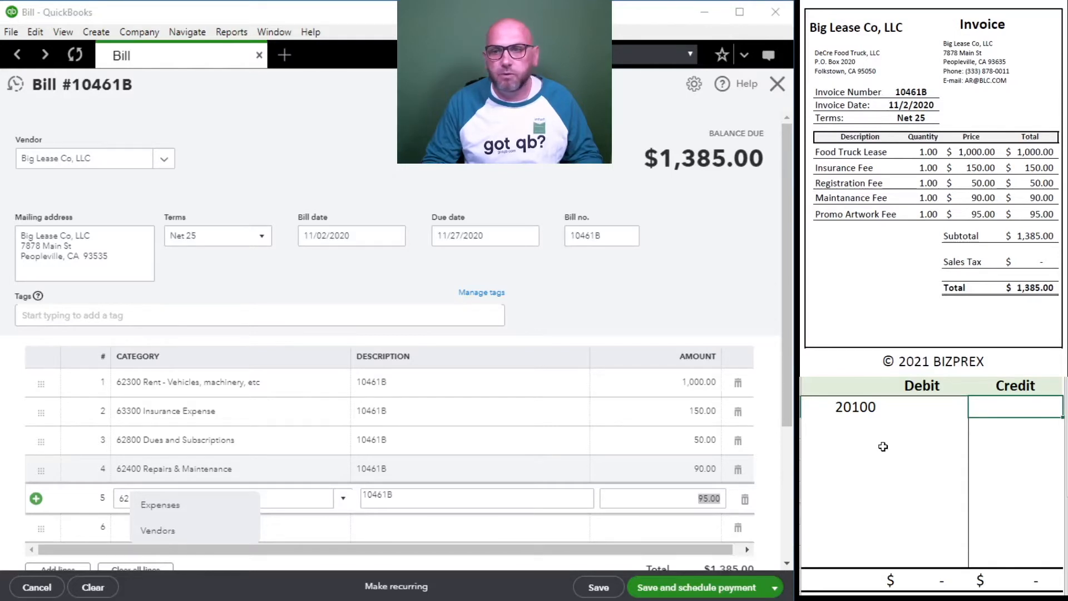
{"action": "type", "text": "138"}
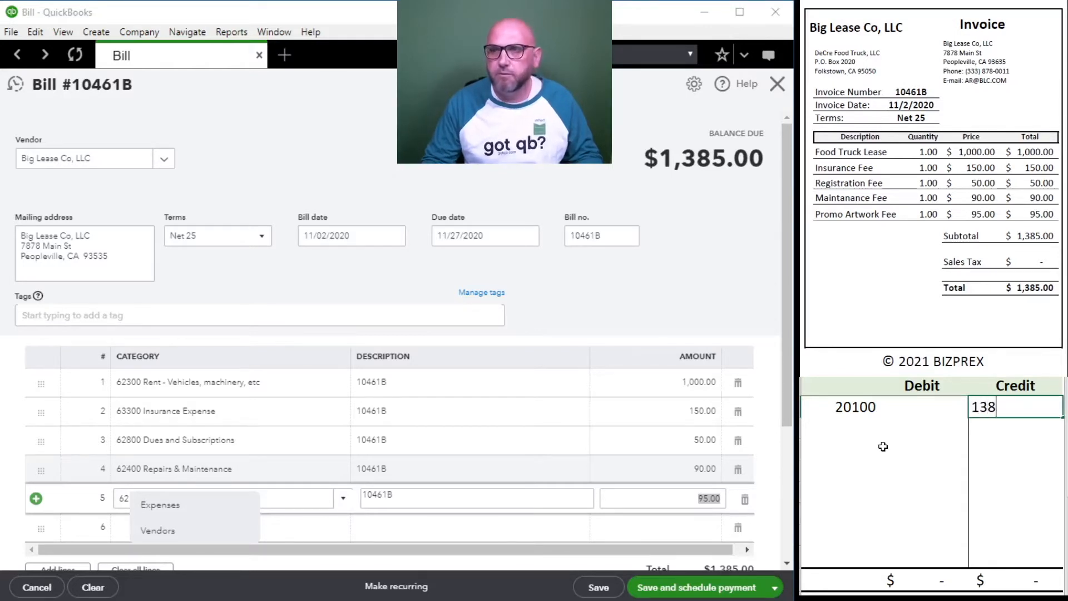
{"action": "key", "text": "Return"}
{"action": "key", "text": "Left"}
{"action": "key", "text": "Left"}
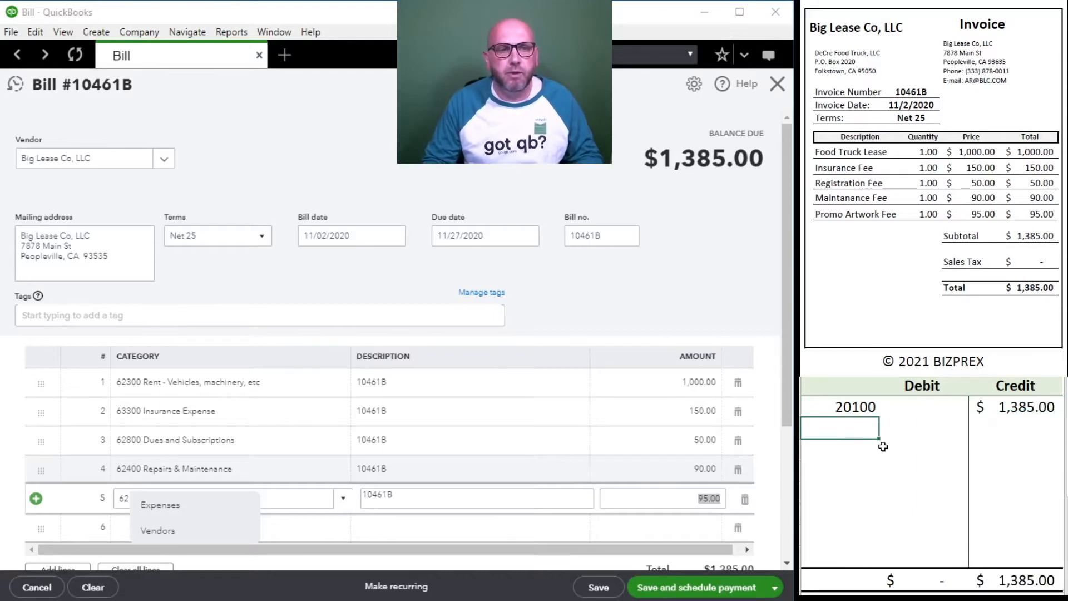
Add account 62300 on the worksheet's second row with a debit of 1,000.00
{"action": "scroll", "coordinate": [503, 427], "scroll_direction": "down", "scroll_amount": 2}
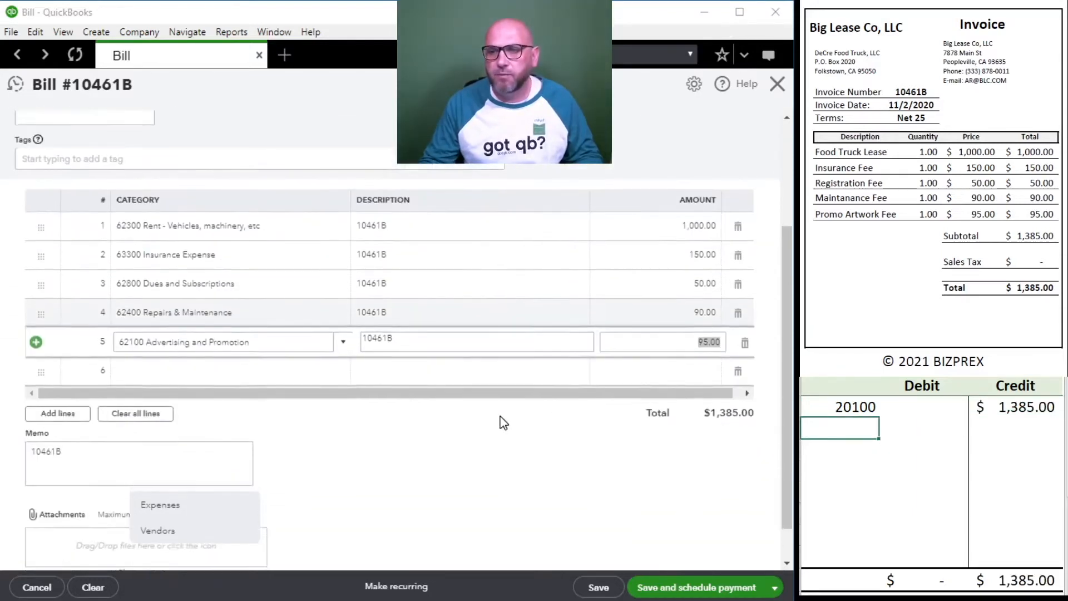
{"action": "scroll", "coordinate": [502, 417], "scroll_direction": "up", "scroll_amount": 2}
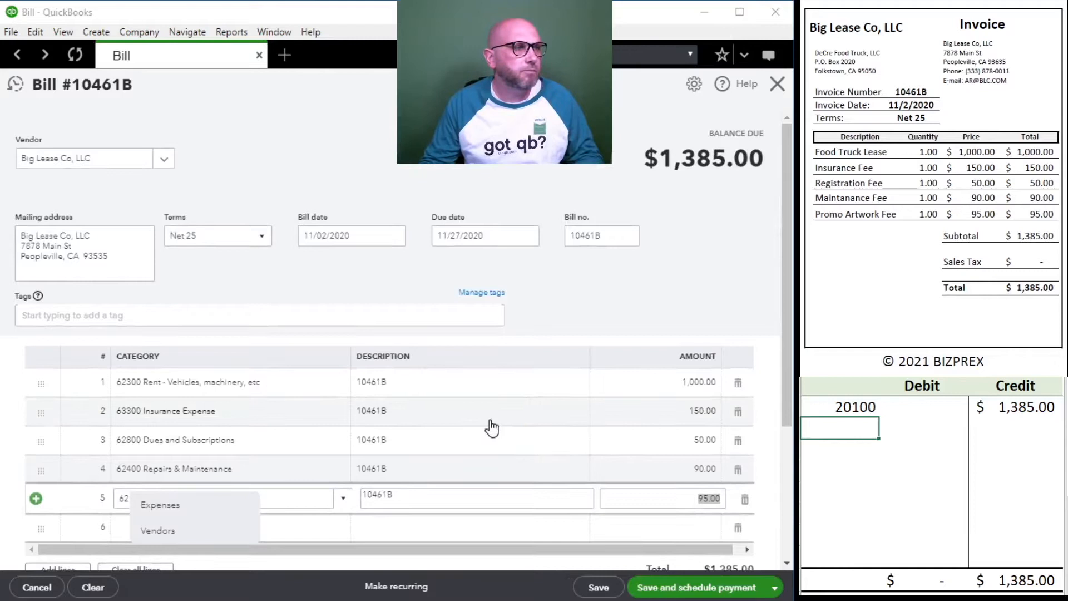
{"action": "scroll", "coordinate": [492, 428], "scroll_direction": "down", "scroll_amount": 2}
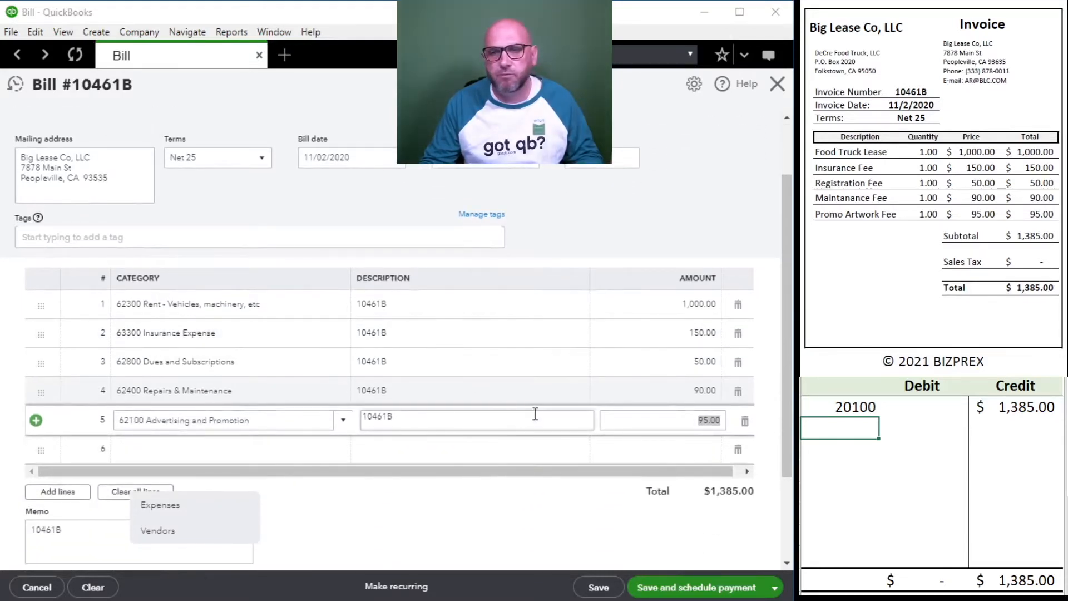
{"action": "scroll", "coordinate": [539, 409], "scroll_direction": "up", "scroll_amount": 2}
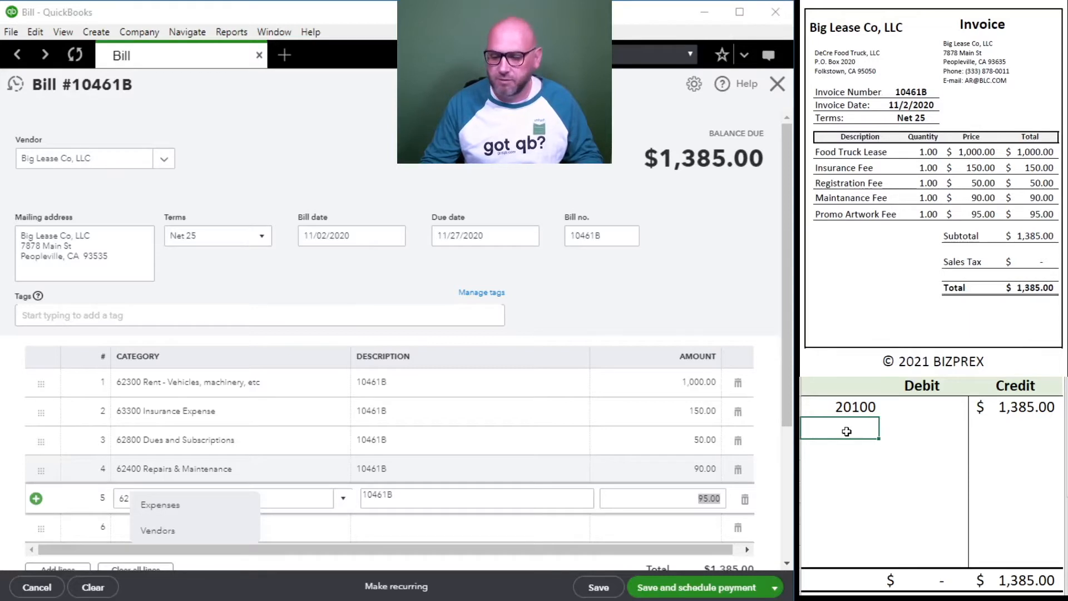
{"action": "type", "text": "62300"}
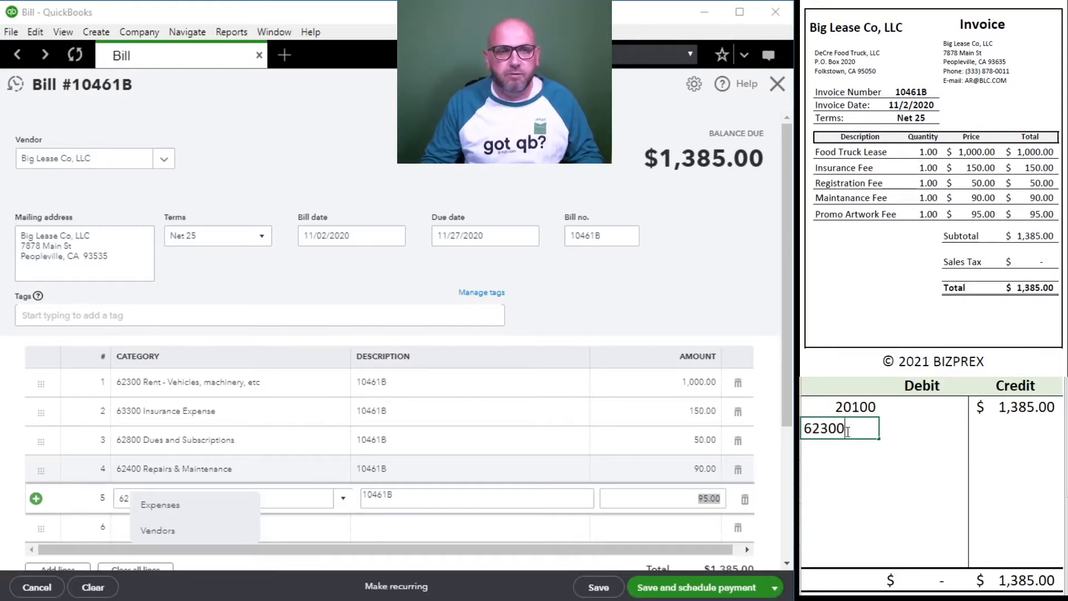
{"action": "key", "text": "Tab"}
{"action": "type", "text": "1000"}
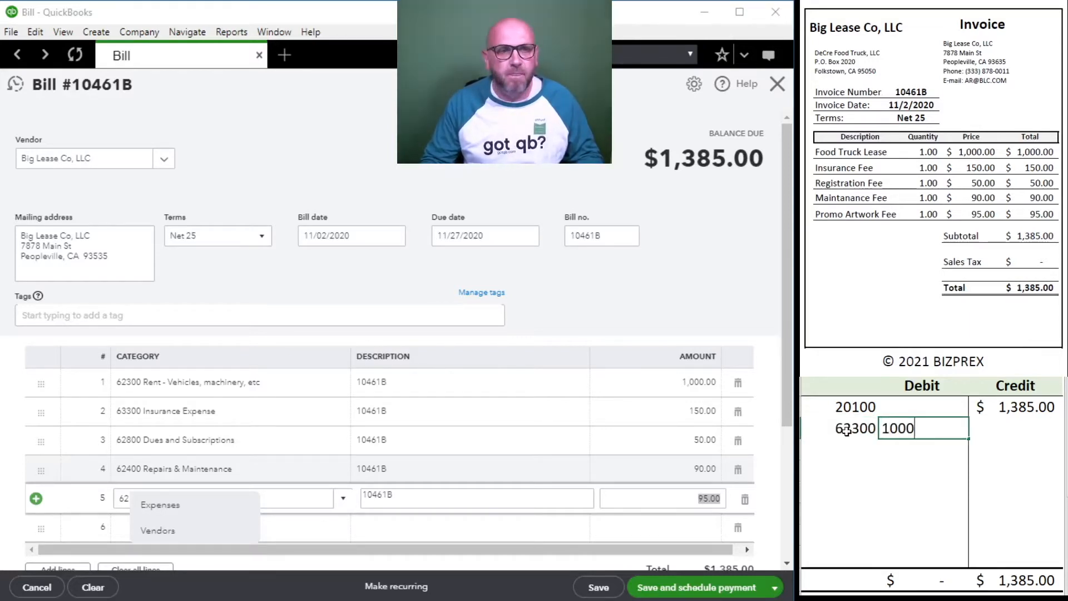
{"action": "key", "text": "Return"}
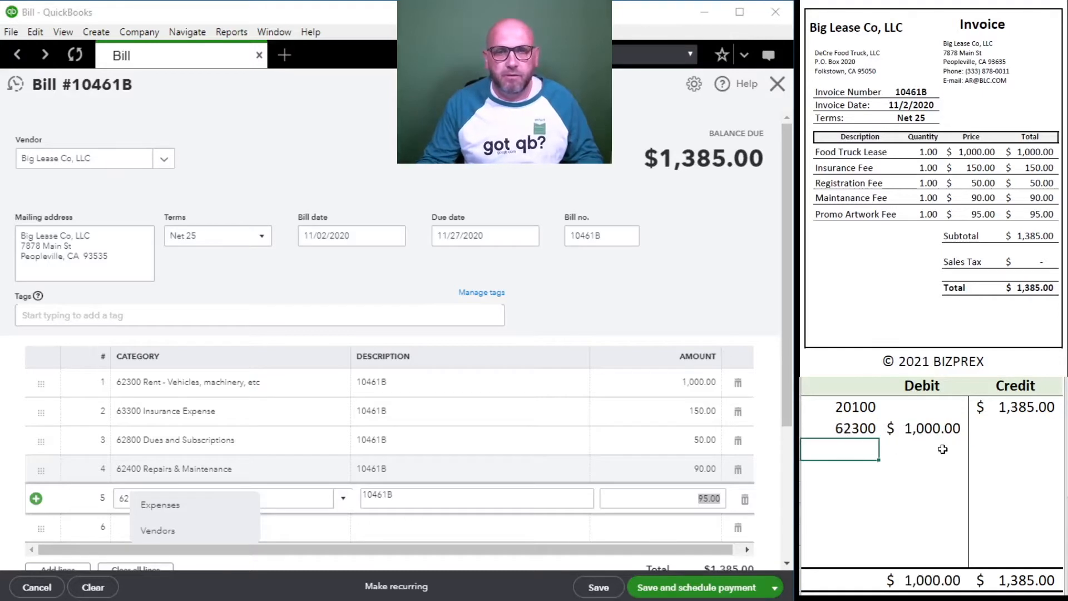
Add account 63300 on the worksheet's third row with a debit of 150.00
{"action": "type", "text": "63300"}
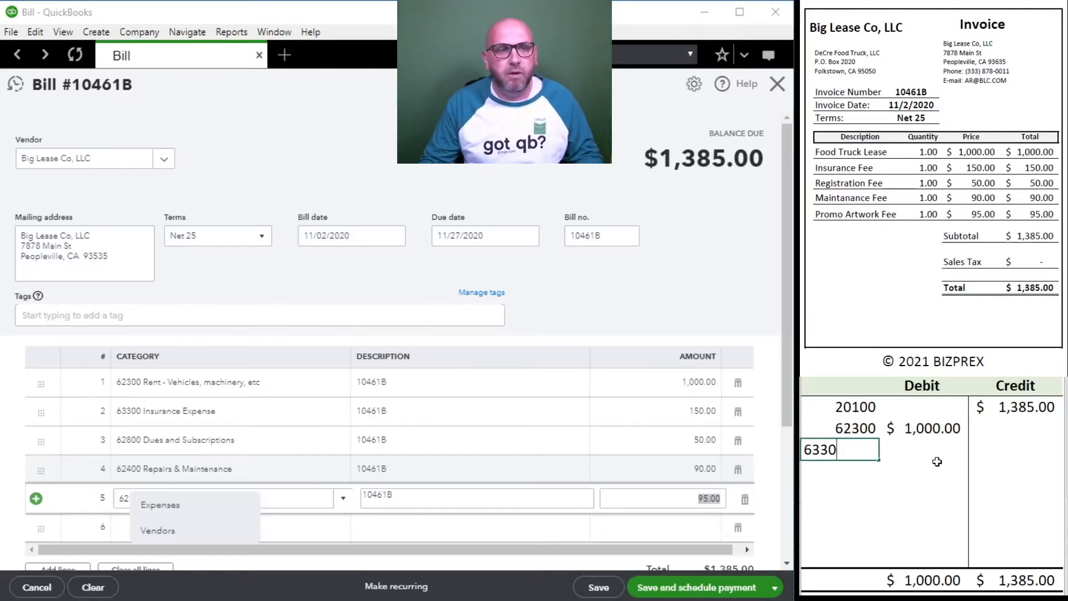
{"action": "key", "text": "Tab"}
{"action": "type", "text": "150"}
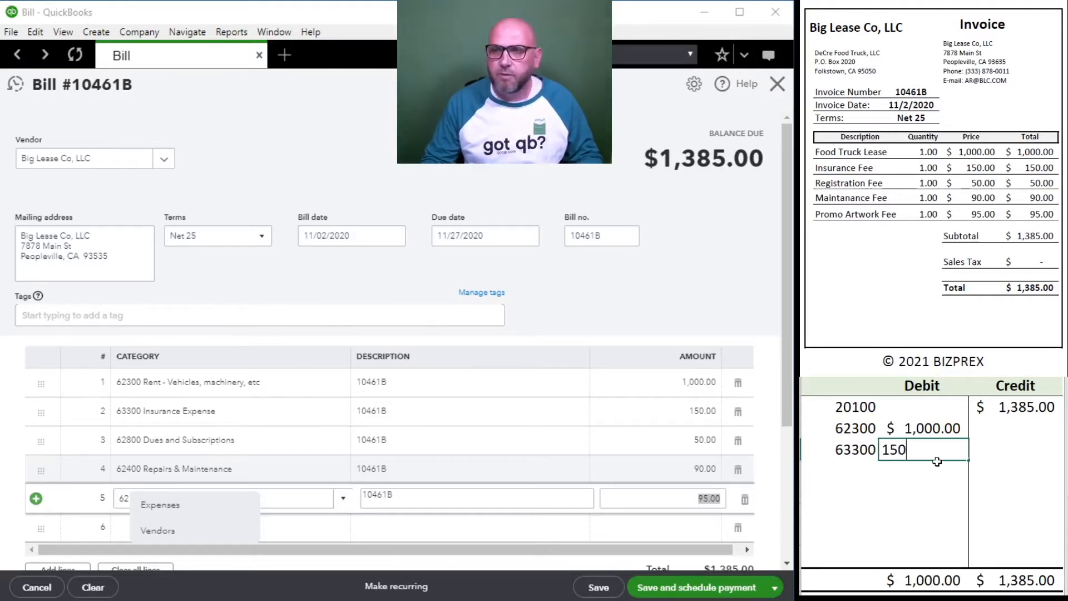
{"action": "key", "text": "Return"}
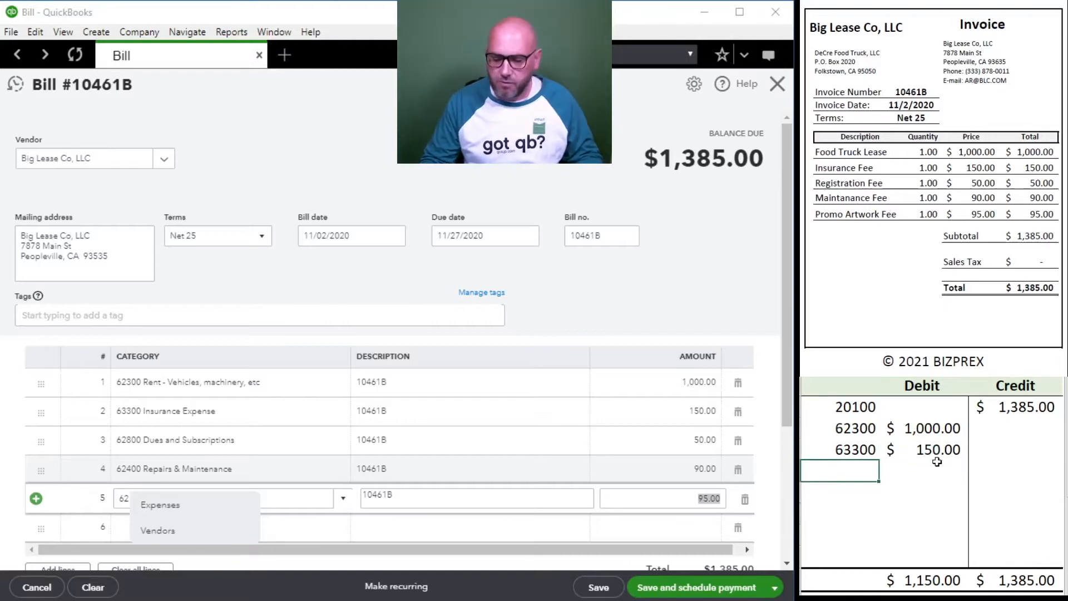
Add account 62800 with a debit of 50.00 and account 62400 with a debit of 90.00 on the worksheet's following rows
{"action": "type", "text": "62800"}
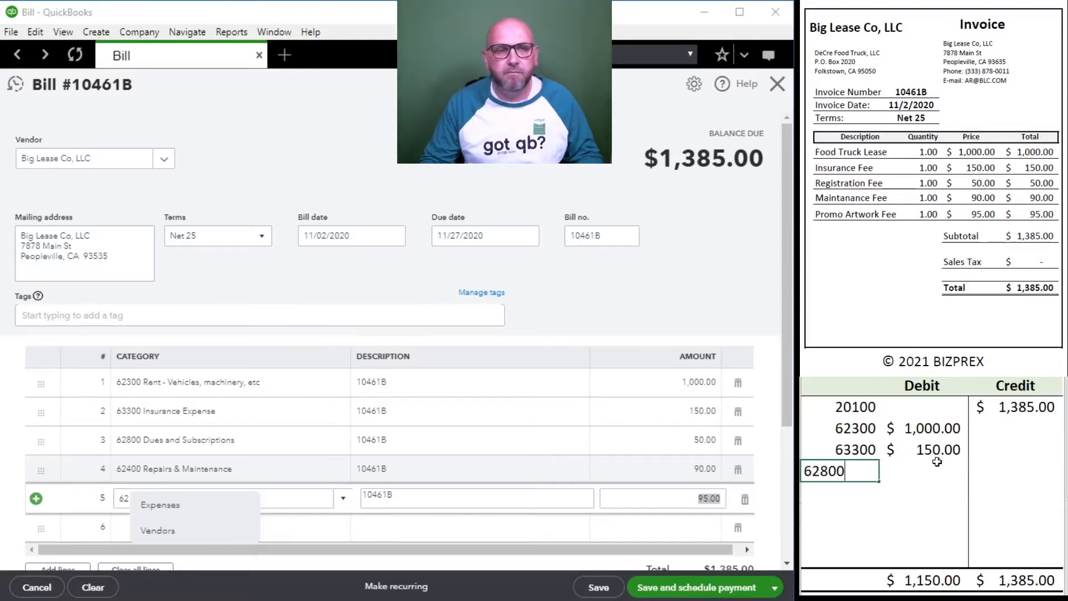
{"action": "key", "text": "Tab"}
{"action": "type", "text": "50"}
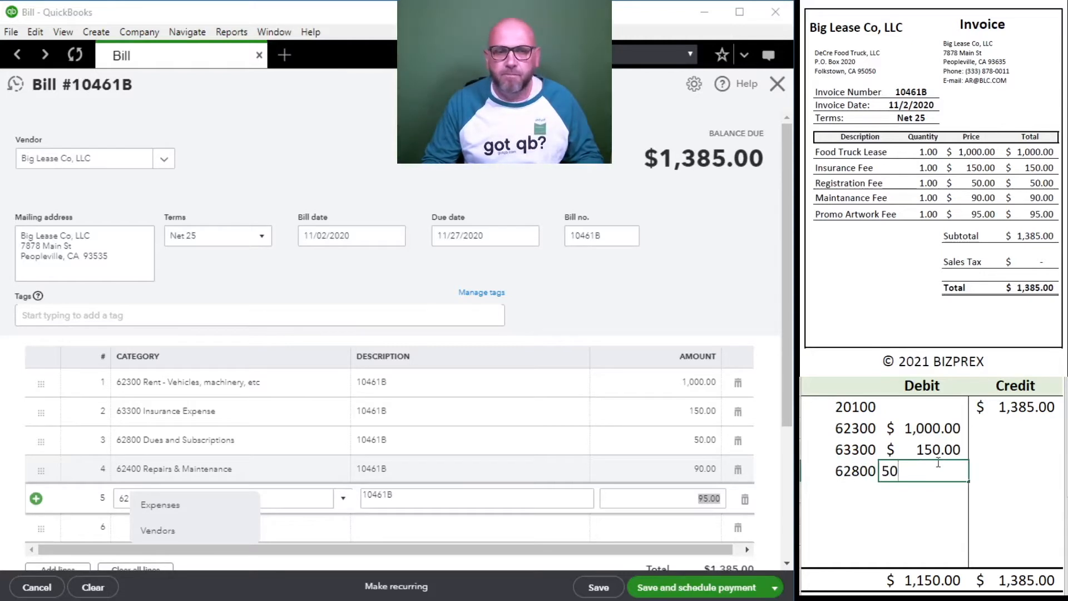
{"action": "key", "text": "Return"}
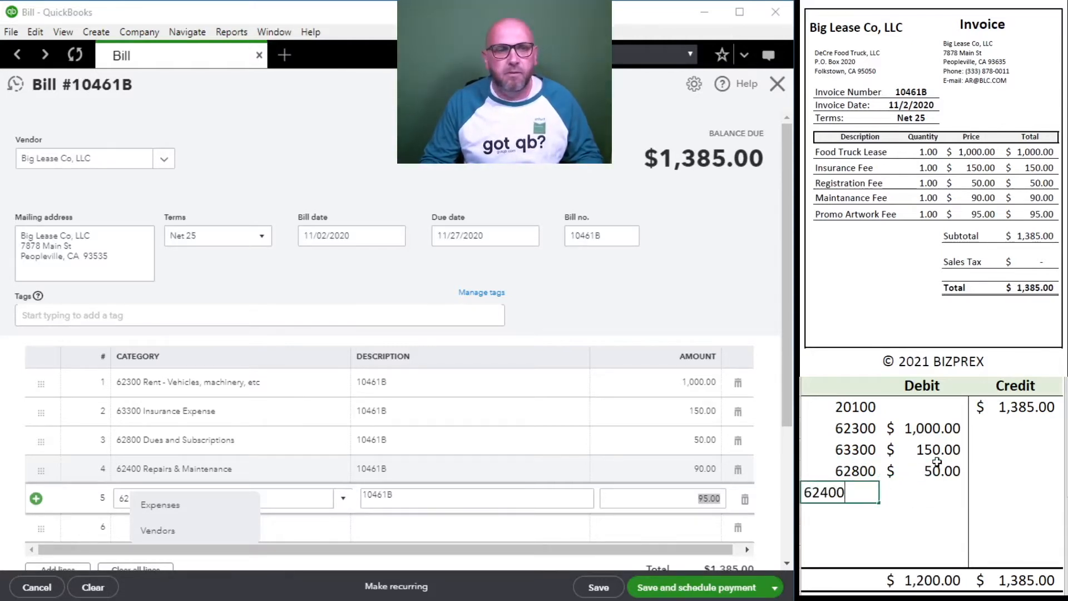
{"action": "key", "text": "Tab"}
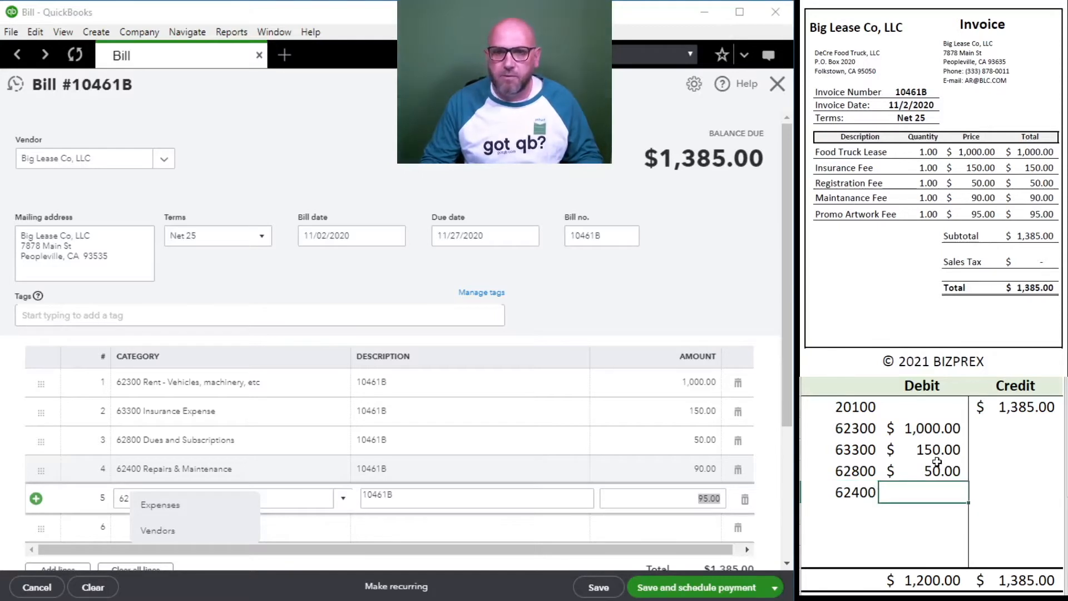
{"action": "key", "text": "Return"}
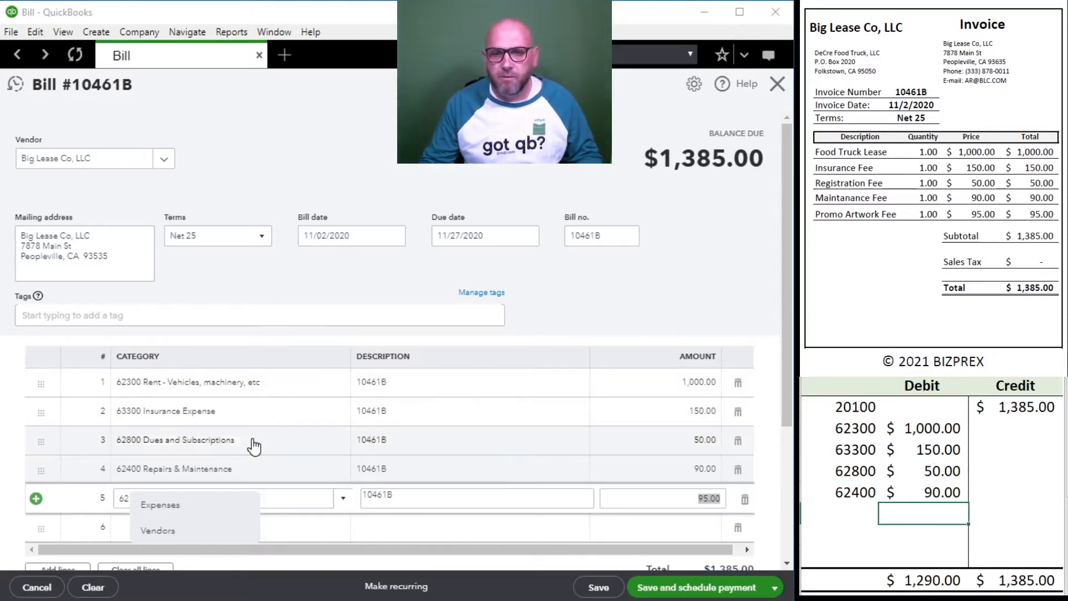
Add account 62100 with a debit of 95.00 on the worksheet's next empty row
{"action": "scroll", "coordinate": [318, 500], "scroll_direction": "down", "scroll_amount": 1}
{"action": "left_click", "coordinate": [836, 509]}
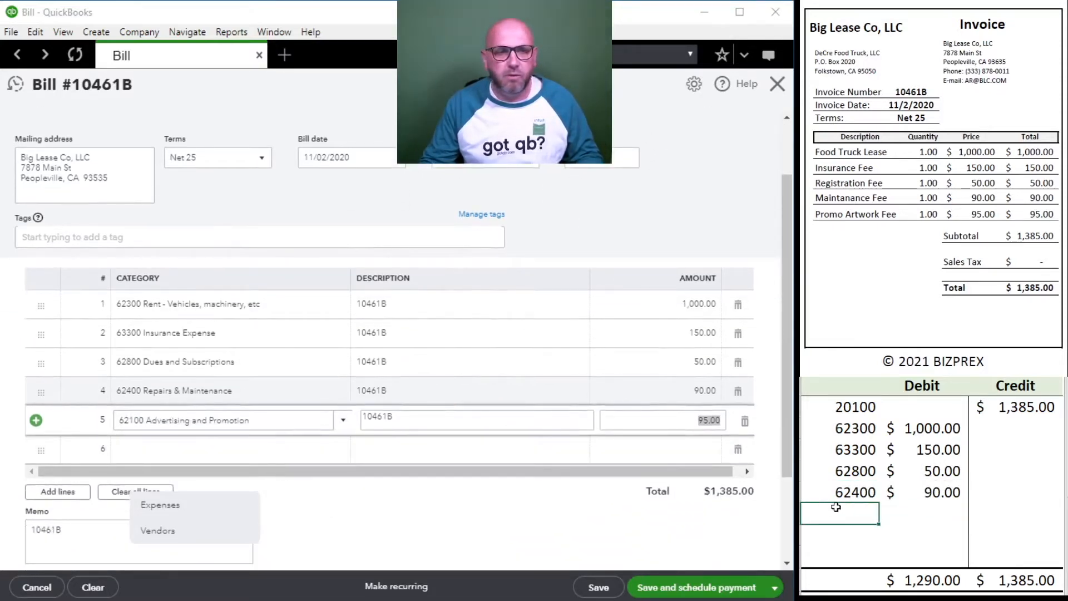
{"action": "type", "text": "62100"}
{"action": "key", "text": "Tab"}
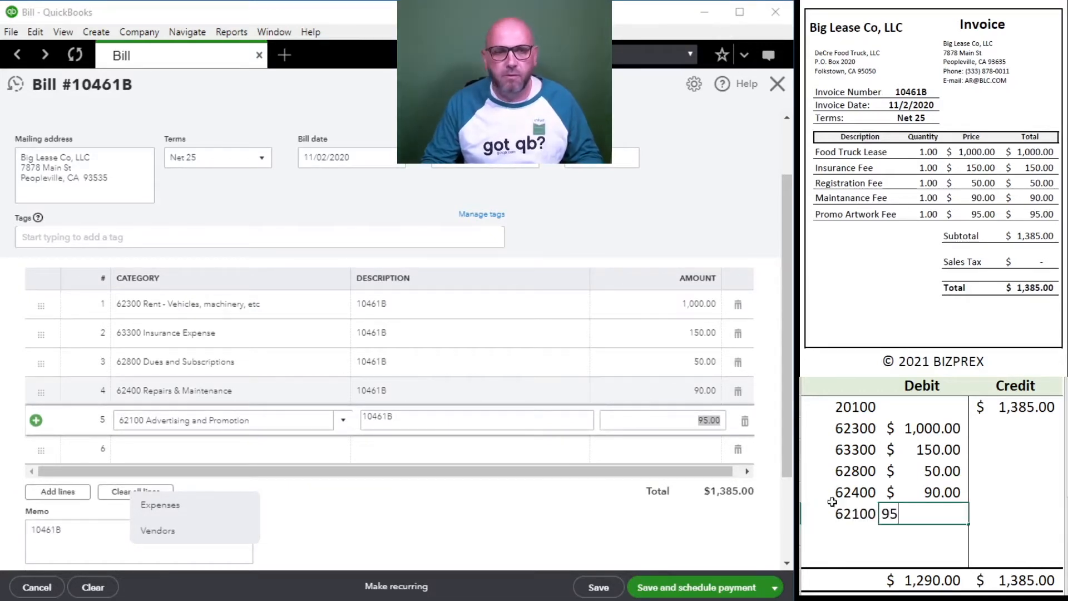
{"action": "type", "text": "95"}
{"action": "key", "text": "Return"}
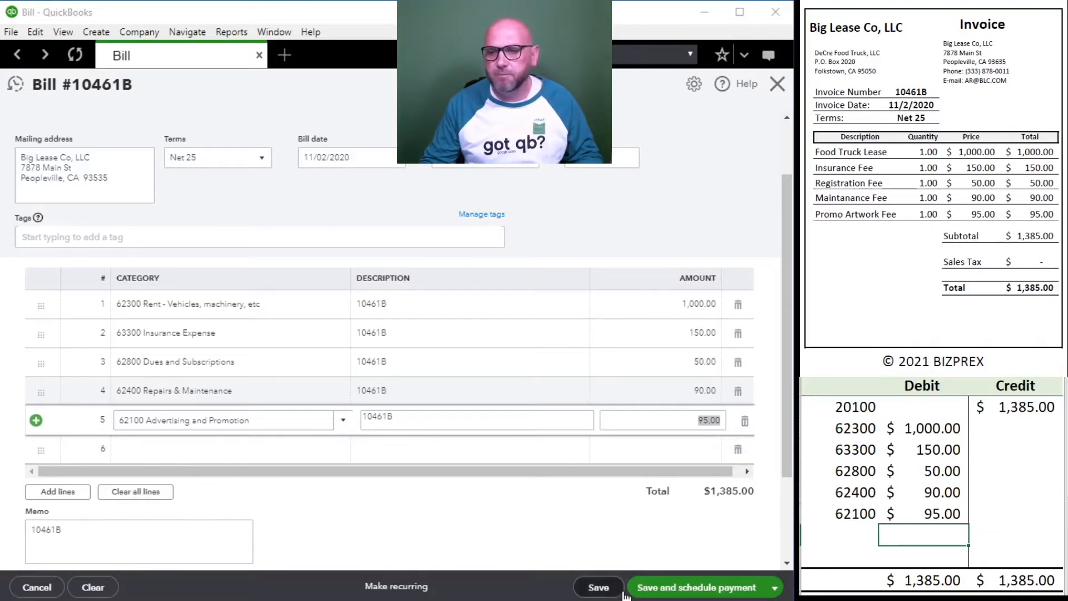
Save and close the Big Lease Co, LLC bill, and clear its debit and credit entries from the worksheet
{"action": "left_click", "coordinate": [597, 588]}
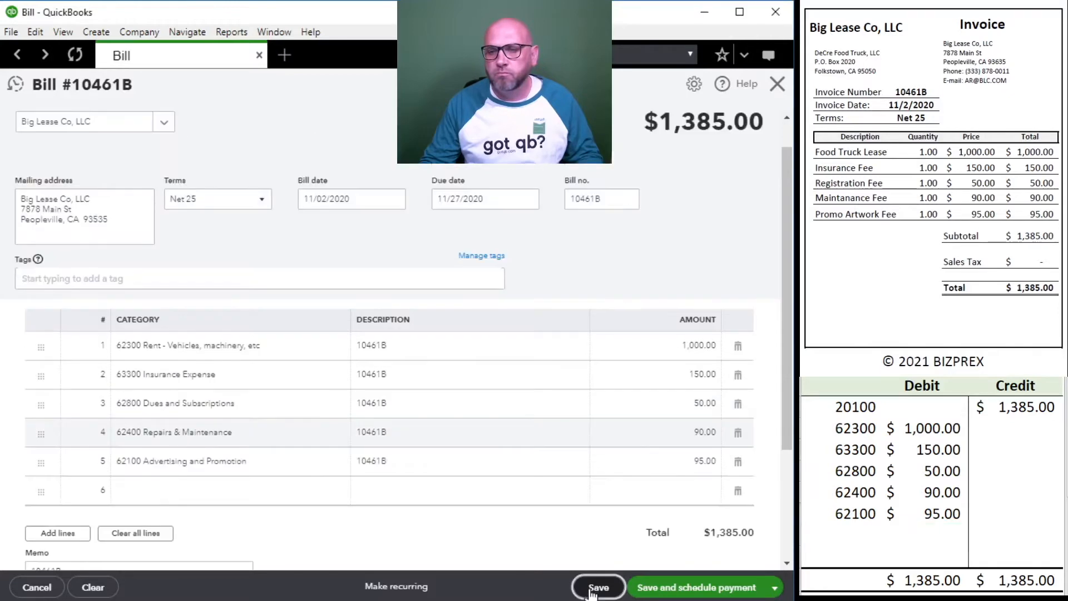
{"action": "left_click", "coordinate": [777, 83]}
{"action": "mouse_move", "coordinate": [996, 513]}
{"action": "left_mouse_down"}
{"action": "mouse_move", "coordinate": [868, 454]}
{"action": "mouse_move", "coordinate": [849, 408]}
{"action": "left_mouse_up"}
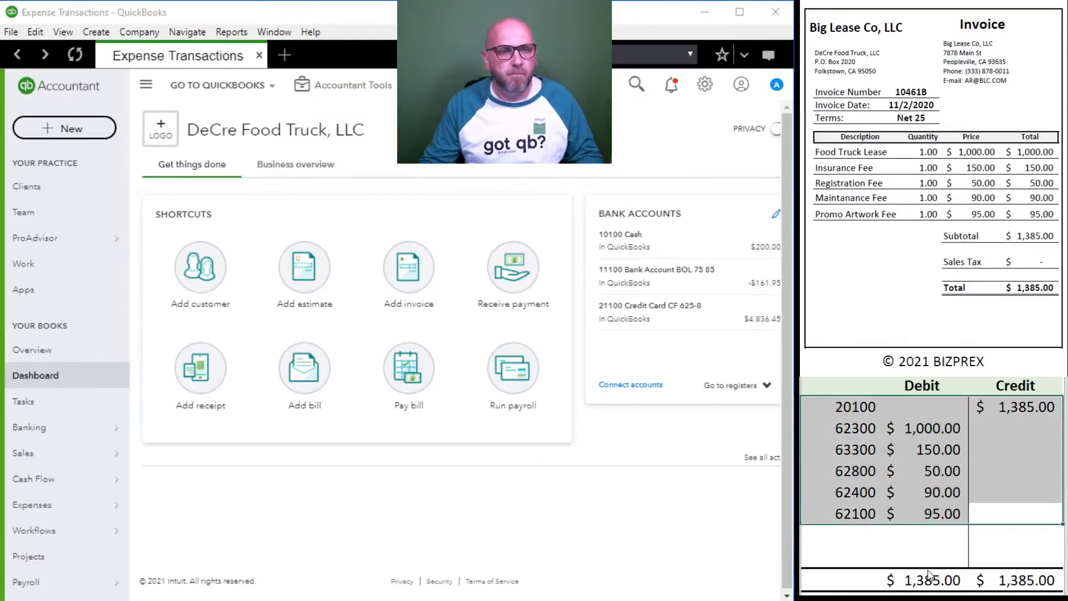
{"action": "key", "text": "Delete"}
{"action": "left_click", "coordinate": [924, 492]}
Start a new bill for the vendor Clean Depot, Inc from the next invoice
{"action": "scroll", "coordinate": [887, 169], "scroll_direction": "down", "scroll_amount": 3}
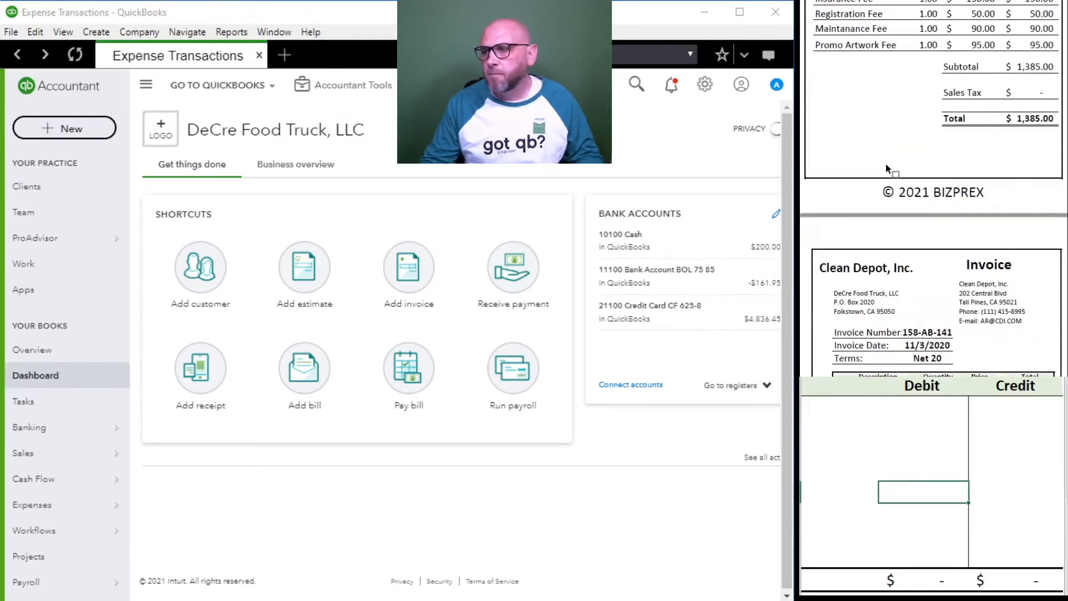
{"action": "scroll", "coordinate": [887, 168], "scroll_direction": "down", "scroll_amount": 5}
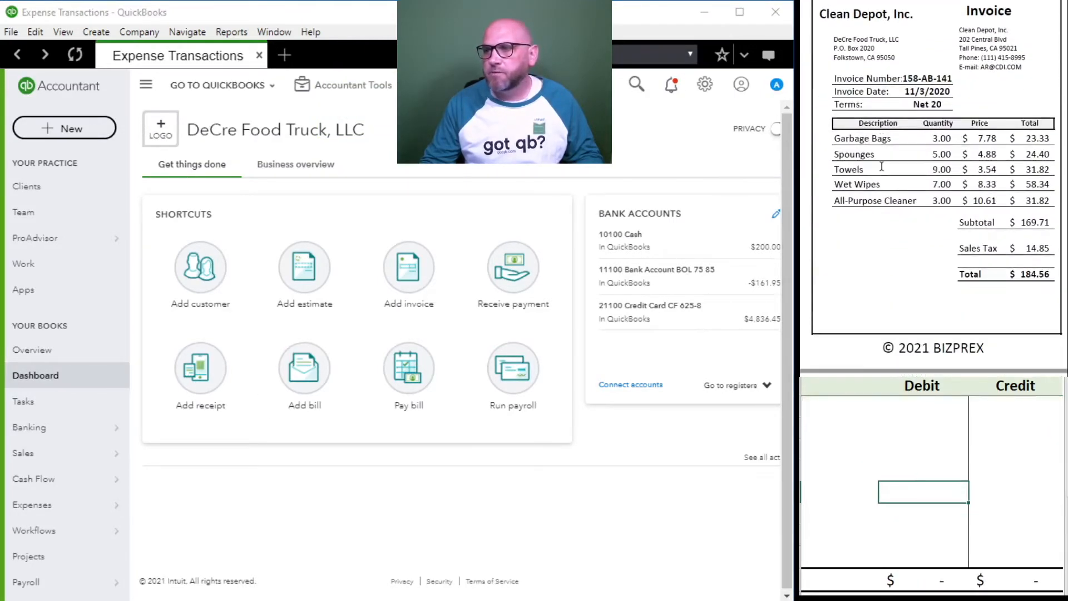
{"action": "left_click", "coordinate": [301, 370]}
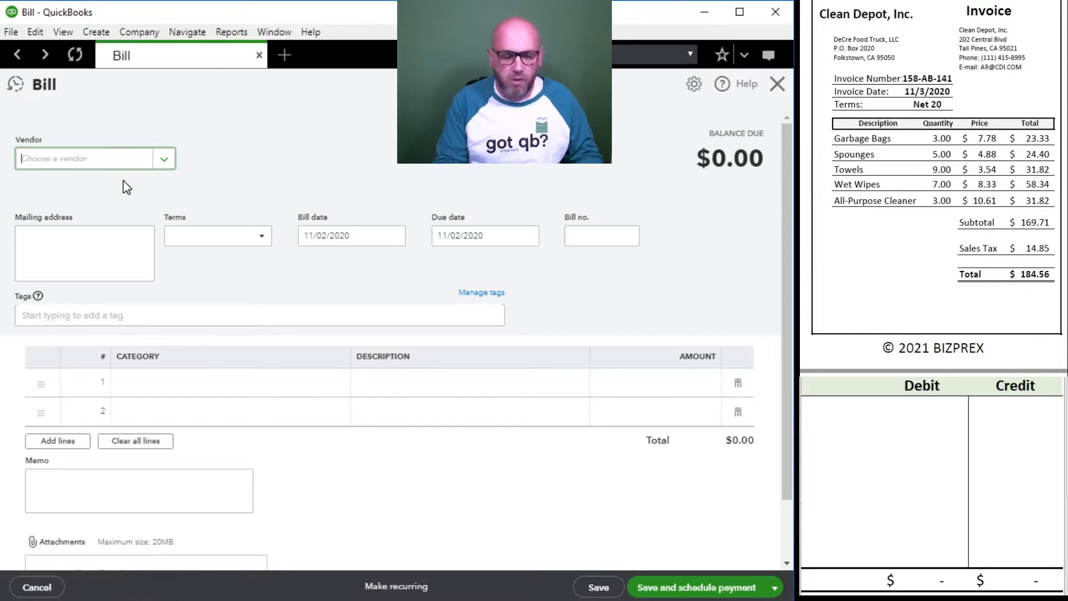
{"action": "type", "text": "Clean"}
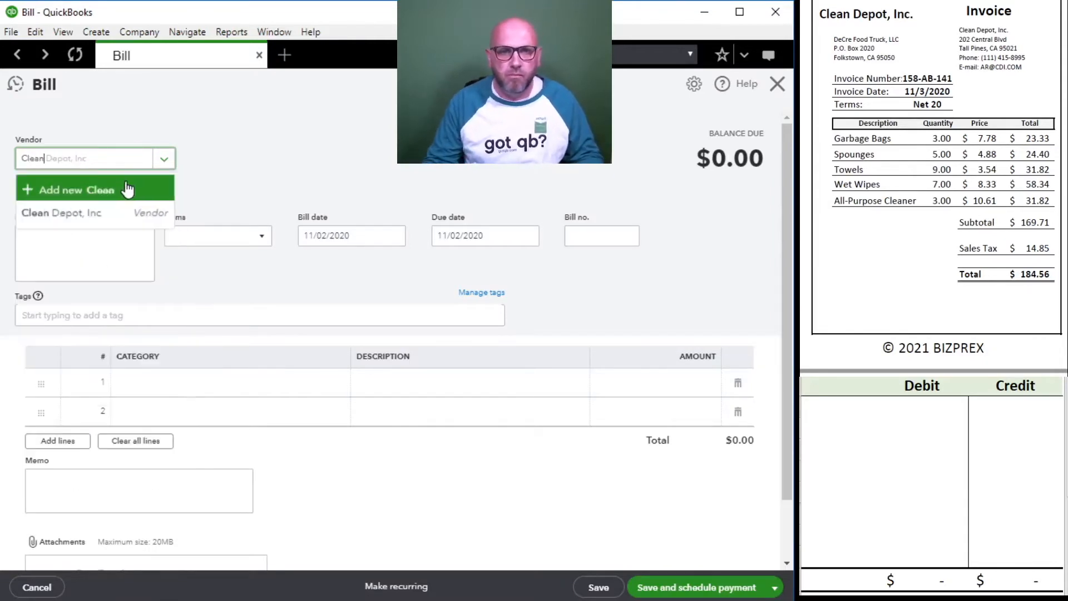
{"action": "left_click", "coordinate": [96, 218]}
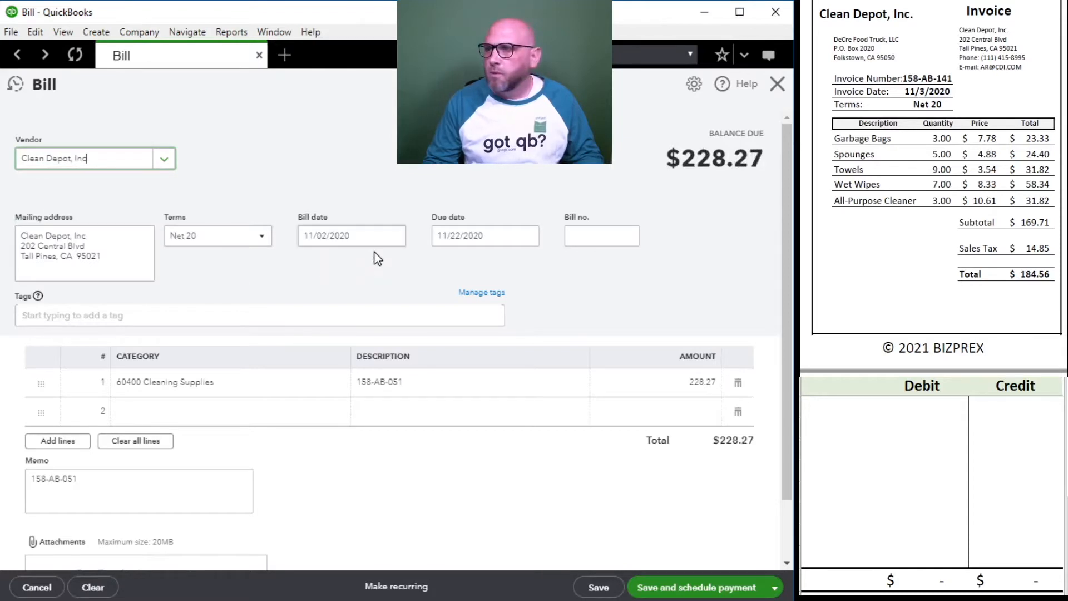
Set the Clean Depot bill's date to 11/03/2020 and its bill number to 158AB141
{"action": "left_click", "coordinate": [336, 239]}
{"action": "left_click", "coordinate": [327, 236]}
{"action": "key", "text": "BackSpace"}
{"action": "type", "text": "3"}
{"action": "key", "text": "Tab"}
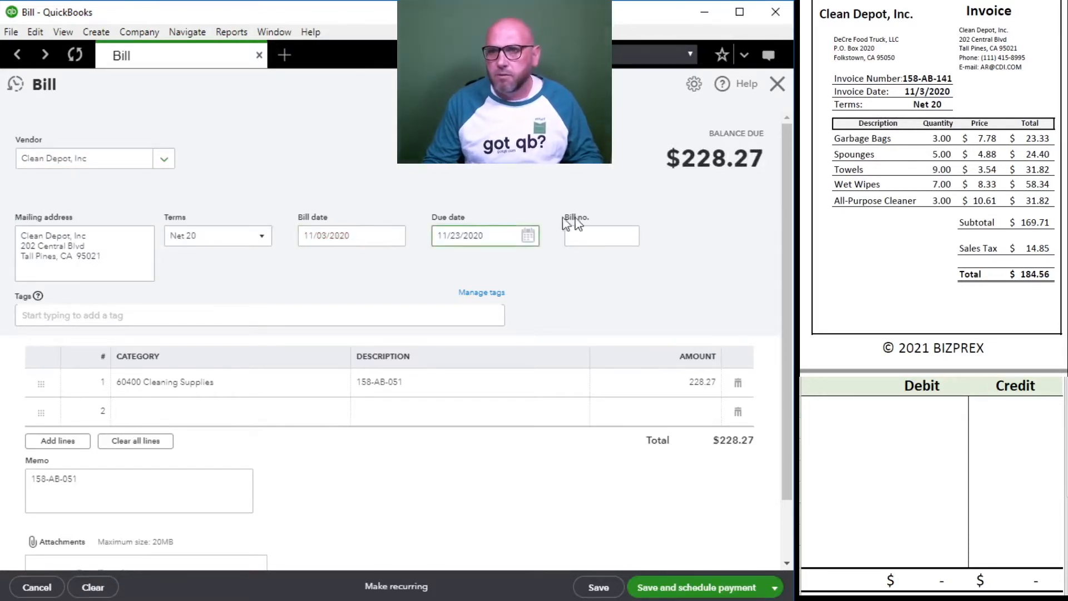
{"action": "left_click", "coordinate": [605, 235]}
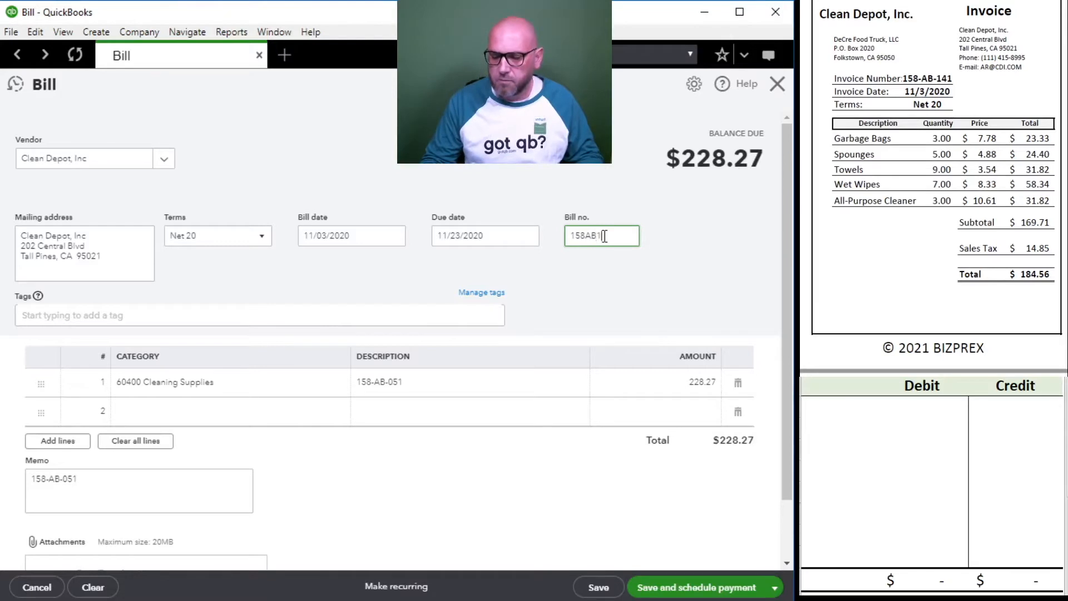
{"action": "key", "text": "Tab"}
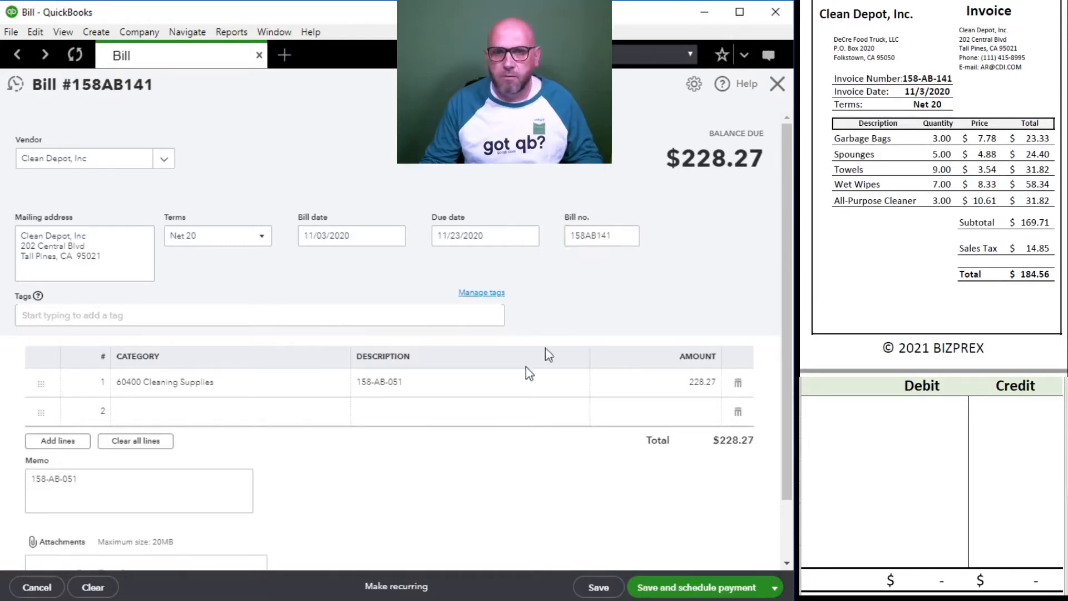
On the Cleaning Supplies line, change the description to 158-AB-141 and the amount to 184.56
{"action": "left_click", "coordinate": [376, 391]}
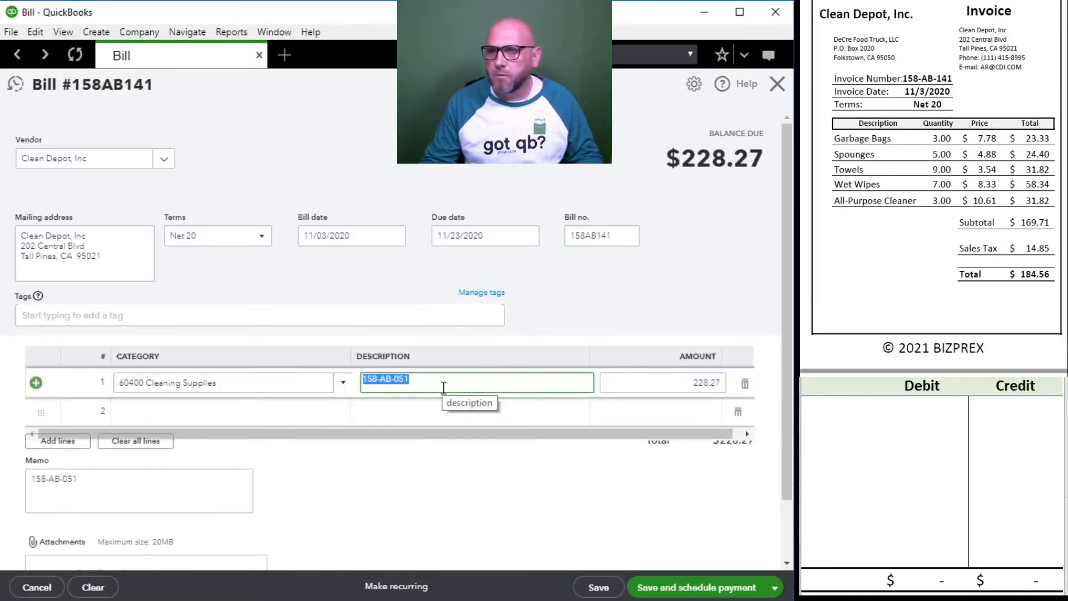
{"action": "left_click", "coordinate": [443, 385]}
{"action": "type", "text": "141"}
{"action": "key", "text": "Tab"}
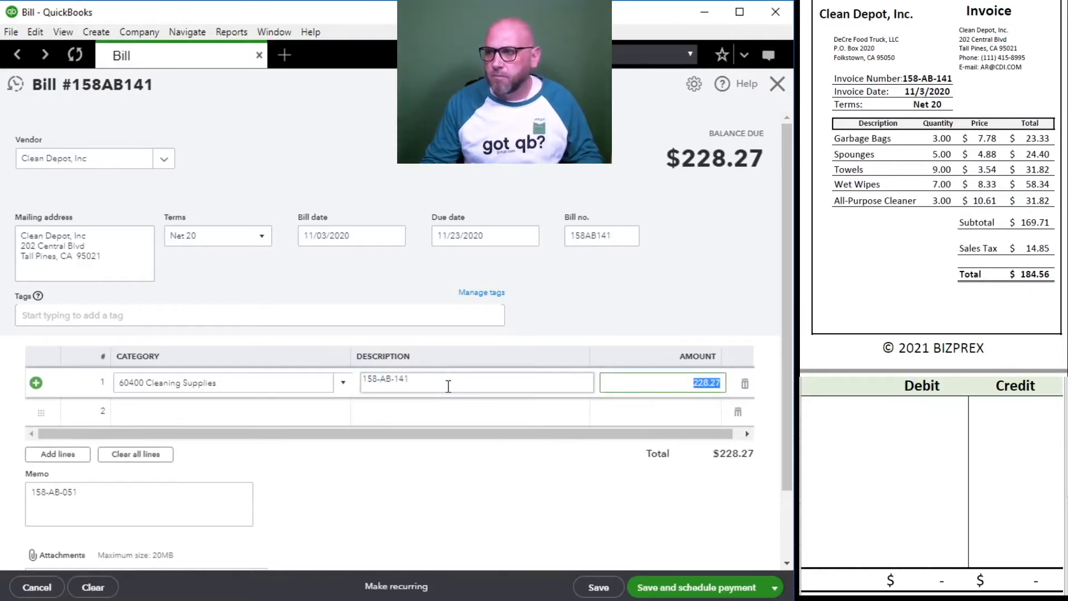
{"action": "type", "text": "184.5"}
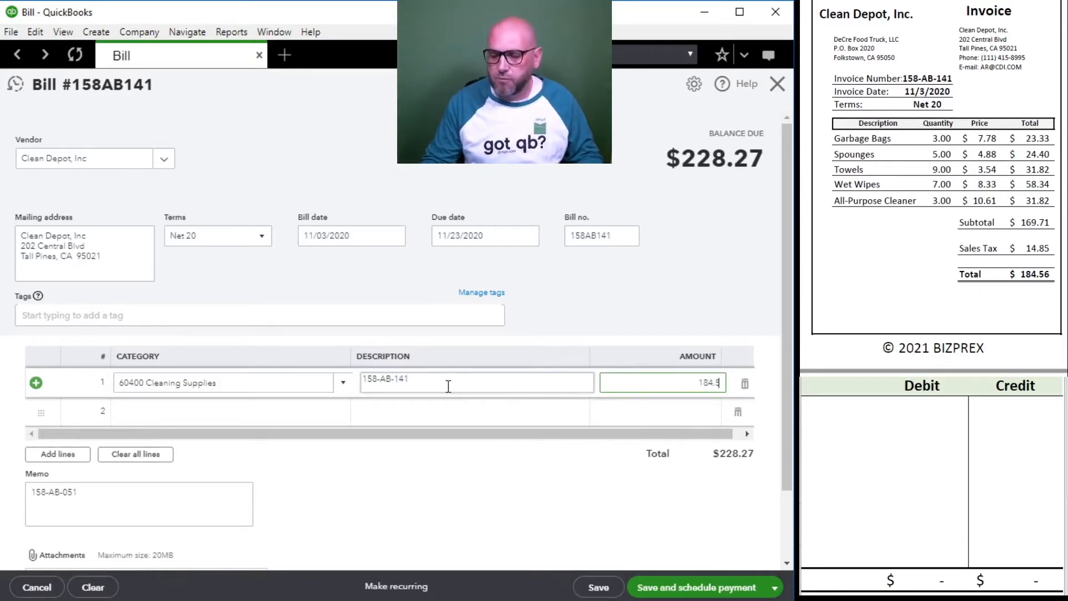
{"action": "type", "text": "6"}
{"action": "left_click", "coordinate": [446, 384]}
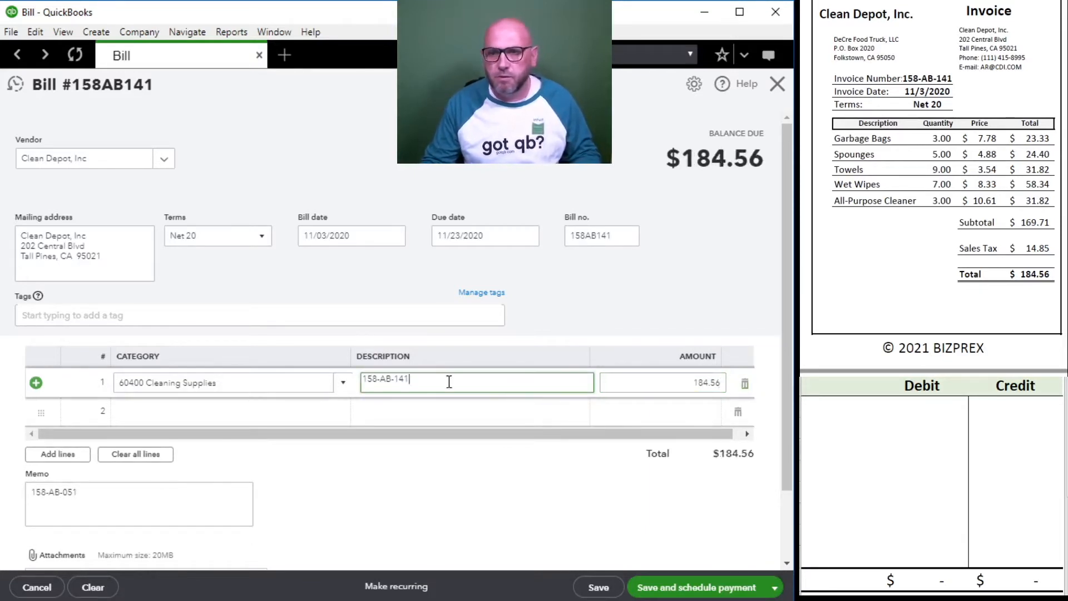
Replace the Clean Depot bill's memo with 158-AB-141
{"action": "left_click", "coordinate": [143, 502]}
{"action": "left_click_drag", "start_coordinate": [143, 502], "coordinate": [29, 490]}
{"action": "type", "text": "158-AB-141"}
Enter account 20100 on the worksheet's first row with a credit of 184.56
{"action": "left_click", "coordinate": [912, 489]}
{"action": "left_click", "coordinate": [852, 409]}
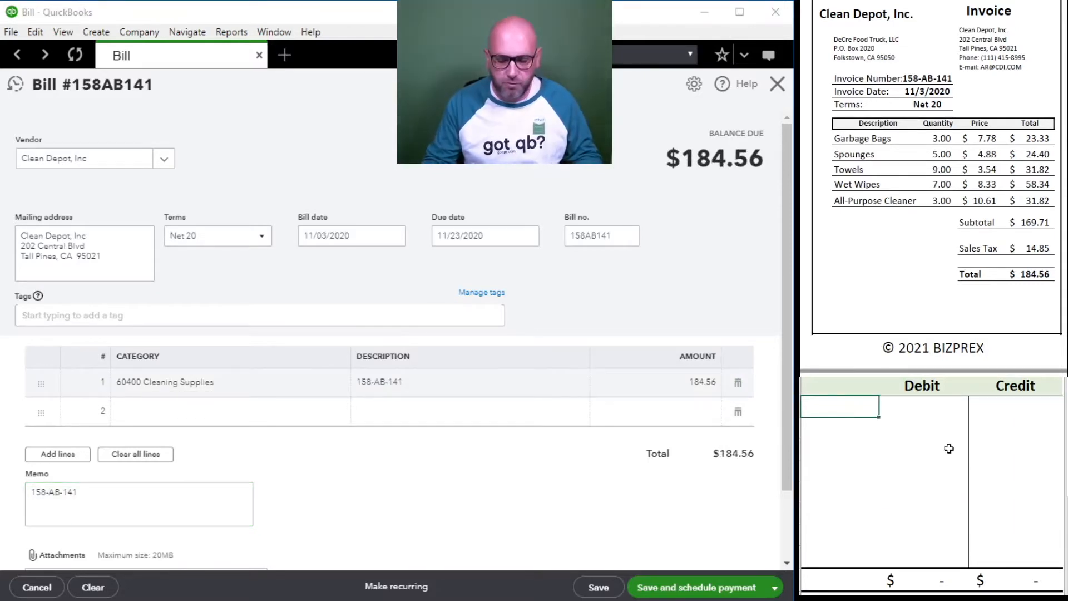
{"action": "type", "text": "20100"}
{"action": "key", "text": "Tab"}
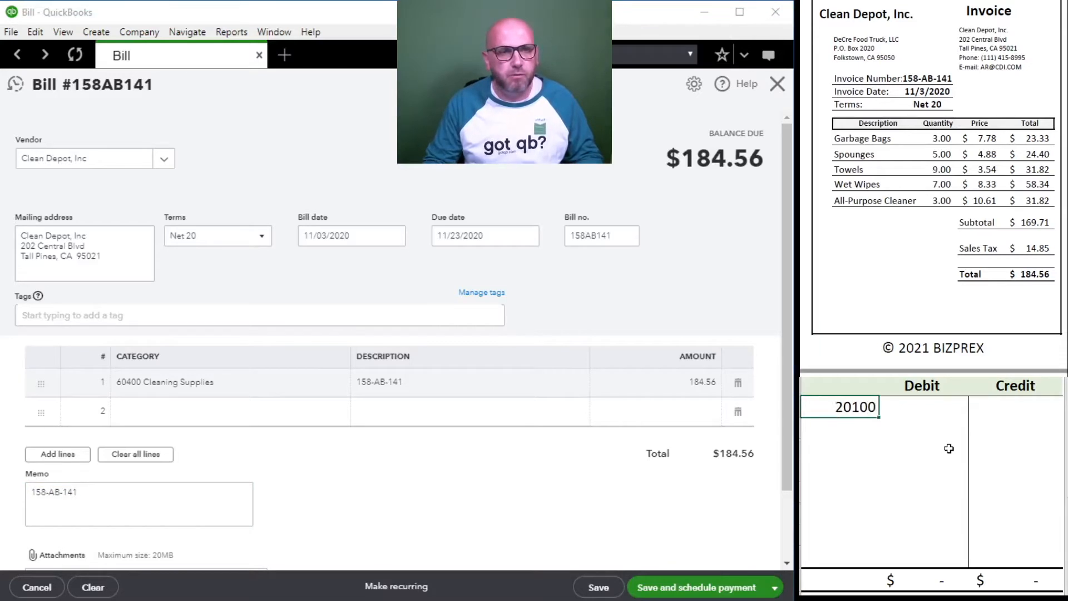
{"action": "left_click", "coordinate": [1015, 408]}
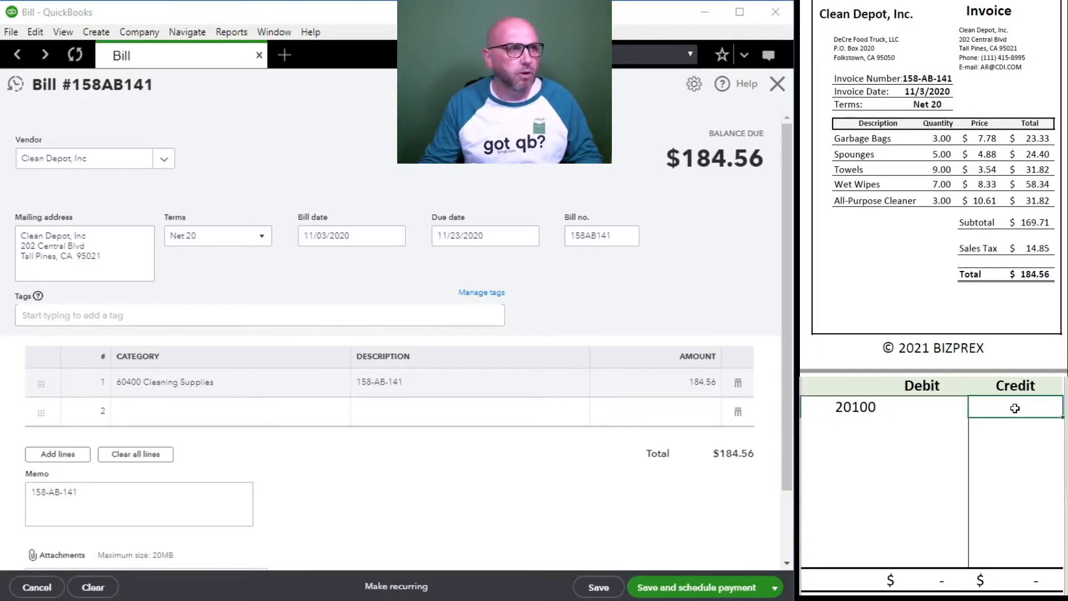
{"action": "type", "text": "184.56"}
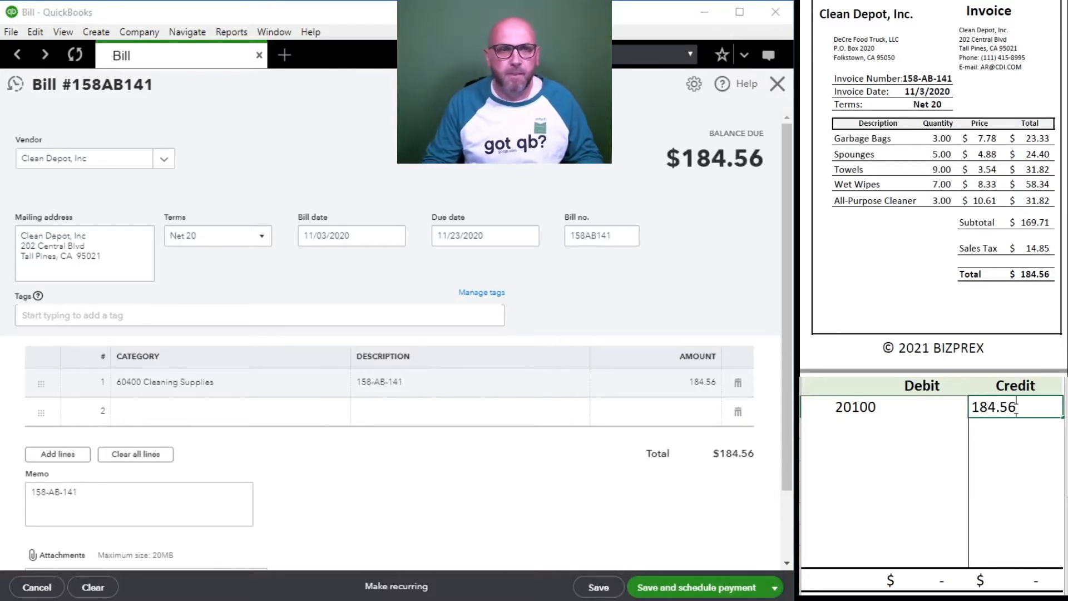
{"action": "key", "text": "Return"}
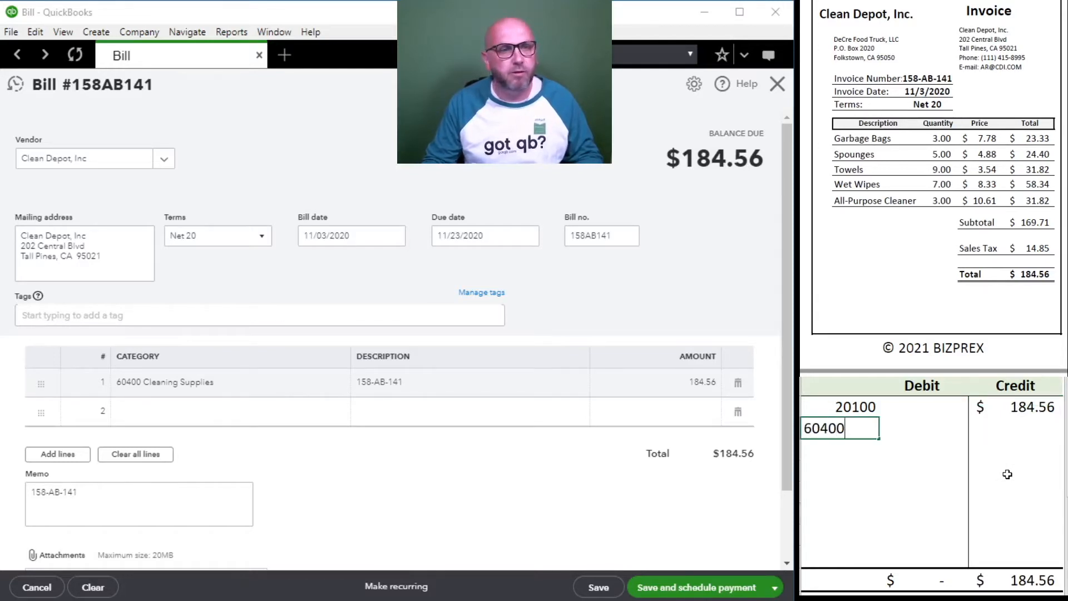
Add account 60400 on the worksheet's second row with a debit of 184.56
{"action": "key", "text": "Tab"}
{"action": "type", "text": "1"}
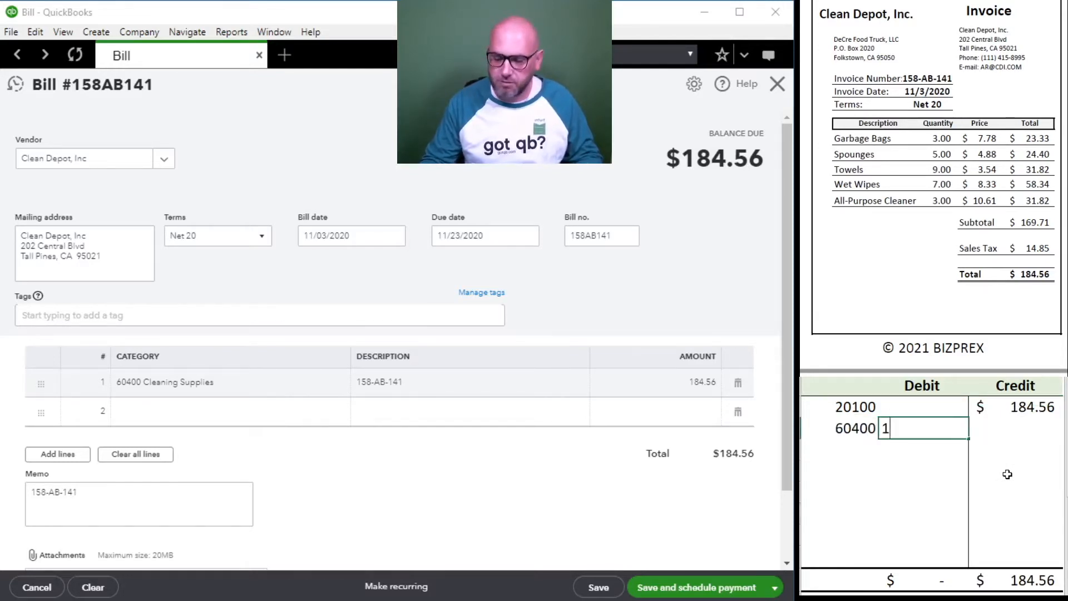
{"action": "type", "text": "84.56"}
{"action": "key", "text": "Return"}
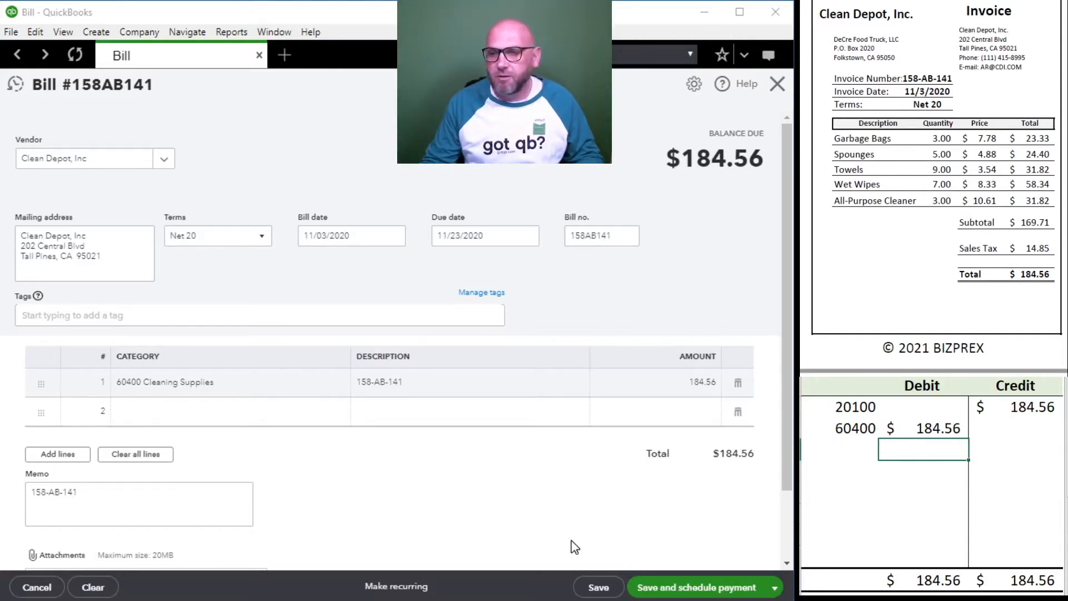
Save and close the Clean Depot bill, and clear its two entries from the worksheet
{"action": "left_click", "coordinate": [597, 588]}
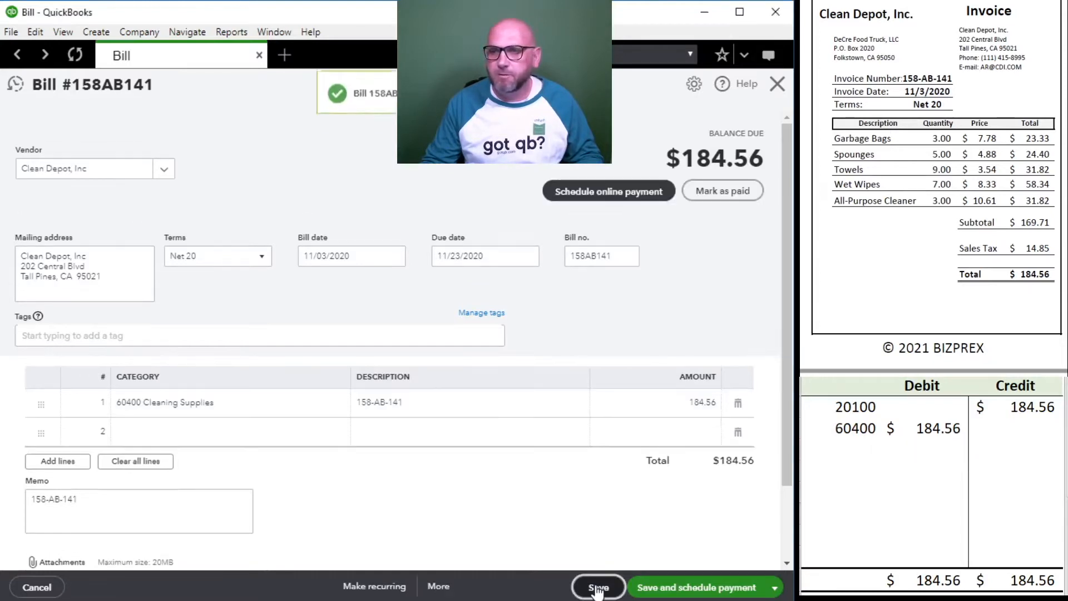
{"action": "left_click", "coordinate": [777, 84]}
{"action": "left_click", "coordinate": [955, 425]}
{"action": "left_click_drag", "start_coordinate": [1000, 429], "coordinate": [834, 403]}
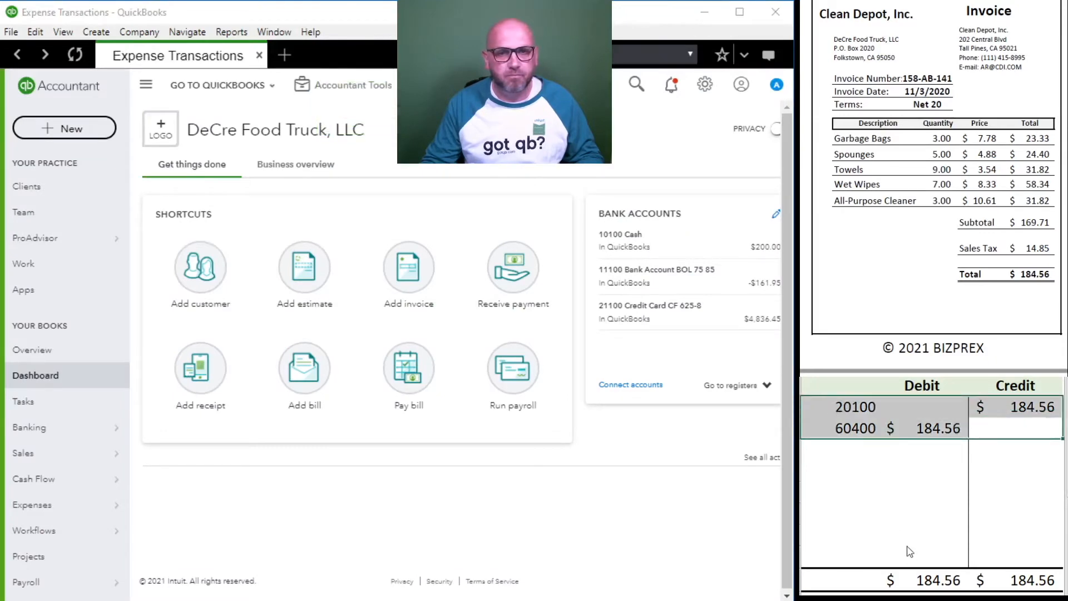
{"action": "key", "text": "Delete"}
Start a new bill for the vendor Food Traders, Inc from the next invoice
{"action": "scroll", "coordinate": [953, 156], "scroll_direction": "down", "scroll_amount": 5}
{"action": "scroll", "coordinate": [945, 155], "scroll_direction": "down", "scroll_amount": 1}
{"action": "scroll", "coordinate": [945, 155], "scroll_direction": "up", "scroll_amount": 1}
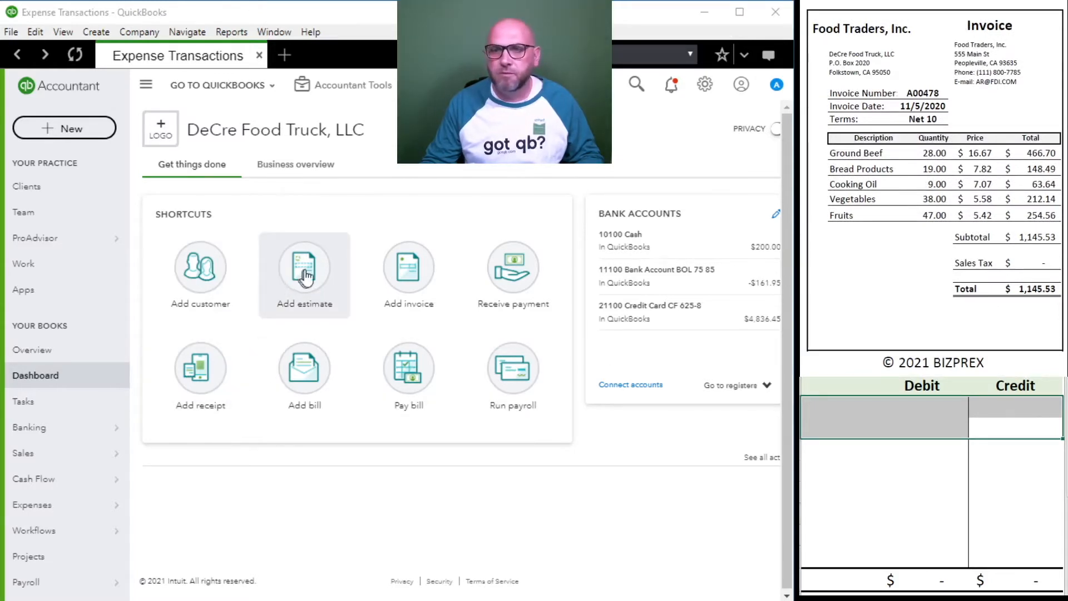
{"action": "left_click", "coordinate": [304, 383]}
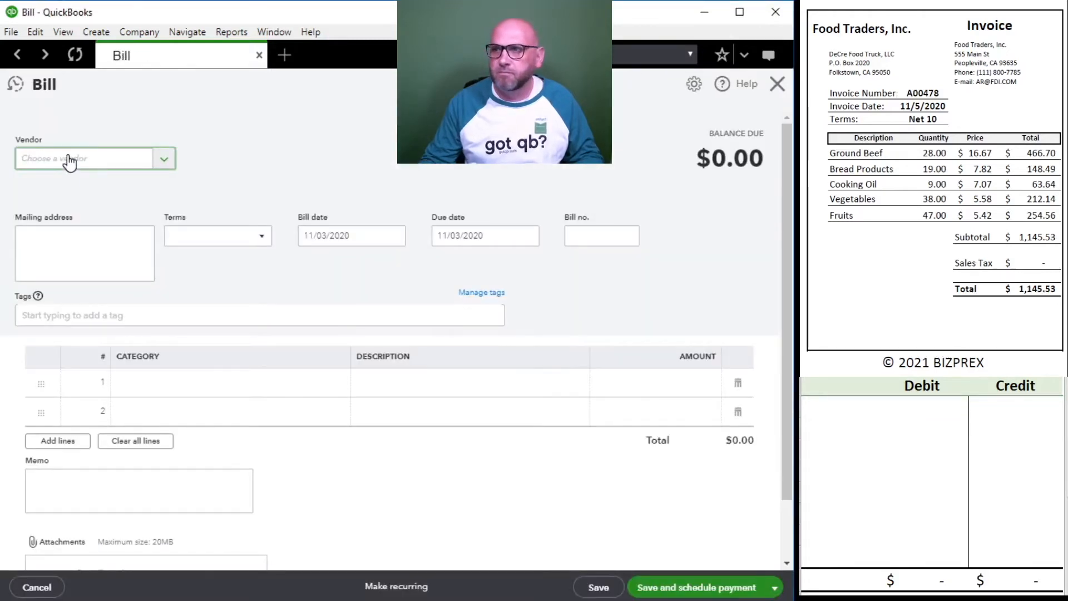
{"action": "type", "text": "food tr"}
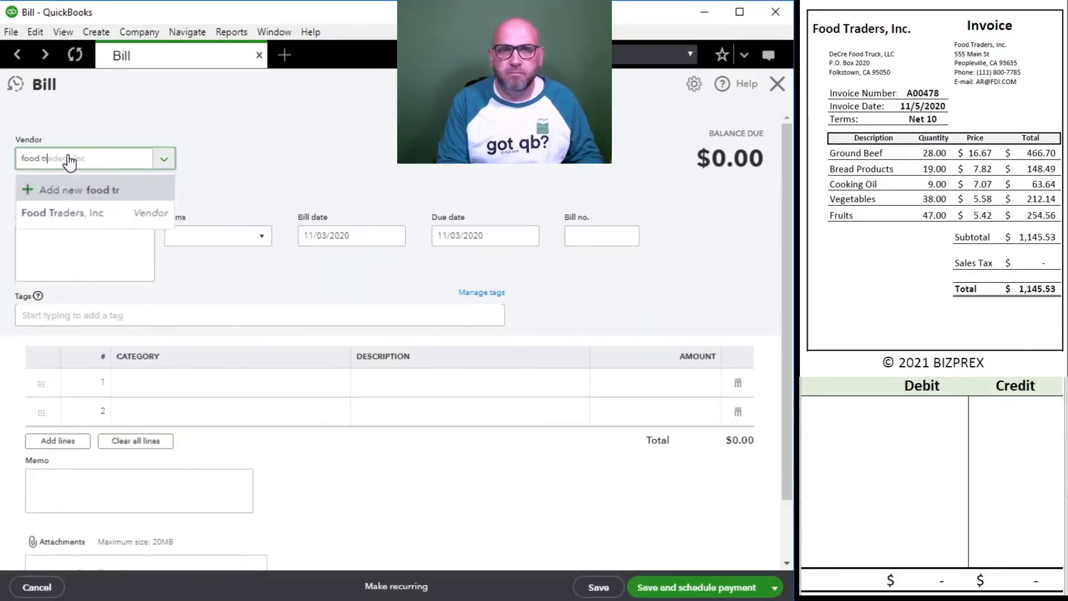
{"action": "left_click", "coordinate": [61, 212]}
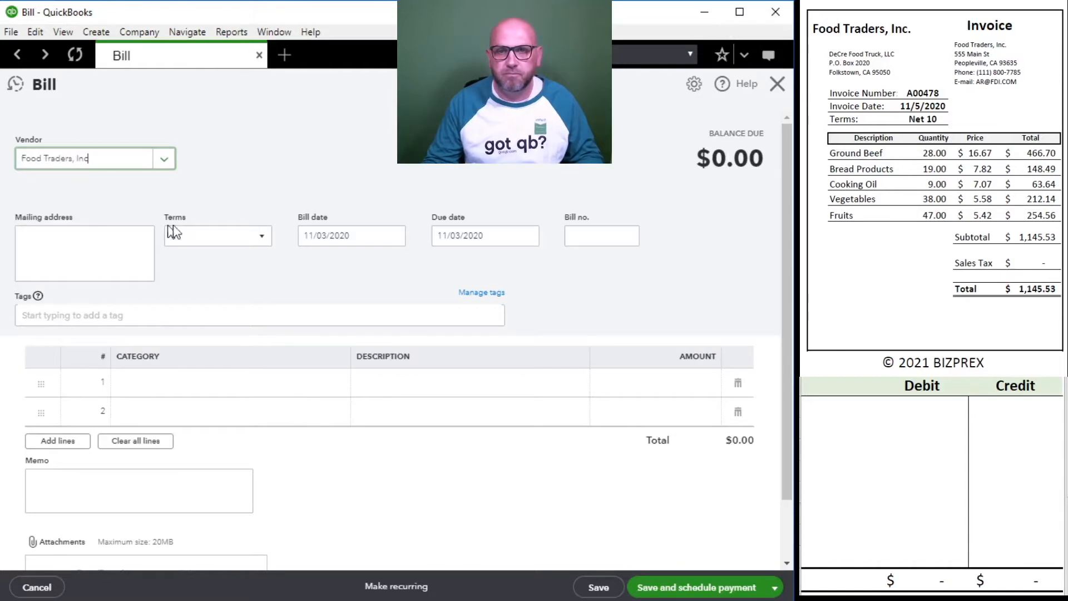
Set the Food Traders bill's date to 11/05/2020 and its bill number to A00478
{"action": "left_click", "coordinate": [328, 238]}
{"action": "left_click", "coordinate": [327, 238]}
{"action": "left_click", "coordinate": [326, 236]}
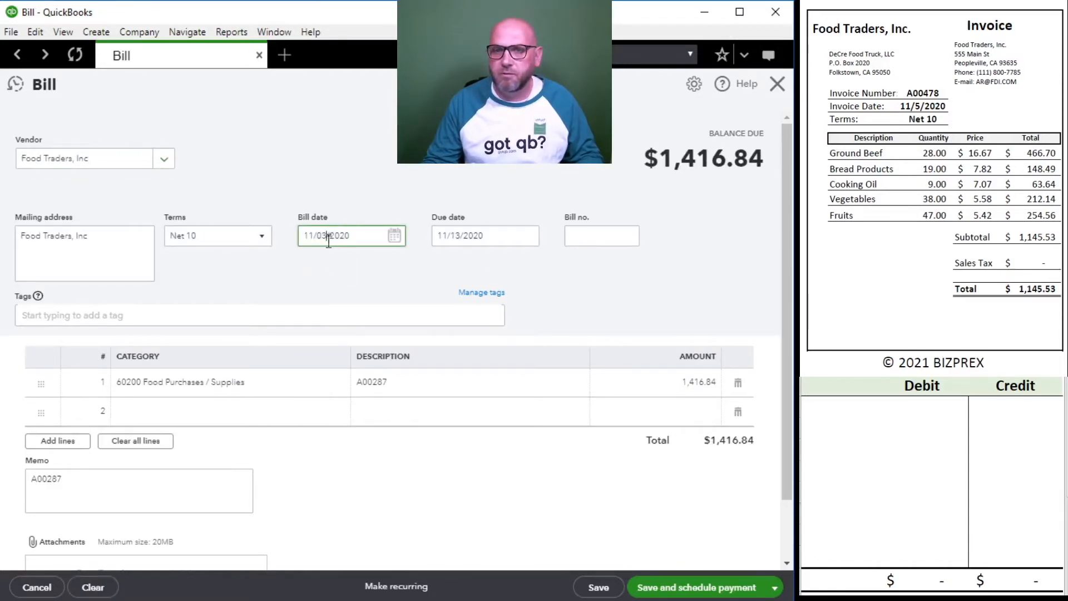
{"action": "key", "text": "BackSpace"}
{"action": "type", "text": "5"}
{"action": "key", "text": "Tab"}
{"action": "key", "text": "Tab"}
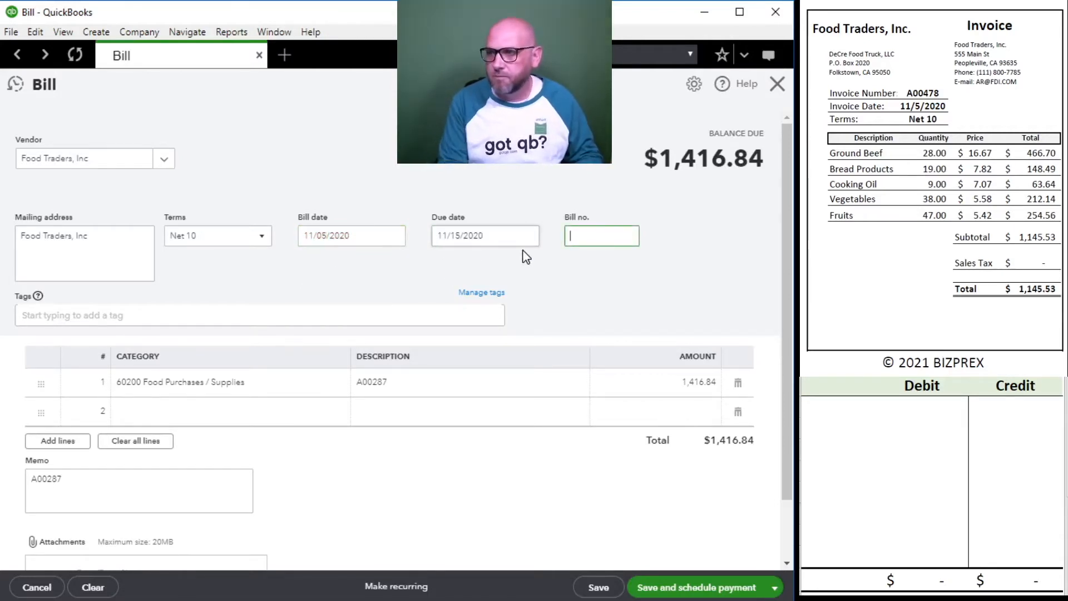
{"action": "type", "text": "A004"}
{"action": "key", "text": "Tab"}
{"action": "key", "text": "Tab"}
{"action": "key", "text": "Tab"}
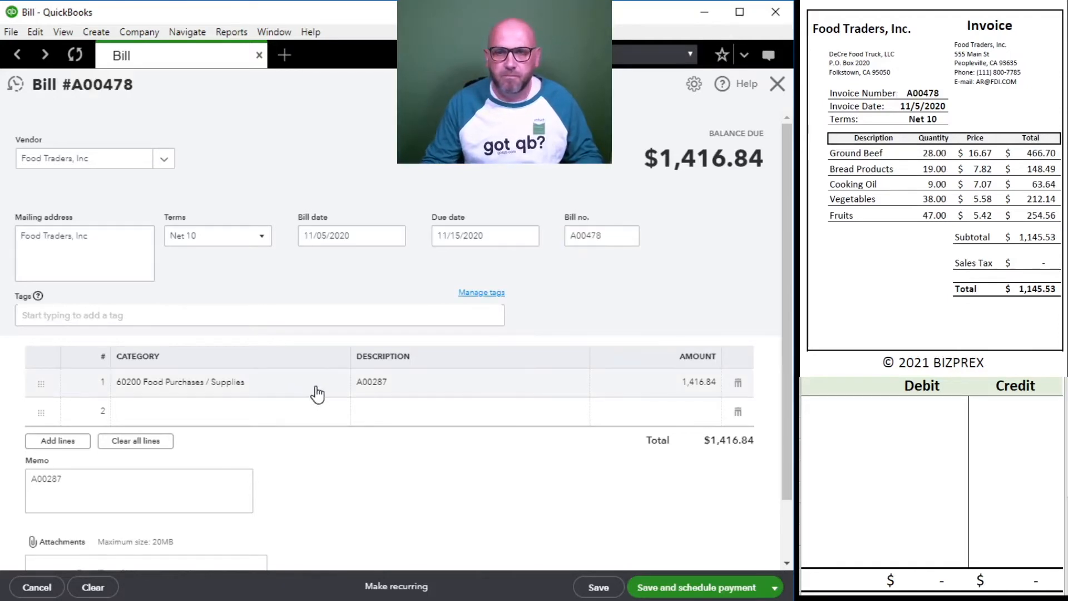
Copy the bill number A00478 into the Food Purchases / Supplies line's description and the bill's memo
{"action": "left_click_drag", "start_coordinate": [606, 237], "coordinate": [555, 240]}
{"action": "key", "text": "ctrl+c"}
{"action": "left_click", "coordinate": [384, 388]}
{"action": "key", "text": "ctrl+v"}
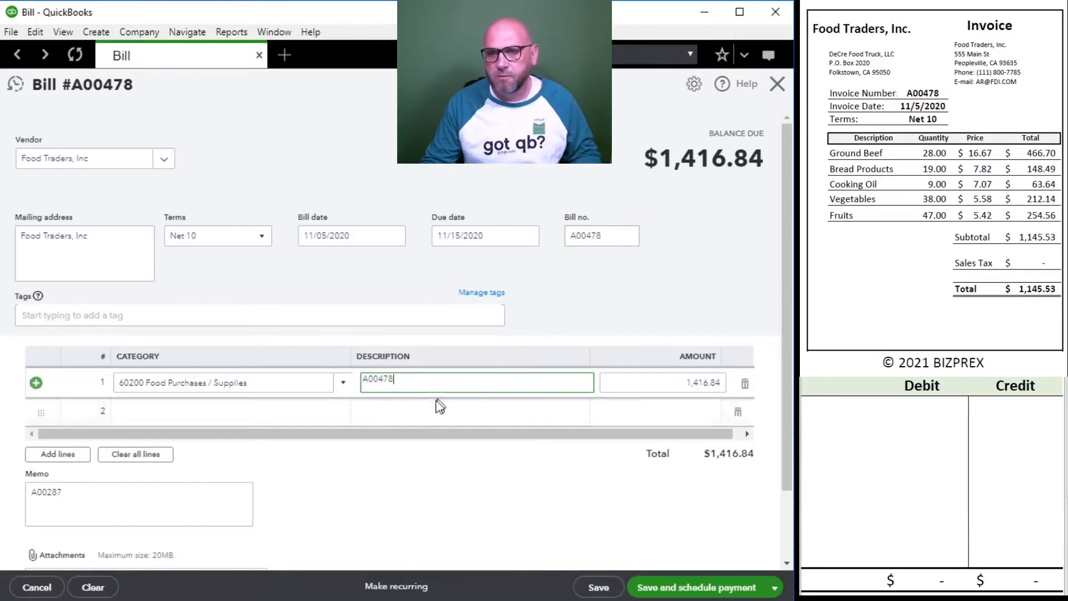
{"action": "left_click", "coordinate": [150, 492]}
{"action": "key", "text": "ctrl+a"}
{"action": "key", "text": "ctrl+v"}
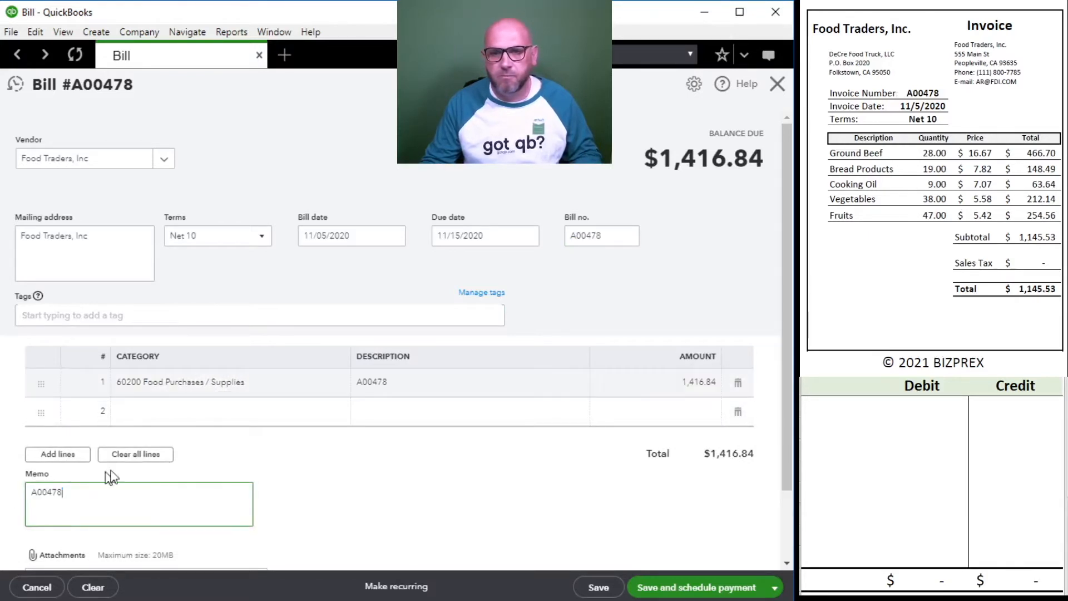
Set the Food Purchases / Supplies line's amount to 1,145.53 and record that amount in the worksheet as a debit to account 60200
{"action": "left_click", "coordinate": [667, 388]}
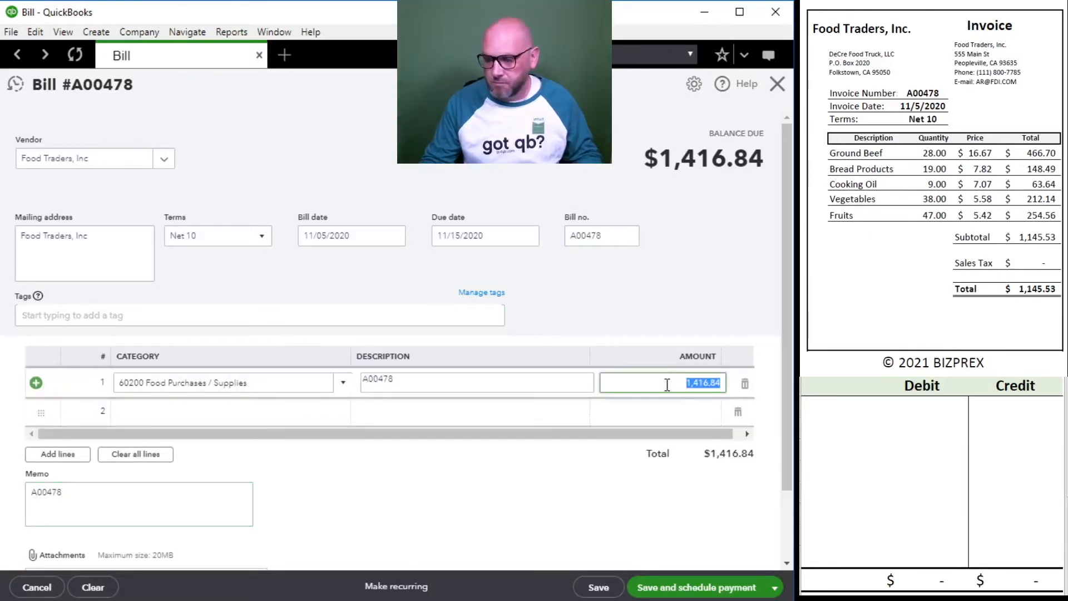
{"action": "type", "text": "1145"}
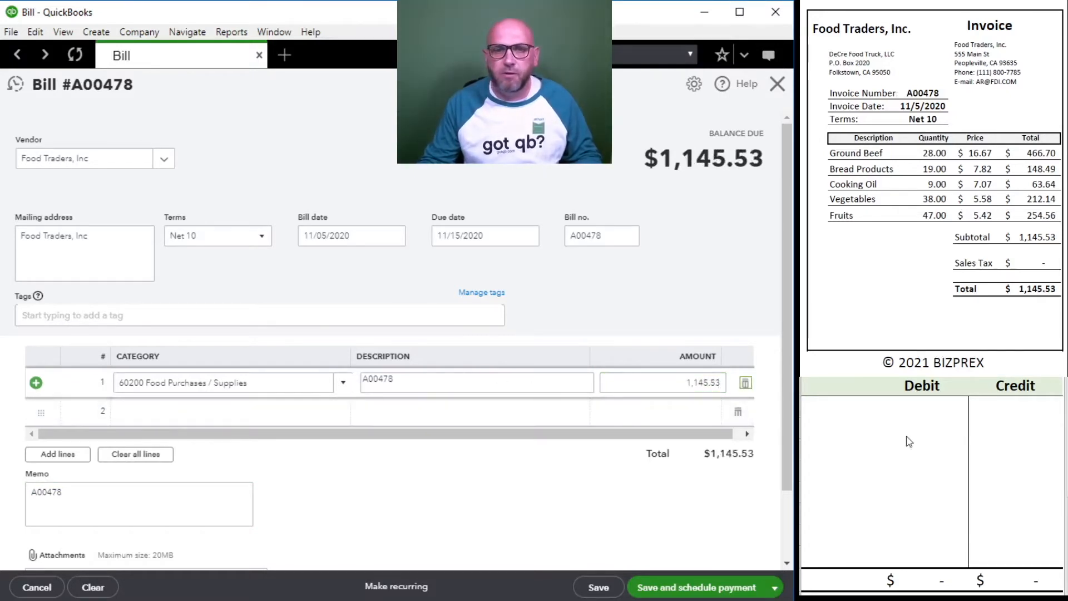
{"action": "left_click", "coordinate": [846, 425]}
{"action": "left_click", "coordinate": [842, 409]}
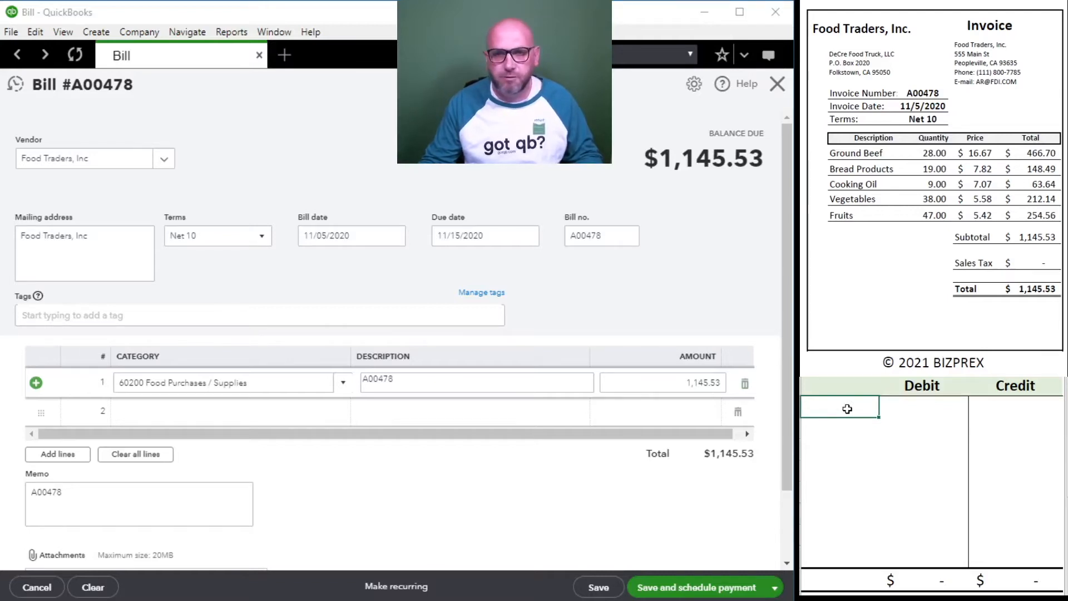
{"action": "type", "text": "60200"}
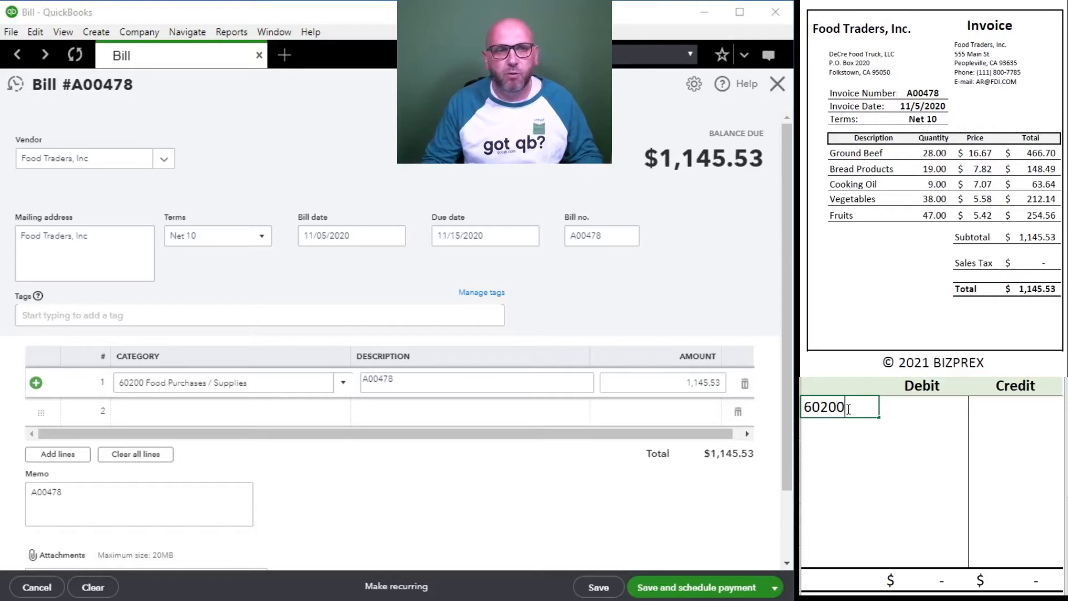
{"action": "key", "text": "Tab"}
{"action": "type", "text": "1,145.53"}
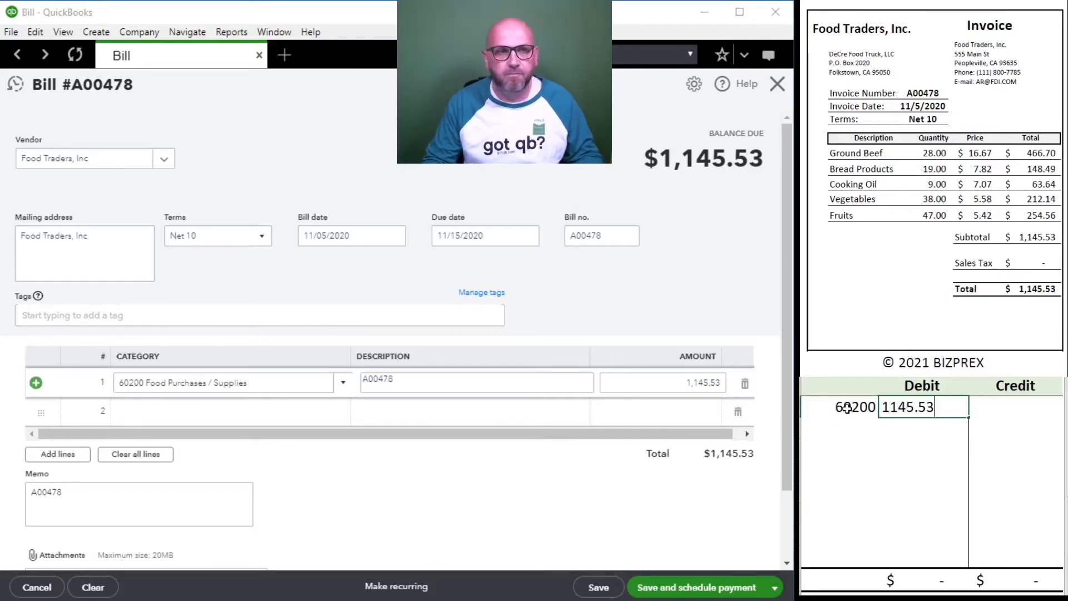
Record a credit of 1,145.53 to account 20100 in the worksheet's second row
{"action": "key", "text": "Return"}
{"action": "type", "text": "2010"}
{"action": "key", "text": "Tab"}
{"action": "key", "text": "Tab"}
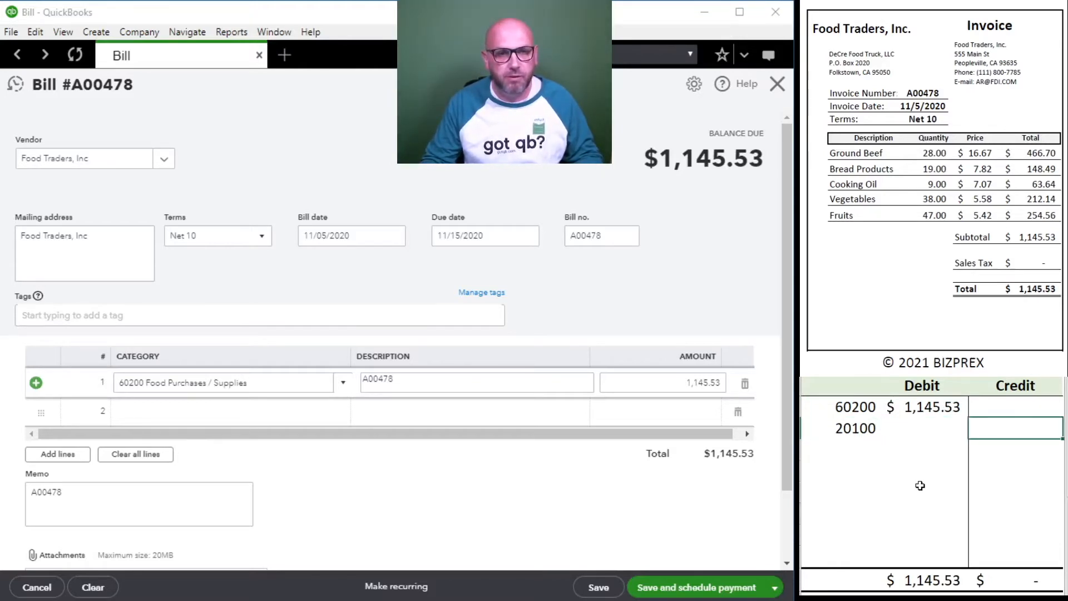
{"action": "type", "text": "20100"}
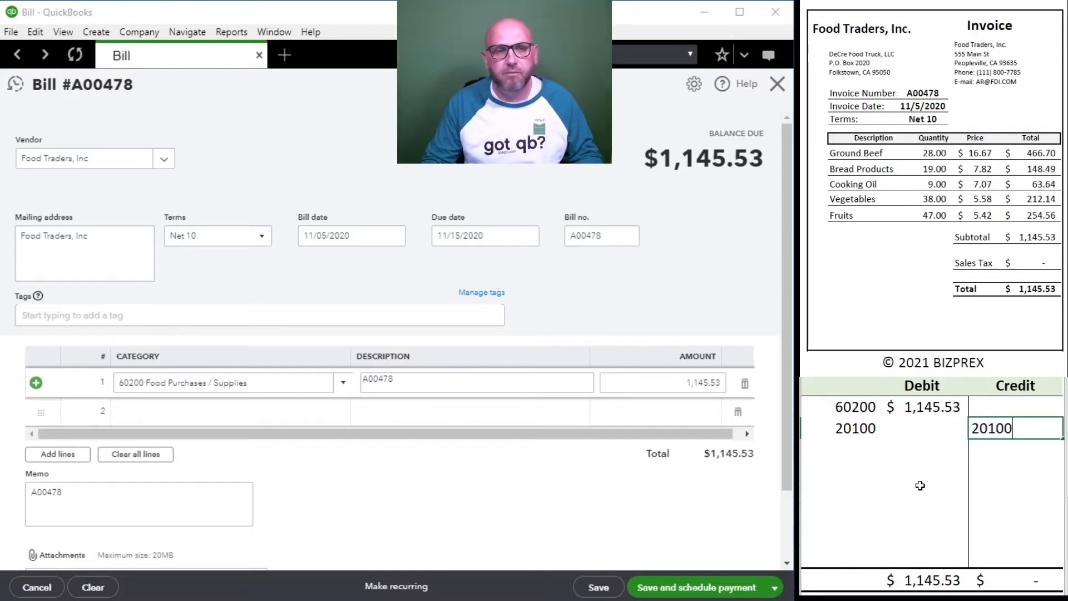
{"action": "key", "text": "Return"}
{"action": "key", "text": "Up"}
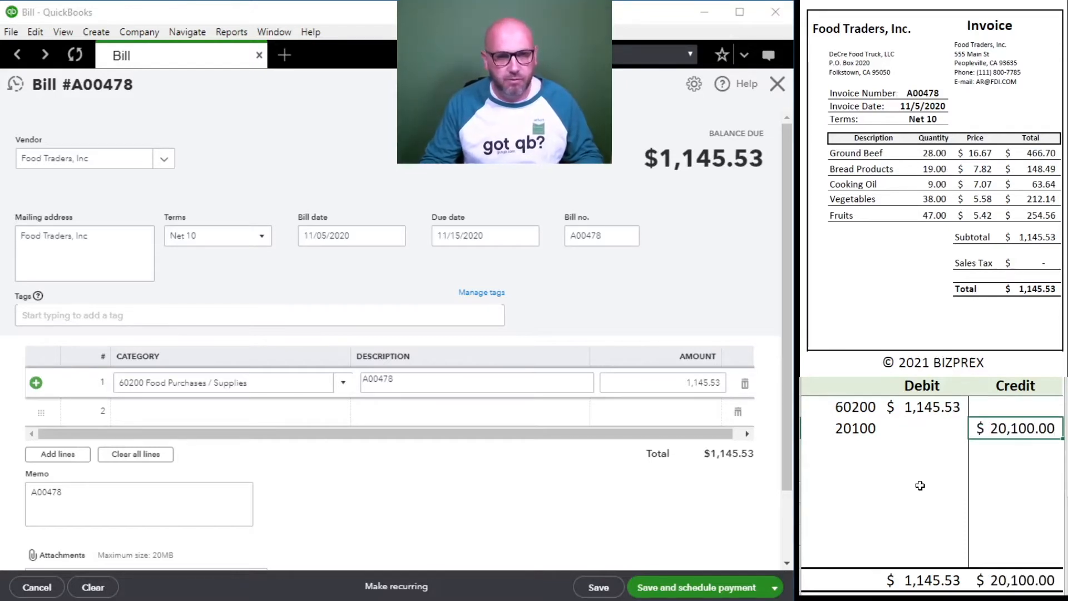
{"action": "type", "text": "1,145.53"}
{"action": "key", "text": "Return"}
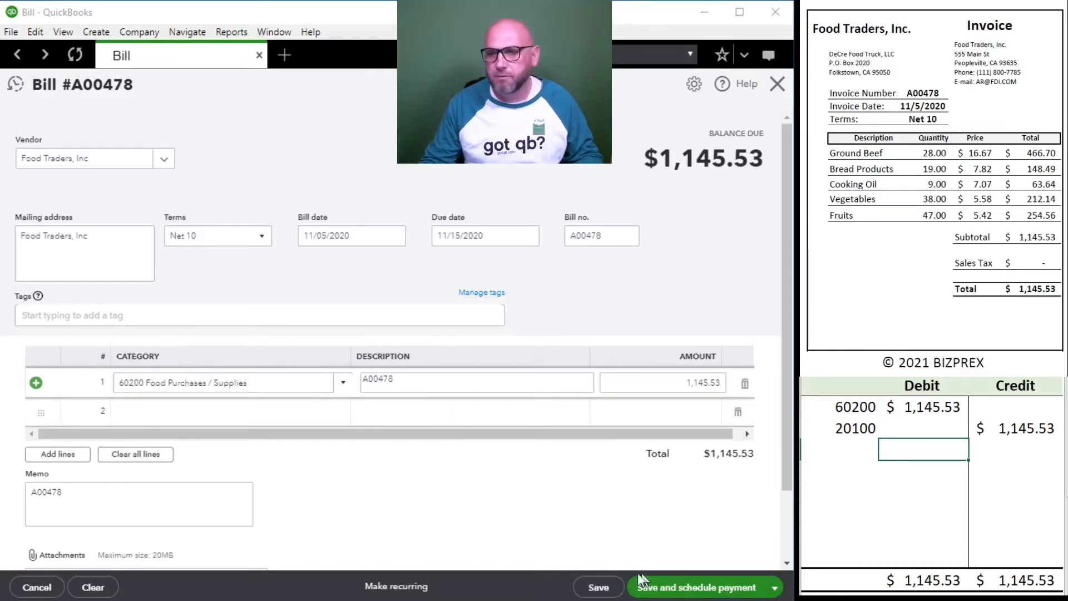
Save and close the Food Traders bill, and clear its two entries from the worksheet
{"action": "left_click", "coordinate": [598, 588]}
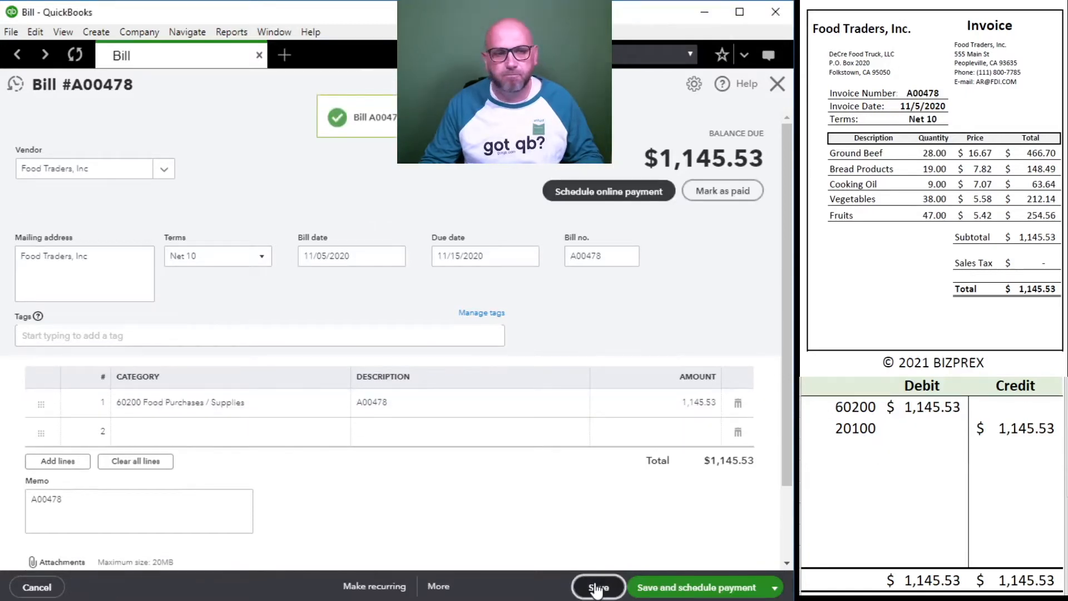
{"action": "left_click", "coordinate": [778, 84]}
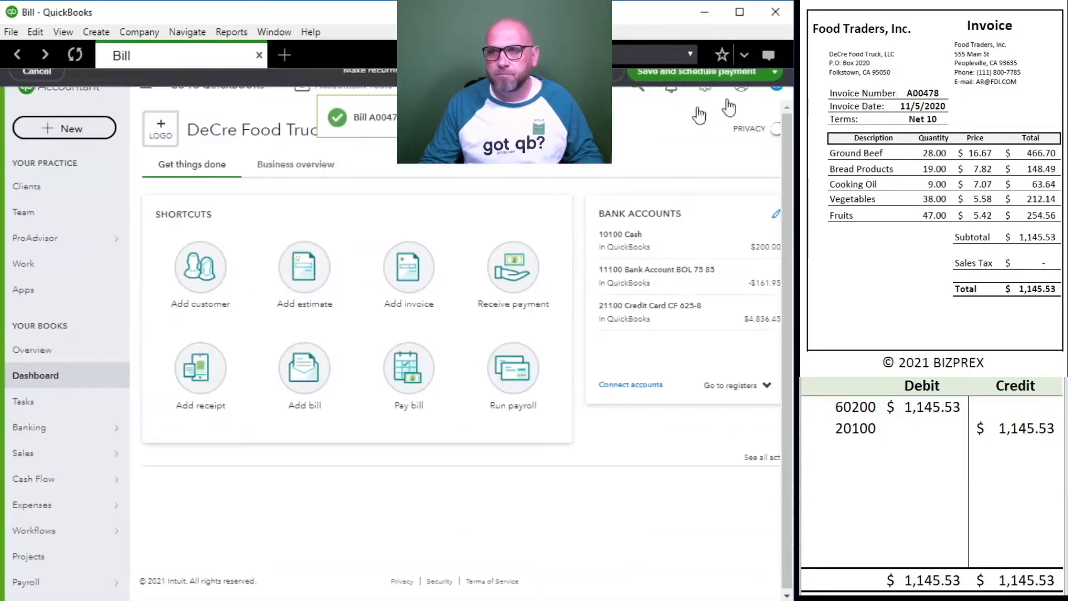
{"action": "left_click_drag", "start_coordinate": [962, 430], "coordinate": [801, 412]}
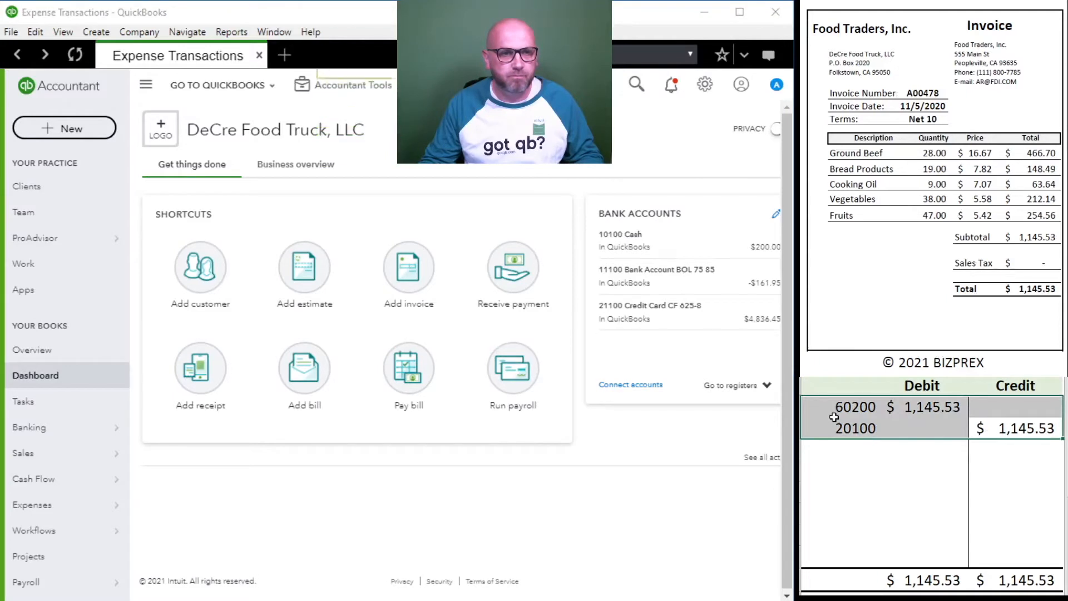
{"action": "key", "text": "Delete"}
Start a new journal entry for the Bank of Lakes cash deposit receipt
{"action": "scroll", "coordinate": [834, 196], "scroll_direction": "down", "scroll_amount": 10}
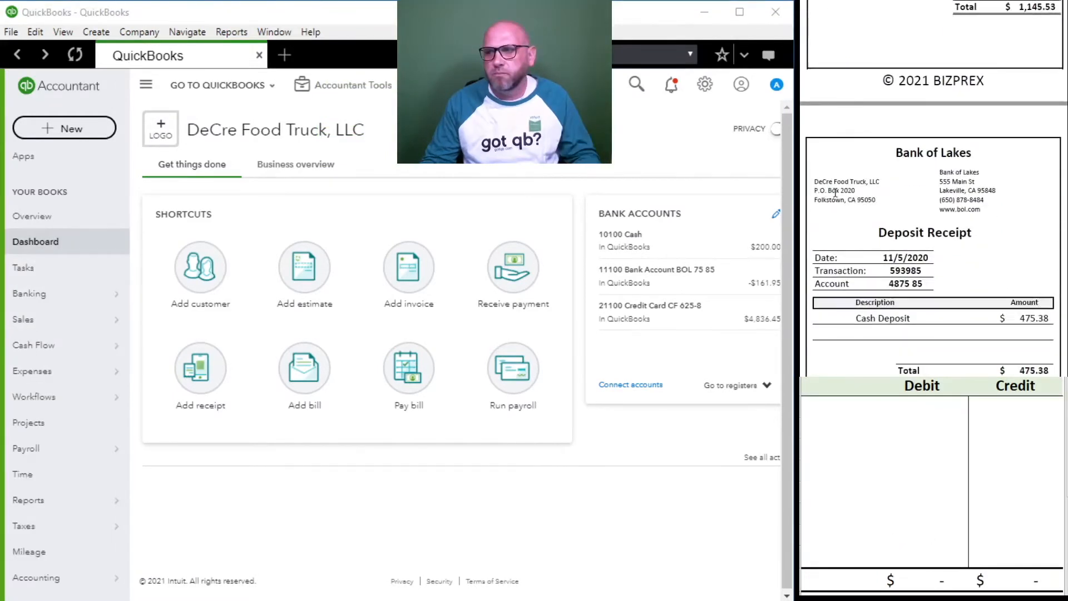
{"action": "scroll", "coordinate": [835, 196], "scroll_direction": "down", "scroll_amount": 1}
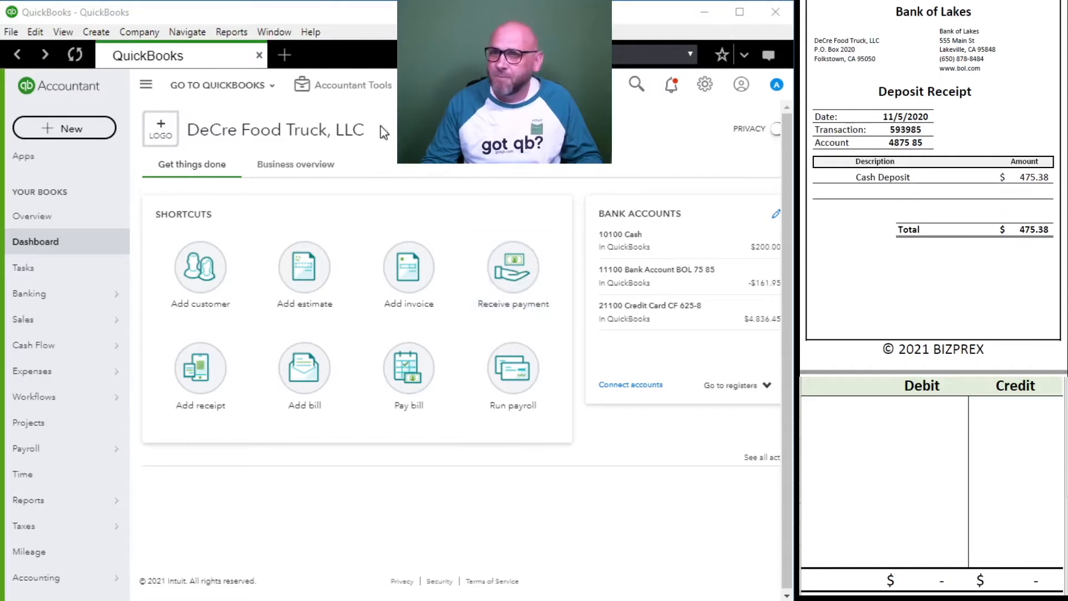
{"action": "left_click", "coordinate": [351, 88]}
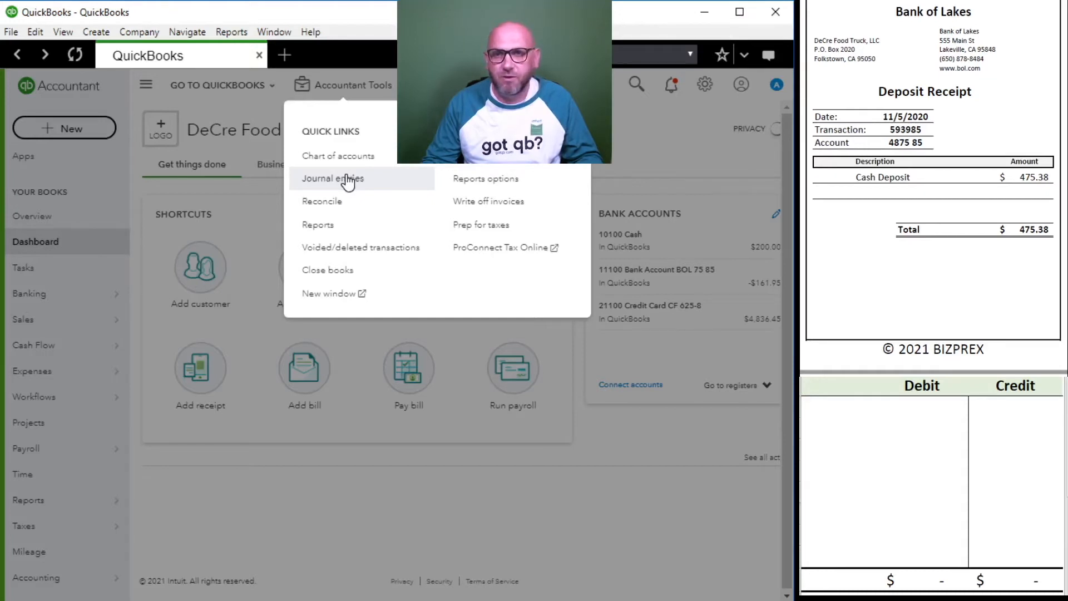
{"action": "left_click", "coordinate": [348, 179]}
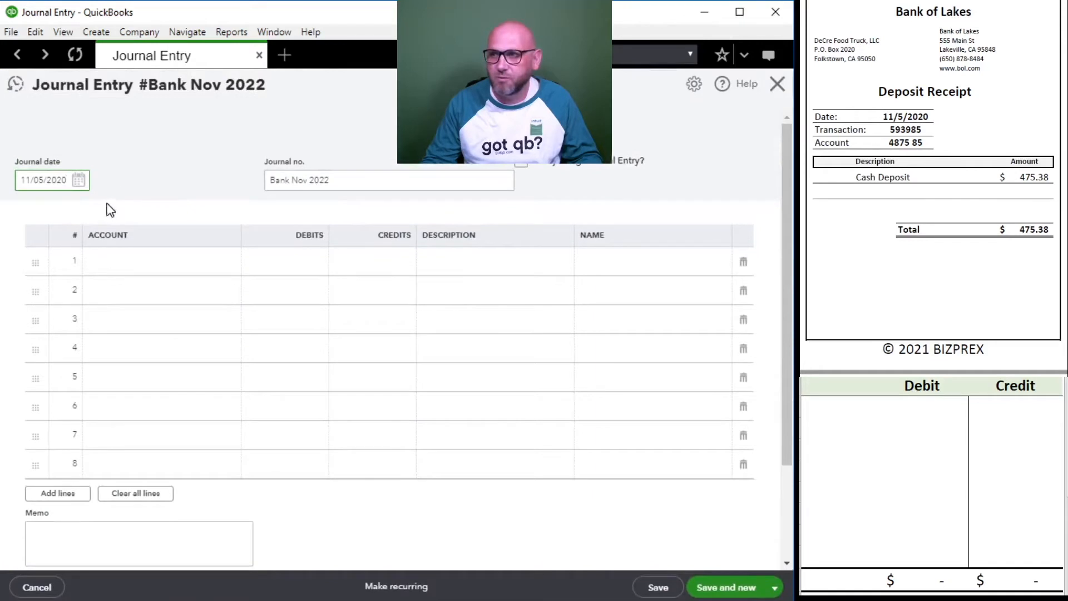
Set the journal number to Cash Deposit 593985
{"action": "left_click", "coordinate": [361, 179]}
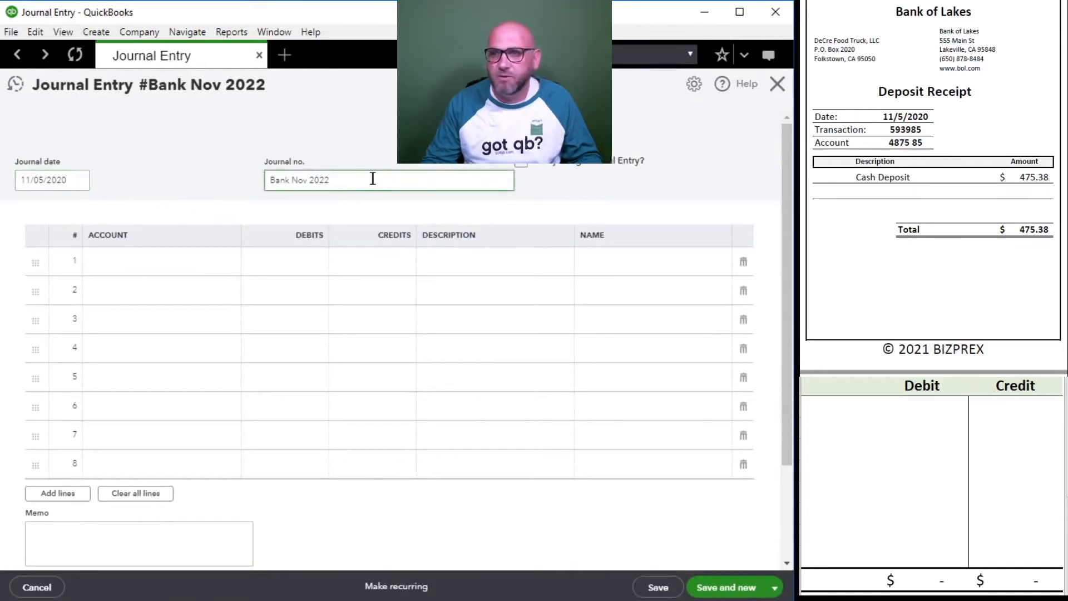
{"action": "left_click_drag", "start_coordinate": [307, 174], "coordinate": [262, 180]}
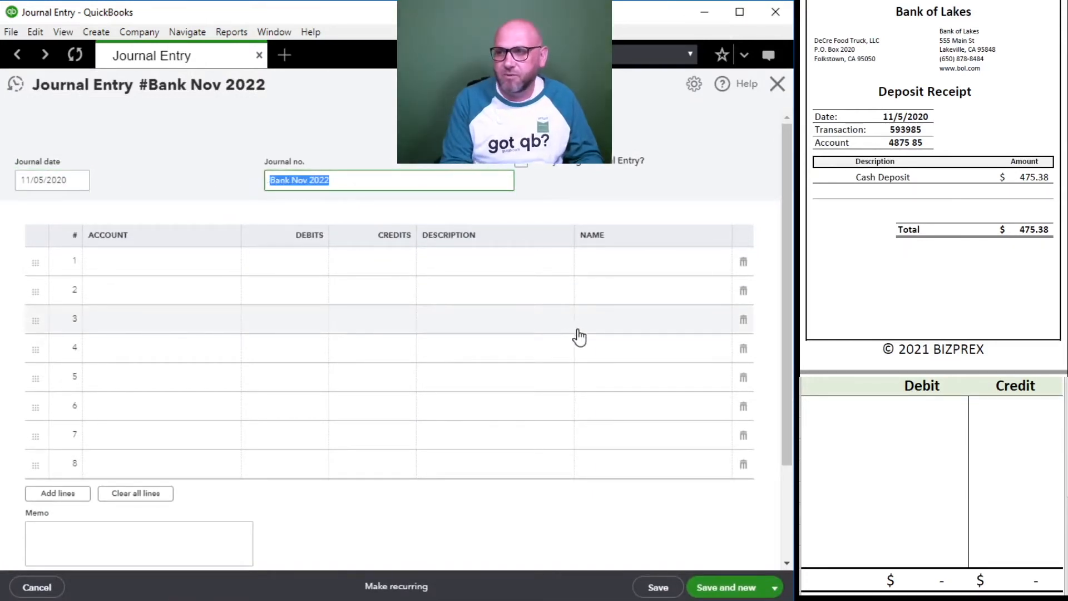
{"action": "type", "text": "D"}
{"action": "type", "text": "ash Deposit"}
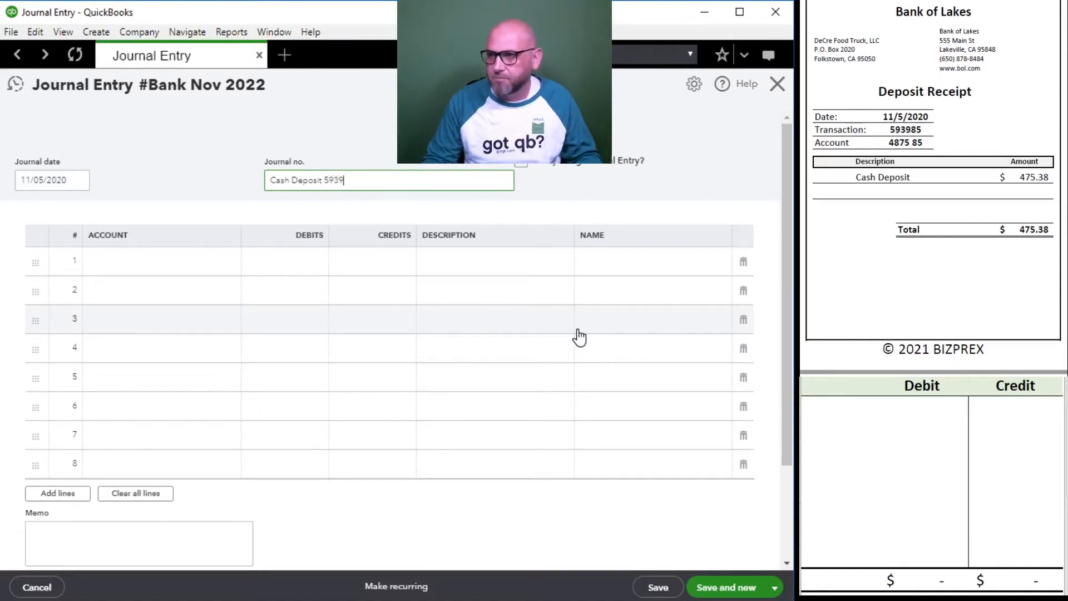
{"action": "type", "text": "593985"}
{"action": "key", "text": "Tab"}
On the journal entry's first line, debit 475.38 to the 11100 Bank Account BOL account with the description Cash Sales Deposit
{"action": "left_click", "coordinate": [143, 265]}
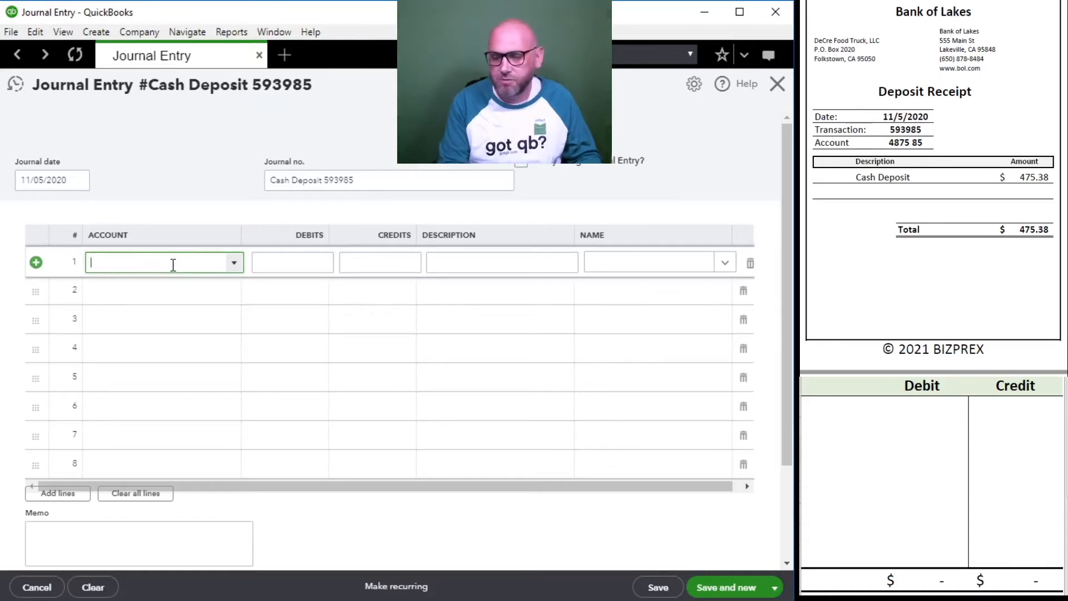
{"action": "left_click", "coordinate": [234, 265]}
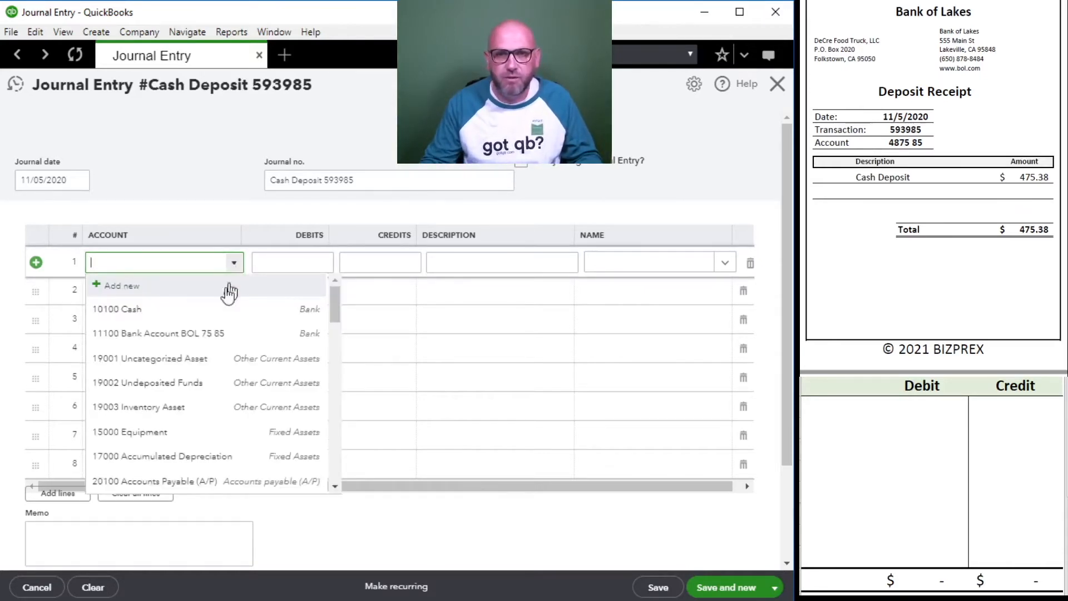
{"action": "left_click", "coordinate": [192, 336]}
{"action": "left_click", "coordinate": [299, 259]}
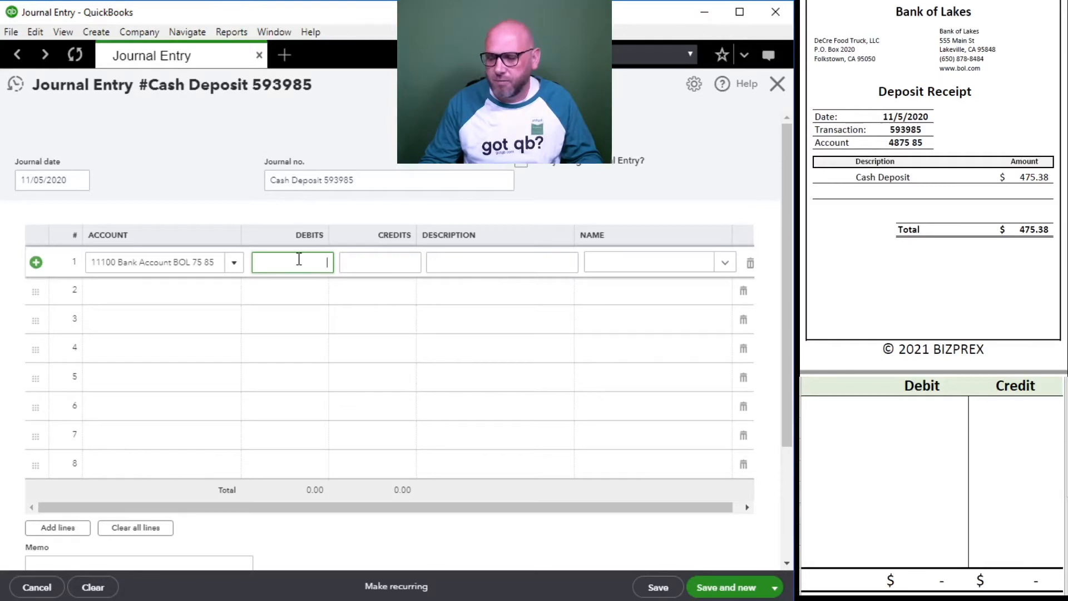
{"action": "type", "text": "475.38"}
{"action": "key", "text": "Tab"}
{"action": "key", "text": "Tab"}
{"action": "type", "text": "Cash"}
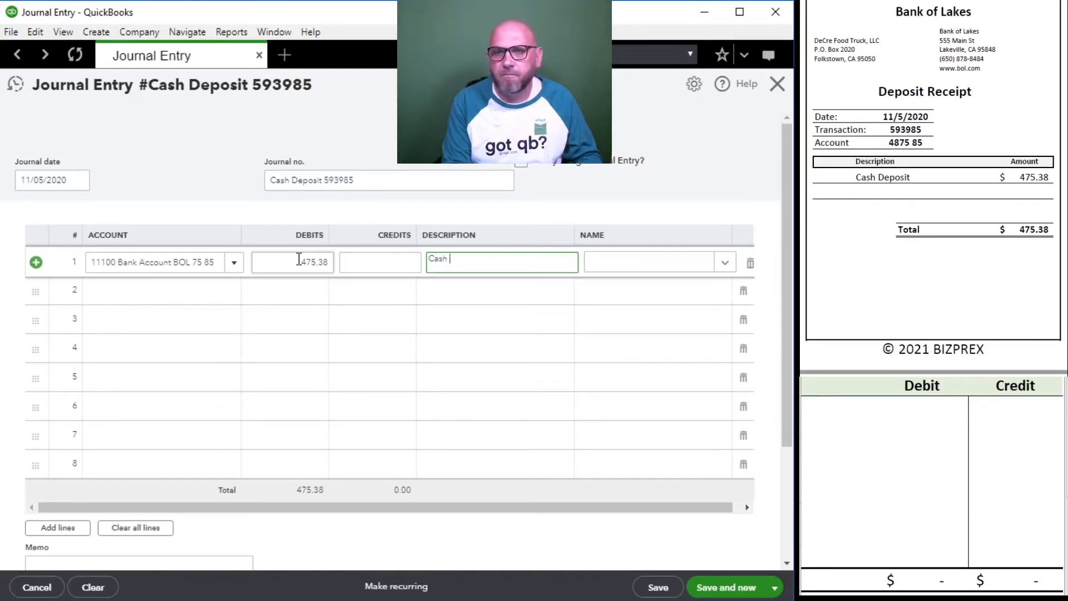
{"action": "type", "text": " Sales Depos"}
{"action": "key", "text": "Tab"}
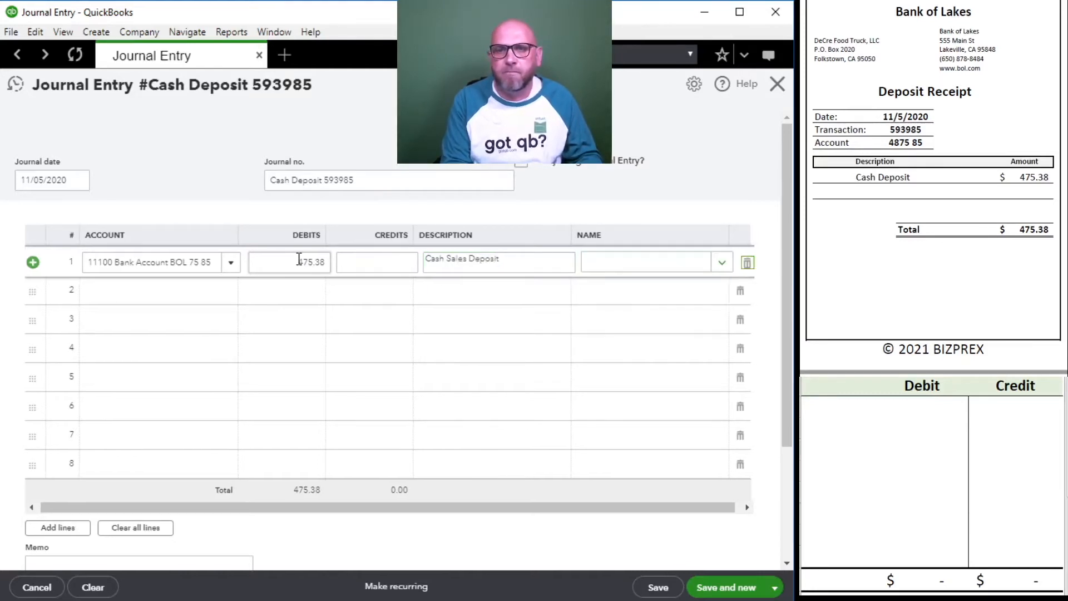
Assign the balancing second line of the journal entry to the 41100 Sales account
{"action": "key", "text": "Tab"}
{"action": "type", "text": "sa"}
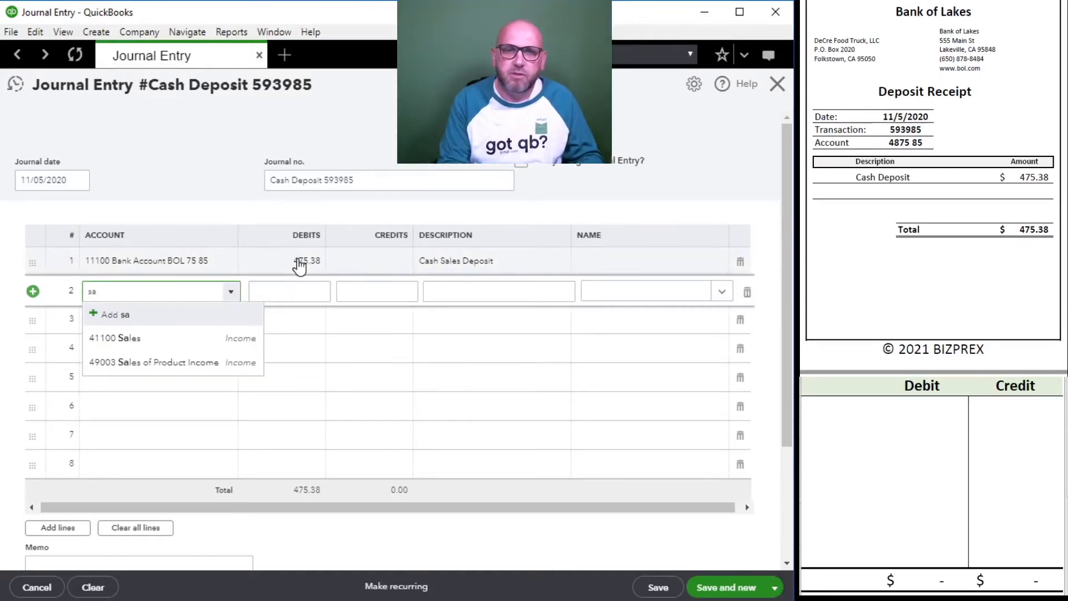
{"action": "left_click", "coordinate": [177, 347]}
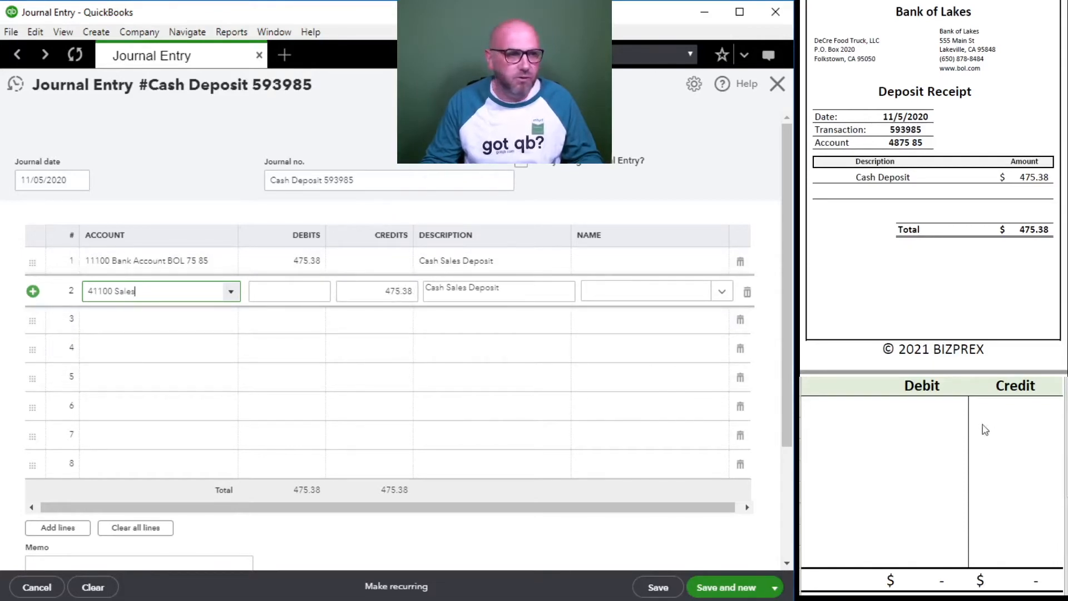
Record a debit of 475.38 to account 11100 in the worksheet's first row
{"action": "left_click", "coordinate": [905, 409]}
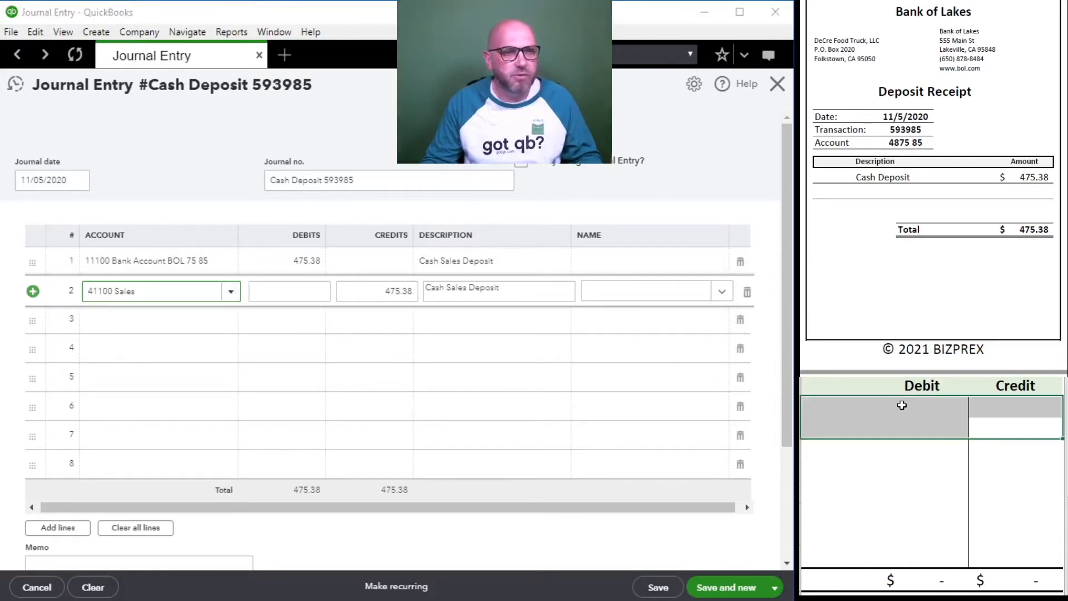
{"action": "left_click", "coordinate": [861, 413]}
{"action": "type", "text": "11"}
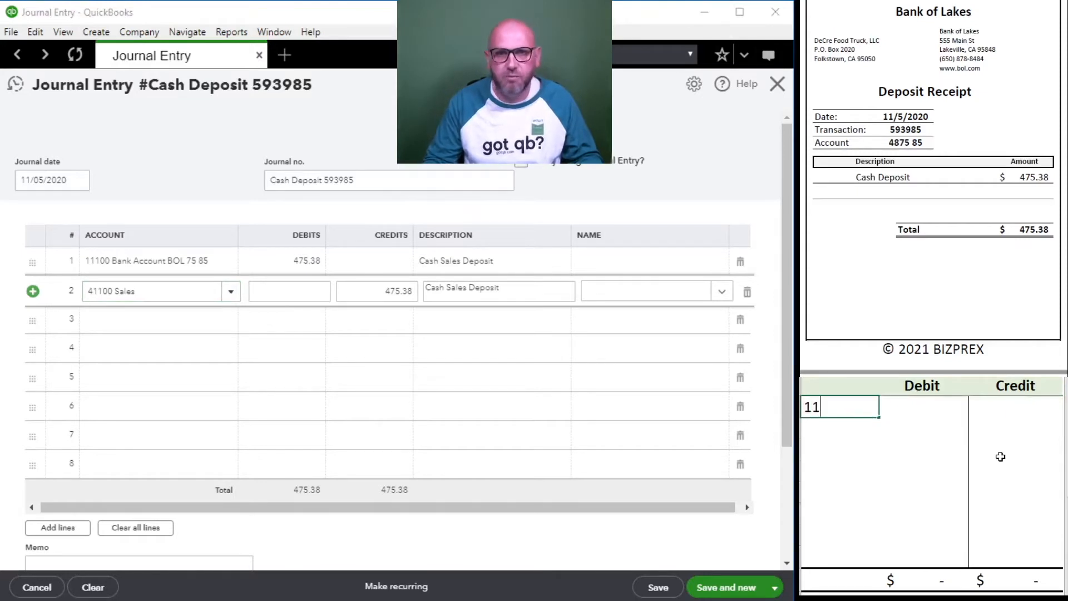
{"action": "type", "text": "100"}
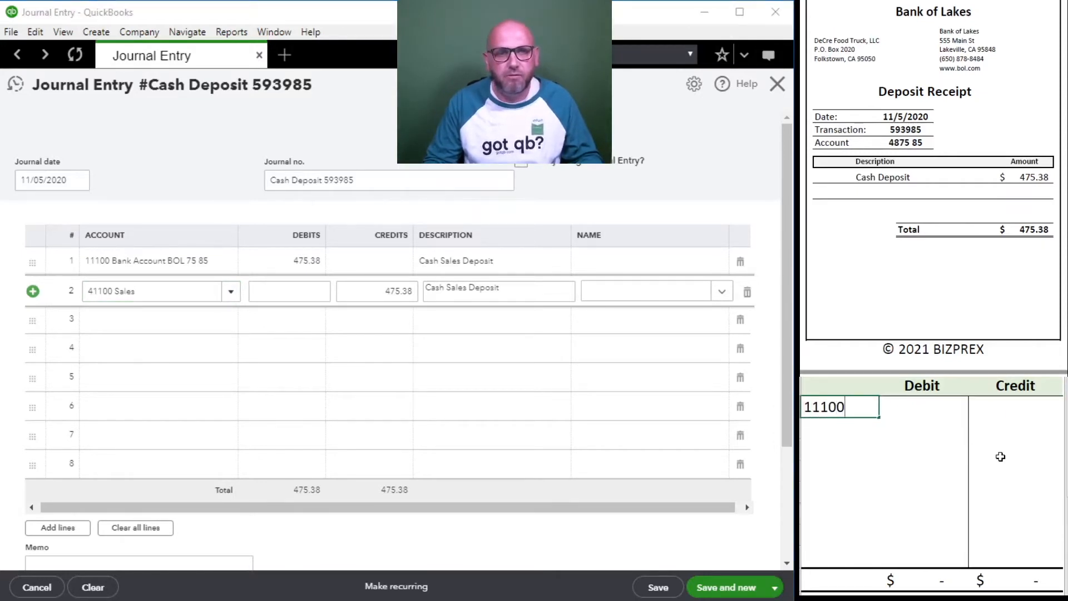
{"action": "key", "text": "Tab"}
{"action": "type", "text": "4"}
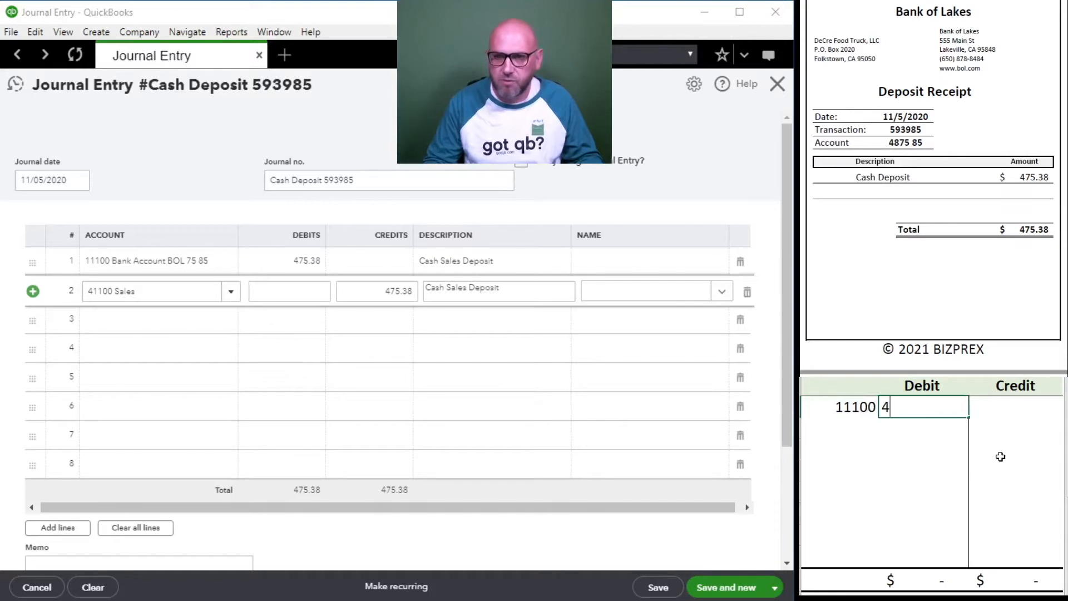
{"action": "type", "text": "75.38"}
Record a credit of 475.38 to account 41100 in the worksheet and save the cash deposit journal entry
{"action": "key", "text": "Tab"}
{"action": "key", "text": "Return"}
{"action": "type", "text": "41100"}
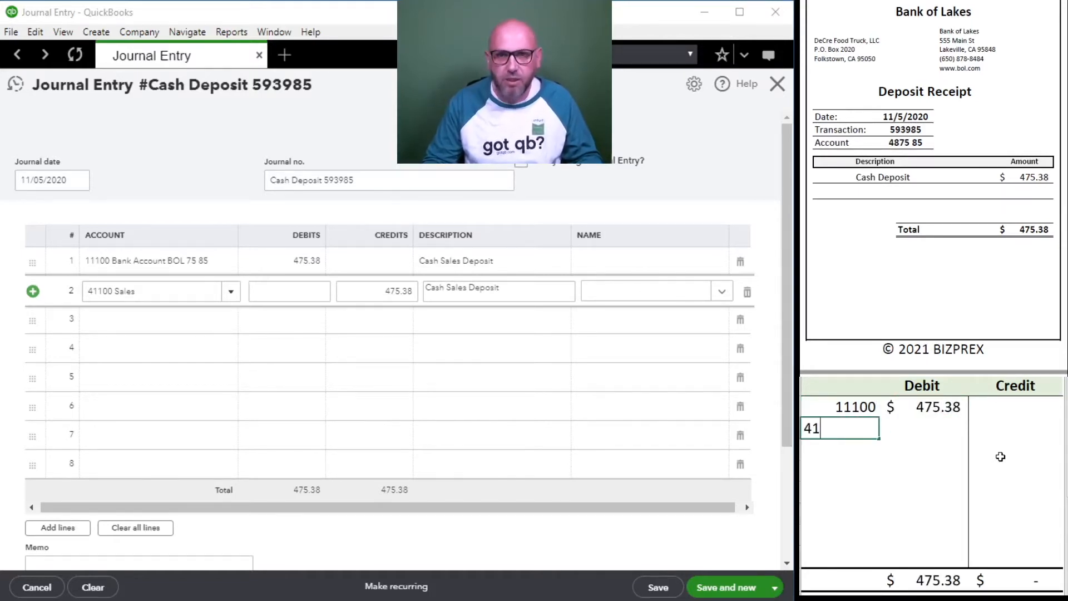
{"action": "key", "text": "Tab"}
{"action": "key", "text": "Tab"}
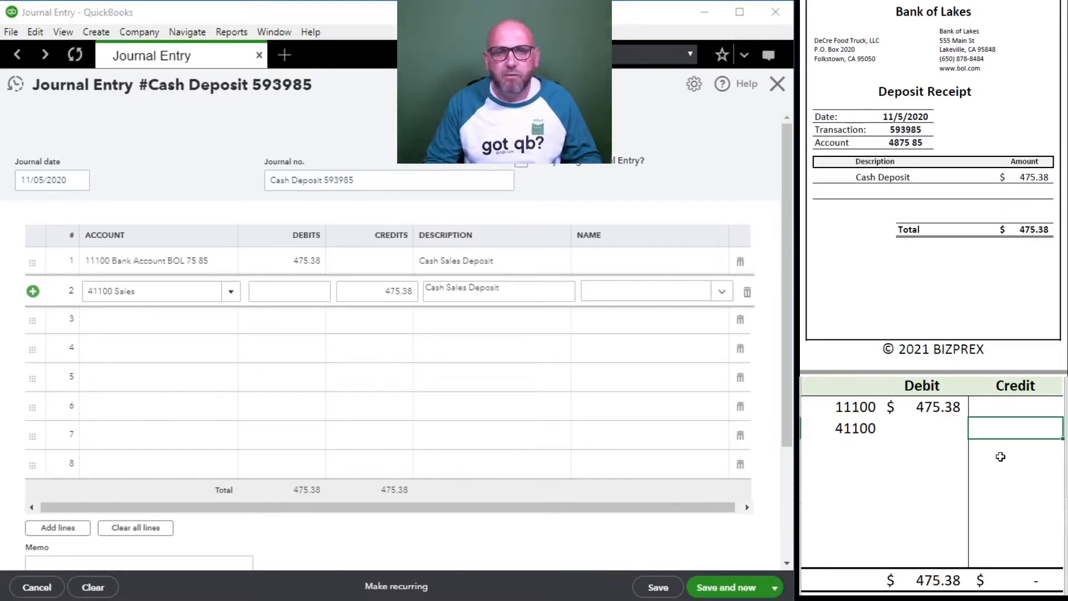
{"action": "type", "text": "475.38"}
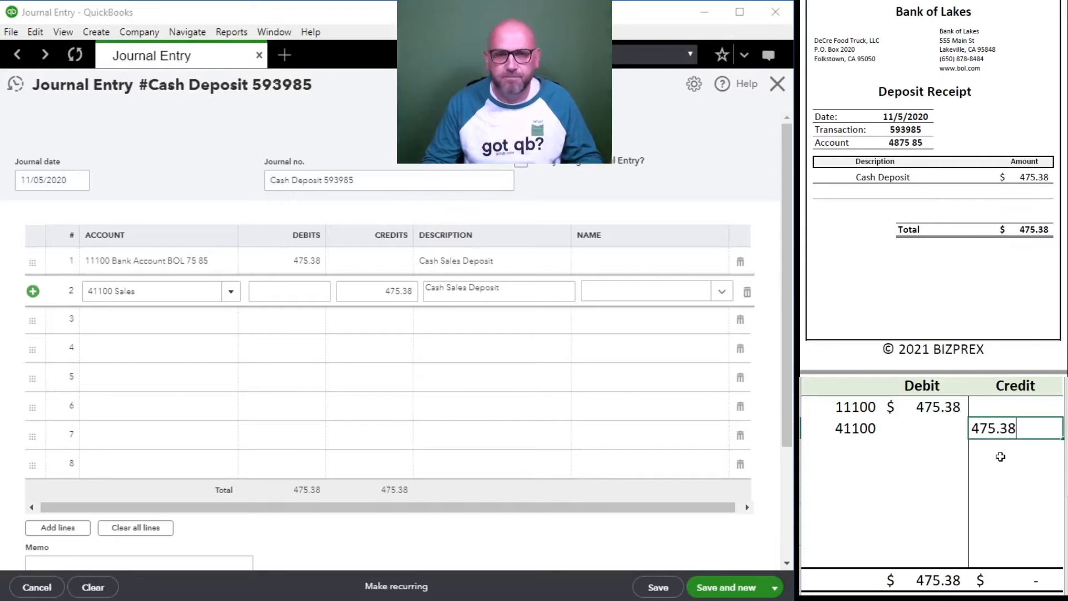
{"action": "key", "text": "Return"}
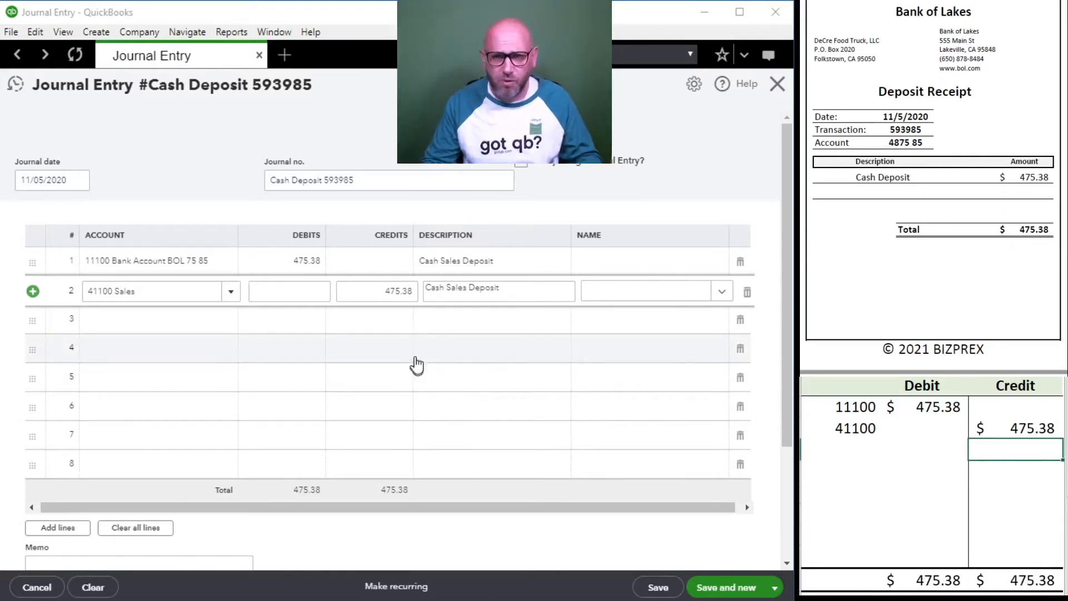
{"action": "left_click", "coordinate": [657, 588]}
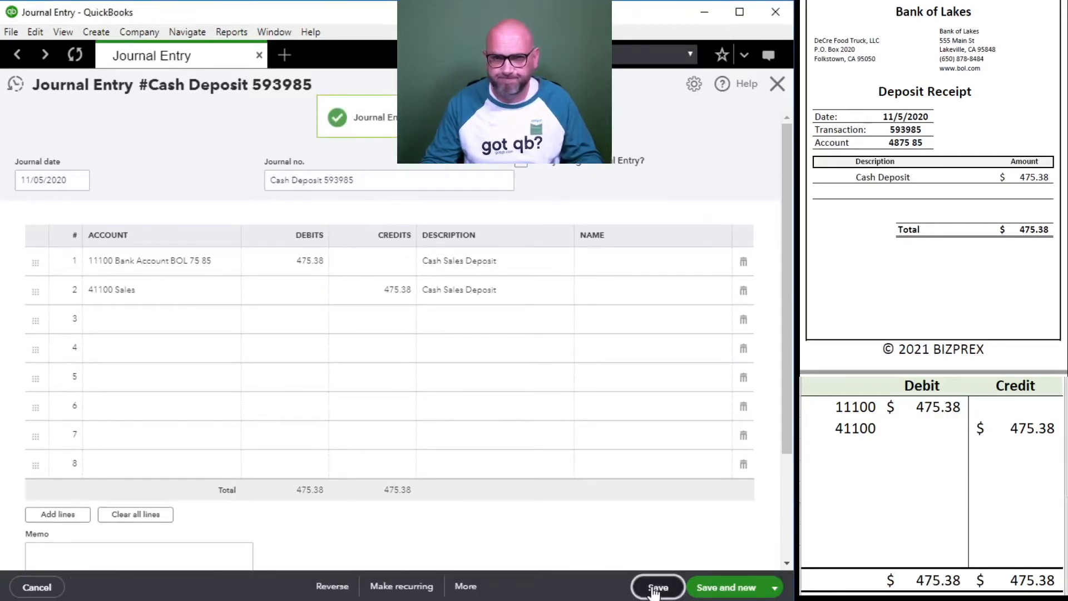
Close the cash deposit journal entry, clear the worksheet's two posted rows and bring up the Utilites 2GO invoice
{"action": "left_click", "coordinate": [777, 84]}
{"action": "left_click_drag", "start_coordinate": [1016, 433], "coordinate": [850, 408]}
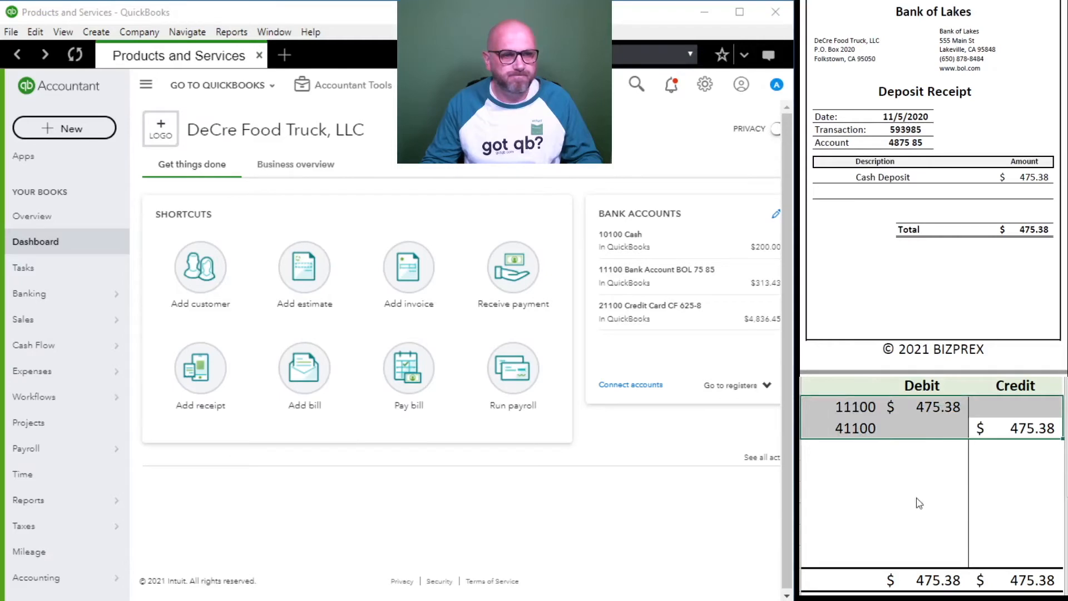
{"action": "key", "text": "Delete"}
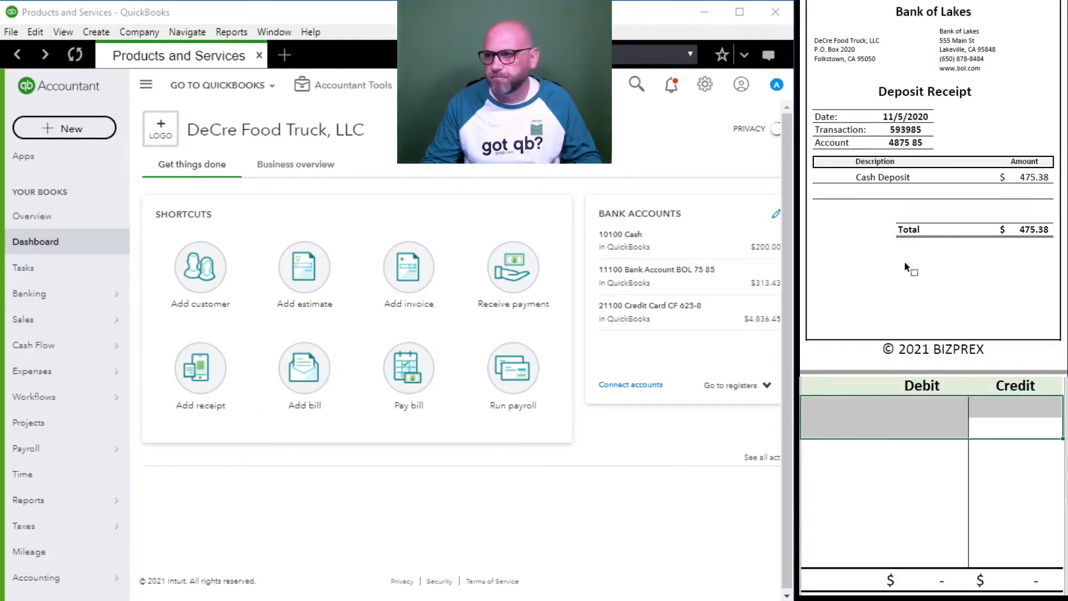
{"action": "scroll", "coordinate": [907, 259], "scroll_direction": "down", "scroll_amount": 10}
{"action": "scroll", "coordinate": [907, 256], "scroll_direction": "down", "scroll_amount": 1}
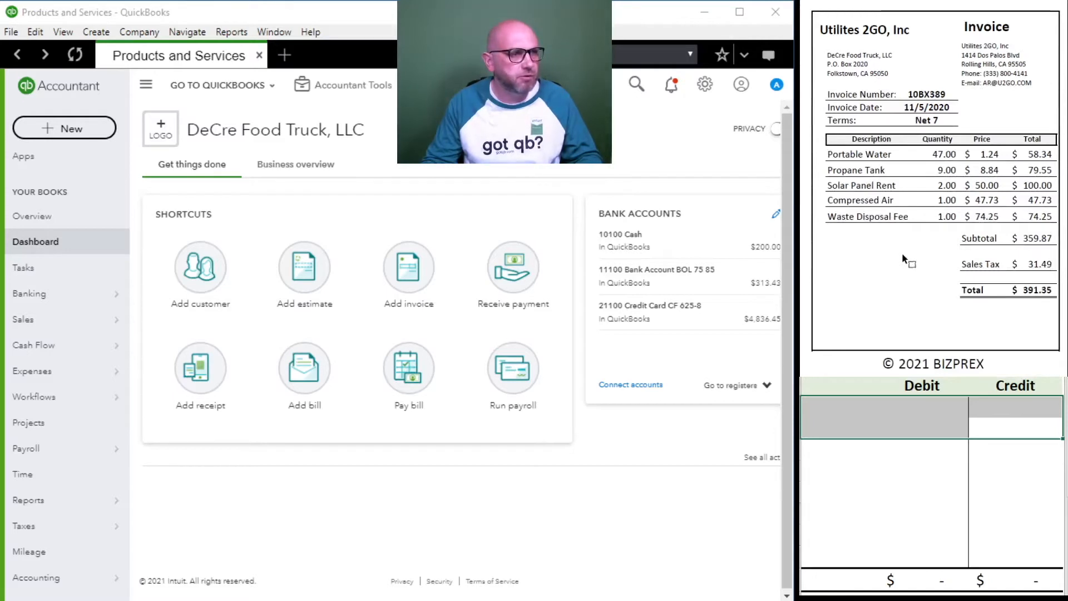
Start a new bill for the vendor Utilities 2GO, Inc, accepting its prefilled address
{"action": "left_click", "coordinate": [304, 373]}
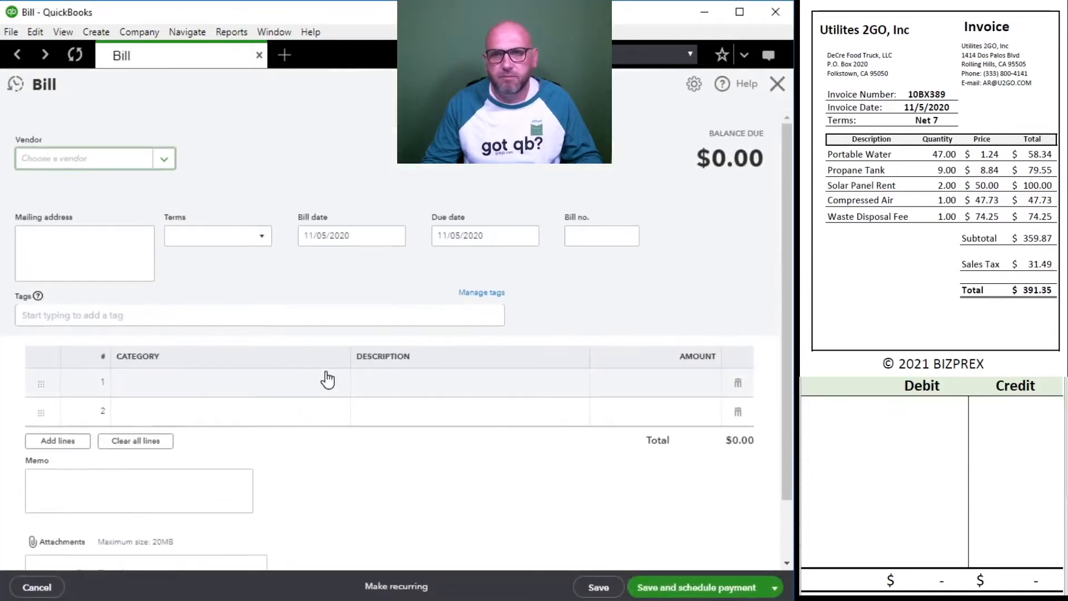
{"action": "left_click", "coordinate": [32, 160]}
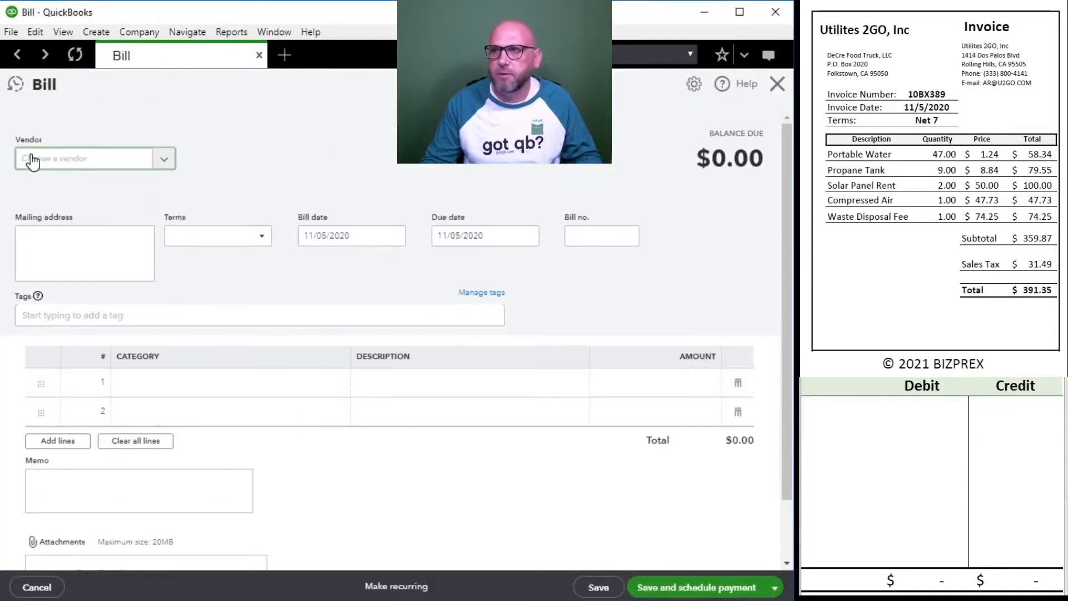
{"action": "type", "text": "Util"}
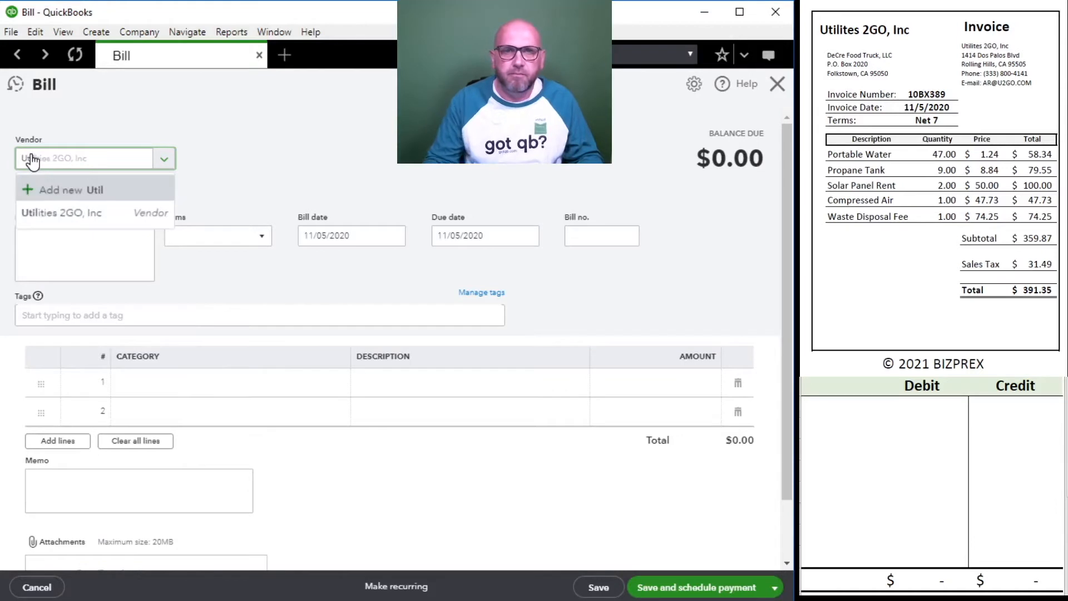
{"action": "left_click", "coordinate": [76, 216]}
{"action": "key", "text": "Tab"}
{"action": "key", "text": "Tab"}
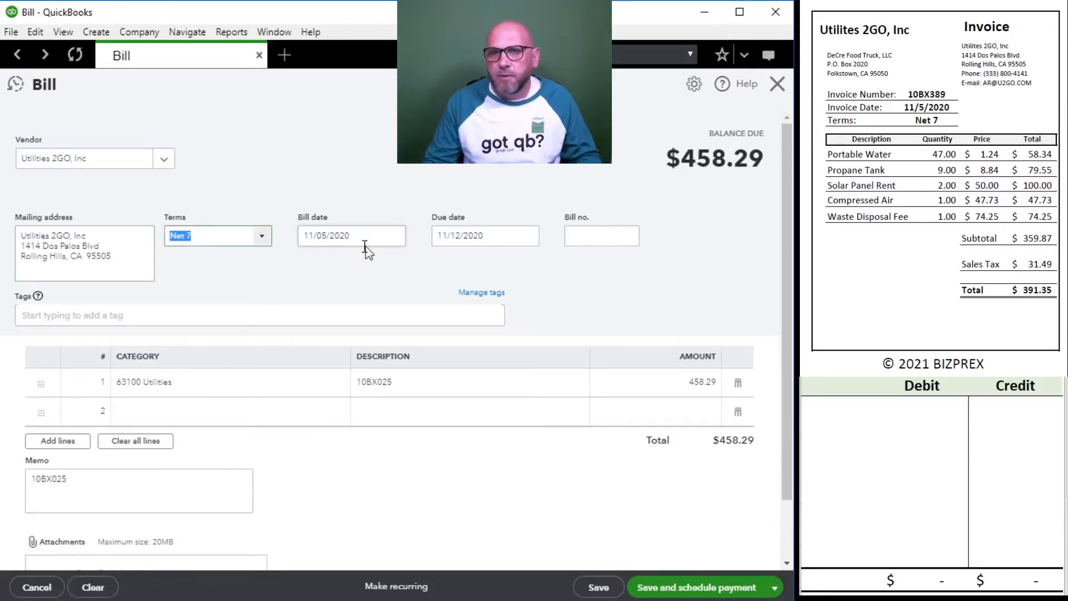
Keep the bill's prefilled terms and dates and set the bill number to 10BX389
{"action": "key", "text": "Tab"}
{"action": "key", "text": "Tab"}
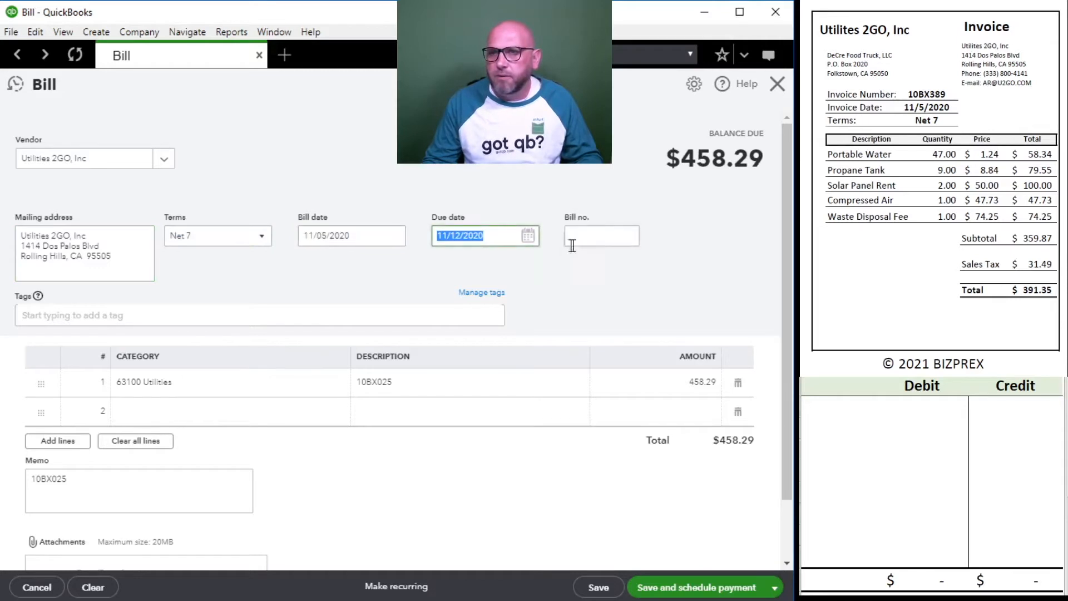
{"action": "key", "text": "Tab"}
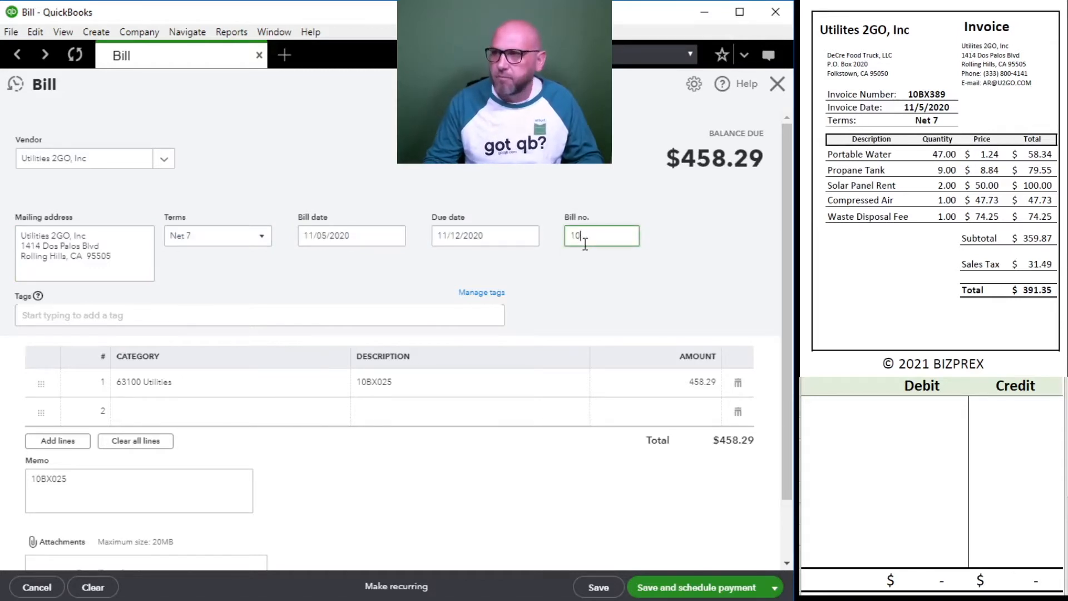
{"action": "type", "text": "10BX389"}
{"action": "key", "text": "Tab"}
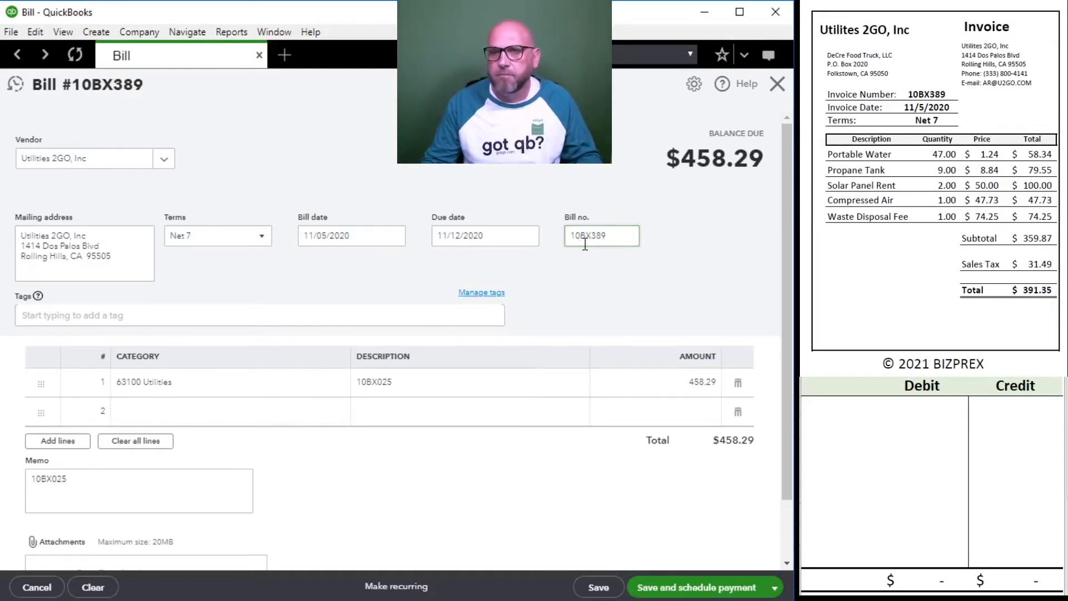
Replace the first line's description and the bill's memo with the bill number 10BX389
{"action": "double_click", "coordinate": [619, 238]}
{"action": "key", "text": "ctrl+c"}
{"action": "left_click", "coordinate": [417, 385]}
{"action": "key", "text": "ctrl+v"}
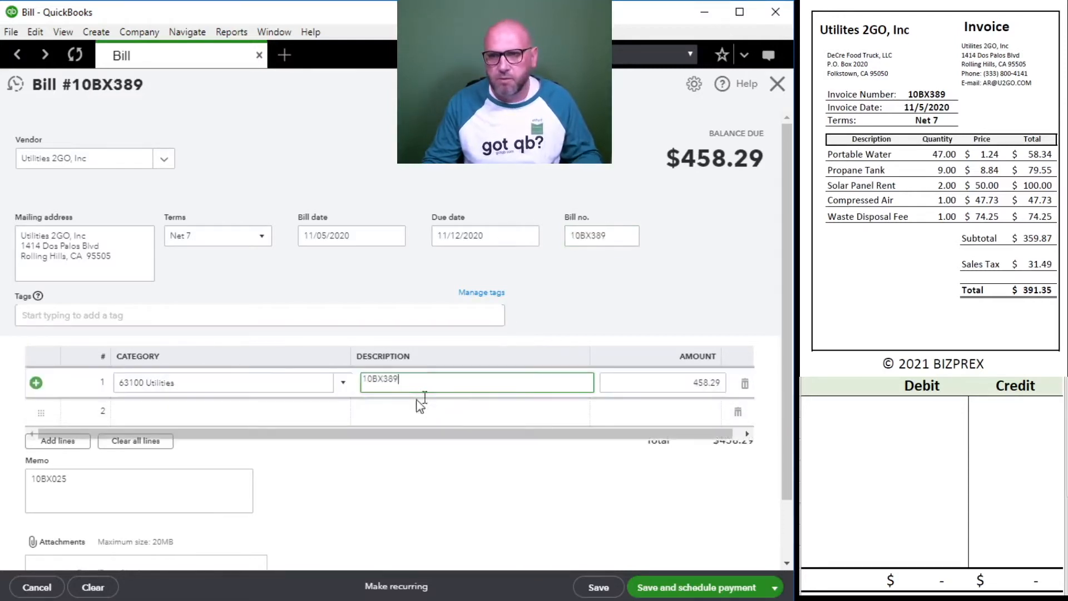
{"action": "left_click", "coordinate": [159, 491]}
{"action": "key", "text": "ctrl+a"}
{"action": "key", "text": "ctrl+v"}
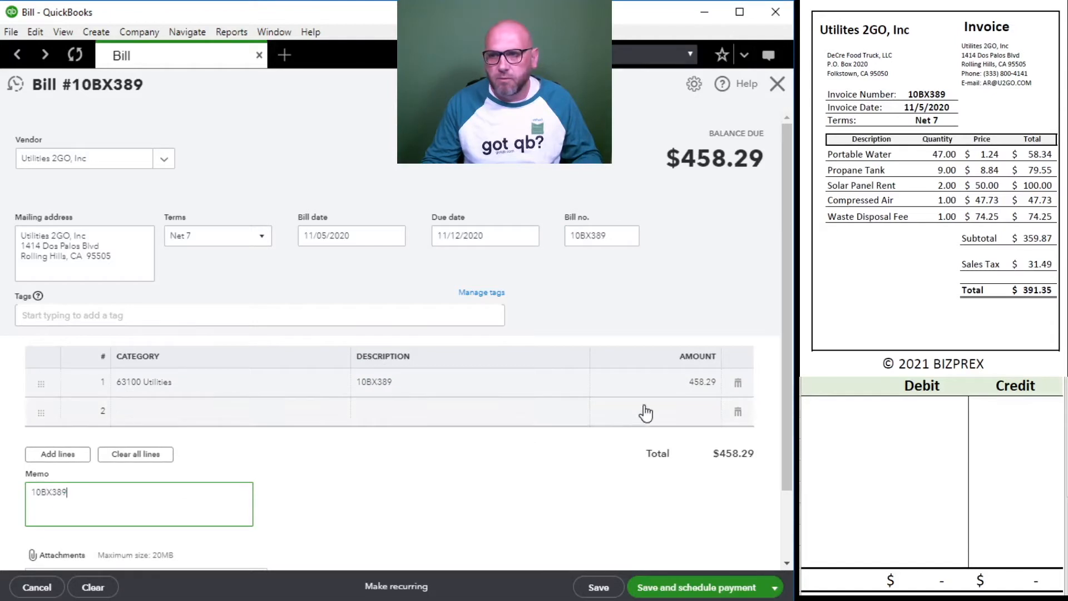
Set the amount of the 63100 Utilities line to 391.35
{"action": "left_click", "coordinate": [673, 380]}
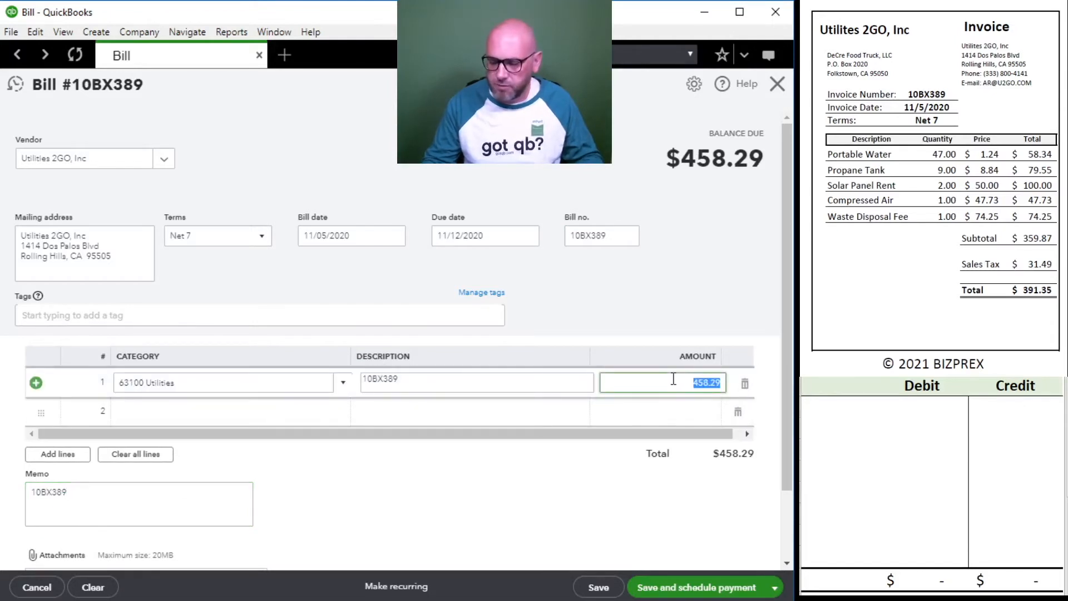
{"action": "type", "text": "391.35"}
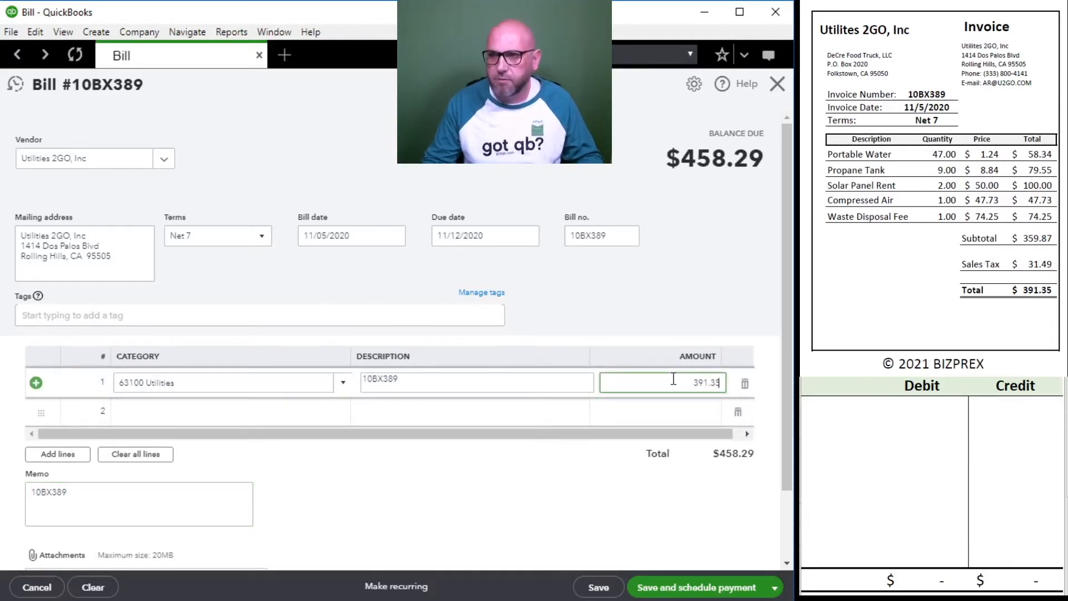
{"action": "key", "text": "Tab"}
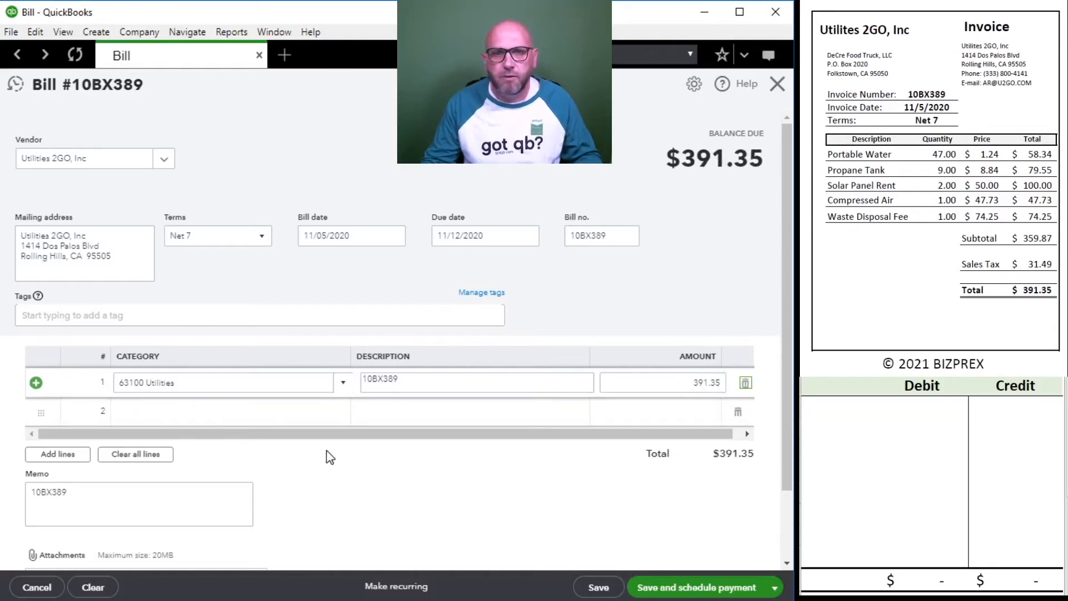
Record a credit of 391.35 to account 20100 in the worksheet's first row
{"action": "left_click", "coordinate": [862, 431]}
{"action": "left_click", "coordinate": [854, 409]}
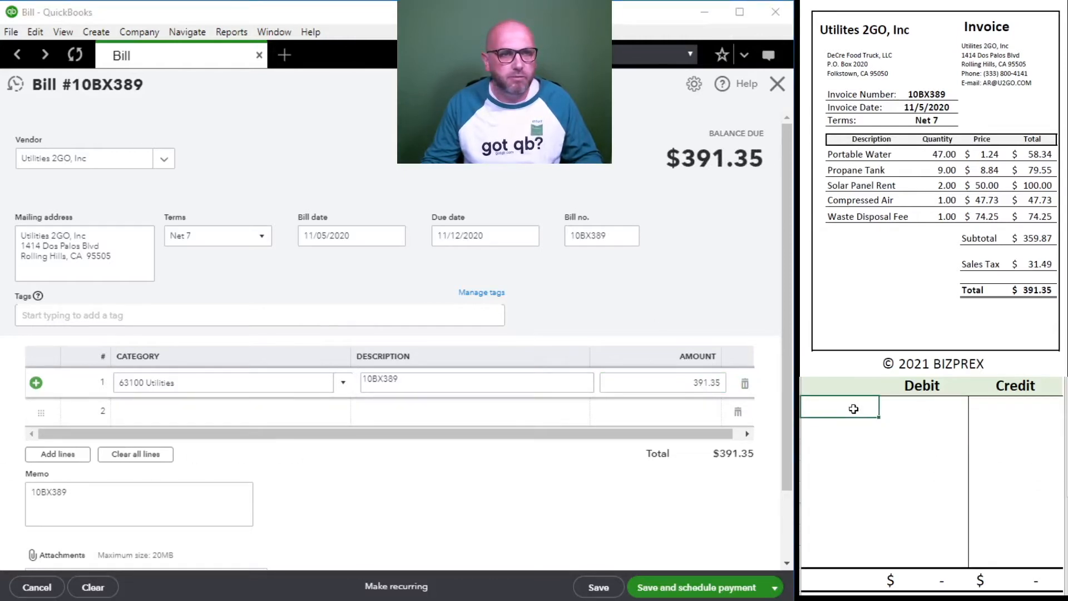
{"action": "type", "text": "20100"}
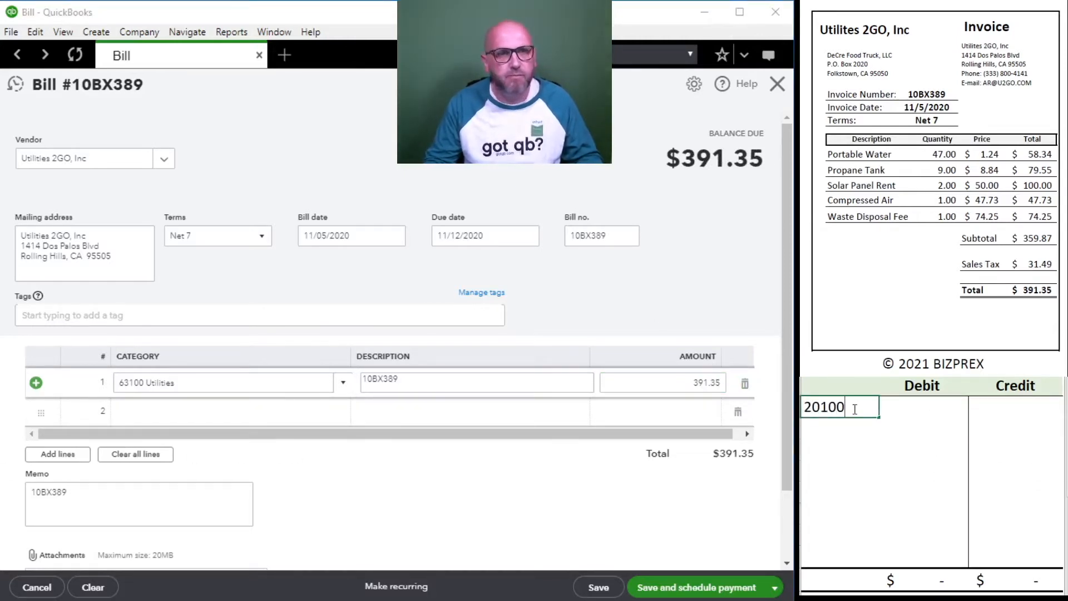
{"action": "key", "text": "Tab"}
{"action": "key", "text": "Tab"}
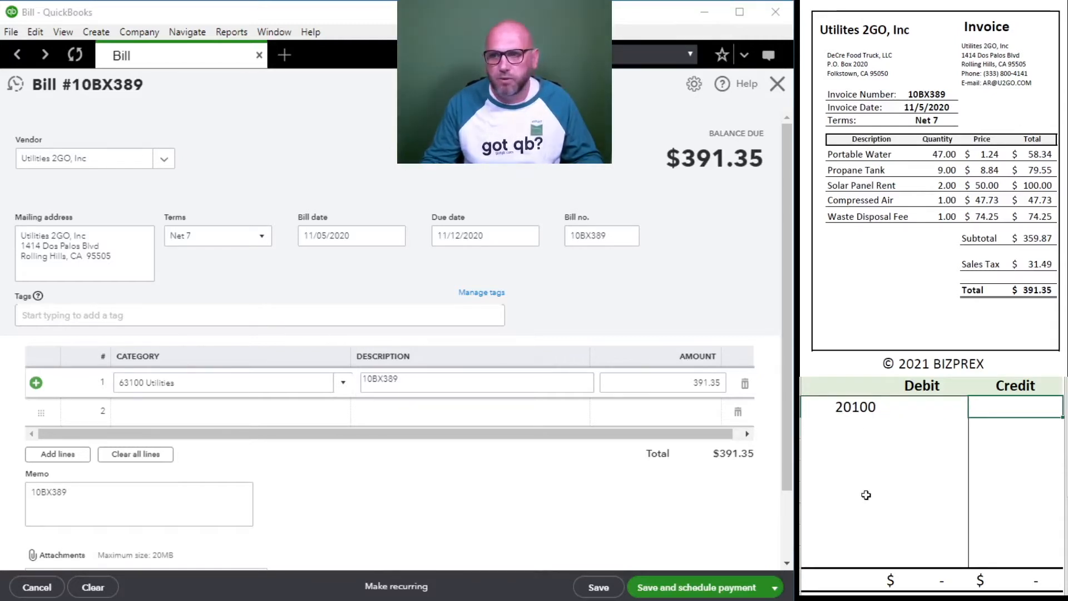
{"action": "type", "text": "391.35"}
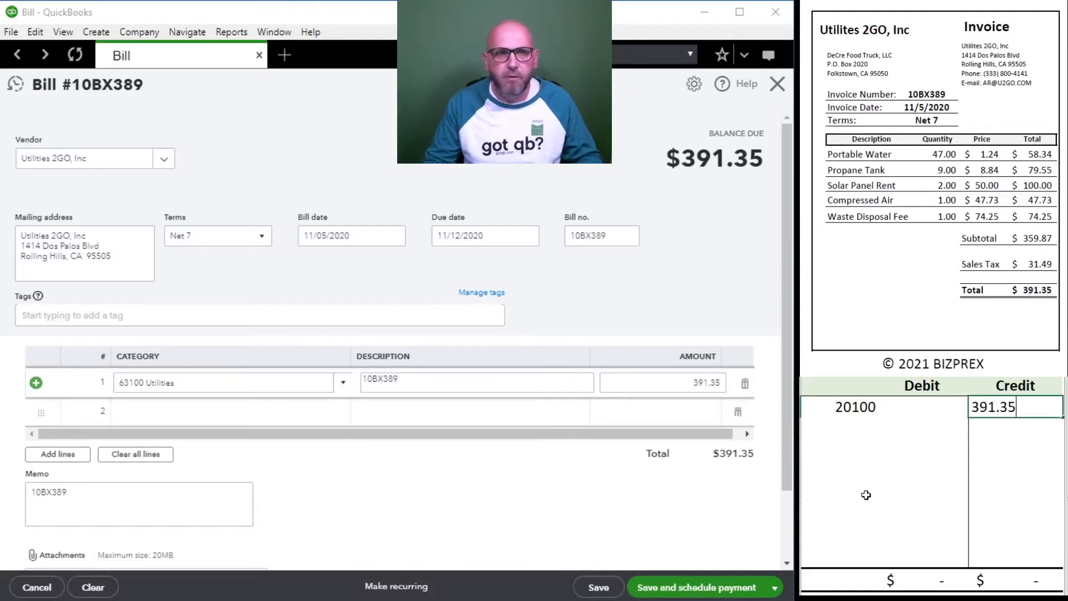
{"action": "key", "text": "Return"}
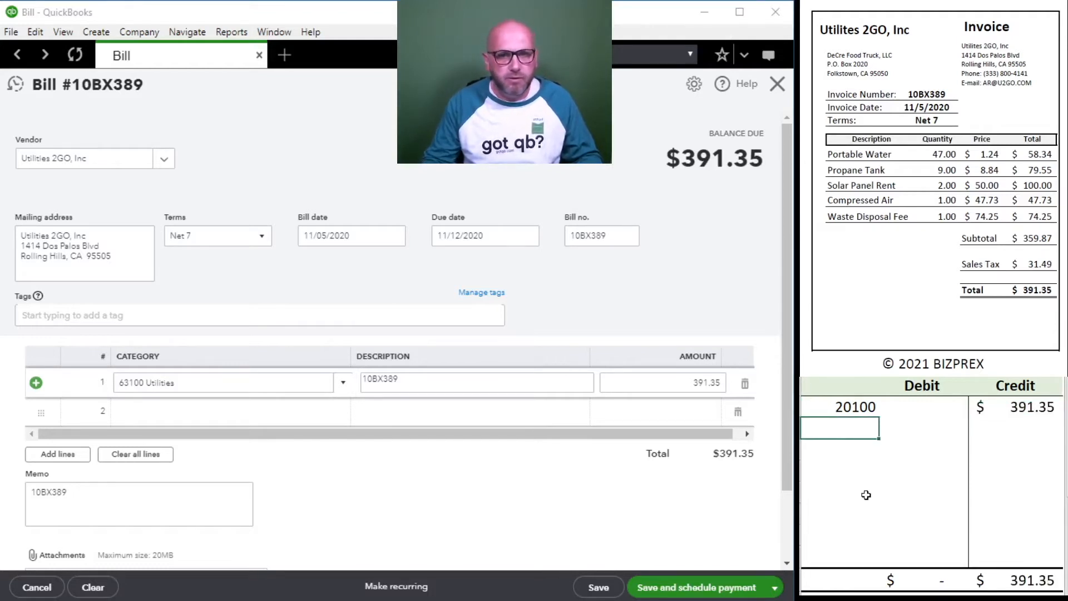
Record a debit of 391.35 to account 63100 in the worksheet's second row, and save and close the utilities bill
{"action": "type", "text": "63100"}
{"action": "key", "text": "Tab"}
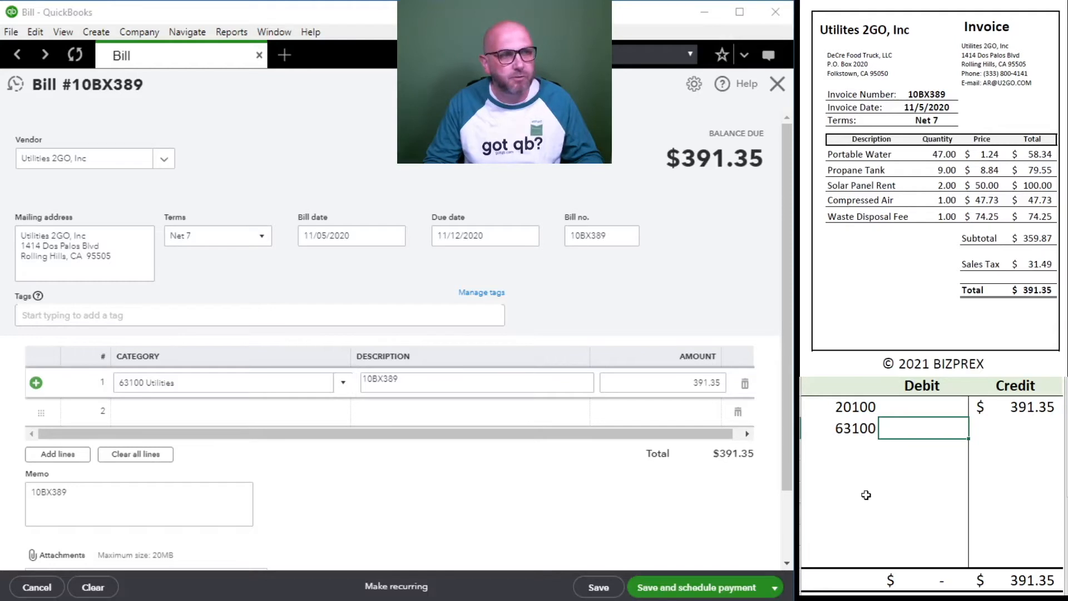
{"action": "type", "text": "391.35"}
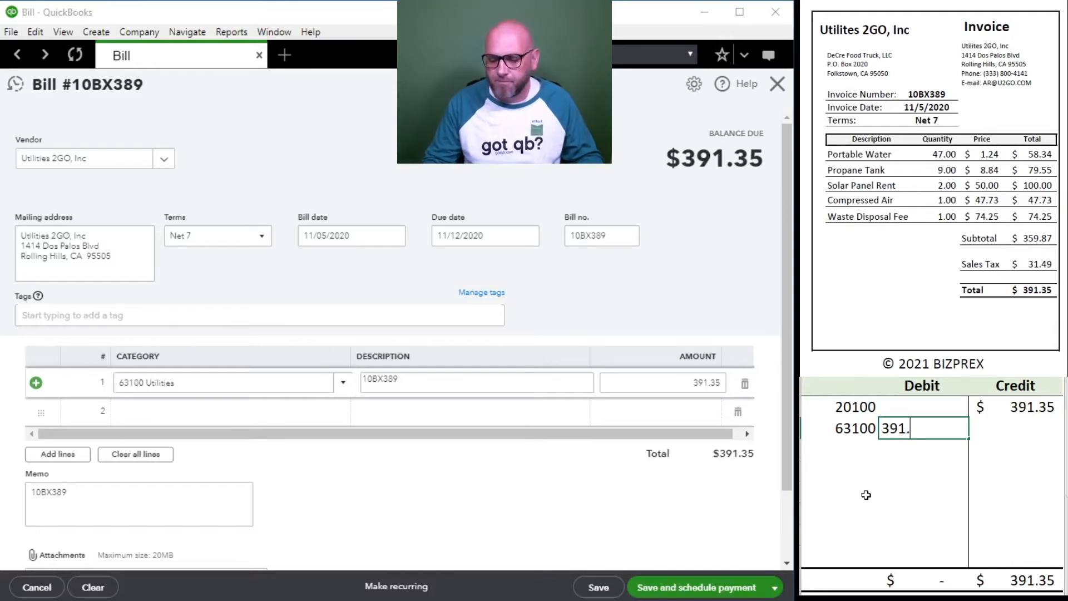
{"action": "key", "text": "Return"}
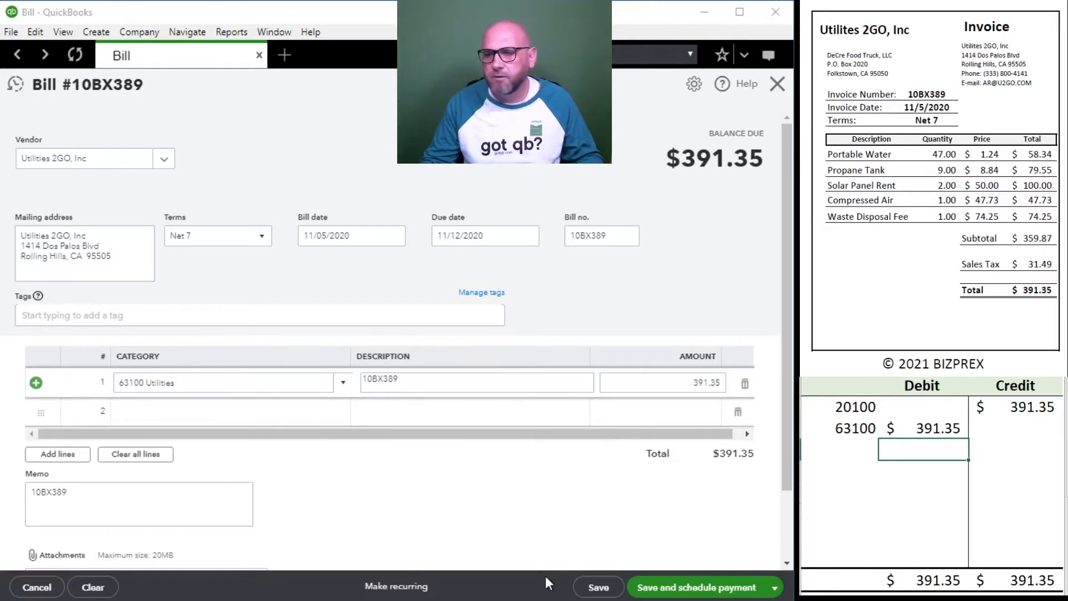
{"action": "left_click", "coordinate": [598, 587]}
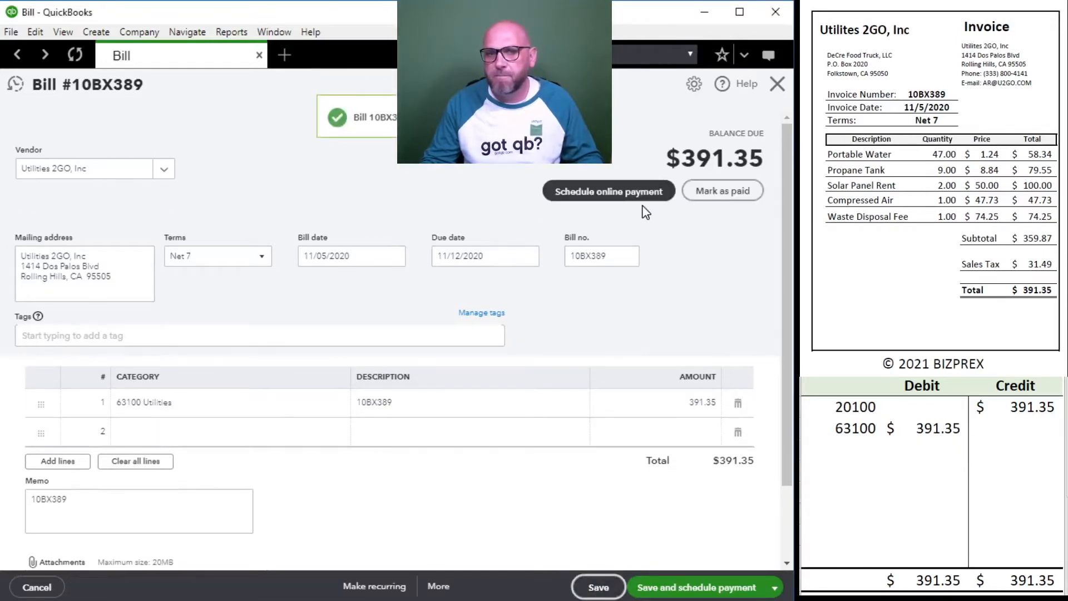
{"action": "left_click", "coordinate": [777, 84]}
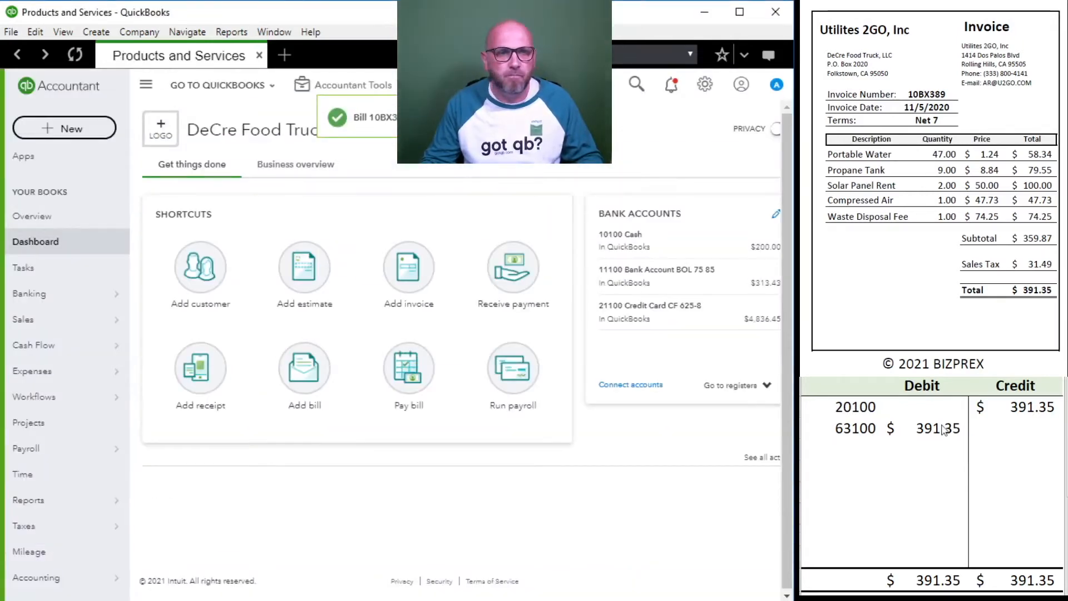
Clear the utilities bill's debit and credit rows from the worksheet and bring up the Soft Drinks 2U invoice
{"action": "left_click_drag", "start_coordinate": [993, 430], "coordinate": [859, 410]}
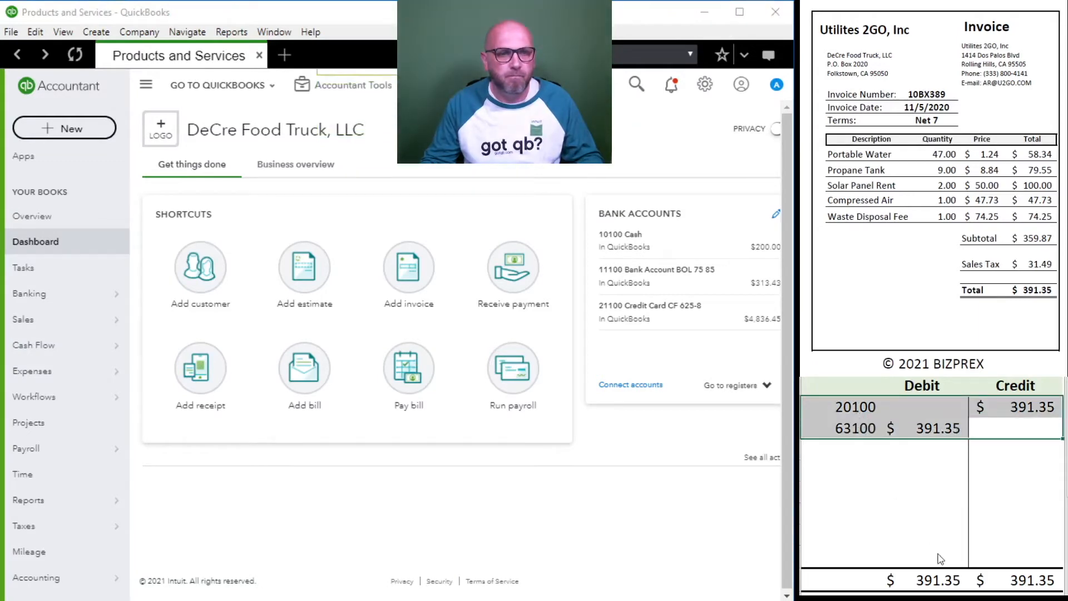
{"action": "key", "text": "Delete"}
{"action": "scroll", "coordinate": [921, 169], "scroll_direction": "down", "scroll_amount": 5}
{"action": "scroll", "coordinate": [921, 170], "scroll_direction": "down", "scroll_amount": 3}
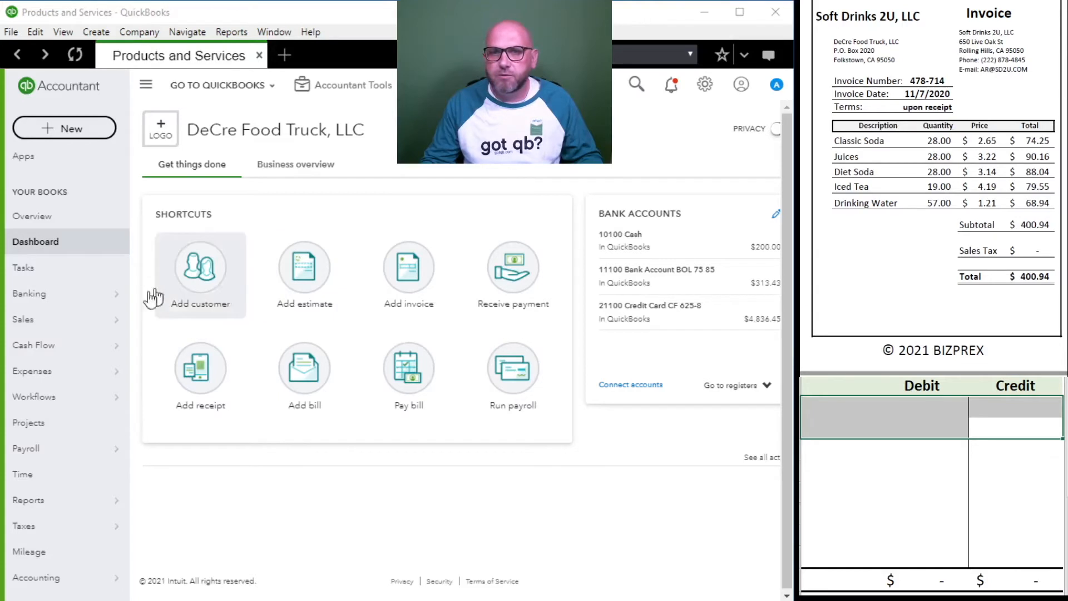
Start a new bill for the vendor Soft Drinks 2U, LLC
{"action": "left_click", "coordinate": [301, 373]}
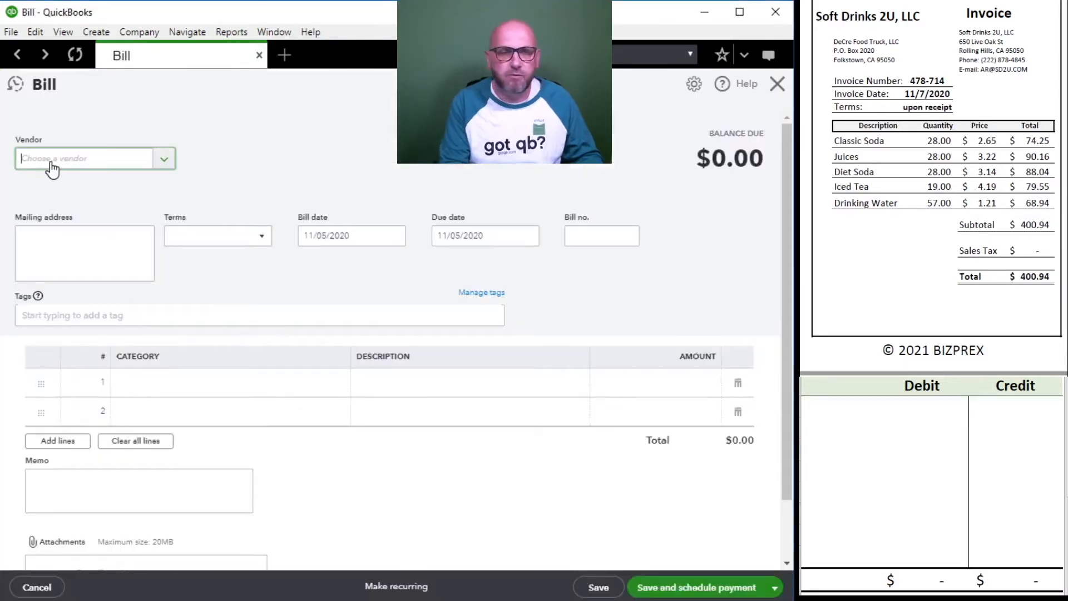
{"action": "left_click", "coordinate": [52, 166]}
{"action": "type", "text": "Soft"}
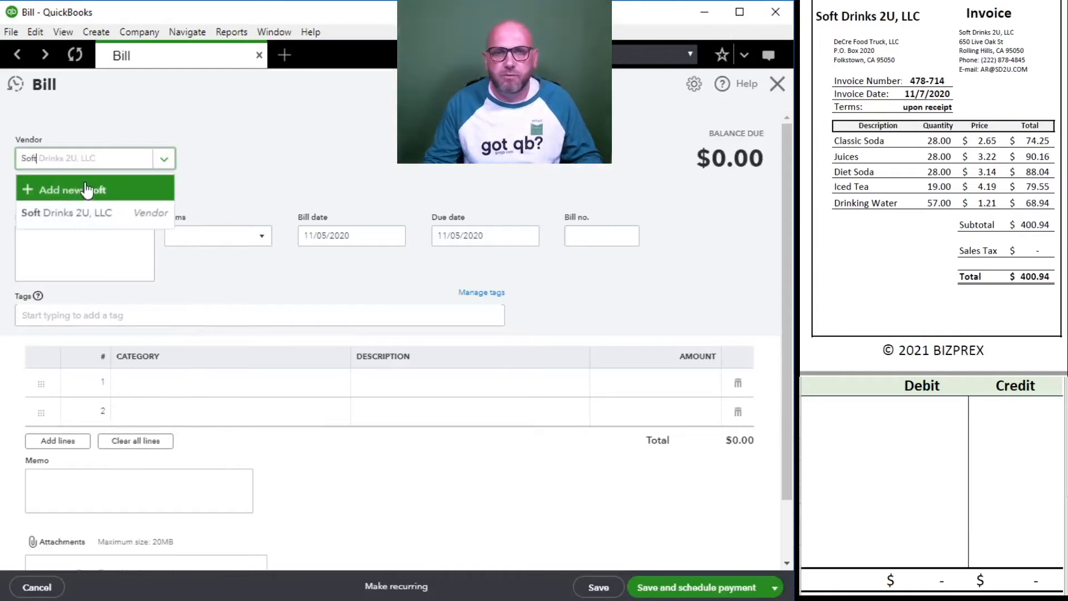
{"action": "left_click", "coordinate": [92, 212]}
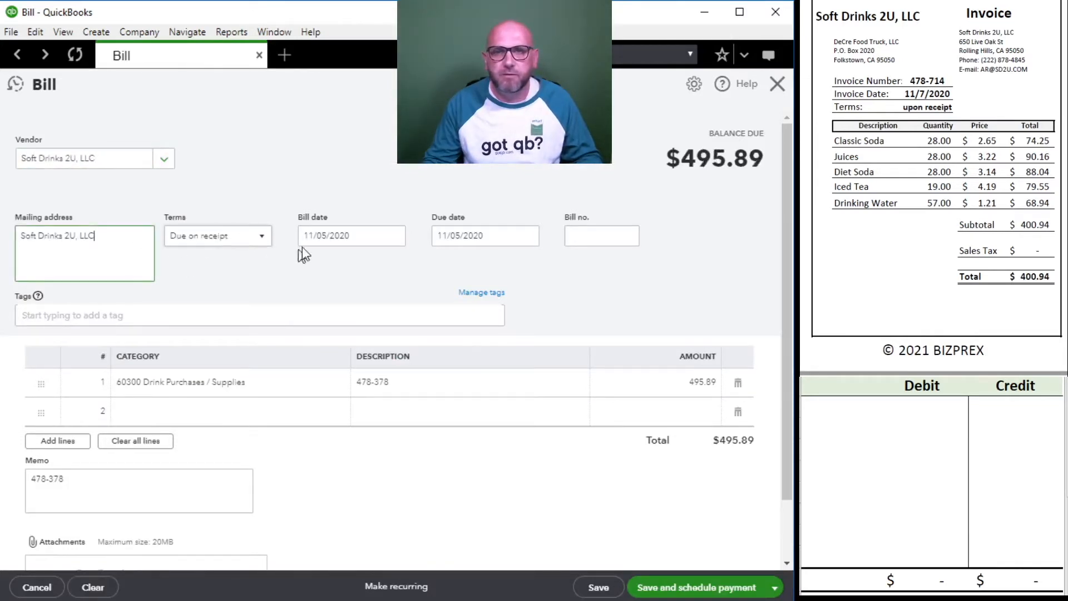
Set the soft drinks bill's date to 11/07/2020 and its bill number to 478-714
{"action": "left_click", "coordinate": [334, 239]}
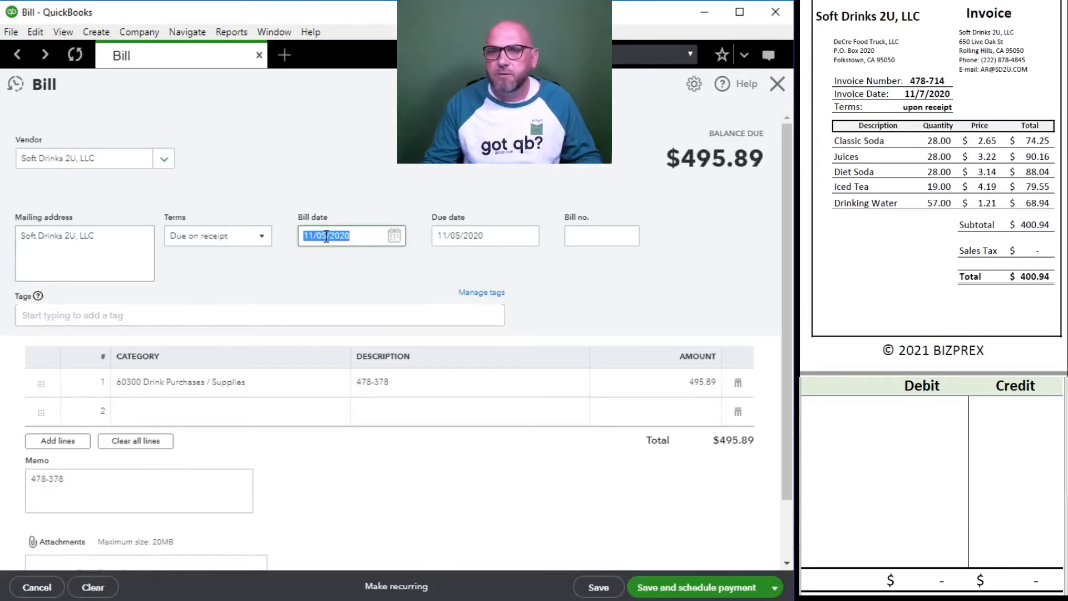
{"action": "type", "text": "11/07/2020"}
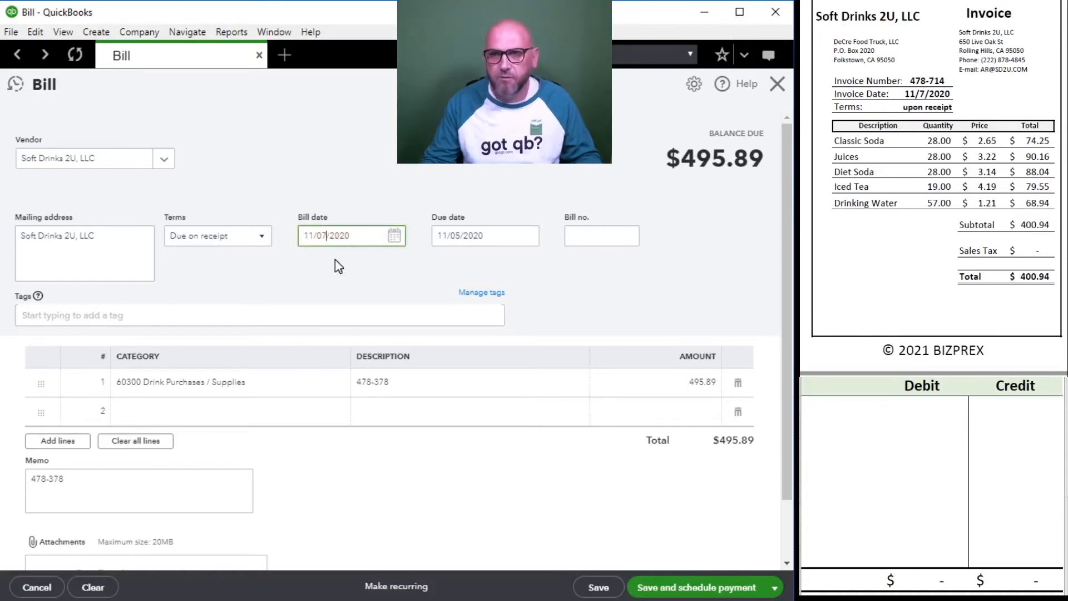
{"action": "key", "text": "Tab"}
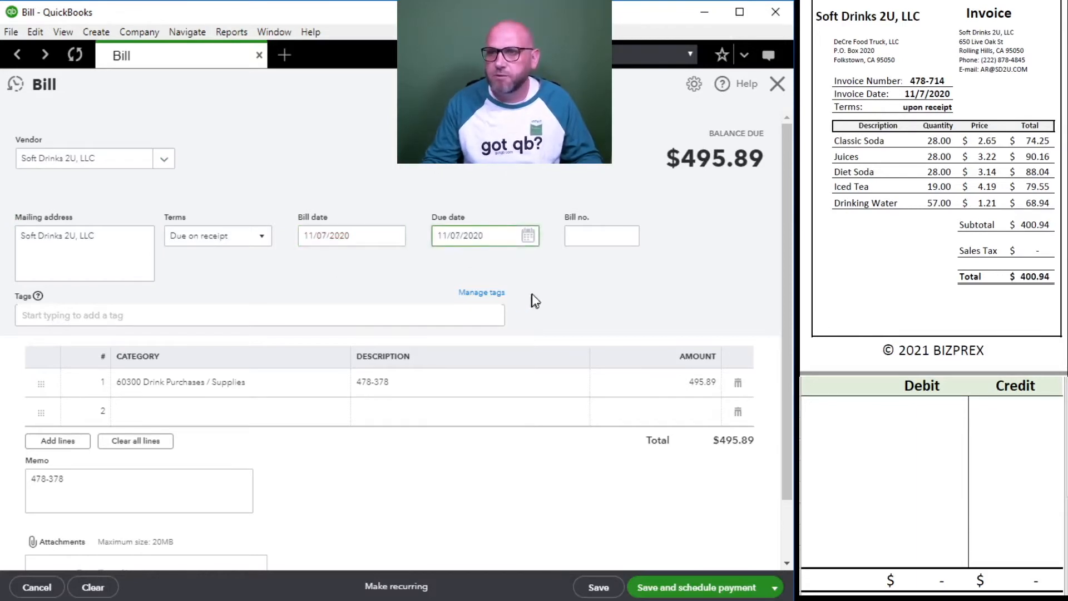
{"action": "key", "text": "Tab"}
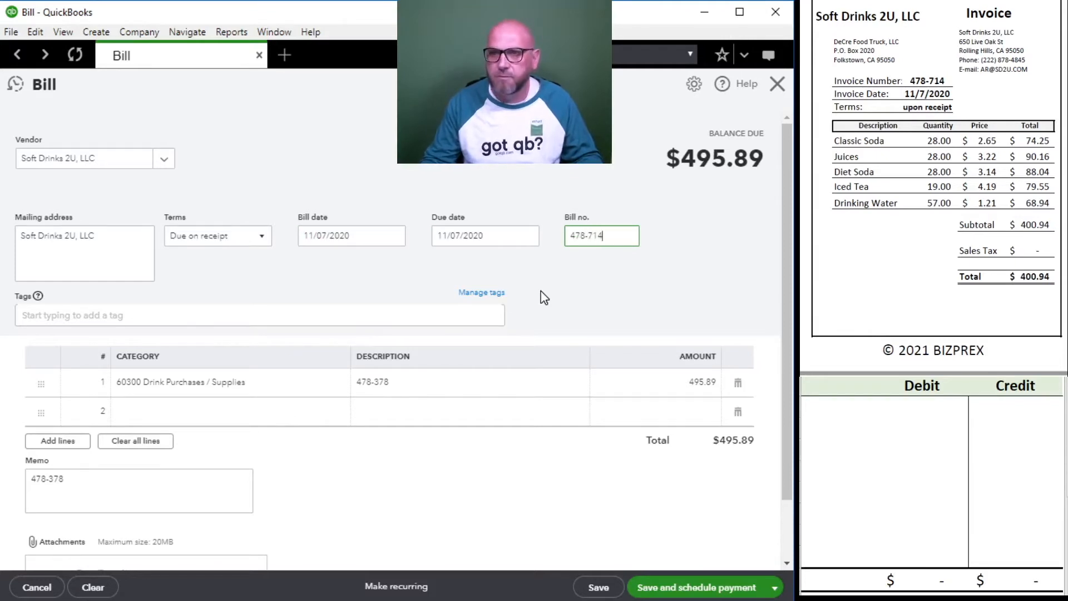
{"action": "key", "text": "Tab"}
{"action": "key", "text": "Tab"}
Replace the description of the 60300 Drink Purchases / Supplies line with the bill number 478-714
{"action": "left_click_drag", "start_coordinate": [611, 237], "coordinate": [520, 234]}
{"action": "key", "text": "ctrl+c"}
{"action": "left_click", "coordinate": [422, 383]}
{"action": "key", "text": "ctrl+v"}
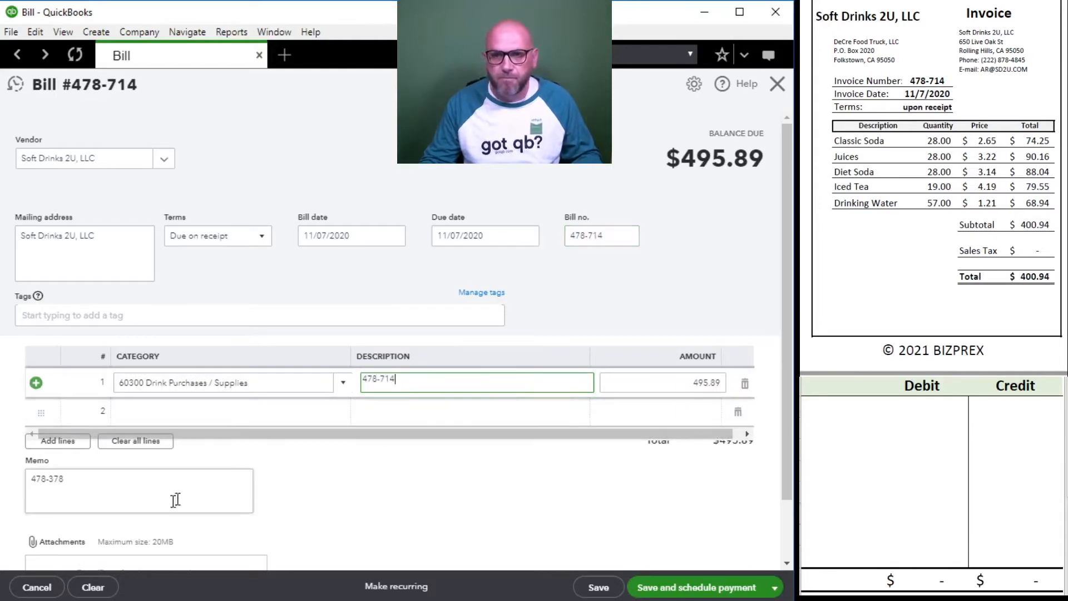
Replace the soft drinks bill's memo with 478-714 and set the amount of its 60300 Drink Purchases / Supplies line to 400.94
{"action": "left_click", "coordinate": [147, 495]}
{"action": "left_click_drag", "start_coordinate": [147, 493], "coordinate": [5, 495]}
{"action": "key", "text": "ctrl+v"}
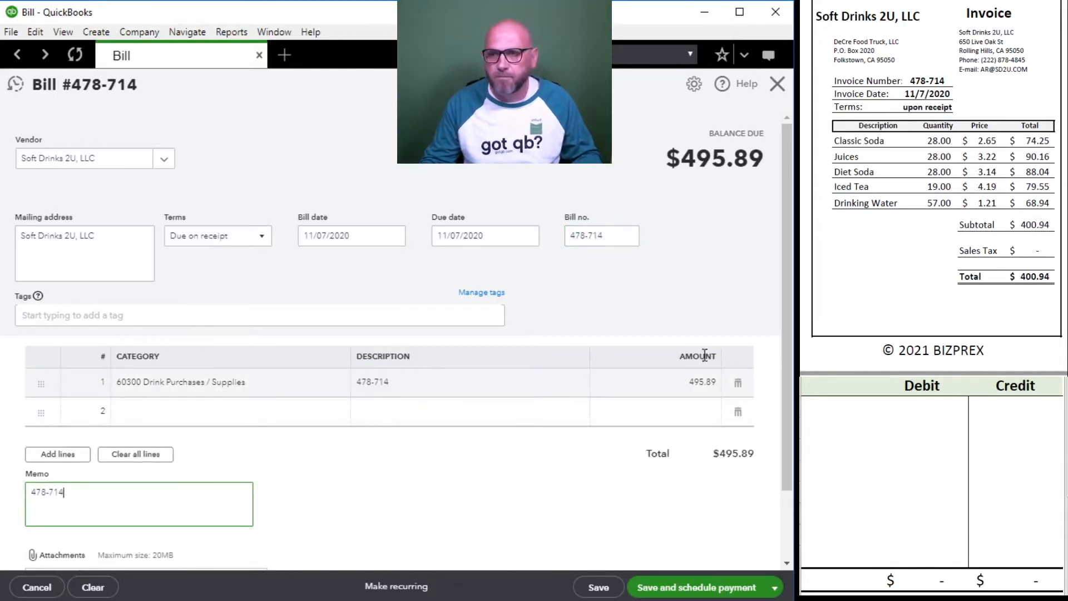
{"action": "left_click", "coordinate": [671, 389]}
{"action": "type", "text": "400.94"}
{"action": "left_click", "coordinate": [637, 449]}
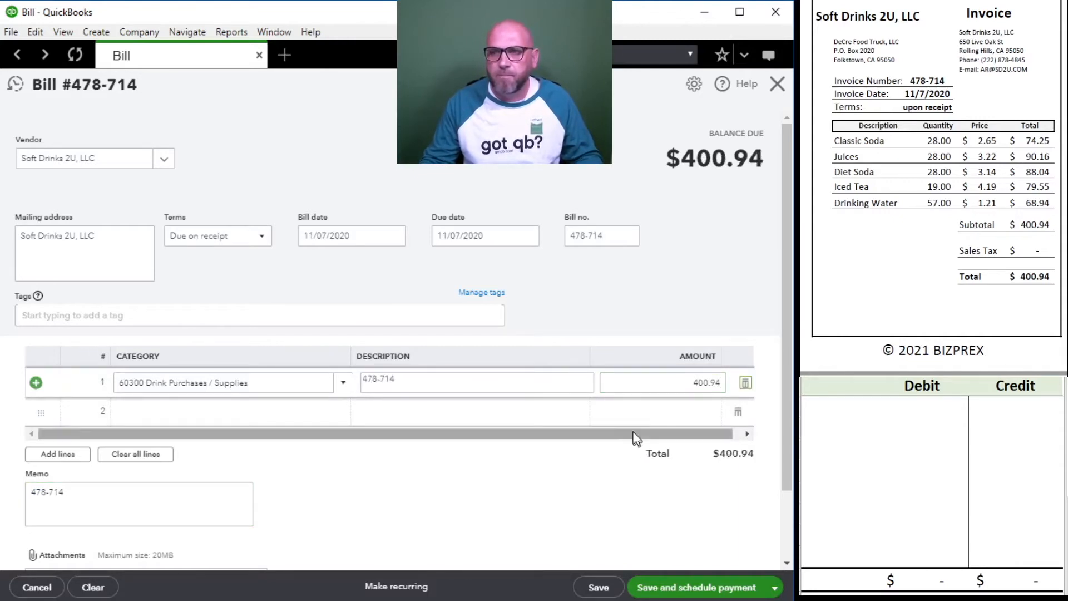
Enter a debit of 400.94 for account 60300 in the first row of the debit and credit worksheet
{"action": "left_click", "coordinate": [839, 415]}
{"action": "left_click", "coordinate": [839, 414]}
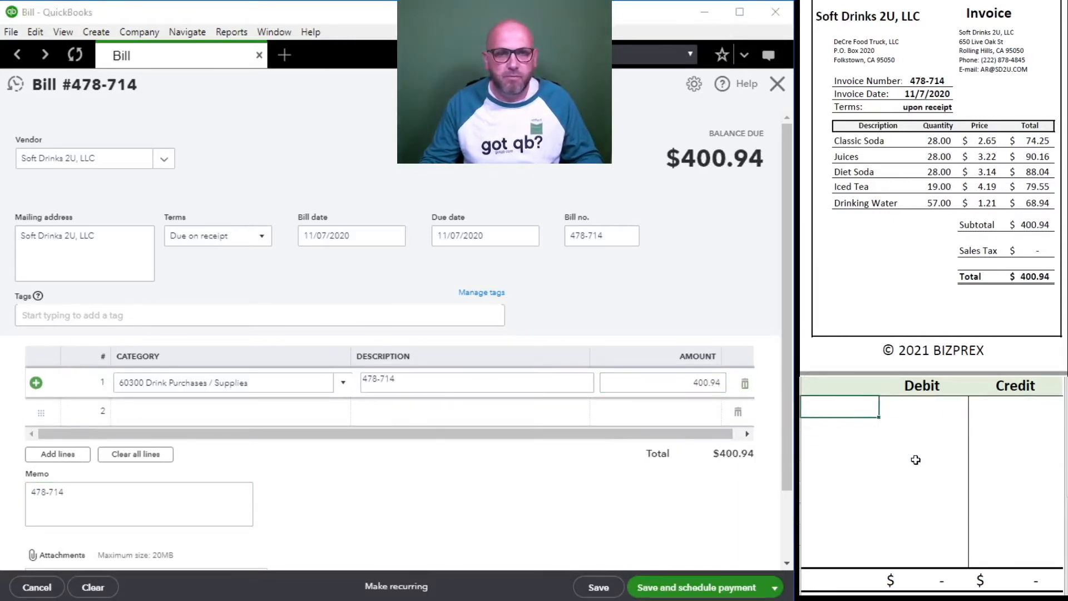
{"action": "type", "text": "60300"}
{"action": "key", "text": "Tab"}
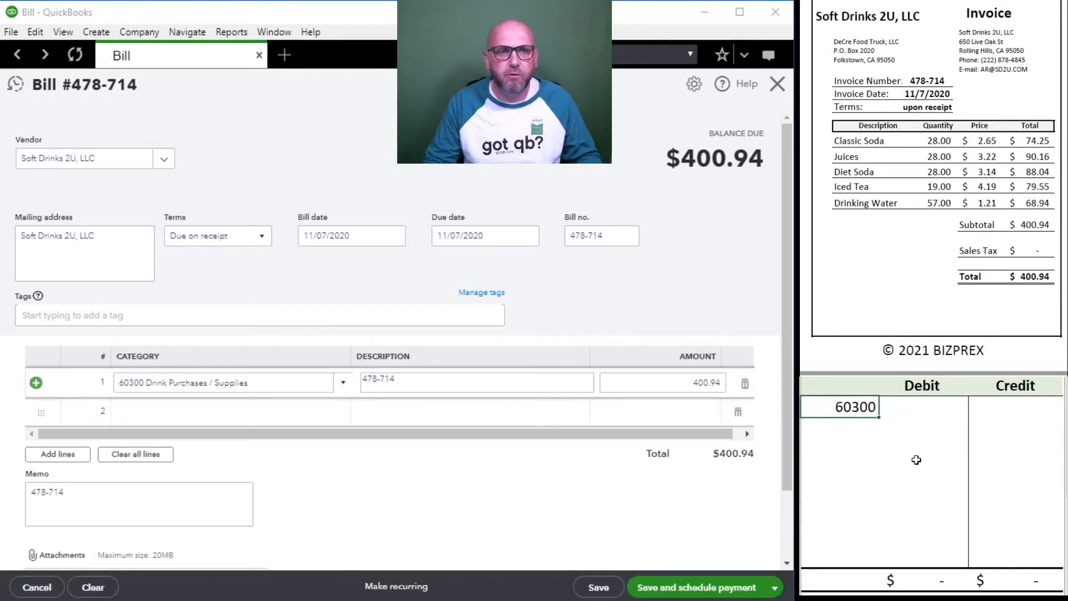
{"action": "type", "text": "400.94"}
{"action": "key", "text": "Return"}
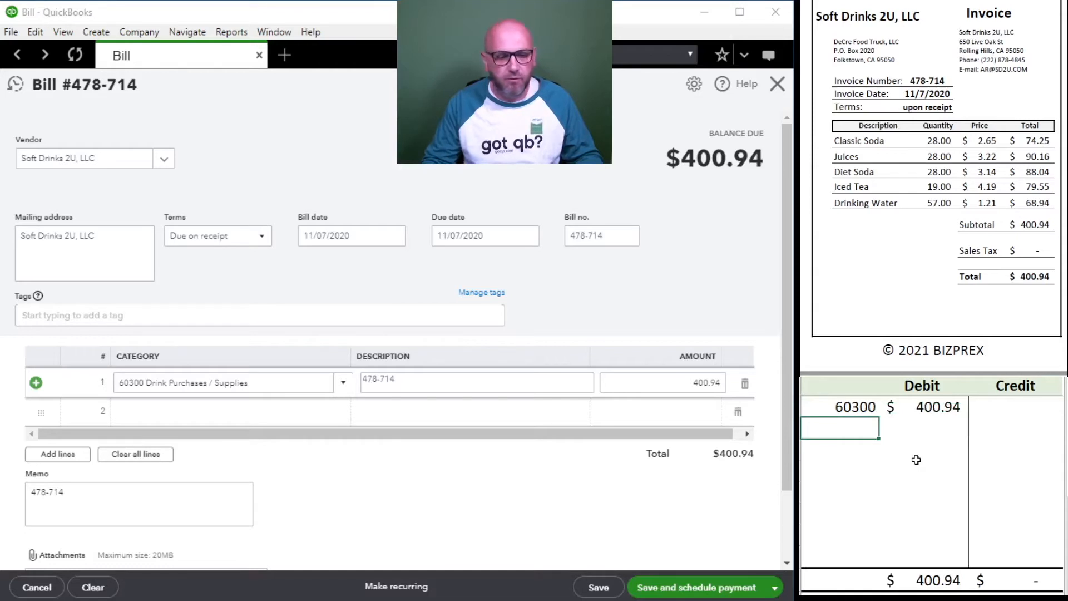
Enter a credit of 400.94 for account 20100 in the worksheet's second row
{"action": "type", "text": "20100"}
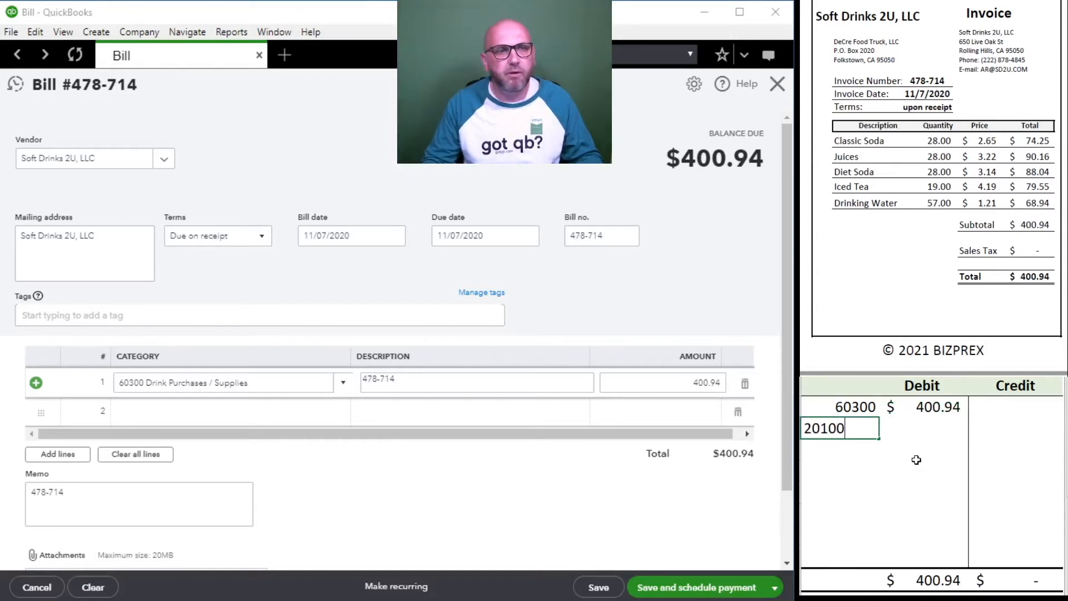
{"action": "key", "text": "Tab"}
{"action": "key", "text": "Tab"}
{"action": "key", "text": "Tab"}
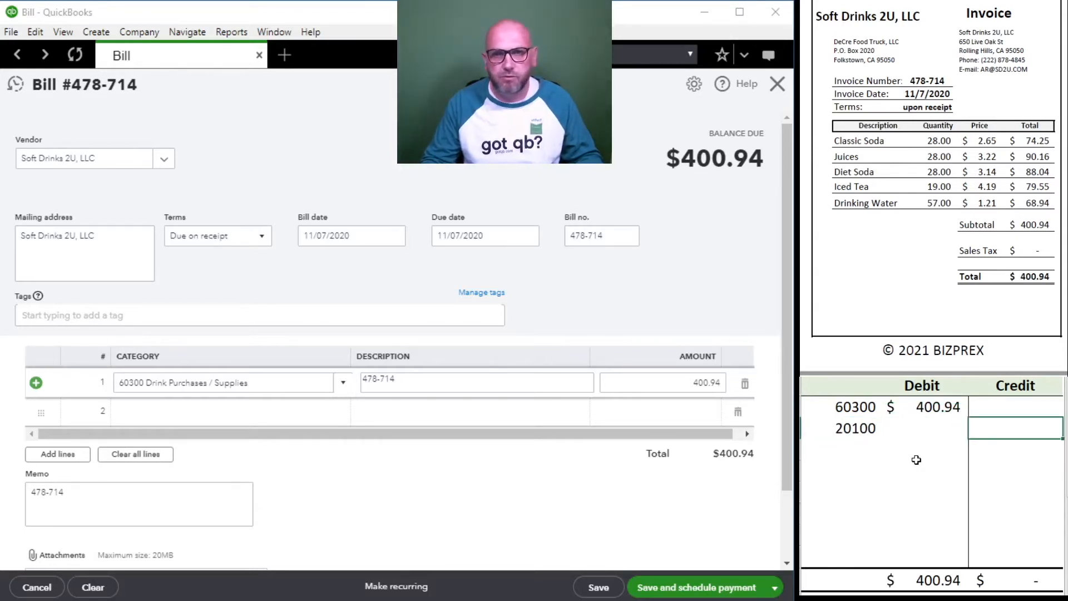
{"action": "type", "text": "40"}
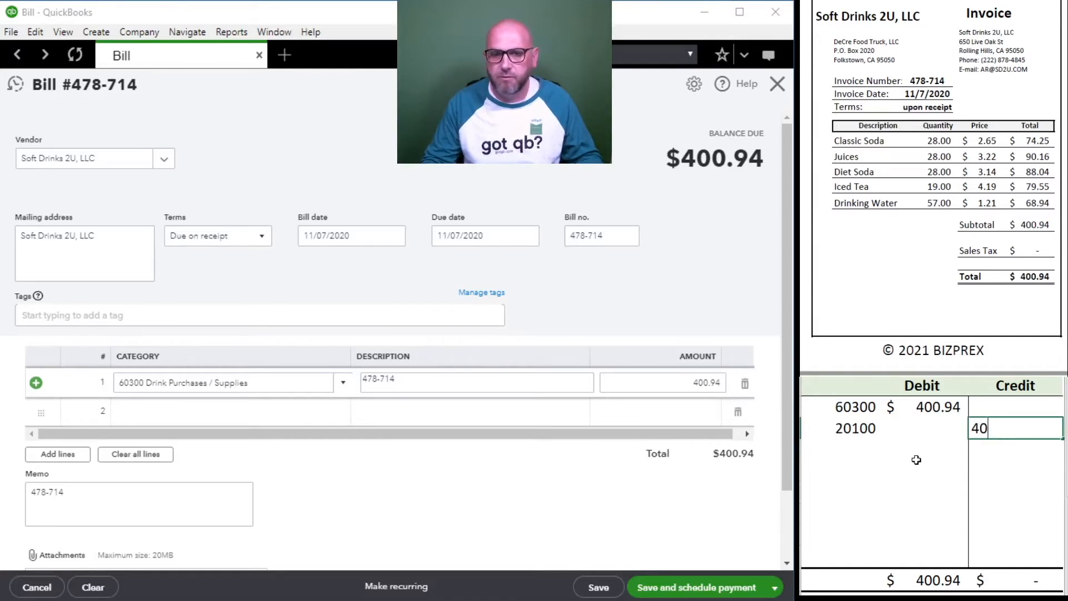
{"action": "type", "text": "0.94"}
{"action": "key", "text": "Return"}
{"action": "left_click", "coordinate": [916, 458]}
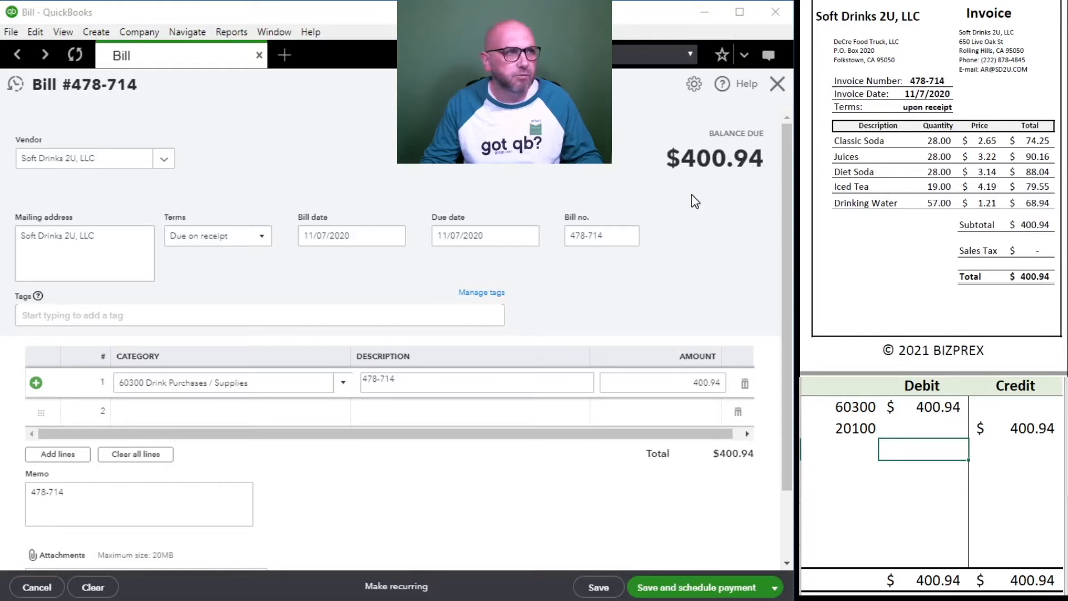
Save and close the soft drinks bill, and clear its debit and credit rows from the worksheet
{"action": "left_click", "coordinate": [599, 587]}
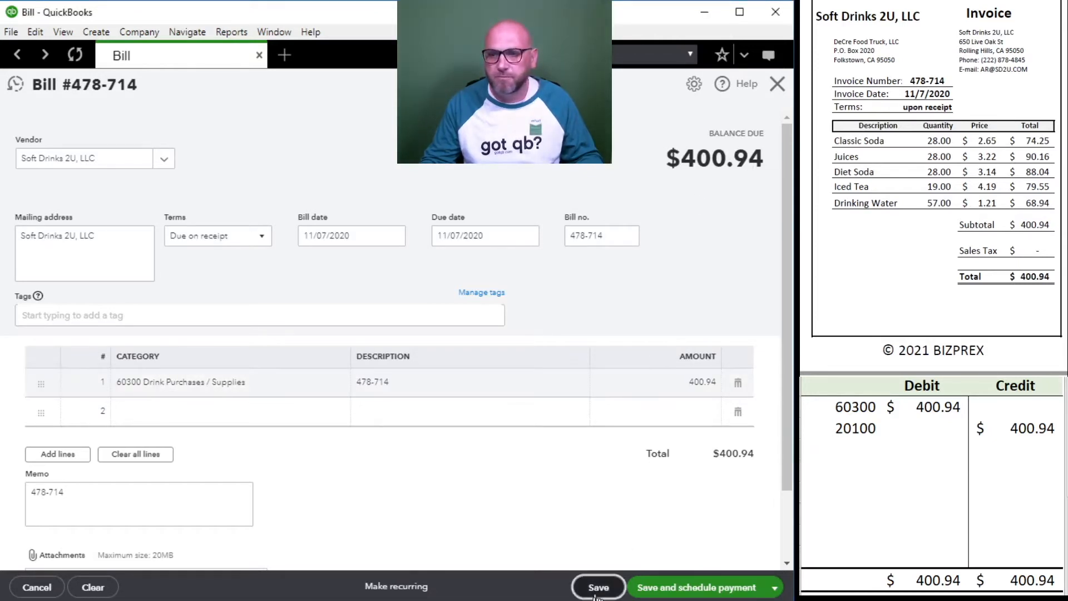
{"action": "left_click_drag", "start_coordinate": [1026, 448], "coordinate": [865, 412]}
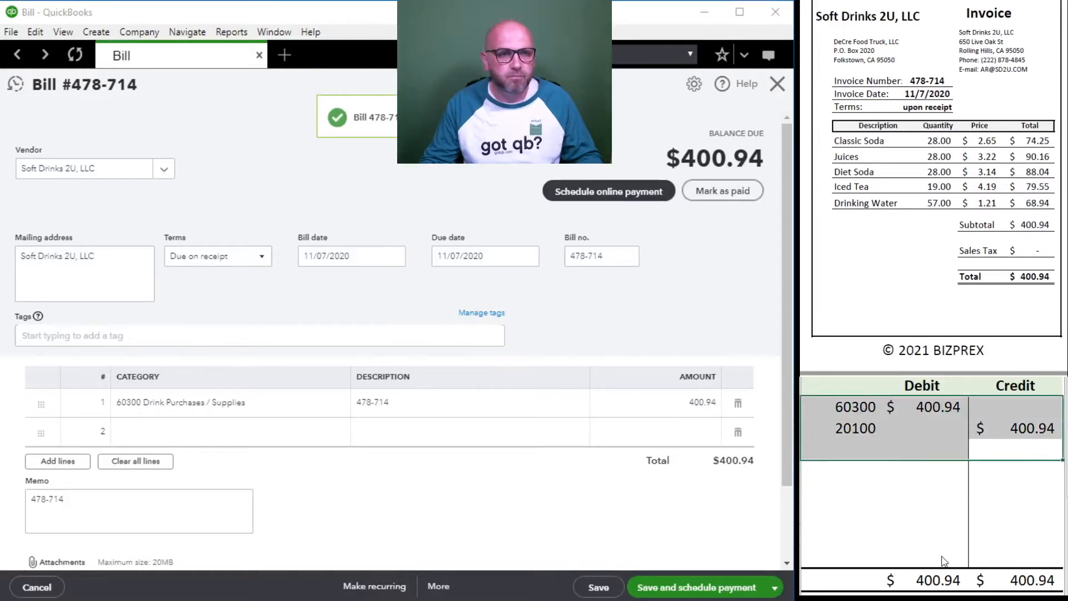
{"action": "key", "text": "Delete"}
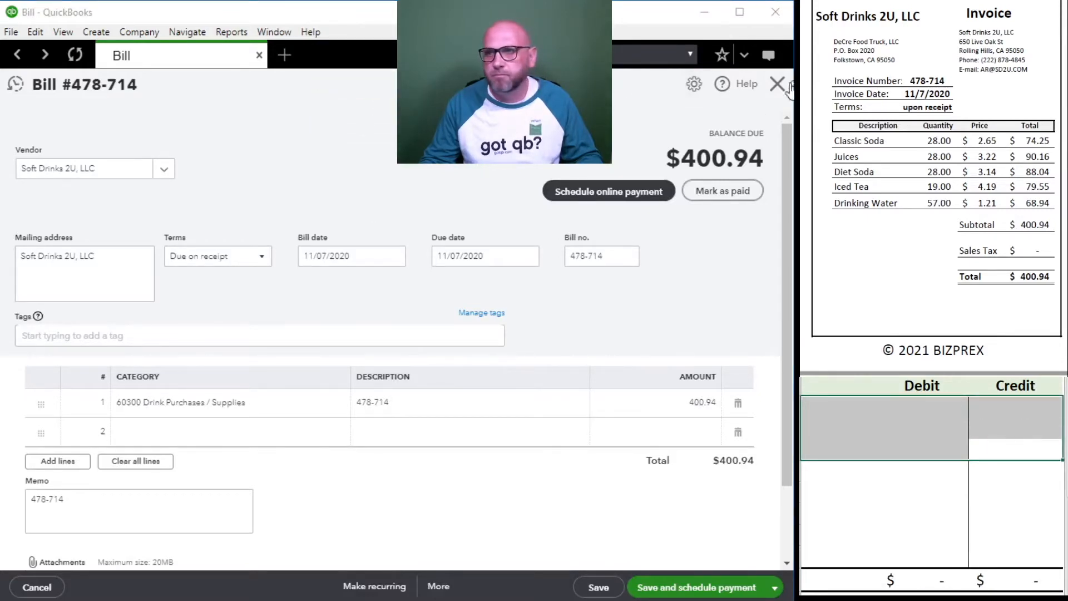
{"action": "left_click", "coordinate": [777, 84]}
Select the Soft Drinks 2U, LLC bill 478-714 for payment from the 21100 Credit Card CF account, dated 11/07/2020
{"action": "scroll", "coordinate": [940, 192], "scroll_direction": "down", "scroll_amount": 6}
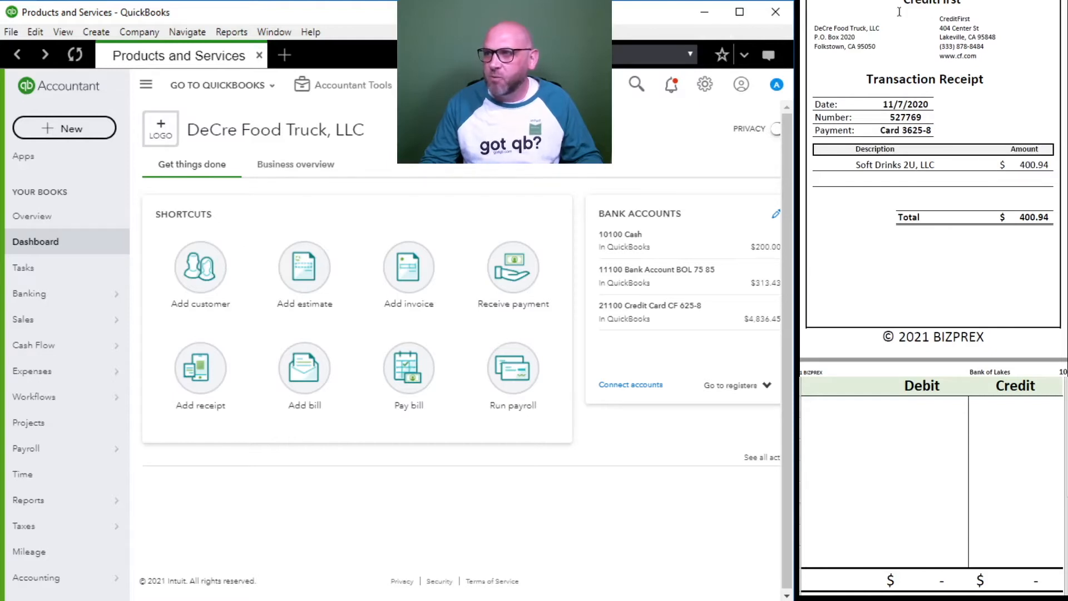
{"action": "left_click", "coordinate": [408, 370]}
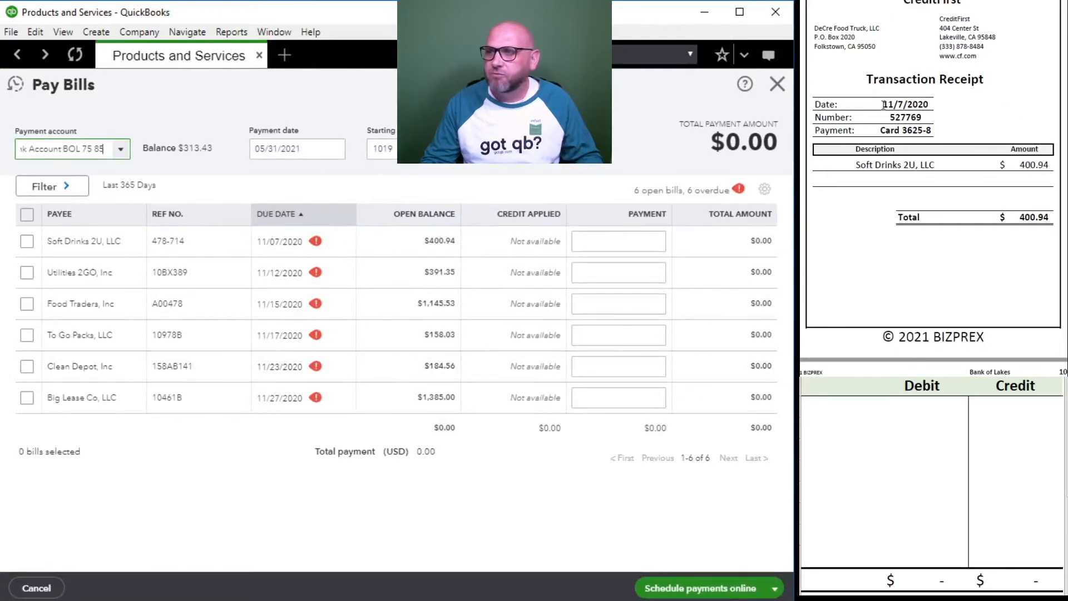
{"action": "left_click", "coordinate": [27, 241]}
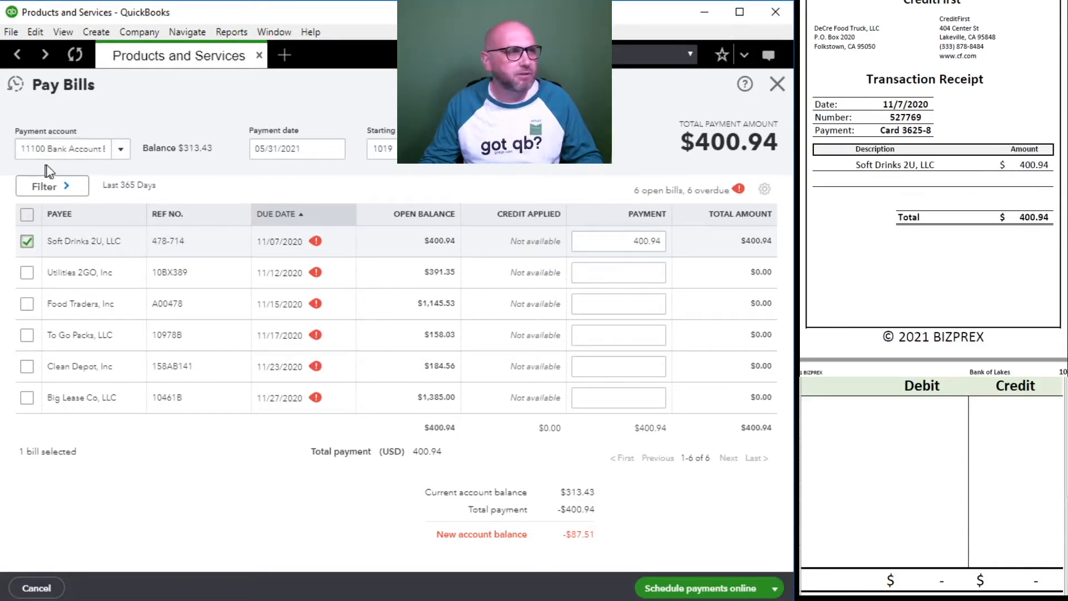
{"action": "left_click", "coordinate": [114, 151]}
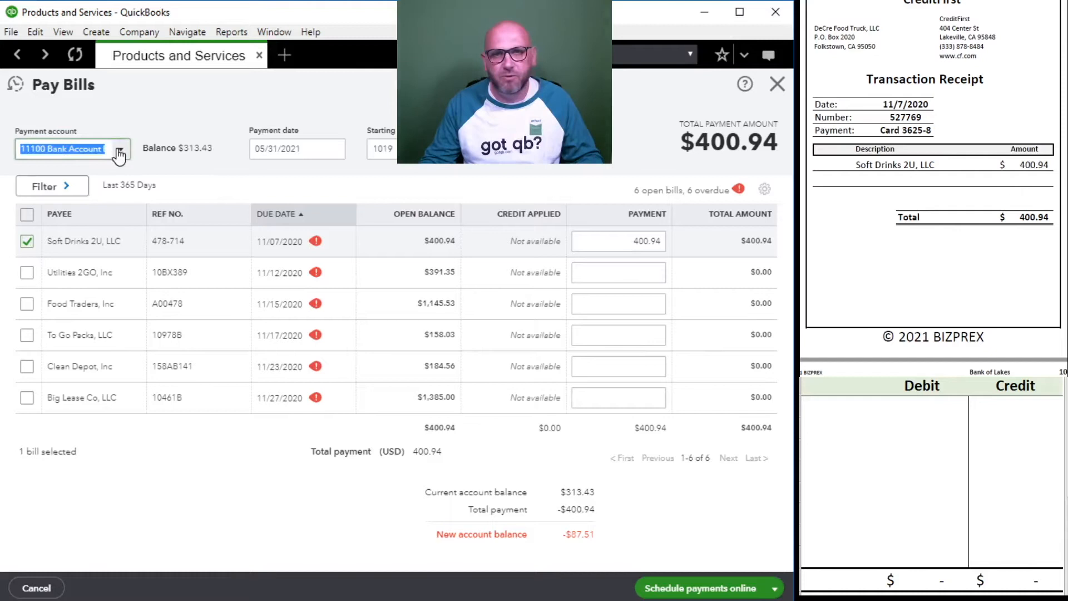
{"action": "left_click", "coordinate": [97, 246]}
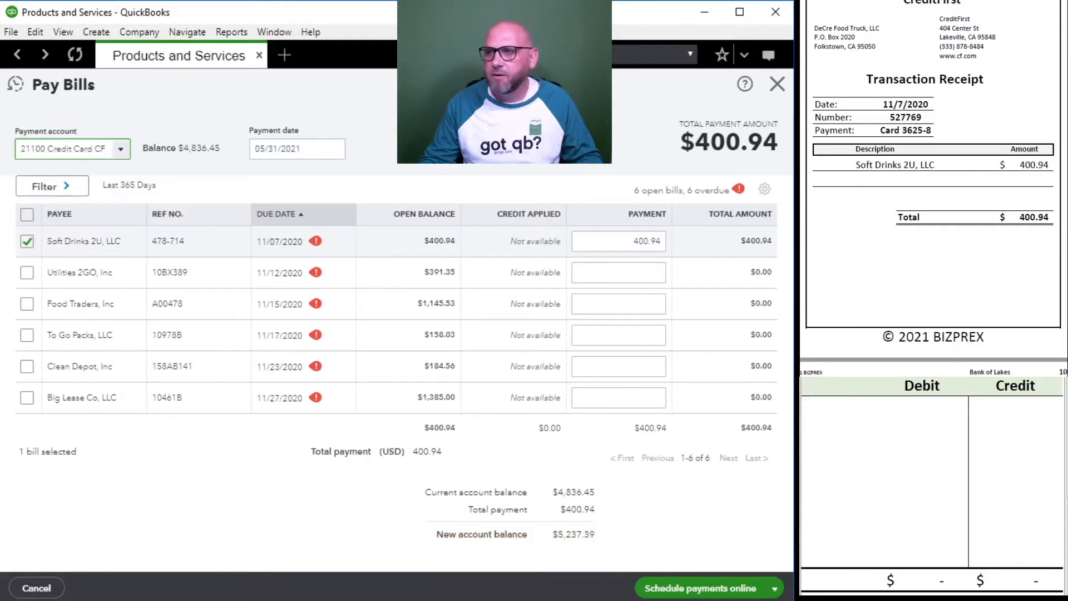
{"action": "left_click", "coordinate": [288, 149]}
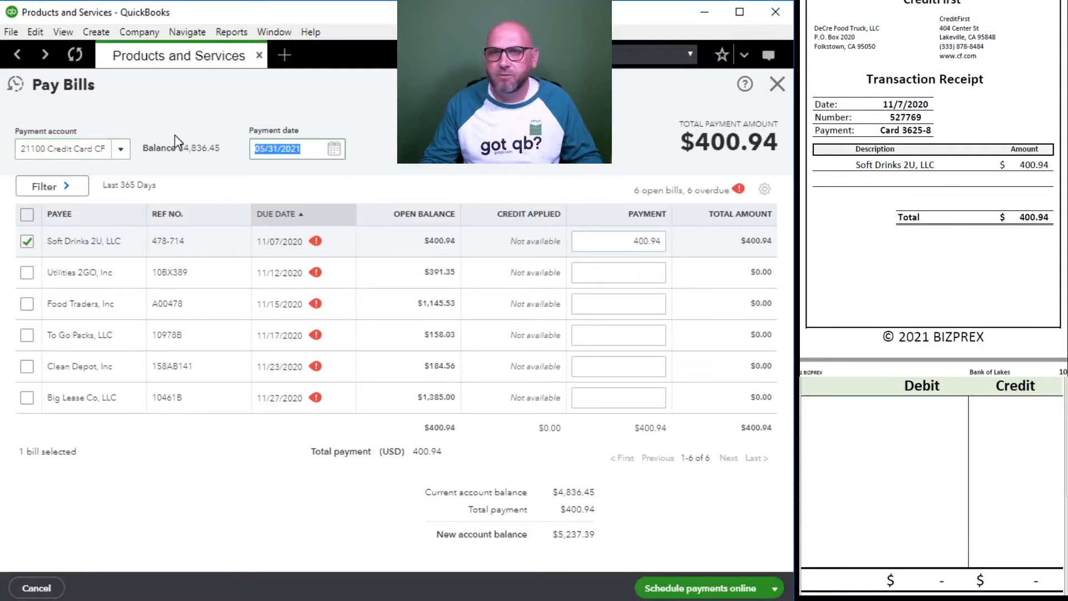
{"action": "type", "text": "11/"}
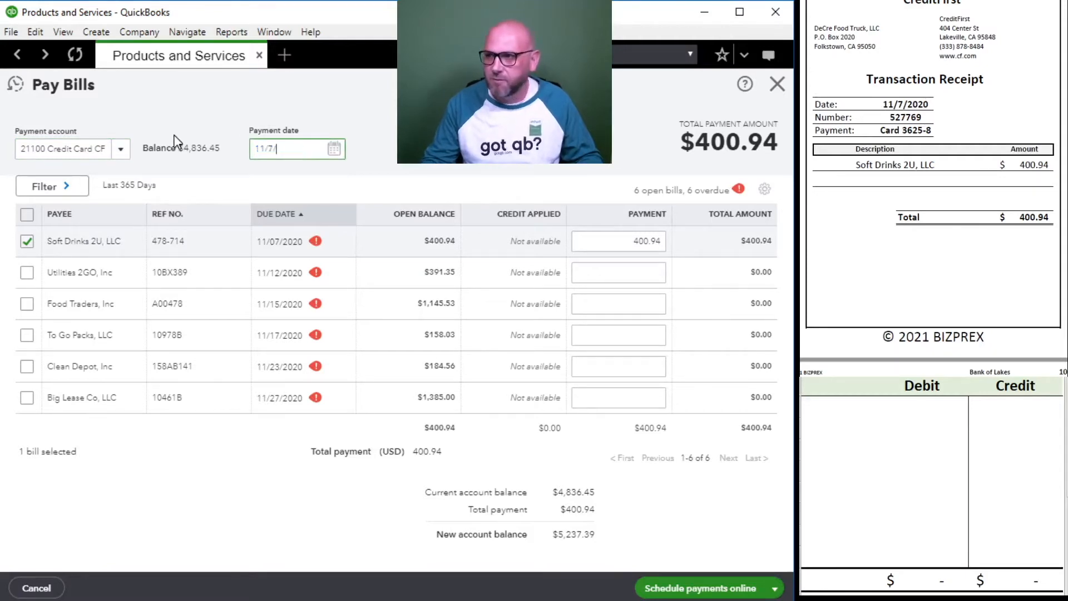
{"action": "key", "text": "Tab"}
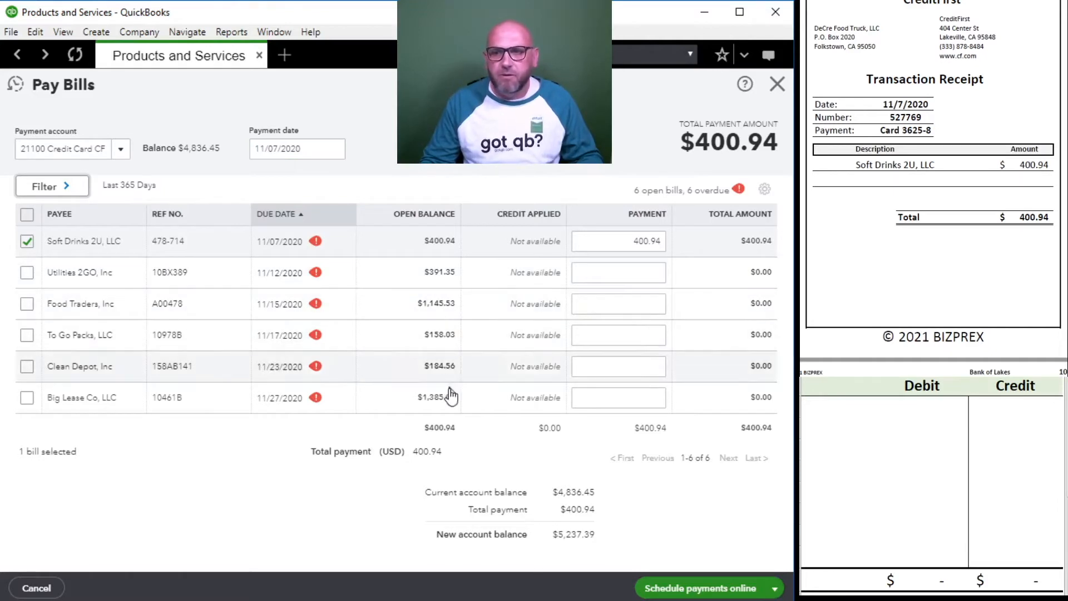
Enter a debit of 400.94 for account 20100 in the worksheet's first row for the bill payment
{"action": "left_click", "coordinate": [832, 423]}
{"action": "left_click", "coordinate": [828, 411]}
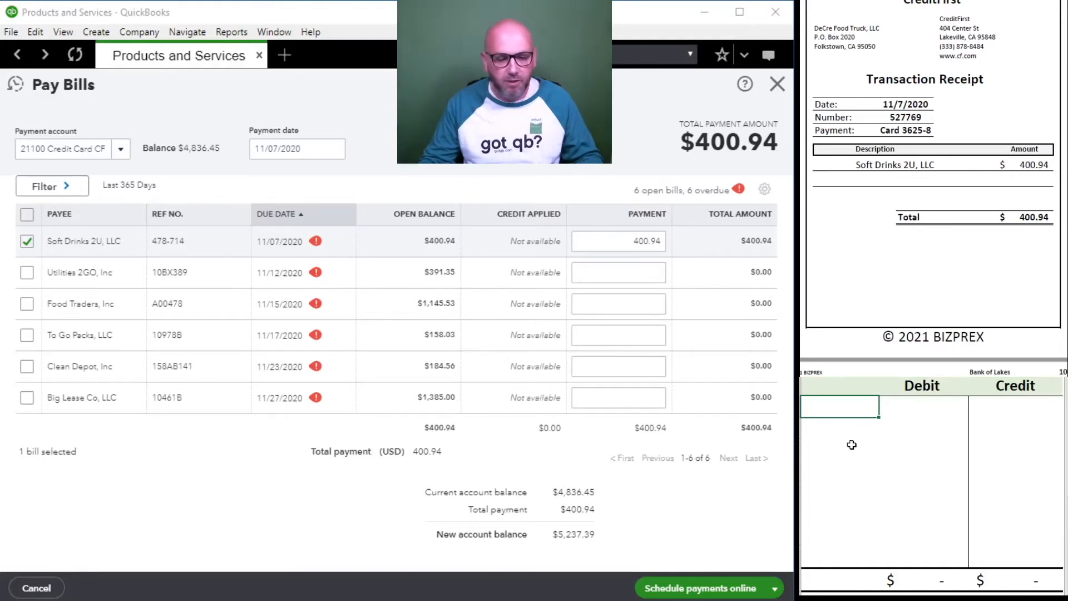
{"action": "type", "text": "20100"}
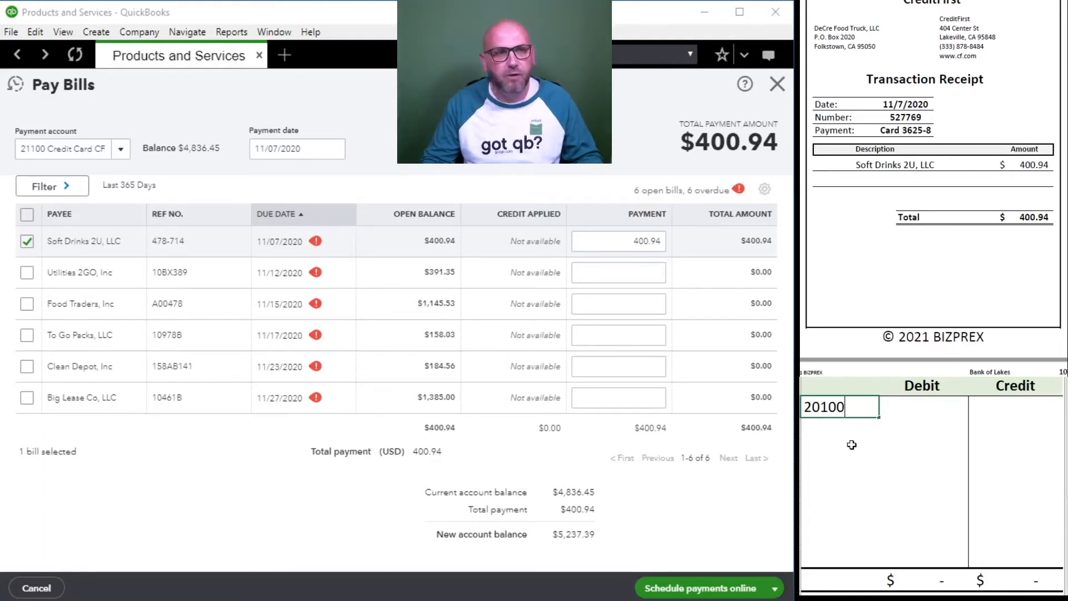
{"action": "key", "text": "Tab"}
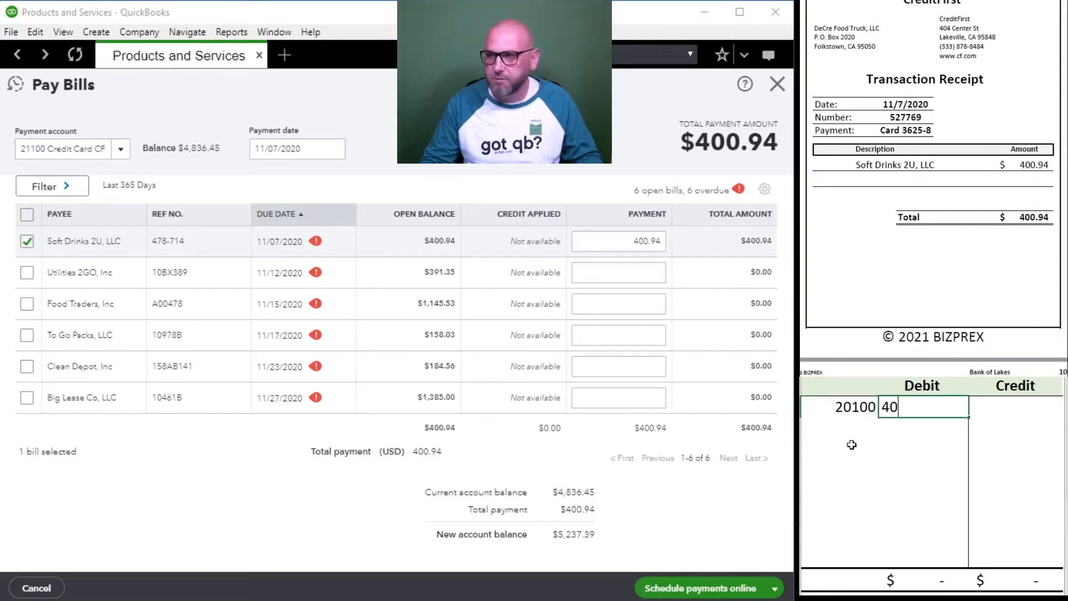
{"action": "key", "text": "Return"}
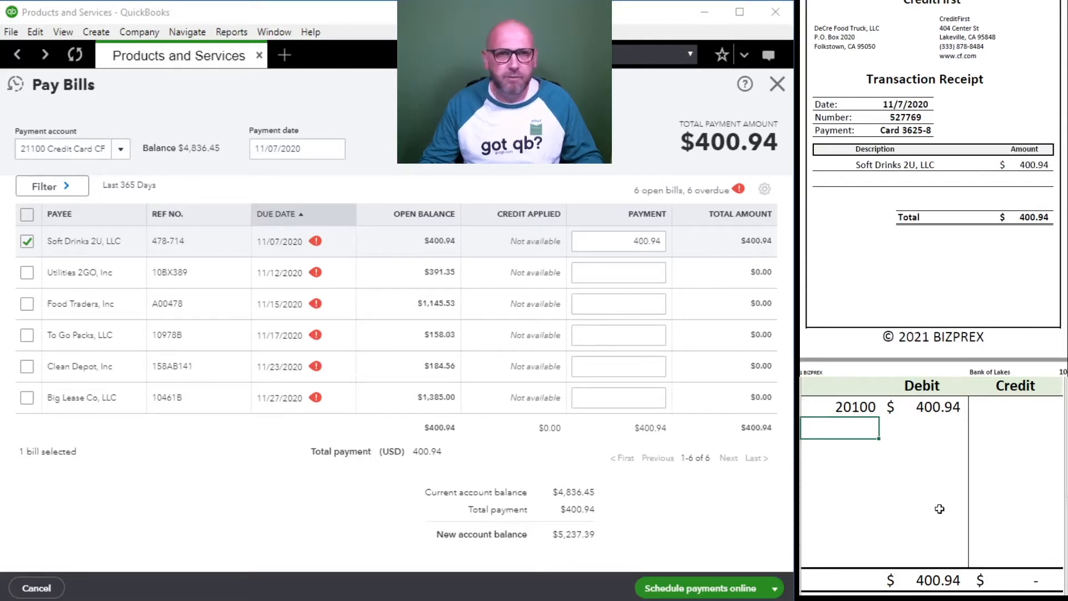
Enter a credit of 400.94 for account 21100 in the worksheet's second row for the bill payment
{"action": "type", "text": "21100"}
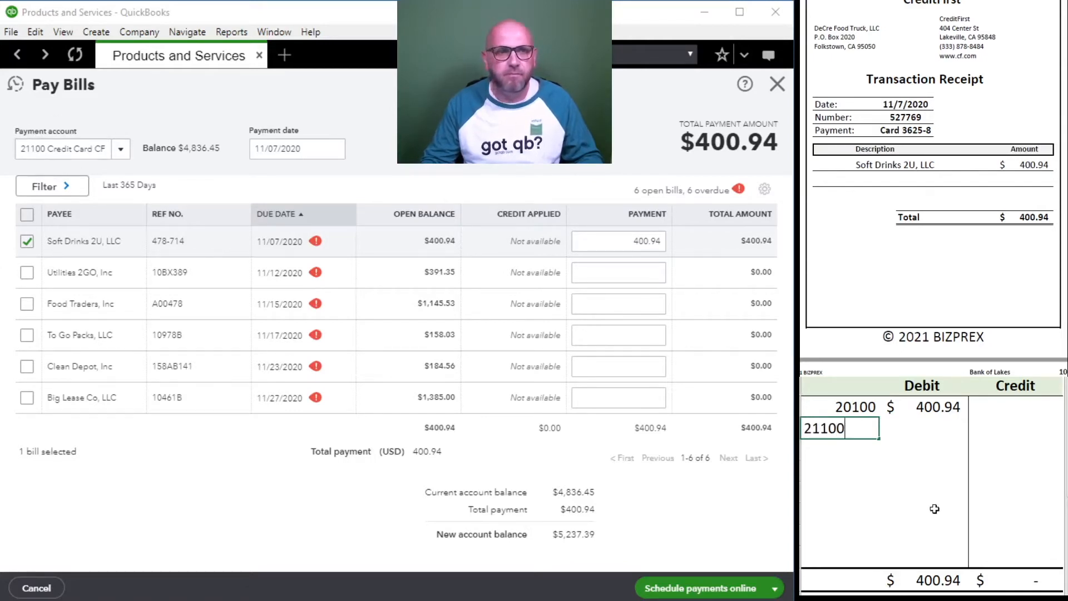
{"action": "key", "text": "Tab"}
{"action": "key", "text": "Tab"}
{"action": "type", "text": "400"}
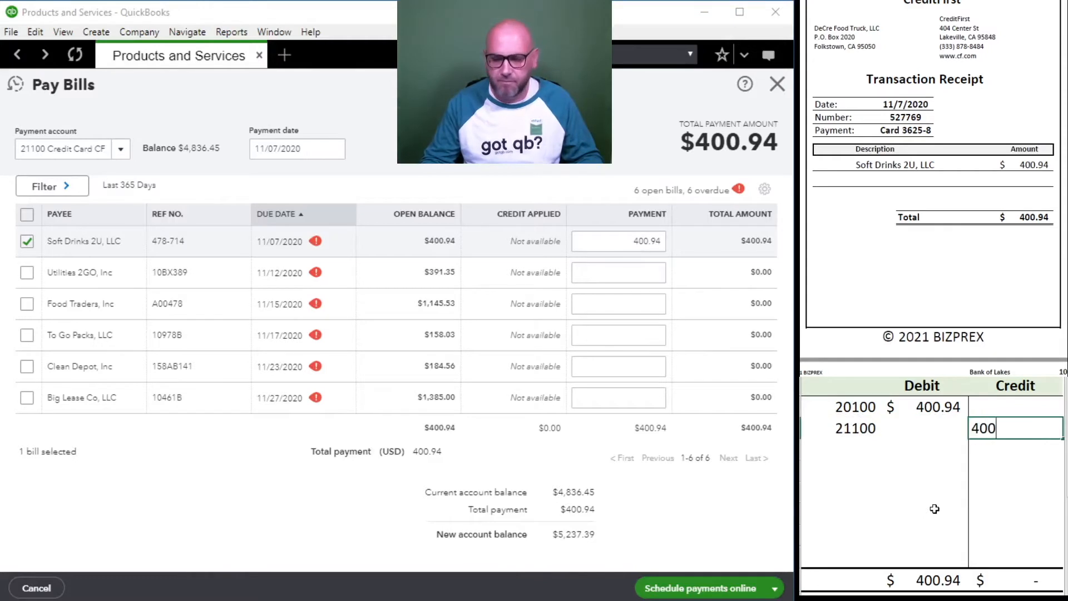
{"action": "key", "text": "BackSpace"}
{"action": "type", "text": ".94"}
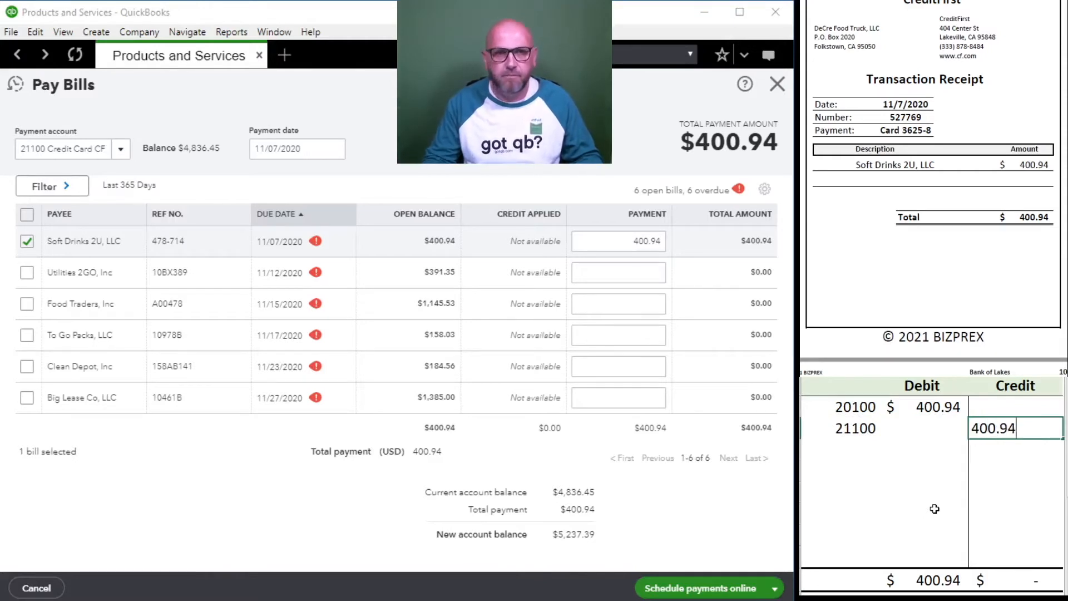
{"action": "key", "text": "Return"}
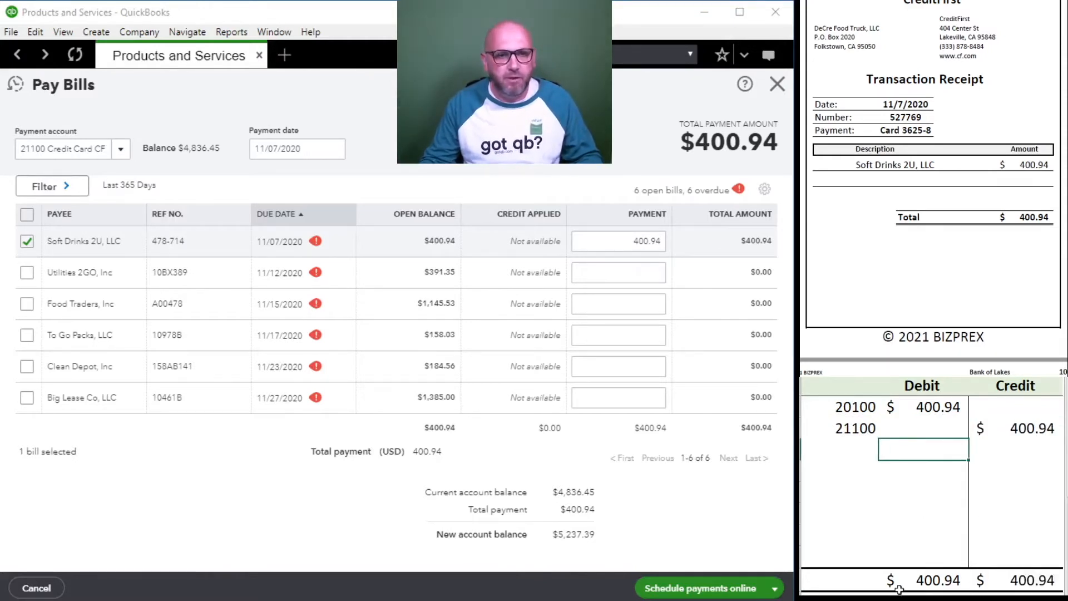
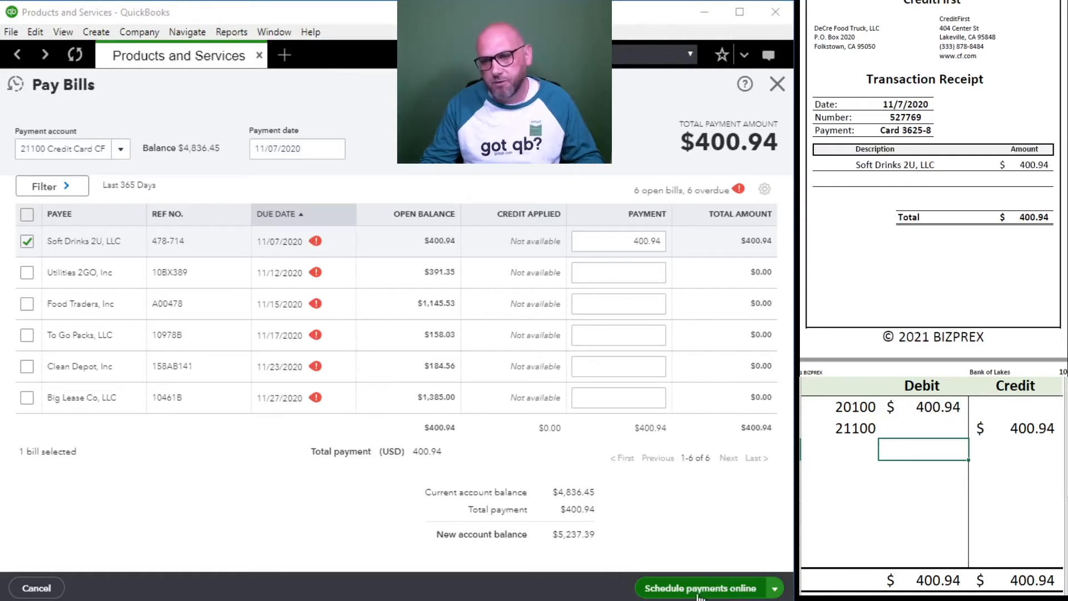
Save and close the soft drinks bill payment without scheduling it online, and clear its debit and credit rows from the worksheet
{"action": "left_click", "coordinate": [779, 594]}
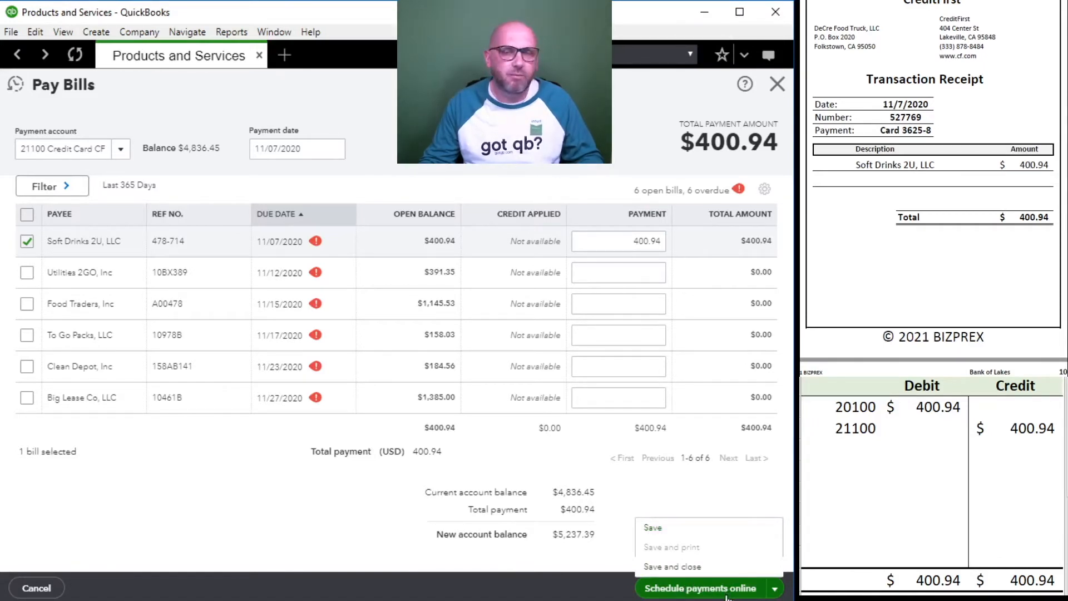
{"action": "left_click", "coordinate": [696, 566]}
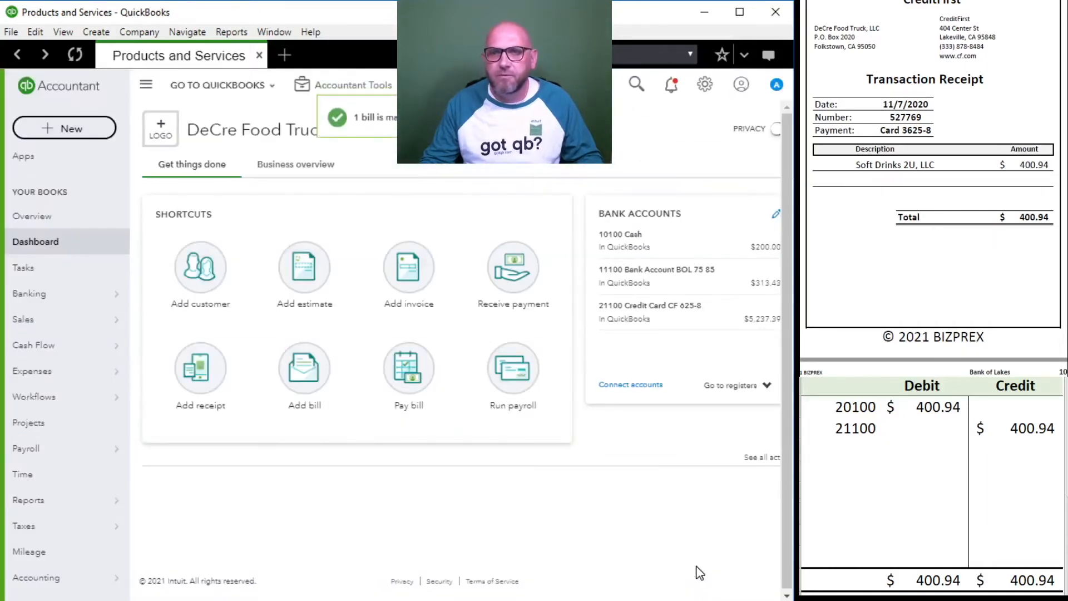
{"action": "left_click", "coordinate": [963, 462]}
{"action": "left_click_drag", "start_coordinate": [1014, 429], "coordinate": [863, 412]}
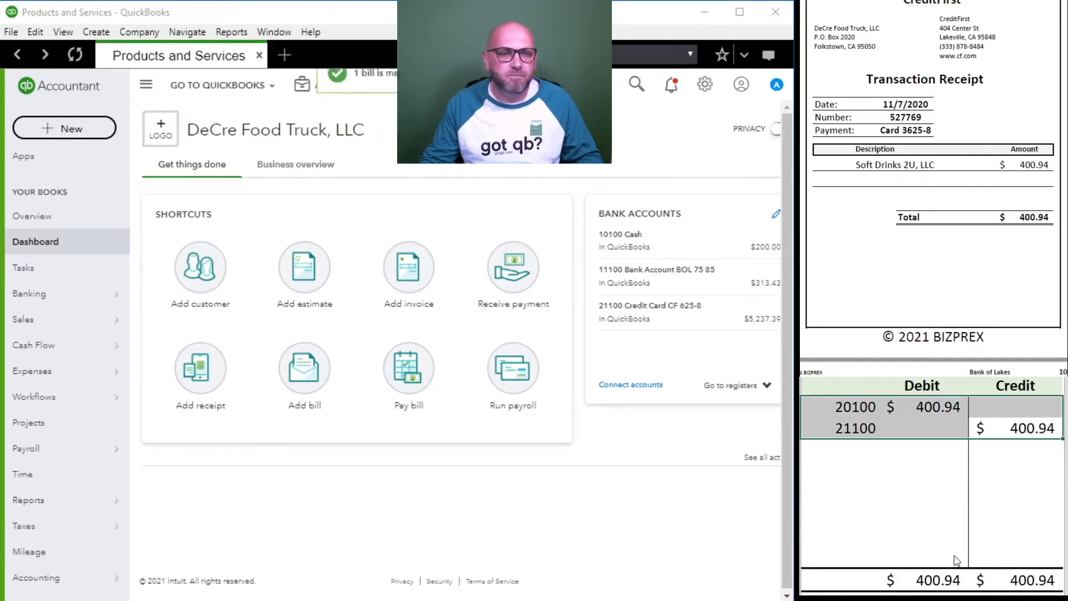
{"action": "key", "text": "Delete"}
Look through the source documents for the Utilities 2Go check and the blank check form
{"action": "scroll", "coordinate": [916, 233], "scroll_direction": "down", "scroll_amount": 5}
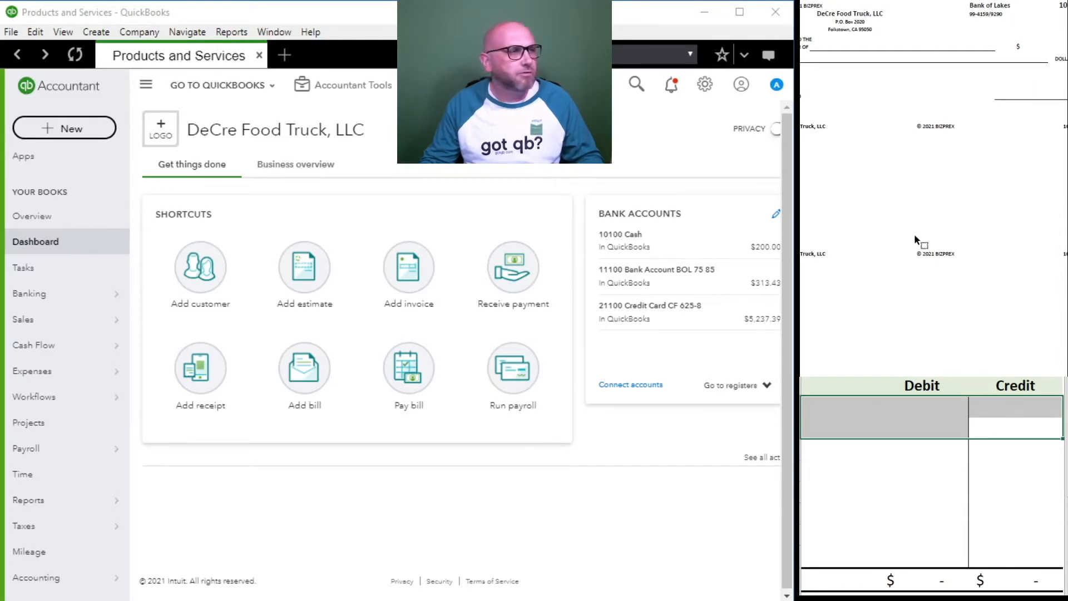
{"action": "scroll", "coordinate": [913, 234], "scroll_direction": "down", "scroll_amount": 3}
{"action": "scroll", "coordinate": [915, 235], "scroll_direction": "down", "scroll_amount": 5}
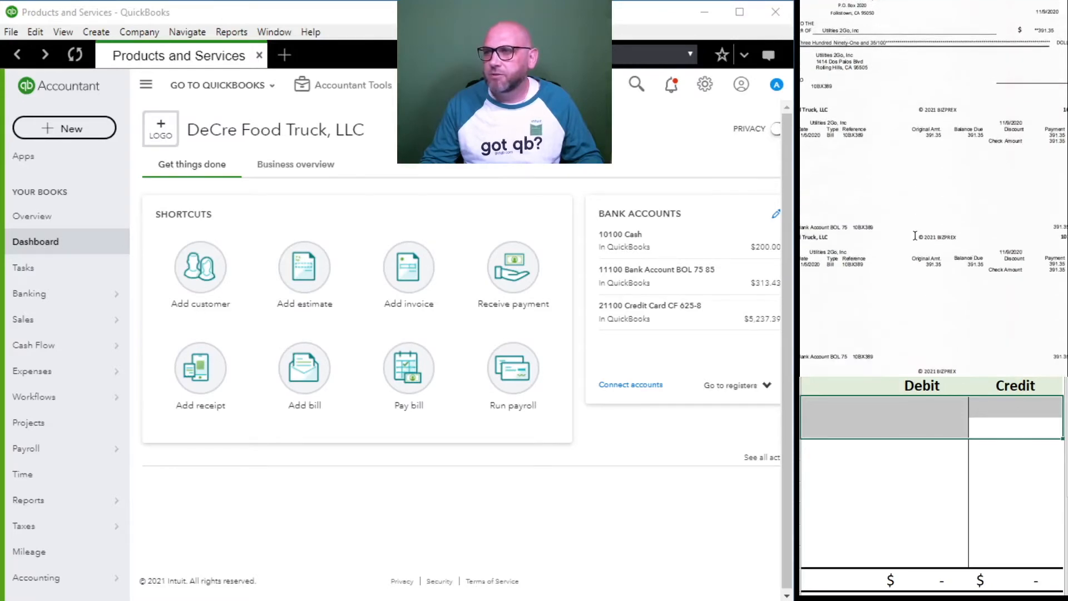
{"action": "scroll", "coordinate": [915, 235], "scroll_direction": "down", "scroll_amount": 5}
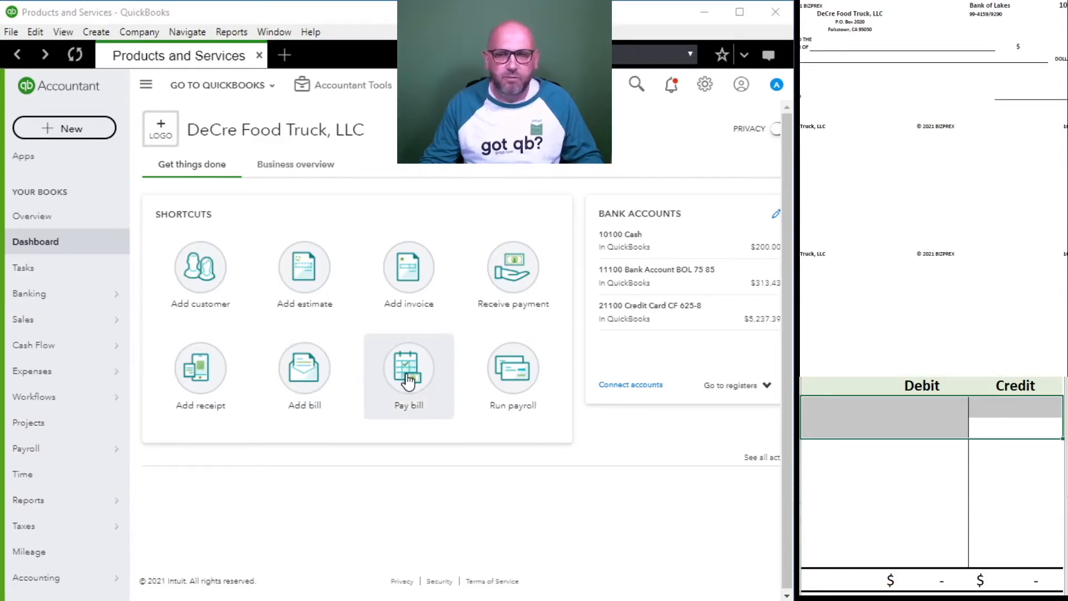
Select the Utilities 2GO, Inc bill for full payment from 11100 Bank Account BOL, with its check queued for printing
{"action": "left_click", "coordinate": [408, 380]}
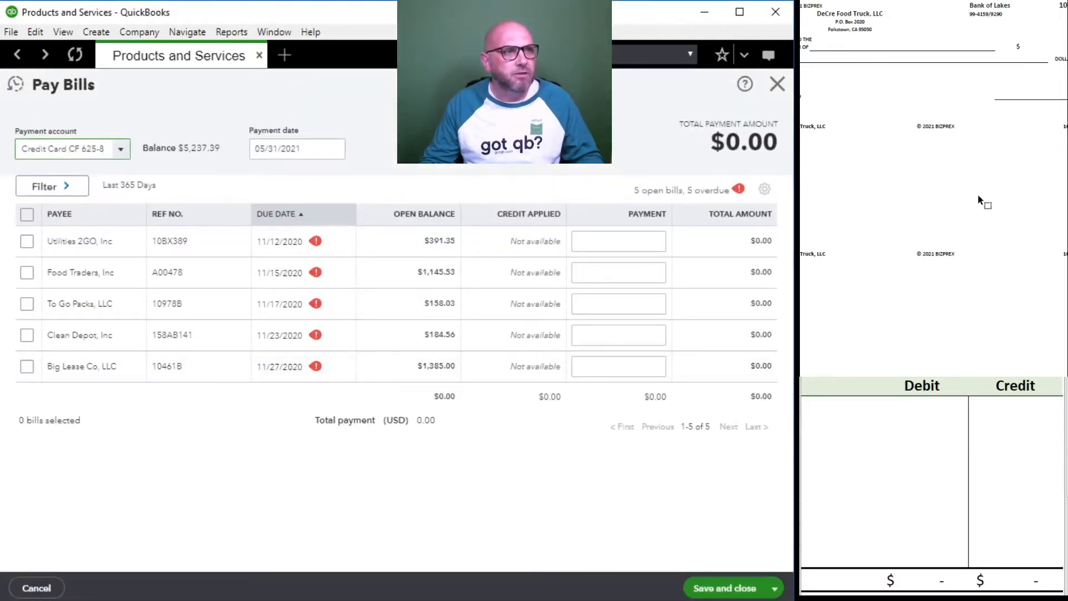
{"action": "key", "text": "alt+Tab"}
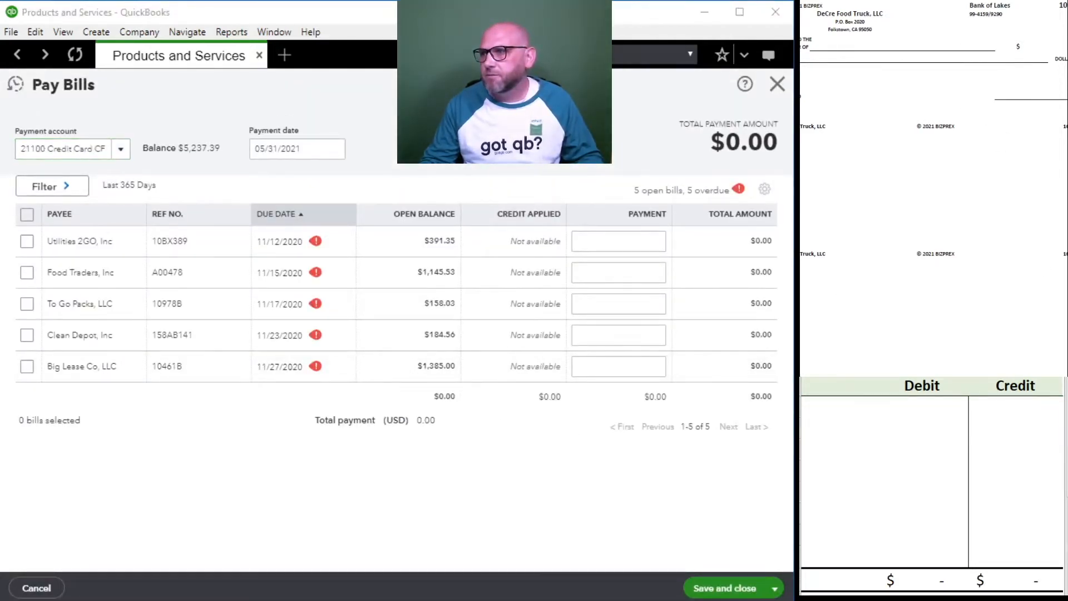
{"action": "scroll", "coordinate": [1020, 20], "scroll_direction": "down", "scroll_amount": 1}
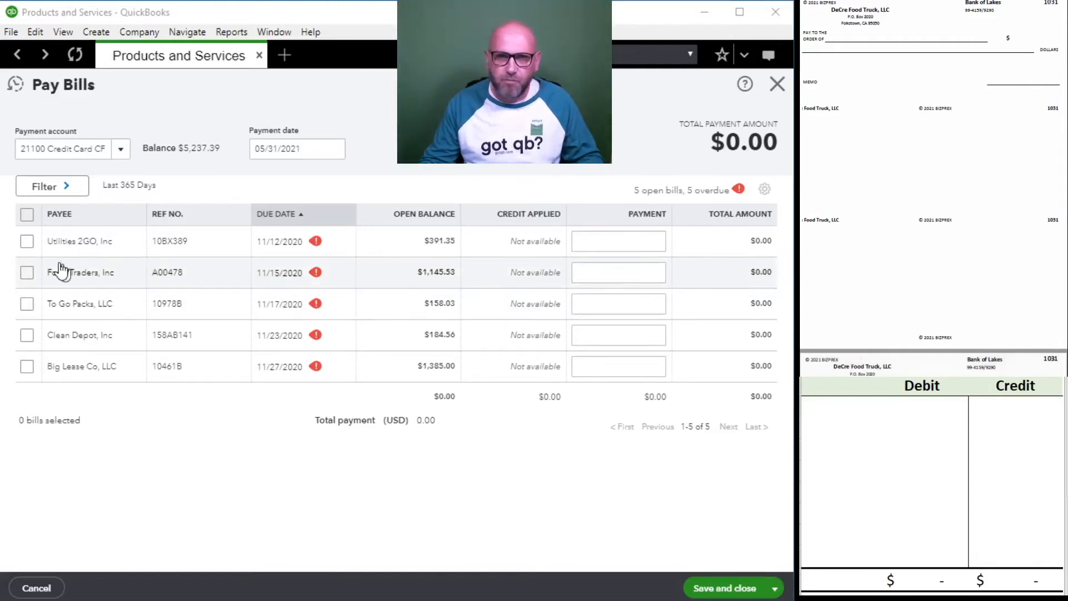
{"action": "left_click", "coordinate": [27, 243]}
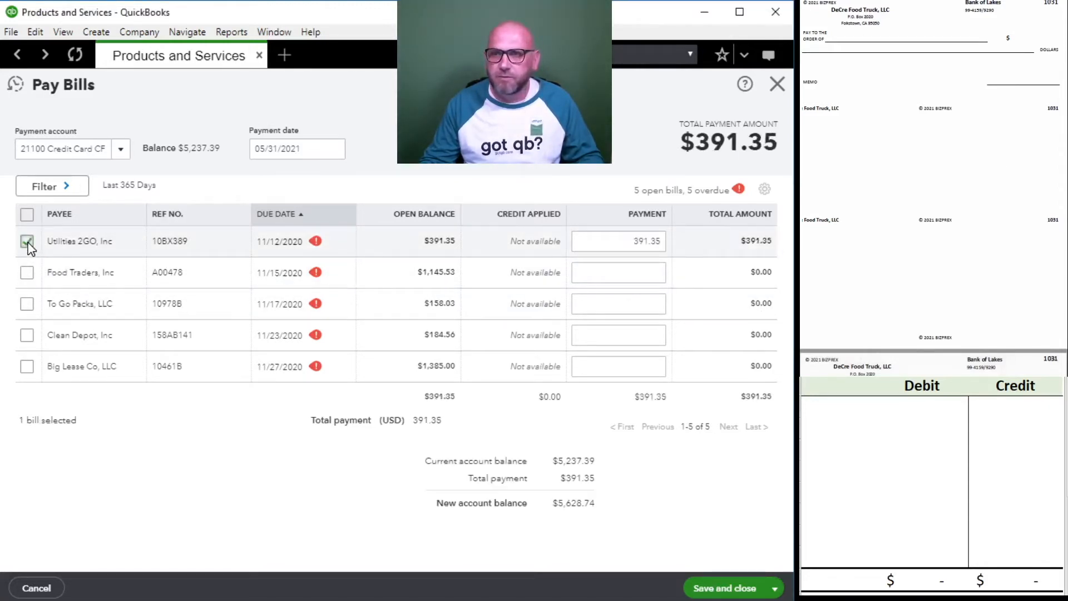
{"action": "left_click", "coordinate": [120, 153]}
{"action": "left_click", "coordinate": [119, 153]}
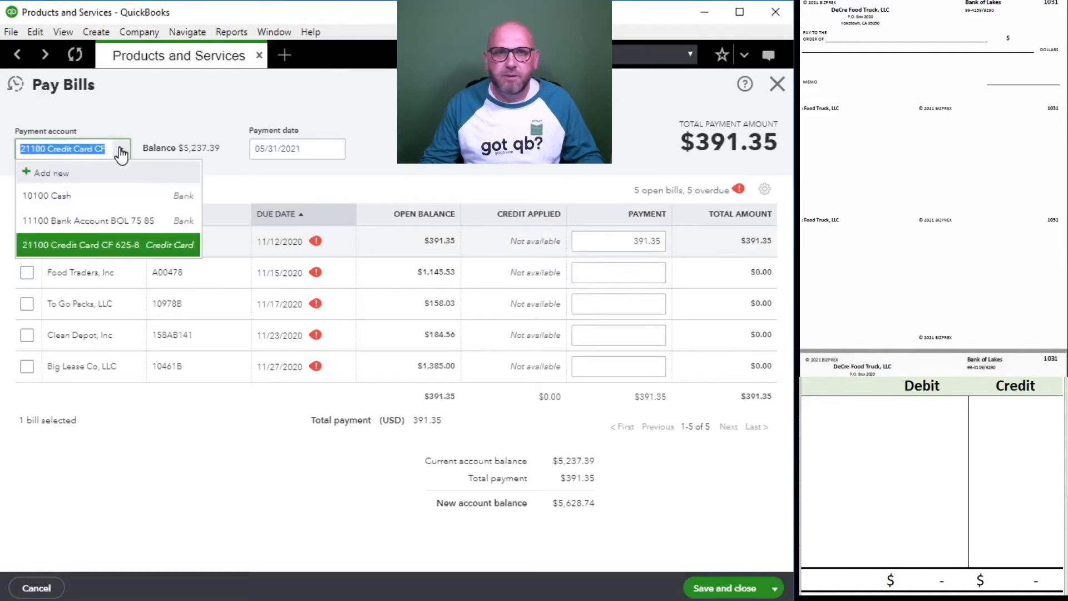
{"action": "left_click", "coordinate": [111, 218]}
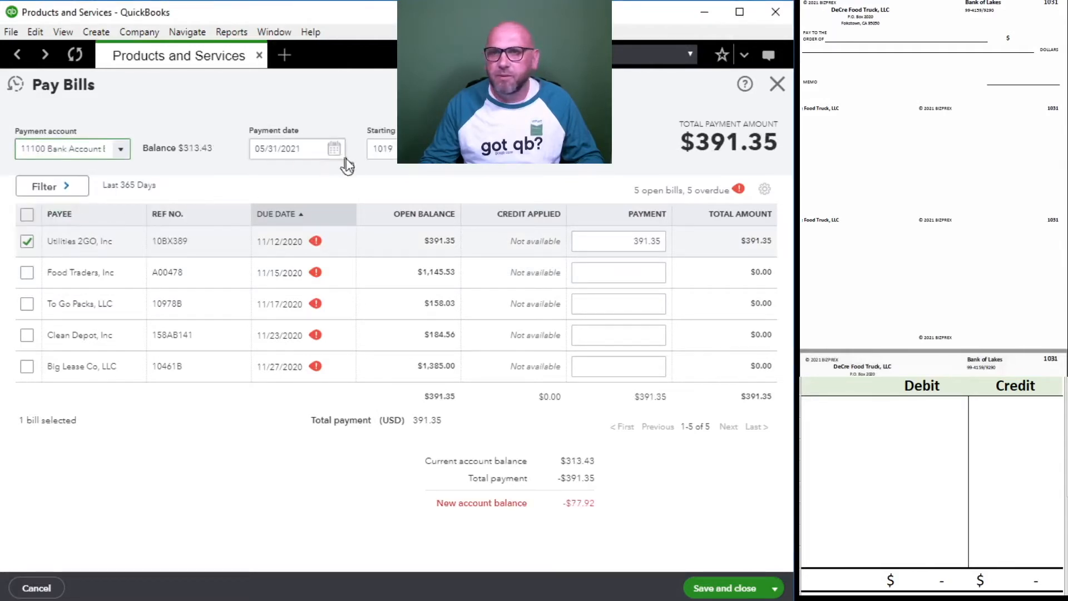
{"action": "left_click", "coordinate": [454, 150]}
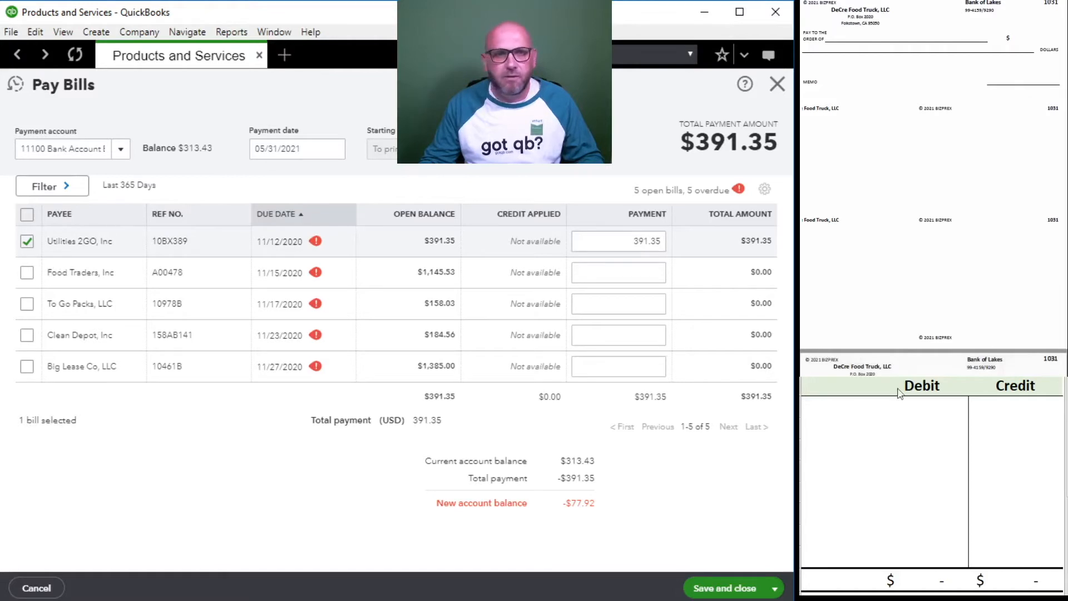
Enter a debit of 391.35 for account 20100 in the worksheet's first row for the utilities payment
{"action": "left_click", "coordinate": [882, 417]}
{"action": "left_click", "coordinate": [843, 408]}
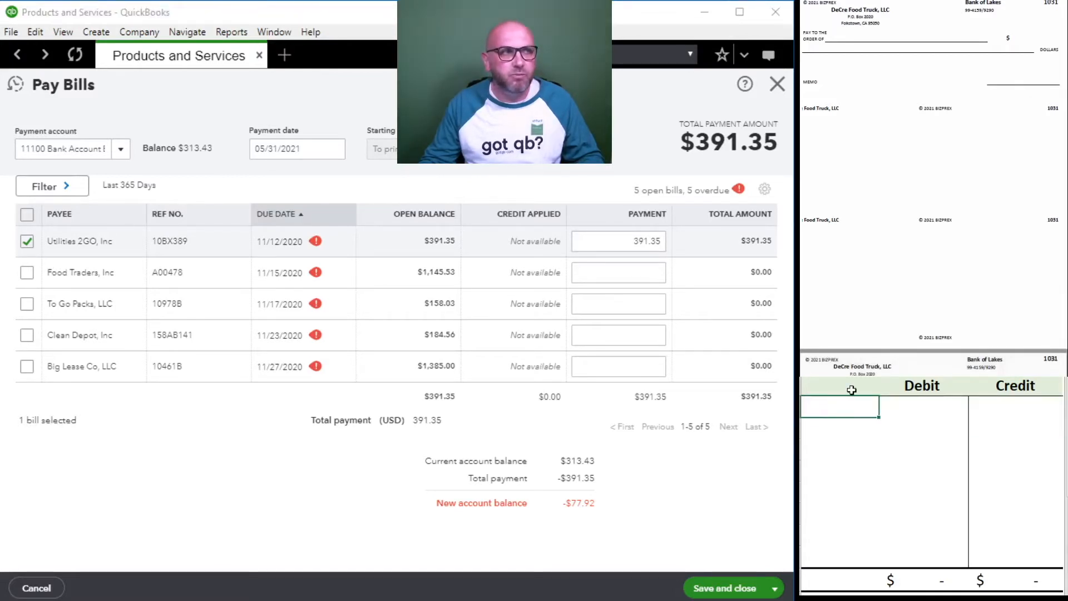
{"action": "type", "text": "20100"}
{"action": "key", "text": "Tab"}
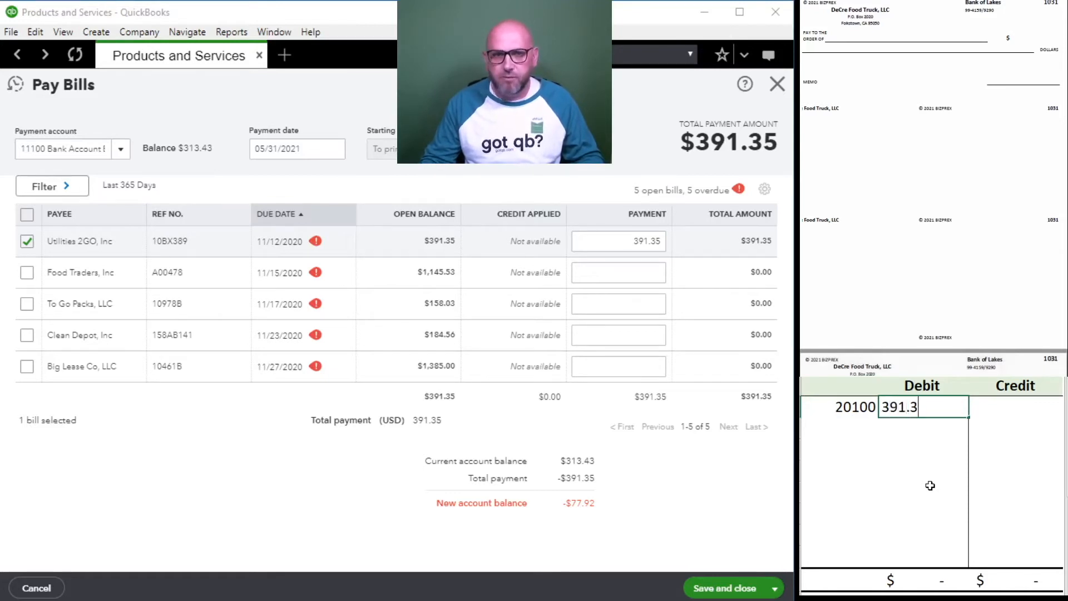
{"action": "key", "text": "Return"}
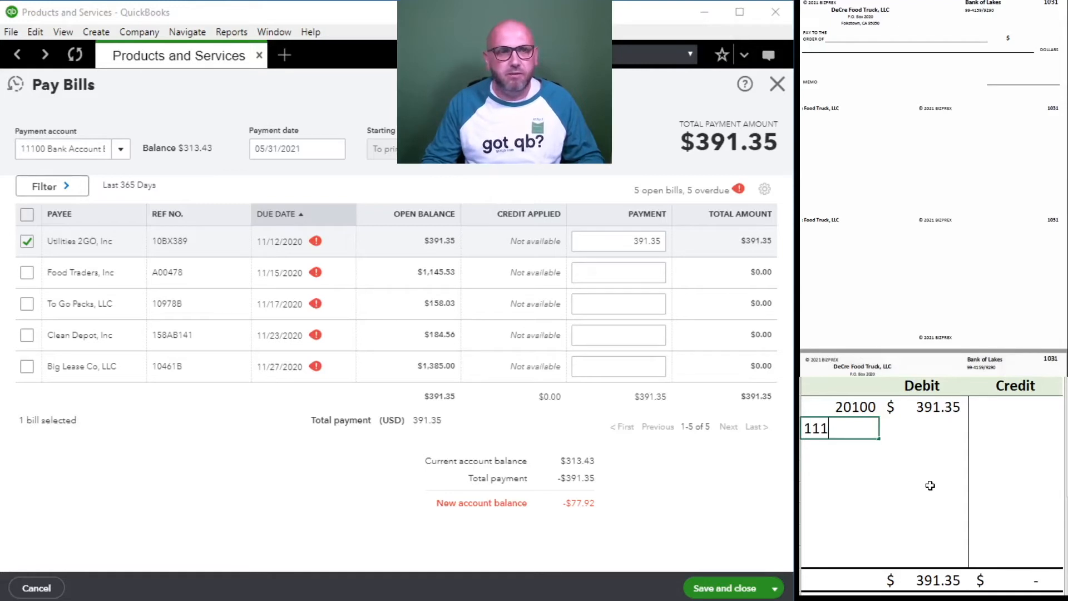
Enter a credit of 391.35 for account 11100 in the worksheet's second row for the utilities payment
{"action": "key", "text": "Tab"}
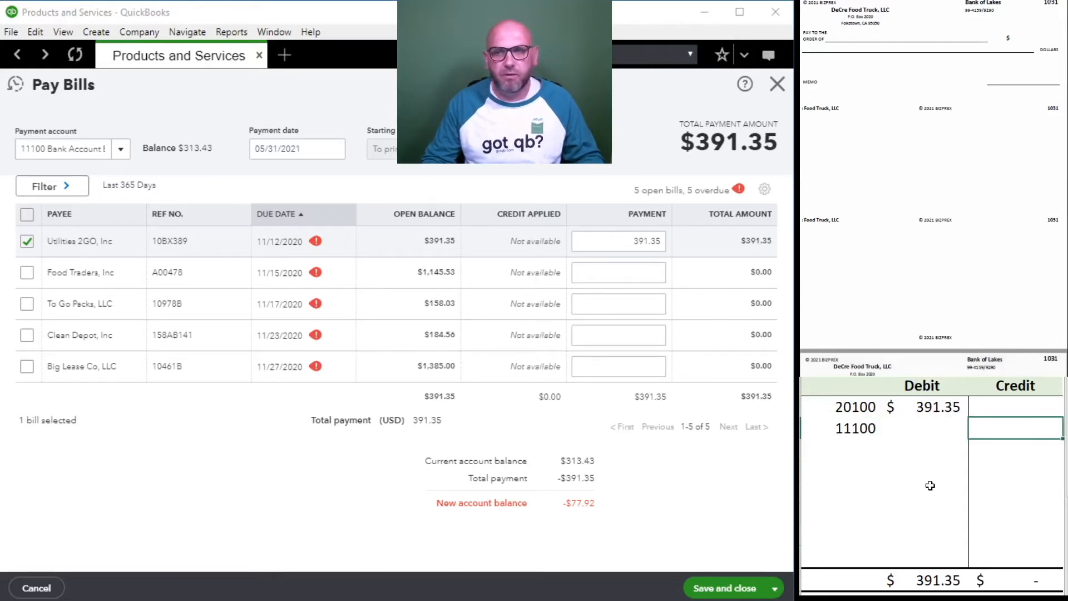
{"action": "type", "text": "391.35"}
{"action": "key", "text": "Return"}
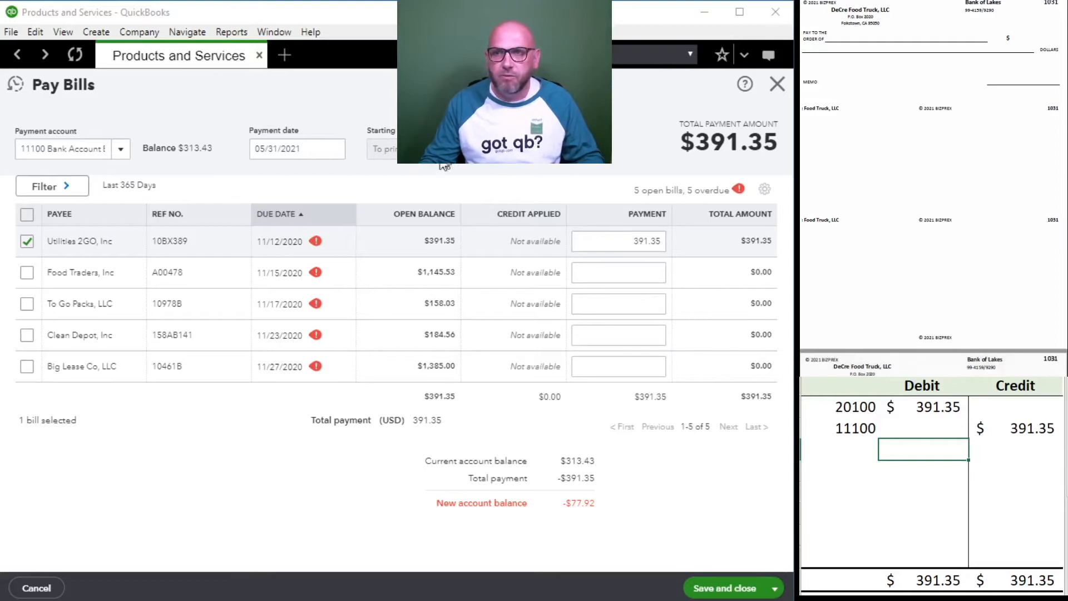
Save and close the Utilities 2GO bill payment, and open its check for printing from the expense transactions
{"action": "left_click", "coordinate": [730, 591]}
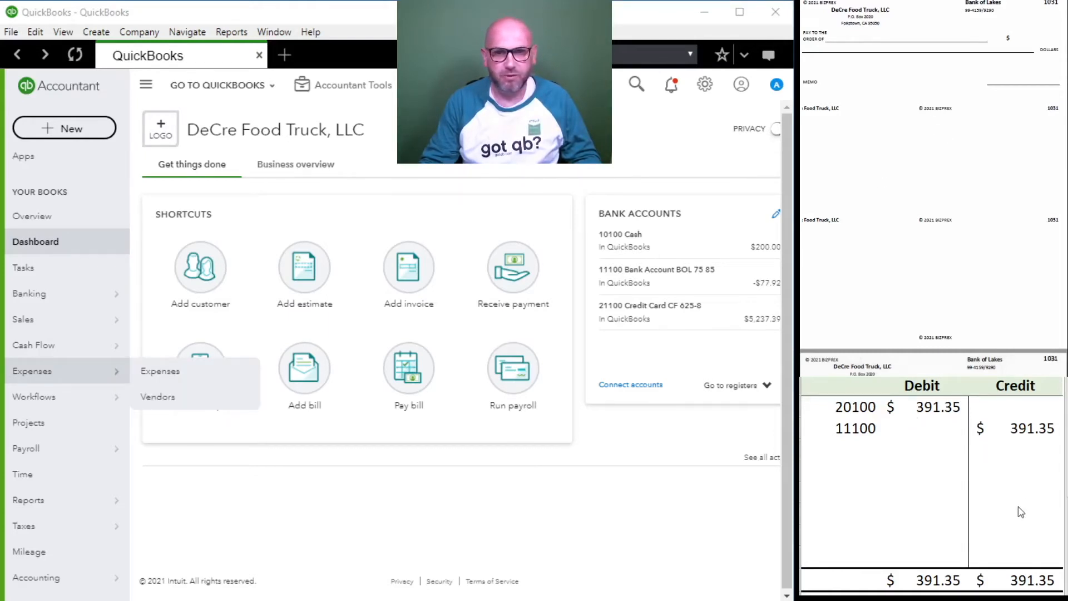
{"action": "mouse_move", "coordinate": [82, 514]}
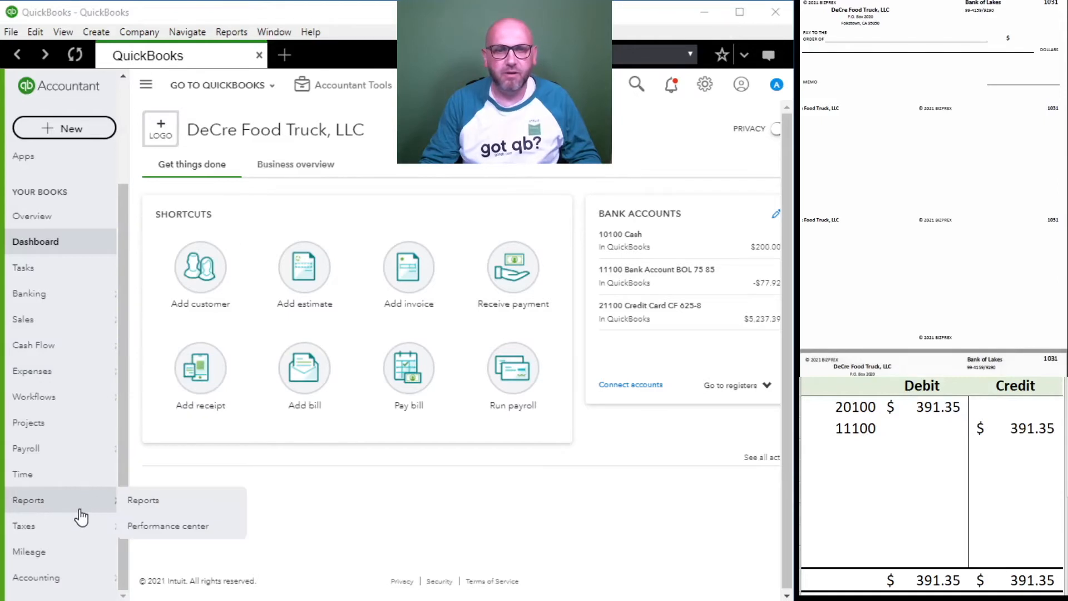
{"action": "left_click", "coordinate": [50, 379]}
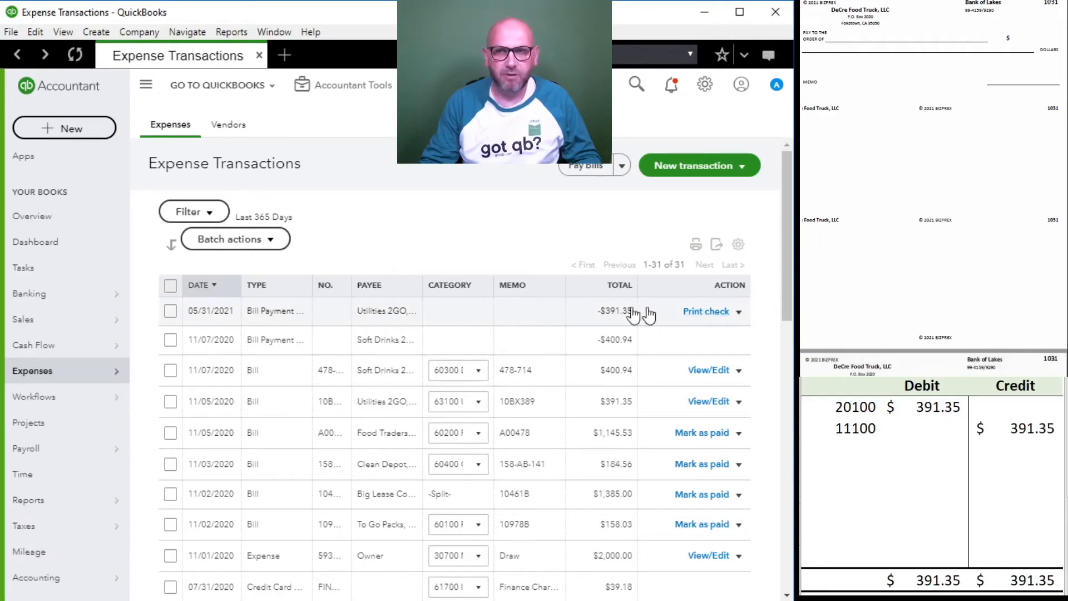
{"action": "left_click", "coordinate": [711, 313]}
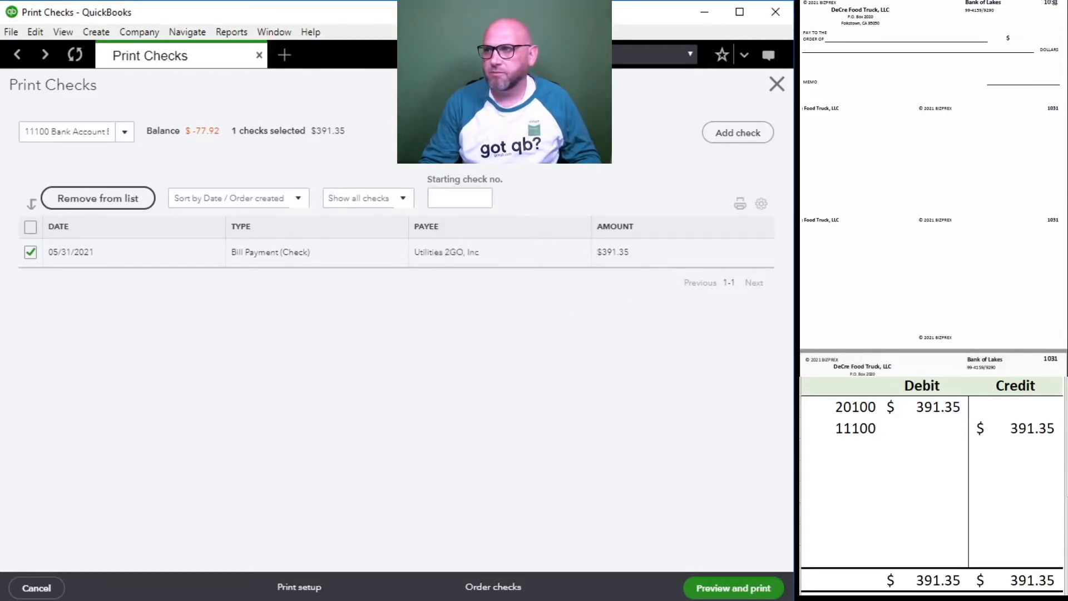
Preview the Utilities 2GO check with starting check number 1031, and record it as printed correctly
{"action": "left_click", "coordinate": [466, 200]}
{"action": "type", "text": "1031"}
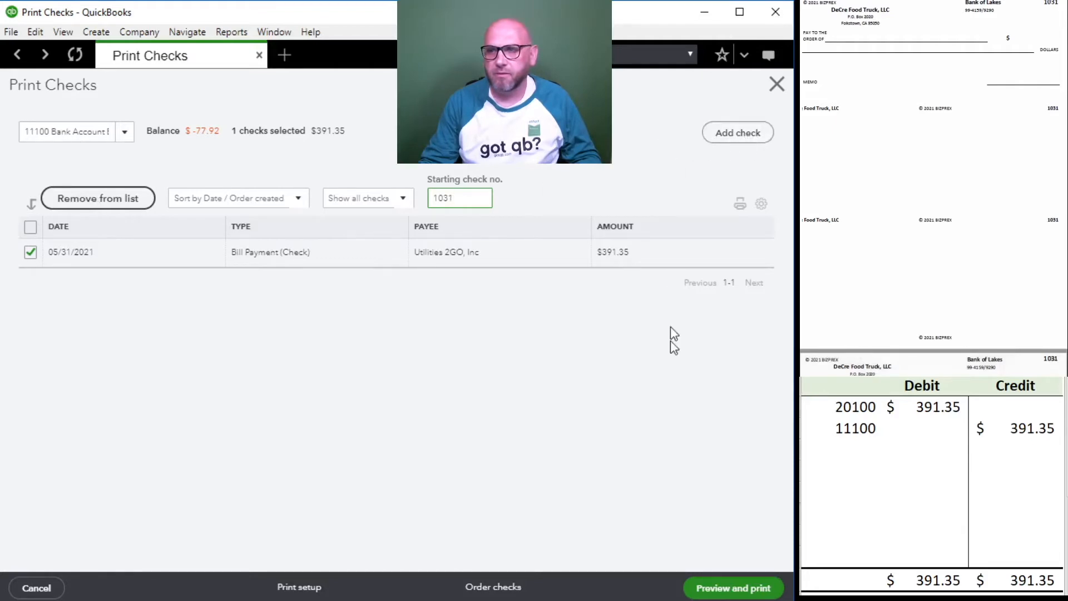
{"action": "left_click", "coordinate": [724, 588]}
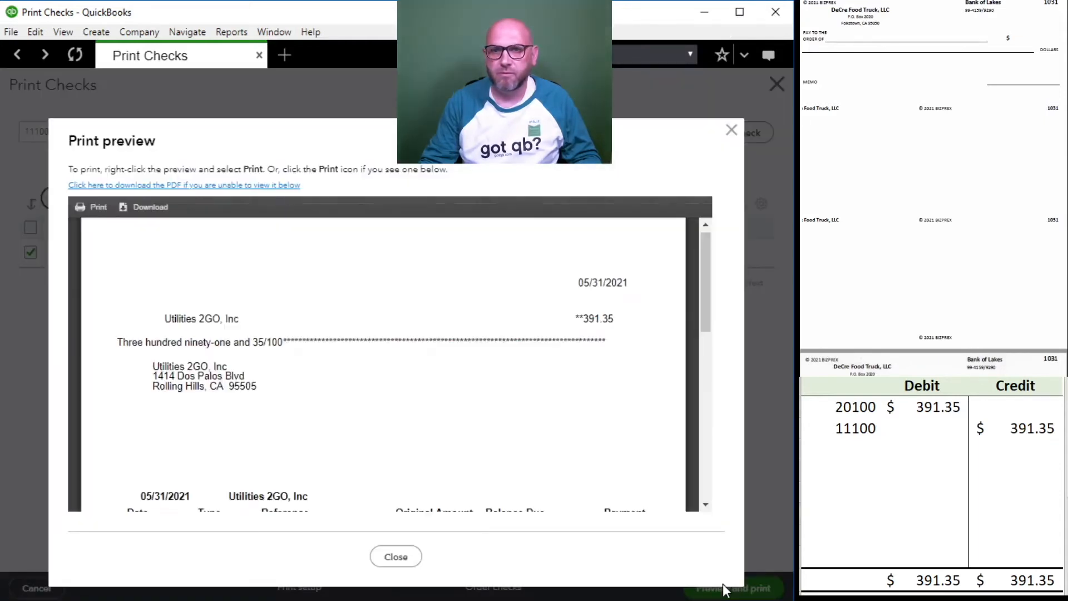
{"action": "scroll", "coordinate": [408, 384], "scroll_direction": "down", "scroll_amount": 5}
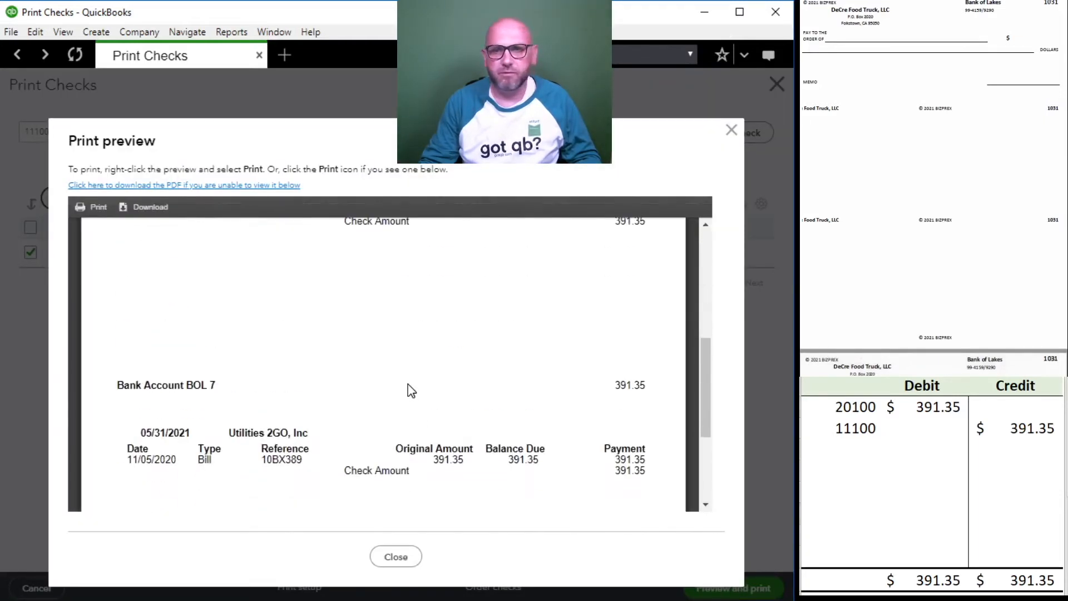
{"action": "scroll", "coordinate": [409, 384], "scroll_direction": "up", "scroll_amount": 4}
{"action": "scroll", "coordinate": [410, 390], "scroll_direction": "down", "scroll_amount": 5}
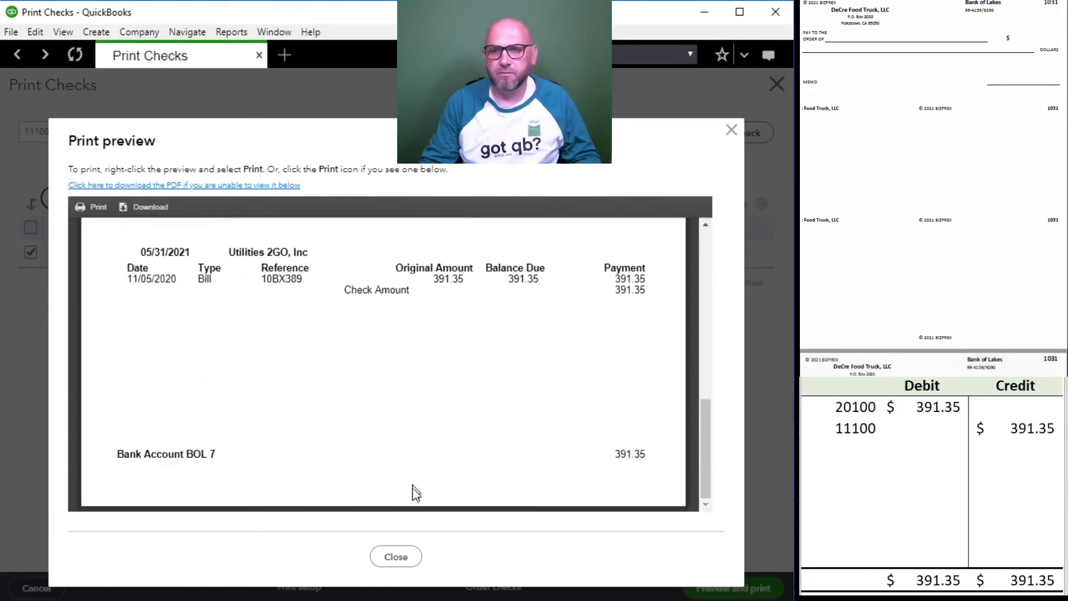
{"action": "left_click", "coordinate": [394, 557]}
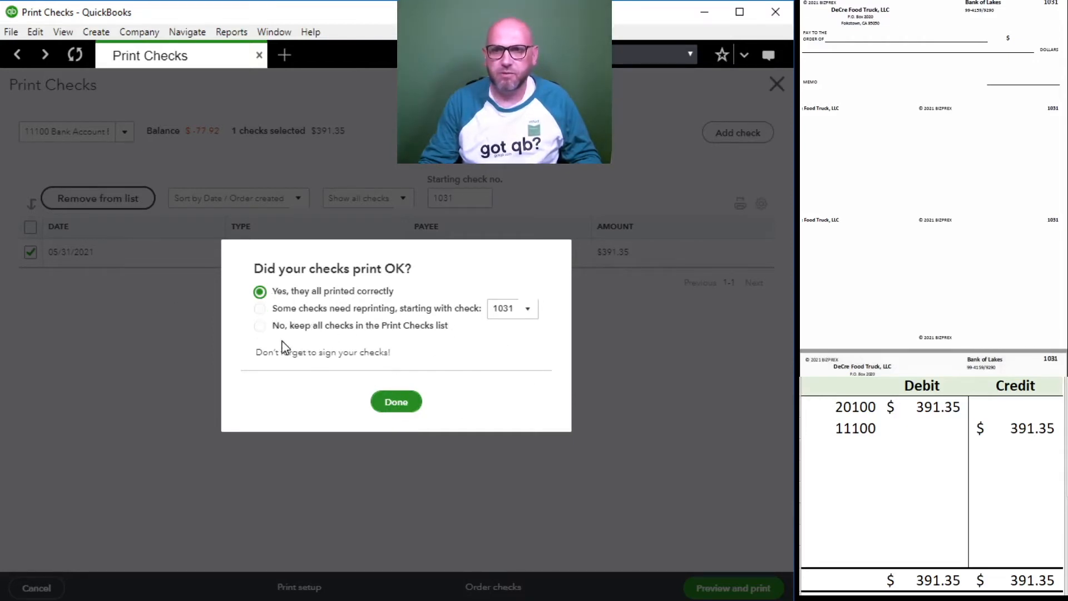
{"action": "left_click", "coordinate": [395, 403]}
Review the completed Utilities 2GO check in the source documents, and leave check printing for the dashboard
{"action": "scroll", "coordinate": [918, 111], "scroll_direction": "down", "scroll_amount": 4}
{"action": "scroll", "coordinate": [919, 112], "scroll_direction": "down", "scroll_amount": 3}
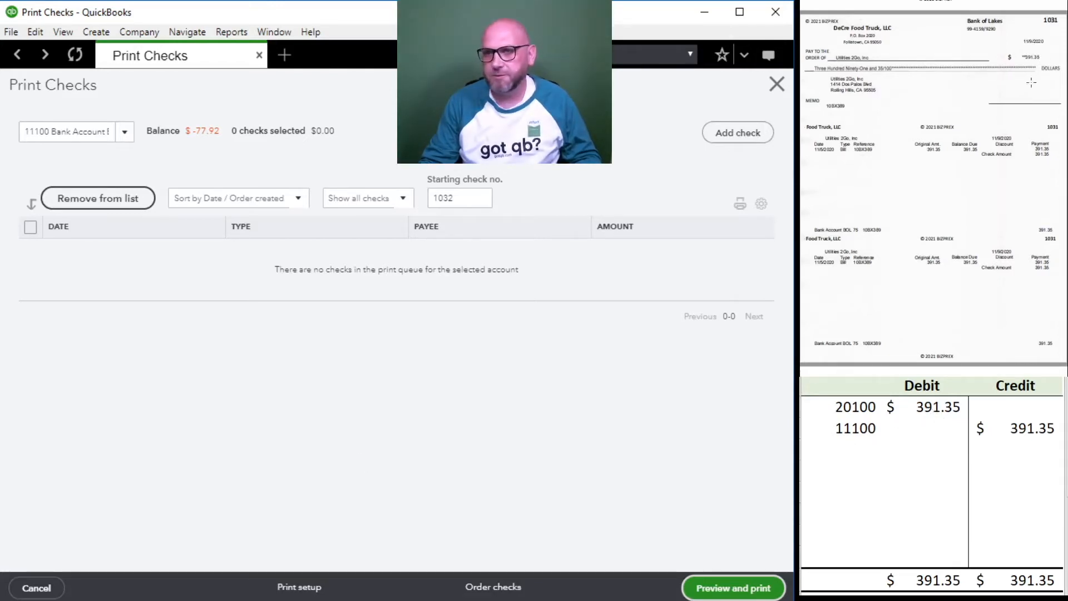
{"action": "left_click", "coordinate": [776, 84]}
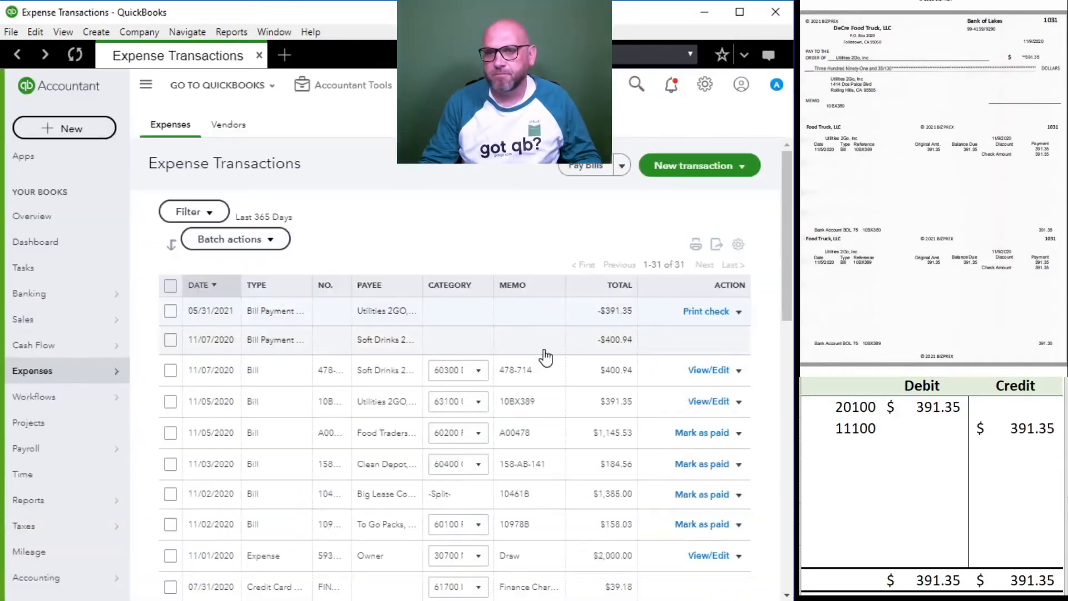
{"action": "left_click", "coordinate": [57, 253]}
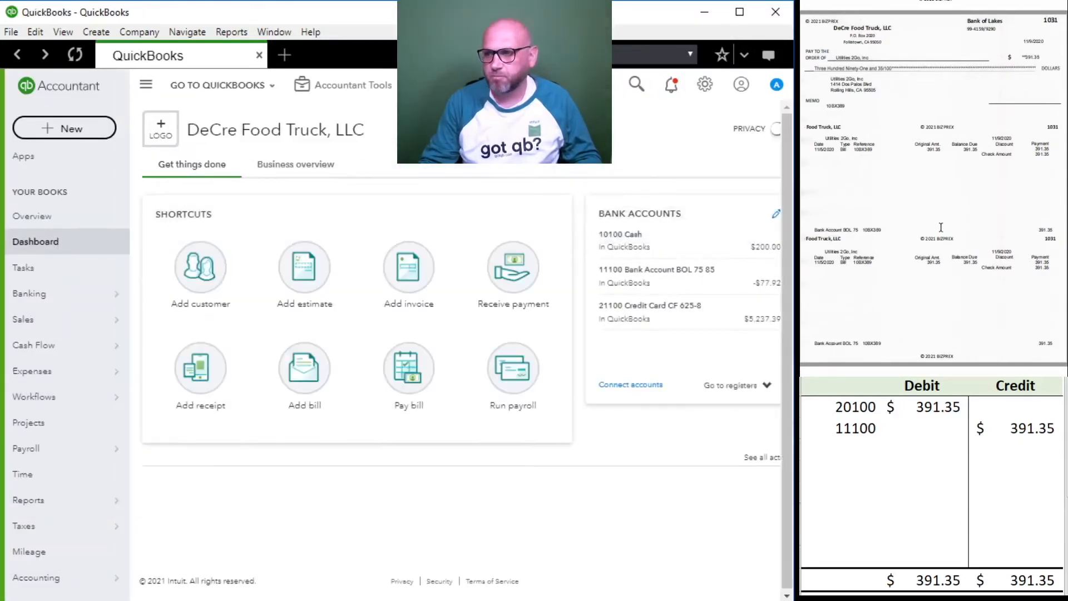
Bring up the 11/10/2020 cash deposit receipt, and clear the utilities payment's debit and credit rows from the worksheet
{"action": "scroll", "coordinate": [942, 227], "scroll_direction": "down", "scroll_amount": 5}
{"action": "scroll", "coordinate": [942, 227], "scroll_direction": "down", "scroll_amount": 3}
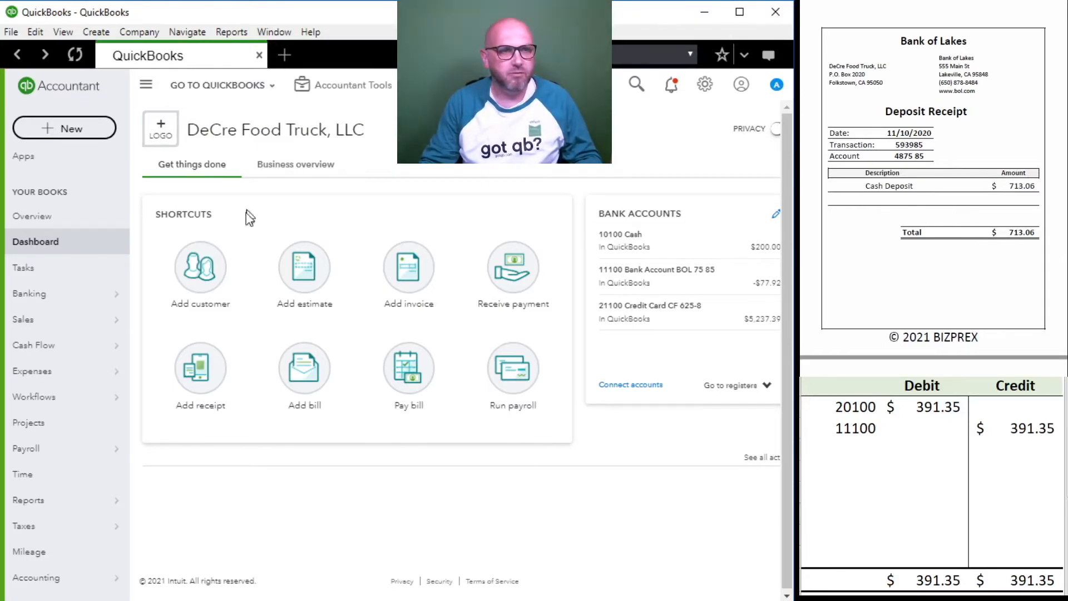
{"action": "left_click_drag", "start_coordinate": [1002, 429], "coordinate": [840, 411]}
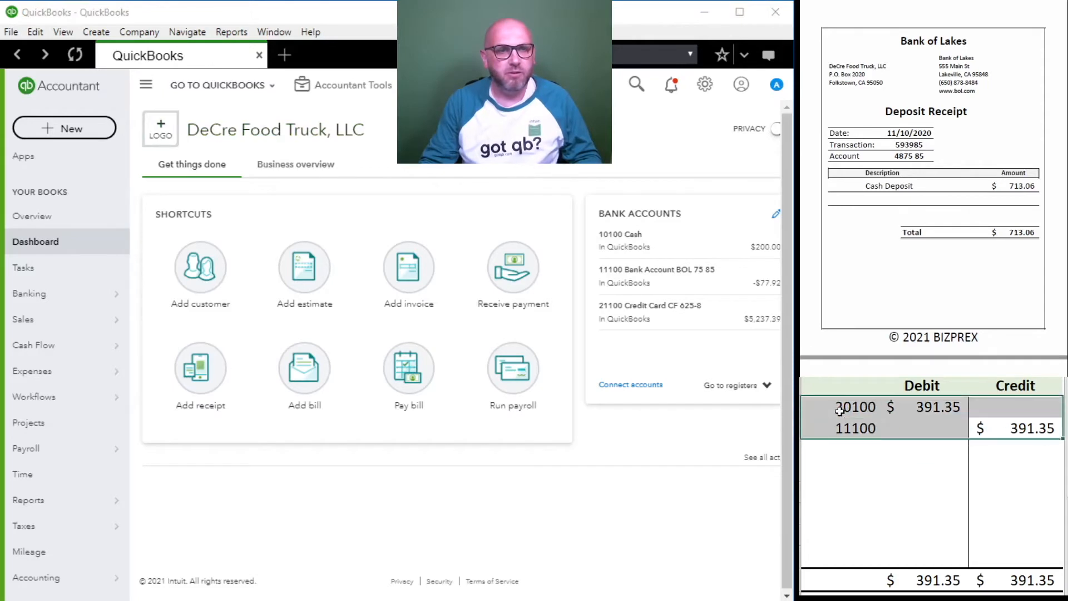
{"action": "key", "text": "Delete"}
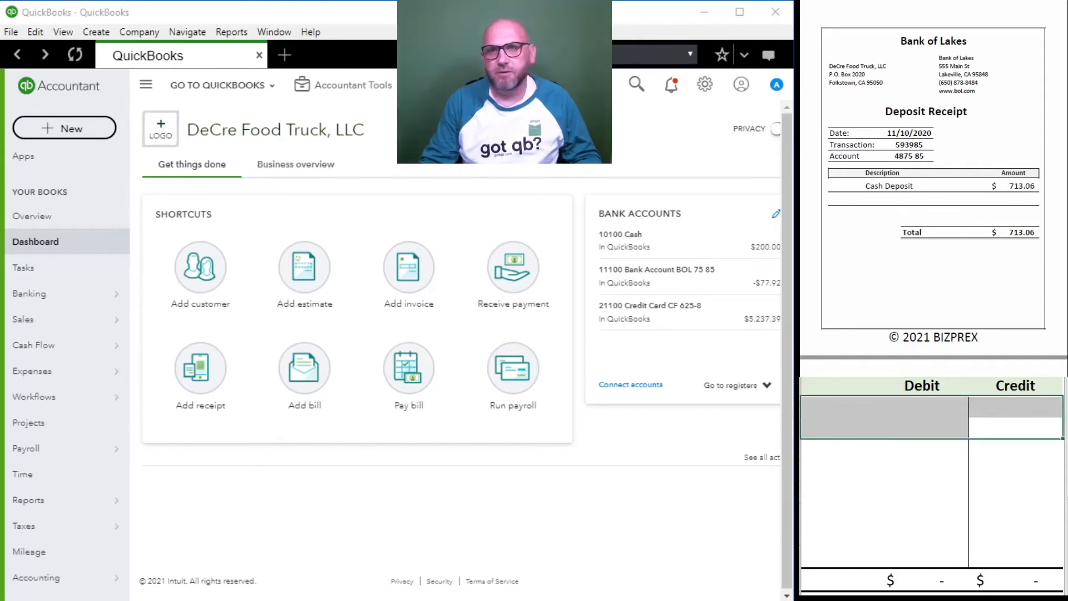
Start a journal entry dated 11/10/2020 with the journal number Cash Deposit 593985
{"action": "left_click", "coordinate": [356, 89]}
{"action": "left_click", "coordinate": [351, 184]}
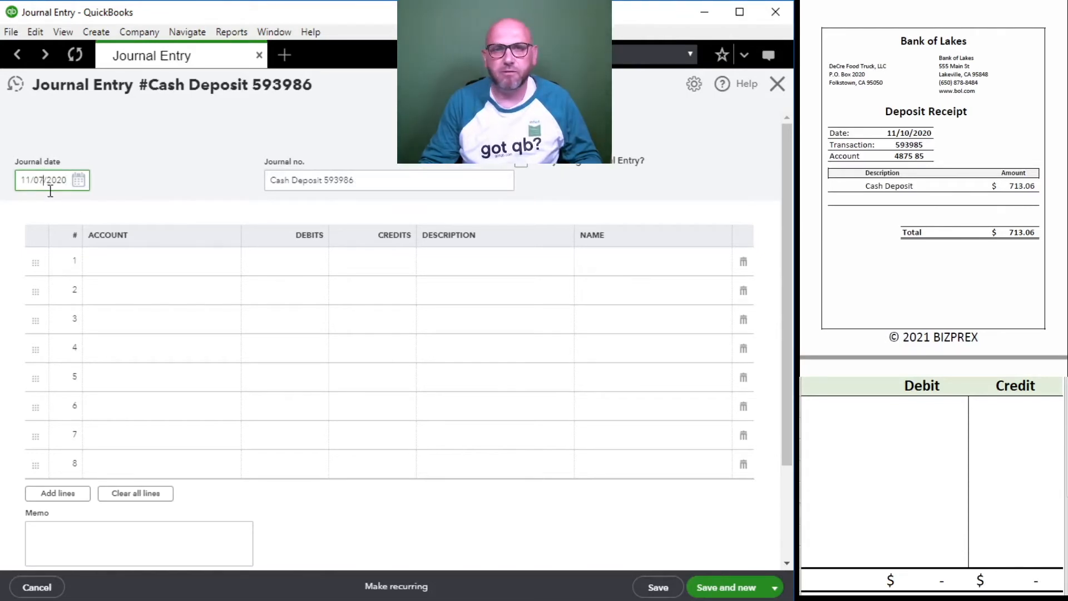
{"action": "key", "text": "BackSpace"}
{"action": "key", "text": "BackSpace"}
{"action": "type", "text": "10"}
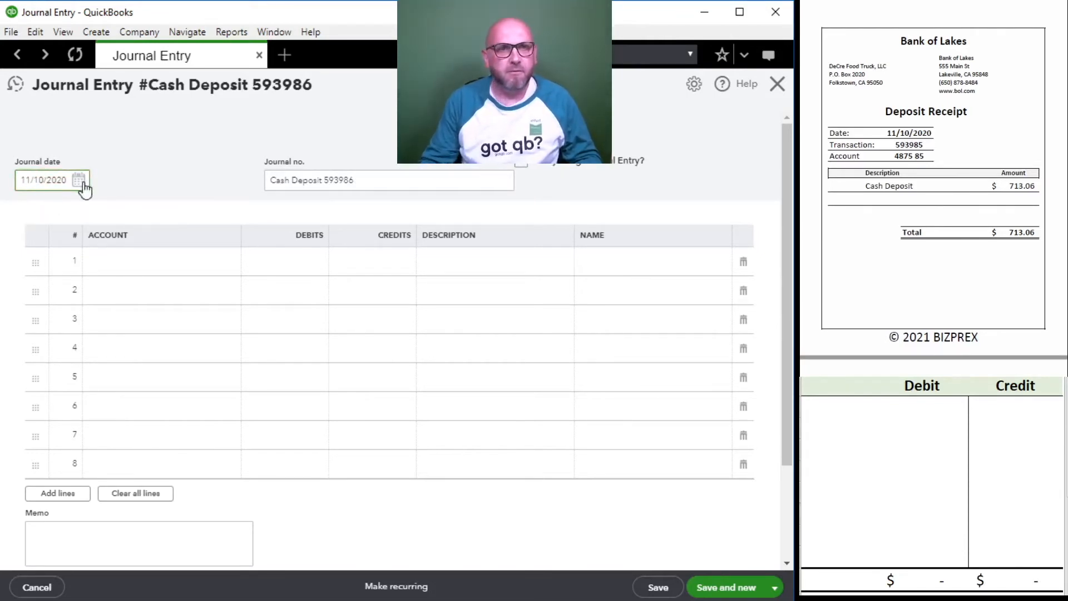
{"action": "left_click_drag", "start_coordinate": [382, 181], "coordinate": [335, 182]}
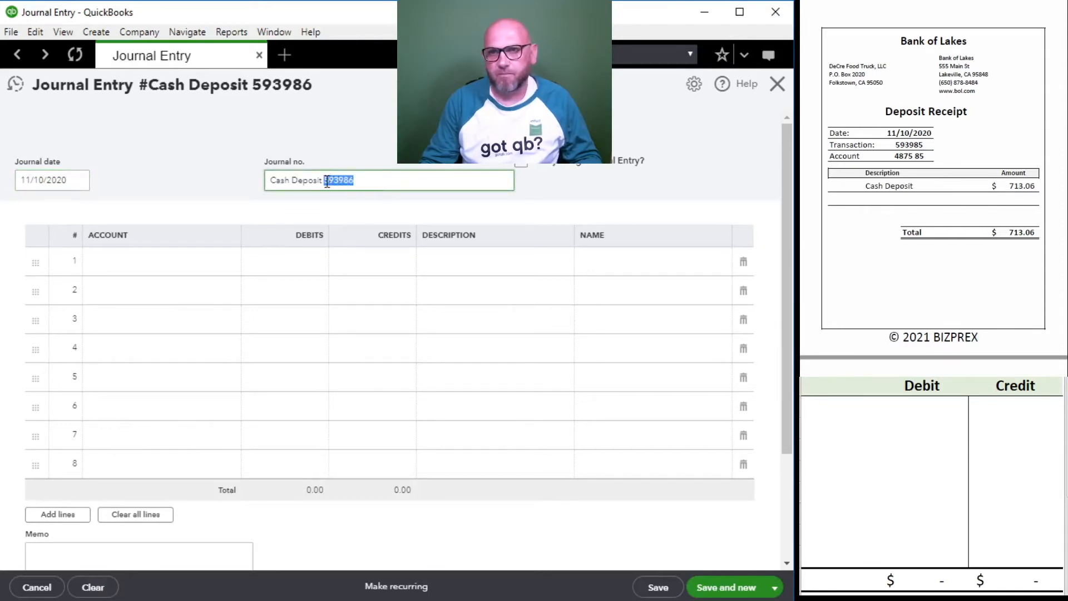
{"action": "type", "text": "5"}
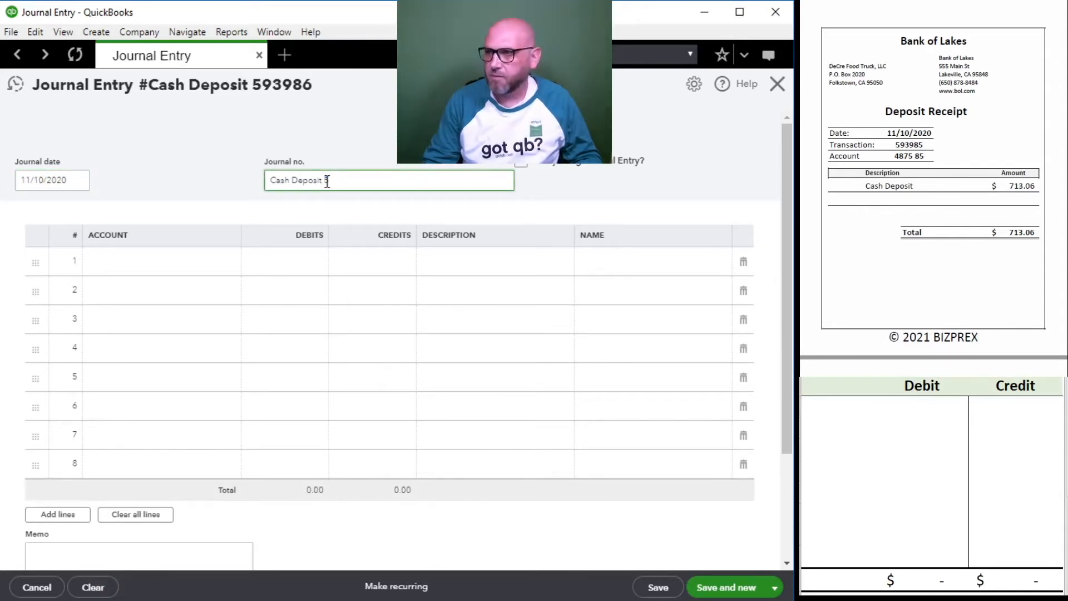
{"action": "type", "text": "93985"}
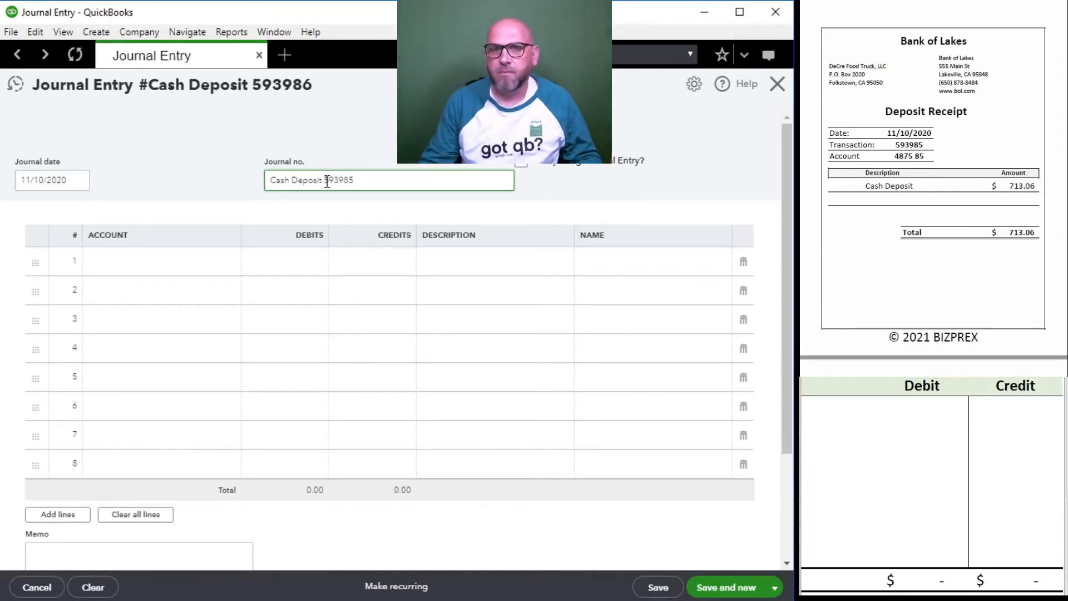
Debit 11100 Bank Account for 713.06 on the first journal line, with the description Cash Sales
{"action": "left_click", "coordinate": [173, 261]}
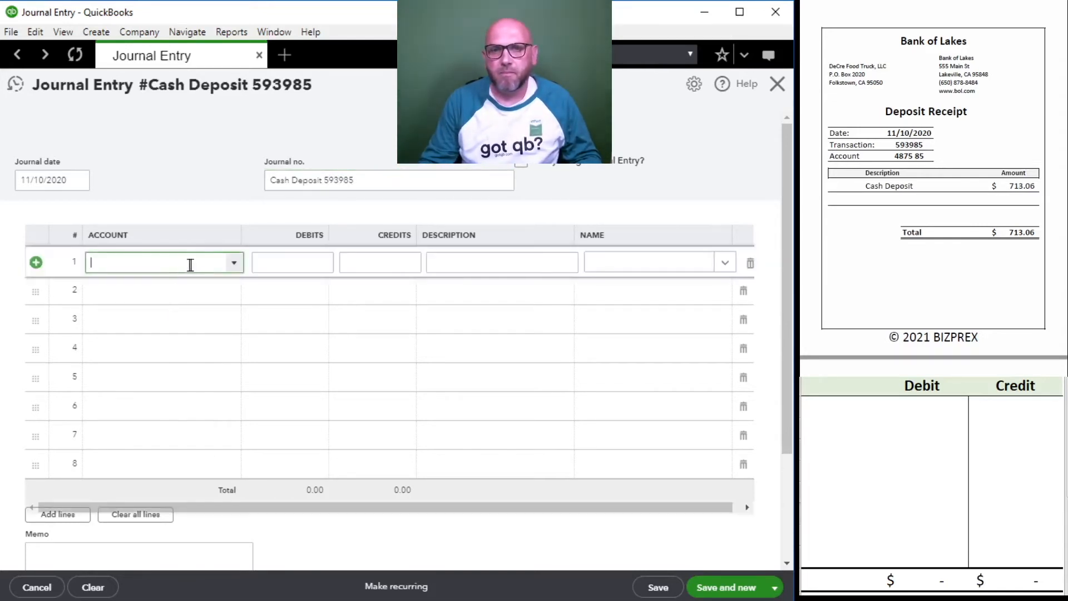
{"action": "left_click", "coordinate": [232, 266]}
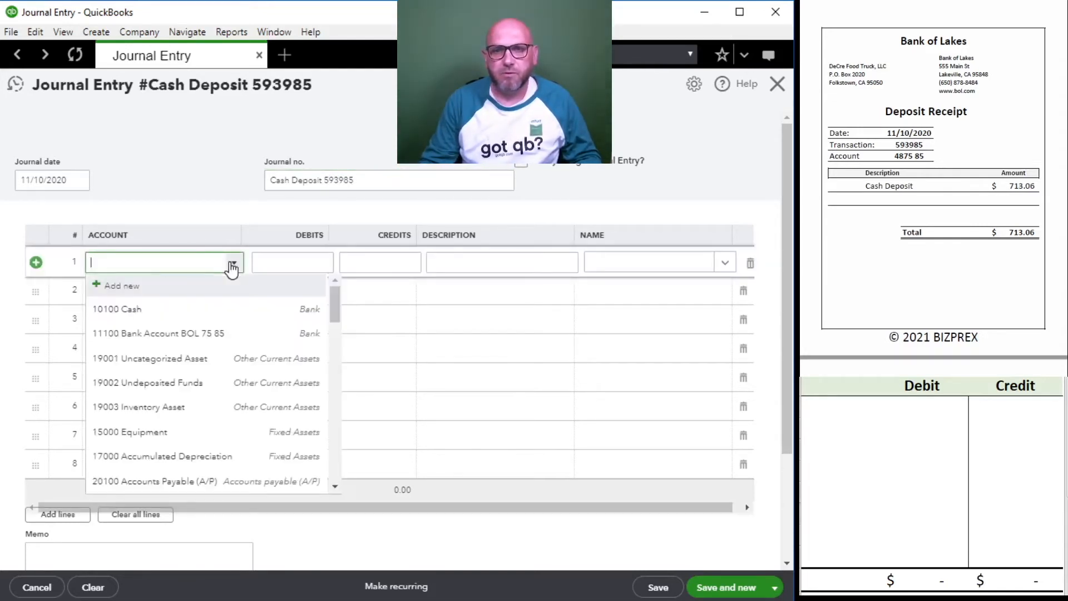
{"action": "left_click", "coordinate": [202, 332]}
{"action": "left_click", "coordinate": [283, 265]}
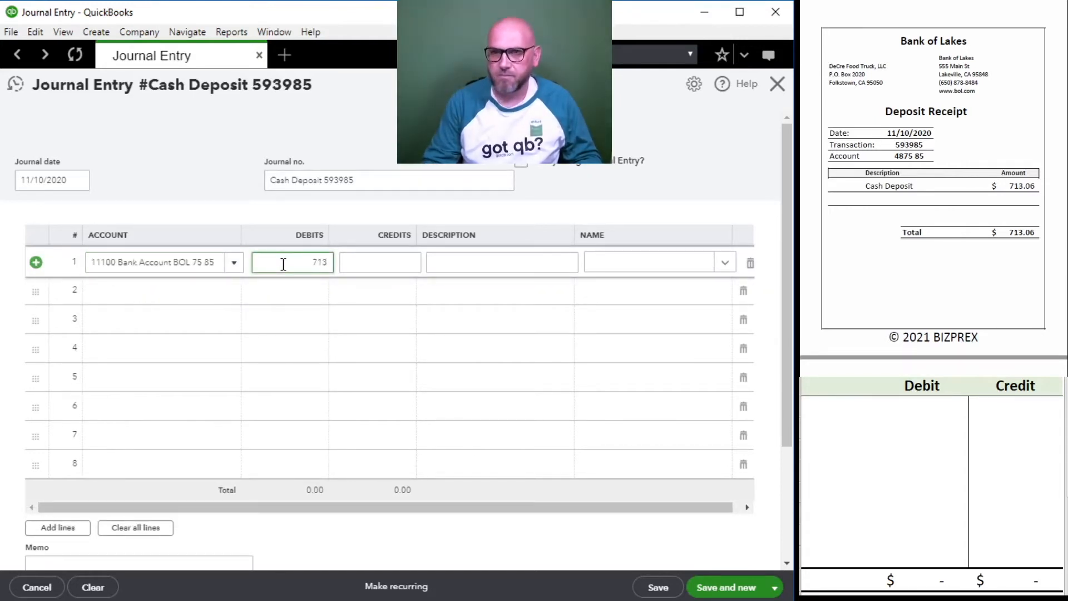
{"action": "left_click", "coordinate": [465, 258]}
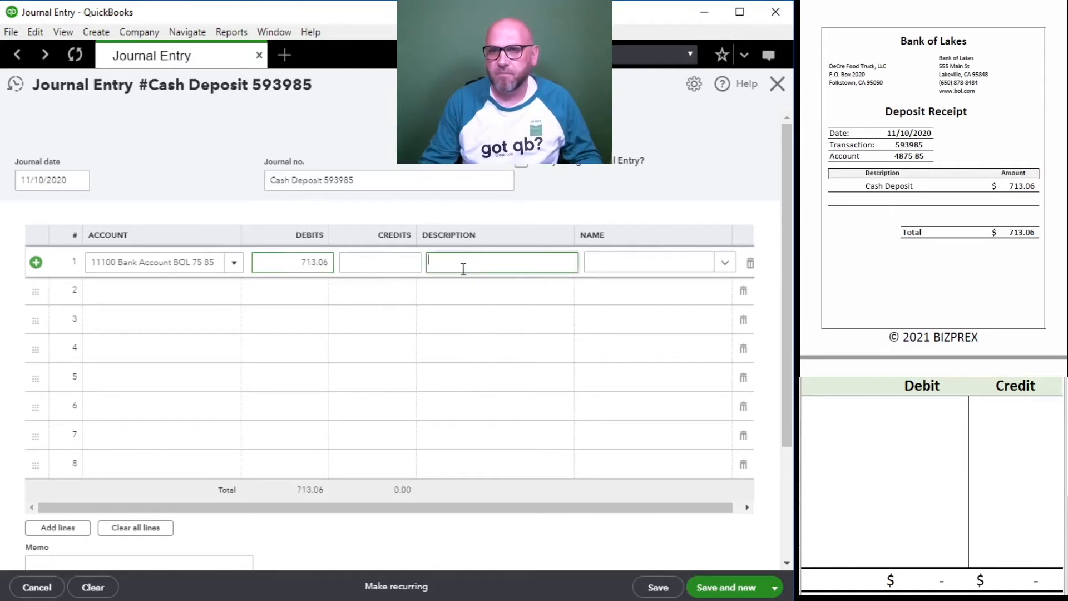
{"action": "type", "text": "Cash Sales"}
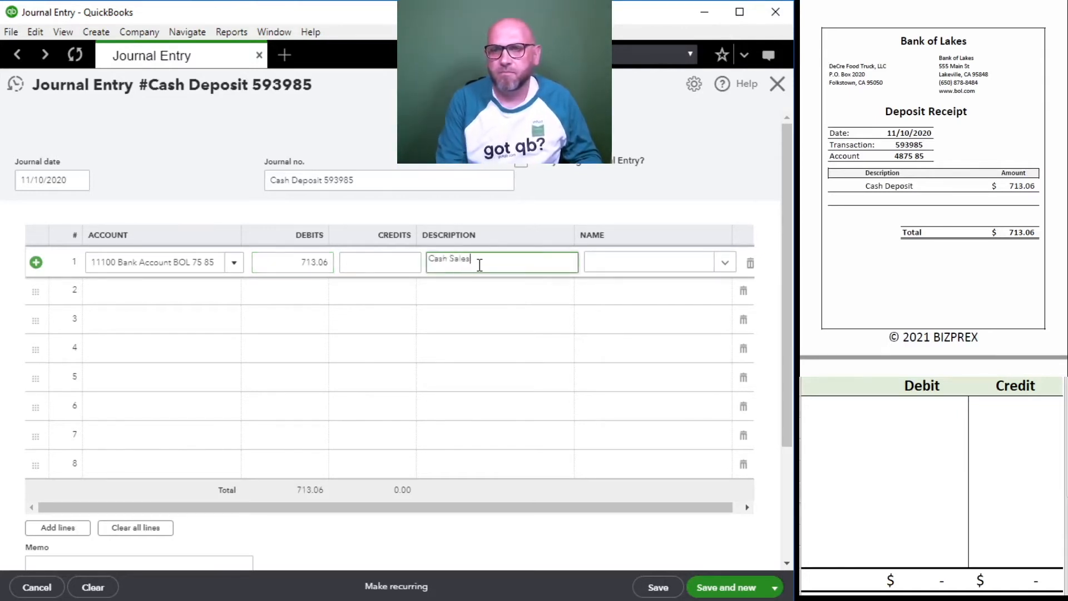
{"action": "key", "text": "Tab"}
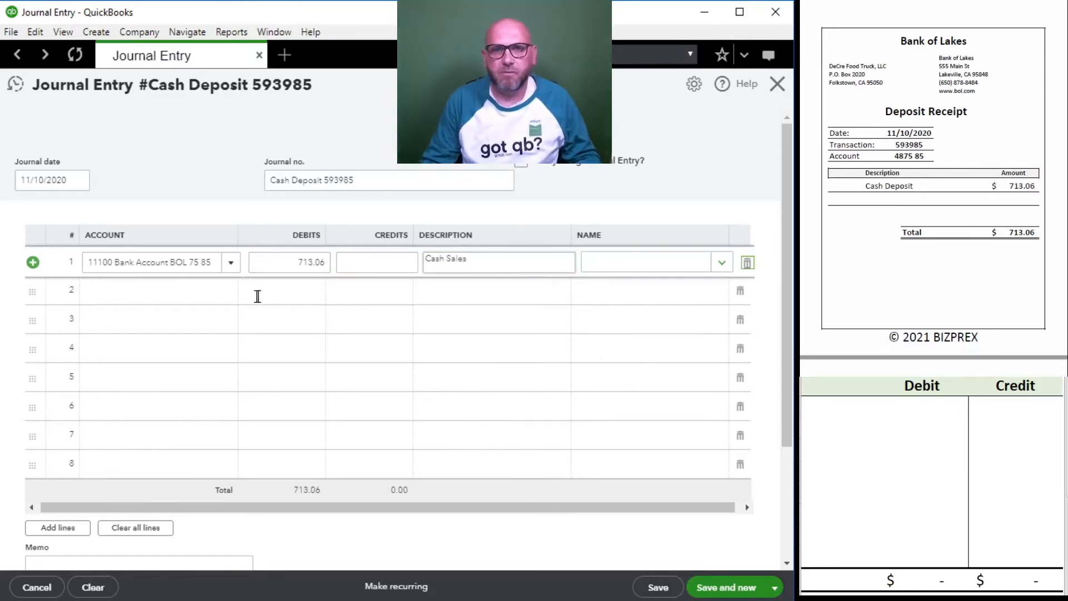
Assign the second journal line to account 41100 Sales as the 713.06 credit for the deposit
{"action": "left_click", "coordinate": [170, 291]}
{"action": "type", "text": "Sa"}
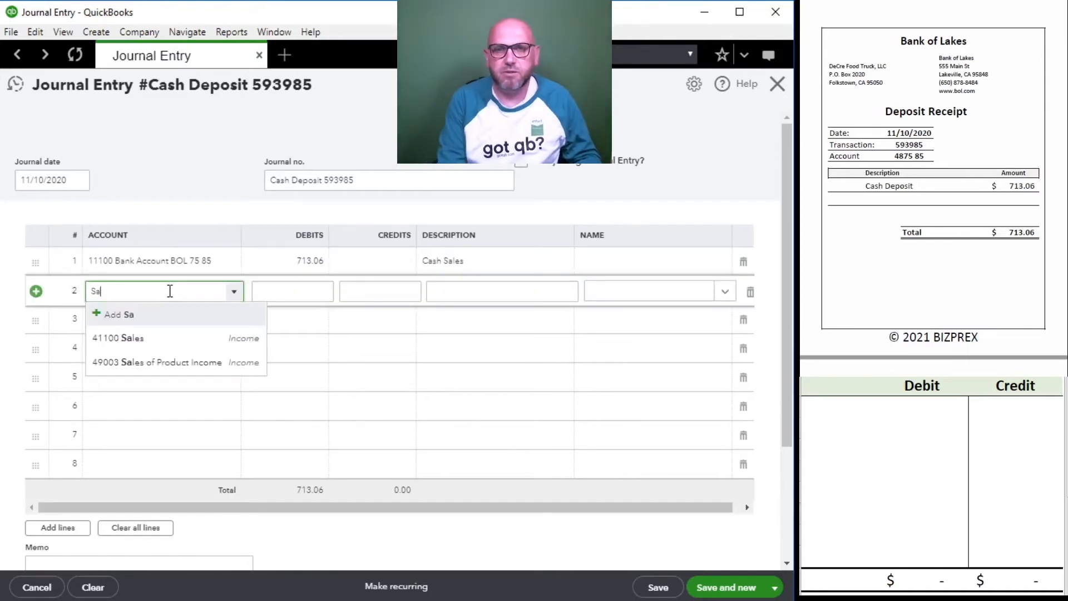
{"action": "left_click", "coordinate": [167, 339]}
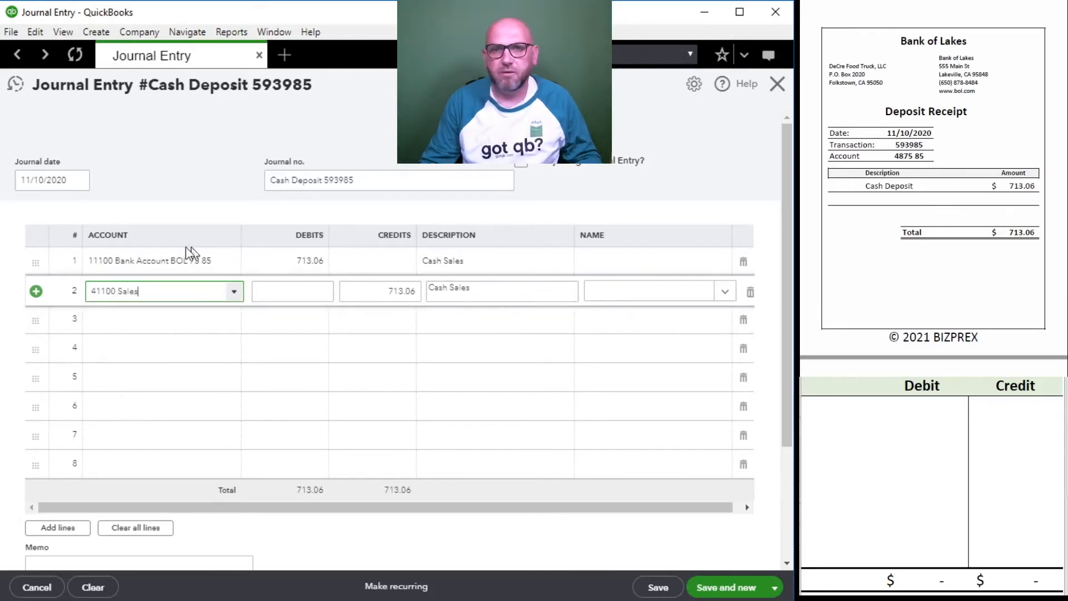
Record a debit of 713.06 to account 11100 on the first row of the debit and credit worksheet
{"action": "left_click", "coordinate": [892, 419]}
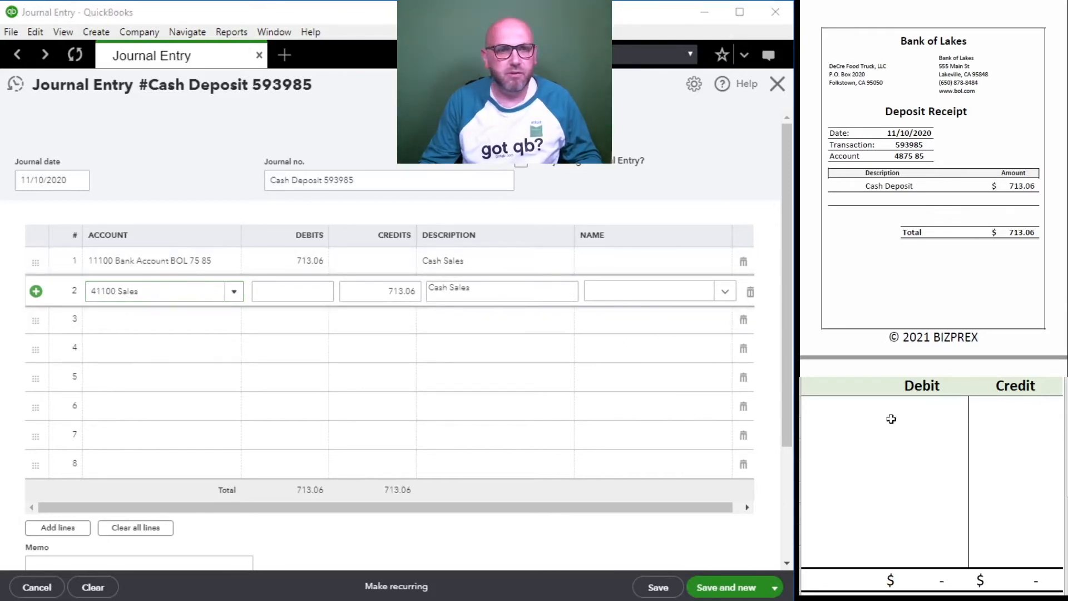
{"action": "left_click", "coordinate": [855, 424]}
{"action": "left_click", "coordinate": [845, 406]}
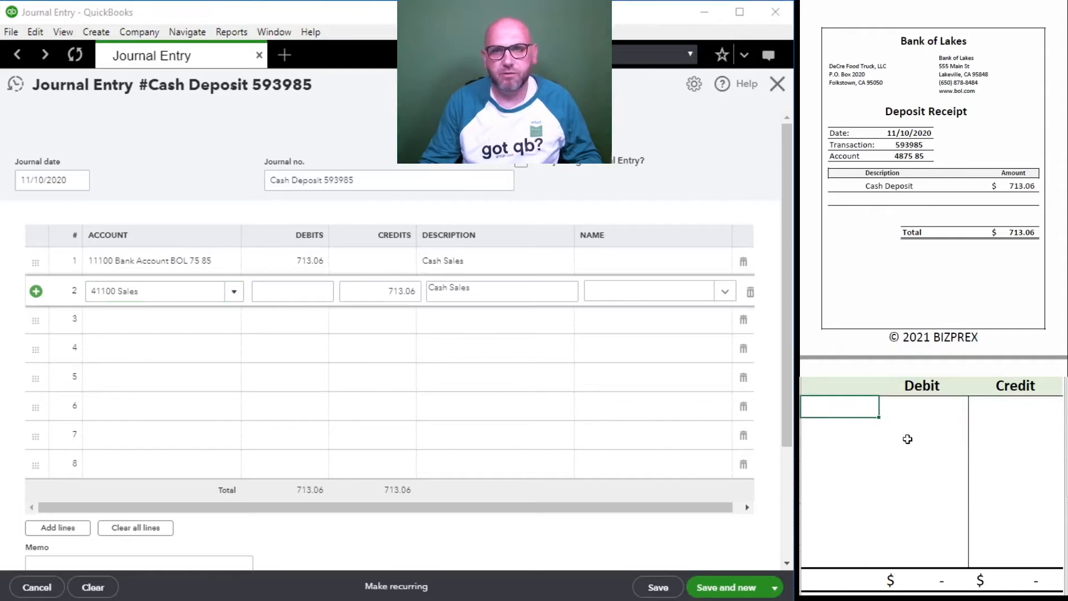
{"action": "type", "text": "11100"}
{"action": "key", "text": "Tab"}
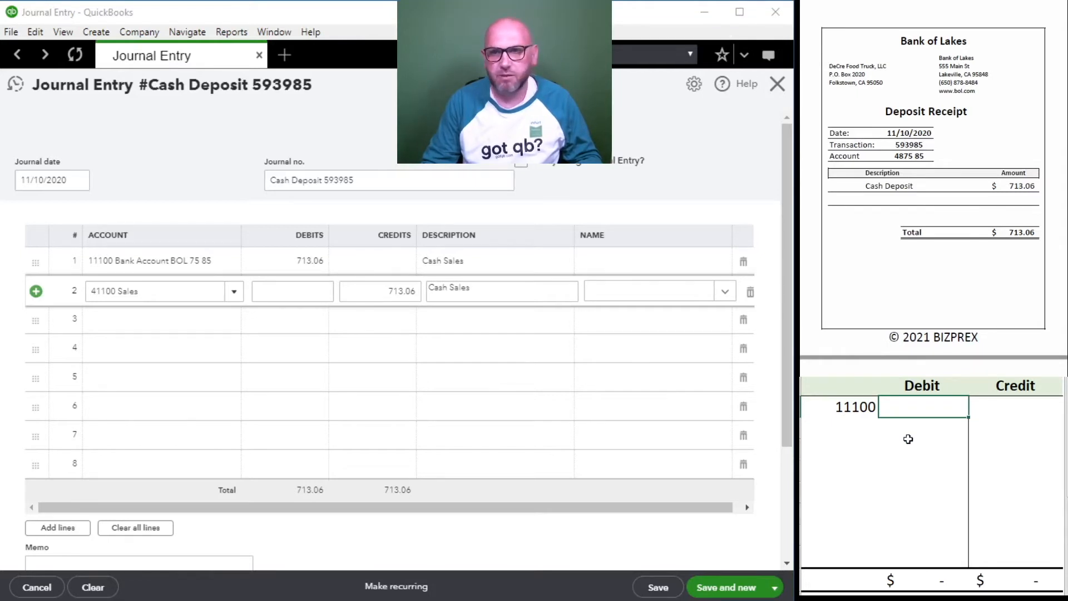
{"action": "type", "text": "713.06"}
{"action": "key", "text": "Return"}
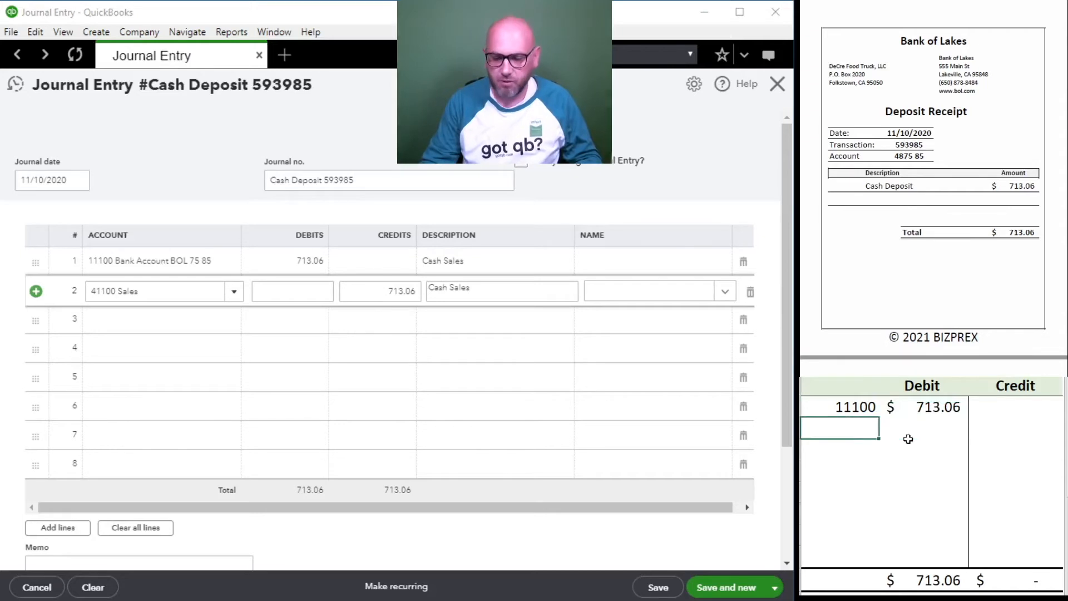
Record a credit of 713.06 to account 41100 on the second worksheet row
{"action": "type", "text": "4110"}
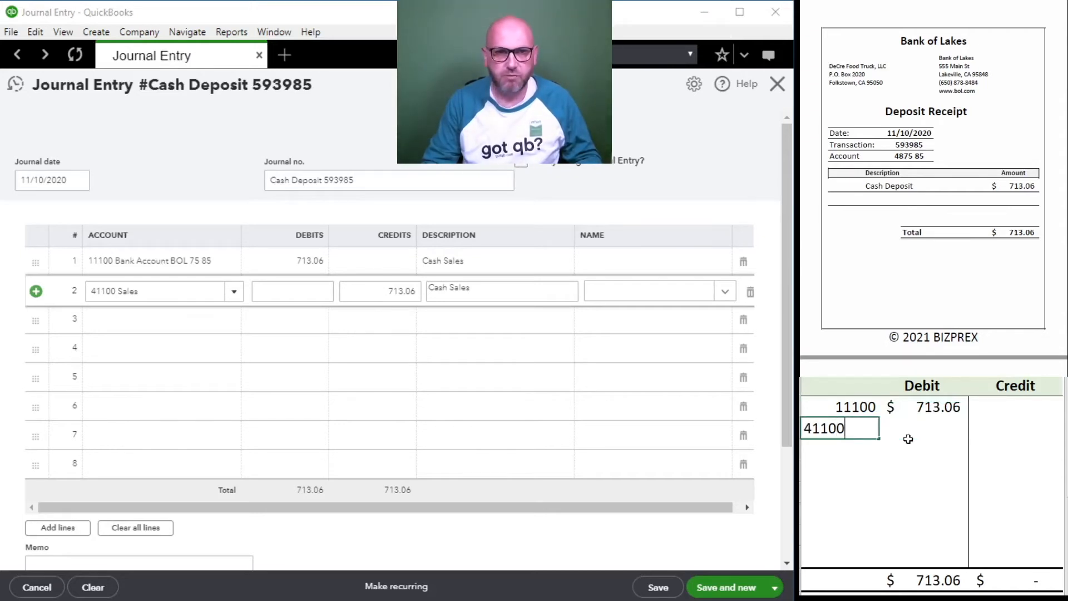
{"action": "type", "text": "0"}
{"action": "key", "text": "Tab"}
{"action": "key", "text": "Tab"}
{"action": "type", "text": "7"}
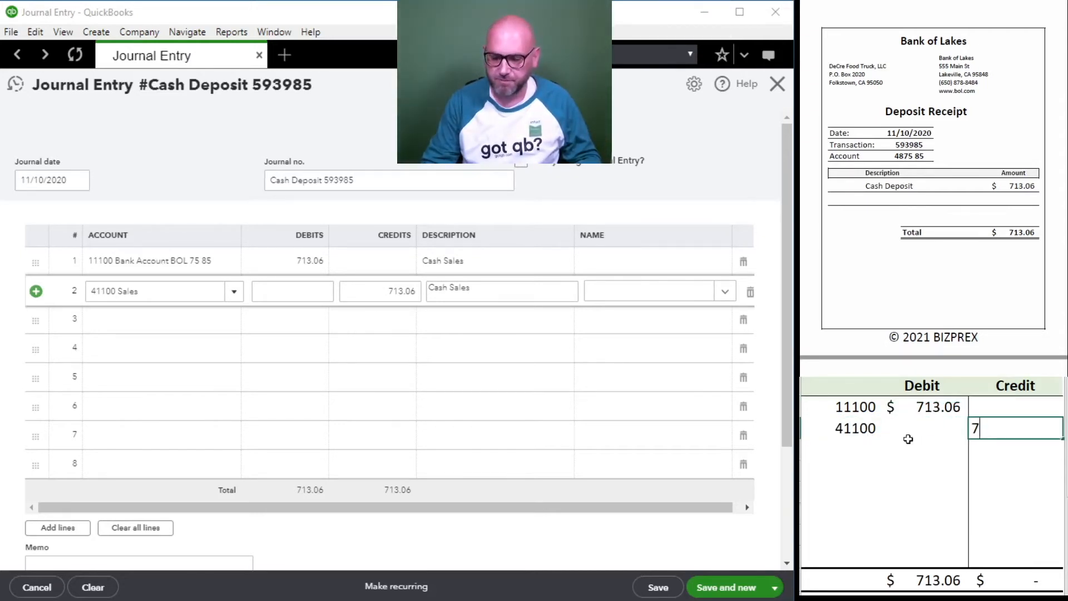
{"action": "type", "text": "13.06"}
{"action": "left_click", "coordinate": [908, 441]}
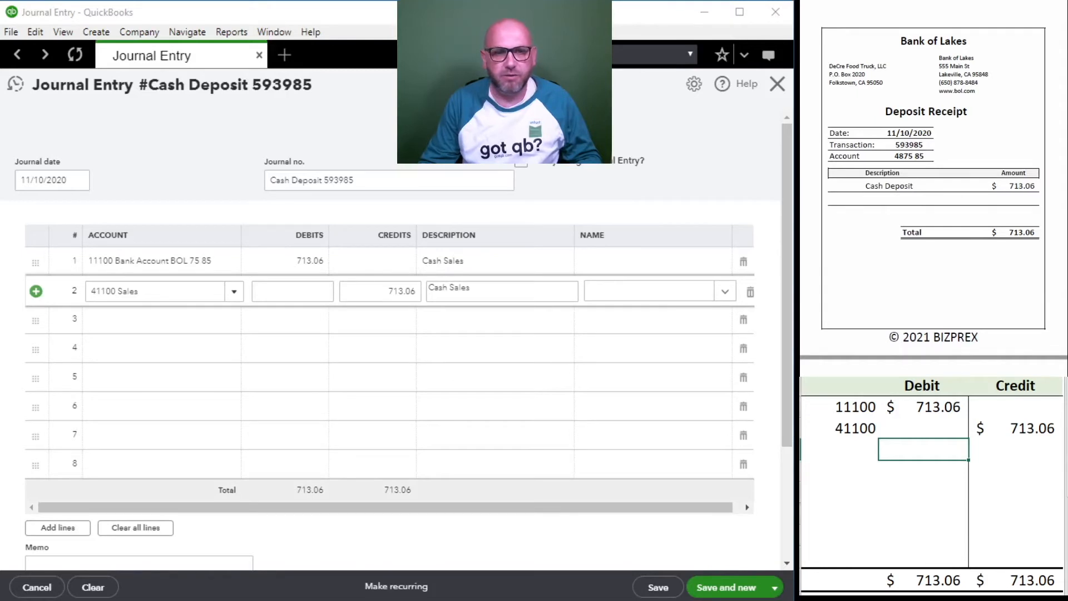
Save and close the cash deposit journal entry, and clear its debit and credit rows from the worksheet
{"action": "left_click", "coordinate": [657, 590]}
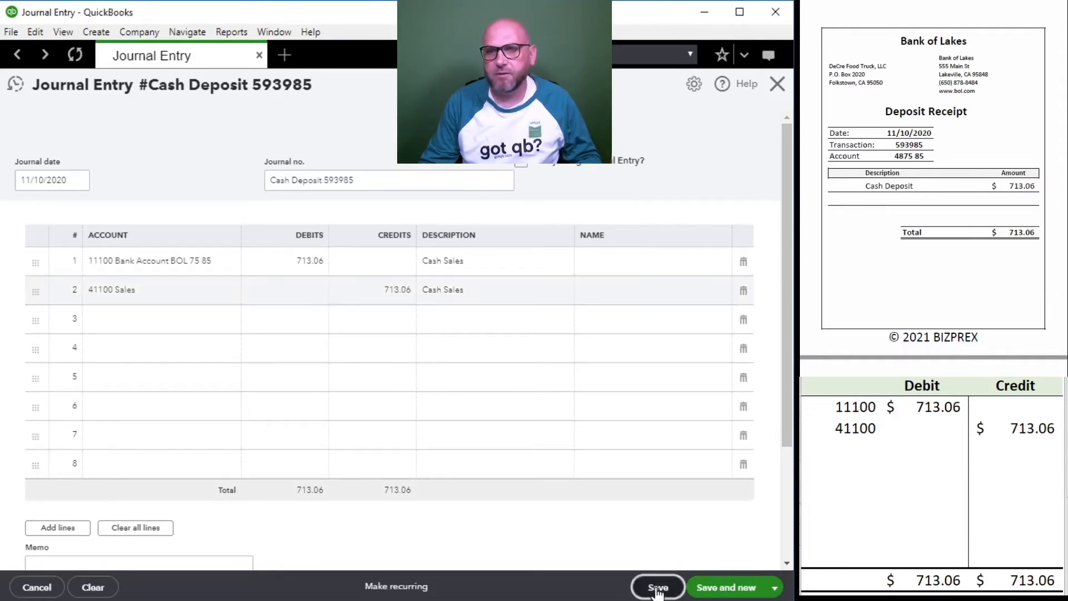
{"action": "left_click", "coordinate": [778, 85]}
{"action": "left_click", "coordinate": [888, 455]}
{"action": "left_click_drag", "start_coordinate": [1013, 426], "coordinate": [860, 416]}
{"action": "key", "text": "Delete"}
{"action": "left_click", "coordinate": [921, 492]}
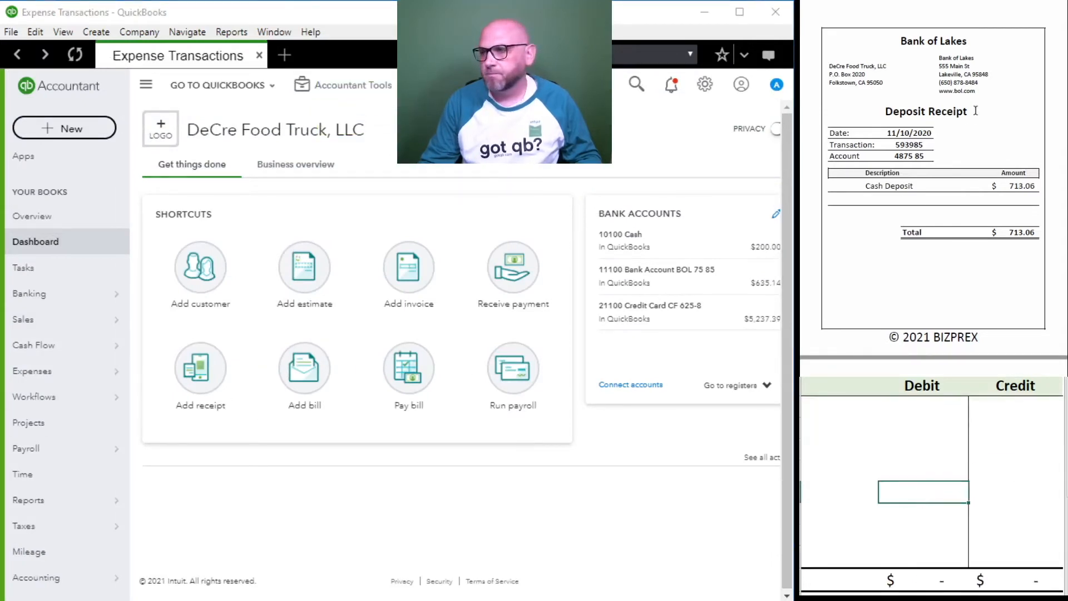
Bring up the 11/10/2020 gas station receipt, and start a new expense with Gas Station on Main St as payee
{"action": "scroll", "coordinate": [976, 111], "scroll_direction": "down", "scroll_amount": 10}
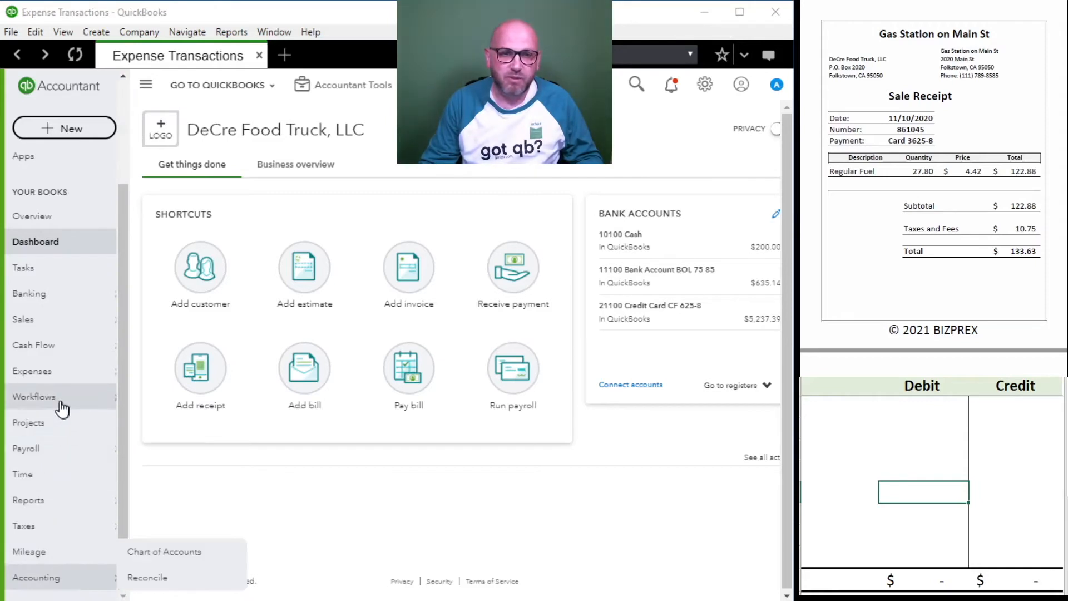
{"action": "left_click", "coordinate": [31, 371]}
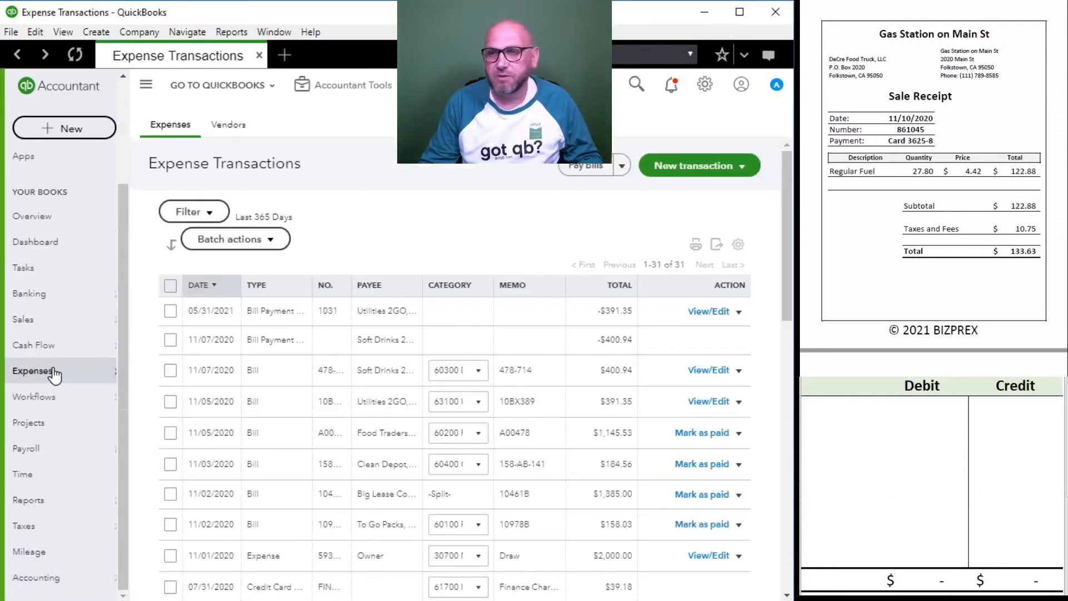
{"action": "left_click", "coordinate": [743, 172]}
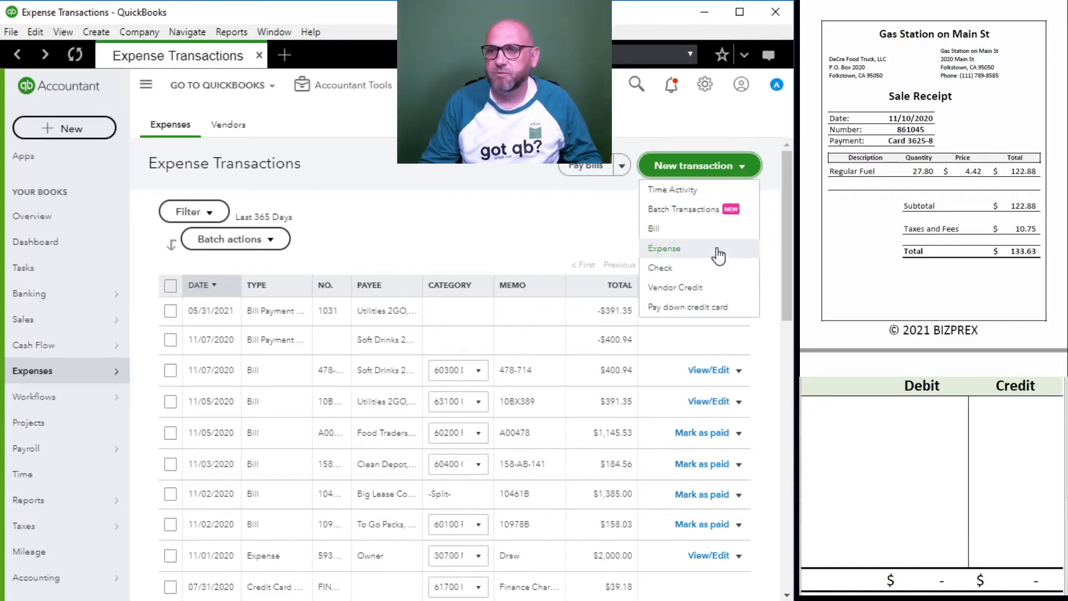
{"action": "left_click", "coordinate": [718, 254]}
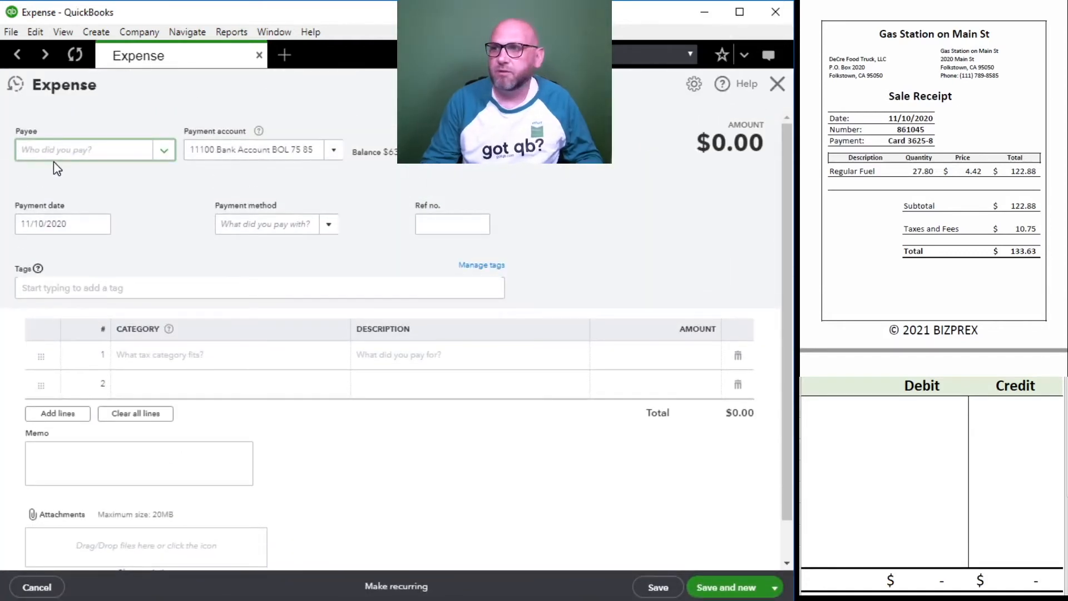
{"action": "type", "text": "Gas"}
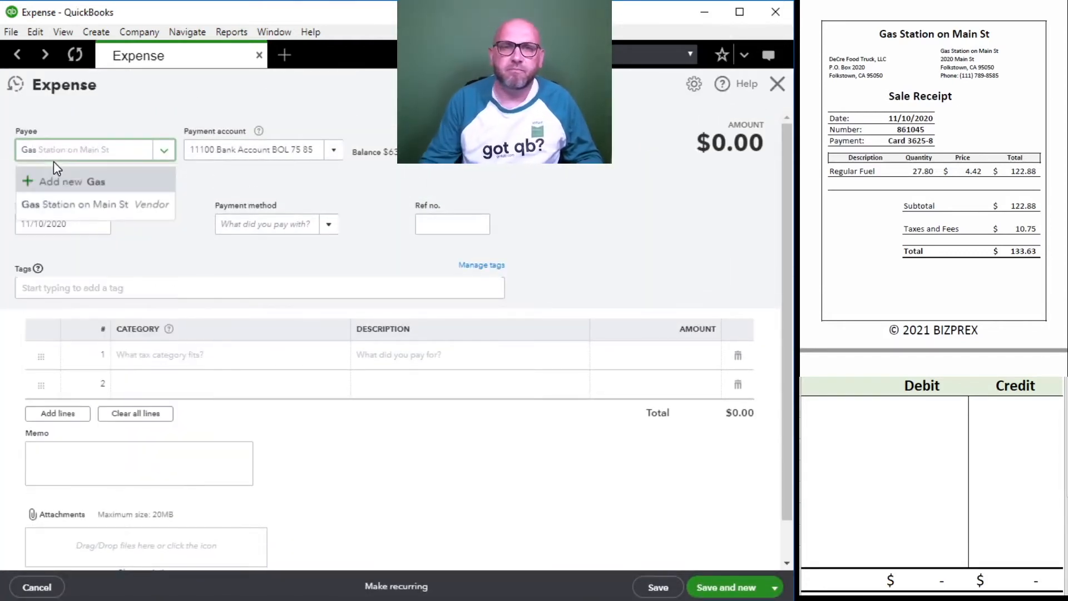
{"action": "left_click", "coordinate": [64, 205]}
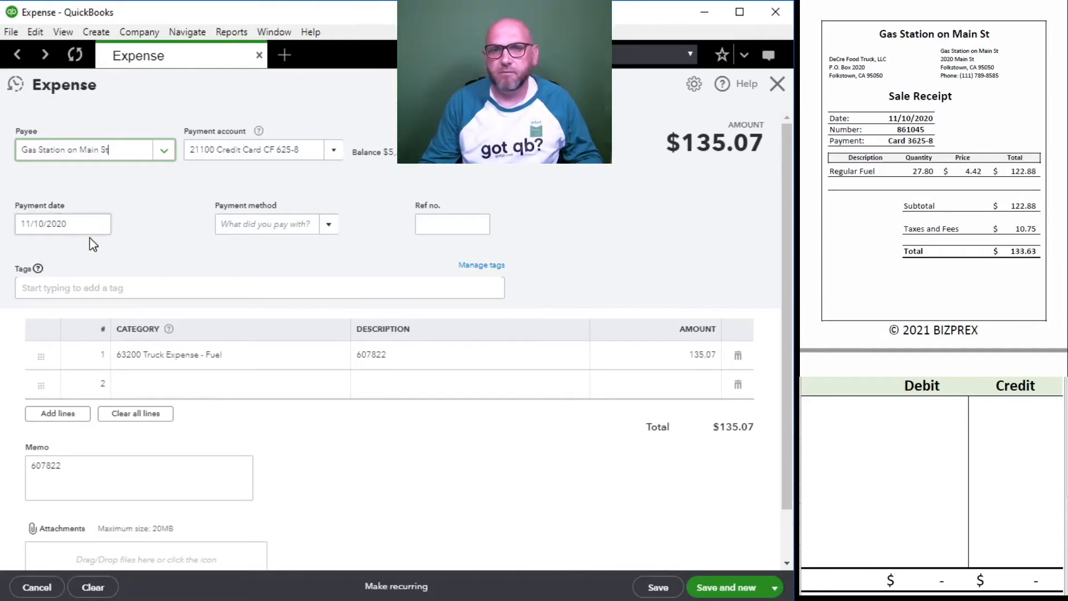
Set the expense's payment method to Credit Card and its reference number to 861045
{"action": "left_click", "coordinate": [331, 228]}
{"action": "type", "text": "Credit Card"}
{"action": "left_click", "coordinate": [263, 272]}
{"action": "left_click", "coordinate": [440, 219]}
{"action": "type", "text": "8"}
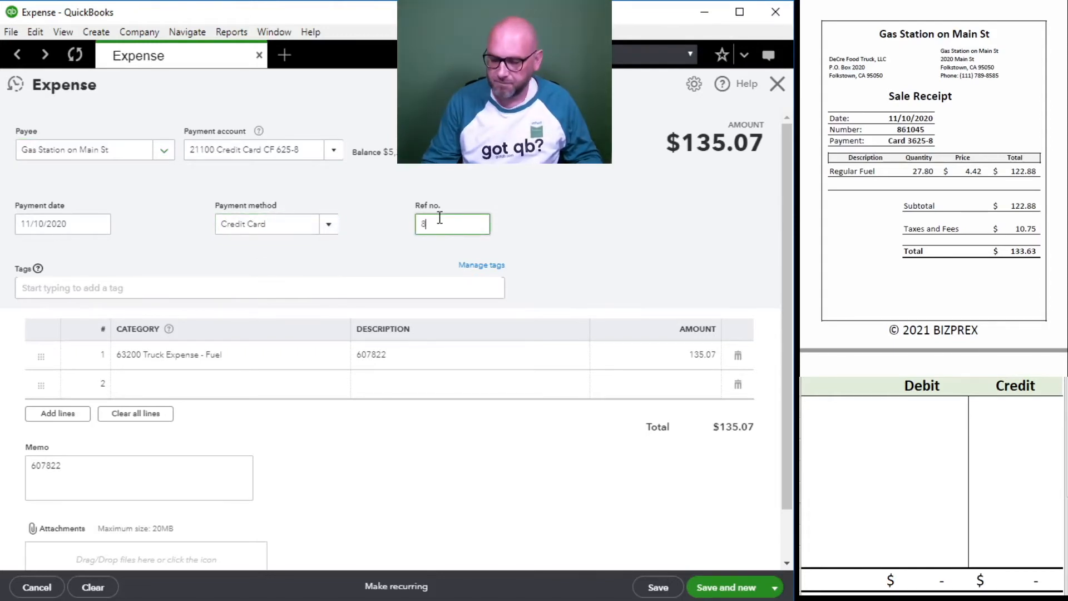
{"action": "type", "text": "61045"}
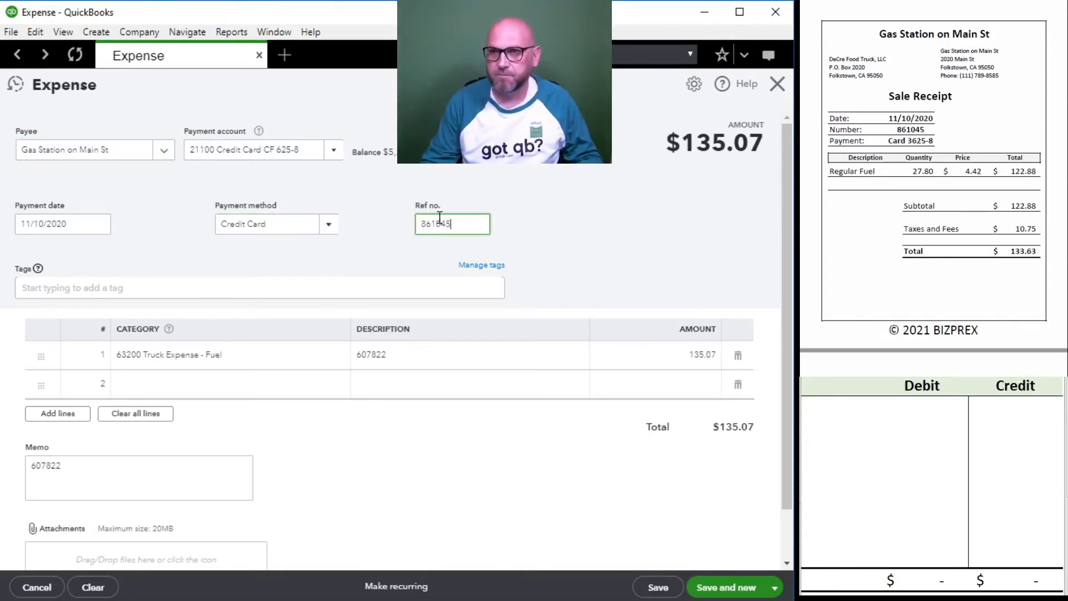
{"action": "key", "text": "Tab"}
Copy the reference number 861045 into the fuel line's description and the memo, replacing the prefilled number
{"action": "left_click", "coordinate": [432, 223]}
{"action": "double_click", "coordinate": [431, 223]}
{"action": "key", "text": "ctrl+c"}
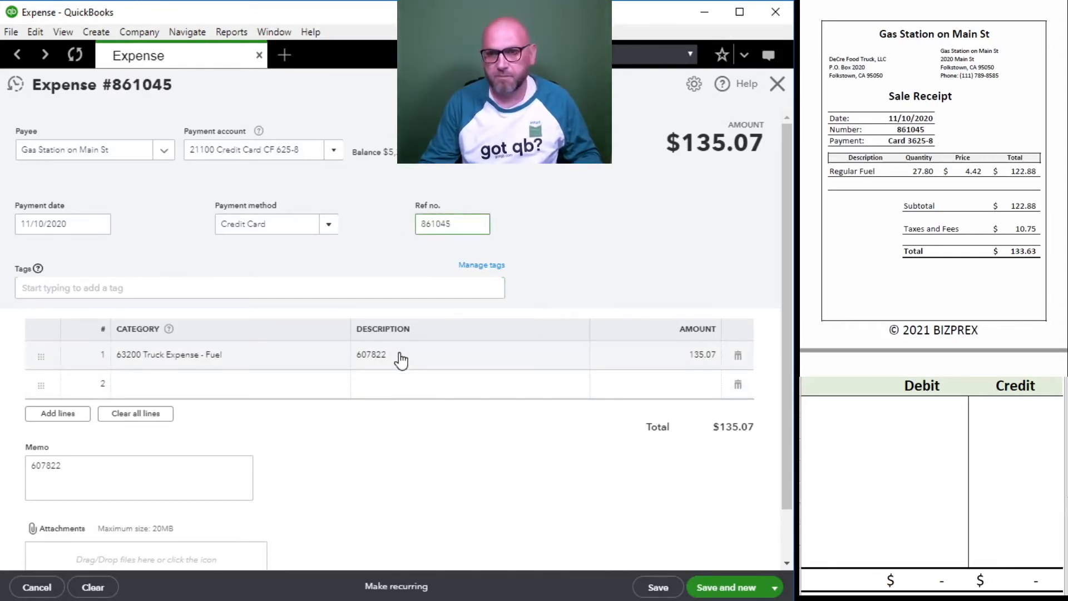
{"action": "left_click", "coordinate": [404, 355]}
{"action": "key", "text": "ctrl+v"}
{"action": "left_click_drag", "start_coordinate": [69, 499], "coordinate": [6, 462]}
{"action": "key", "text": "ctrl+v"}
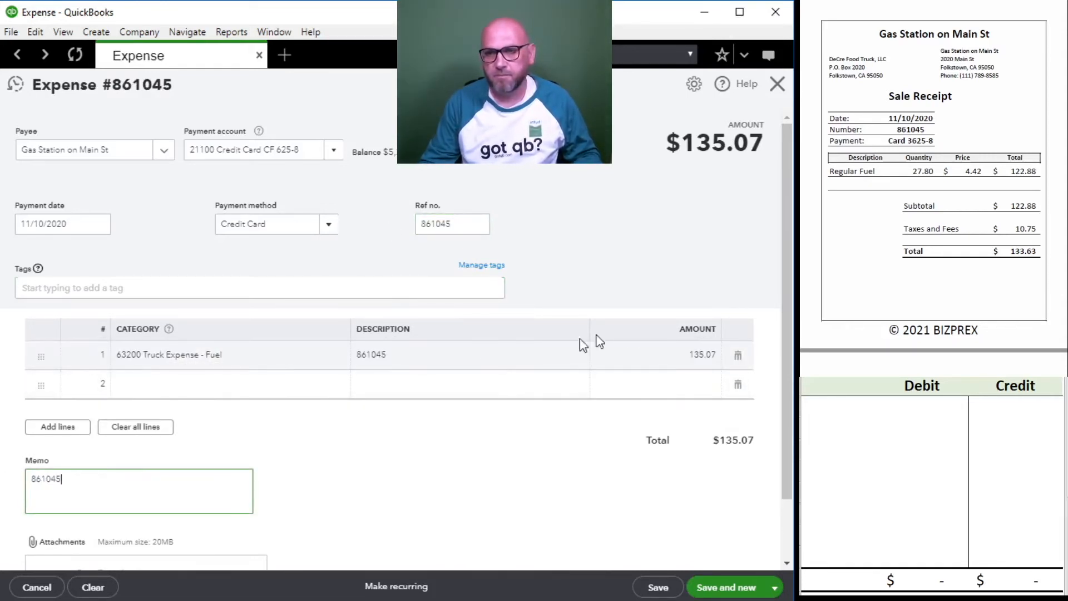
Set the amount of the 63200 Truck Expense - Fuel line to 133.63
{"action": "left_click", "coordinate": [677, 356]}
{"action": "type", "text": "1"}
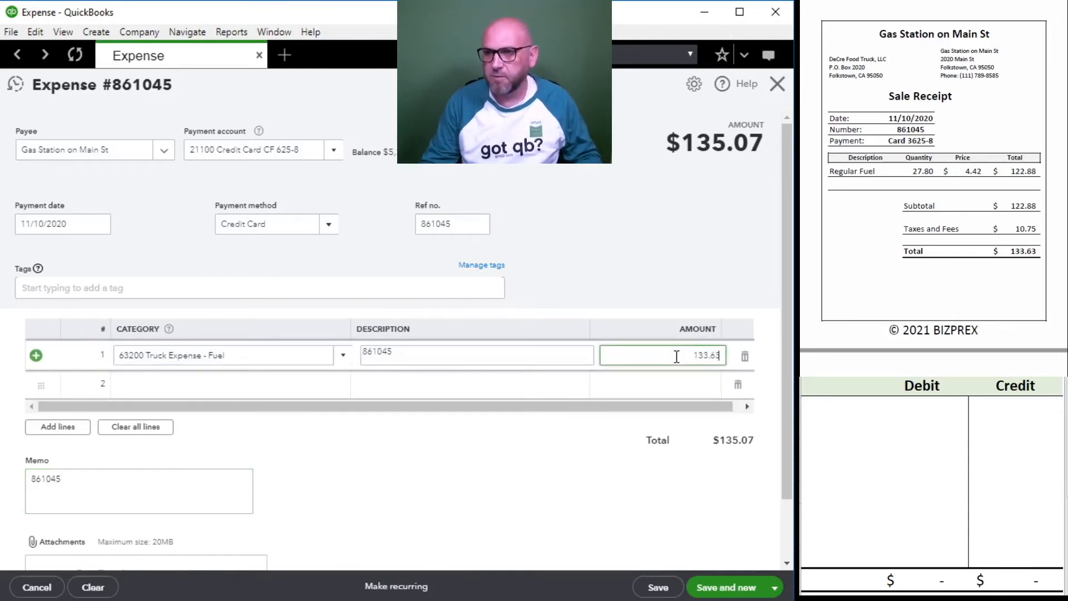
{"action": "key", "text": "Tab"}
Enter account 21100 on the first worksheet row for the fuel expense
{"action": "left_click", "coordinate": [850, 421]}
{"action": "left_click", "coordinate": [832, 411]}
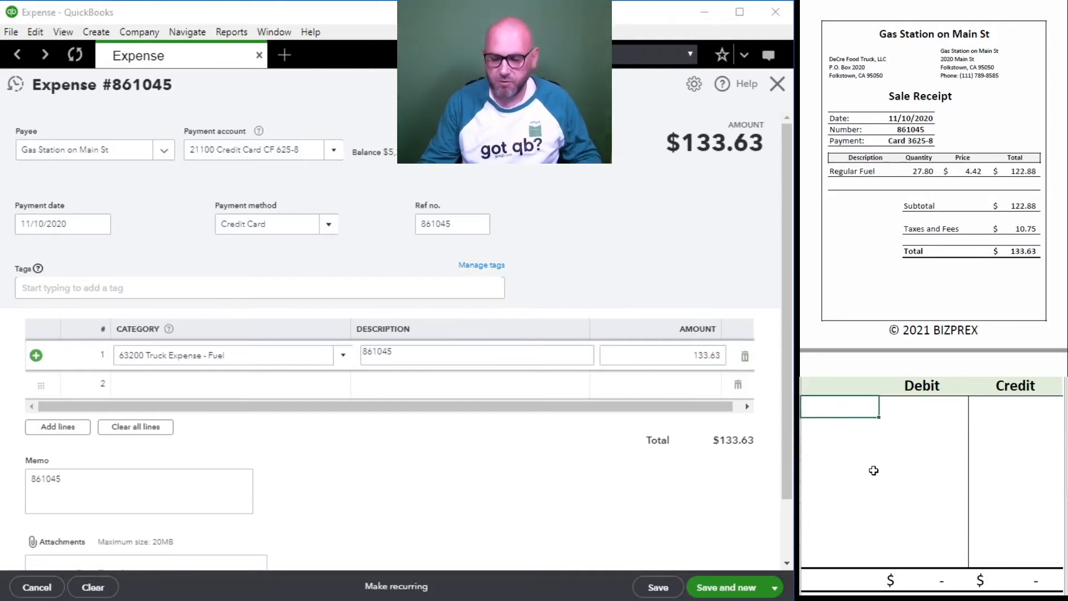
{"action": "type", "text": "21100"}
{"action": "key", "text": "Tab"}
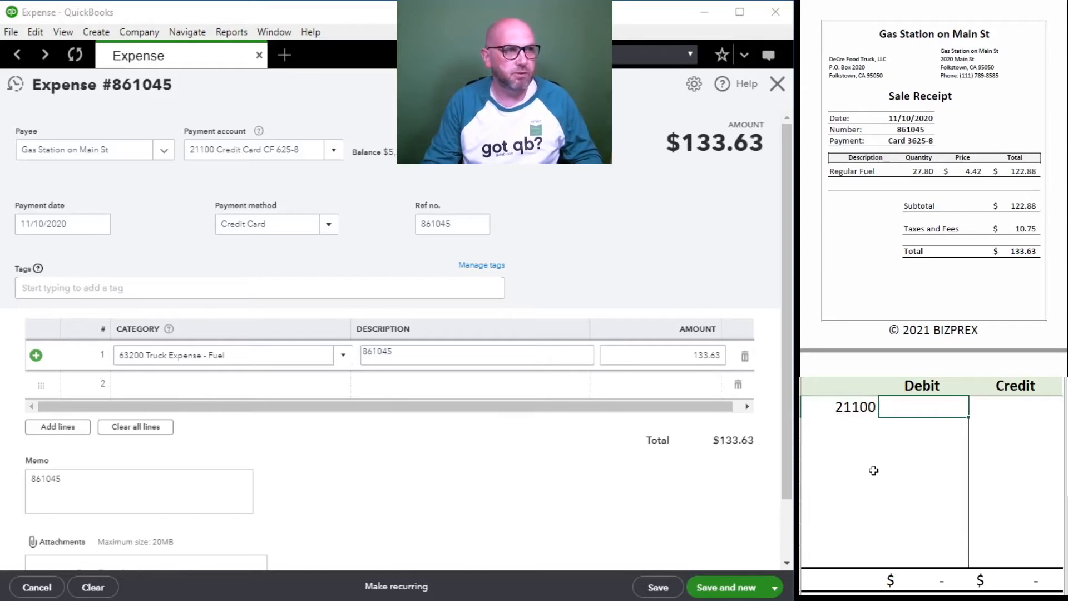
Enter a 133.63 credit for account 21100 and a 133.63 debit for account 63200 in the debit and credit worksheet
{"action": "key", "text": "Tab"}
{"action": "type", "text": "133.63"}
{"action": "key", "text": "Return"}
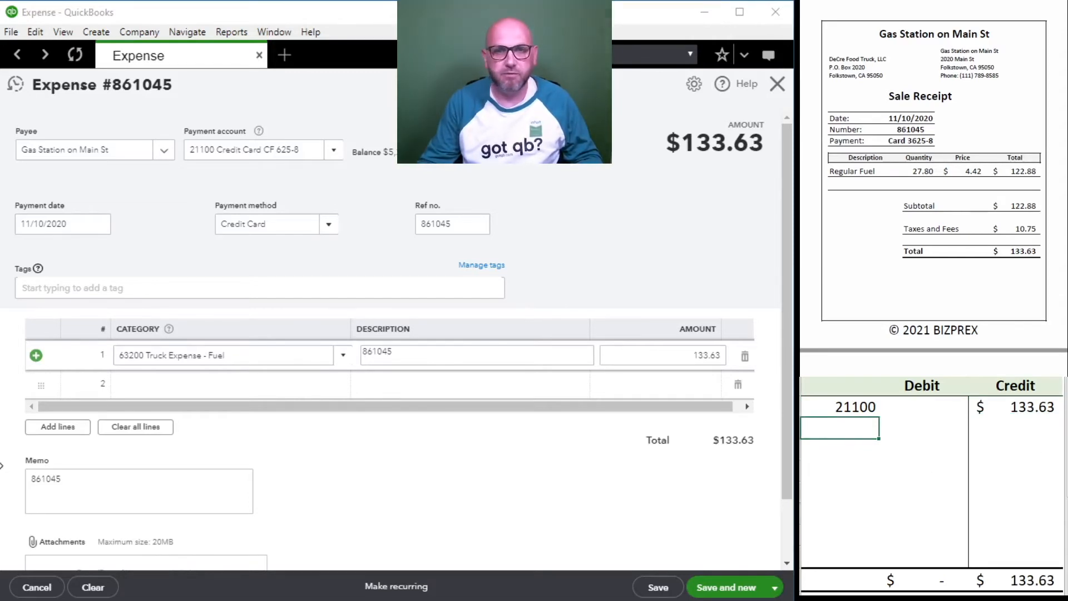
{"action": "type", "text": "63200"}
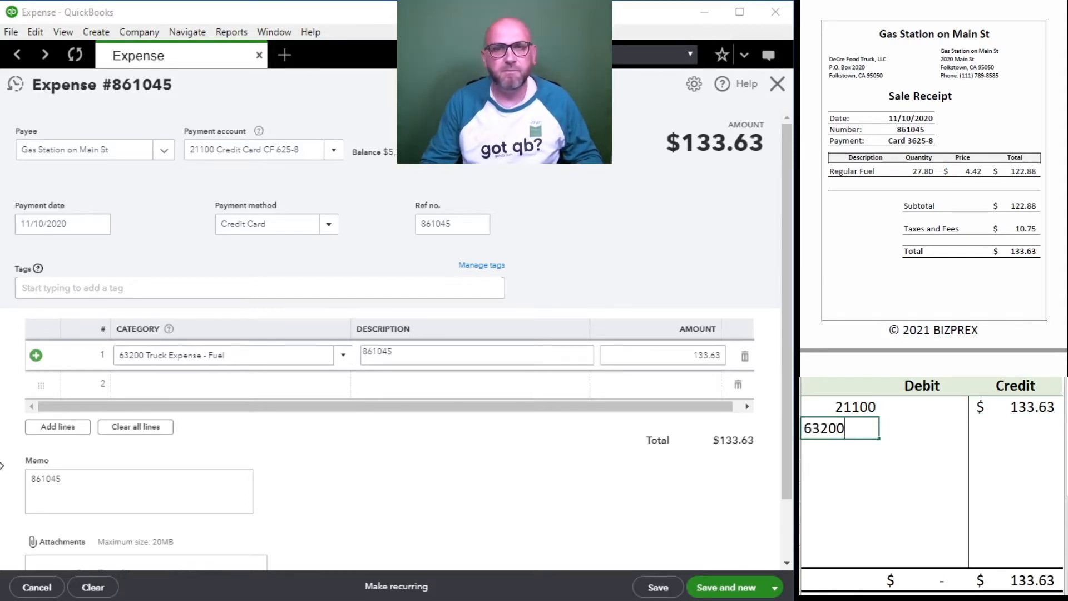
{"action": "key", "text": "Tab"}
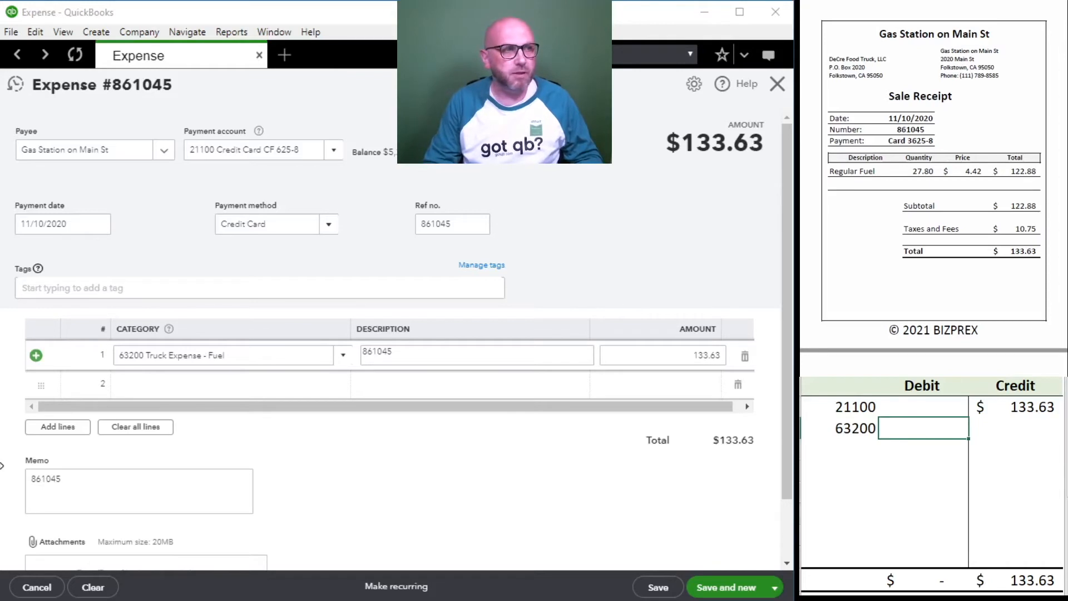
{"action": "type", "text": "133.63"}
{"action": "key", "text": "Return"}
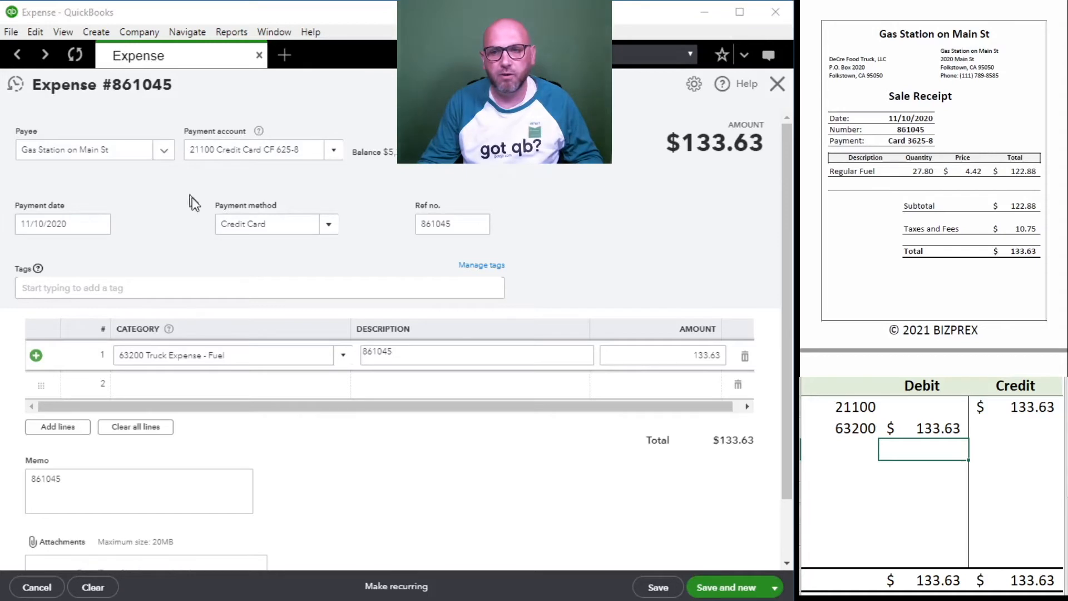
Save the Gas Station on Main St expense and clear the 21100 and 63200 rows from the worksheet
{"action": "left_click", "coordinate": [662, 588]}
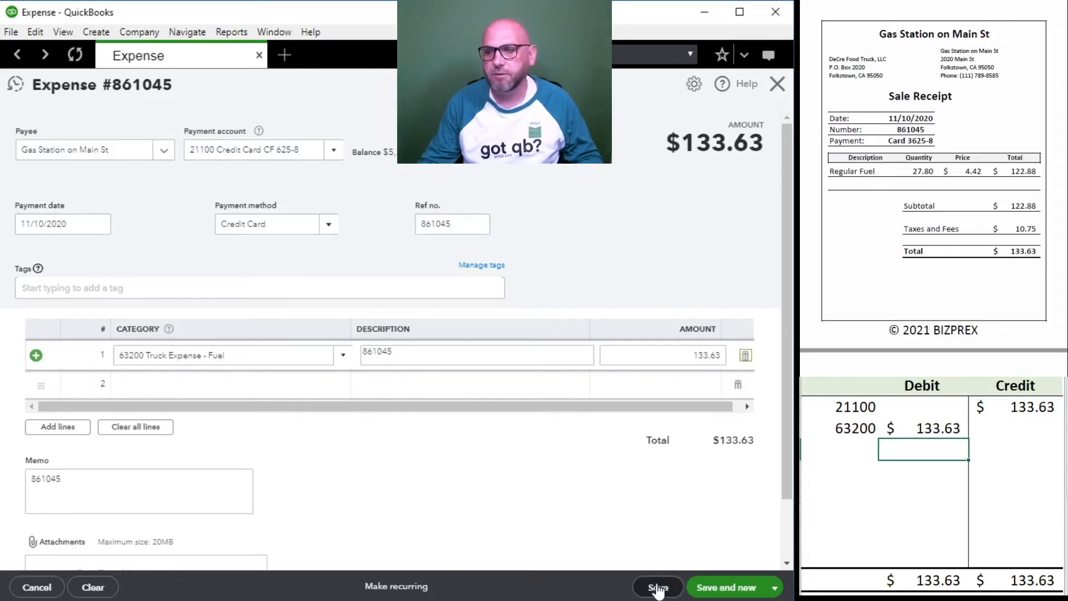
{"action": "left_click", "coordinate": [967, 451]}
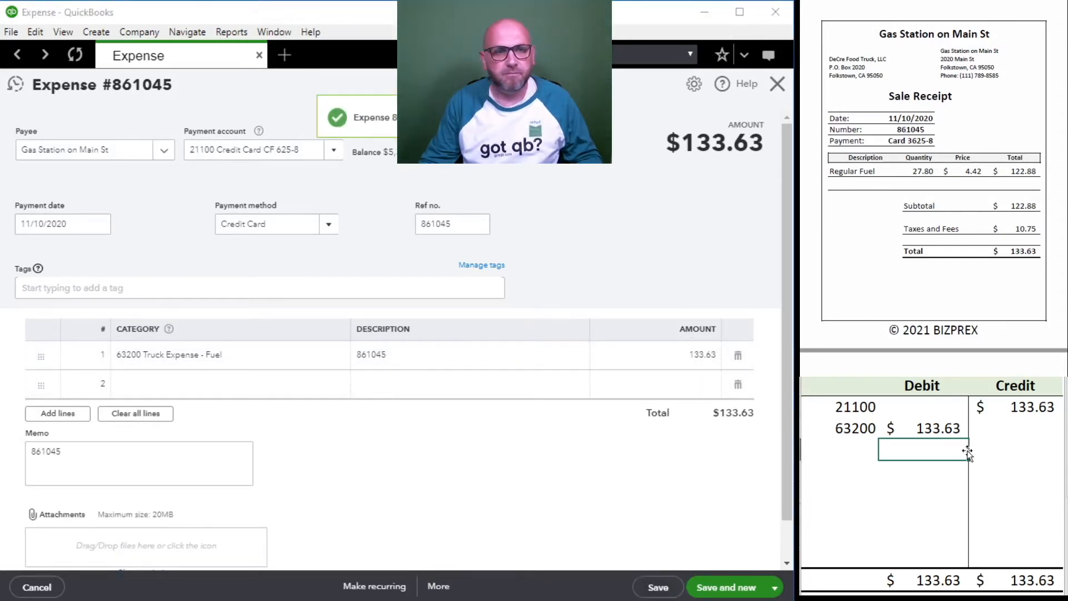
{"action": "mouse_move", "coordinate": [1002, 429]}
{"action": "left_mouse_down"}
{"action": "mouse_move", "coordinate": [847, 409]}
{"action": "mouse_move", "coordinate": [855, 418]}
{"action": "left_mouse_up"}
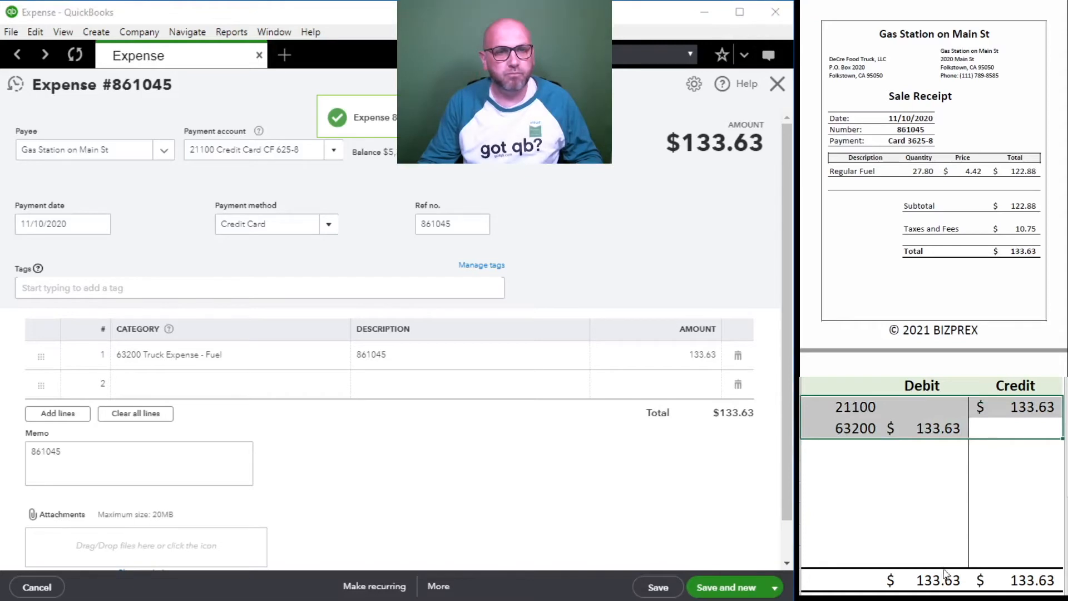
{"action": "key", "text": "Delete"}
Bring up the Food Traders, Inc receipt, open Pay Bills from the dashboard and choose the 21100 Credit Card as payment account
{"action": "scroll", "coordinate": [872, 139], "scroll_direction": "down", "scroll_amount": 5}
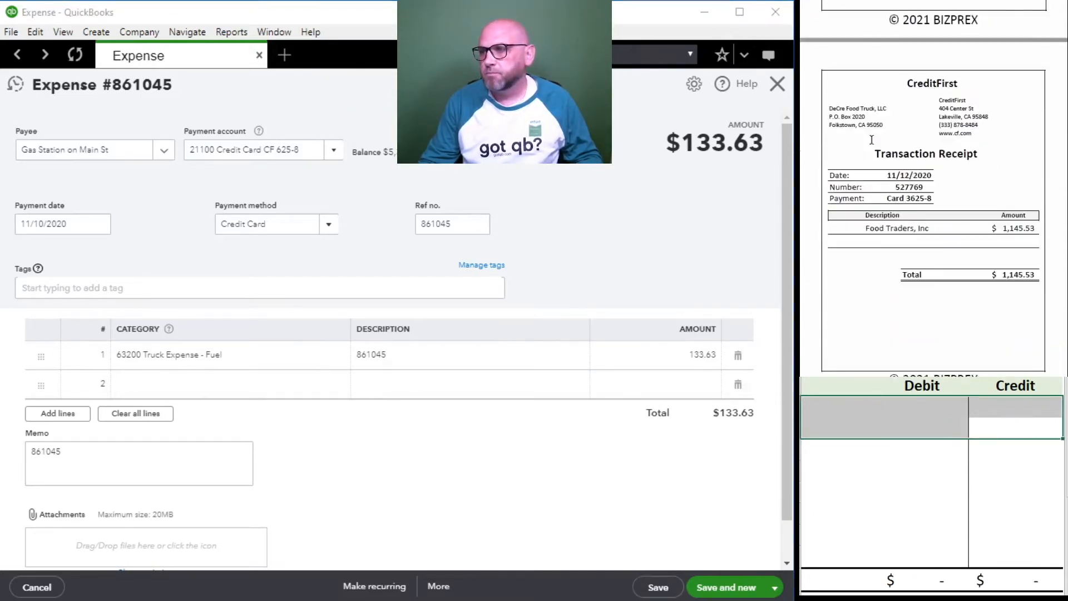
{"action": "scroll", "coordinate": [872, 140], "scroll_direction": "down", "scroll_amount": 3}
{"action": "scroll", "coordinate": [872, 140], "scroll_direction": "up", "scroll_amount": 1}
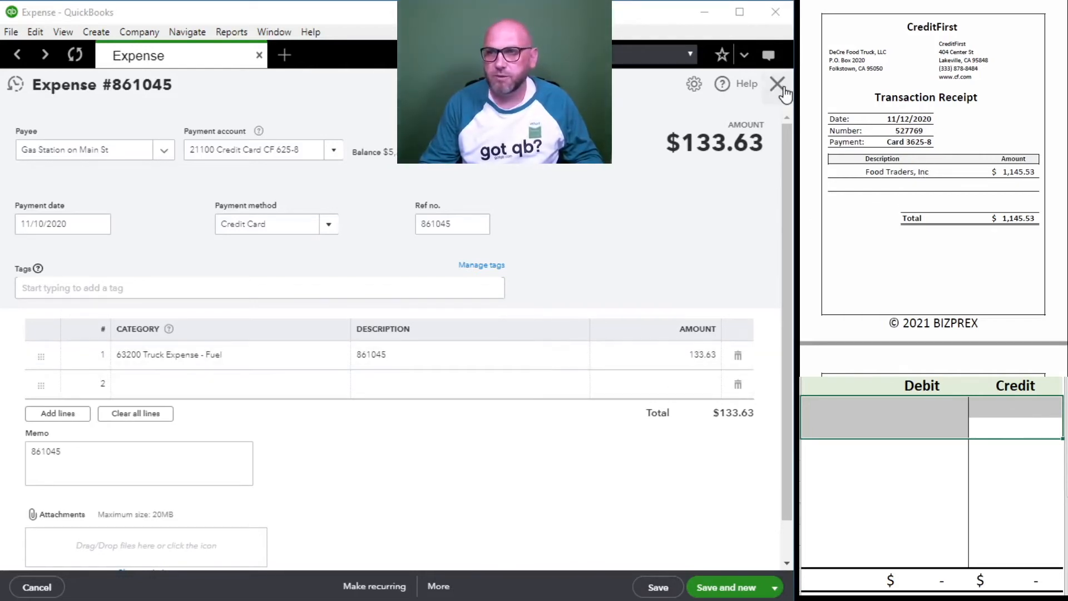
{"action": "scroll", "coordinate": [784, 85], "scroll_direction": "down", "scroll_amount": 1}
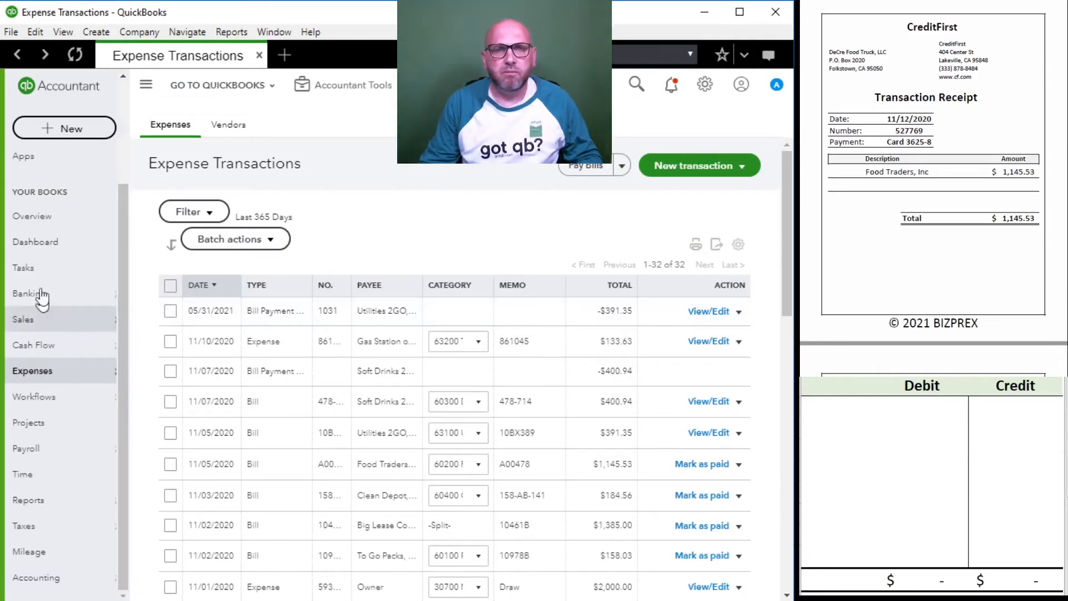
{"action": "left_click", "coordinate": [49, 249]}
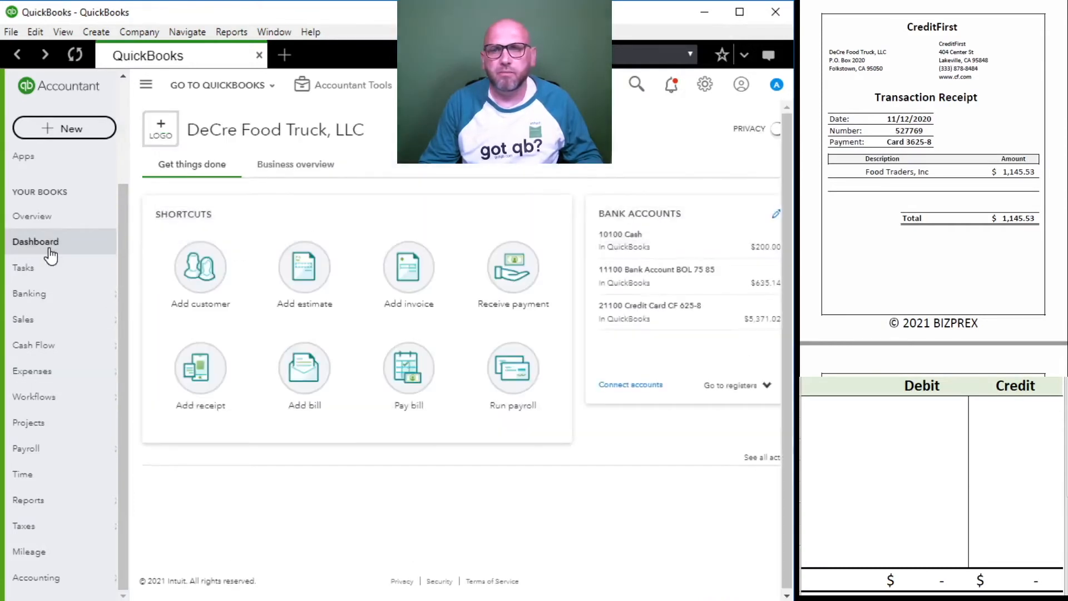
{"action": "left_click", "coordinate": [406, 376]}
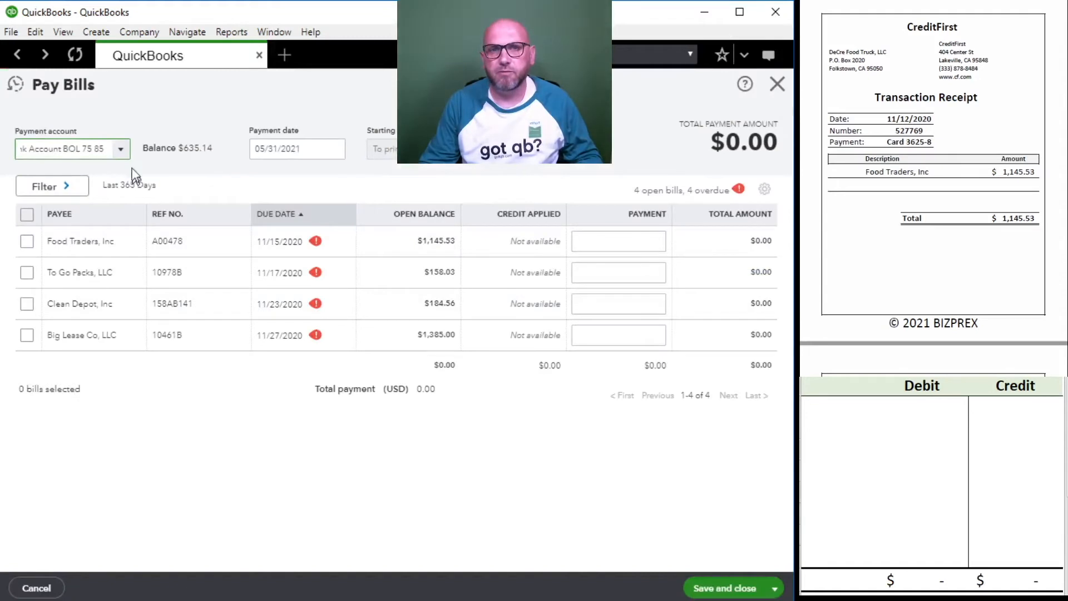
{"action": "left_click", "coordinate": [121, 149]}
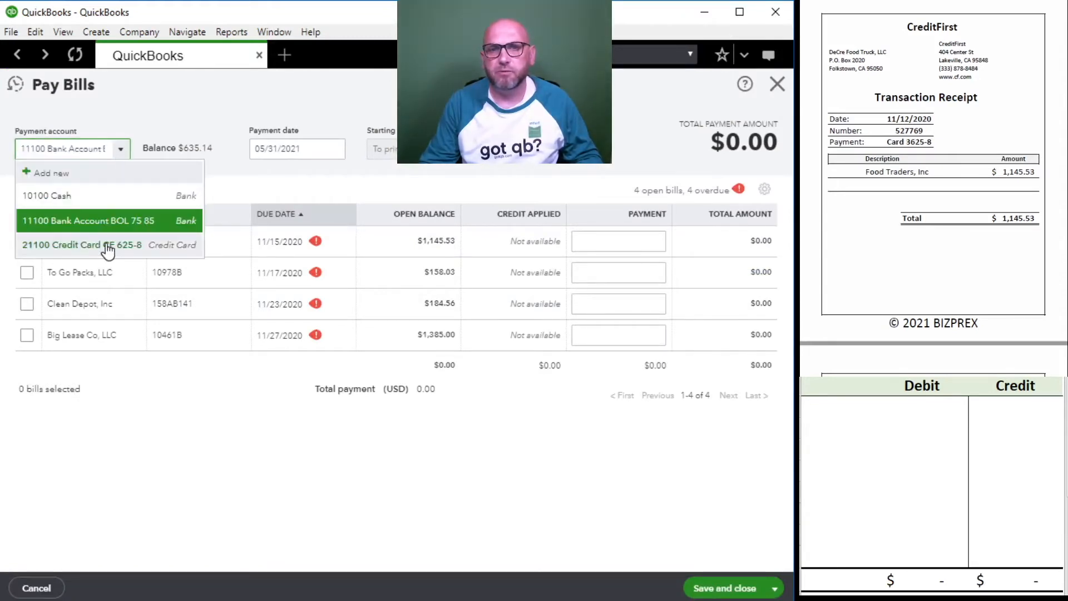
{"action": "left_click", "coordinate": [111, 246]}
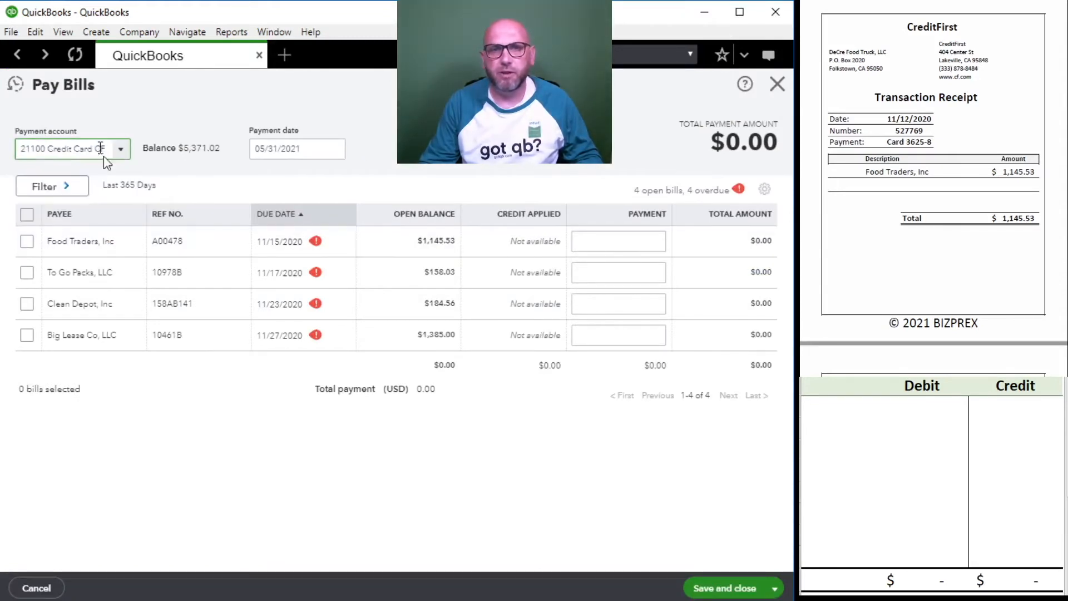
Set the payment date to 11/12/2021 and select the Food Traders, Inc bill for payment
{"action": "left_click", "coordinate": [312, 151]}
{"action": "type", "text": "1"}
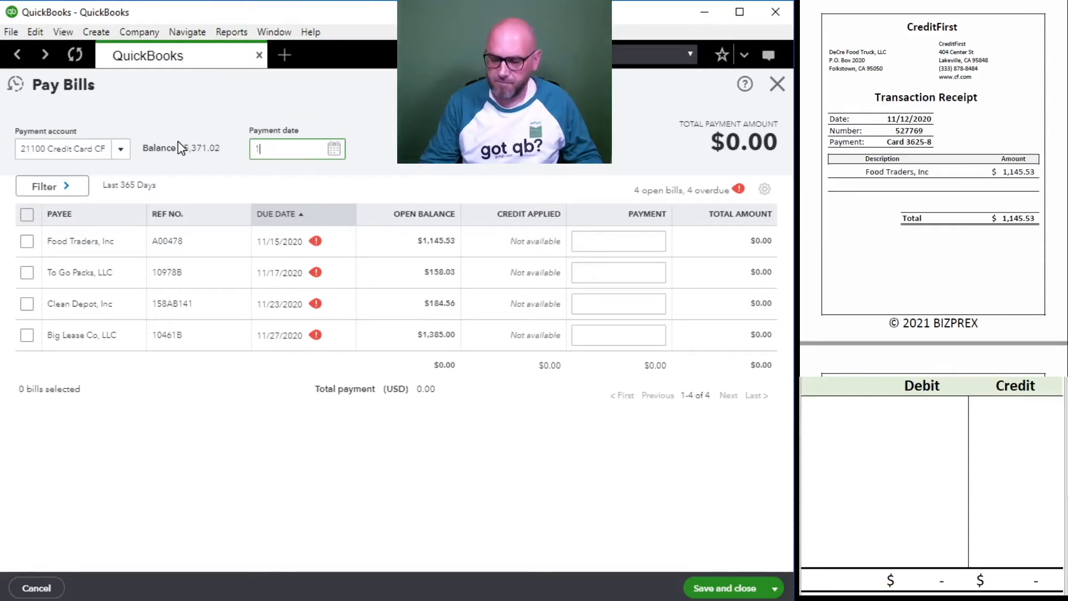
{"action": "type", "text": "1/12/2021"}
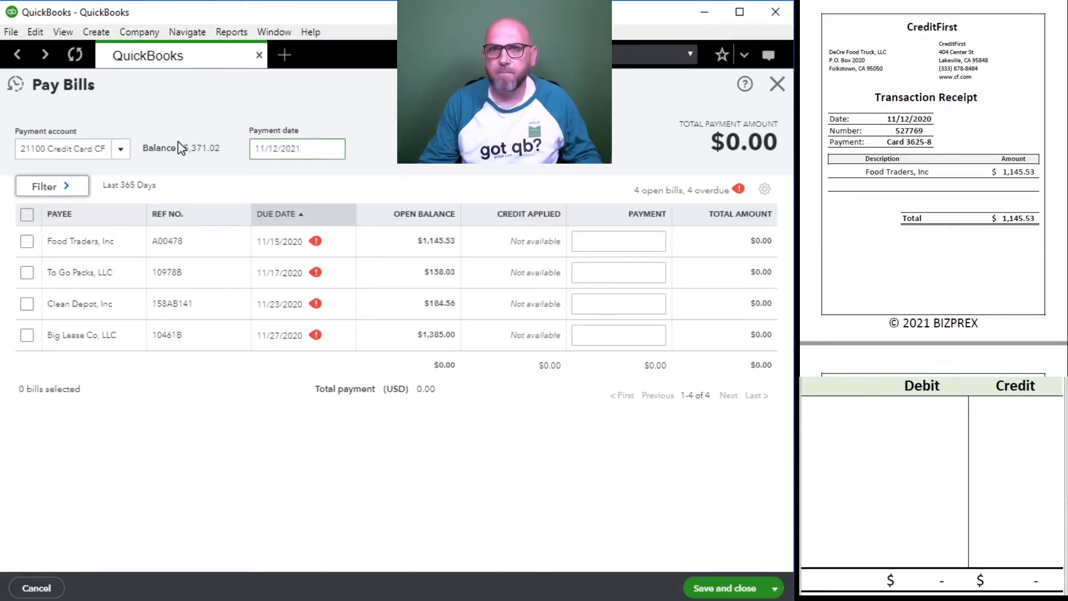
{"action": "key", "text": "Tab"}
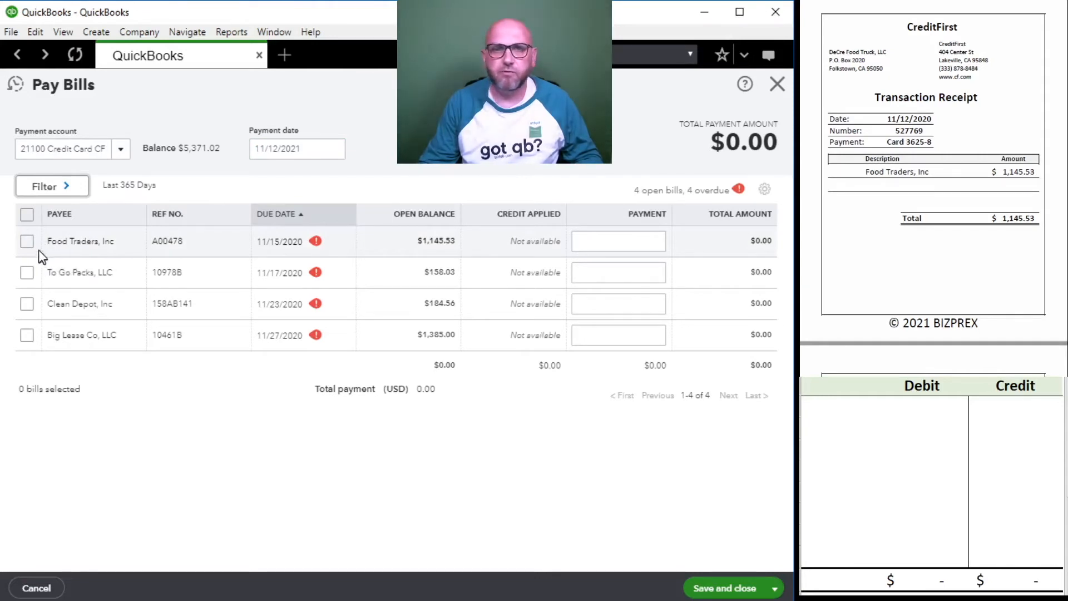
{"action": "left_click", "coordinate": [27, 241]}
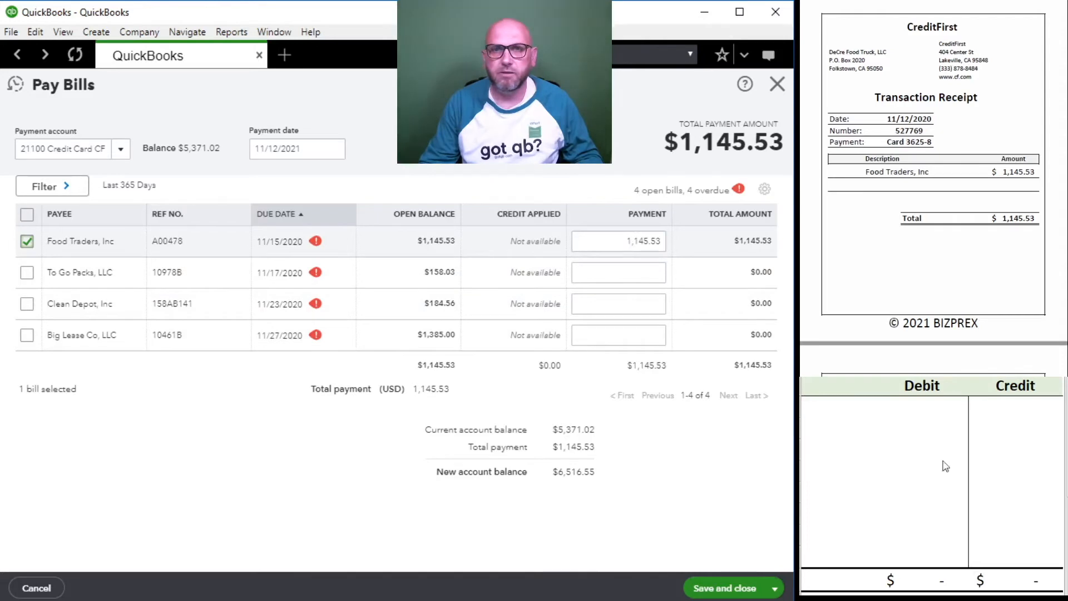
Enter account 20100 with a debit of 1,145.53 in the worksheet's first row
{"action": "left_click", "coordinate": [825, 404]}
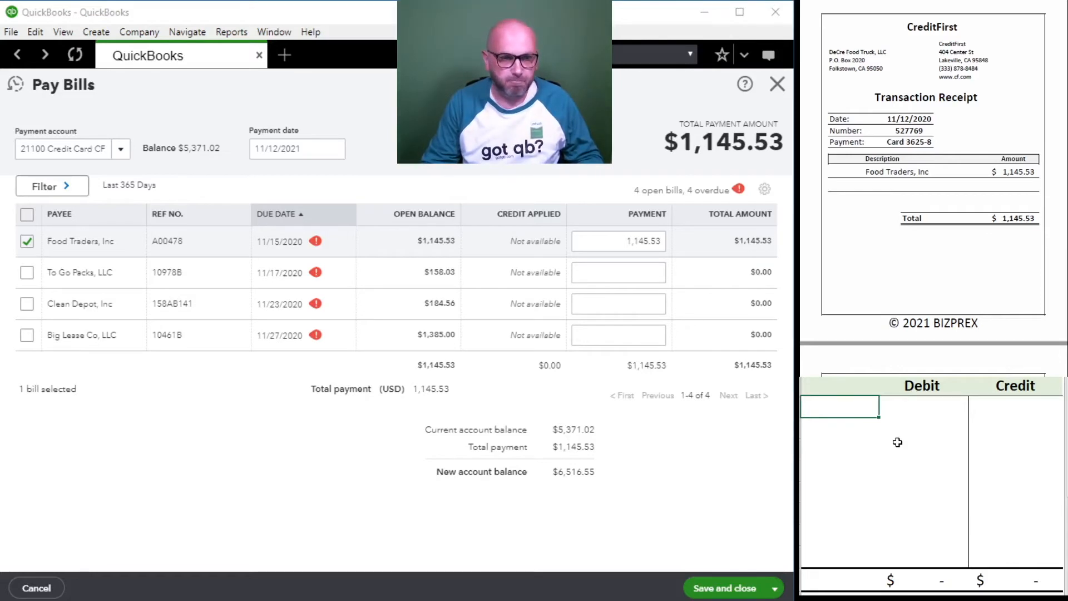
{"action": "type", "text": "20"}
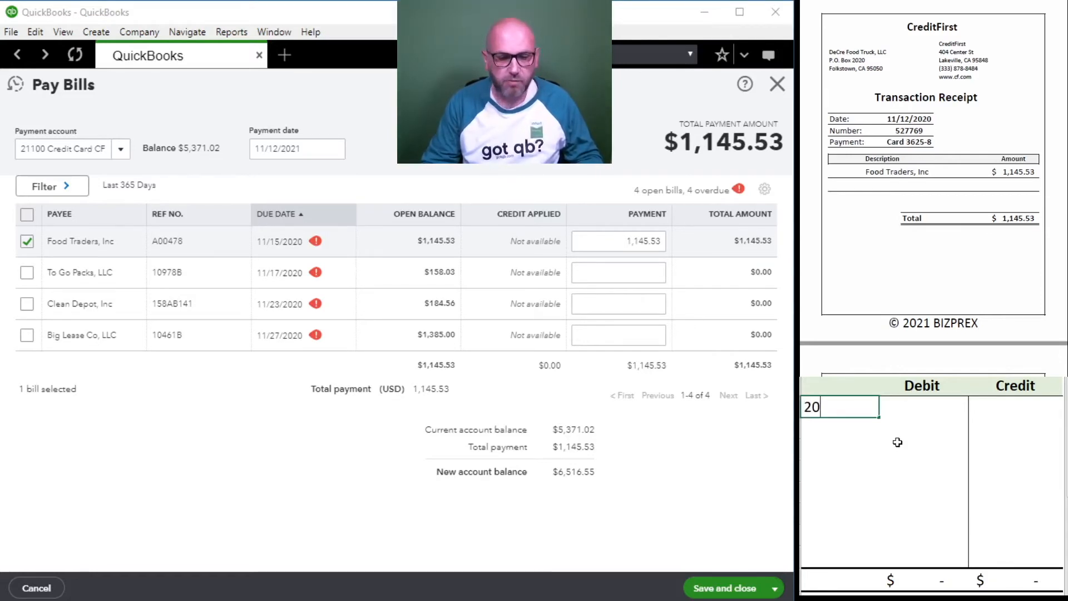
{"action": "type", "text": "100"}
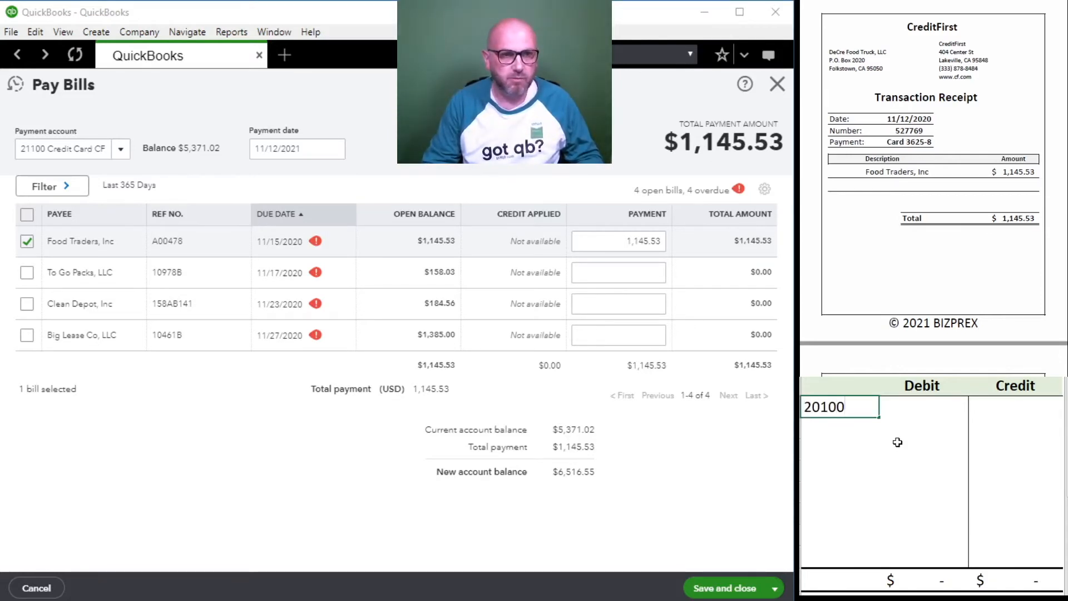
{"action": "key", "text": "Tab"}
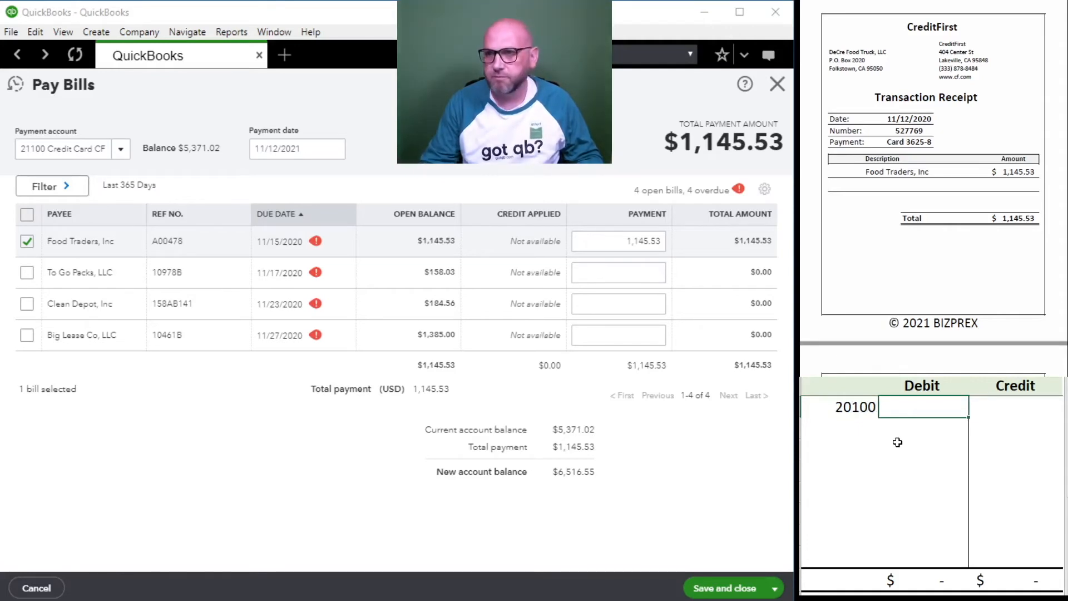
{"action": "type", "text": "1,145."}
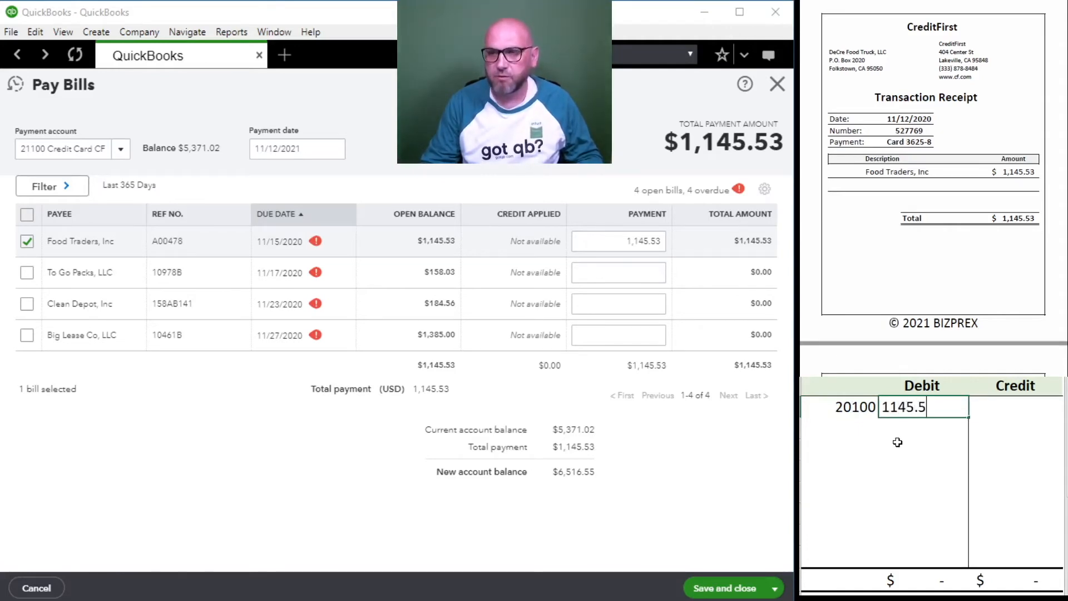
{"action": "type", "text": "53"}
{"action": "key", "text": "Return"}
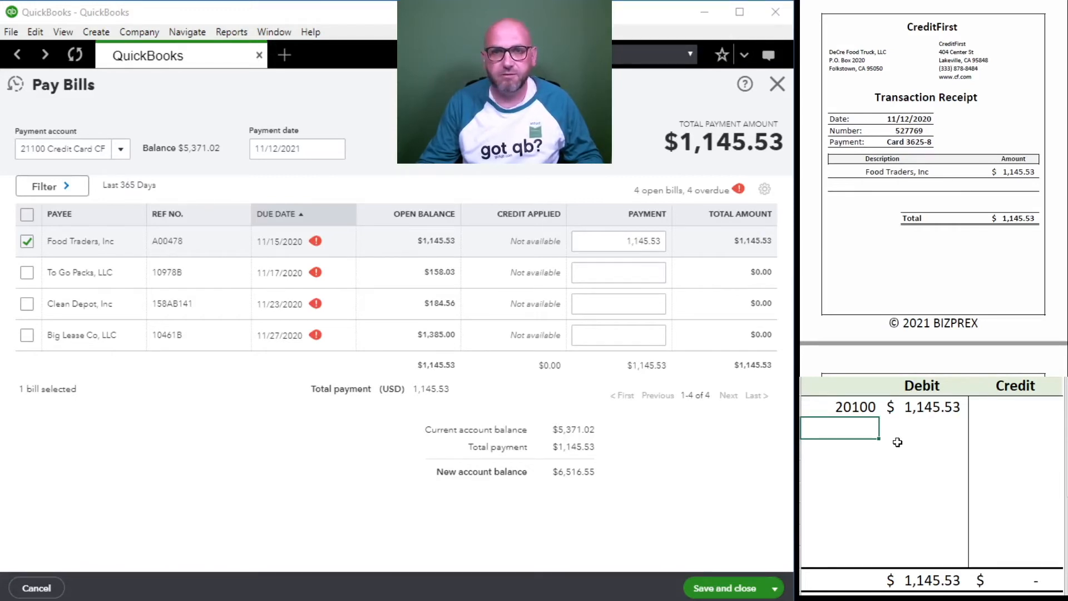
Enter account 21100 with a credit of 1,145.53 in the worksheet's second row
{"action": "type", "text": "1"}
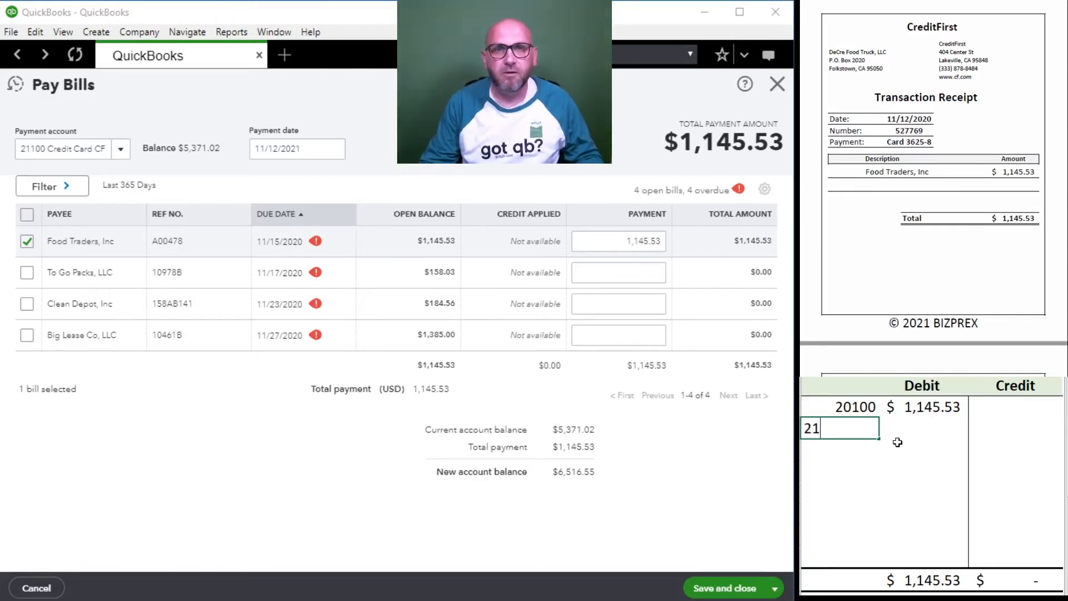
{"action": "type", "text": "100"}
{"action": "key", "text": "Tab"}
{"action": "key", "text": "Tab"}
{"action": "key", "text": "Tab"}
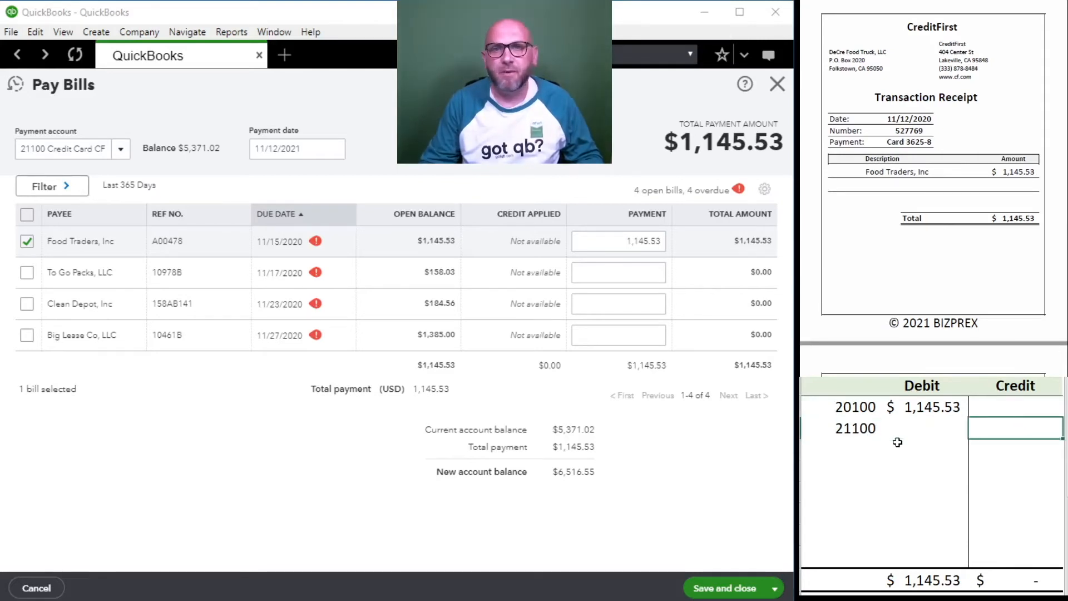
{"action": "type", "text": "1,145.53"}
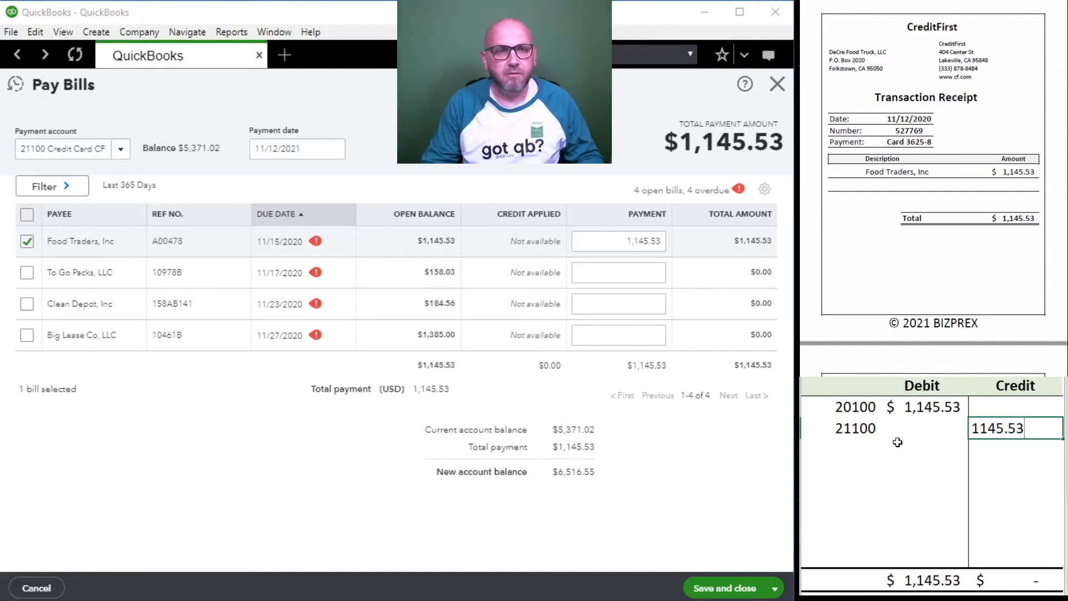
{"action": "left_click", "coordinate": [897, 442]}
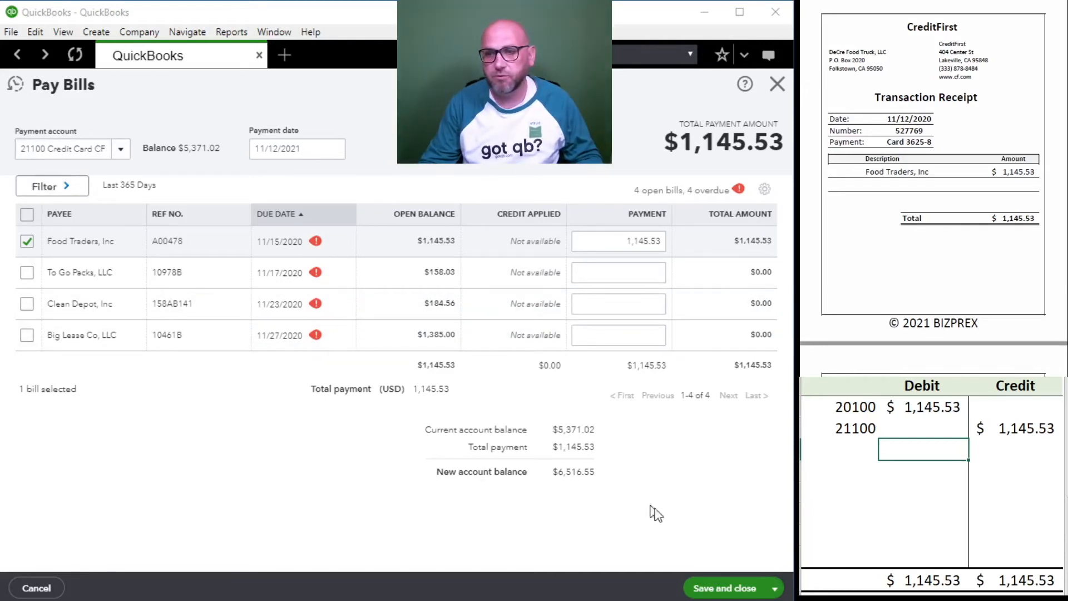
Save and close the Food Traders, Inc bill payment and clear the 20100 and 21100 rows from the worksheet
{"action": "left_click", "coordinate": [695, 592]}
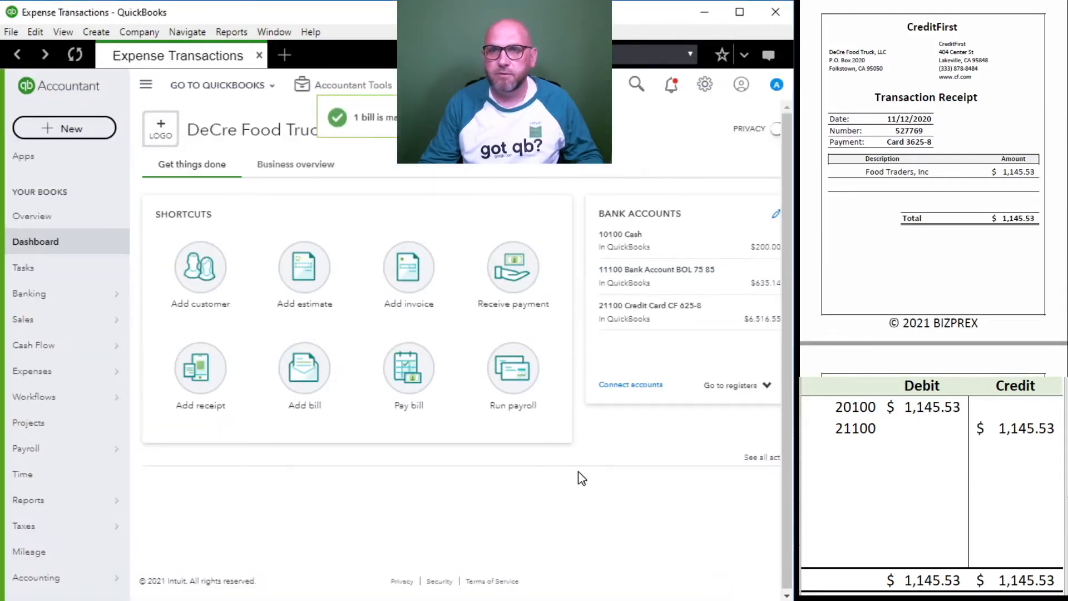
{"action": "left_click_drag", "start_coordinate": [993, 430], "coordinate": [840, 412]}
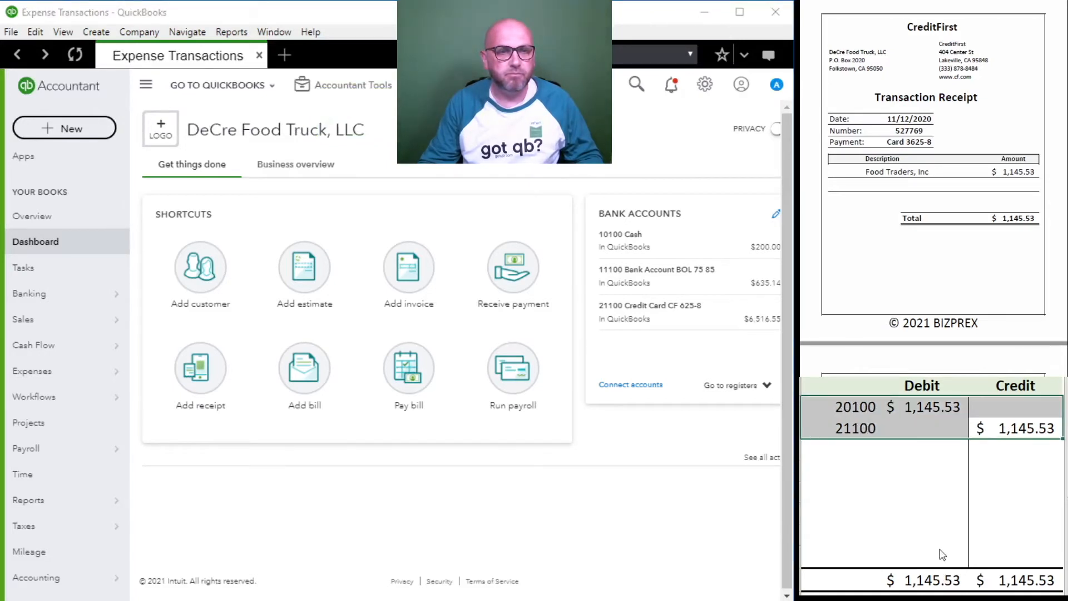
{"action": "key", "text": "Delete"}
Open Pay Bills for the To Go Packs, LLC receipt, select that vendor's bill and set the payment date to 11/14/2021
{"action": "scroll", "coordinate": [925, 282], "scroll_direction": "down", "scroll_amount": 3}
{"action": "scroll", "coordinate": [932, 279], "scroll_direction": "down", "scroll_amount": 5}
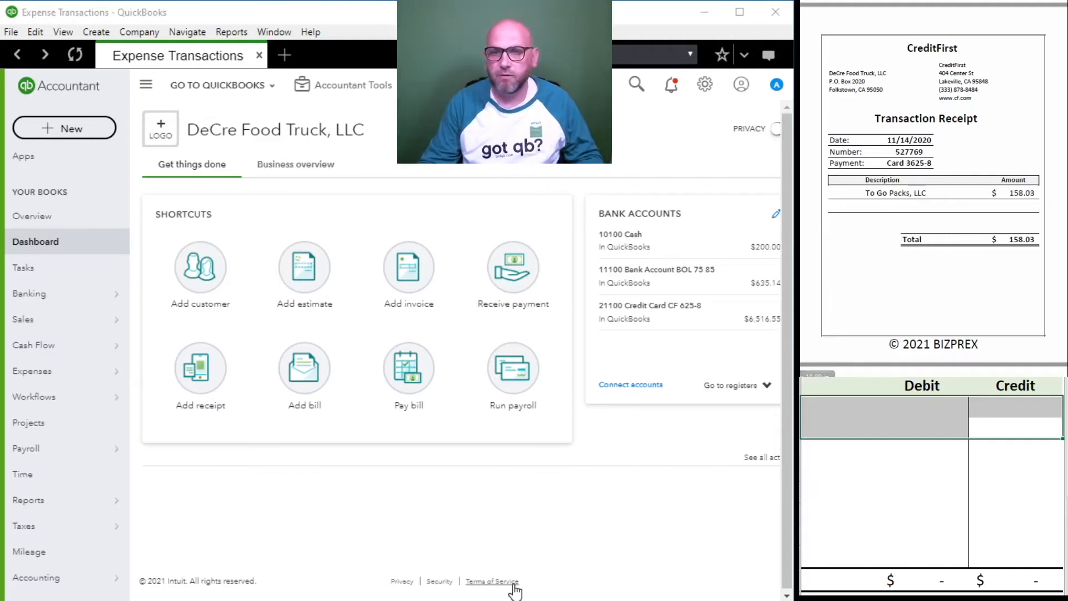
{"action": "left_click", "coordinate": [407, 377]}
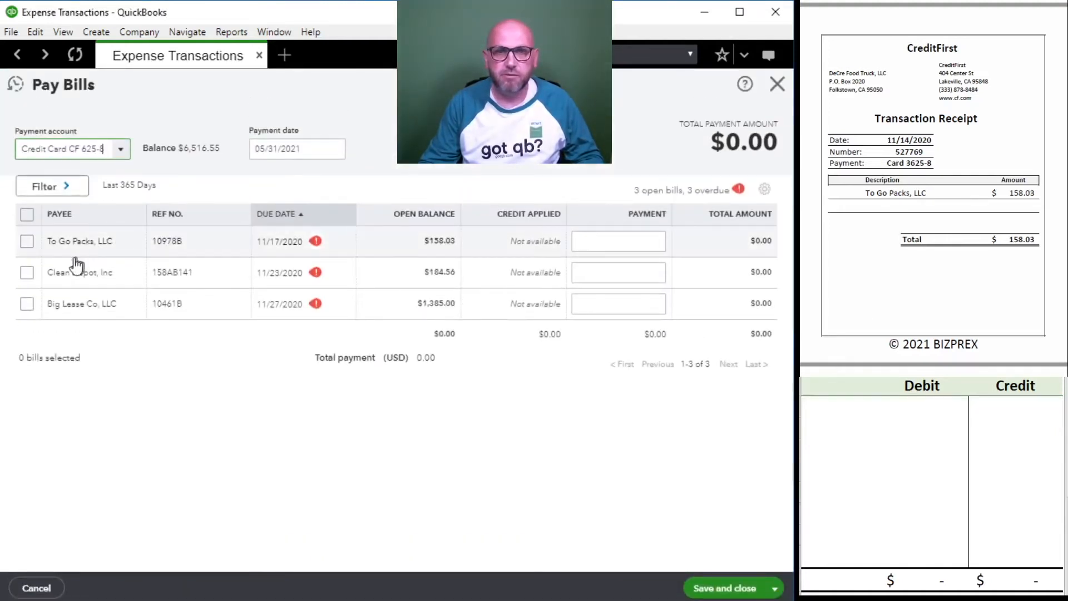
{"action": "left_click", "coordinate": [26, 241]}
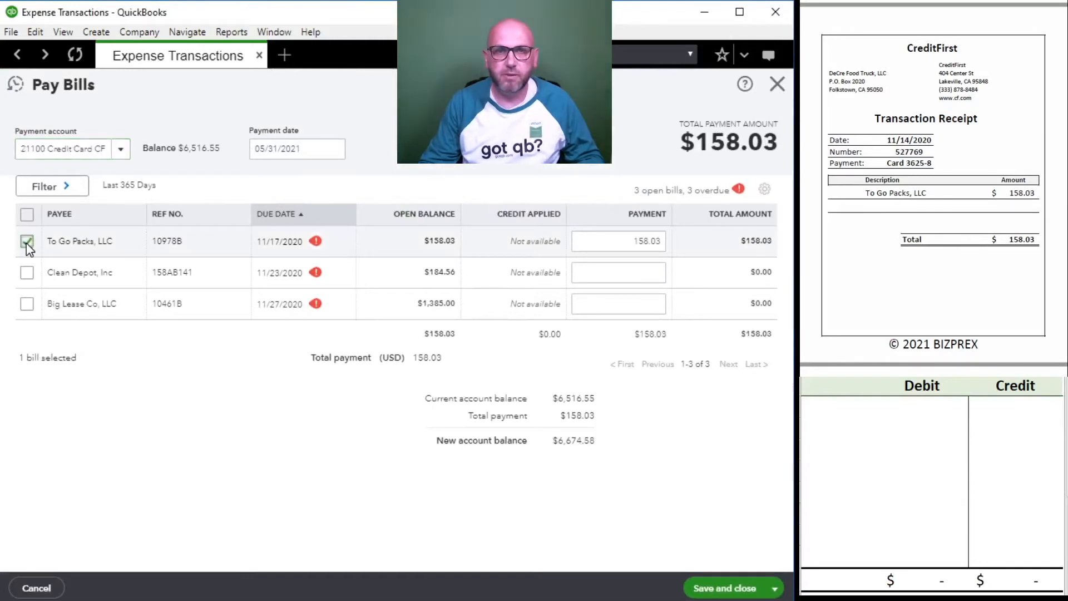
{"action": "left_click", "coordinate": [303, 153]}
{"action": "type", "text": "1"}
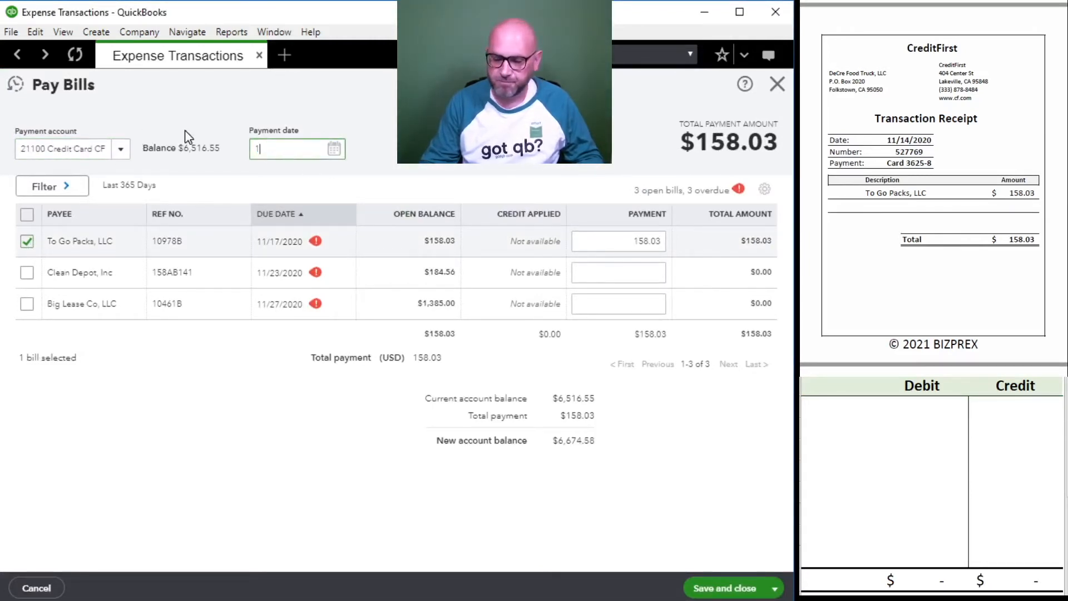
{"action": "type", "text": "1/14/2021"}
{"action": "key", "text": "Tab"}
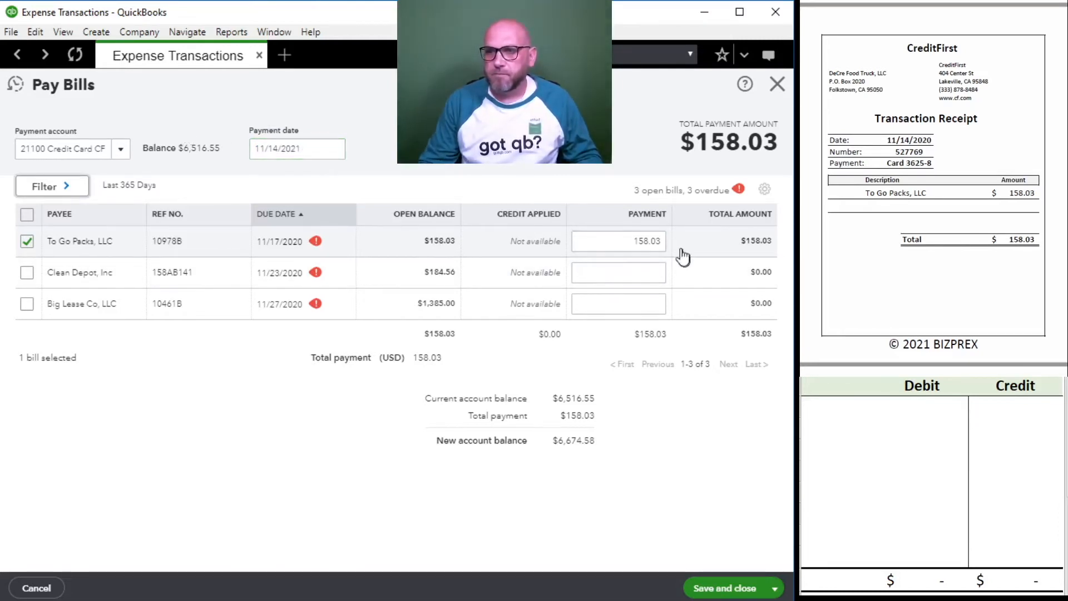
Enter account 20100 with a debit of 158.03 in the worksheet's first row
{"action": "left_click", "coordinate": [887, 427]}
{"action": "left_click", "coordinate": [823, 406]}
{"action": "type", "text": "20"}
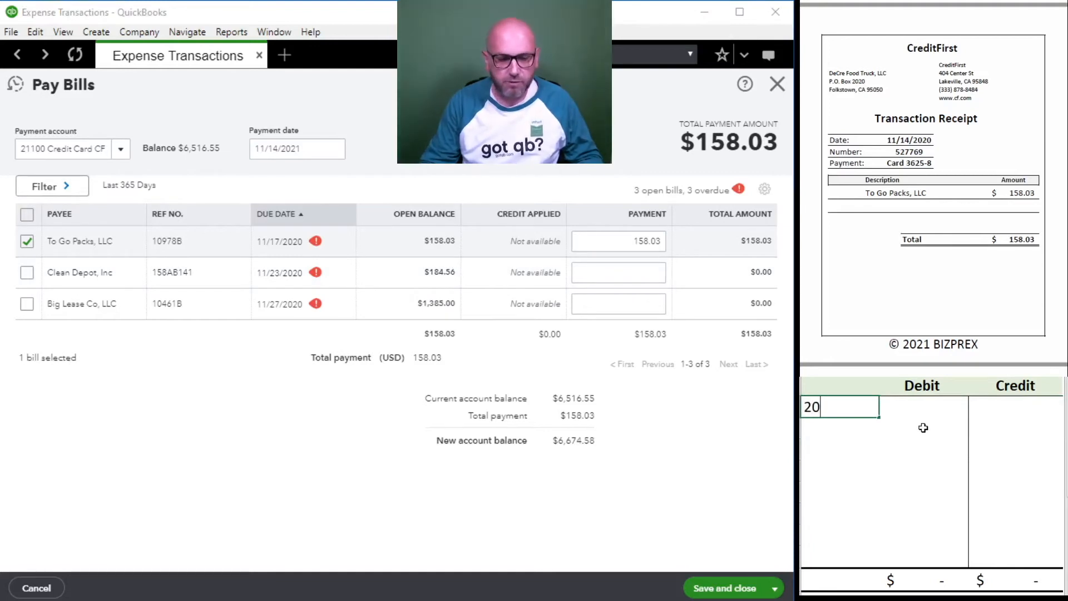
{"action": "type", "text": "100"}
{"action": "key", "text": "Tab"}
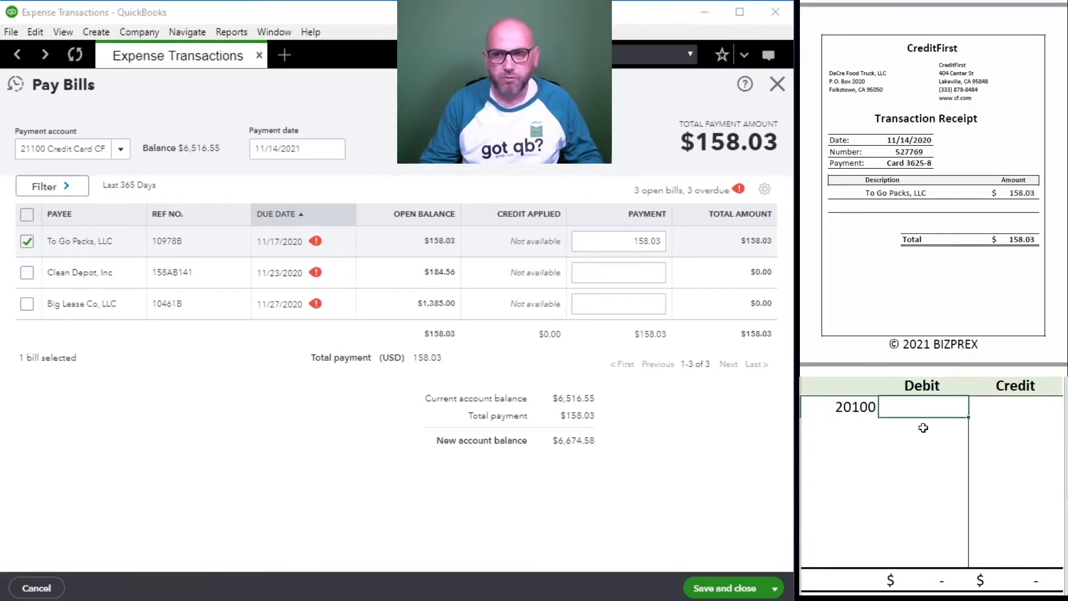
{"action": "type", "text": "158.03"}
{"action": "key", "text": "Return"}
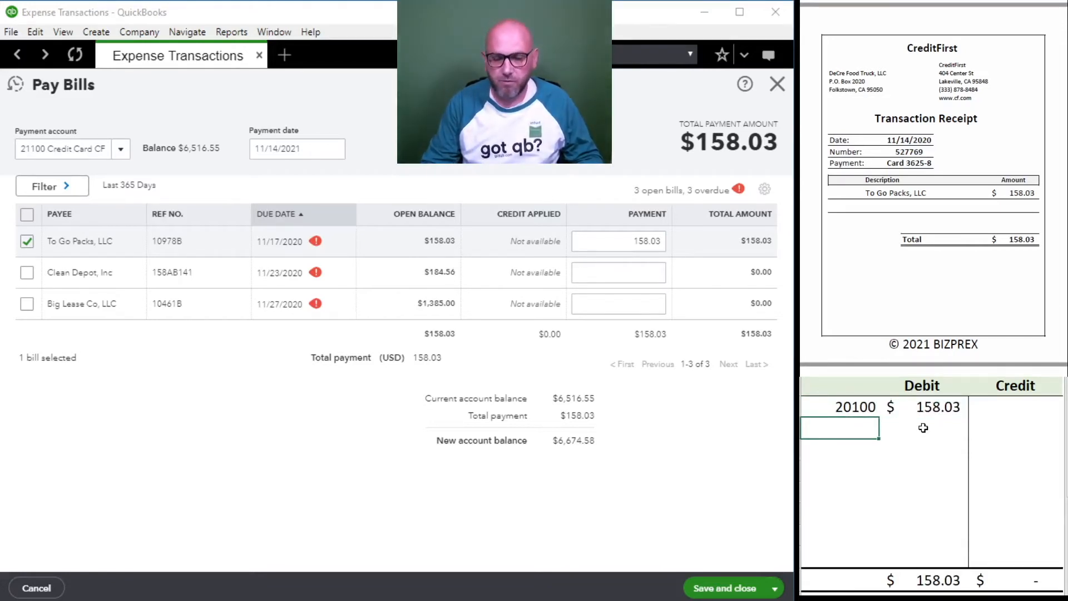
Enter account 21100 with a credit of 158.03 in the worksheet's second row
{"action": "type", "text": "21100"}
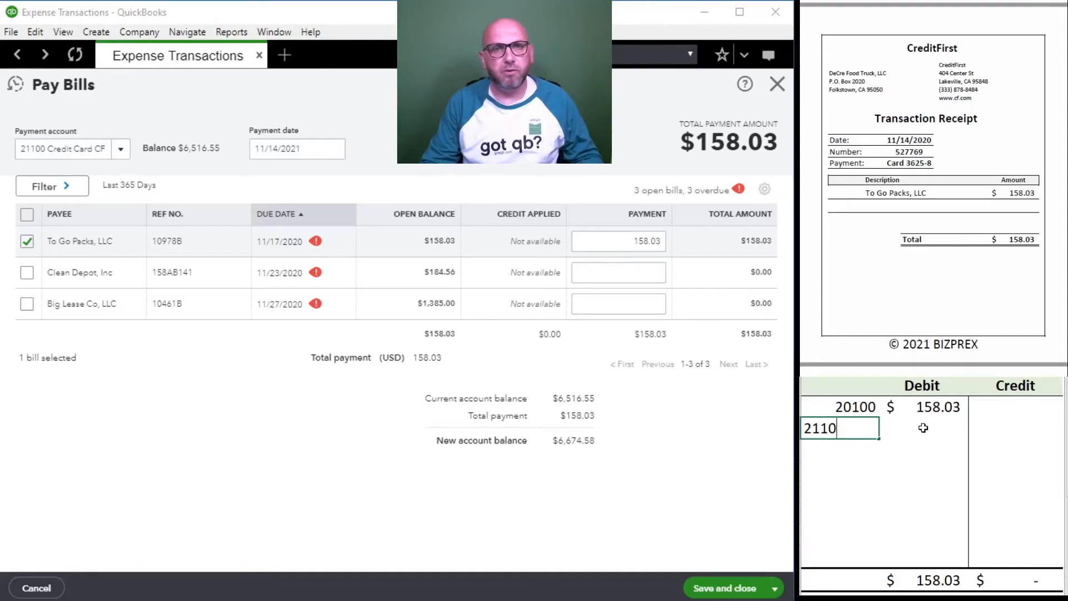
{"action": "key", "text": "Tab"}
{"action": "key", "text": "Tab"}
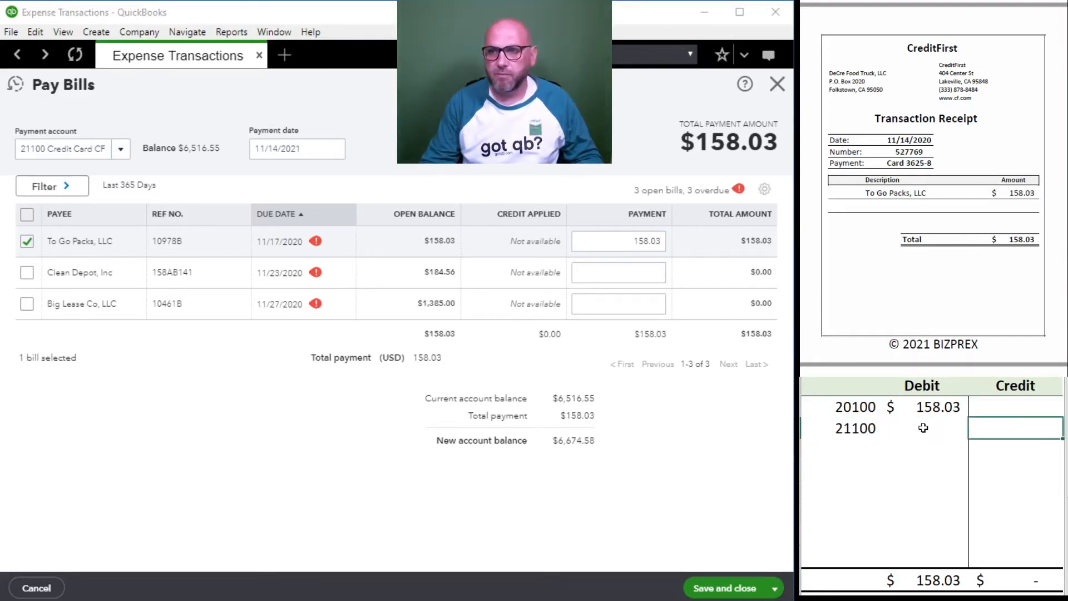
{"action": "type", "text": "158.03"}
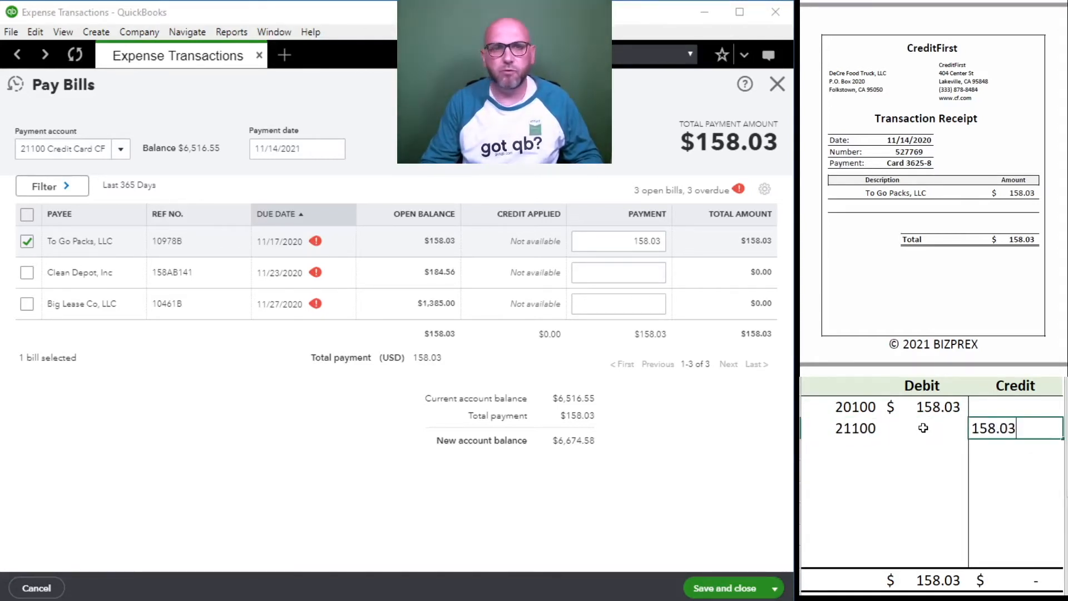
{"action": "key", "text": "Return"}
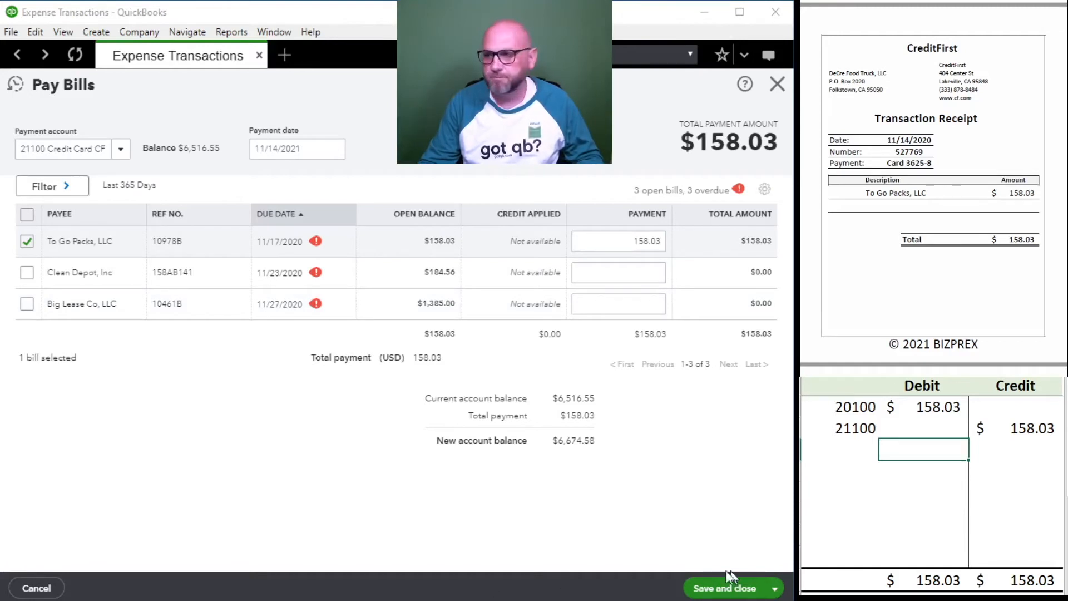
Save and close the To Go Packs, LLC bill payment and clear the 20100 and 21100 rows from the worksheet
{"action": "left_click", "coordinate": [718, 590]}
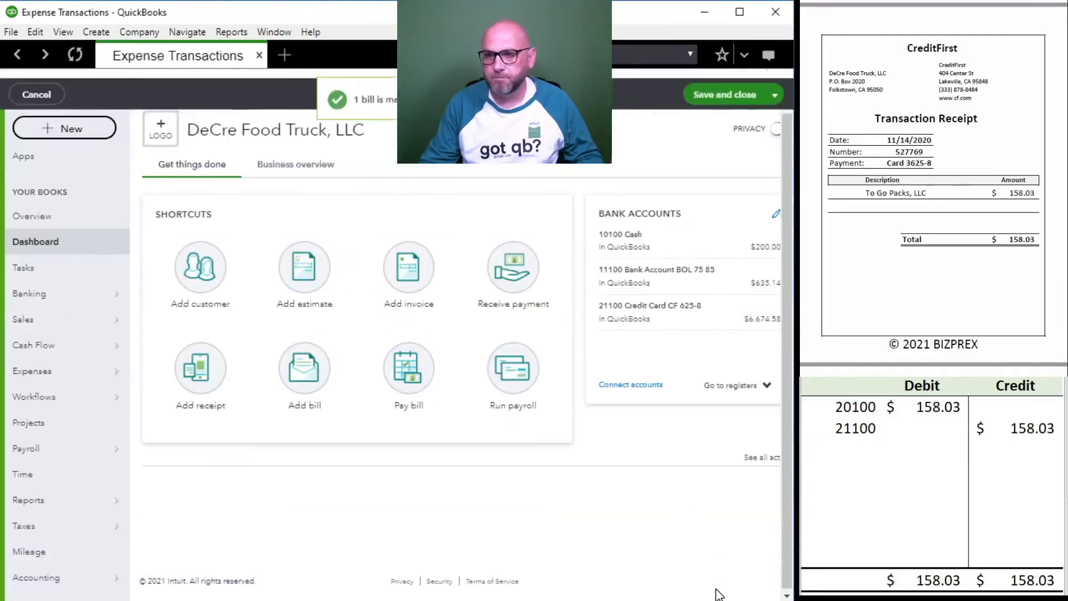
{"action": "left_click_drag", "start_coordinate": [1010, 429], "coordinate": [839, 409]}
{"action": "key", "text": "Delete"}
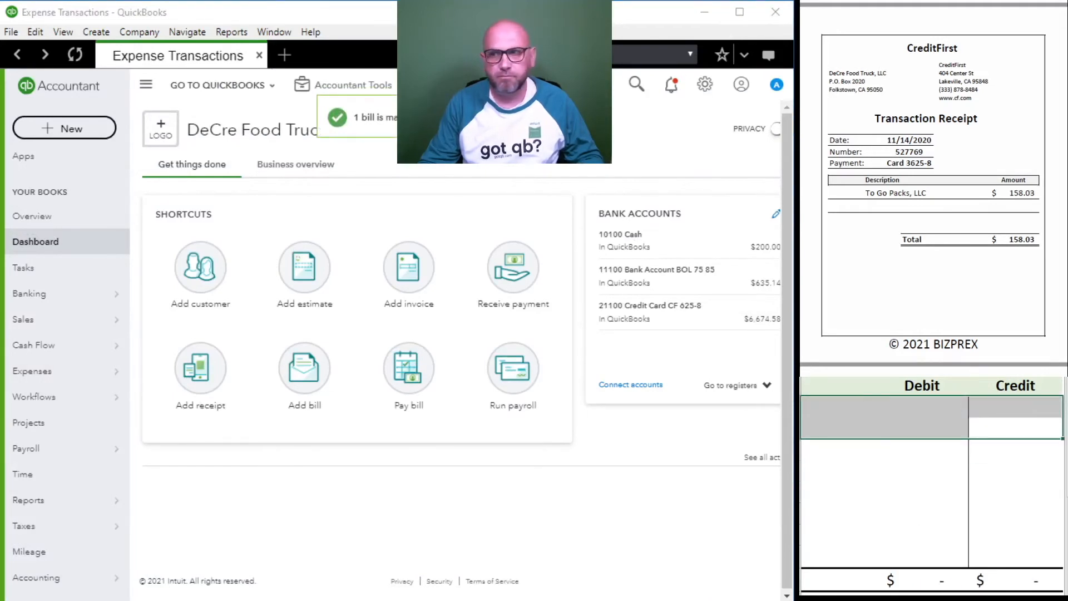
Open a Pay down credit card transaction for the Bank Transfer Payment receipt and choose the 21100 Credit Card account as the card paid
{"action": "scroll", "coordinate": [954, 253], "scroll_direction": "down", "scroll_amount": 5}
{"action": "scroll", "coordinate": [893, 196], "scroll_direction": "down", "scroll_amount": 1}
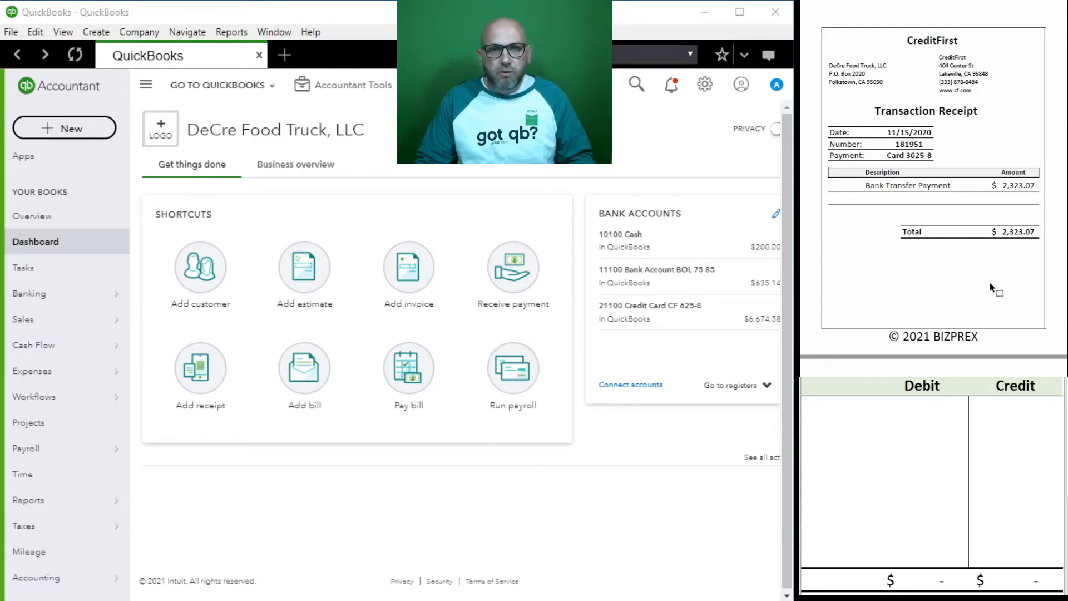
{"action": "mouse_move", "coordinate": [59, 376]}
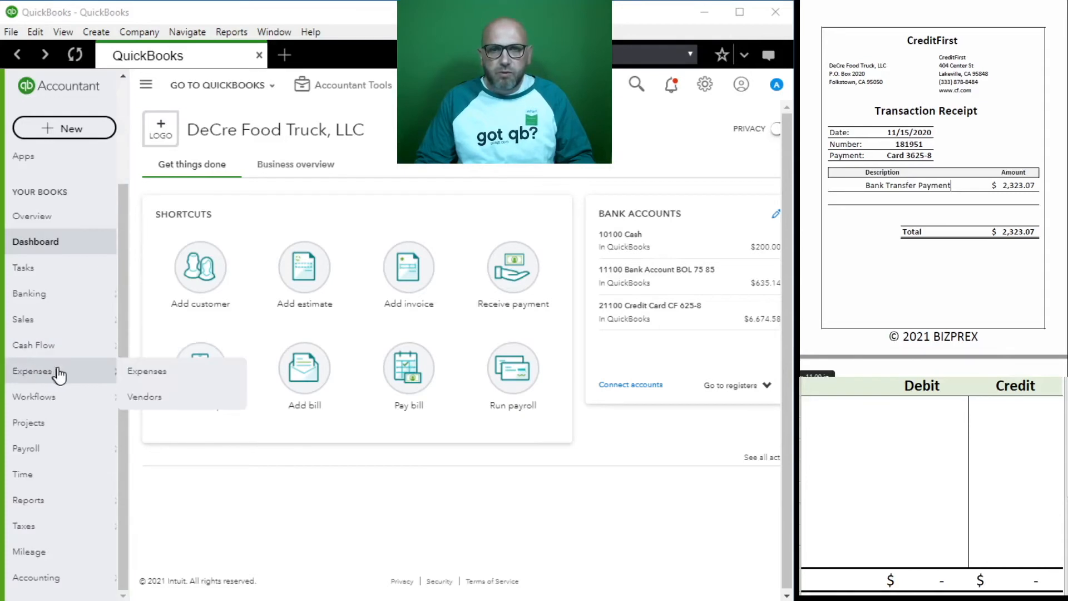
{"action": "left_click", "coordinate": [146, 372]}
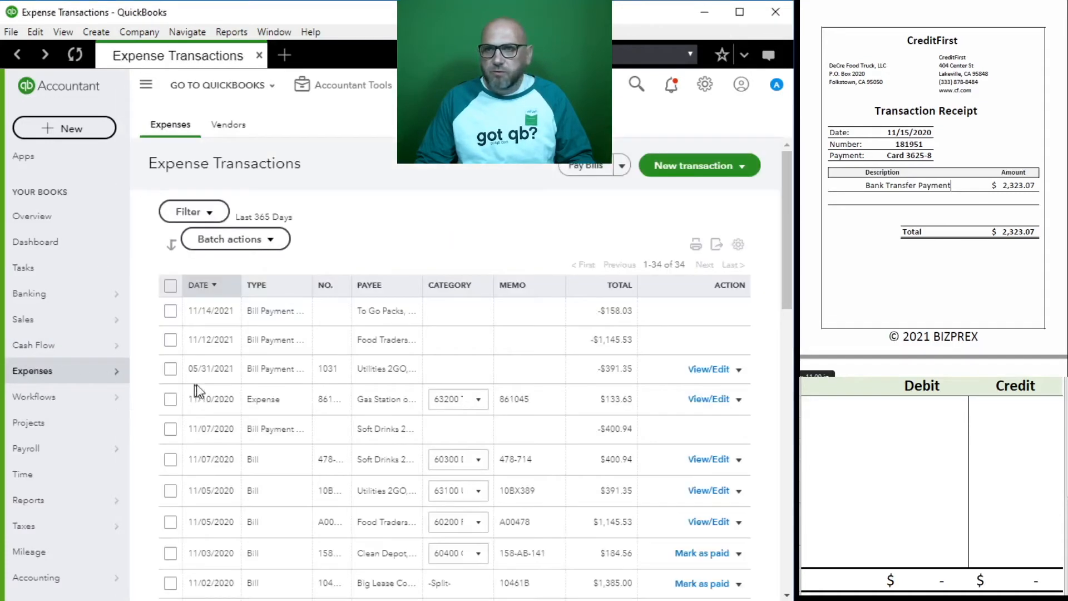
{"action": "left_click", "coordinate": [743, 173]}
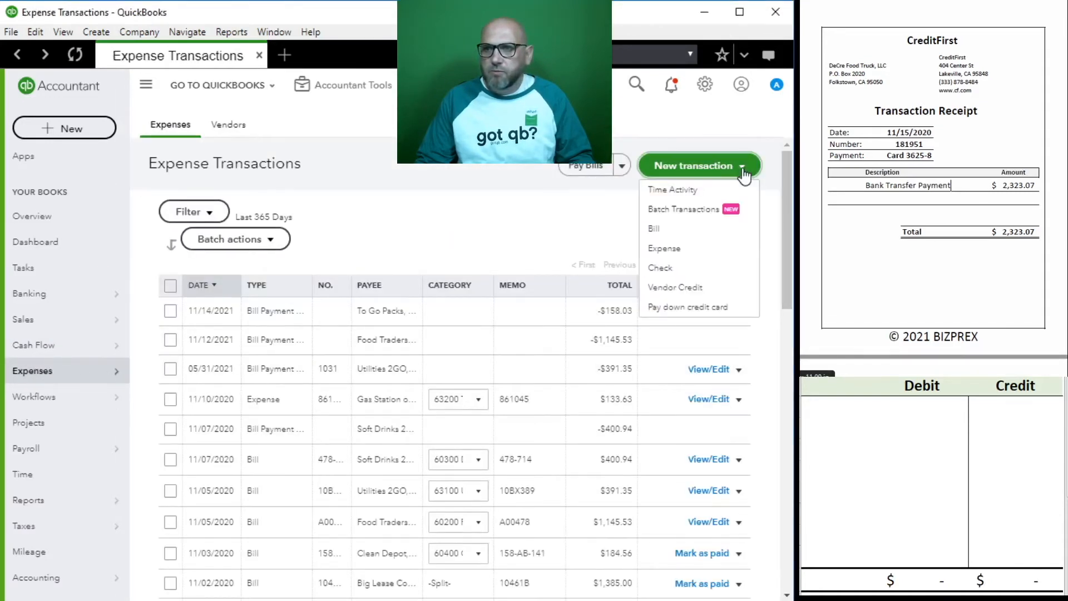
{"action": "left_click", "coordinate": [712, 309]}
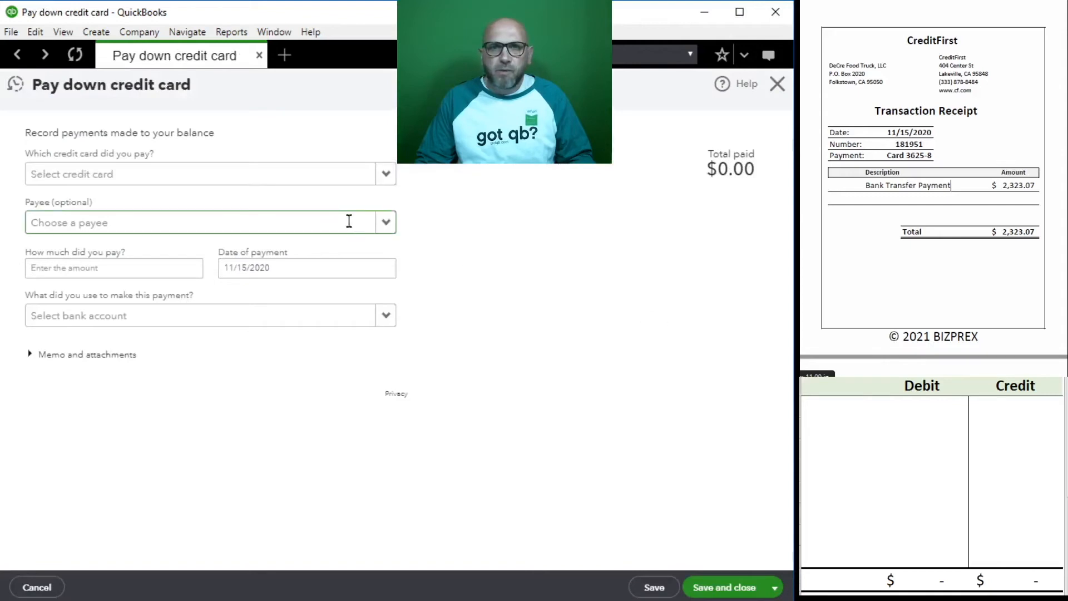
{"action": "left_click", "coordinate": [385, 177]}
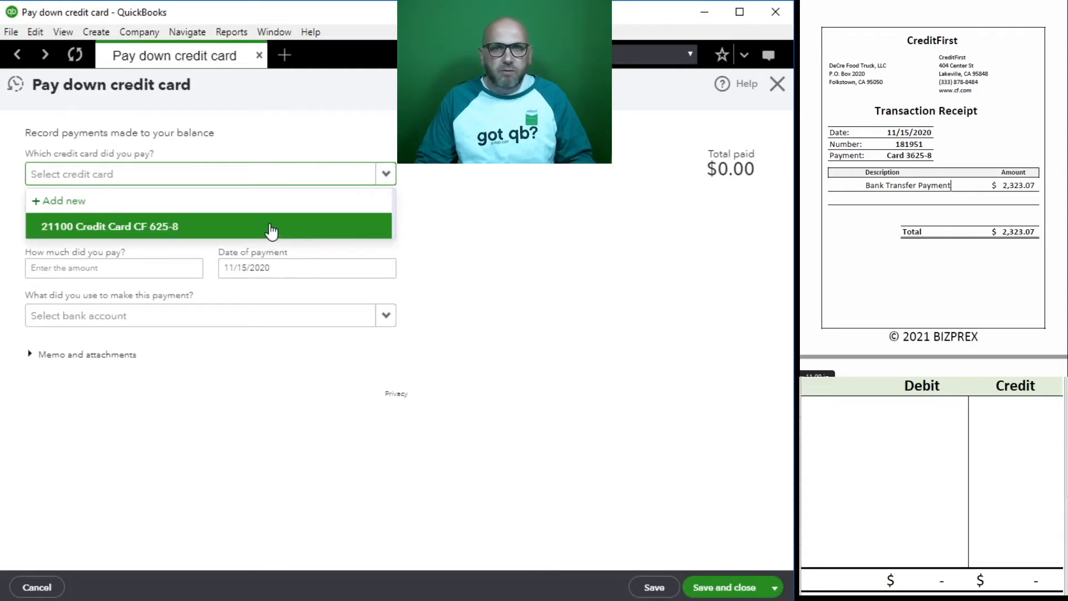
{"action": "left_click", "coordinate": [271, 230]}
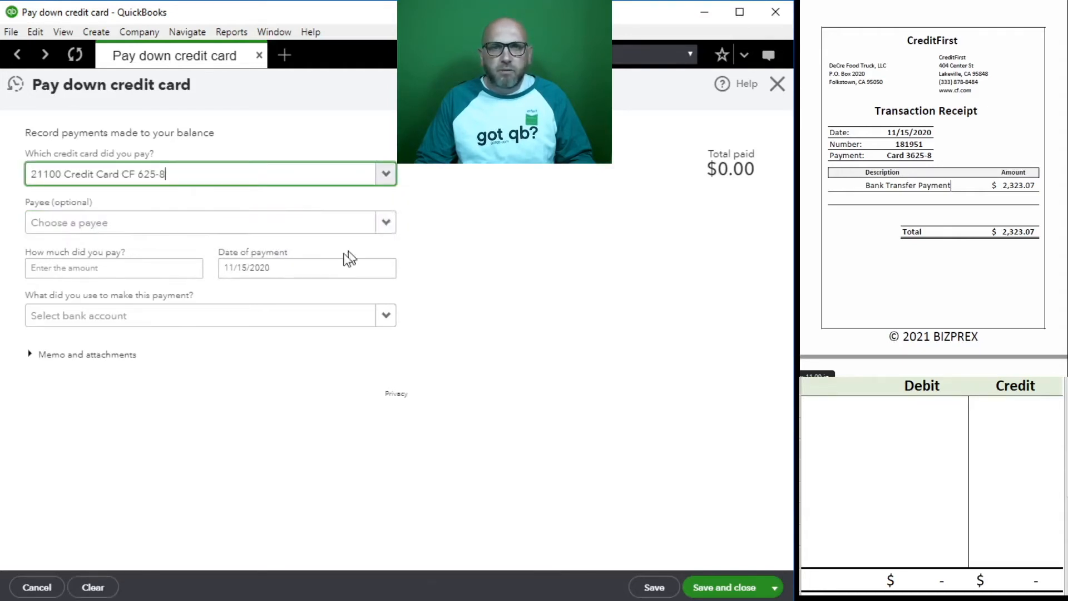
Set the credit card payment amount to 2,323.07 and choose the 11100 Bank Account as the source of the payment
{"action": "left_click", "coordinate": [170, 269]}
{"action": "type", "text": "2323.07"}
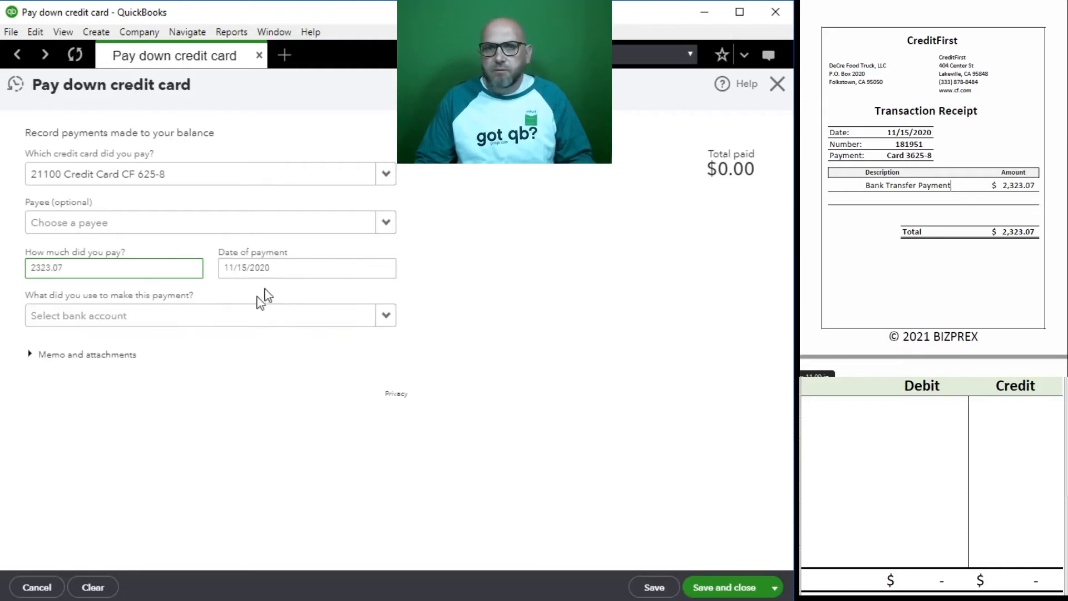
{"action": "key", "text": "Tab"}
{"action": "left_click", "coordinate": [89, 317]}
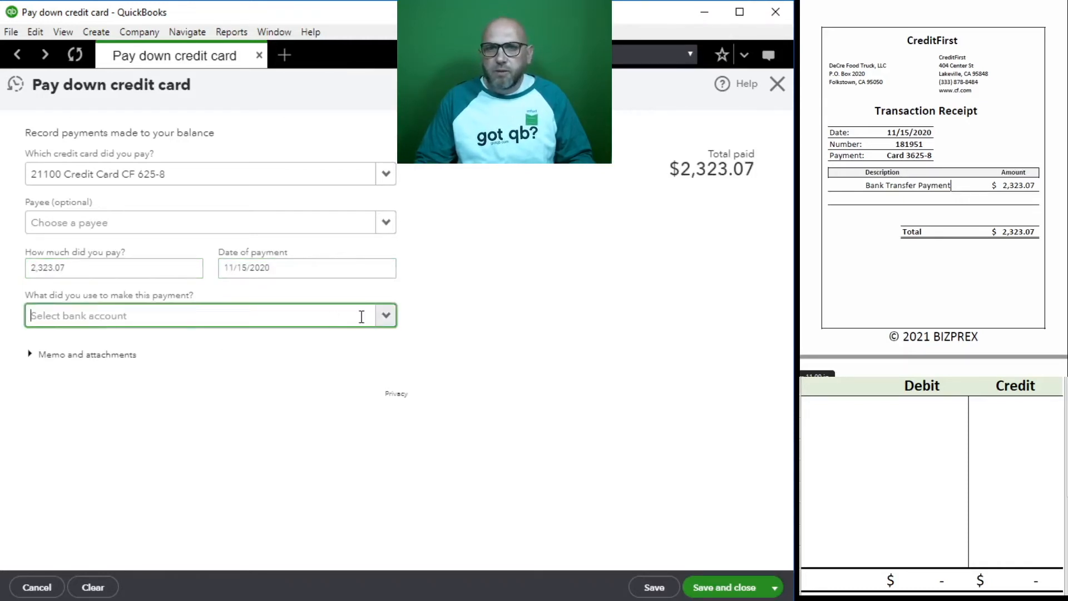
{"action": "left_click", "coordinate": [384, 320]}
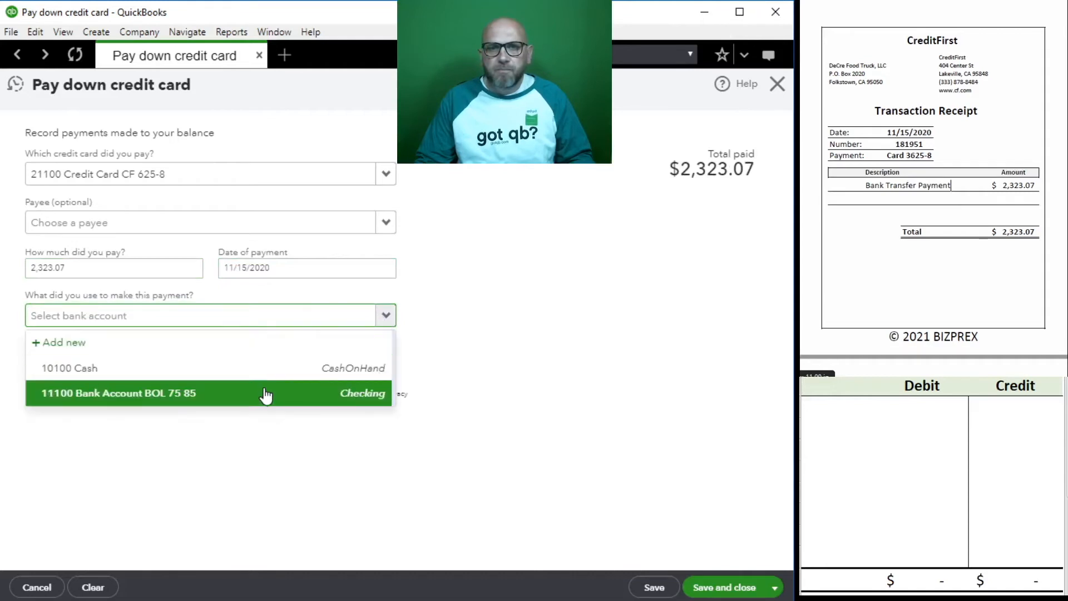
{"action": "left_click", "coordinate": [267, 394]}
{"action": "left_click", "coordinate": [533, 330]}
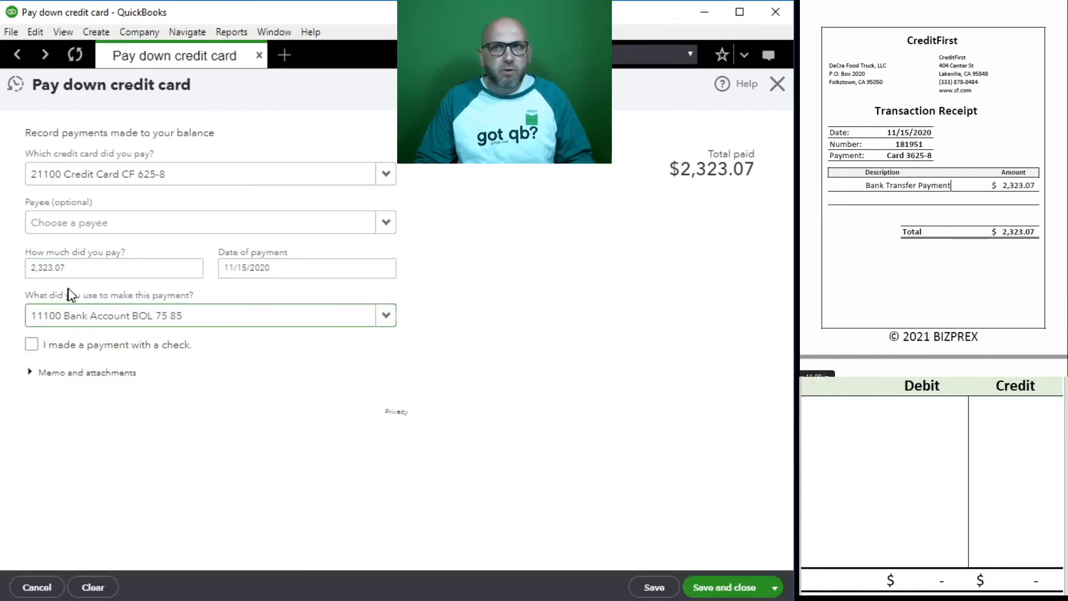
Enter account 21100 with a debit of 2,323.07 in the worksheet's first row
{"action": "left_click", "coordinate": [861, 425]}
{"action": "left_click", "coordinate": [845, 411]}
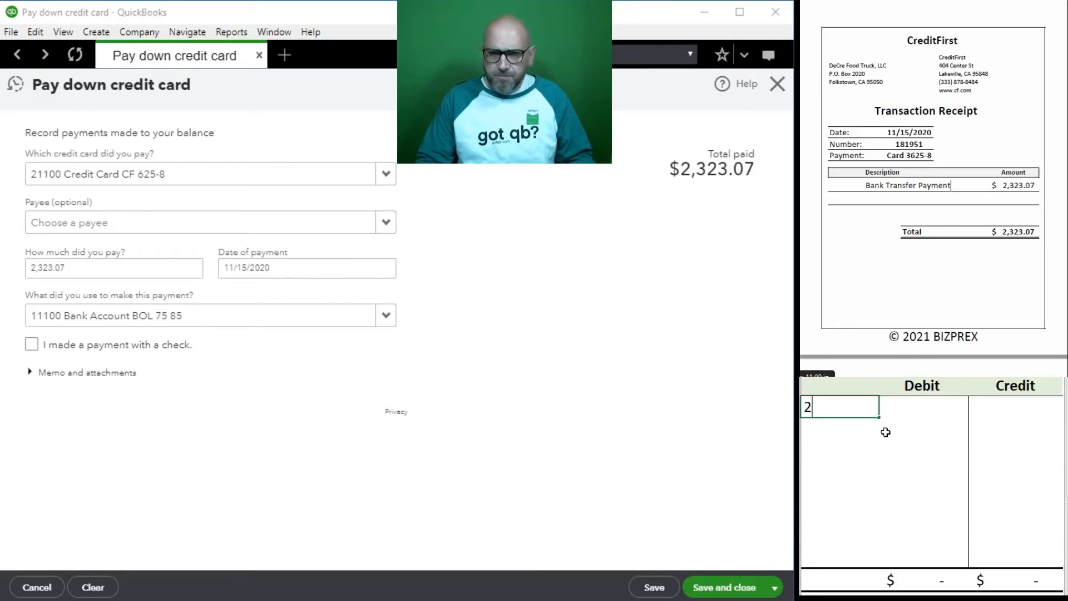
{"action": "type", "text": "21100"}
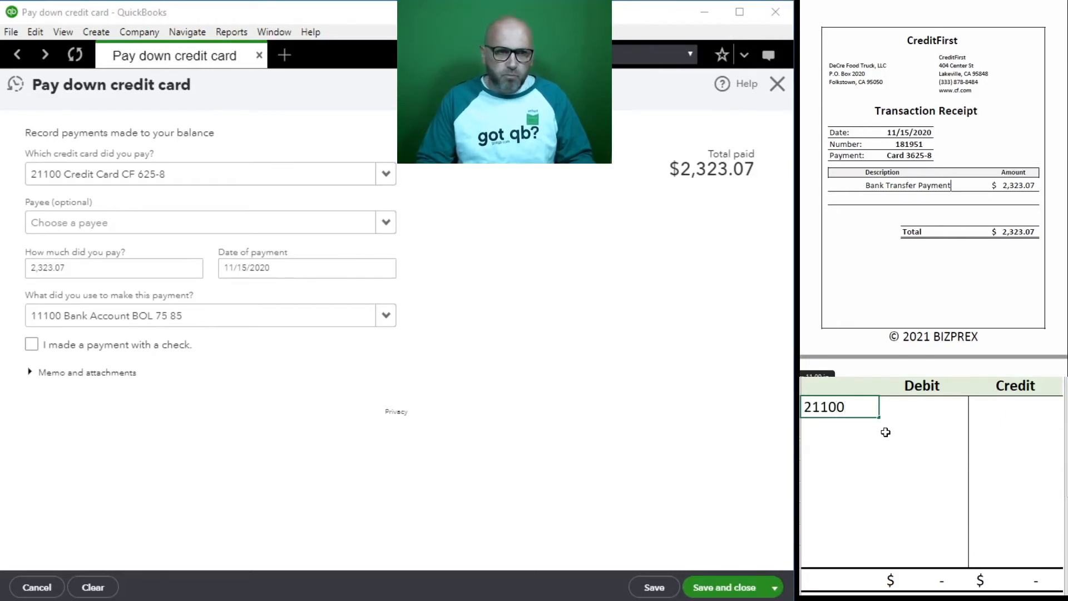
{"action": "key", "text": "Return"}
{"action": "key", "text": "Right"}
{"action": "key", "text": "Up"}
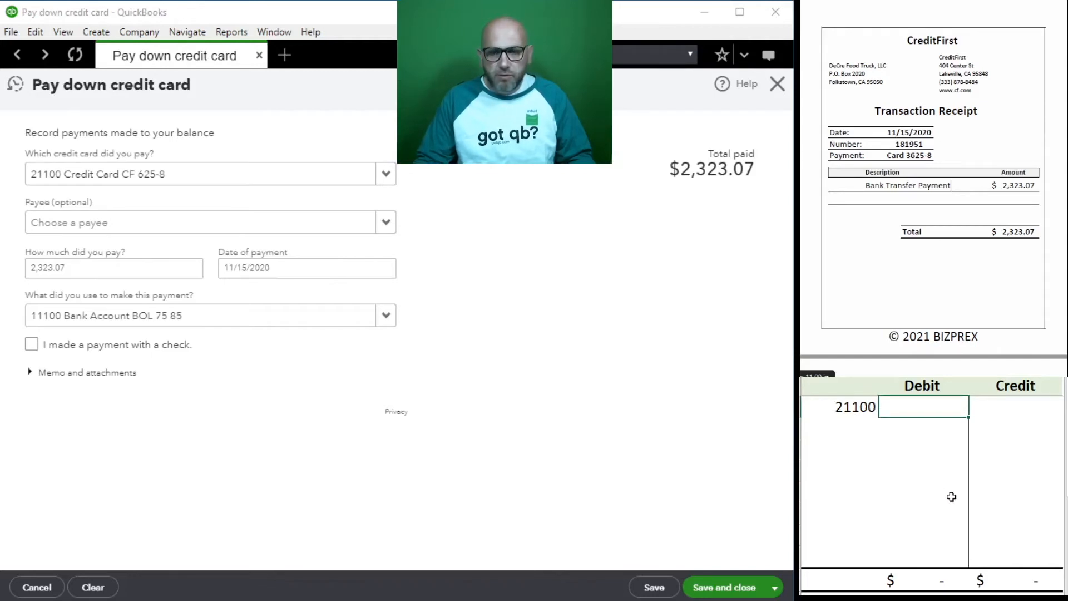
{"action": "type", "text": "2323.07"}
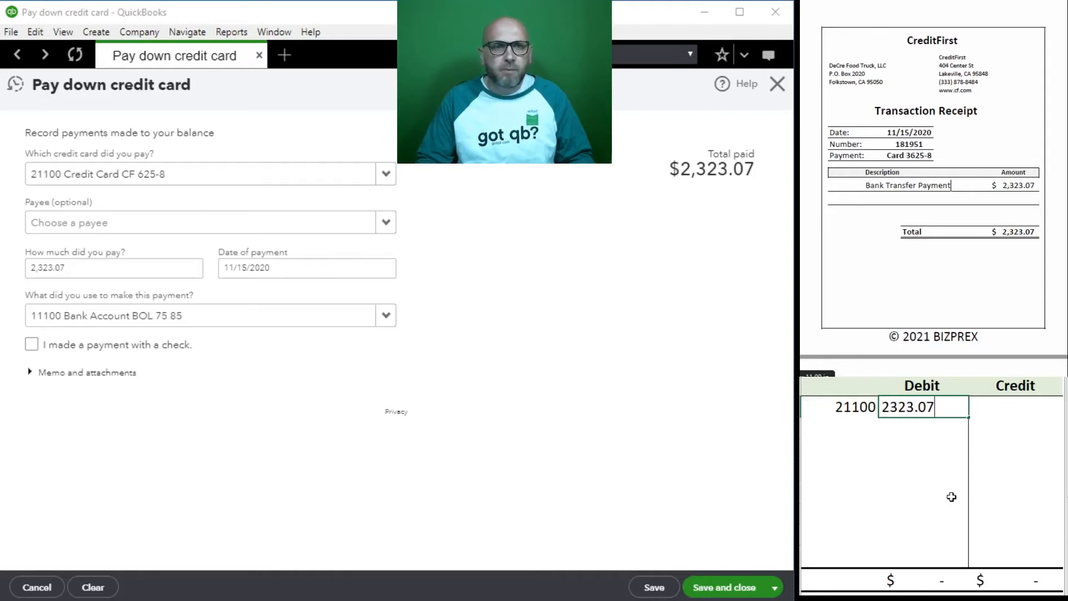
{"action": "key", "text": "Return"}
Enter account 11100 with a credit of 2,323.07 in the worksheet's second row
{"action": "key", "text": "Left"}
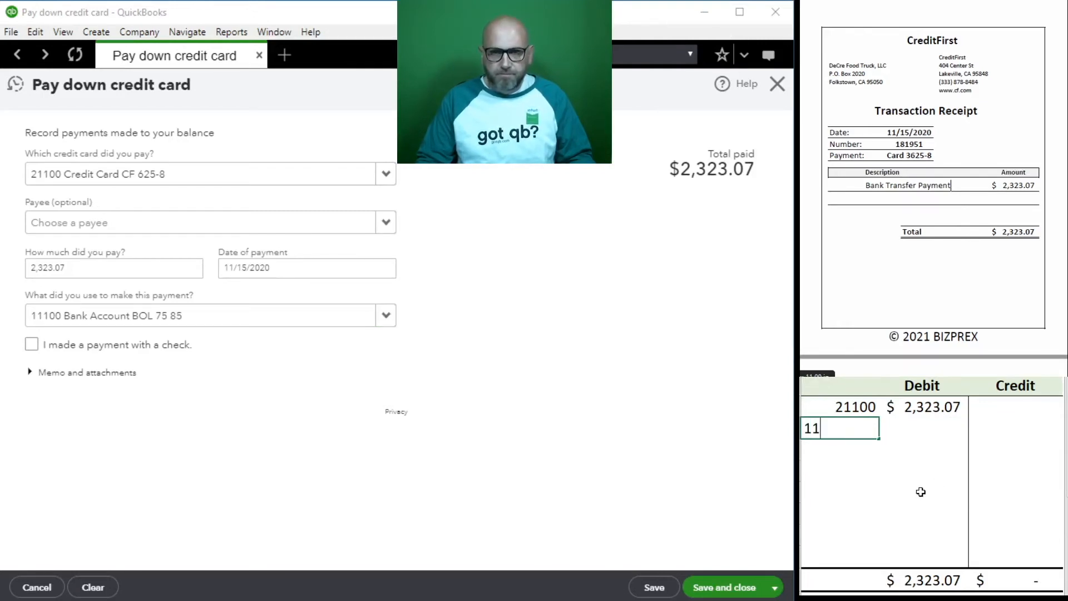
{"action": "type", "text": "00"}
{"action": "key", "text": "Tab"}
{"action": "key", "text": "Tab"}
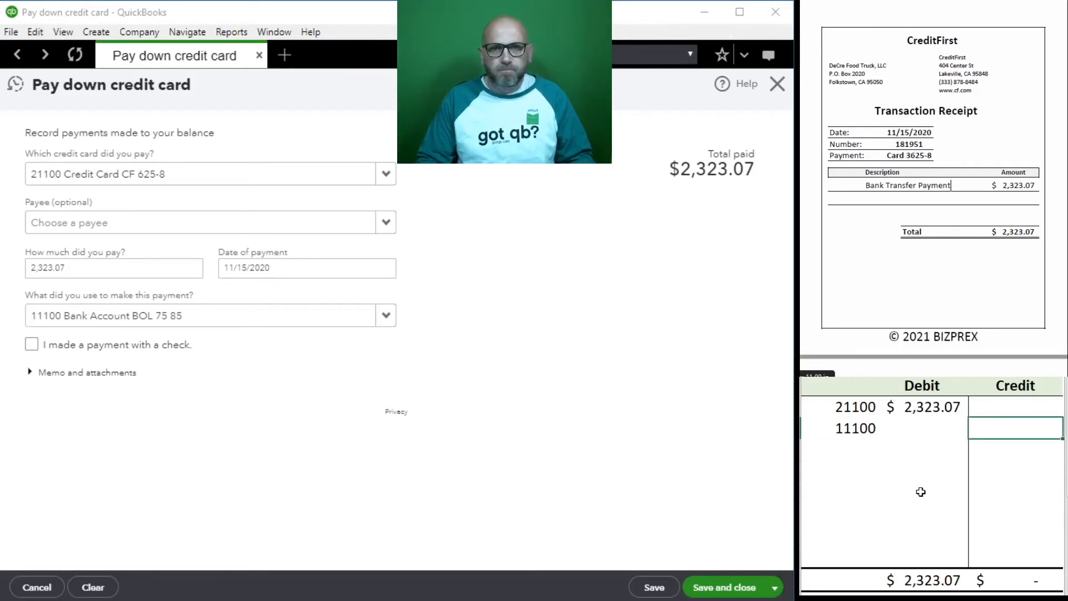
{"action": "type", "text": "2,323.07"}
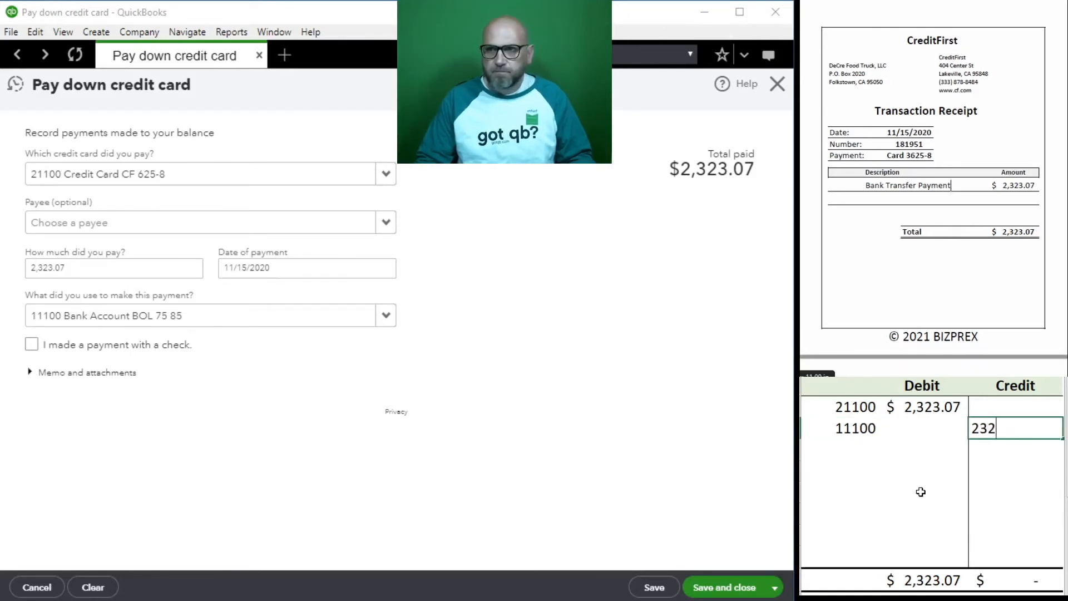
{"action": "key", "text": "Return"}
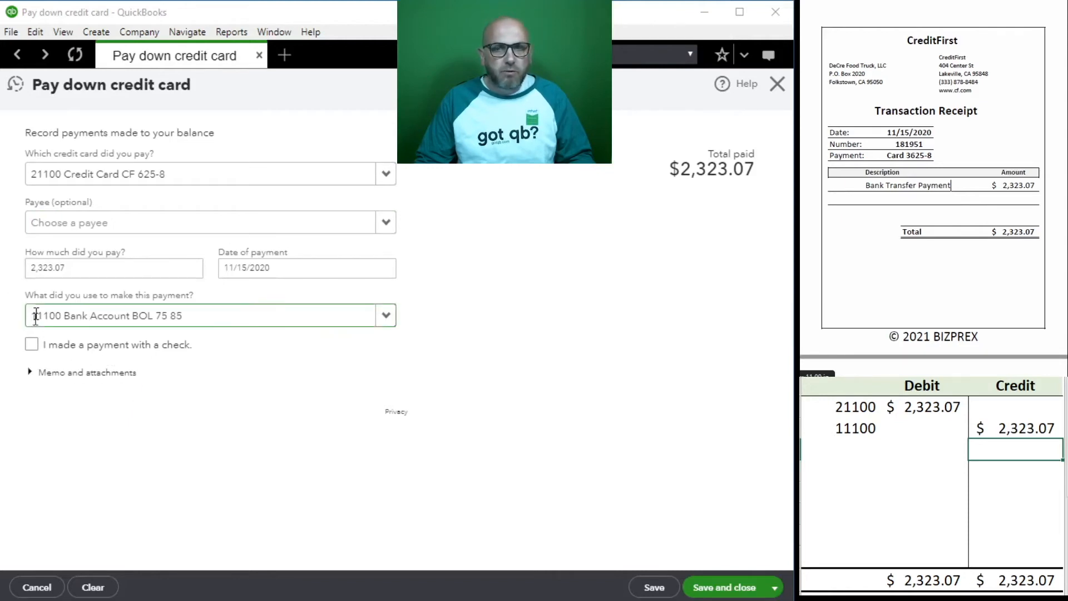
Save and close the credit card payment and return to the Dashboard
{"action": "left_click", "coordinate": [718, 590]}
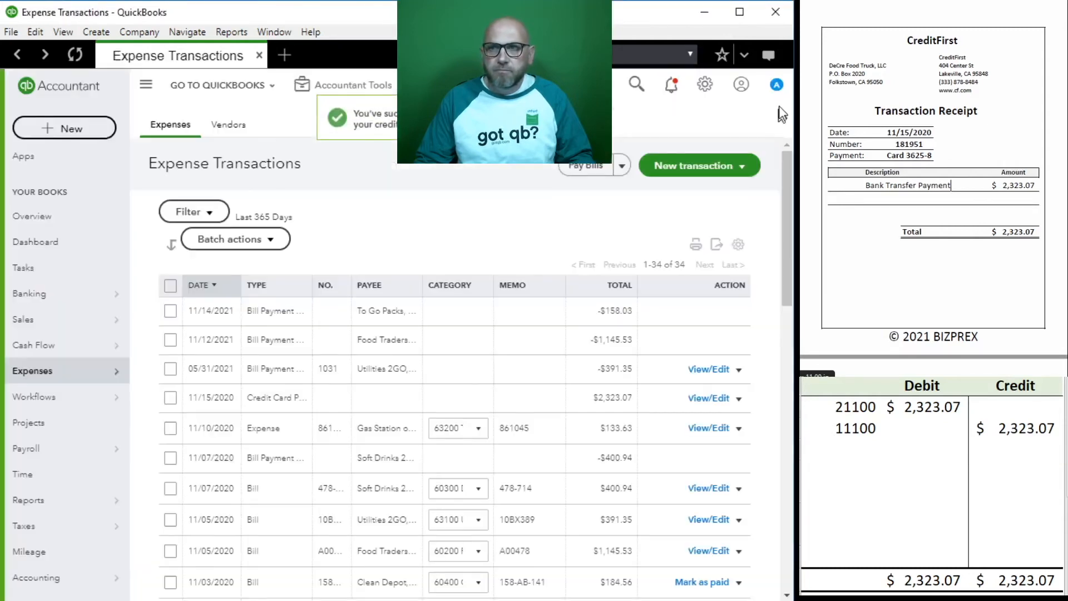
{"action": "left_click", "coordinate": [64, 242]}
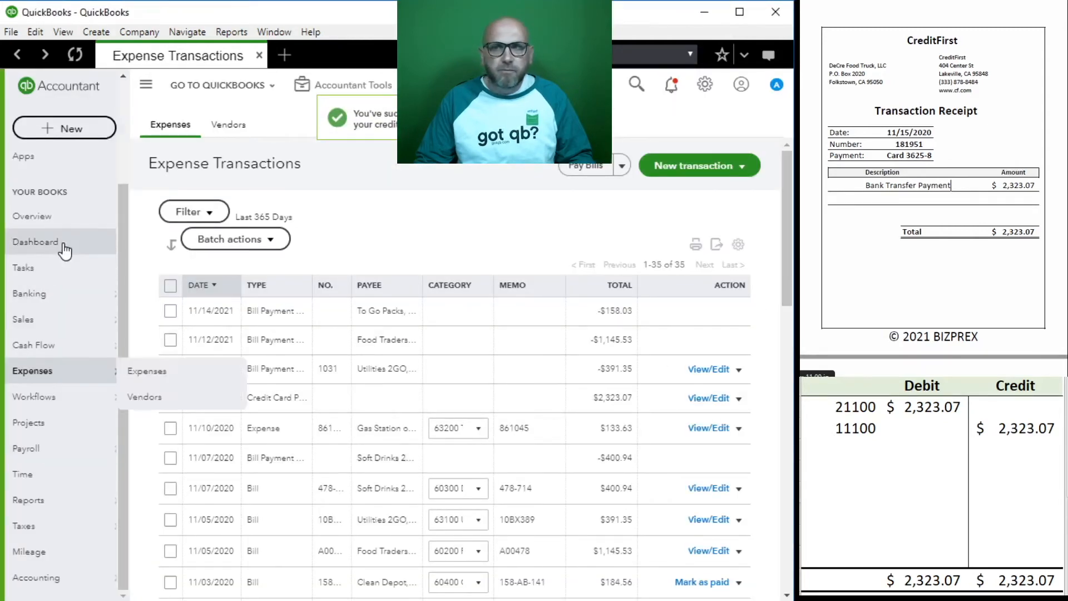
Clear the 21100 and 11100 rows from the worksheet and open a new journal entry for the Merchant Account Deposit notice
{"action": "left_click_drag", "start_coordinate": [991, 431], "coordinate": [852, 410]}
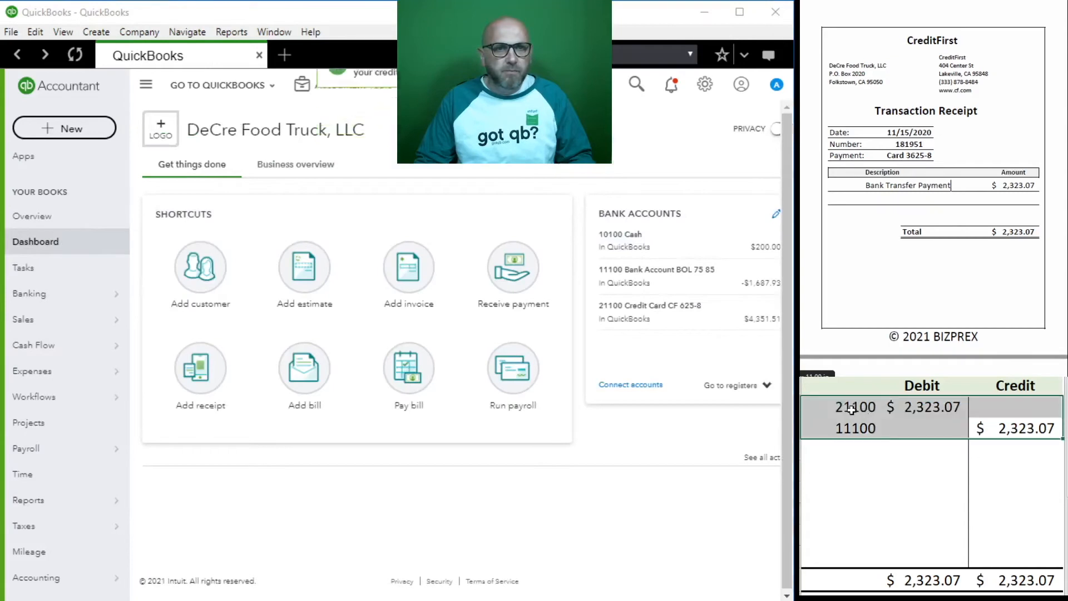
{"action": "key", "text": "Delete"}
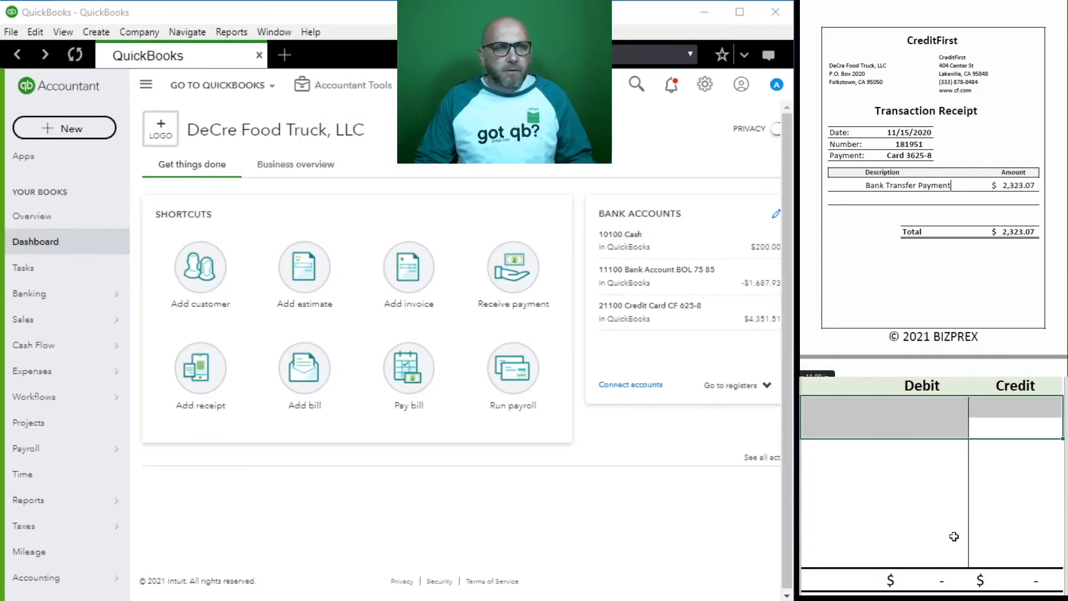
{"action": "scroll", "coordinate": [871, 185], "scroll_direction": "down", "scroll_amount": 3}
{"action": "scroll", "coordinate": [871, 185], "scroll_direction": "down", "scroll_amount": 5}
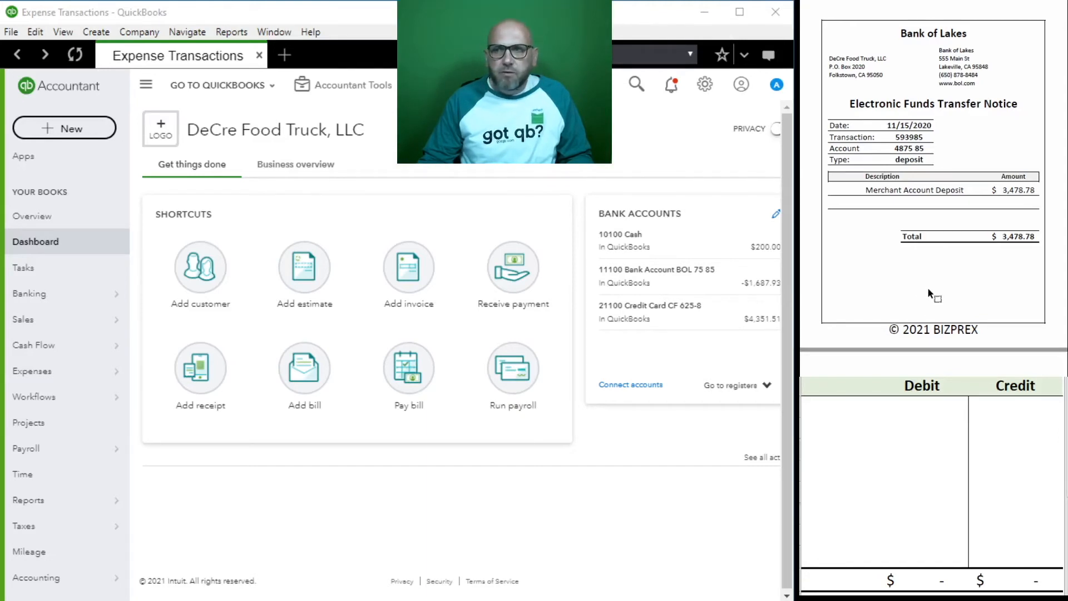
{"action": "left_click", "coordinate": [353, 88]}
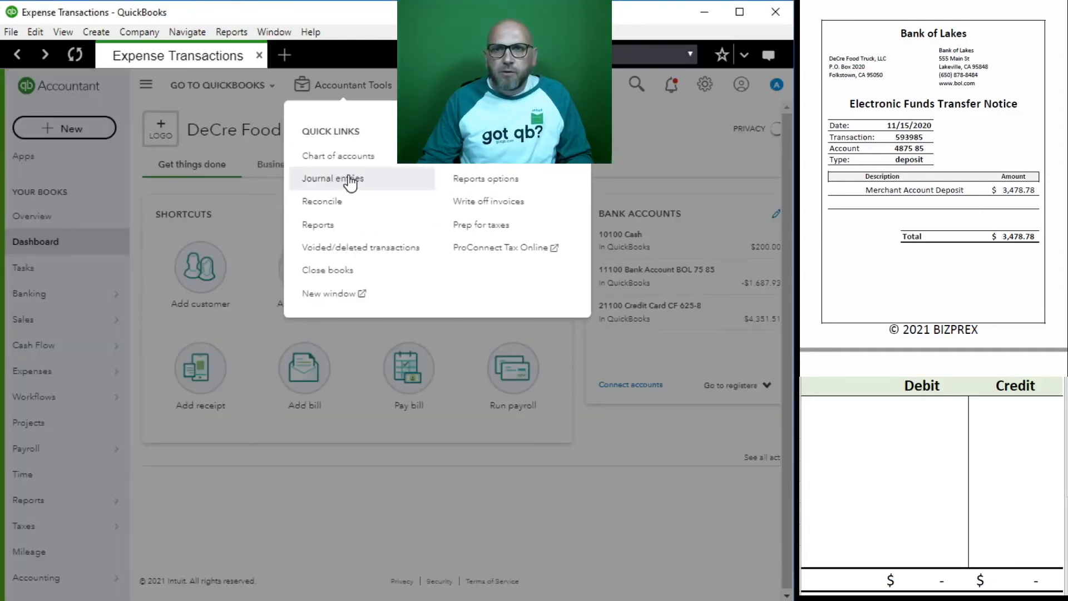
{"action": "left_click", "coordinate": [349, 179]}
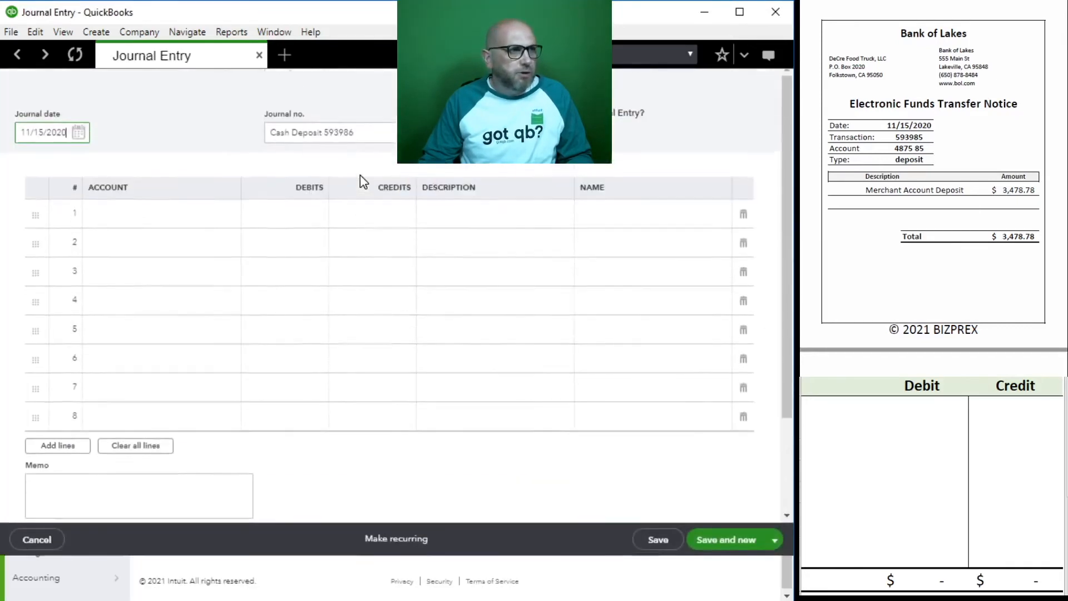
Replace the journal number with Merchant 593985
{"action": "left_click_drag", "start_coordinate": [375, 182], "coordinate": [229, 162]}
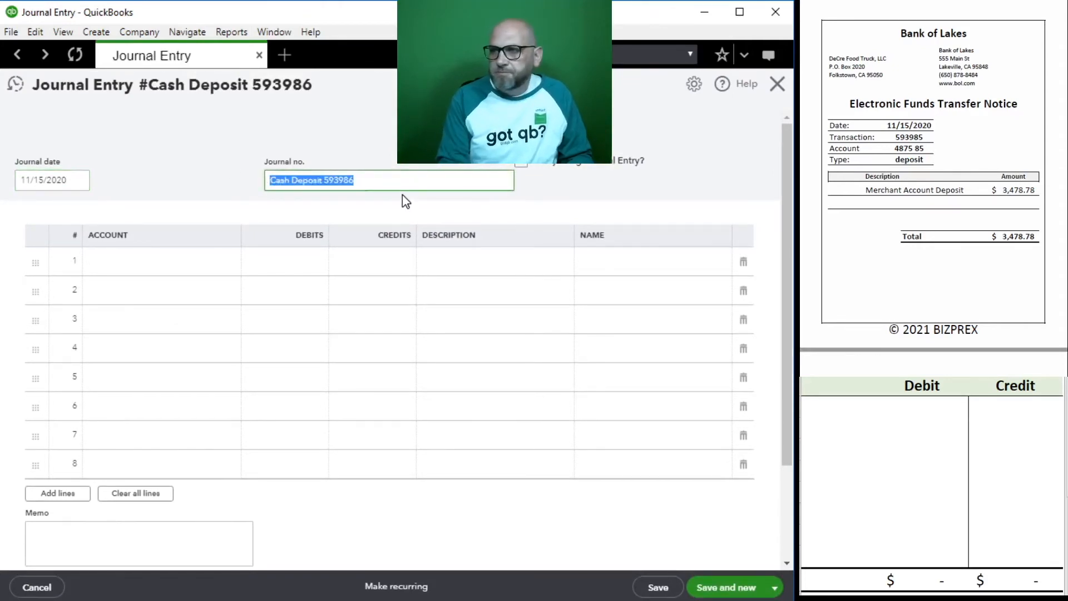
{"action": "type", "text": "Merchant"}
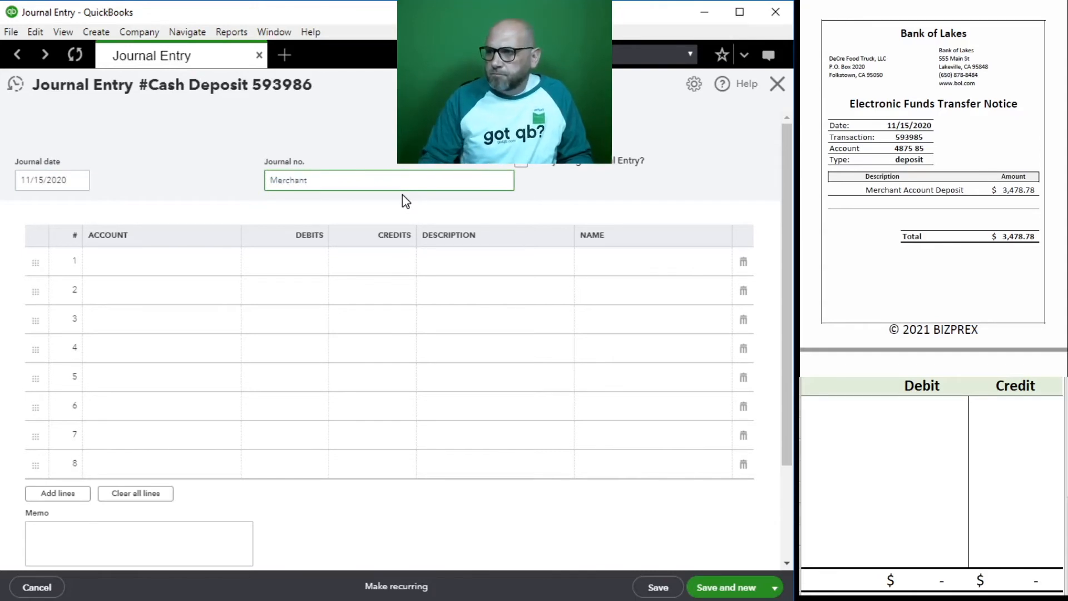
{"action": "type", "text": "4875"}
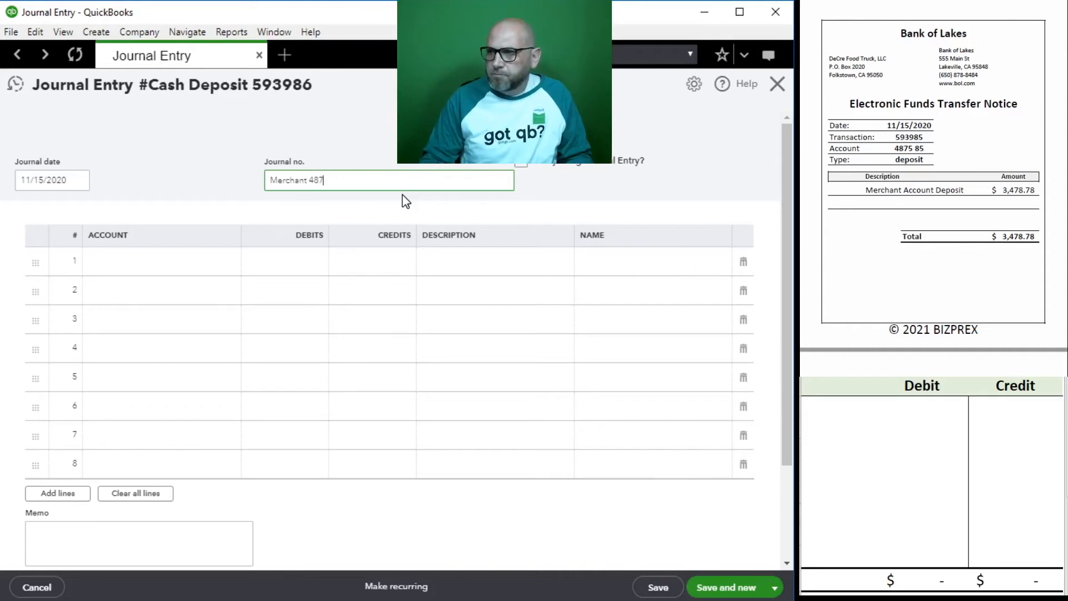
{"action": "key", "text": "BackSpace"}
{"action": "key", "text": "BackSpace"}
{"action": "key", "text": "BackSpace"}
{"action": "key", "text": "BackSpace"}
{"action": "key", "text": "BackSpace"}
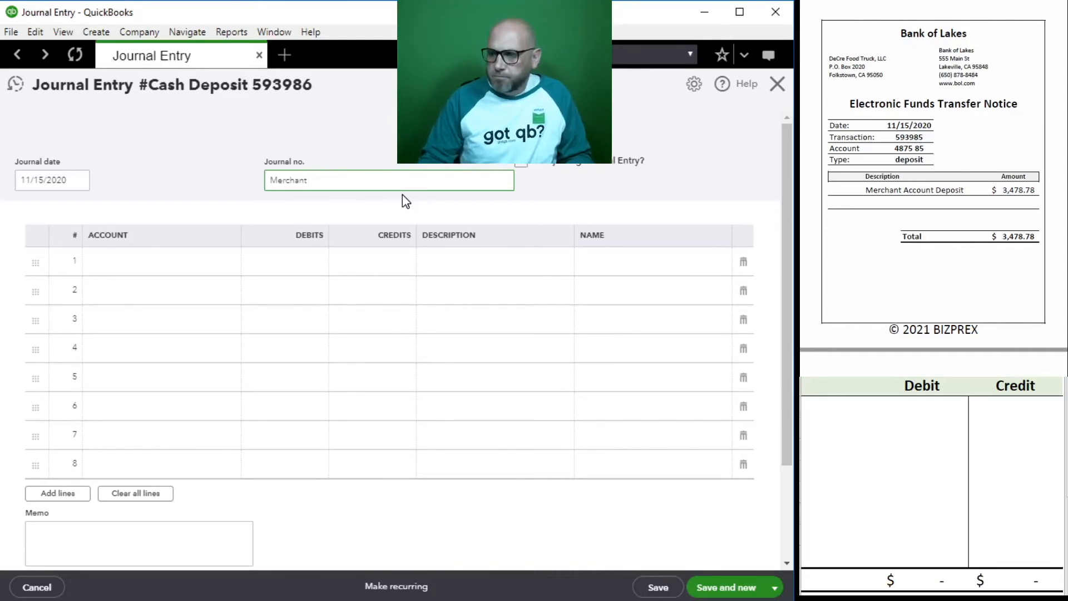
{"action": "type", "text": "593985"}
{"action": "key", "text": "Tab"}
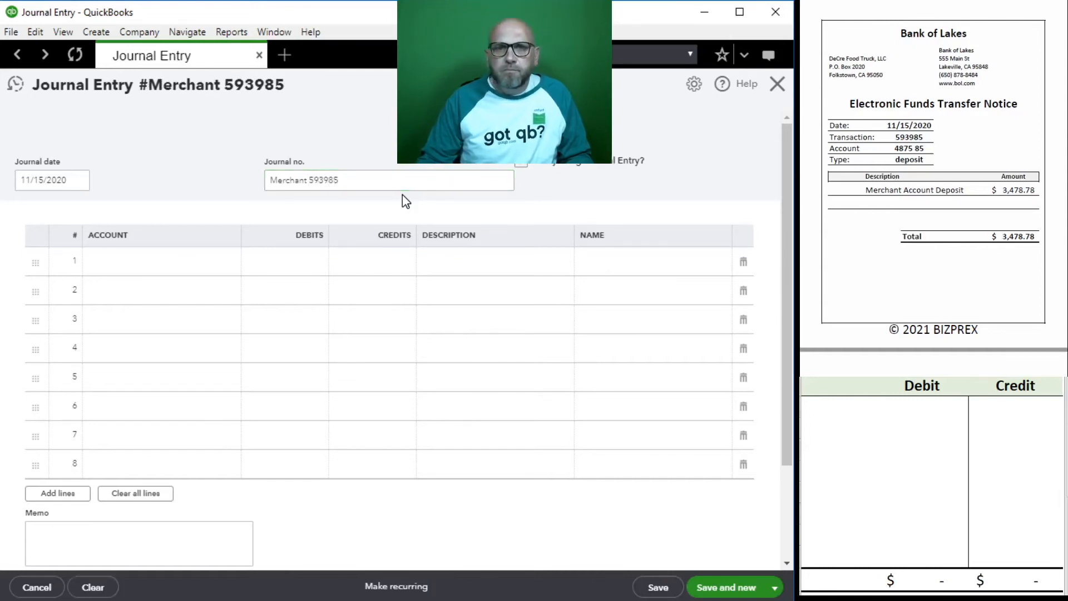
Fill the journal entry's first line with account 11100 Bank Account, a debit of 3,478.78 and the description Credit Card Sales
{"action": "key", "text": "Tab"}
{"action": "left_click", "coordinate": [234, 263]}
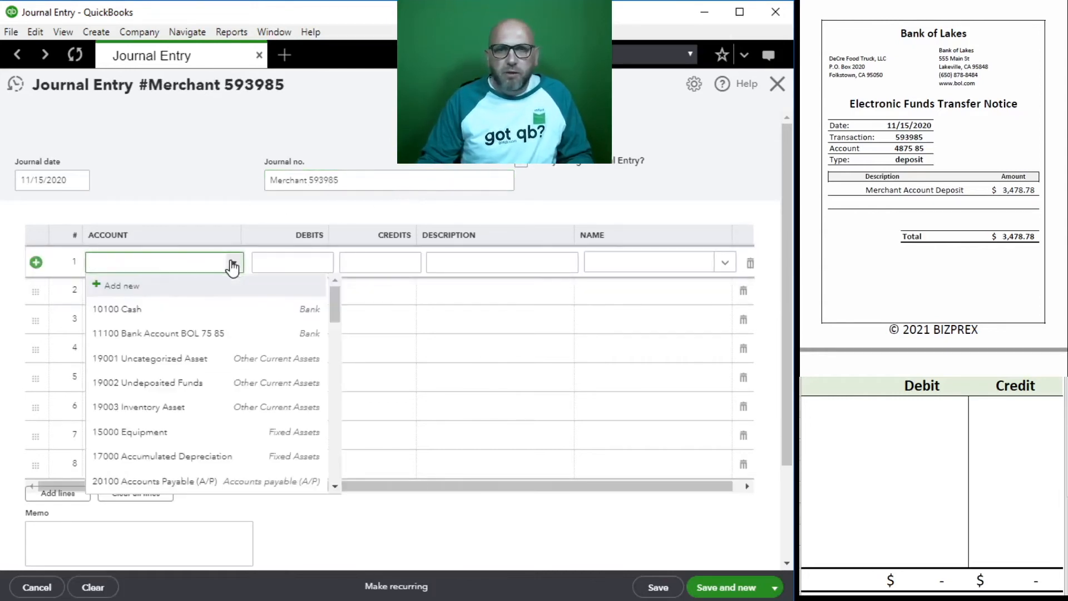
{"action": "left_click", "coordinate": [191, 334]}
{"action": "left_click", "coordinate": [312, 269]}
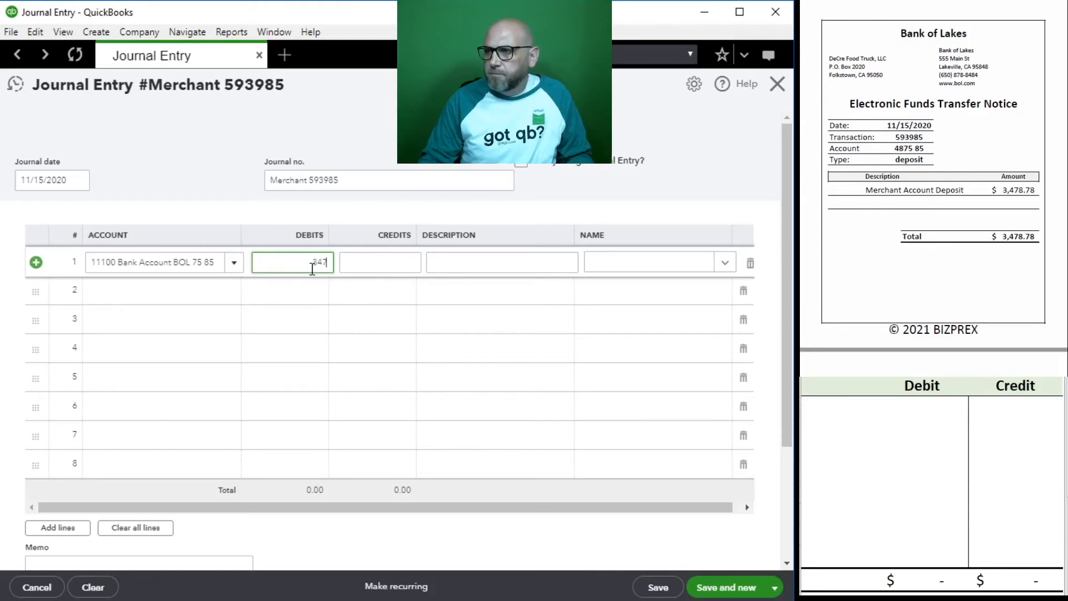
{"action": "type", "text": "3,478.78"}
{"action": "key", "text": "Tab"}
{"action": "key", "text": "Tab"}
{"action": "type", "text": "C"}
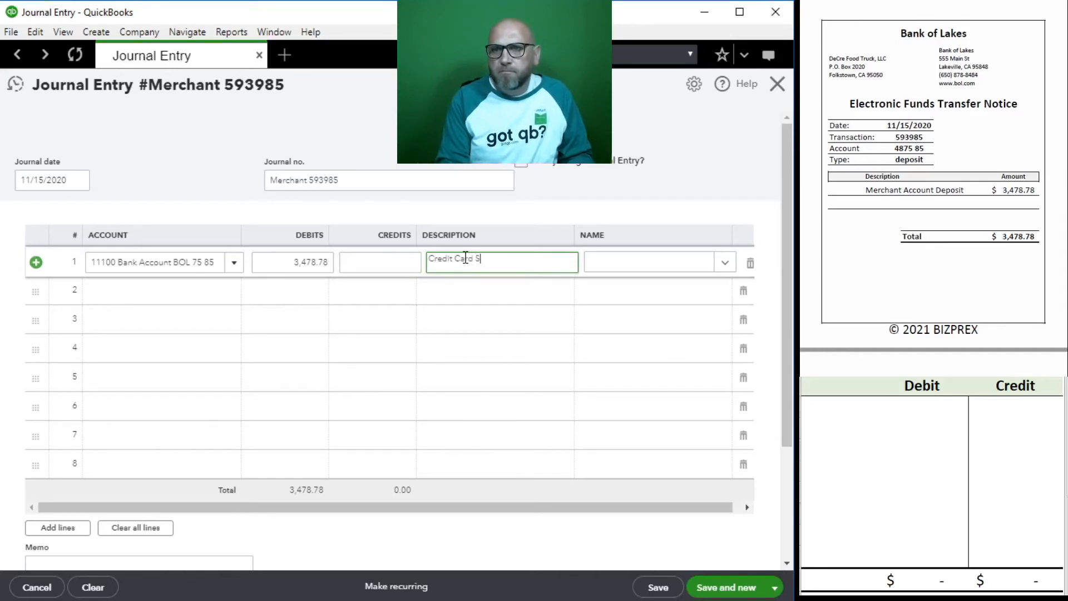
{"action": "type", "text": "redit Card Sales"}
{"action": "key", "text": "Tab"}
{"action": "key", "text": "Tab"}
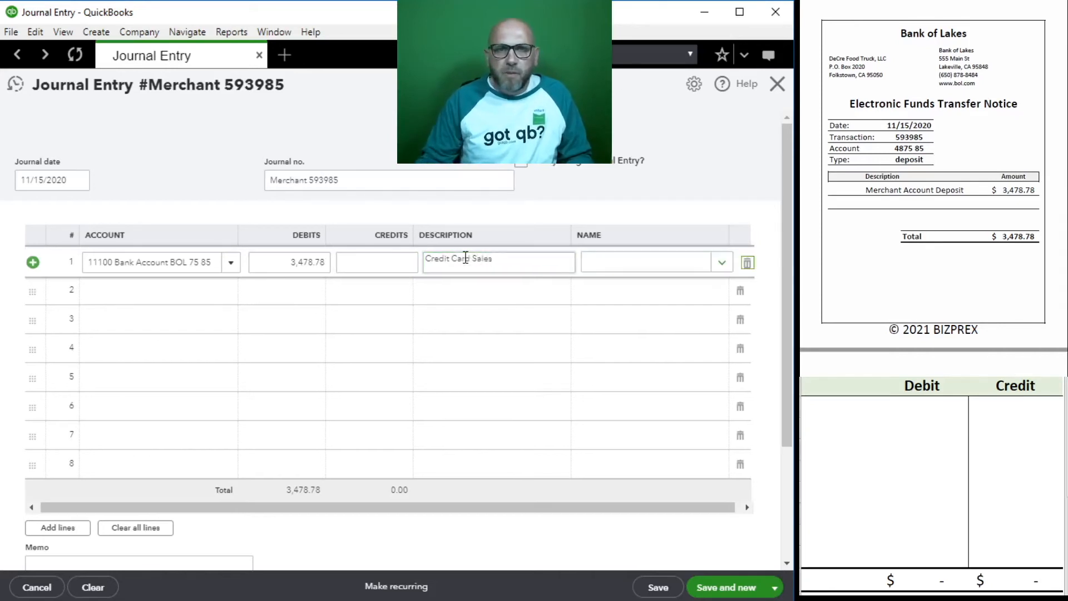
Assign the 41100 Sales account to the journal entry's second line as the offsetting credit
{"action": "left_click", "coordinate": [156, 292]}
{"action": "type", "text": "Sa"}
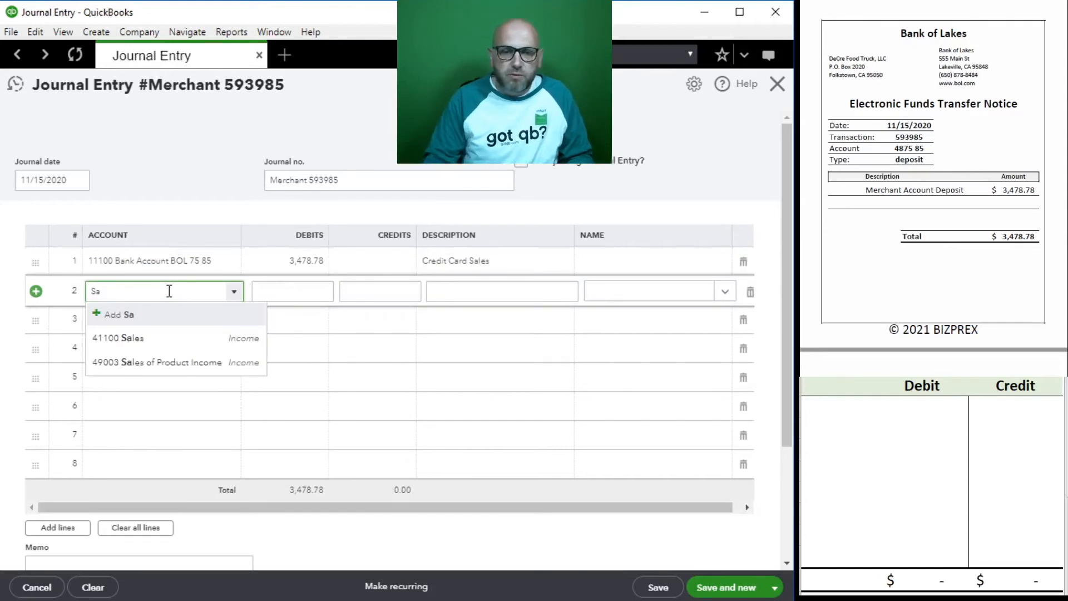
{"action": "left_click", "coordinate": [184, 343]}
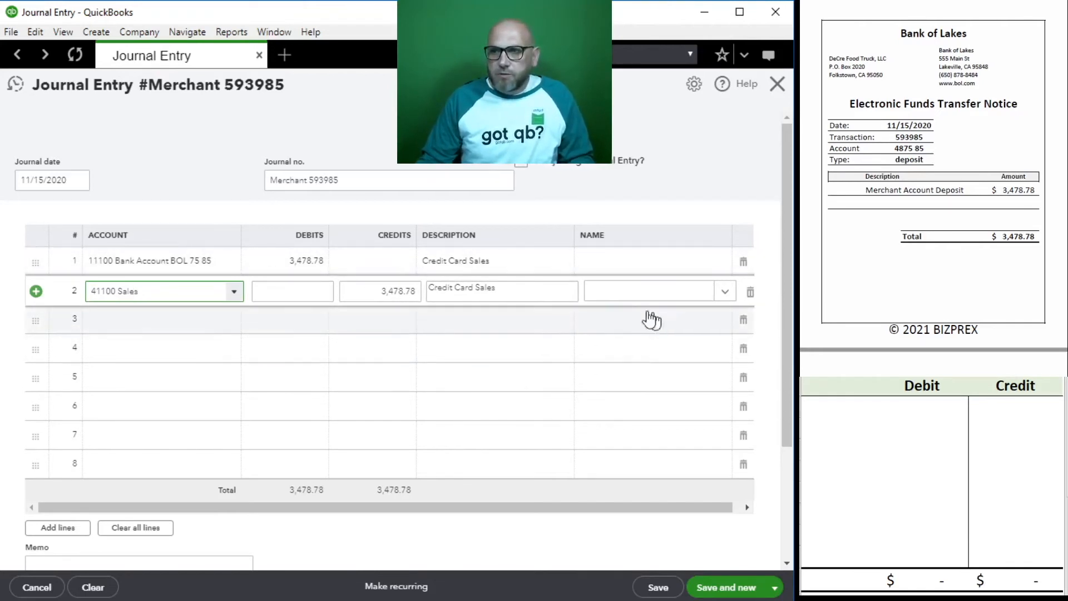
Enter account 11100 with a debit of 3,478.78 in the worksheet's first row
{"action": "left_click", "coordinate": [852, 419]}
{"action": "left_click", "coordinate": [847, 412]}
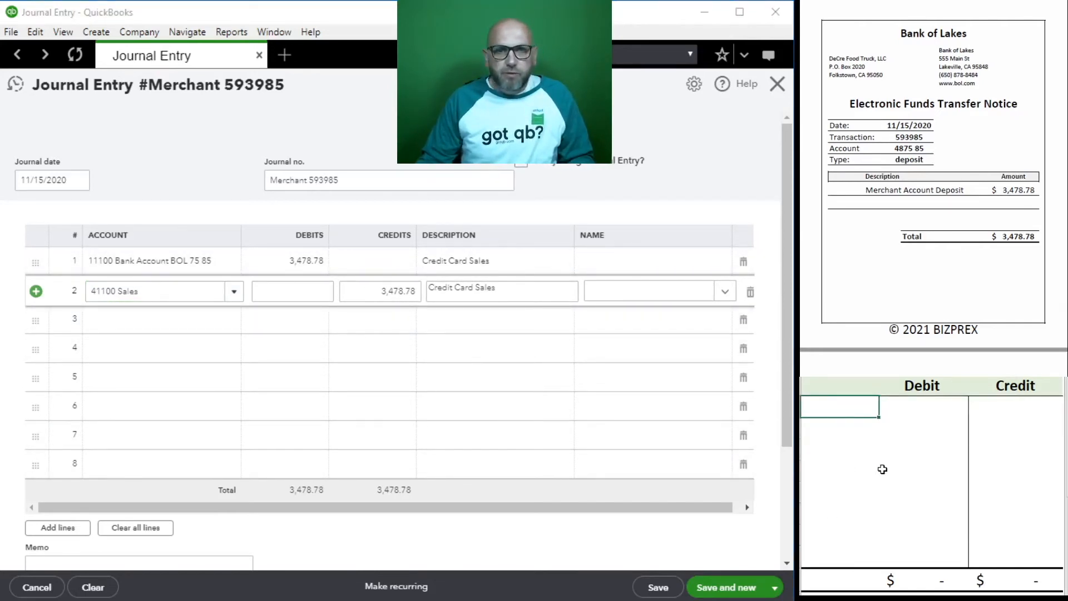
{"action": "type", "text": "11100"}
{"action": "key", "text": "Tab"}
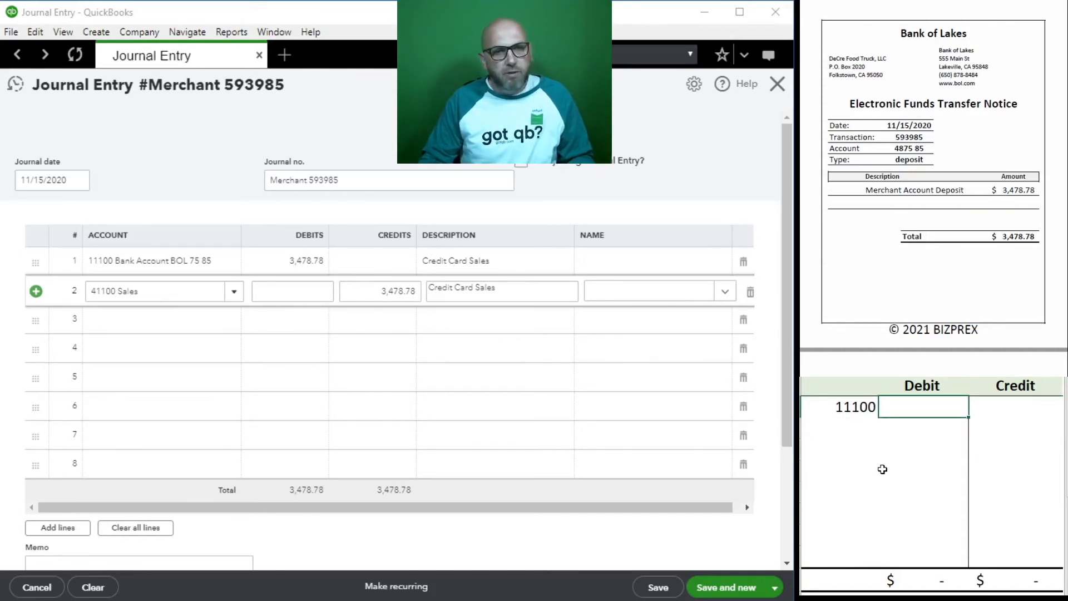
{"action": "type", "text": "3,478.78"}
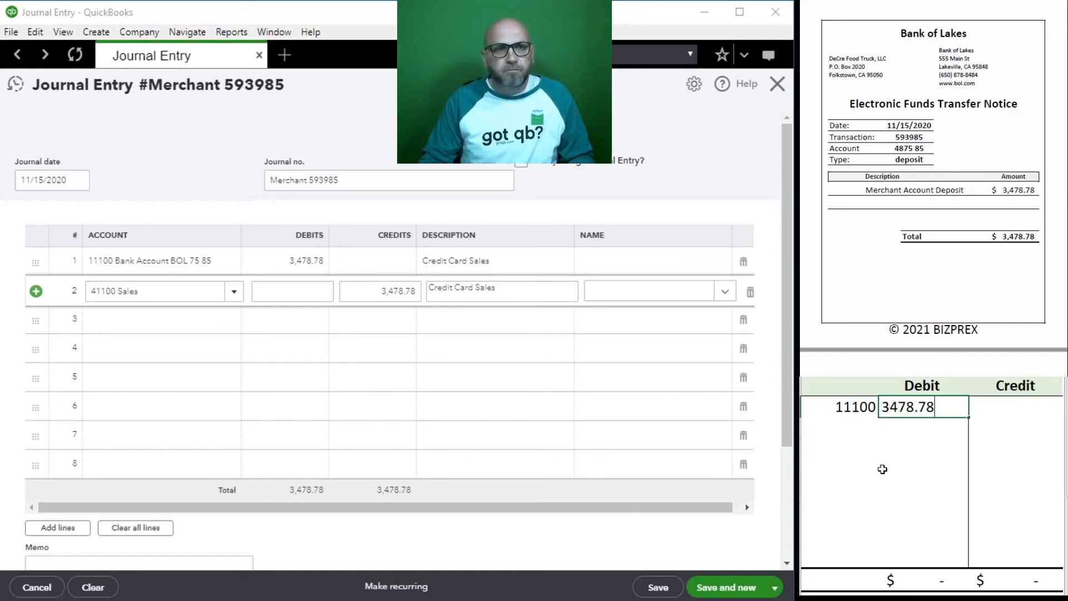
{"action": "key", "text": "Return"}
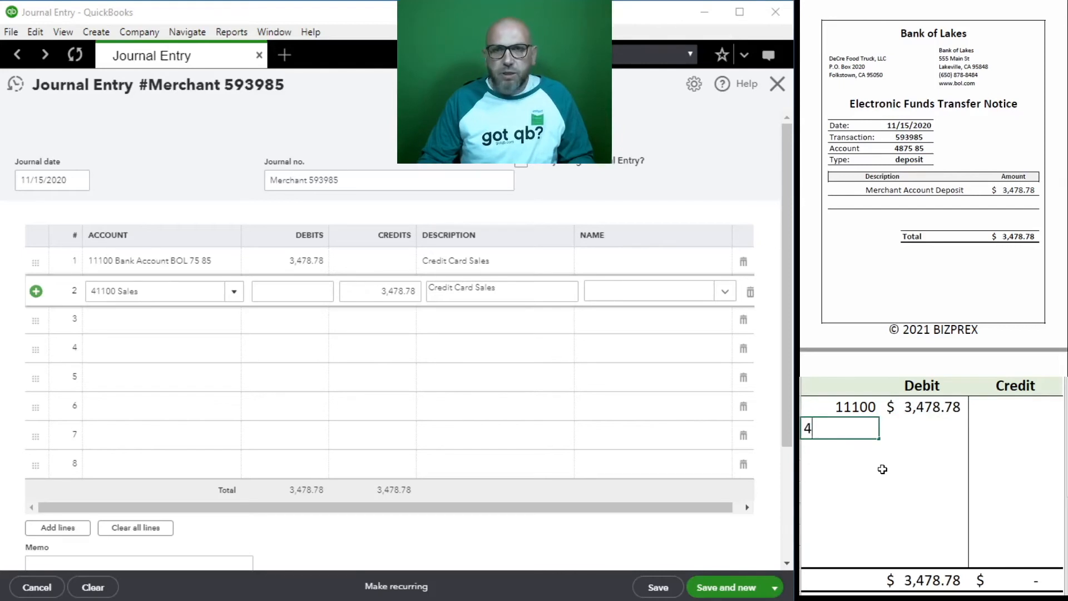
Enter account 41100 with a credit of 3,478.78 in the worksheet's second row
{"action": "key", "text": "Tab"}
{"action": "key", "text": "Tab"}
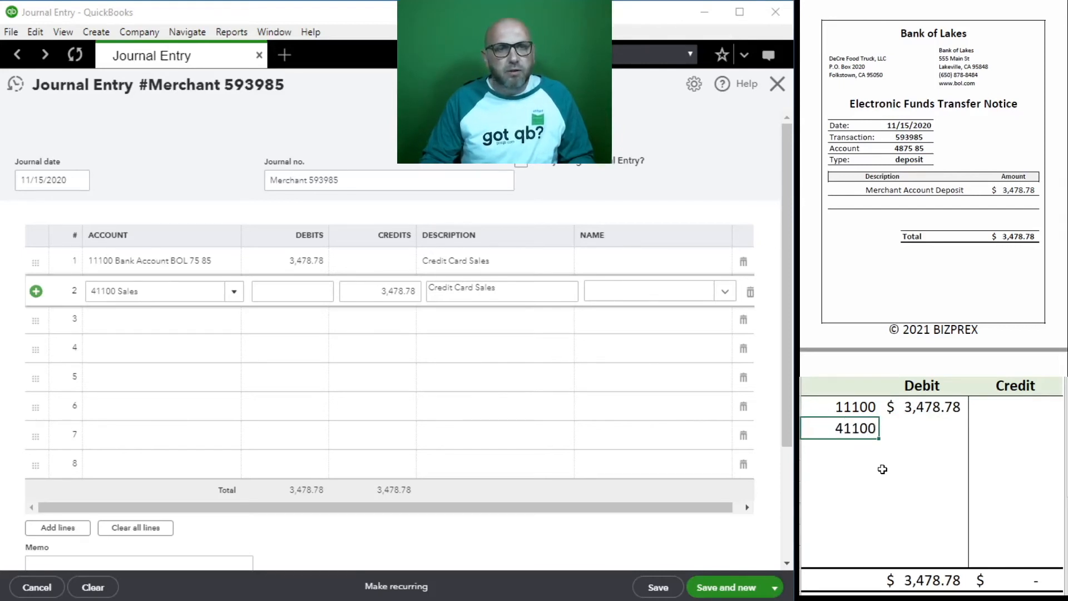
{"action": "type", "text": "3478.78"}
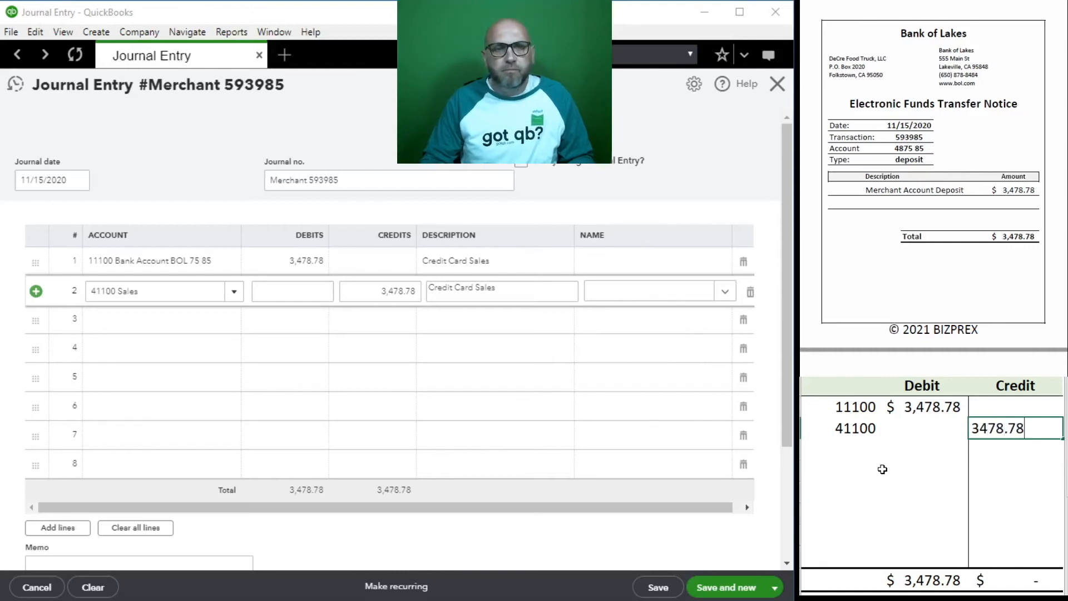
{"action": "key", "text": "Return"}
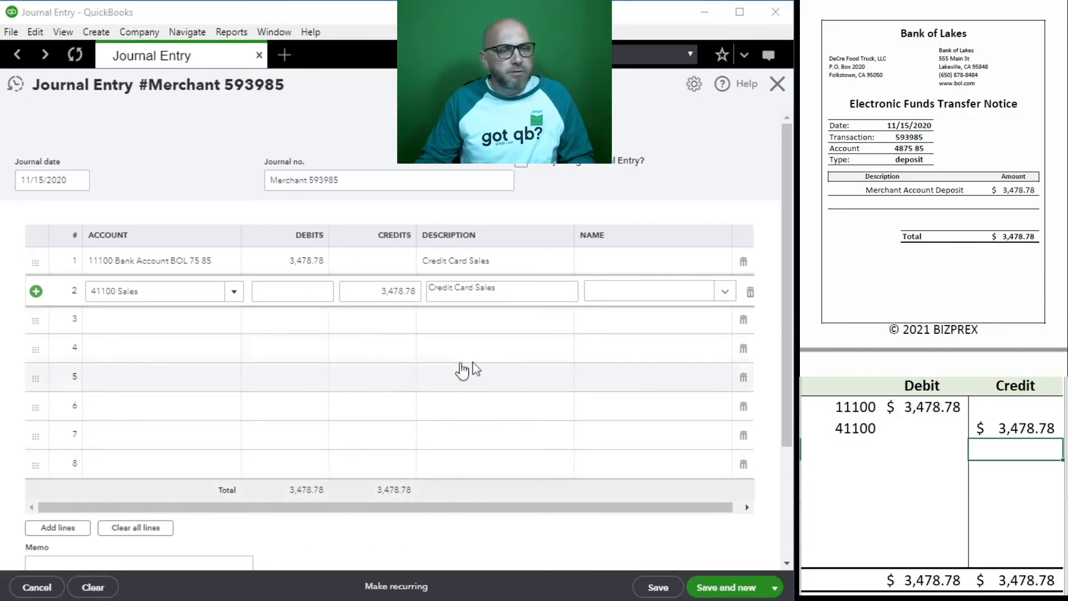
Save and close the merchant deposit journal entry, and clear the 11100 and 41100 rows from the worksheet
{"action": "left_click", "coordinate": [659, 588]}
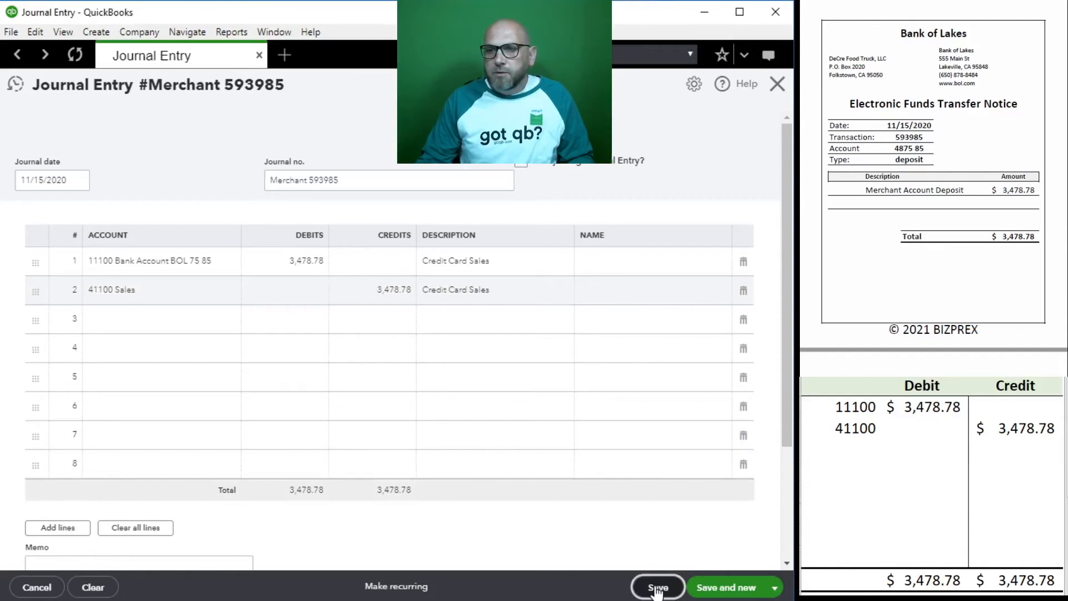
{"action": "left_click", "coordinate": [778, 85]}
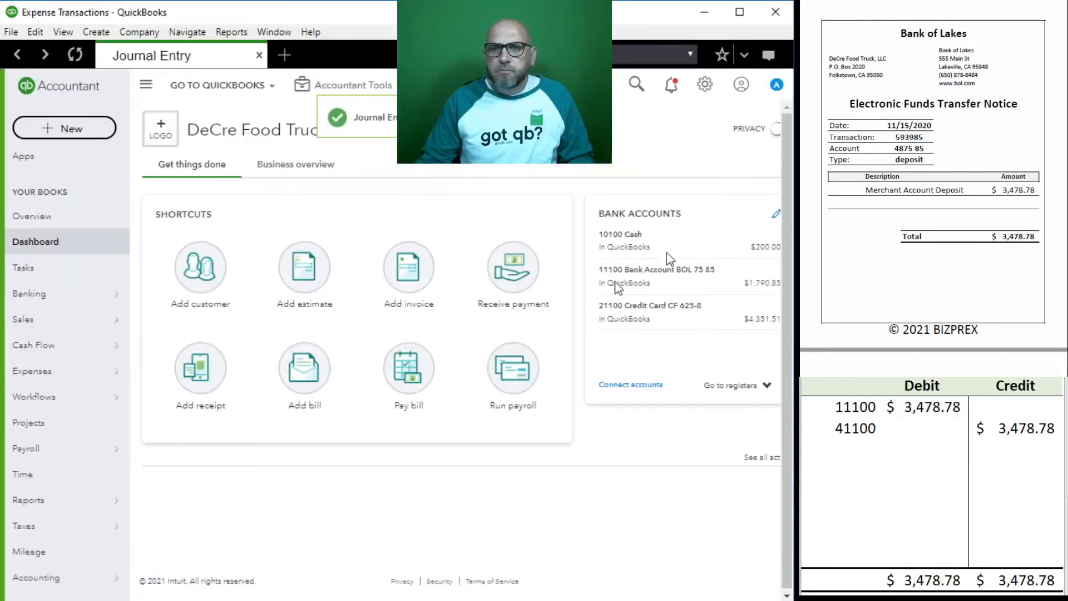
{"action": "left_click_drag", "start_coordinate": [992, 423], "coordinate": [853, 417]}
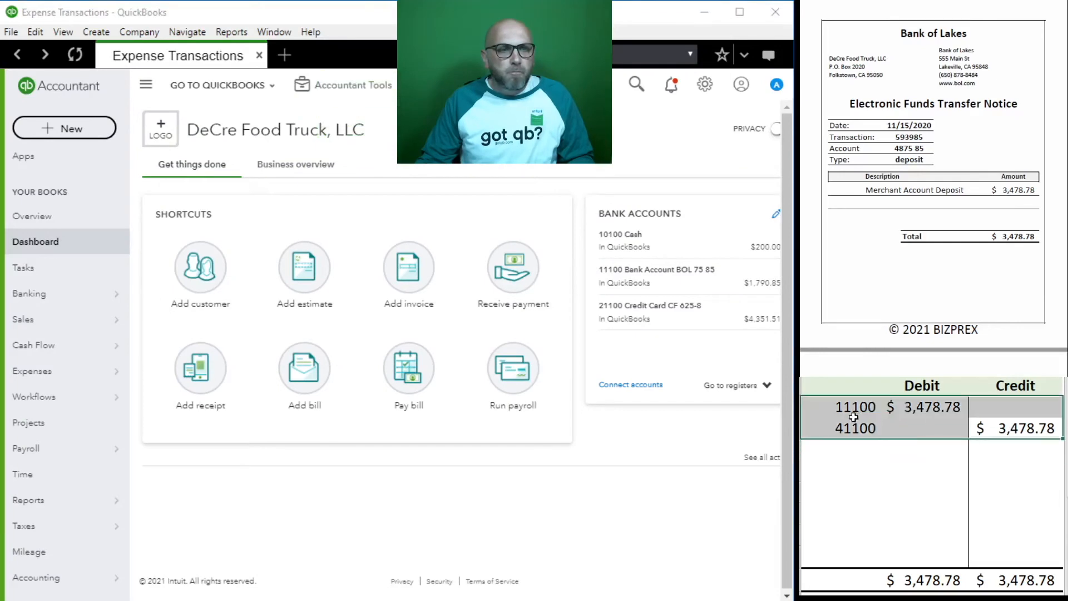
{"action": "key", "text": "Delete"}
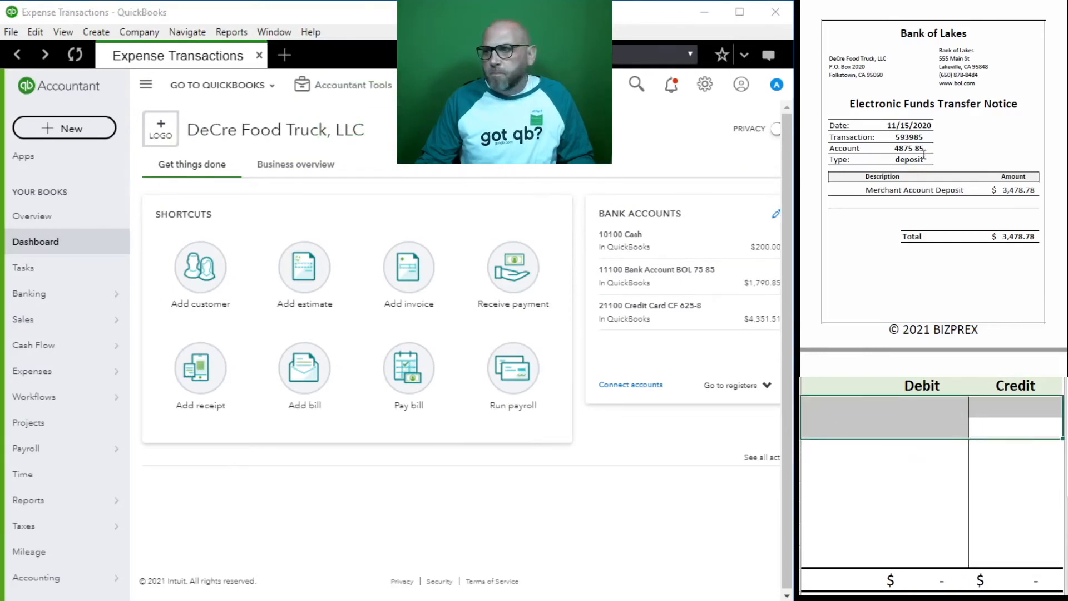
Bring up the ATM cash withdrawal receipt and open a new journal entry for it
{"action": "scroll", "coordinate": [926, 149], "scroll_direction": "down", "scroll_amount": 10}
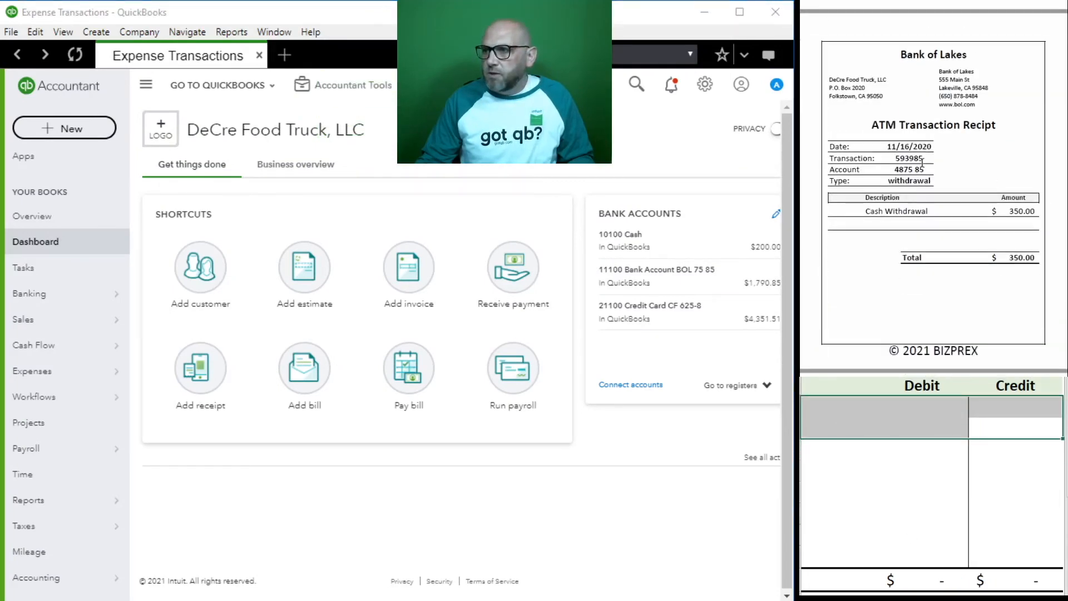
{"action": "scroll", "coordinate": [923, 162], "scroll_direction": "down", "scroll_amount": 1}
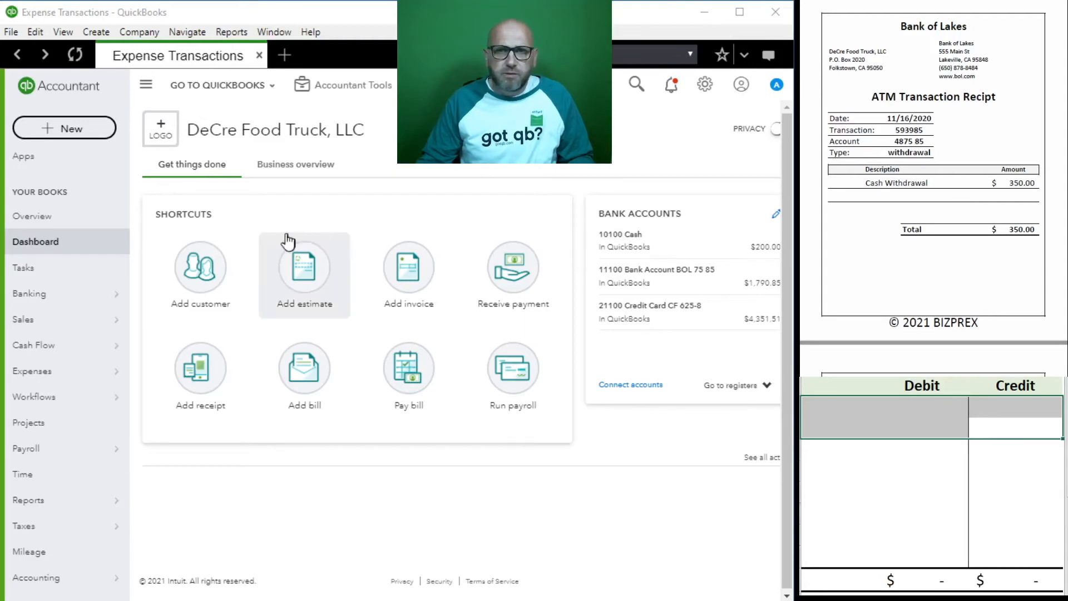
{"action": "left_click", "coordinate": [372, 96]}
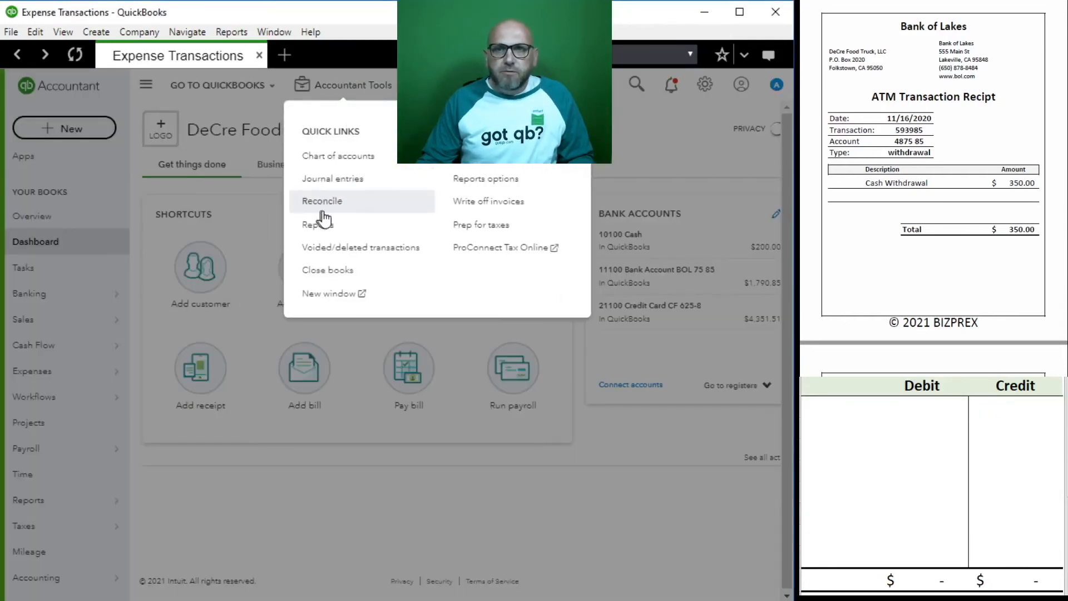
{"action": "left_click", "coordinate": [350, 184]}
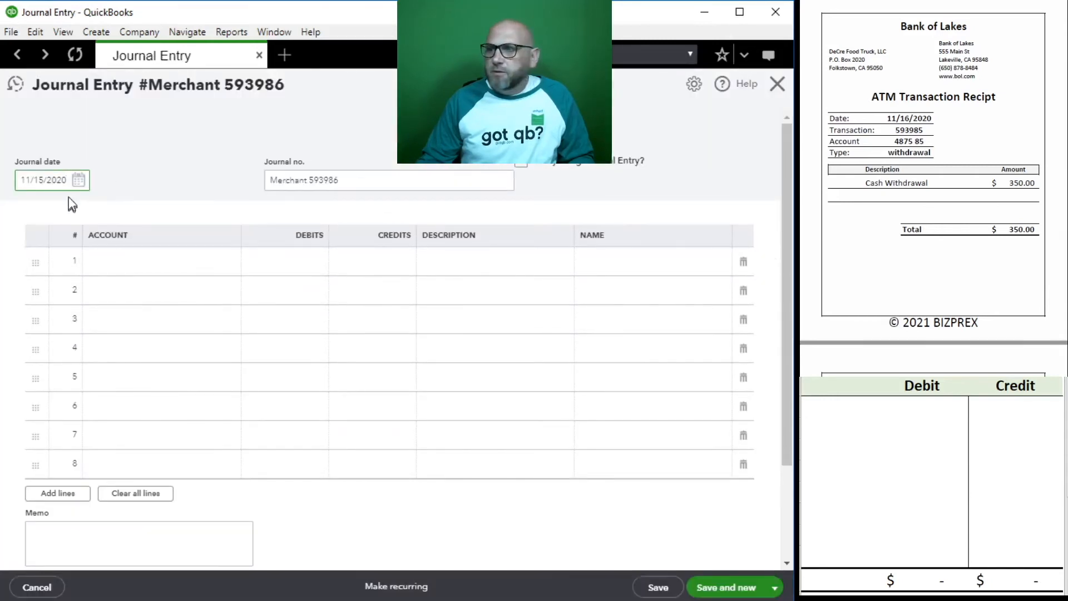
Set the journal date to 11/16/2020 and the journal number to draw 593985
{"action": "left_click", "coordinate": [43, 181]}
{"action": "key", "text": "BackSpace"}
{"action": "type", "text": "6"}
{"action": "left_click", "coordinate": [384, 180]}
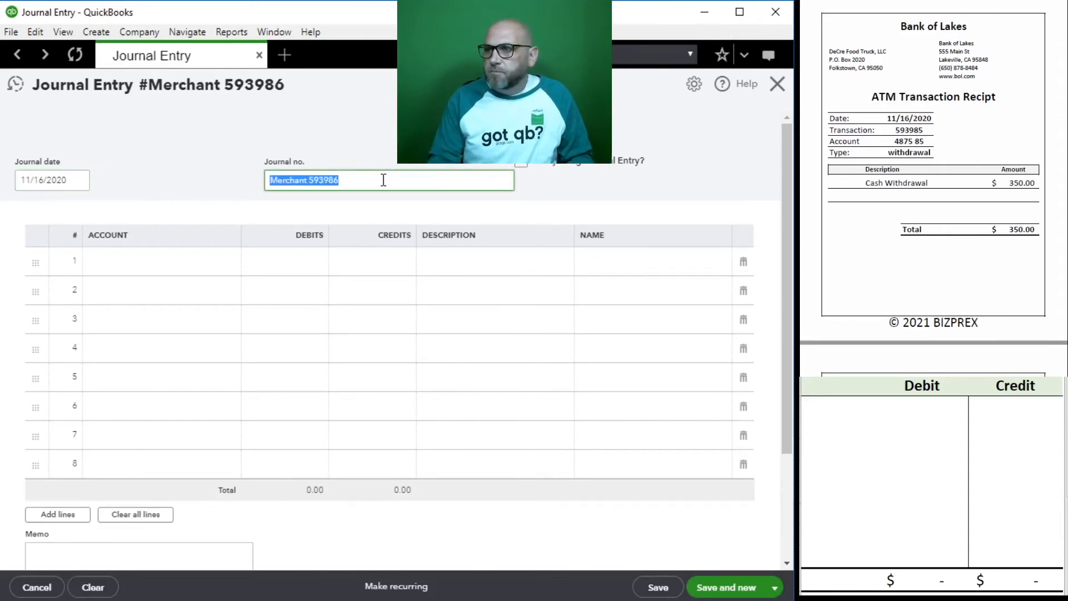
{"action": "type", "text": "W"}
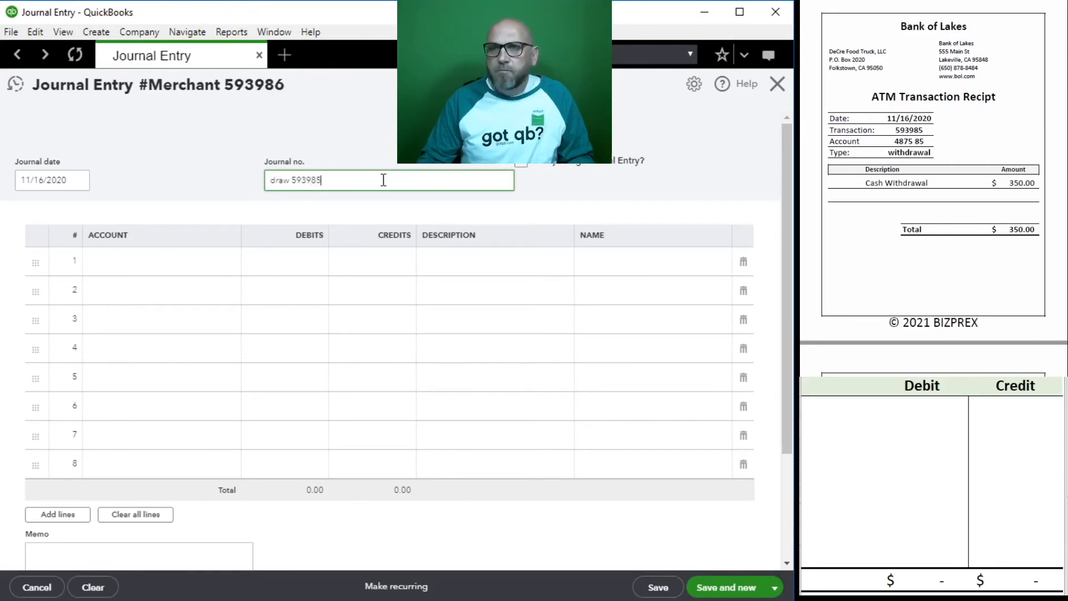
Fill the journal entry's first line with account 11100 Bank Account, a credit of 350 and the description Draw
{"action": "left_click", "coordinate": [155, 271]}
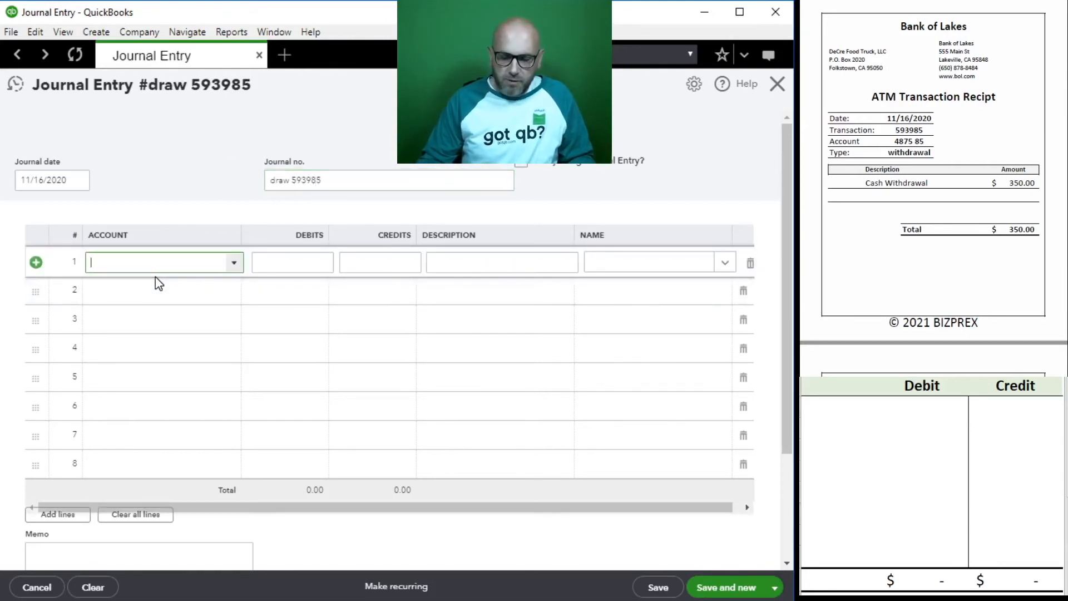
{"action": "type", "text": "11100 Bank Account BOL 75 85"}
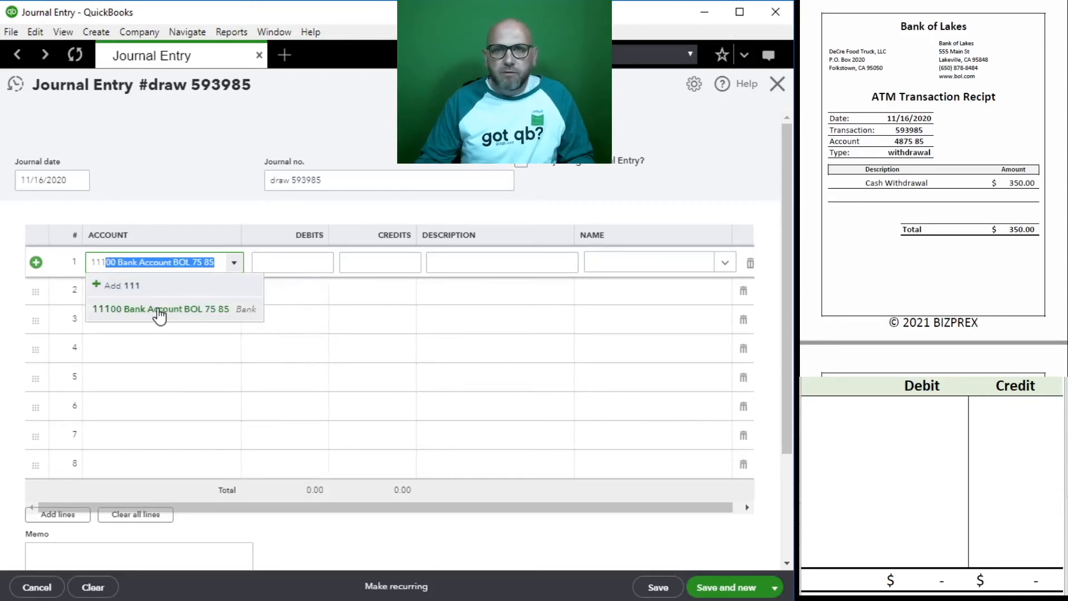
{"action": "left_click", "coordinate": [157, 309]}
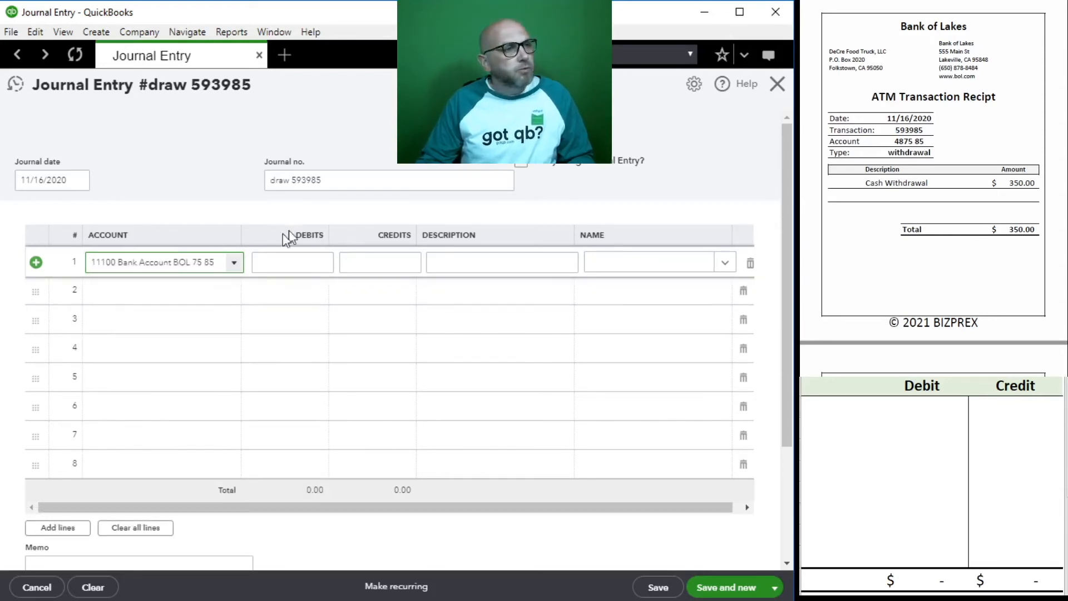
{"action": "left_click", "coordinate": [380, 264]}
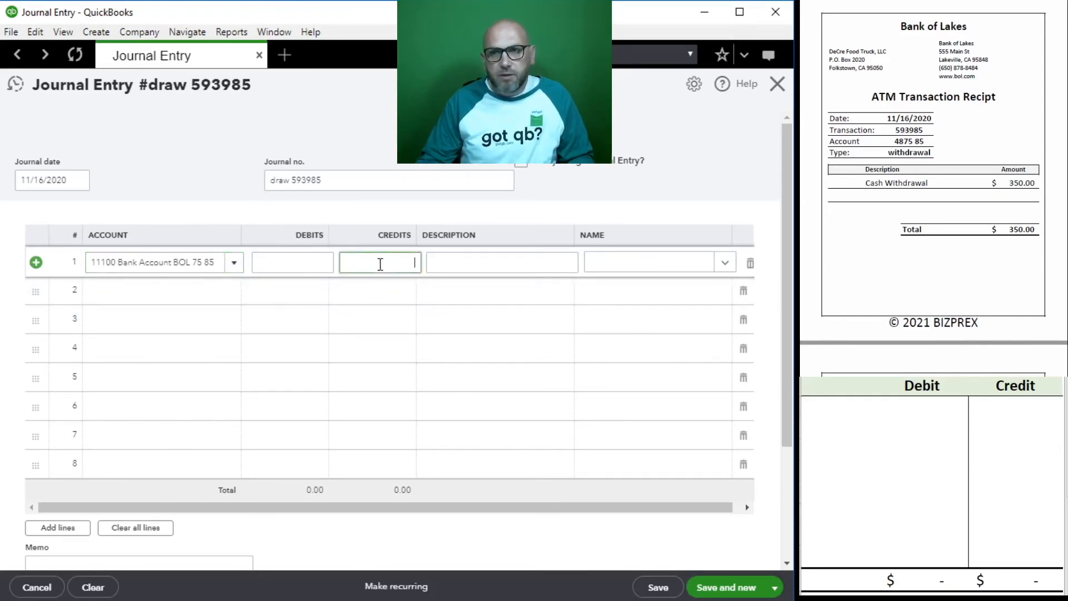
{"action": "type", "text": "350"}
{"action": "key", "text": "Tab"}
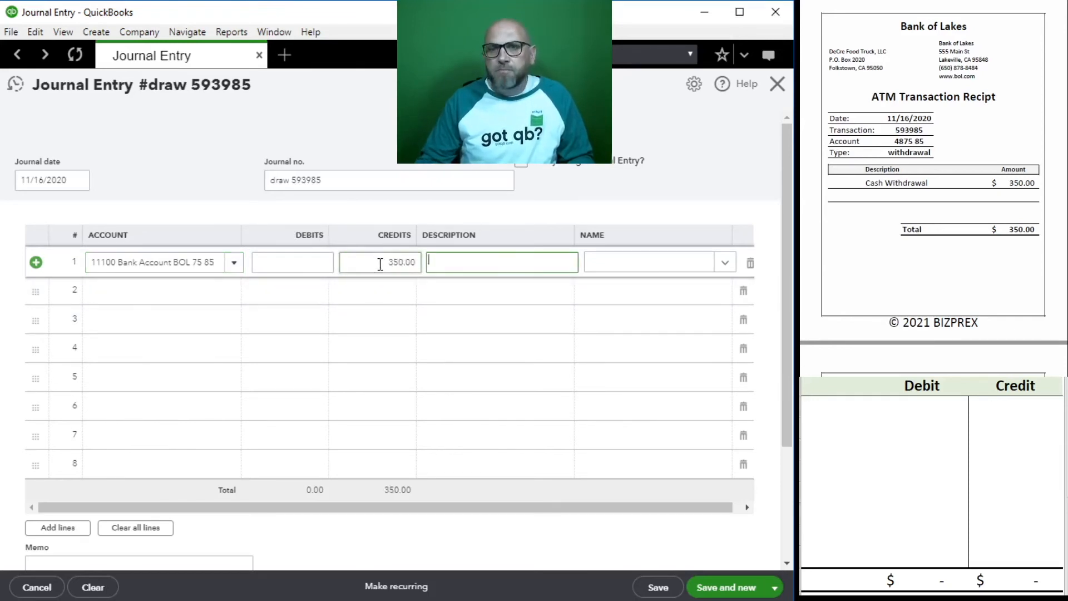
{"action": "type", "text": "Draw"}
Assign the 30700 Members Draw account to the journal entry's second line as the offsetting debit
{"action": "left_click", "coordinate": [155, 295]}
{"action": "type", "text": "Membe"}
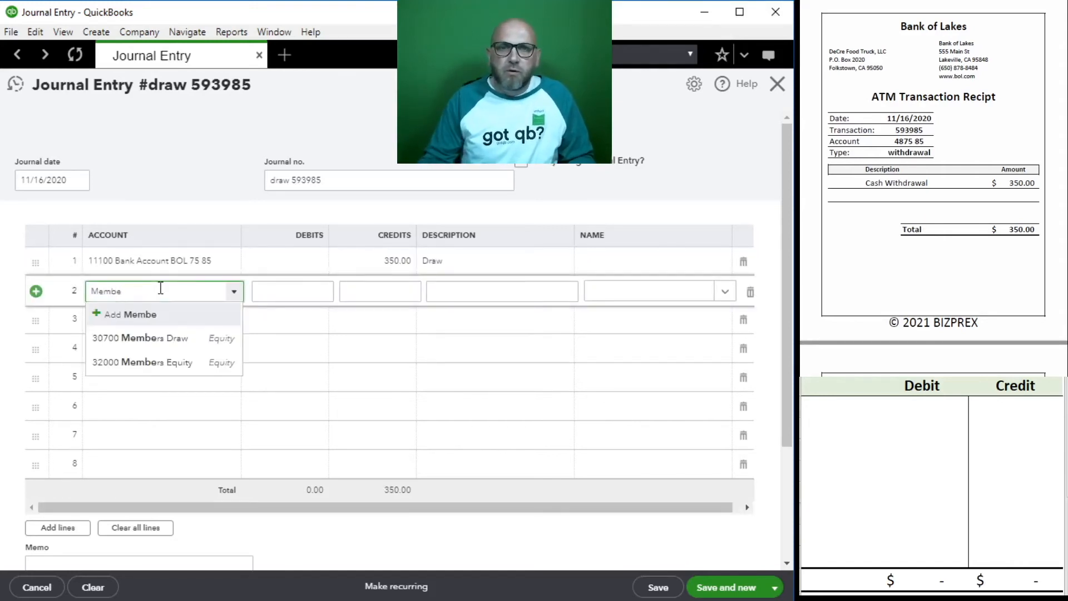
{"action": "left_click", "coordinate": [170, 340]}
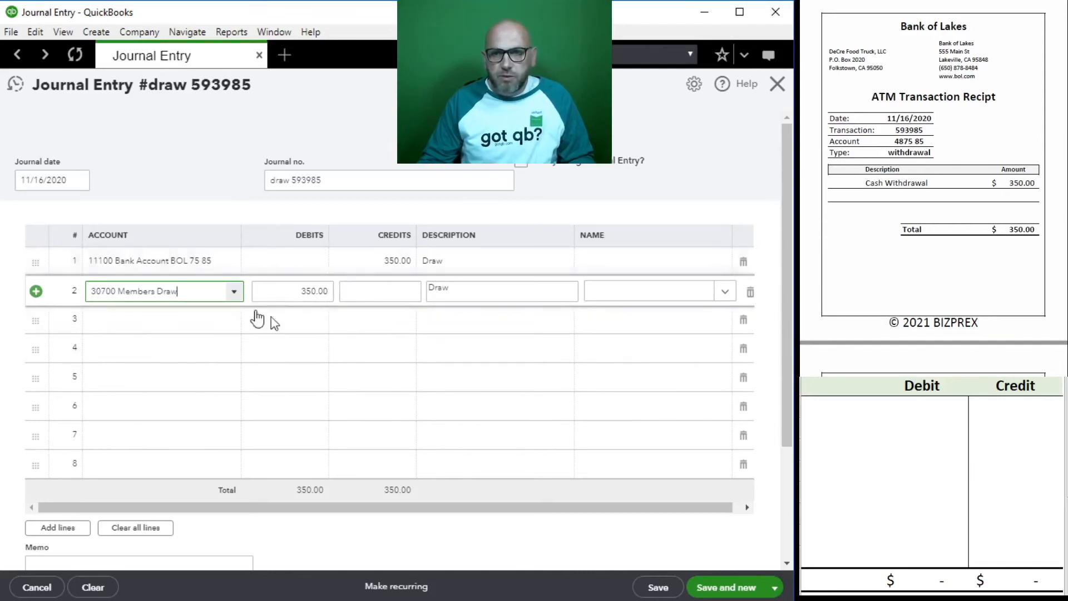
Illustrate the draw in the debit and credit table with a 350 credit to 11100 and a 350 debit to 30700
{"action": "left_click", "coordinate": [887, 426]}
{"action": "left_click", "coordinate": [851, 407]}
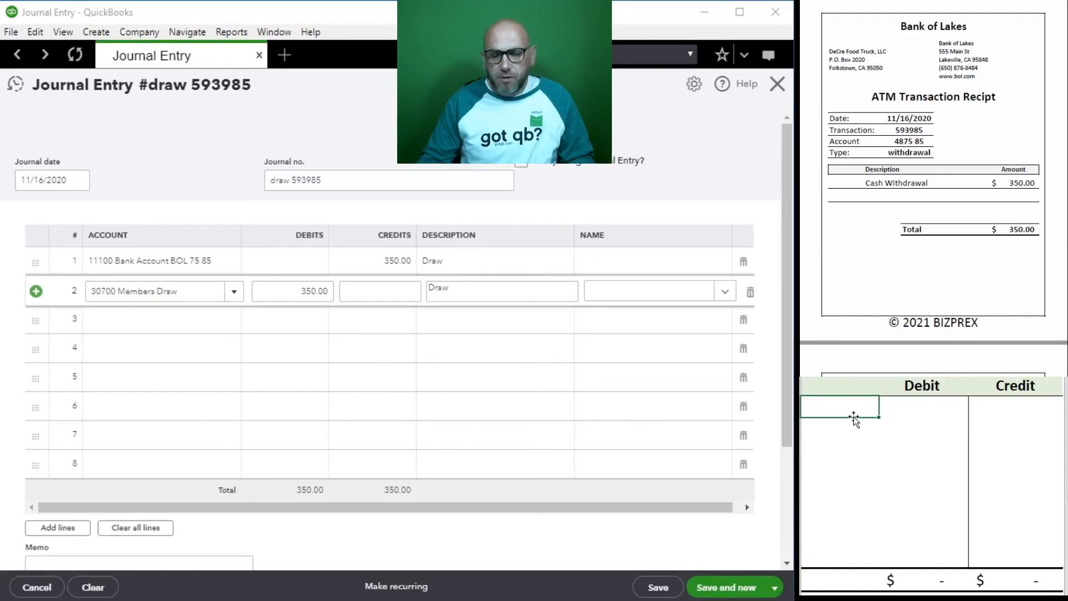
{"action": "type", "text": "11100"}
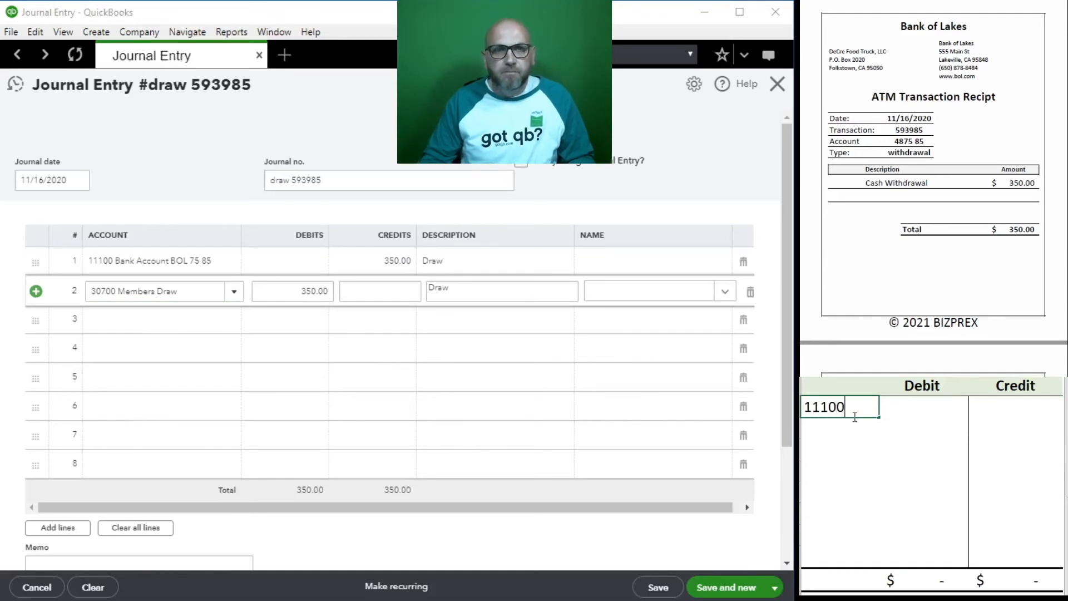
{"action": "key", "text": "Tab"}
{"action": "key", "text": "Tab"}
{"action": "type", "text": "350"}
{"action": "key", "text": "Return"}
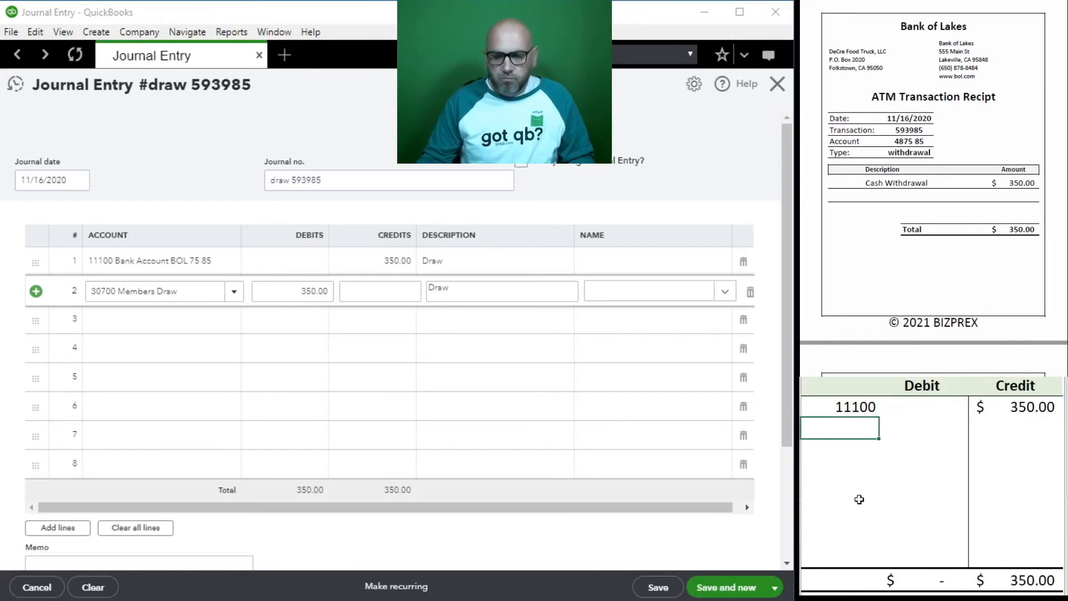
{"action": "type", "text": "30700"}
{"action": "key", "text": "Tab"}
{"action": "type", "text": "350"}
{"action": "key", "text": "Return"}
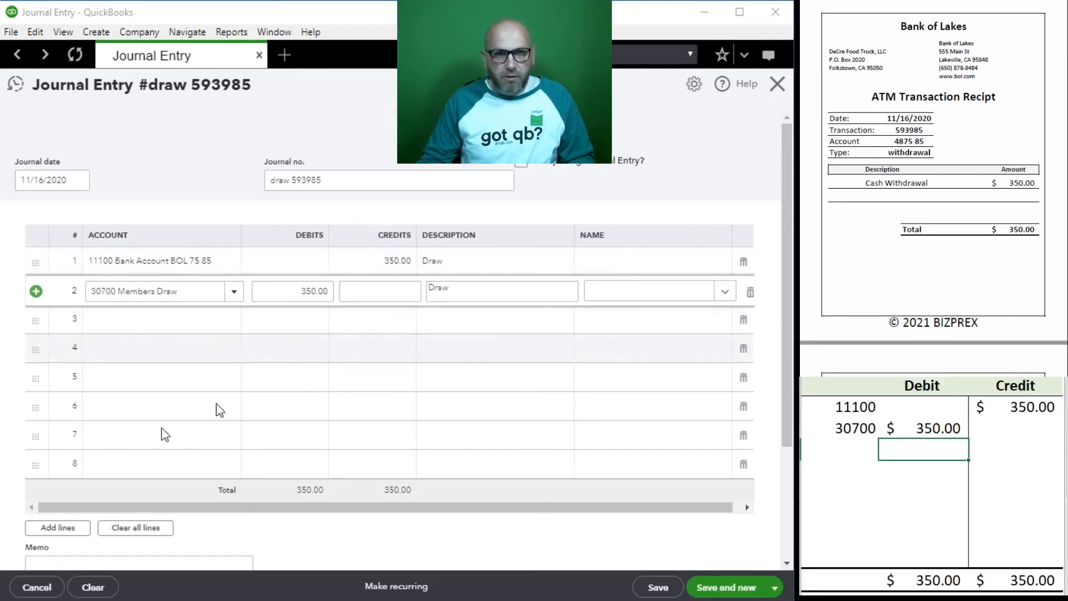
Save the member's draw journal entry and close the journal entry form
{"action": "left_click", "coordinate": [658, 587]}
{"action": "left_click", "coordinate": [733, 588]}
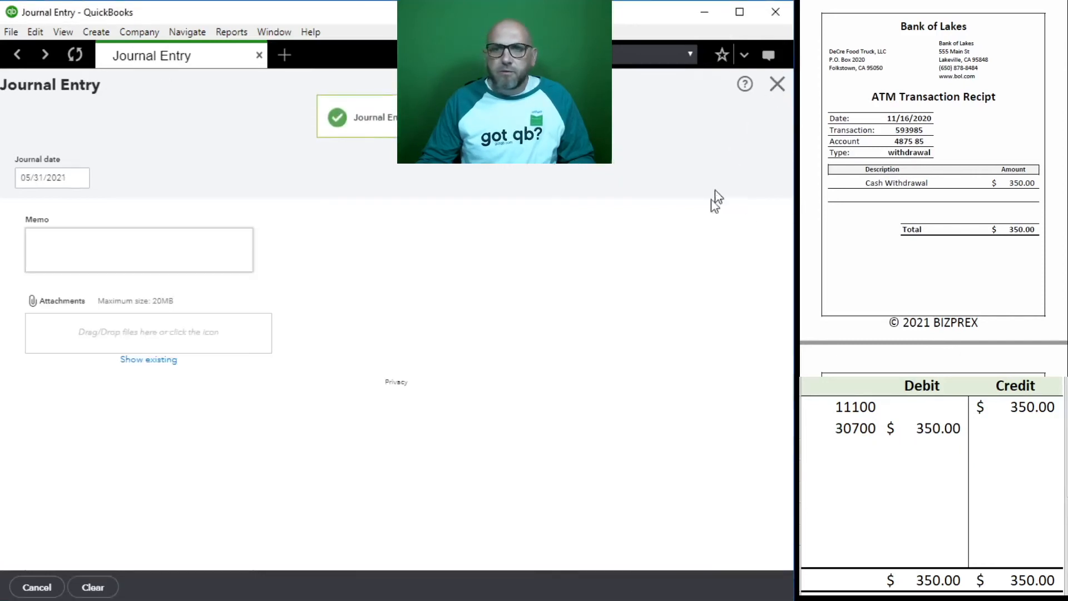
{"action": "left_click", "coordinate": [777, 84]}
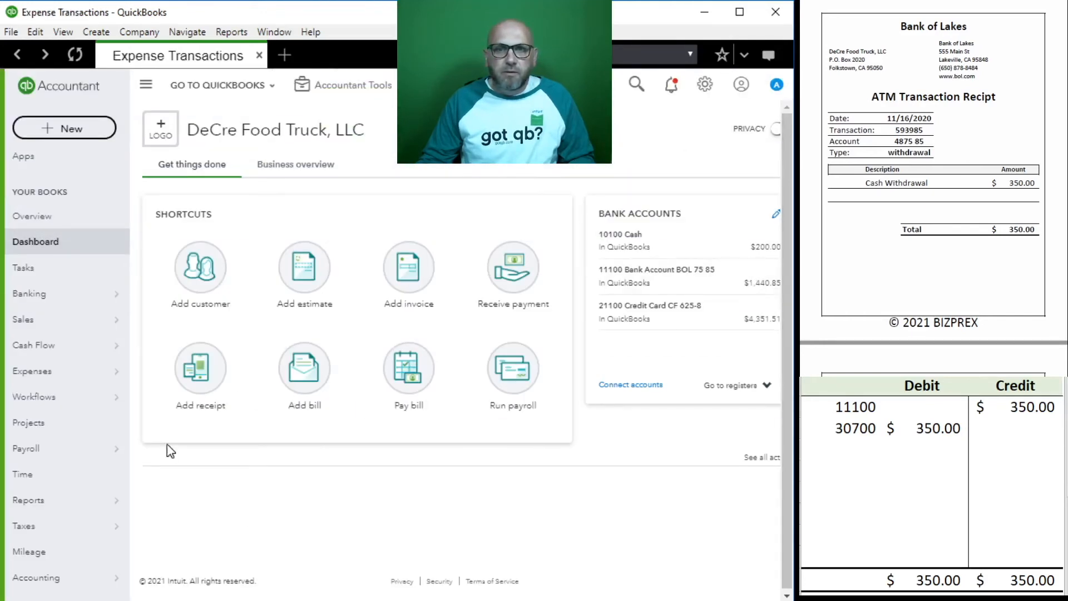
Clear the draw amounts from the debit and credit table and bring up the 11/20/2020 cash deposit receipt
{"action": "left_click_drag", "start_coordinate": [1018, 428], "coordinate": [840, 405]}
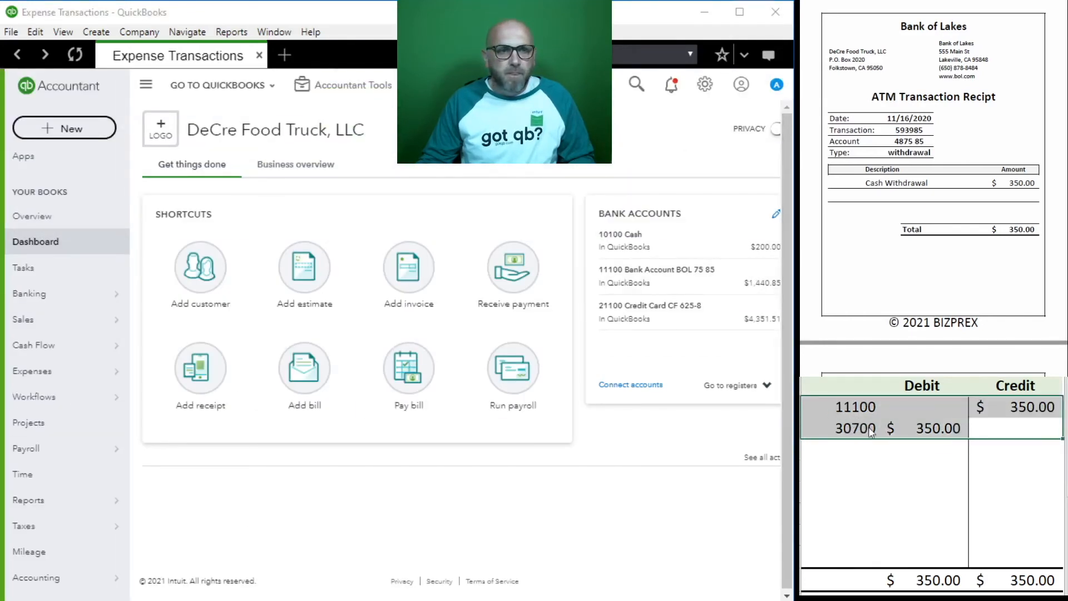
{"action": "key", "text": "Delete"}
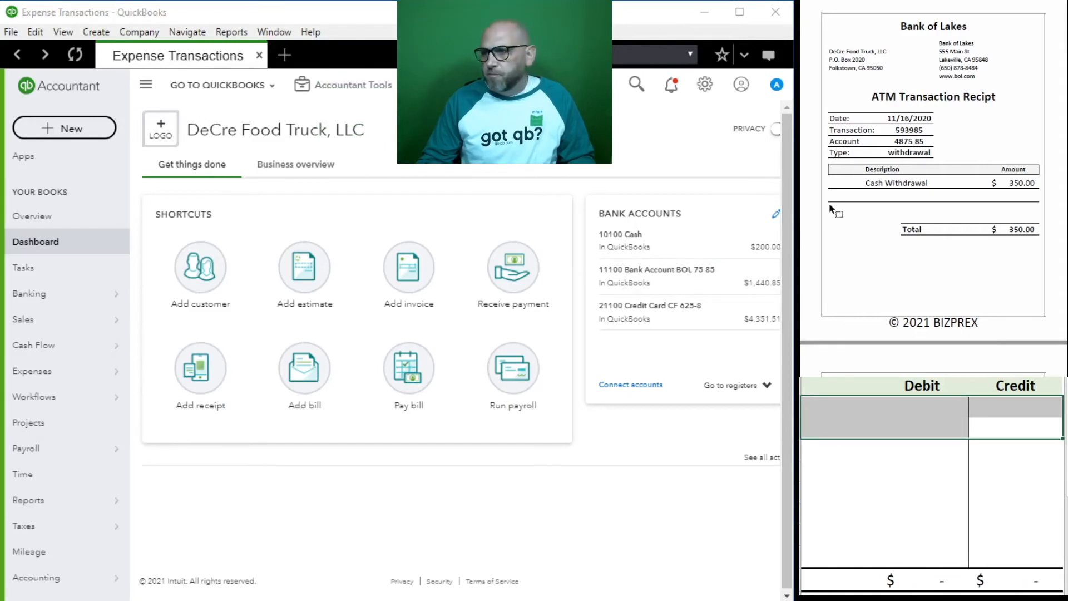
{"action": "scroll", "coordinate": [803, 208], "scroll_direction": "down", "scroll_amount": 5}
{"action": "scroll", "coordinate": [853, 207], "scroll_direction": "up", "scroll_amount": 1}
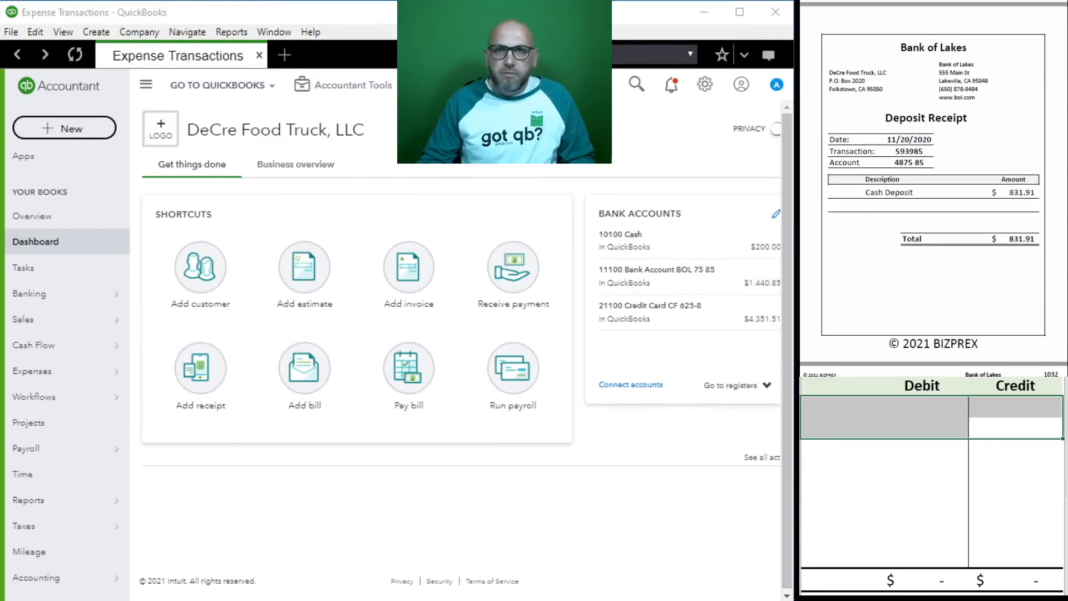
Open a new journal entry dated 11/20/2020 with the journal number Cash Deposit 593985
{"action": "left_click", "coordinate": [370, 99]}
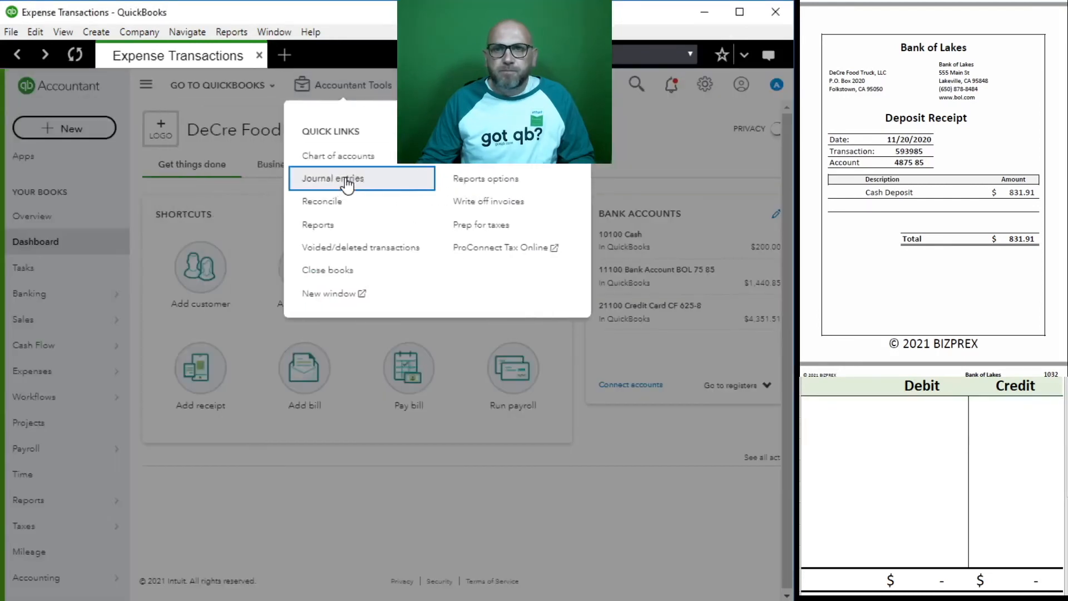
{"action": "left_click", "coordinate": [345, 178]}
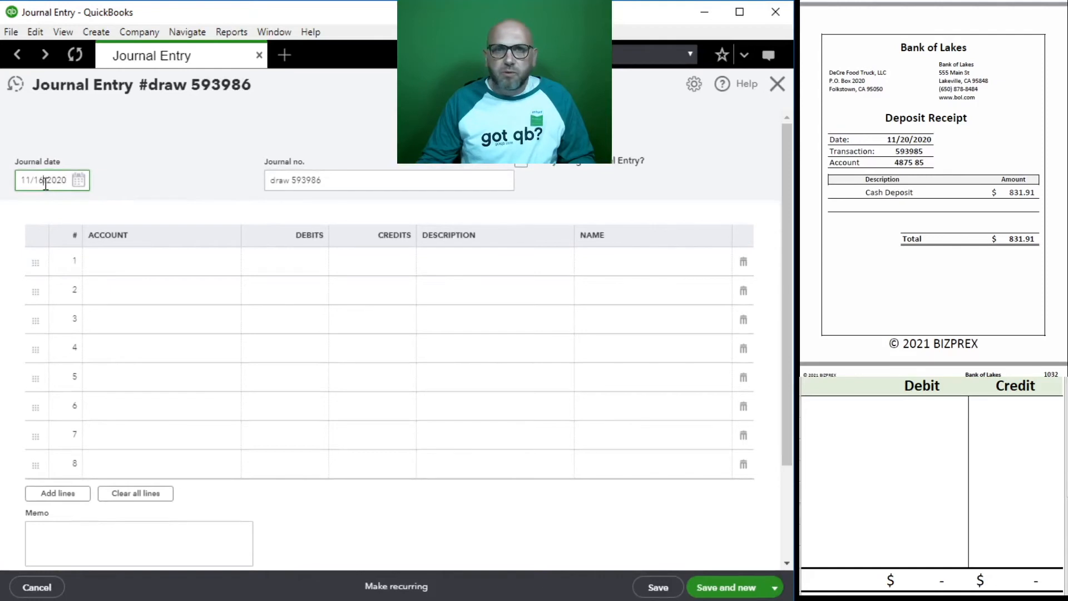
{"action": "key", "text": "BackSpace"}
{"action": "key", "text": "BackSpace"}
{"action": "type", "text": "20"}
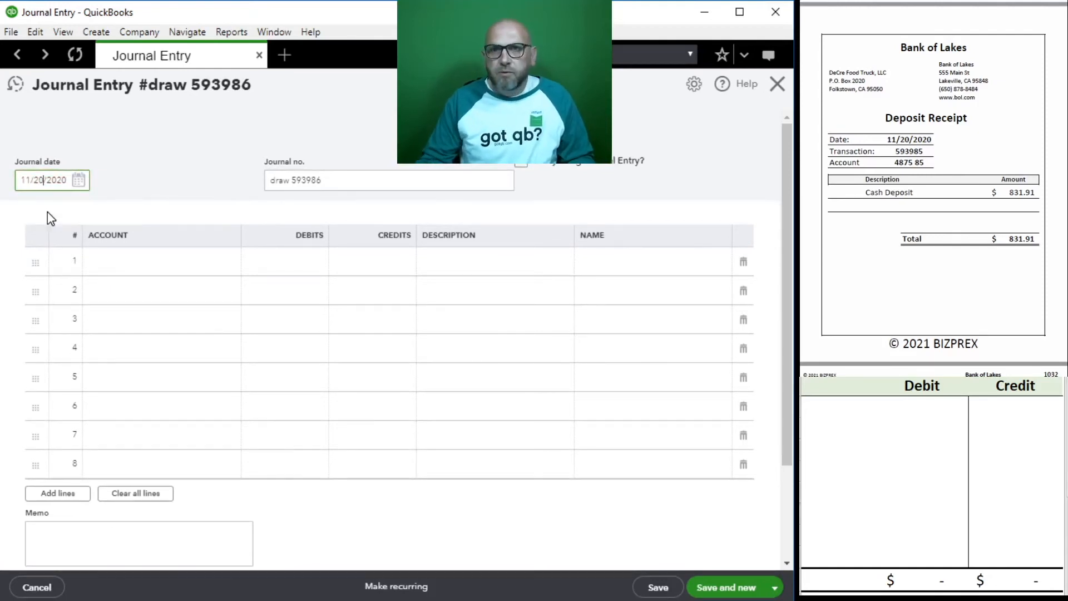
{"action": "key", "text": "Tab"}
{"action": "type", "text": "Cas"}
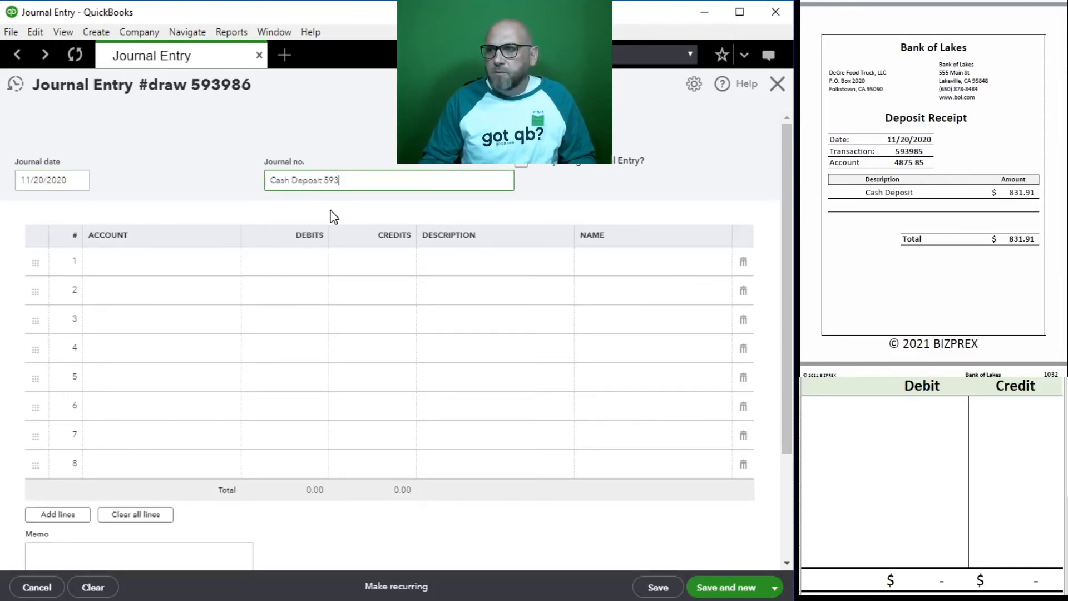
{"action": "type", "text": "5"}
{"action": "left_click", "coordinate": [332, 215]}
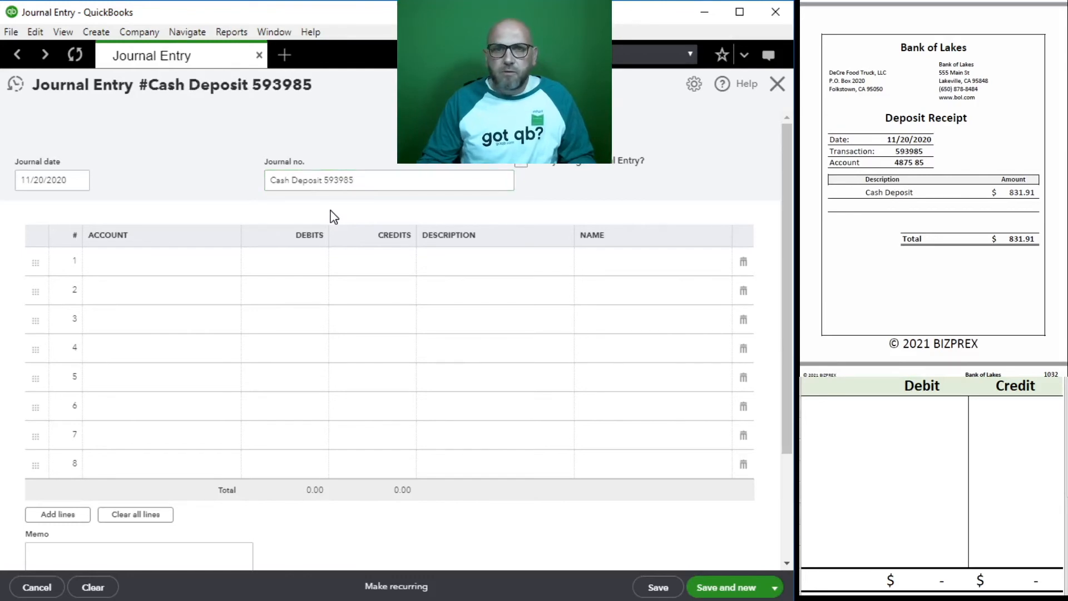
Fill the journal entry's first line with account 11100 Bank Account, a debit of 831.91 and the description Cash Sales
{"action": "left_click", "coordinate": [191, 269]}
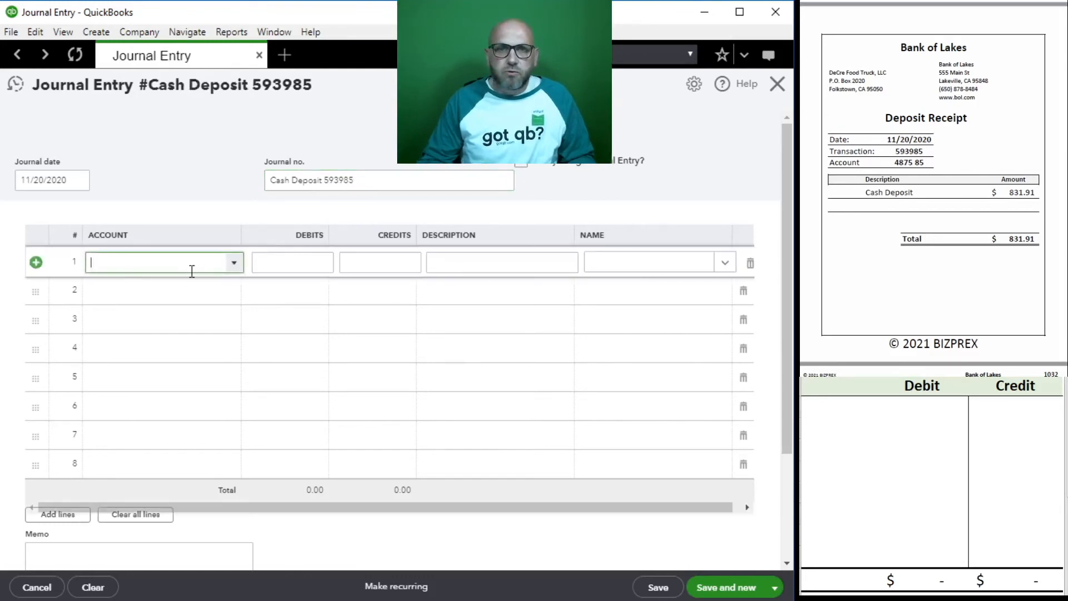
{"action": "left_click", "coordinate": [236, 265]}
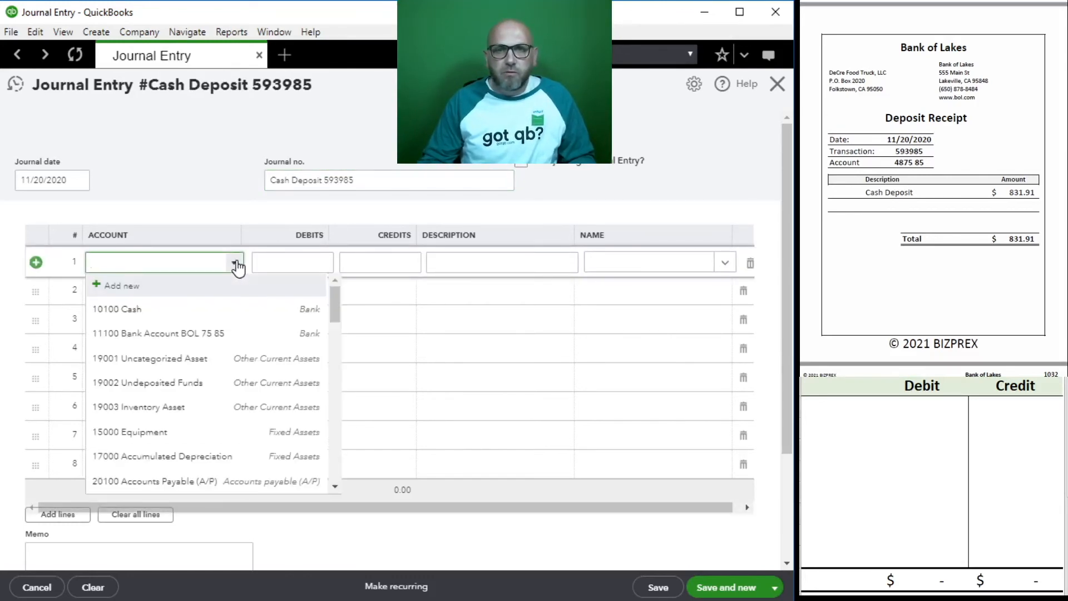
{"action": "left_click", "coordinate": [206, 335]}
{"action": "left_click", "coordinate": [299, 262]}
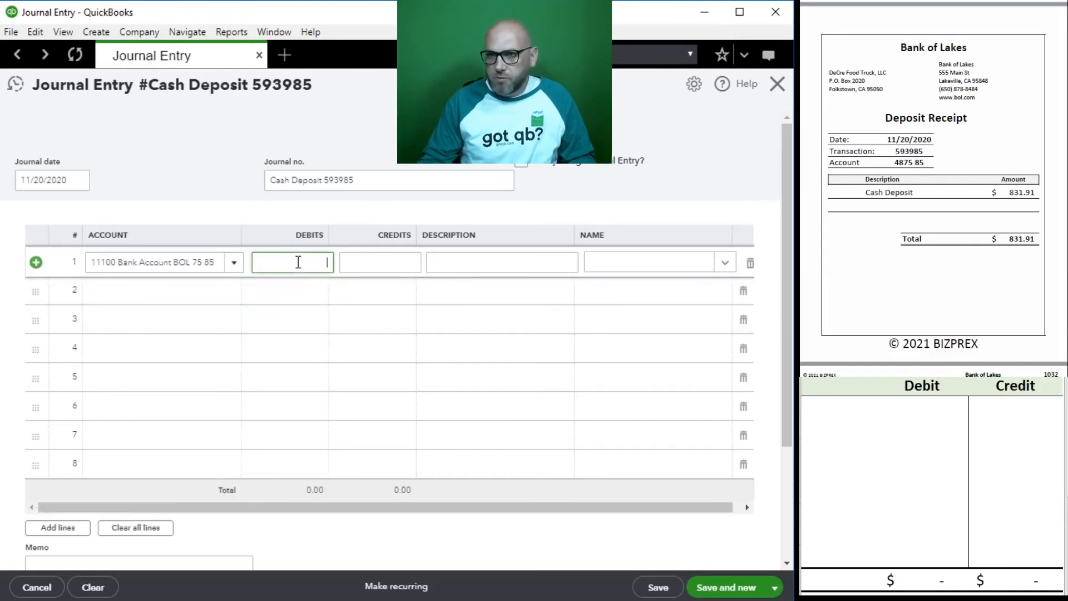
{"action": "type", "text": "831.91"}
{"action": "key", "text": "Tab"}
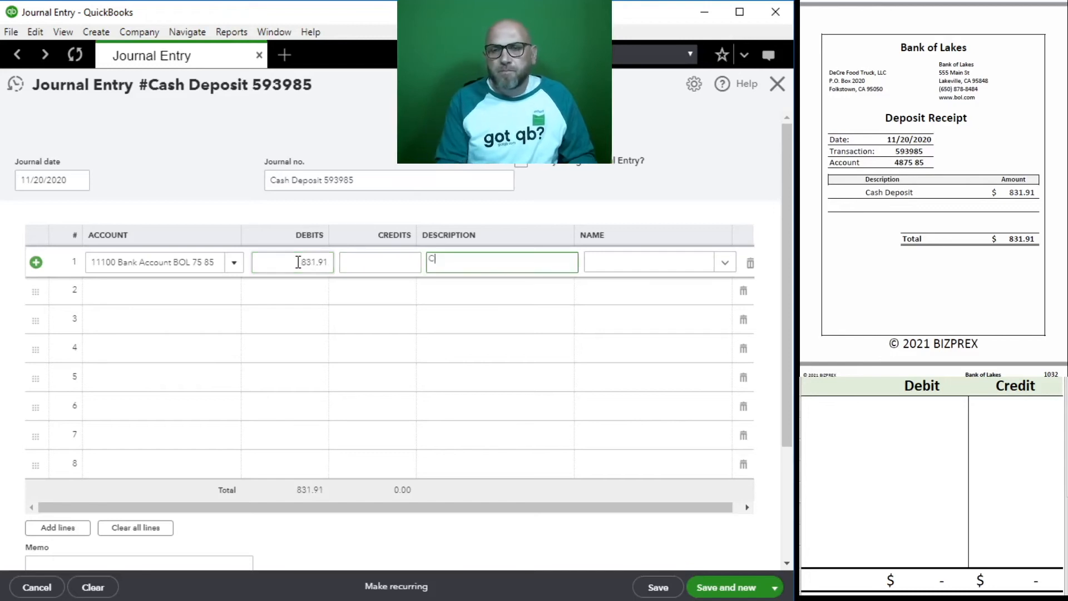
{"action": "type", "text": "Cash Sales"}
{"action": "key", "text": "Tab"}
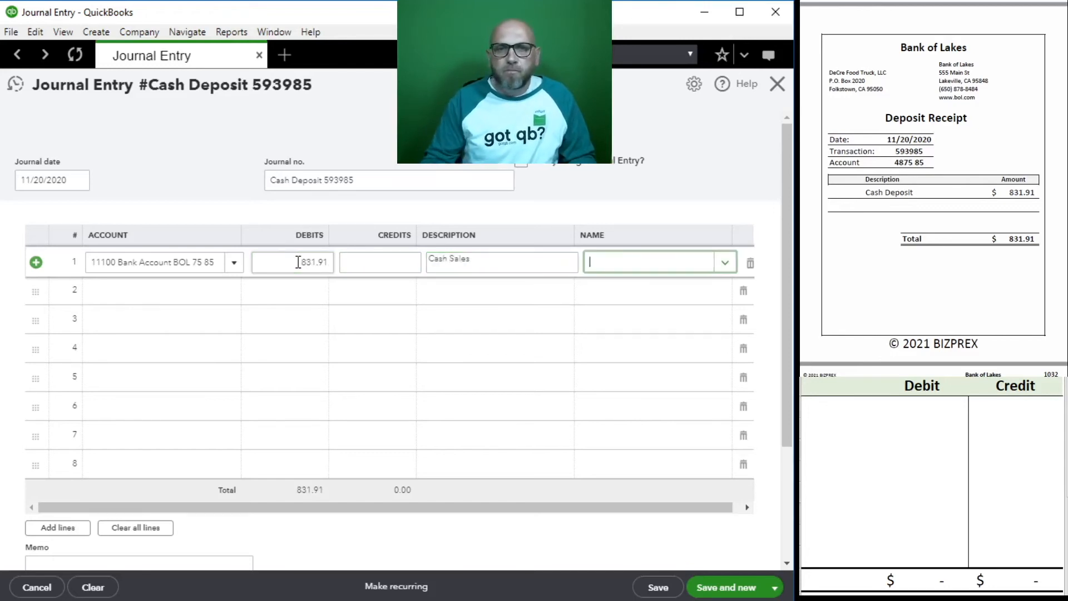
Assign the 41100 Sales account to the journal entry's second line as the offsetting credit
{"action": "key", "text": "Tab"}
{"action": "key", "text": "Tab"}
{"action": "type", "text": "Sa"}
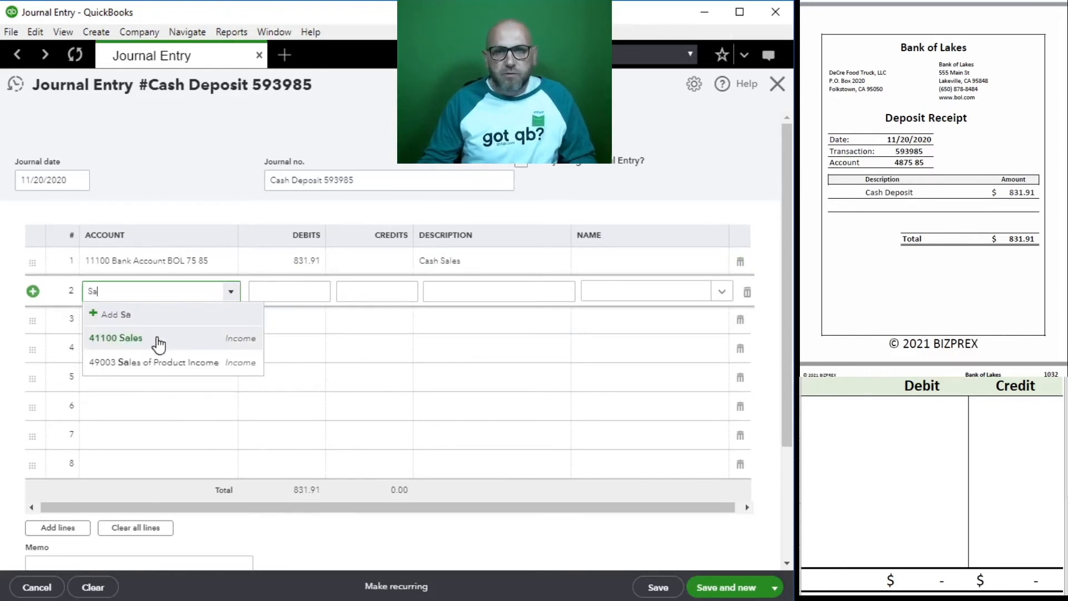
{"action": "left_click", "coordinate": [155, 340]}
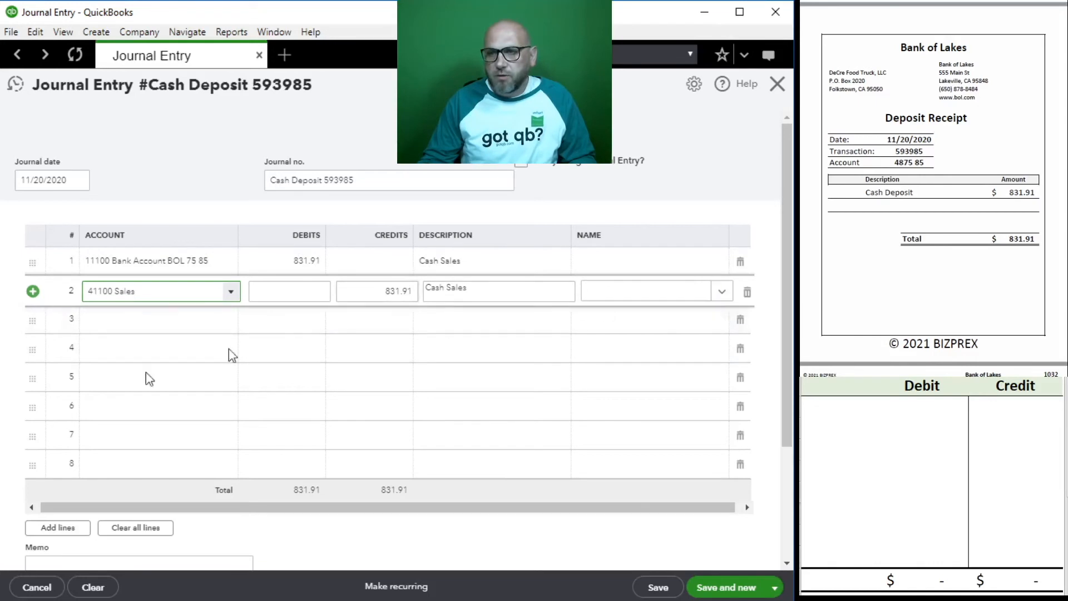
Illustrate the cash deposit in the debit and credit table with an 831.91 debit to 11100 and an 831.91 credit to 41100
{"action": "left_click", "coordinate": [838, 407]}
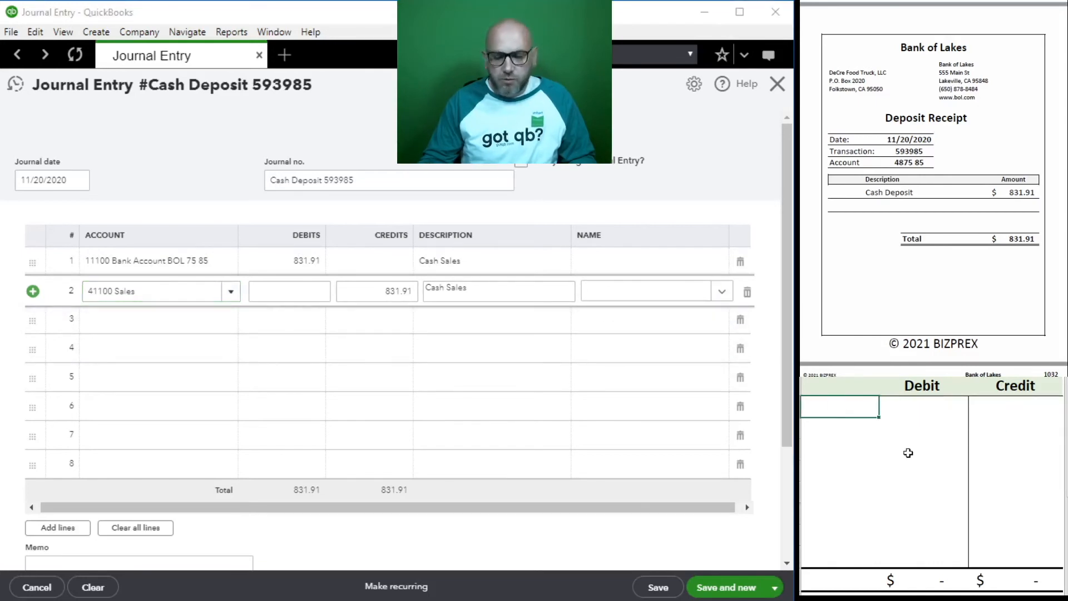
{"action": "type", "text": "11100"}
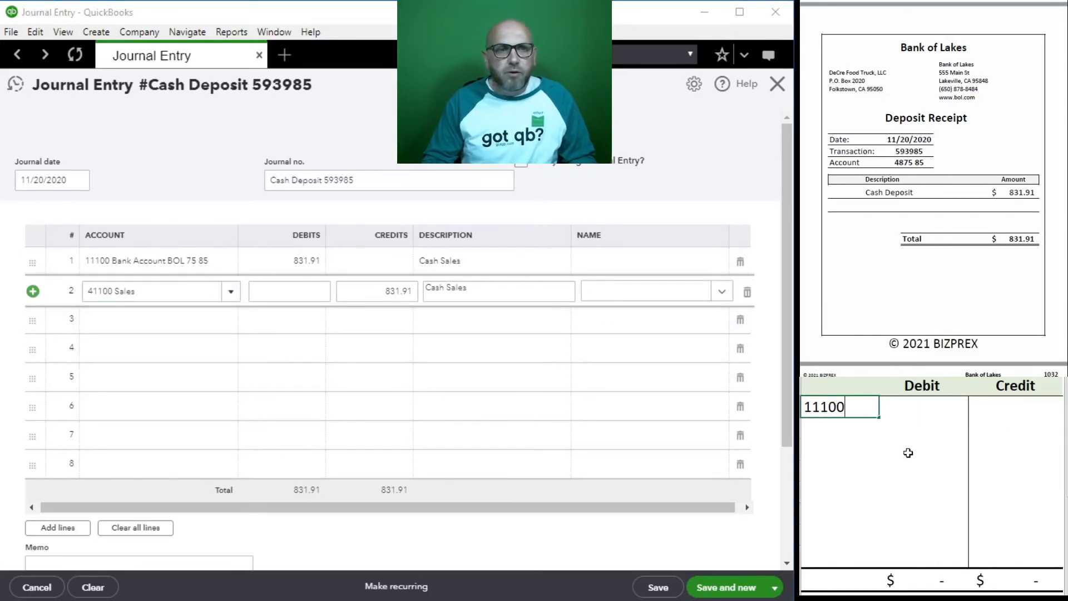
{"action": "key", "text": "Tab"}
{"action": "type", "text": "831.9"}
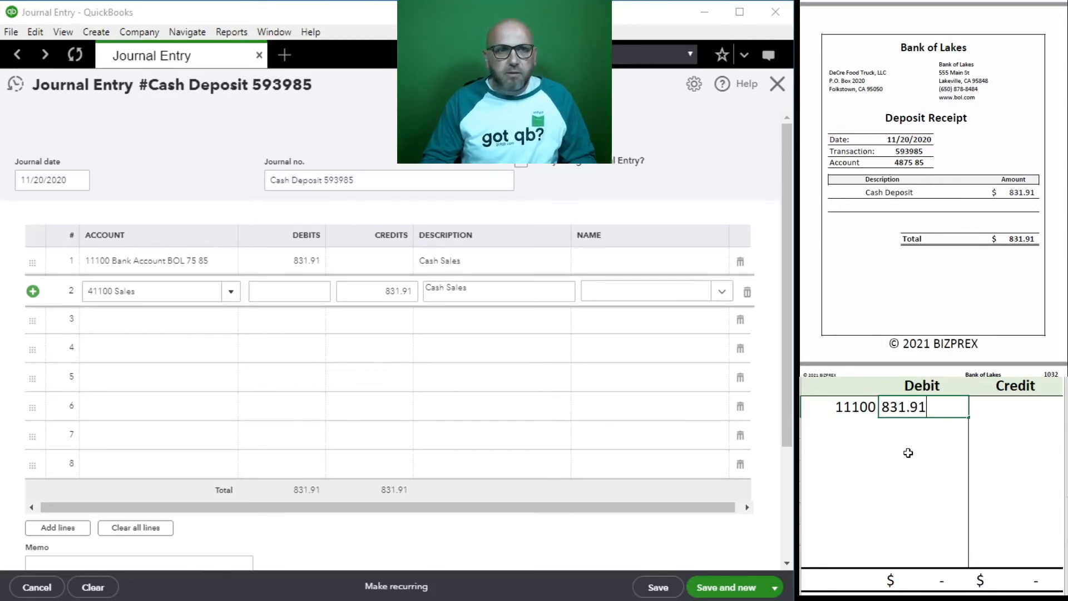
{"action": "key", "text": "Return"}
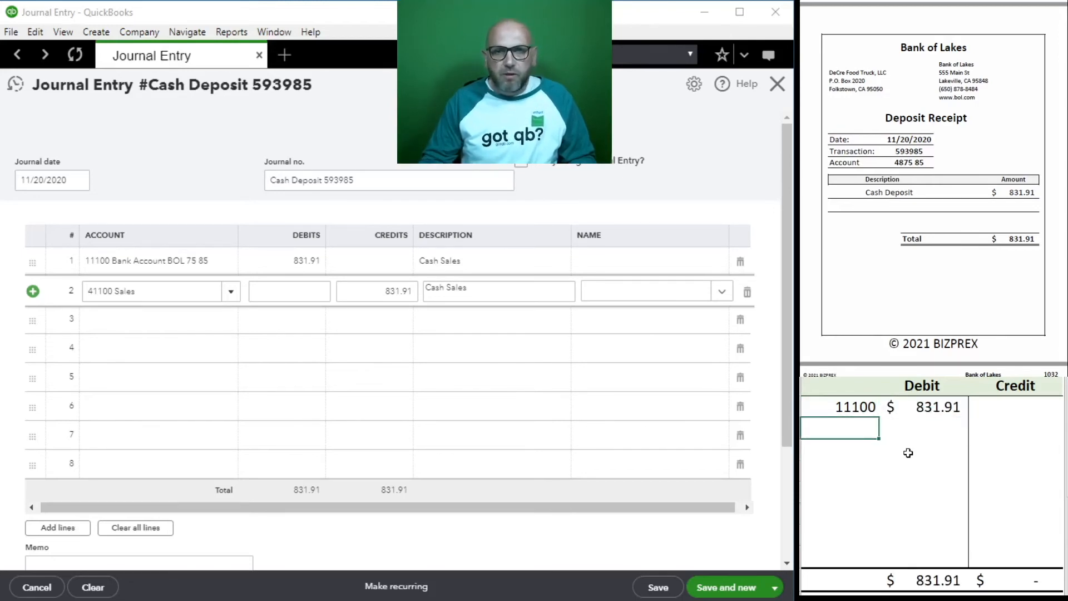
{"action": "type", "text": "41100"}
{"action": "key", "text": "Tab"}
{"action": "key", "text": "Tab"}
{"action": "type", "text": "831.91"}
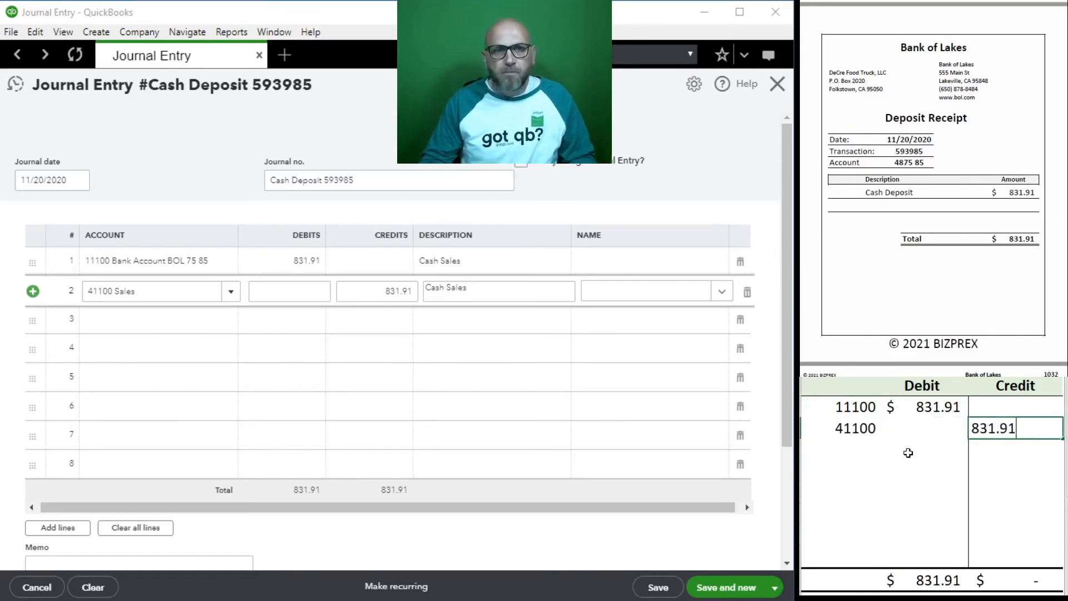
{"action": "key", "text": "Return"}
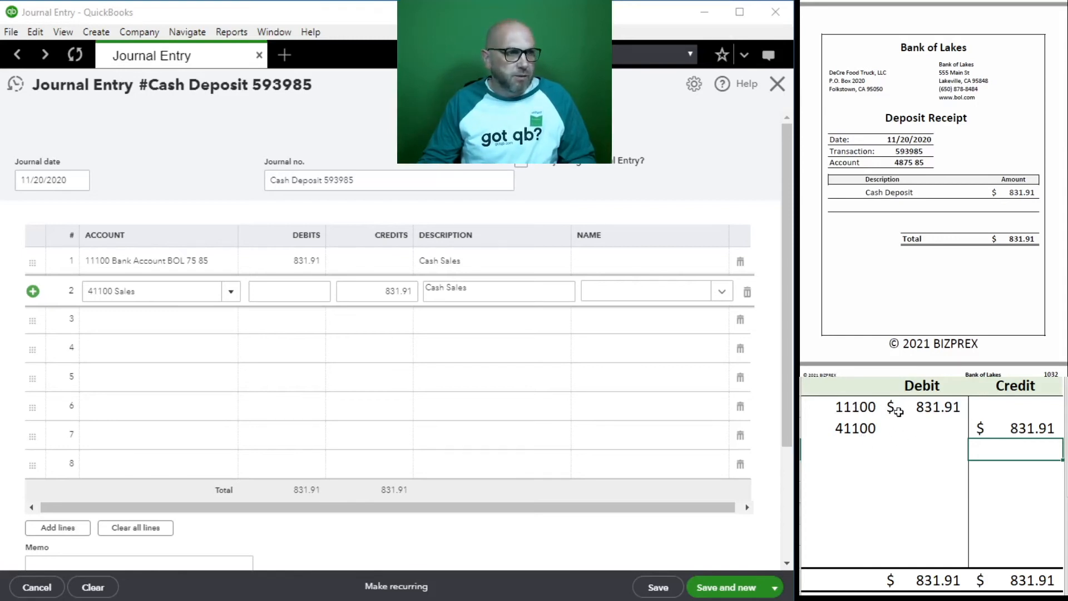
Save the cash deposit journal entry and clear its amounts from the debit and credit table
{"action": "left_click", "coordinate": [729, 590]}
{"action": "left_click", "coordinate": [729, 590]}
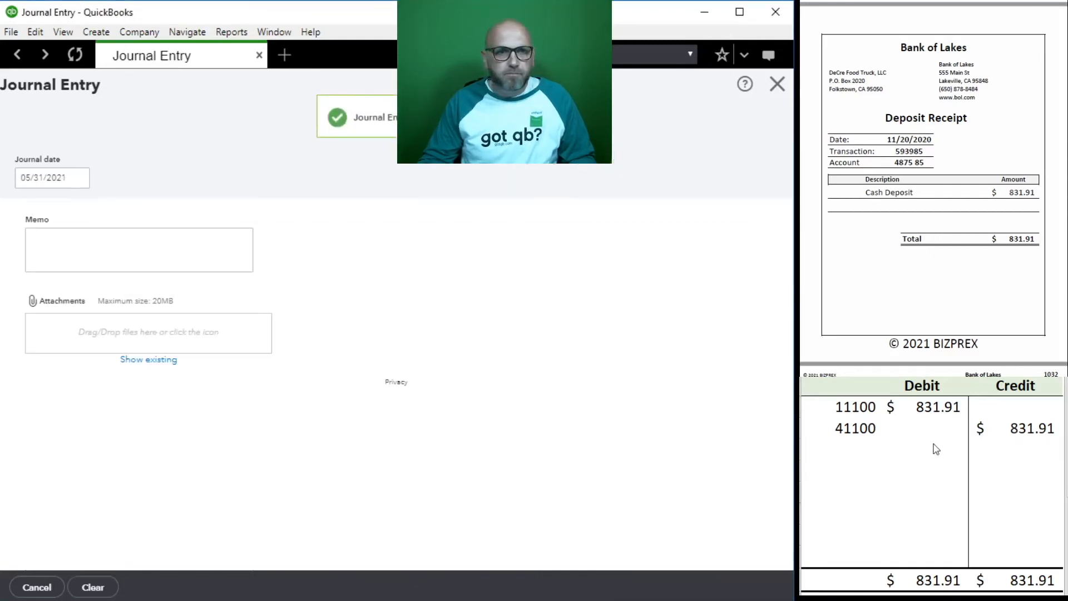
{"action": "left_click_drag", "start_coordinate": [1015, 428], "coordinate": [852, 413]}
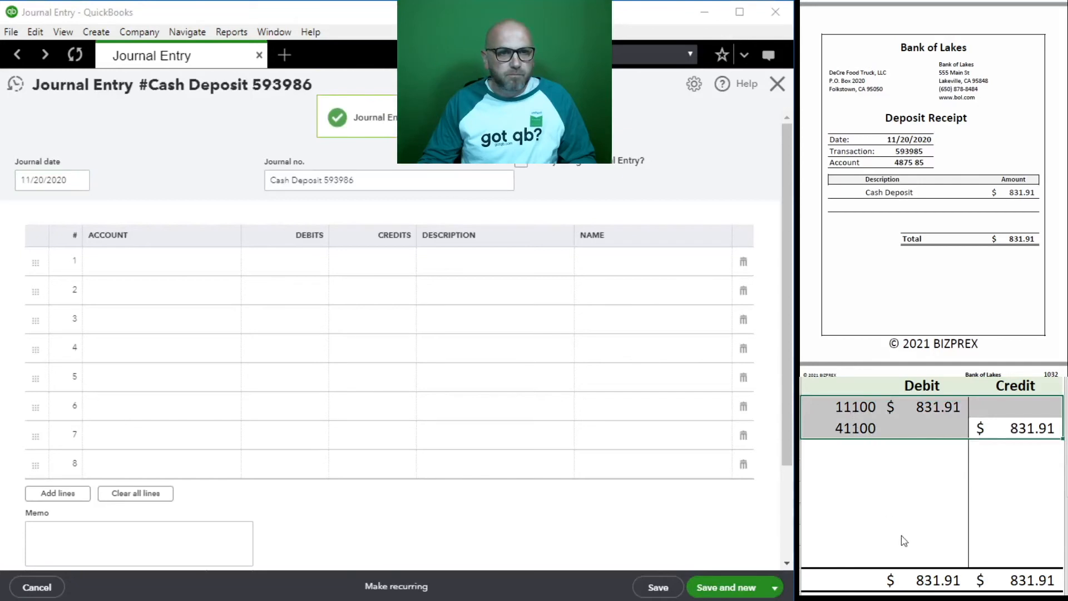
{"action": "key", "text": "Delete"}
Bring up check 1032 to Clean Depot, Inc. and open Pay Bills in place of the blank journal entry
{"action": "scroll", "coordinate": [963, 173], "scroll_direction": "down", "scroll_amount": 5}
{"action": "scroll", "coordinate": [965, 169], "scroll_direction": "down", "scroll_amount": 2}
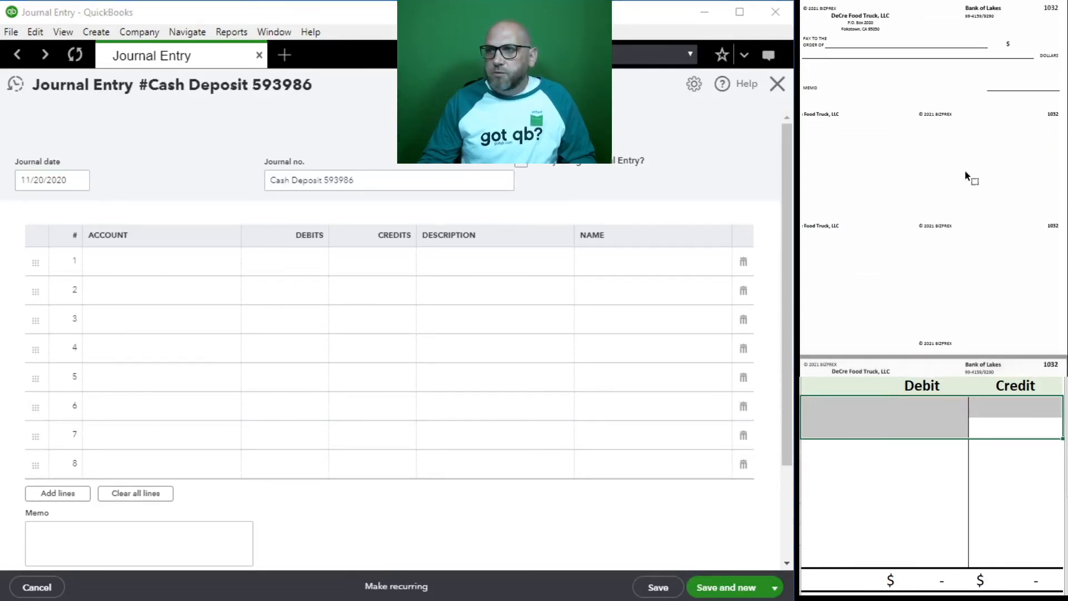
{"action": "scroll", "coordinate": [965, 169], "scroll_direction": "down", "scroll_amount": 5}
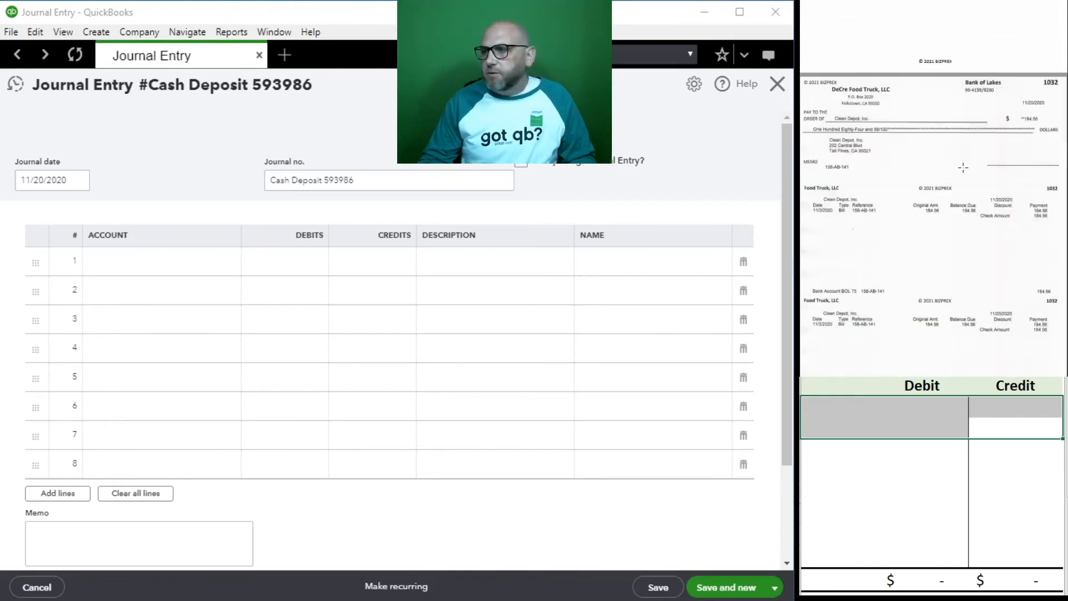
{"action": "scroll", "coordinate": [963, 167], "scroll_direction": "down", "scroll_amount": 2}
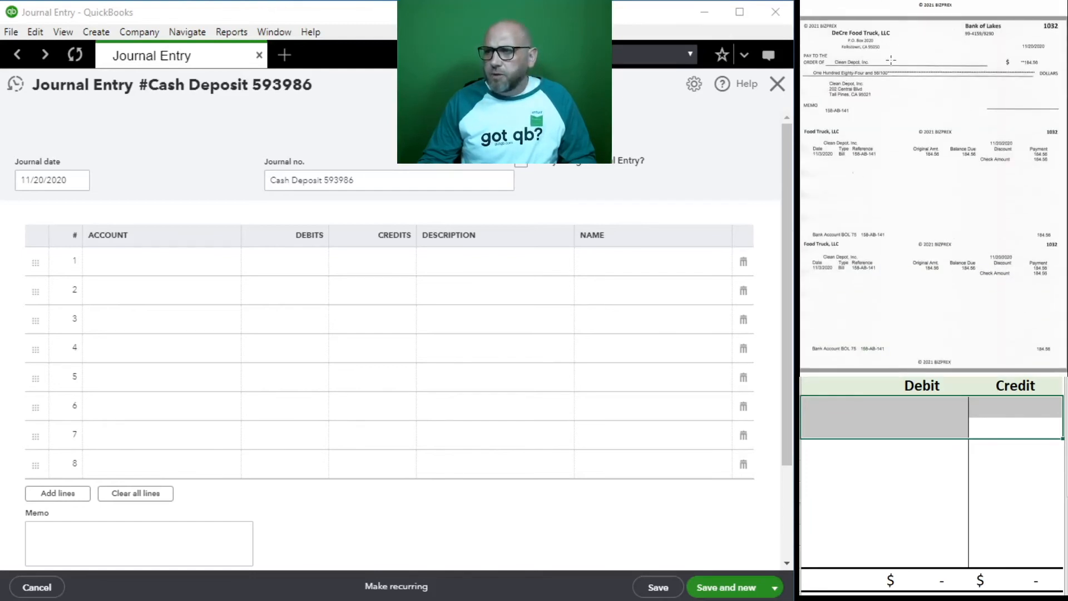
{"action": "left_click", "coordinate": [773, 90]}
{"action": "left_click", "coordinate": [773, 84]}
{"action": "left_click", "coordinate": [406, 378]}
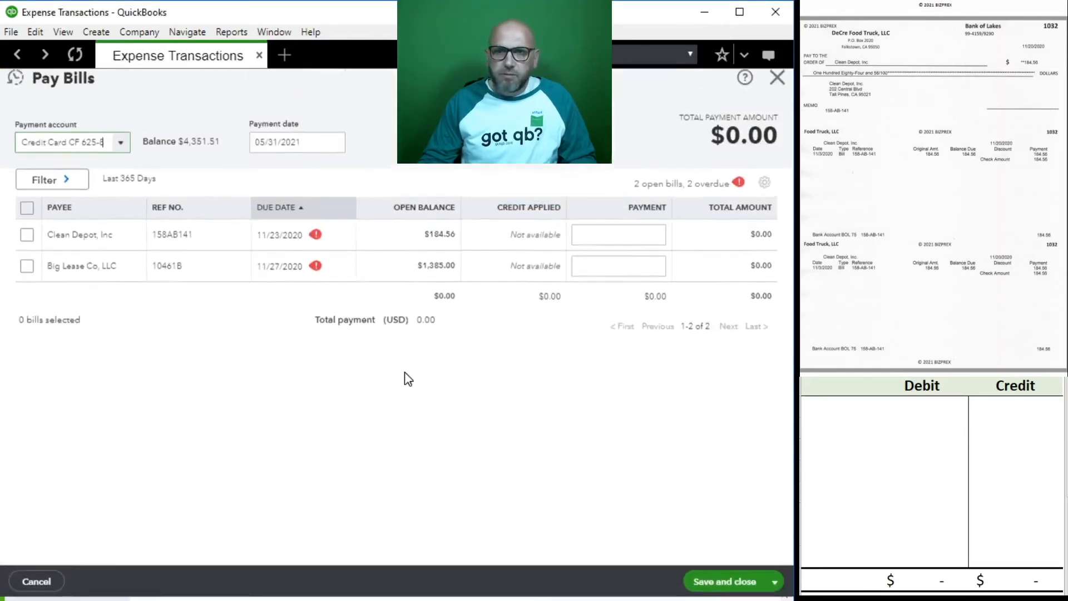
Select the Clean Depot, Inc bill for payment and choose 11100 Bank Account as the payment account
{"action": "left_click", "coordinate": [25, 243]}
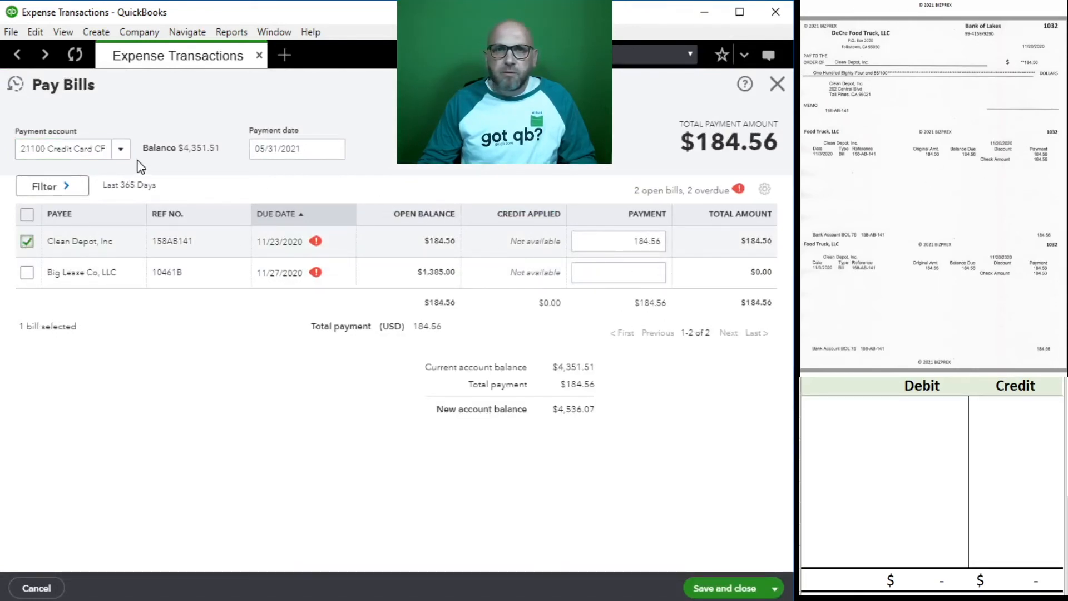
{"action": "left_click", "coordinate": [120, 149]}
{"action": "left_click", "coordinate": [101, 218]}
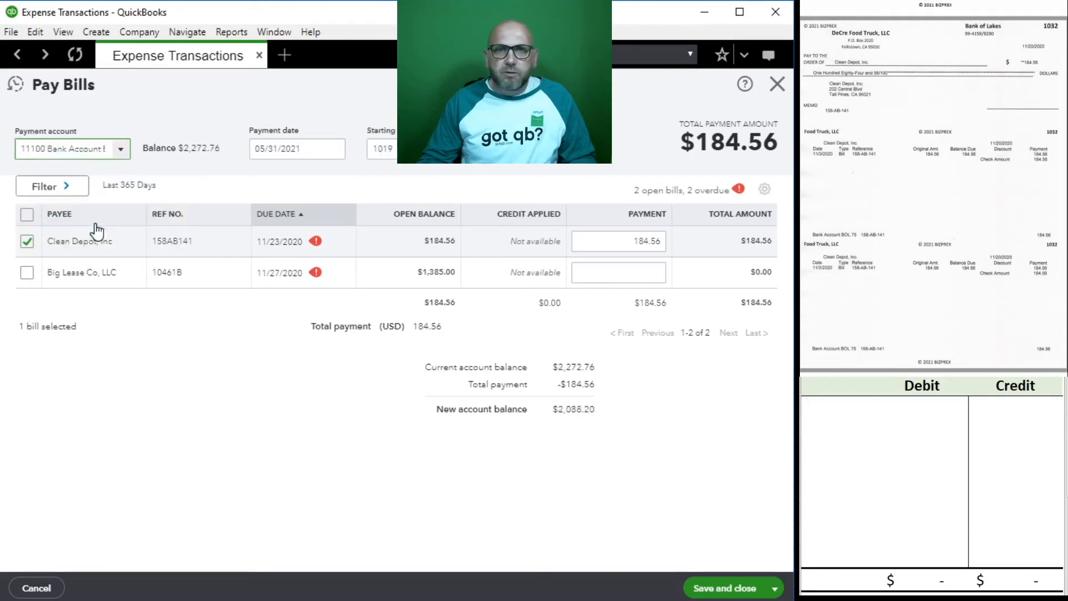
Record a 184.56 debit to account 20100 in the debit and credit table for the Clean Depot, Inc bill payment
{"action": "left_click", "coordinate": [863, 410]}
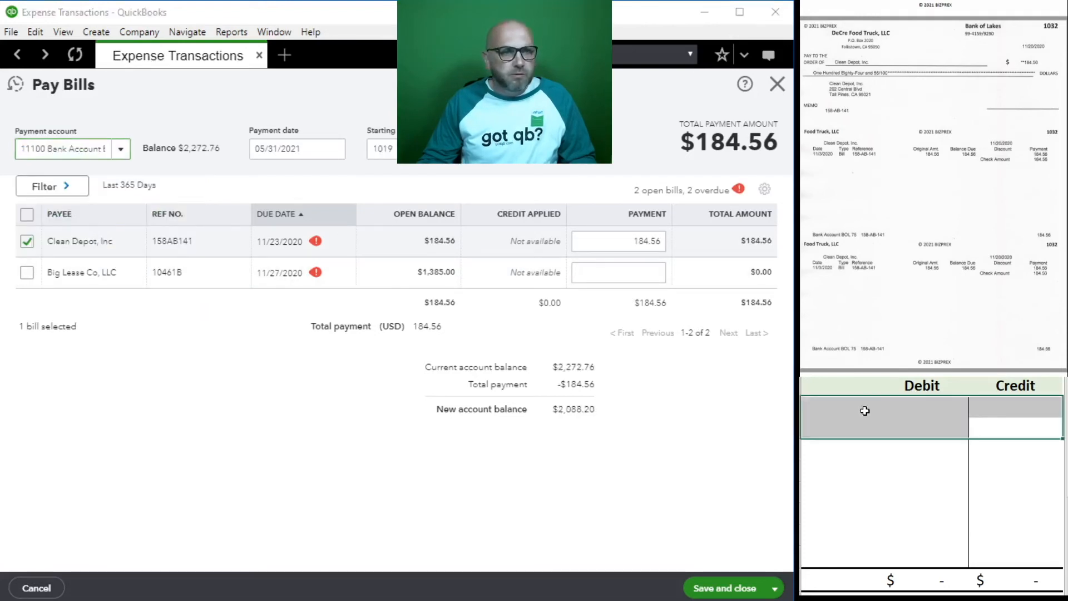
{"action": "type", "text": "20100"}
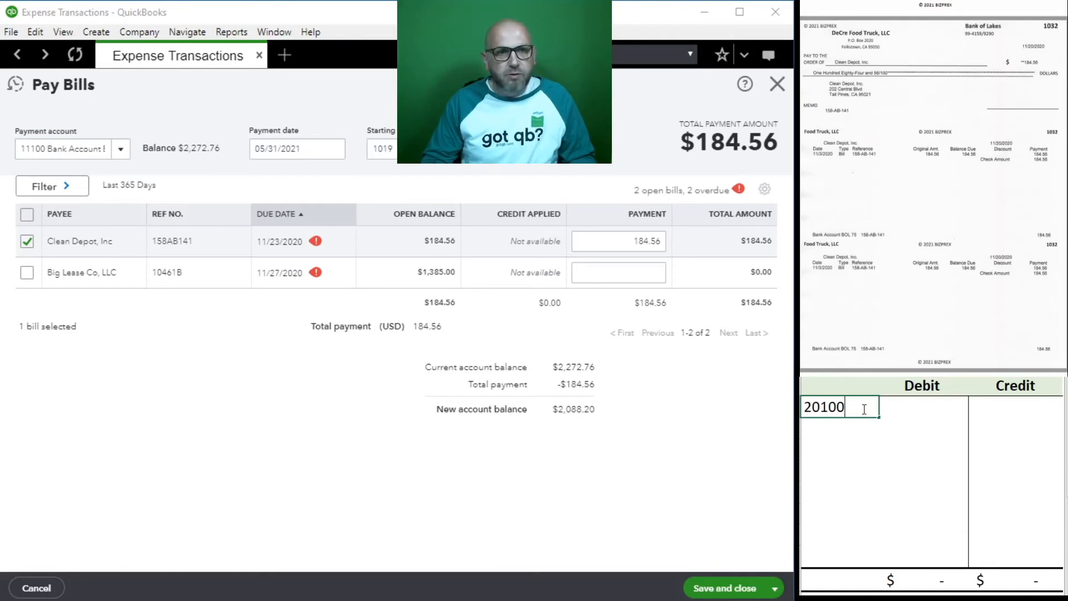
{"action": "key", "text": "Tab"}
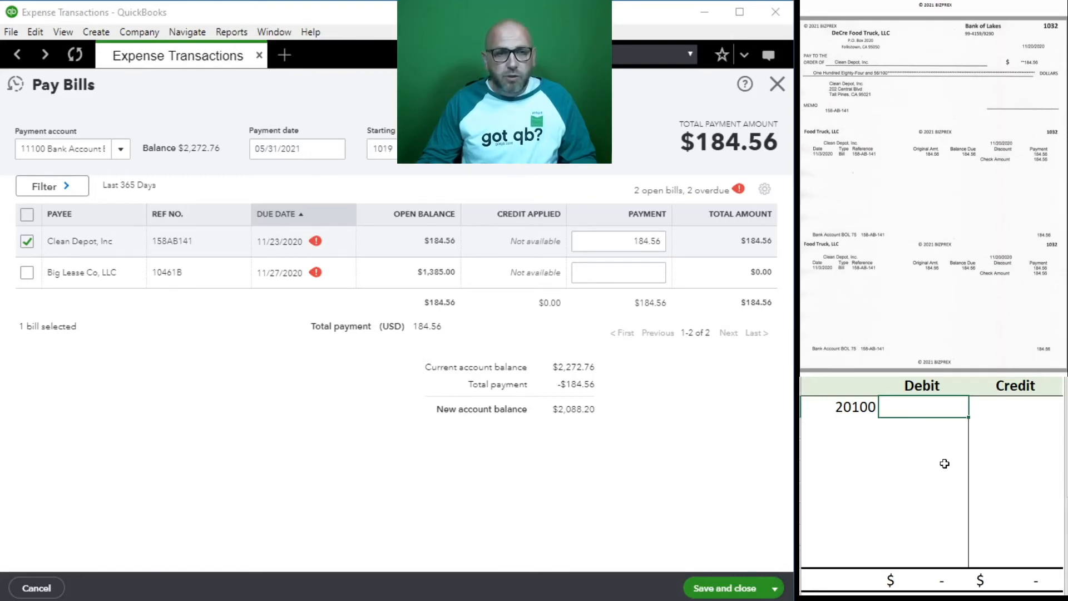
{"action": "type", "text": "18"}
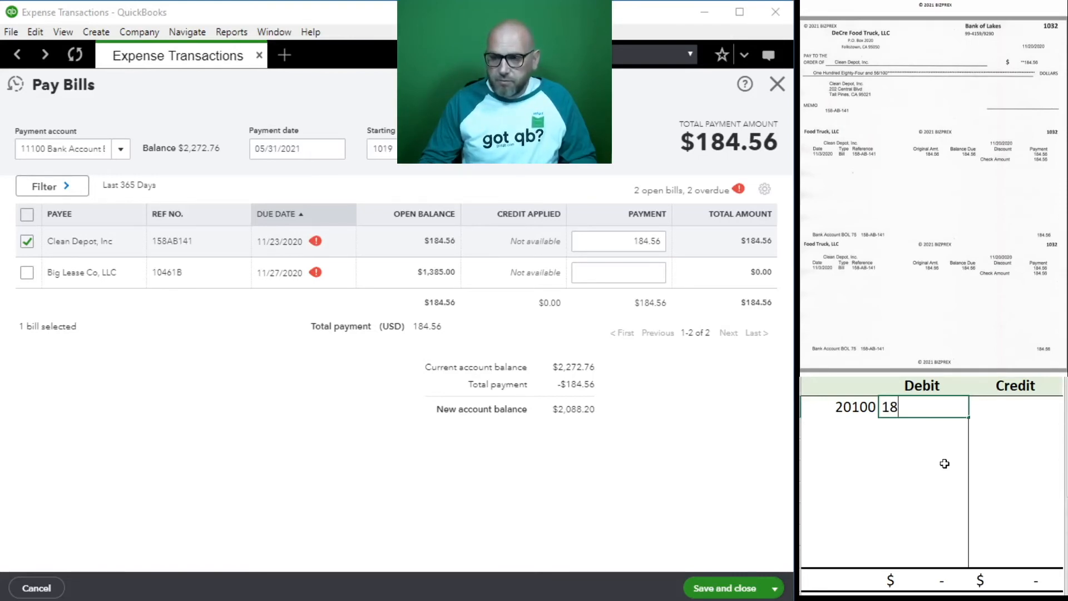
{"action": "type", "text": "4.56"}
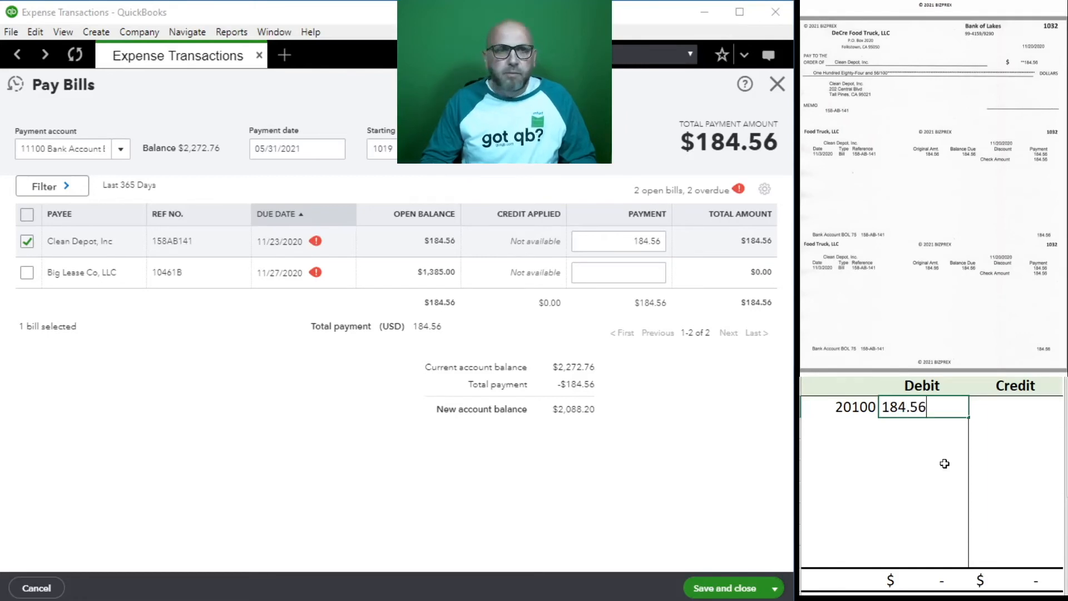
{"action": "key", "text": "Return"}
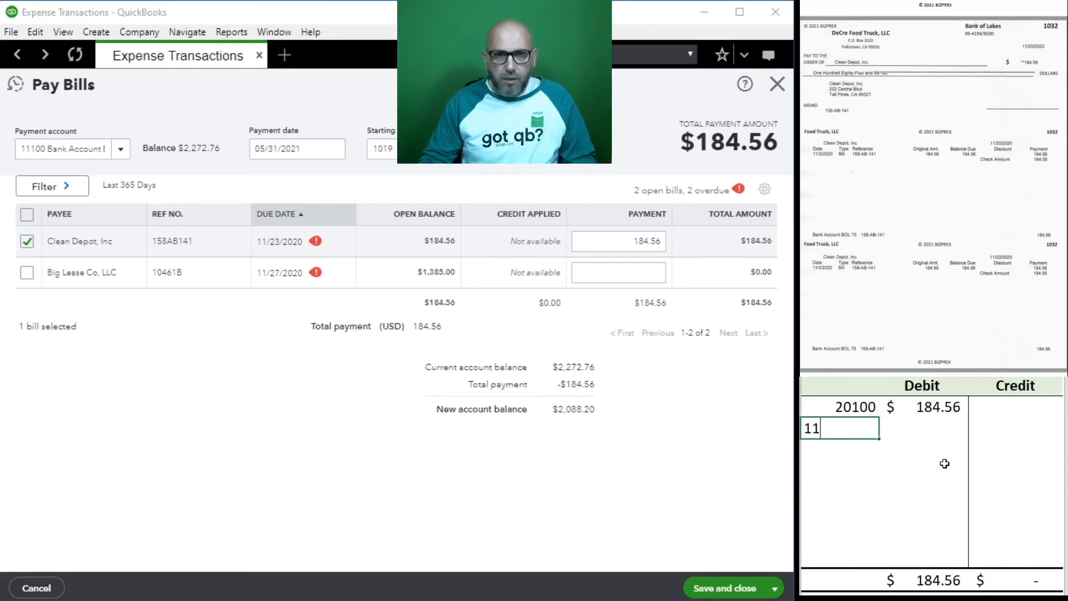
Add the offsetting 184.56 credit to account 11100 in the debit and credit table
{"action": "type", "text": "11100"}
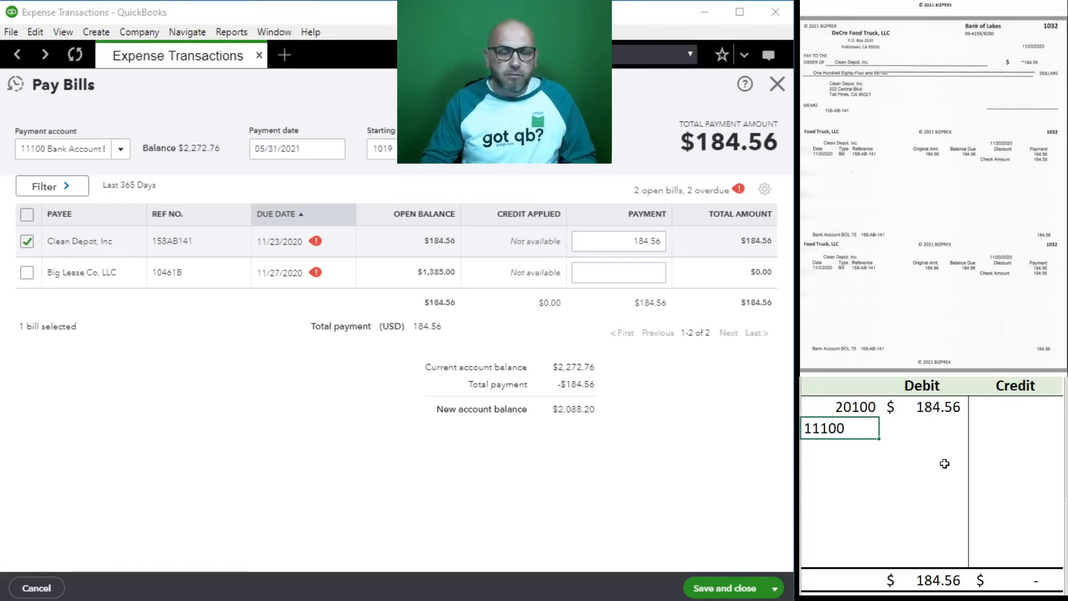
{"action": "key", "text": "Tab"}
{"action": "key", "text": "Tab"}
{"action": "type", "text": "184"}
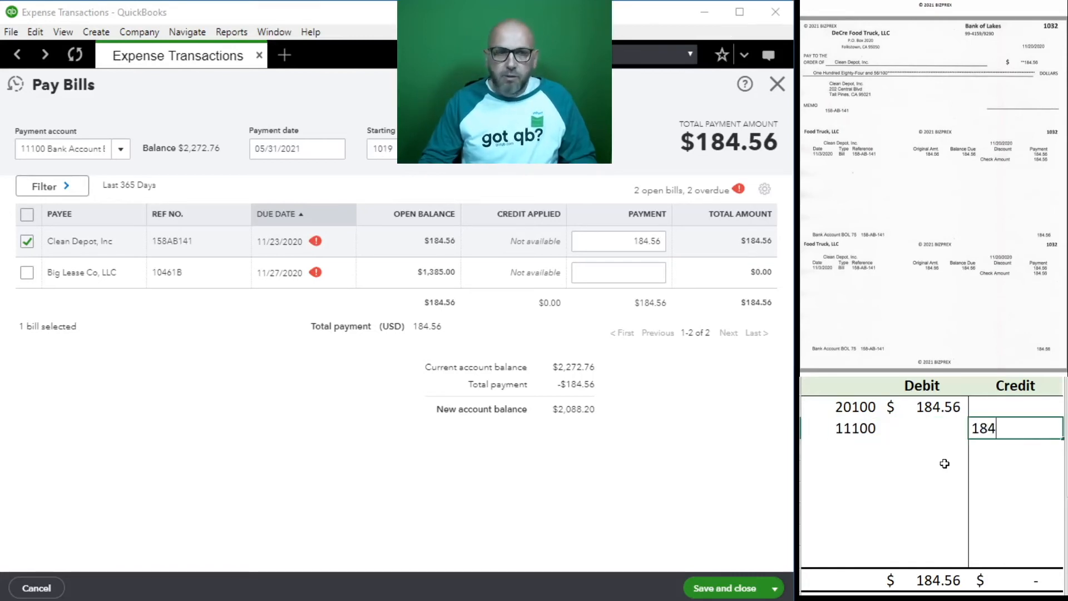
{"action": "type", "text": ".56"}
{"action": "key", "text": "Return"}
{"action": "left_click", "coordinate": [945, 457]}
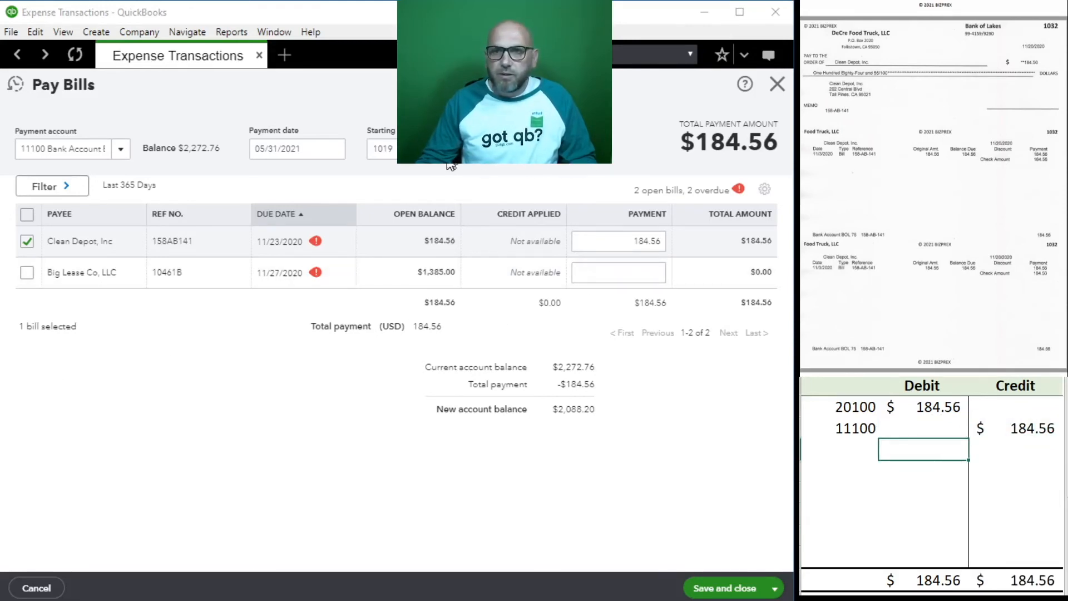
Date the Clean Depot, Inc bill payment 11/20/2020, mark its check for printing, and save and print it
{"action": "left_click", "coordinate": [304, 154]}
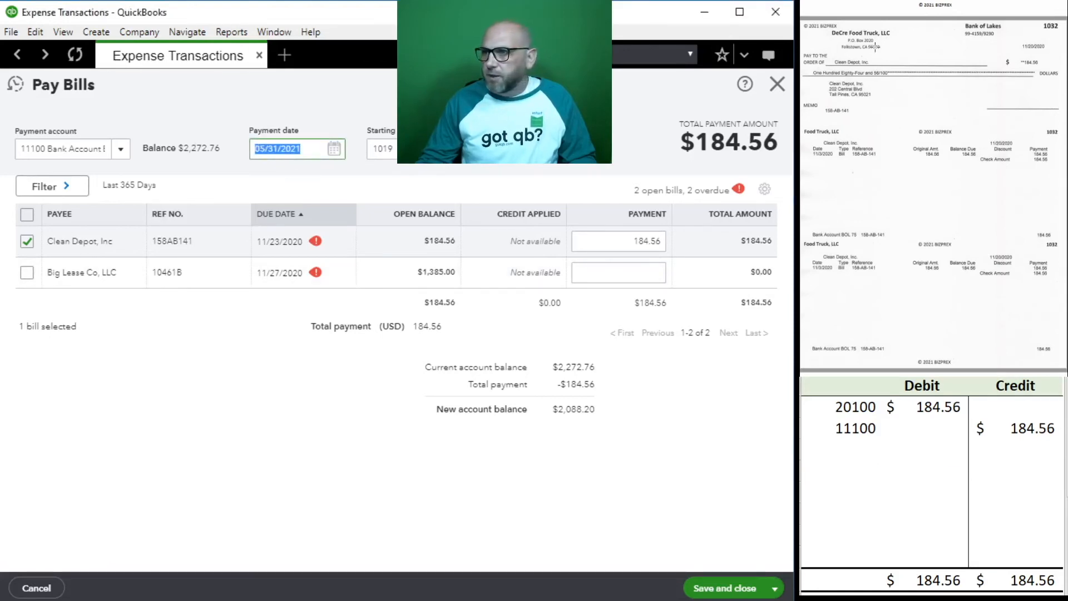
{"action": "type", "text": "1"}
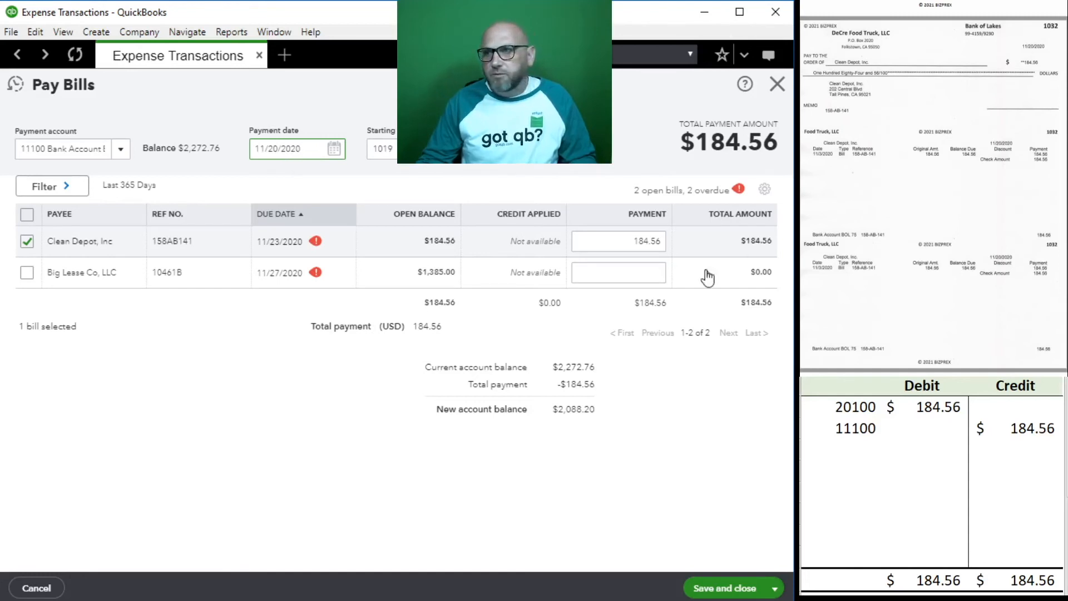
{"action": "left_click", "coordinate": [452, 151]}
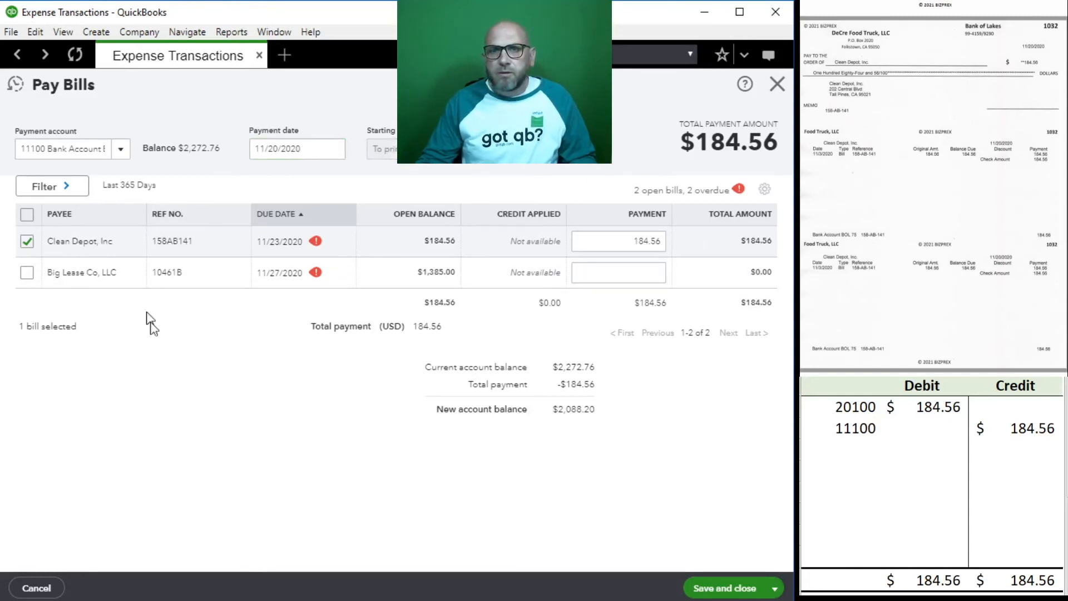
{"action": "left_click", "coordinate": [774, 588]}
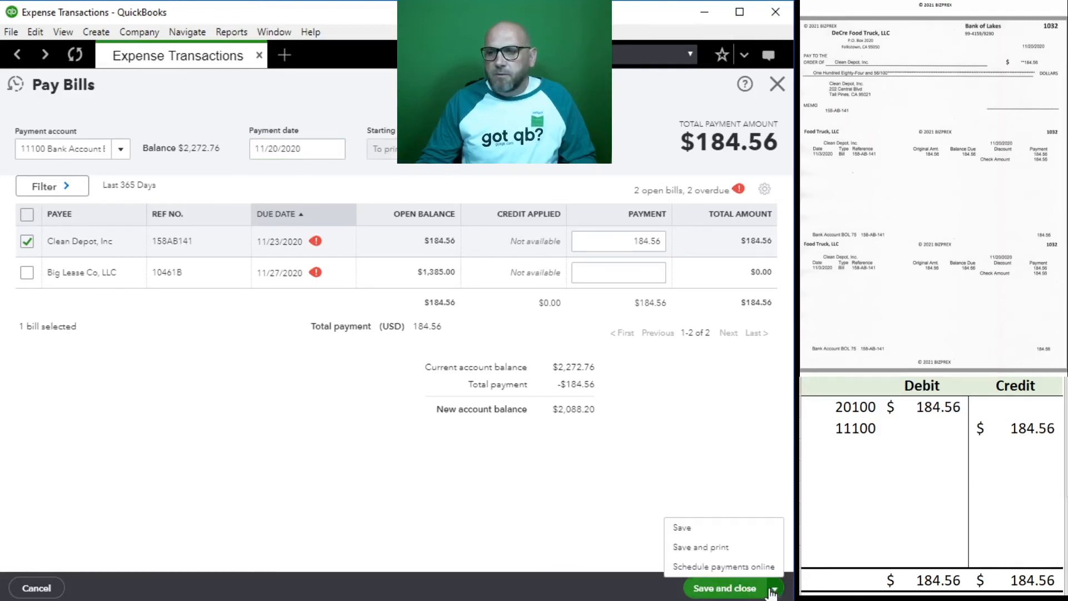
{"action": "left_click", "coordinate": [730, 558]}
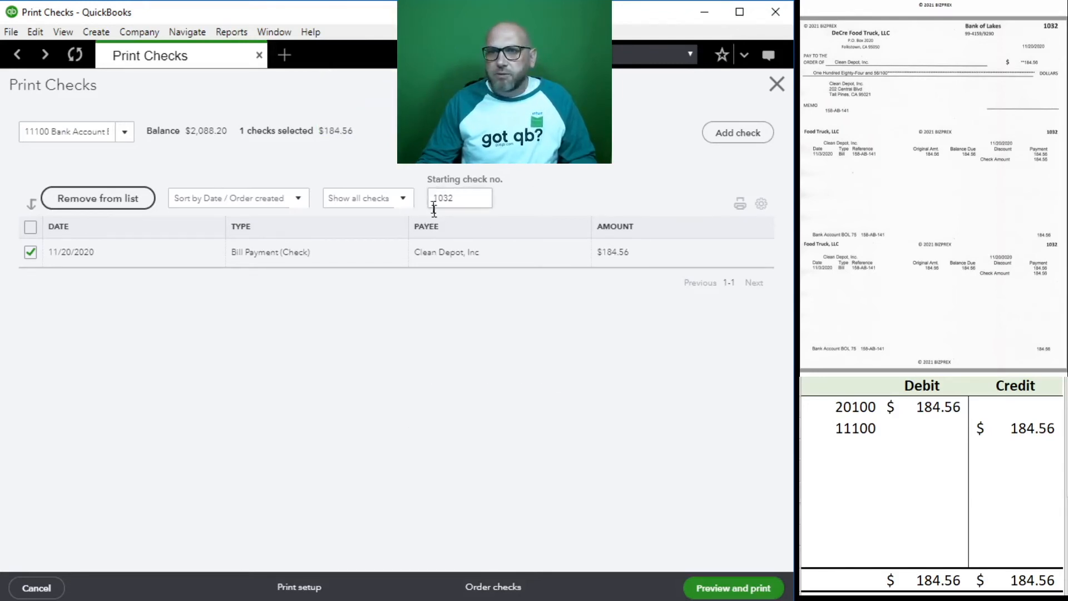
Print the Clean Depot, Inc check as number 1032, confirm it printed correctly, and leave Print Checks
{"action": "scroll", "coordinate": [899, 170], "scroll_direction": "down", "scroll_amount": 5}
{"action": "scroll", "coordinate": [897, 170], "scroll_direction": "down", "scroll_amount": 4}
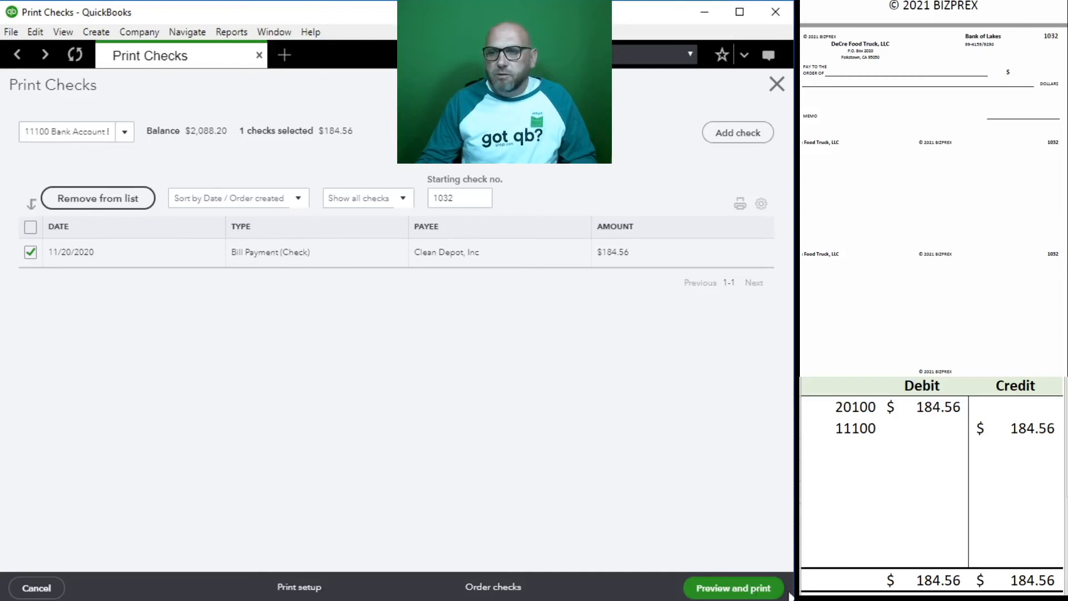
{"action": "left_click", "coordinate": [724, 593]}
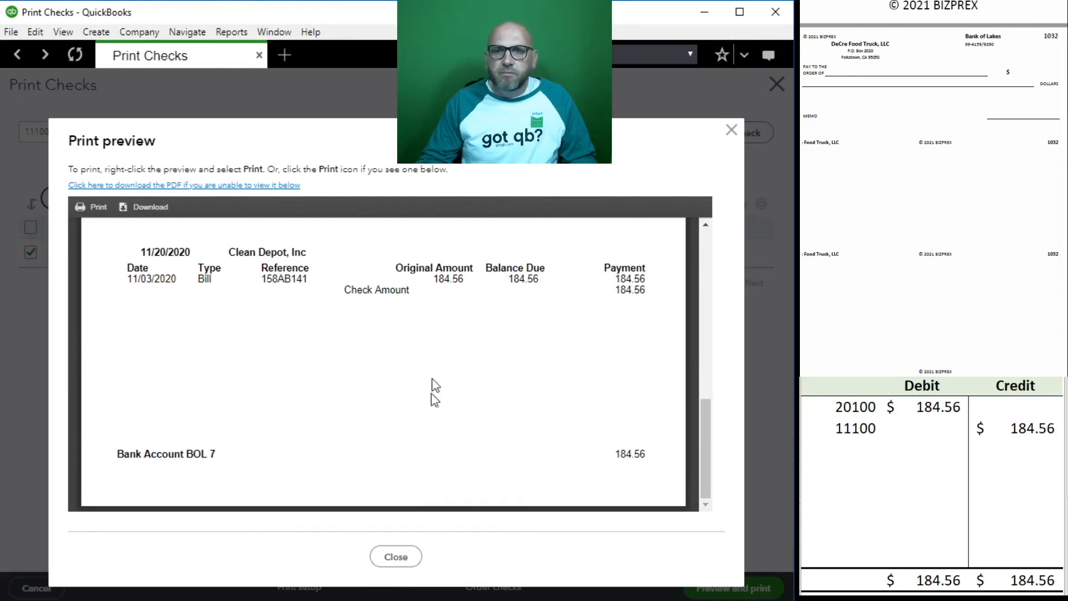
{"action": "left_click", "coordinate": [386, 555]}
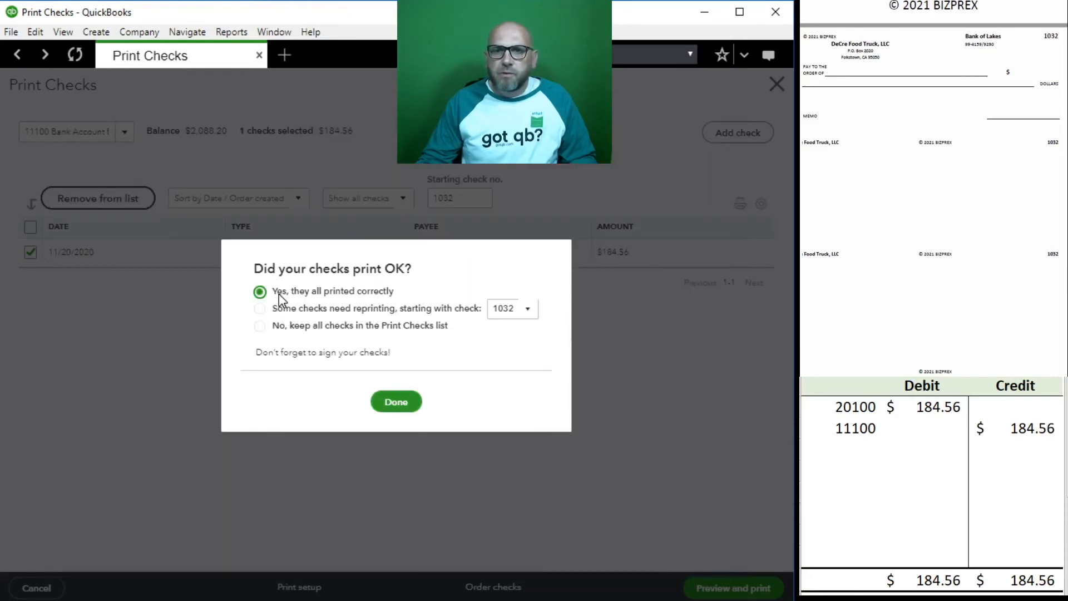
{"action": "left_click", "coordinate": [394, 401]}
{"action": "scroll", "coordinate": [977, 170], "scroll_direction": "down", "scroll_amount": 5}
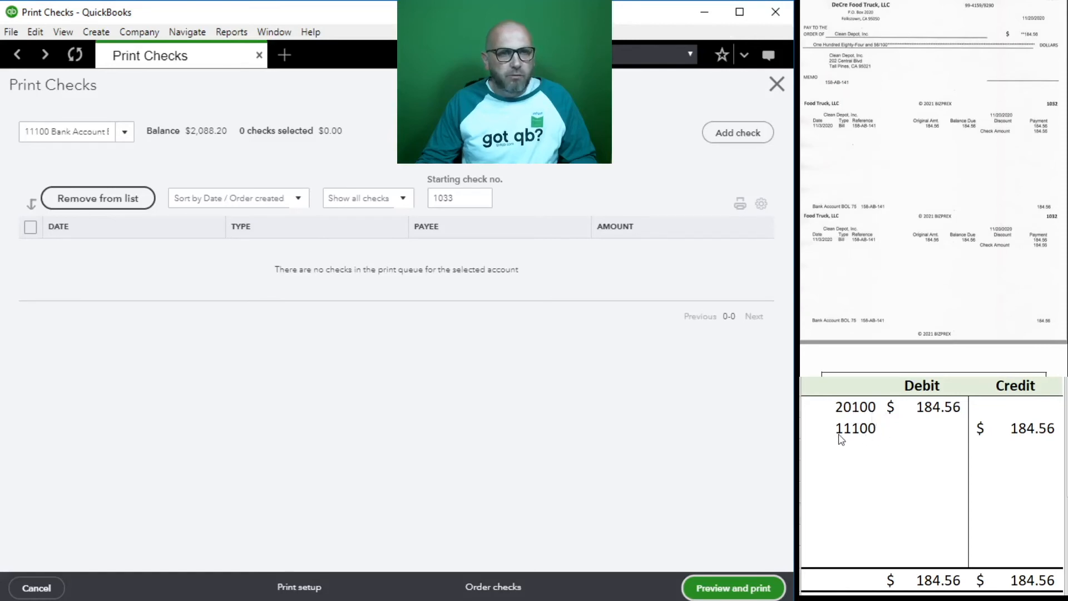
{"action": "left_click", "coordinate": [777, 84]}
Clear the bill payment amounts from the debit and credit table and bring up the Online Market order receipt
{"action": "scroll", "coordinate": [869, 153], "scroll_direction": "down", "scroll_amount": 4}
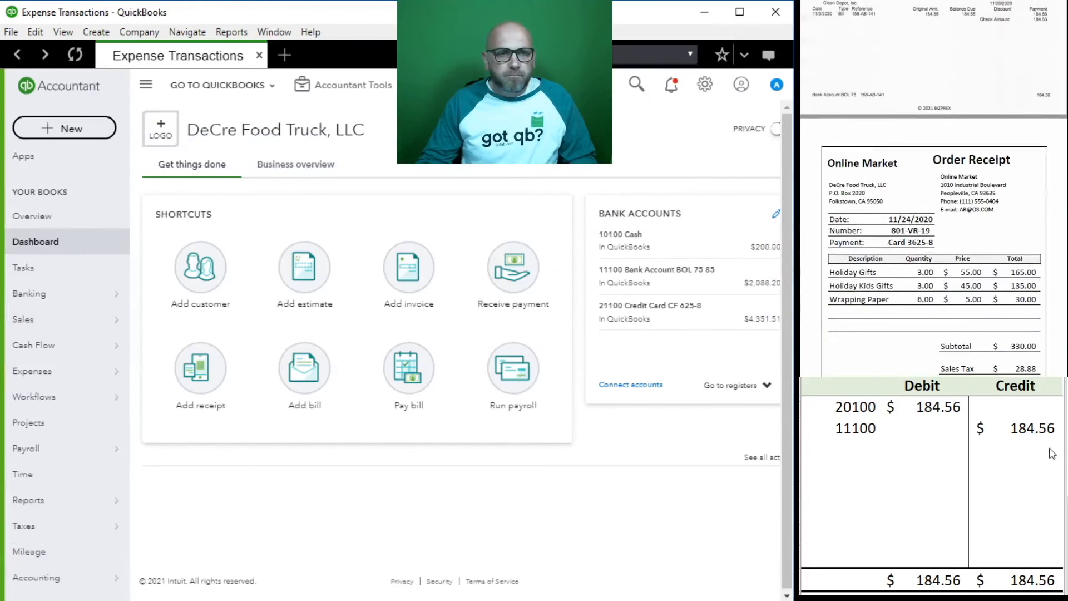
{"action": "left_click_drag", "start_coordinate": [1044, 432], "coordinate": [870, 416]}
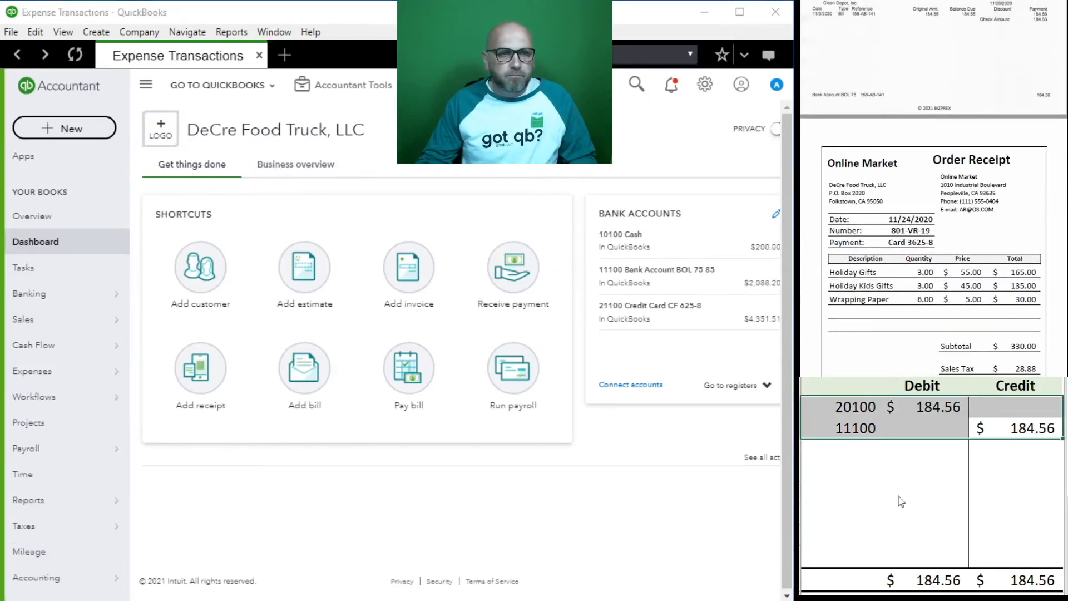
{"action": "key", "text": "Delete"}
{"action": "scroll", "coordinate": [887, 233], "scroll_direction": "down", "scroll_amount": 2}
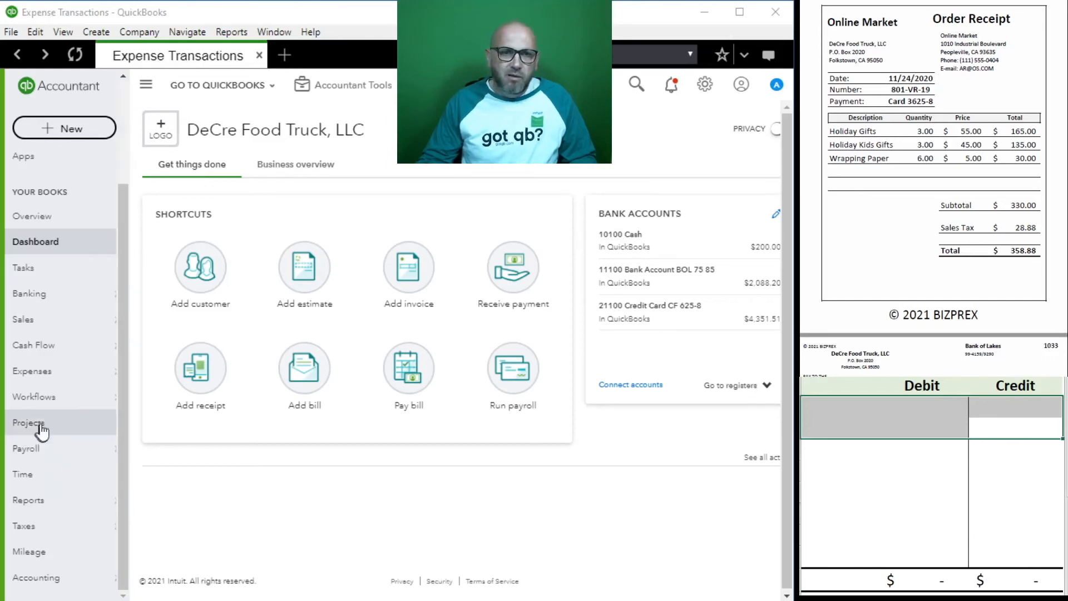
Start a new expense from Expense Transactions with Online Market as the payee
{"action": "mouse_move", "coordinate": [62, 370]}
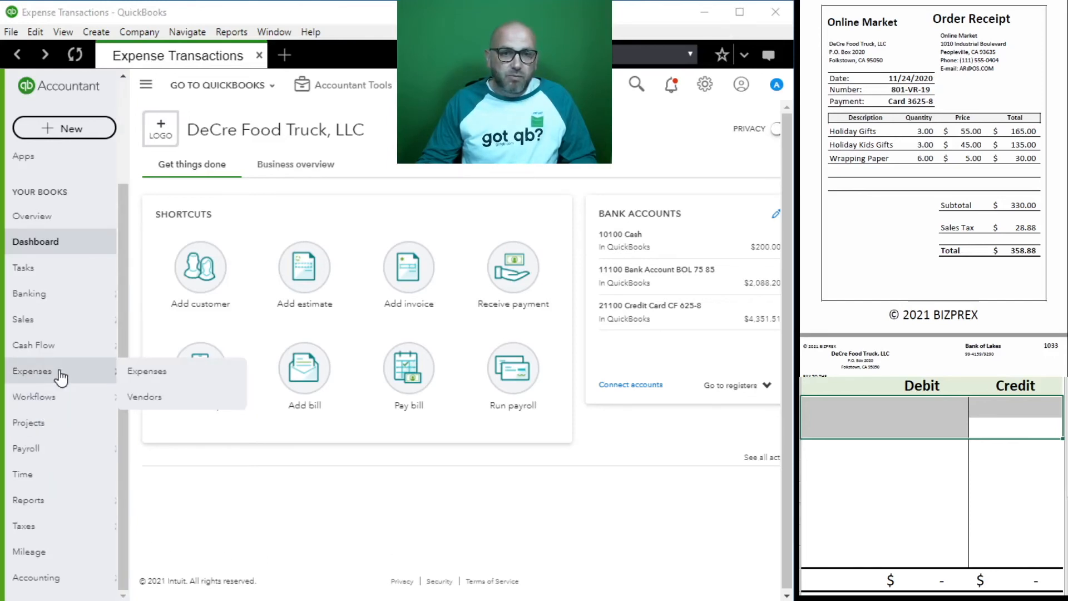
{"action": "left_click", "coordinate": [148, 373]}
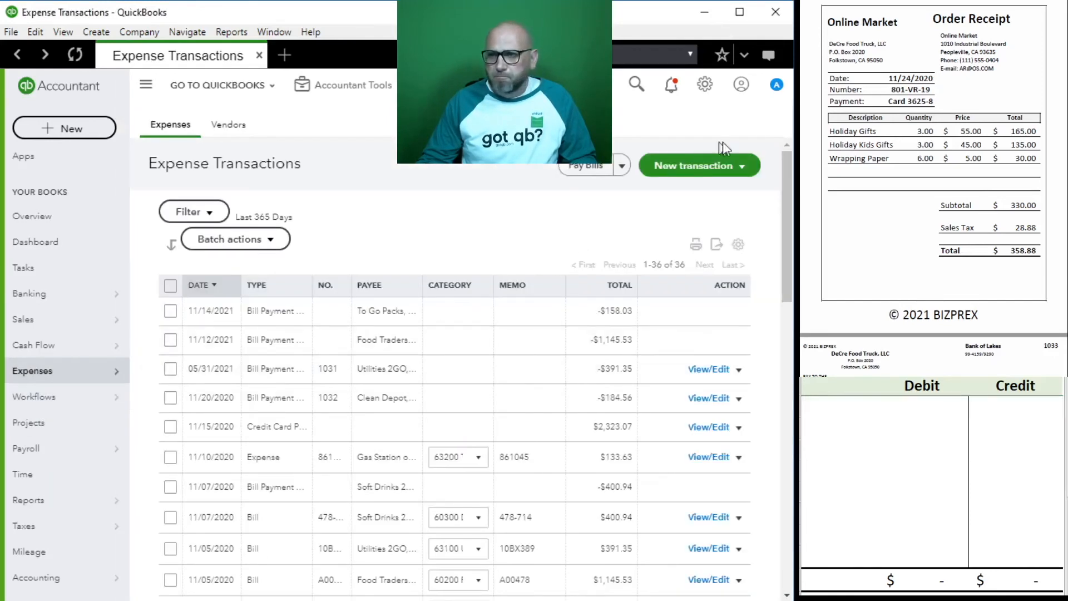
{"action": "left_click", "coordinate": [752, 176]}
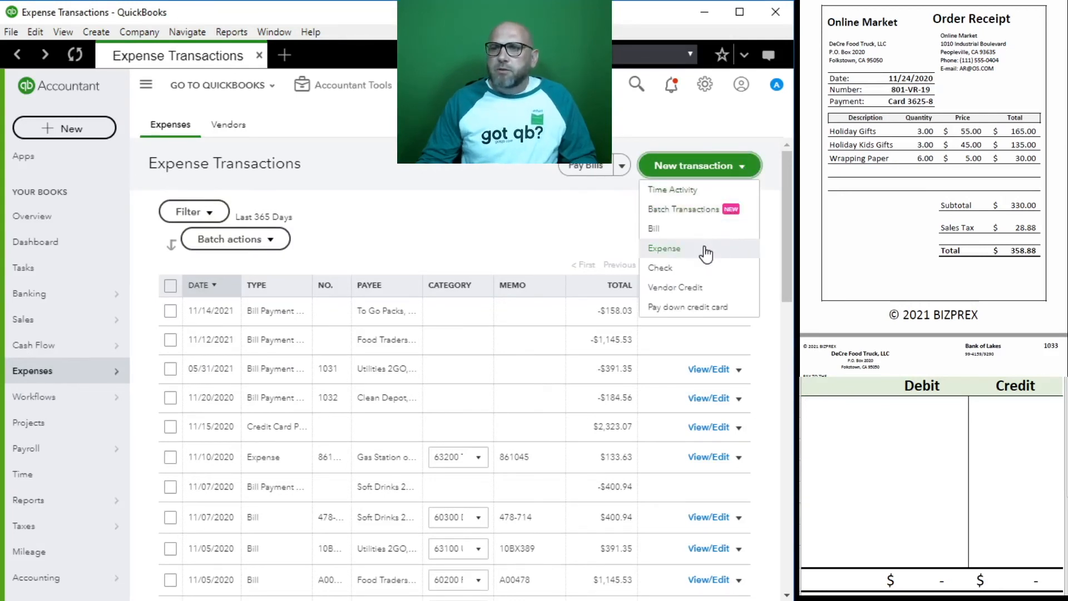
{"action": "left_click", "coordinate": [691, 254]}
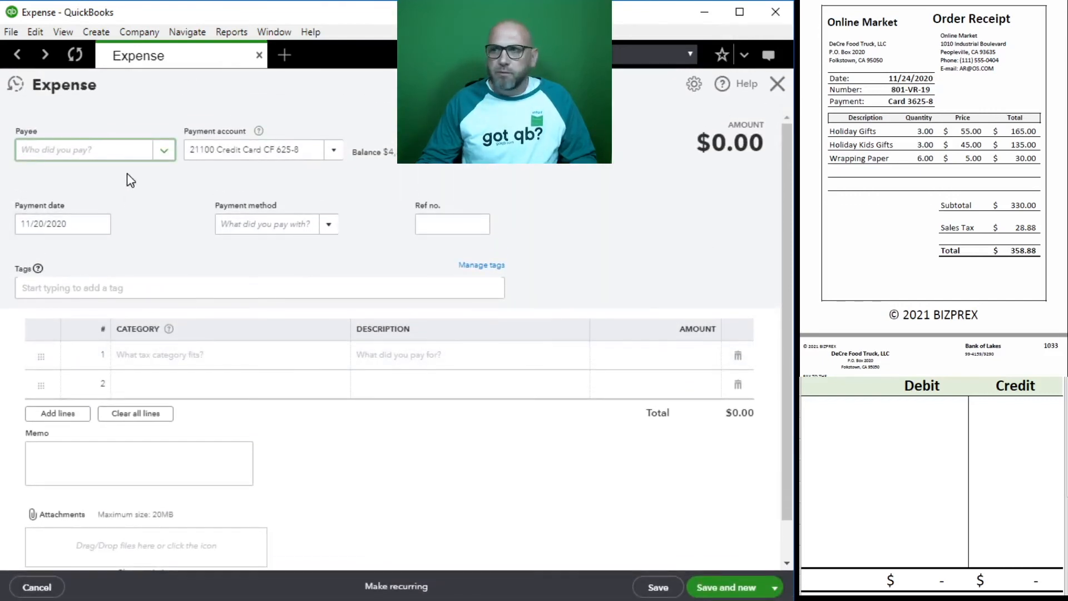
{"action": "type", "text": "Onl"}
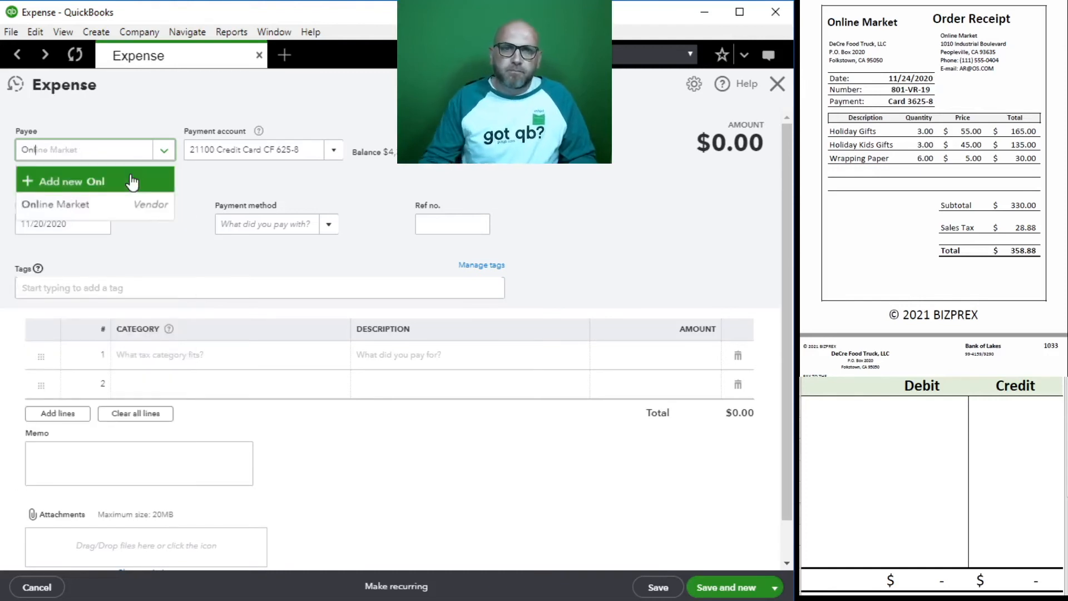
{"action": "left_click", "coordinate": [89, 204]}
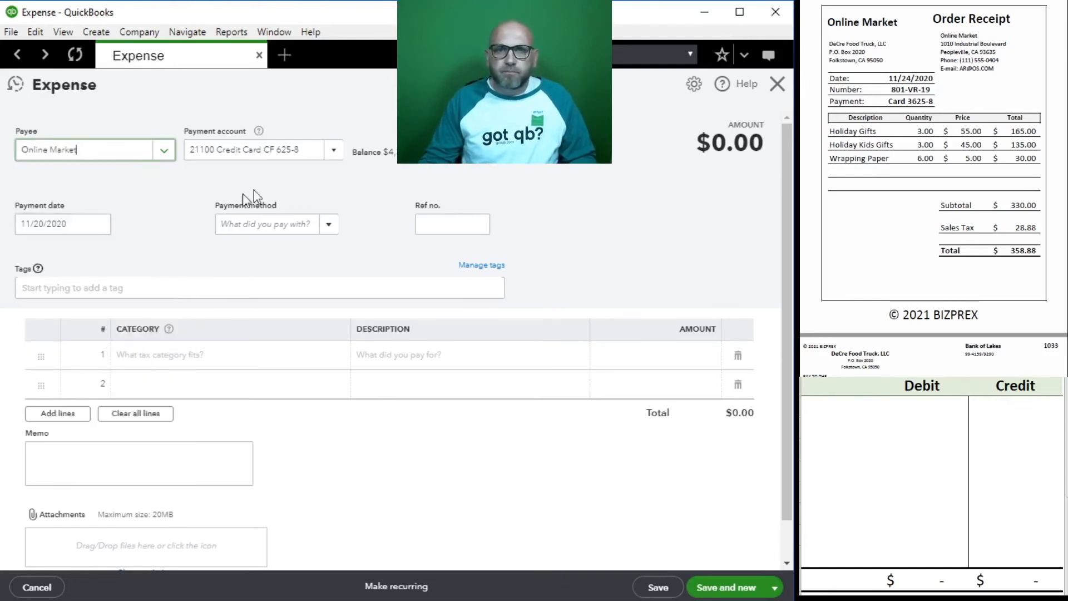
Date the expense 11/24/2020, choose Credit Card as the payment method, and enter the receipt's number as the reference number
{"action": "left_click", "coordinate": [44, 228]}
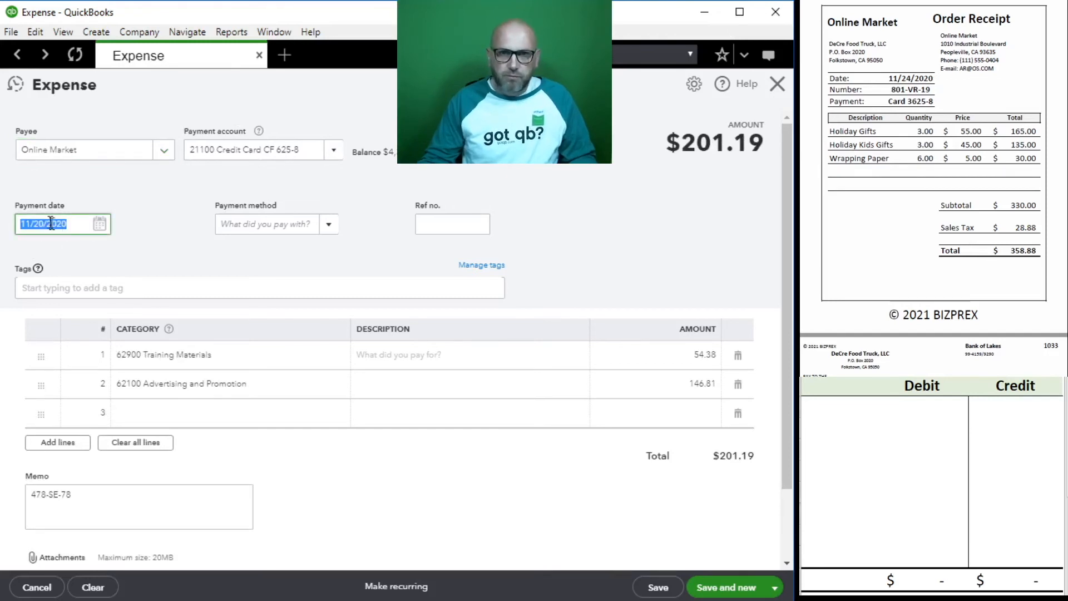
{"action": "left_click", "coordinate": [40, 226]}
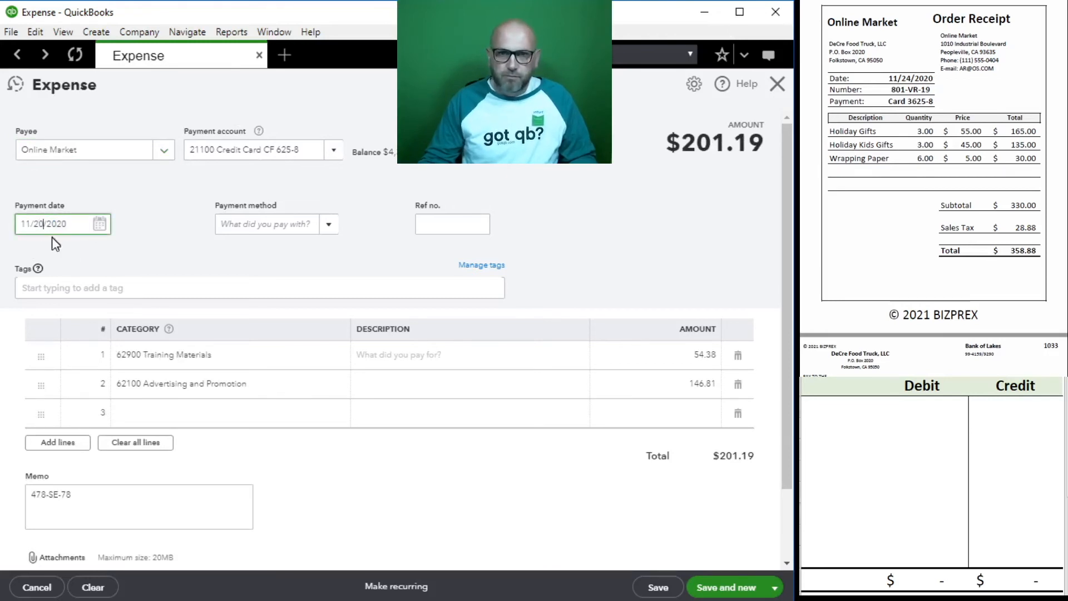
{"action": "key", "text": "BackSpace"}
{"action": "type", "text": "4"}
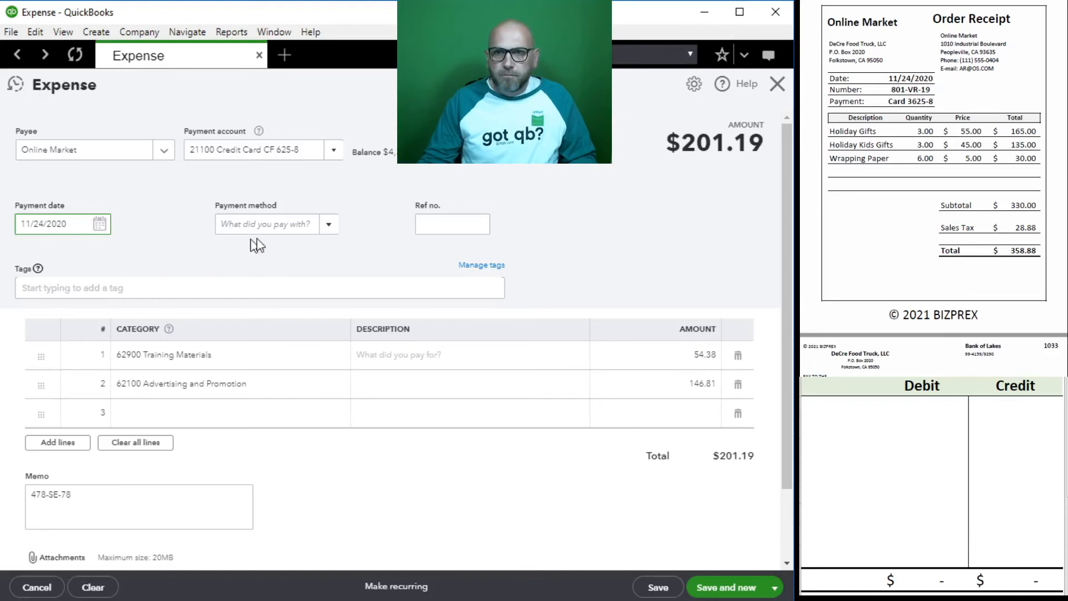
{"action": "left_click", "coordinate": [270, 225]}
{"action": "type", "text": "Credit Card"}
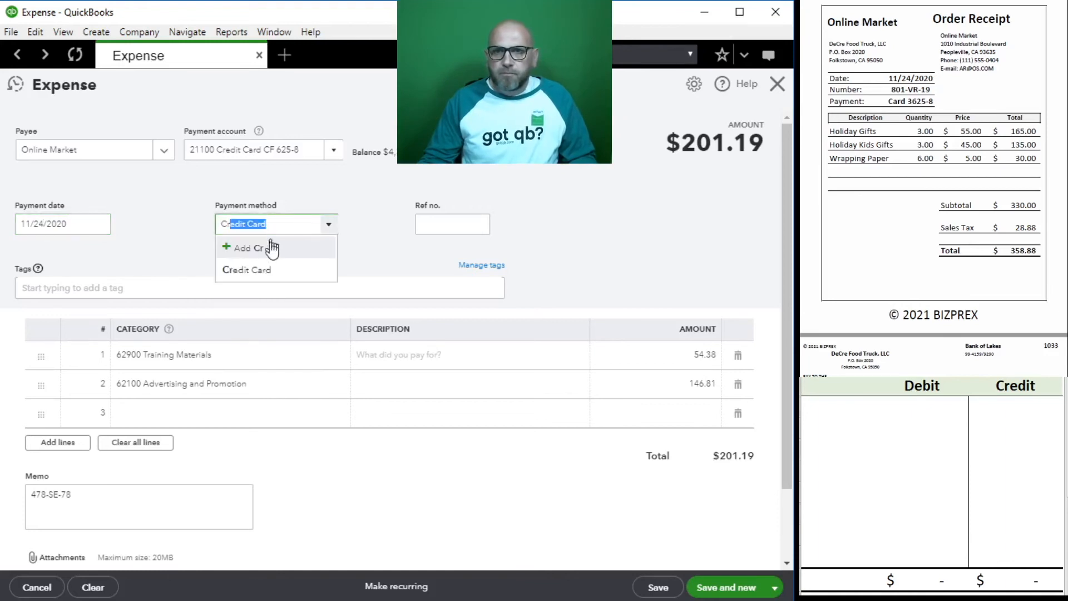
{"action": "left_click", "coordinate": [269, 272]}
{"action": "left_click", "coordinate": [449, 220]}
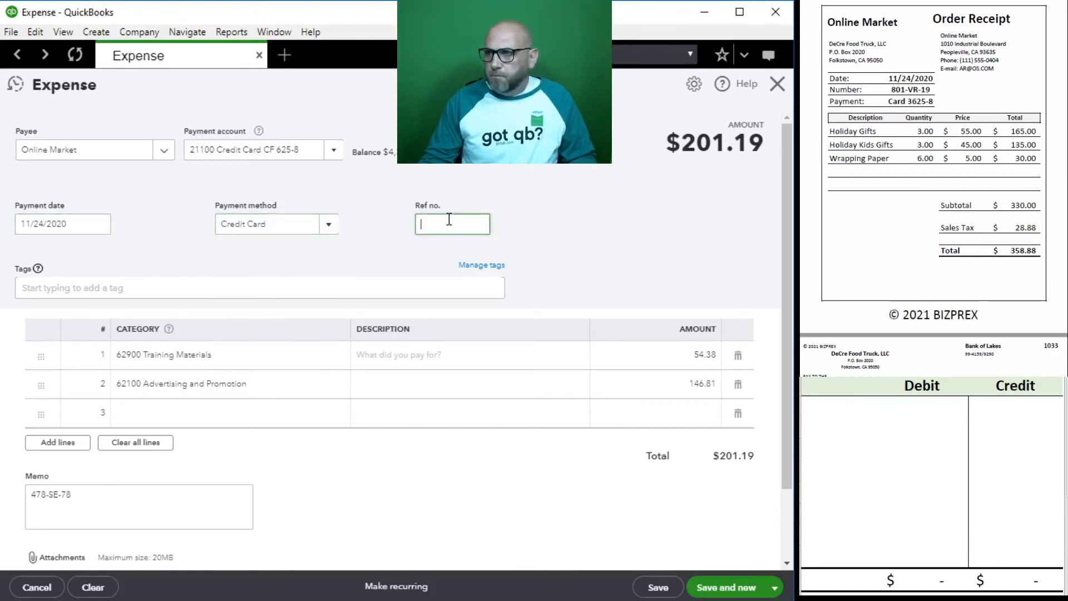
{"action": "type", "text": "801-VR-19"}
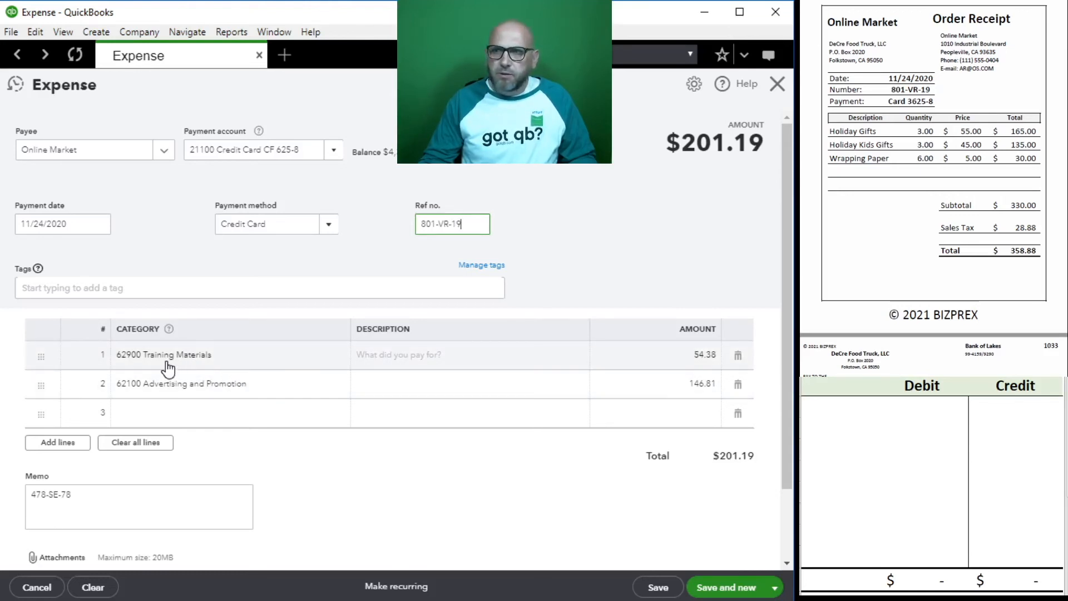
Remove the Training Materials line and set the remaining expense line to 30700 Members Draw with an amount of 358.88
{"action": "left_click", "coordinate": [738, 356]}
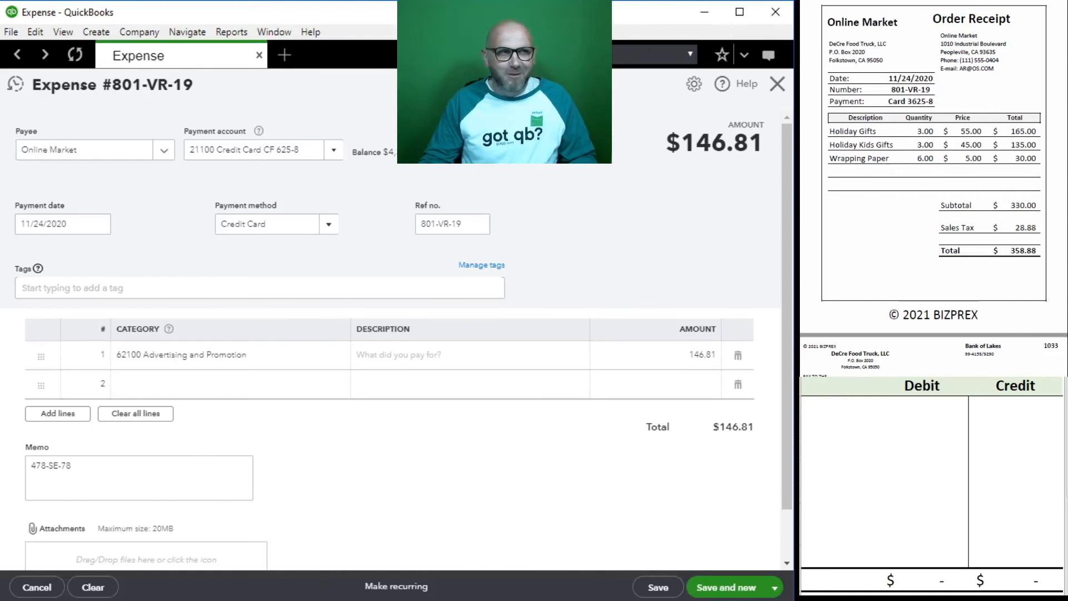
{"action": "left_click", "coordinate": [275, 364]}
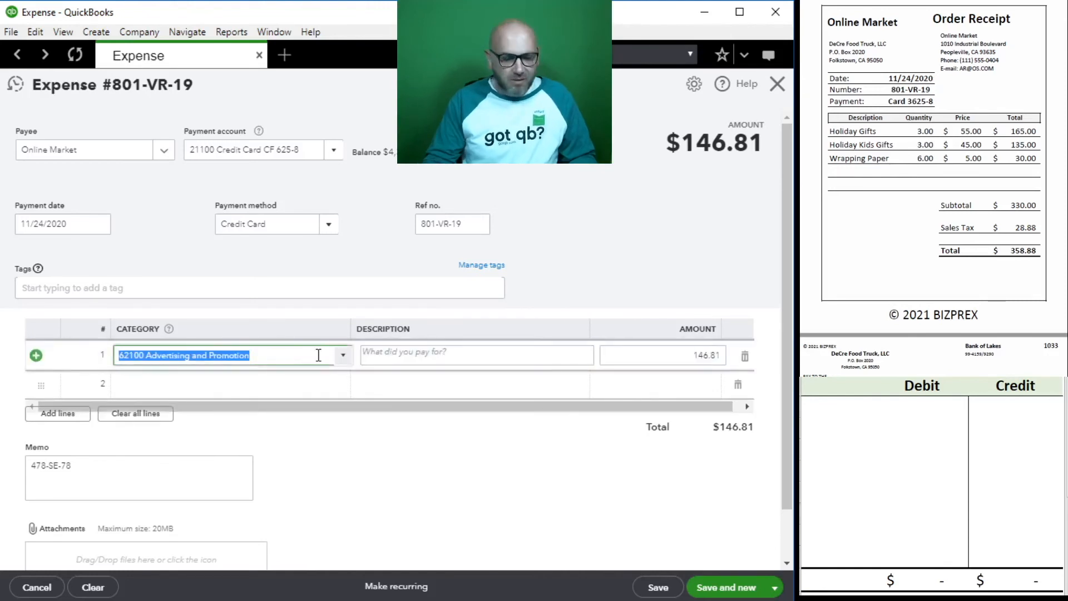
{"action": "type", "text": "dra"}
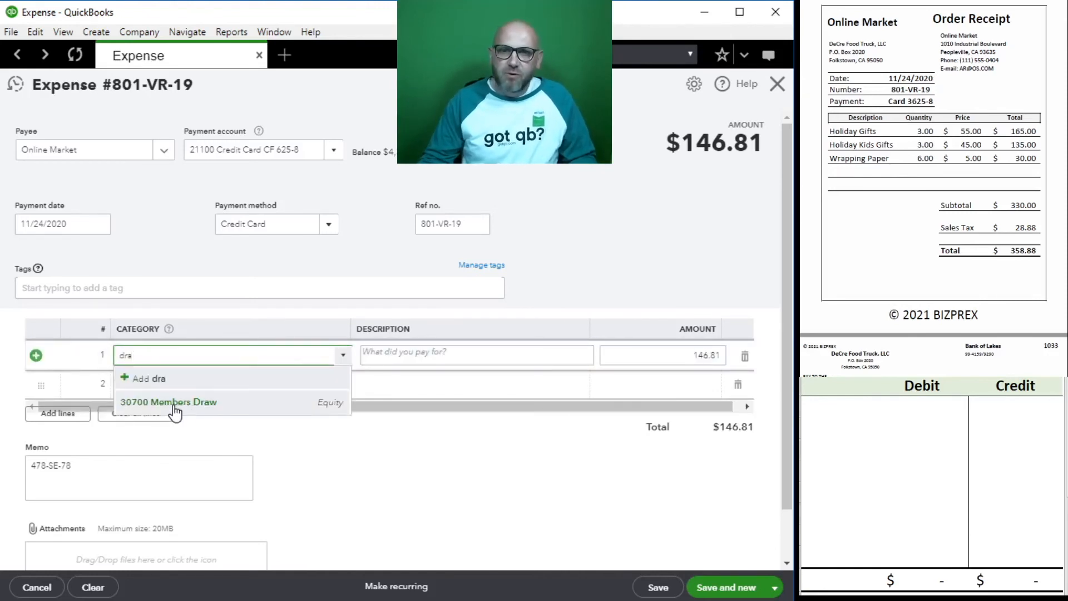
{"action": "left_click", "coordinate": [174, 405]}
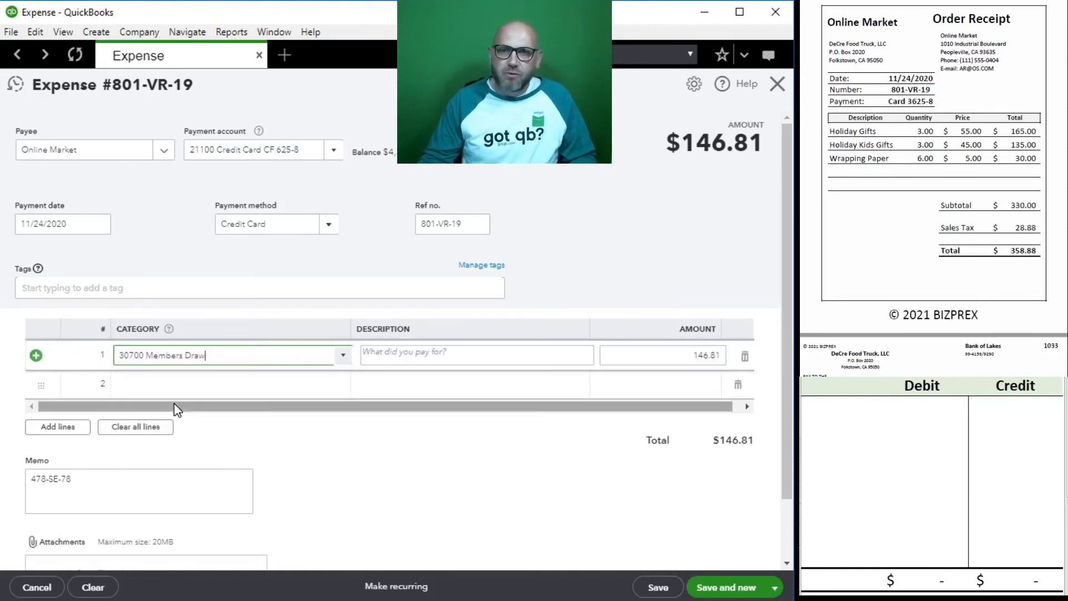
{"action": "left_click", "coordinate": [670, 361]}
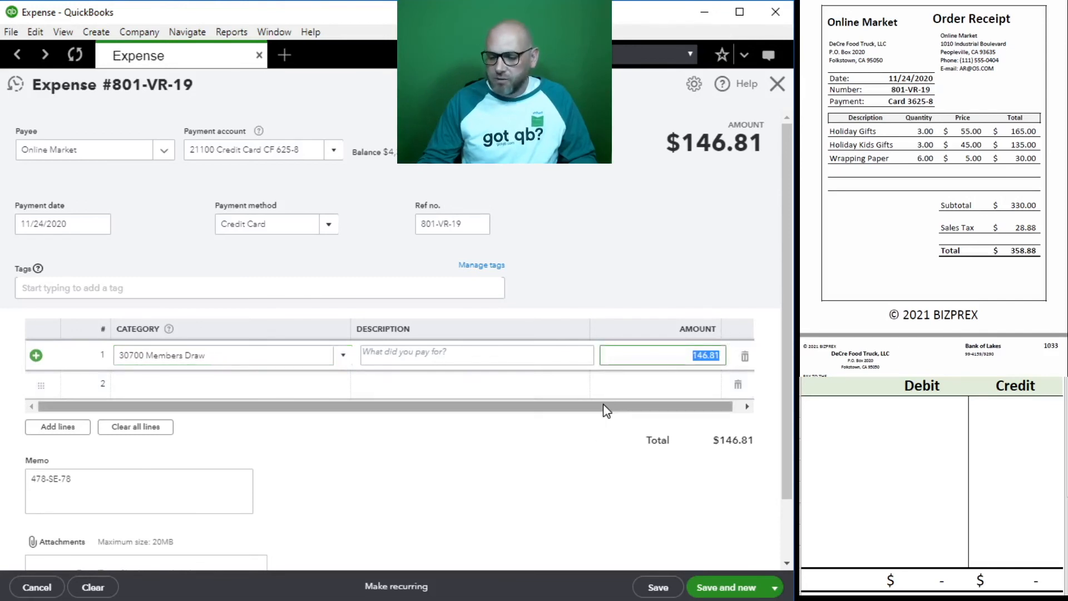
{"action": "type", "text": "358.88"}
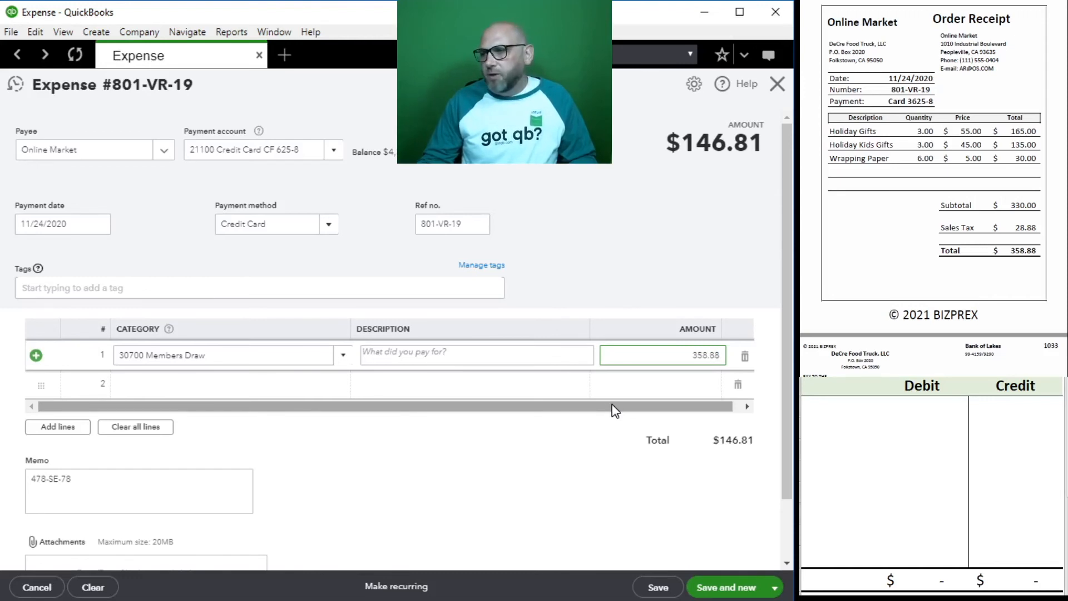
{"action": "left_click", "coordinate": [443, 354]}
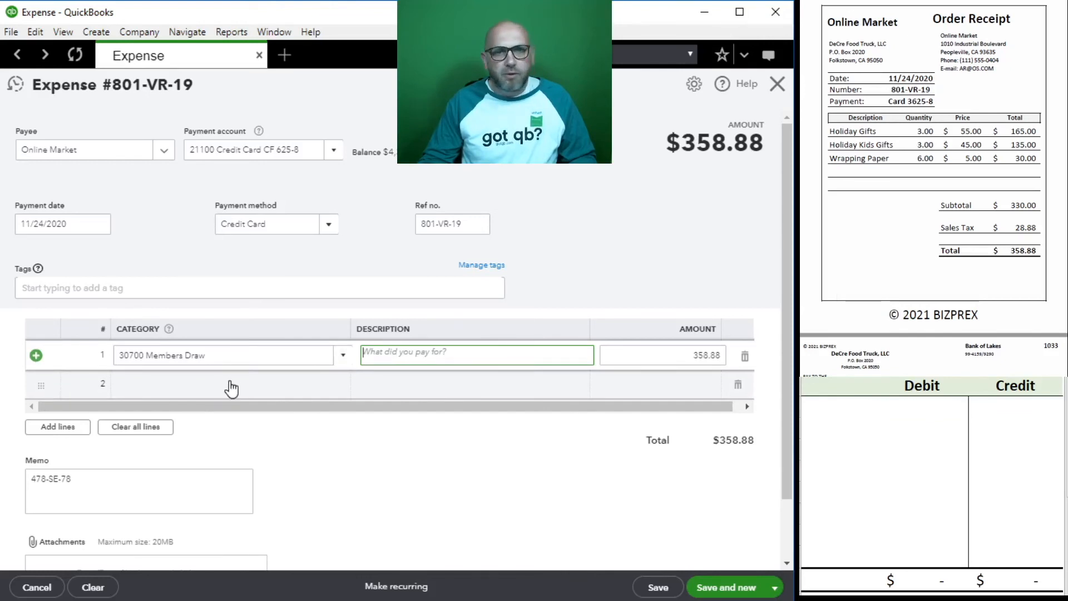
Record a 358.88 debit to account 30700 and a 358.88 credit to account 21100 in the debit and credit table
{"action": "left_click", "coordinate": [878, 436]}
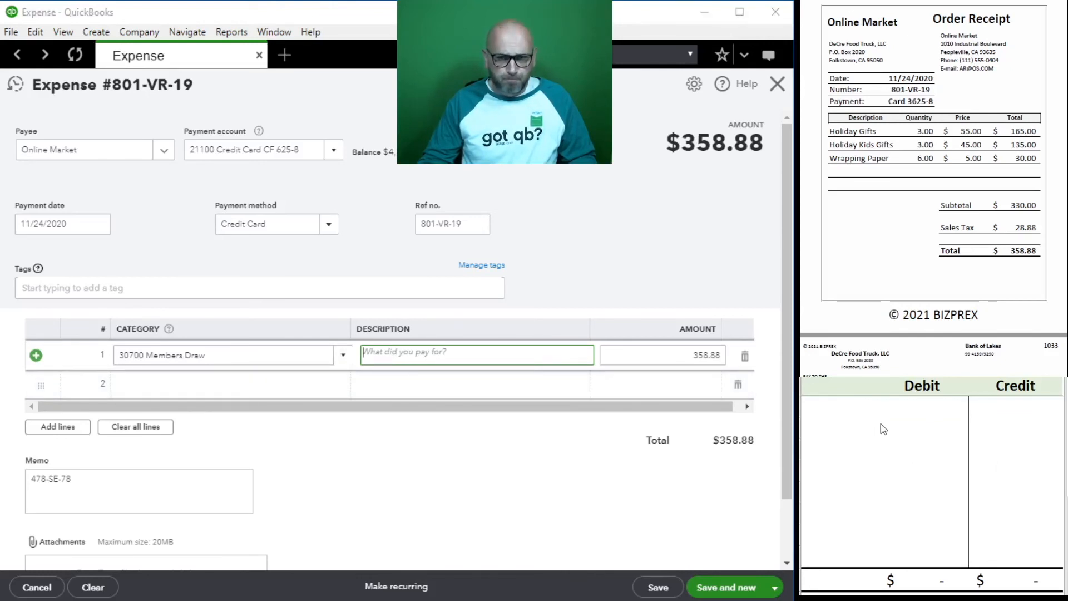
{"action": "left_click", "coordinate": [856, 407]}
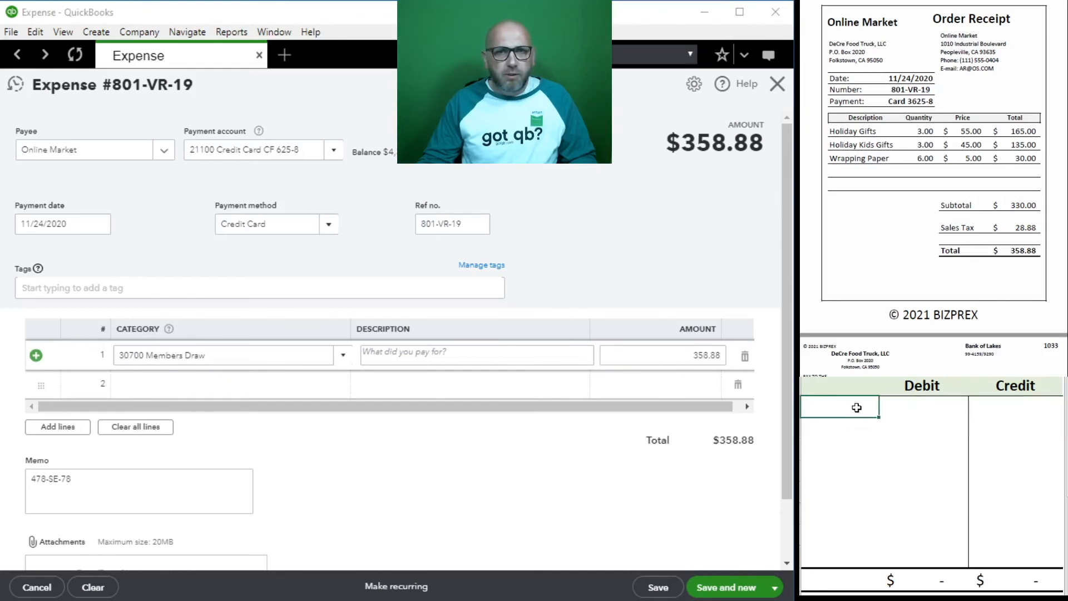
{"action": "type", "text": "30700"}
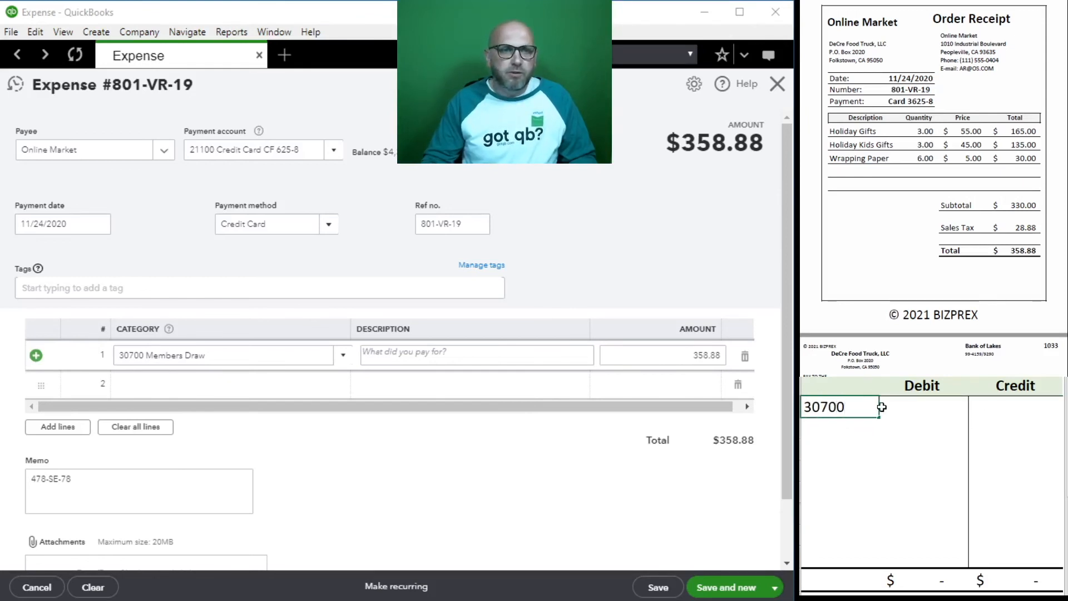
{"action": "key", "text": "Tab"}
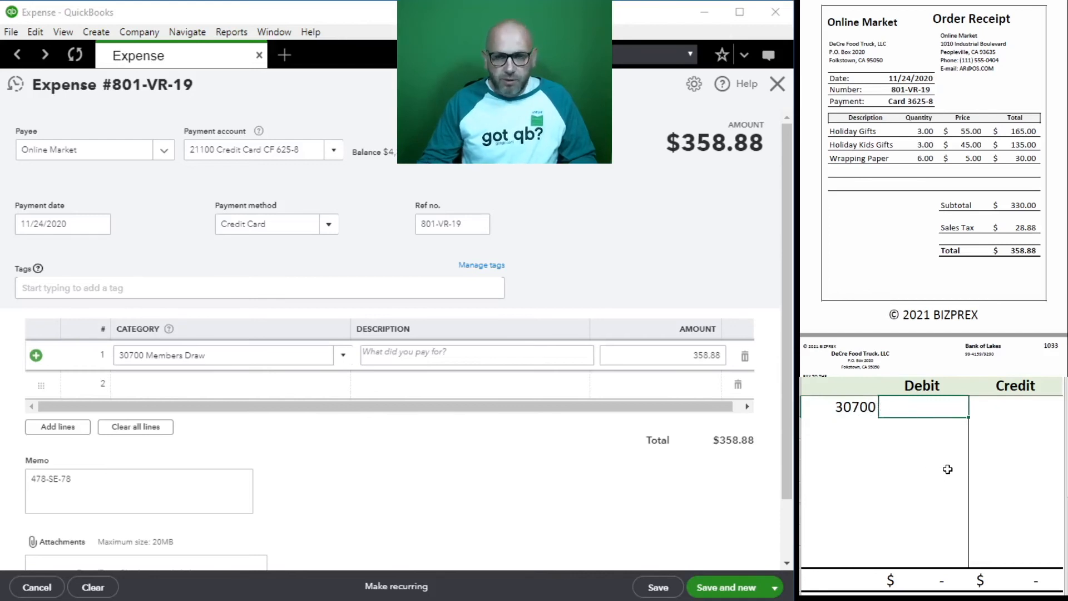
{"action": "type", "text": "358.88"}
{"action": "key", "text": "Return"}
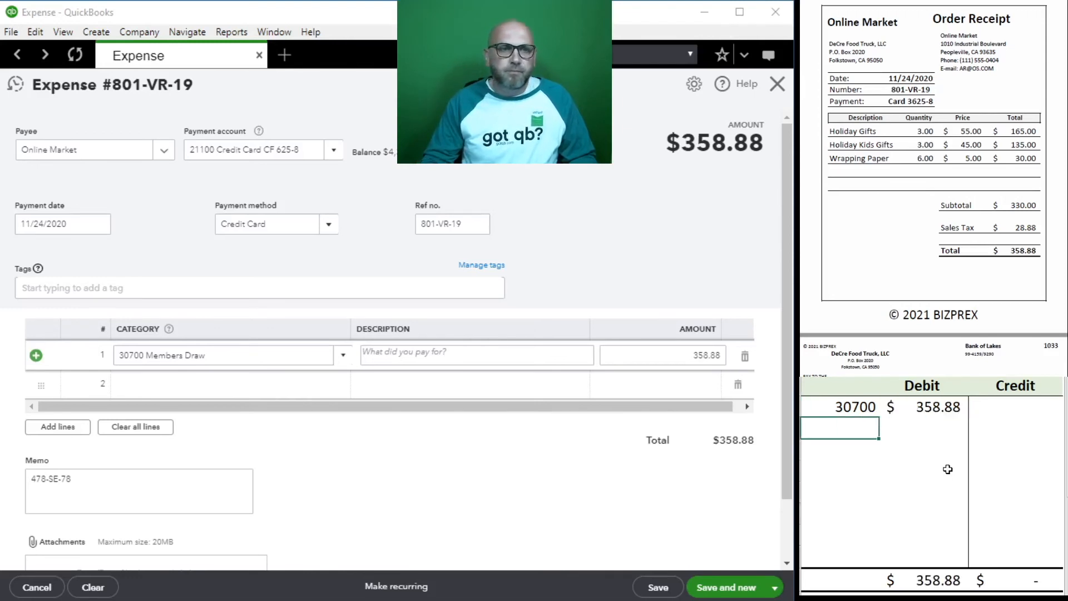
{"action": "type", "text": "21100"}
{"action": "key", "text": "Tab"}
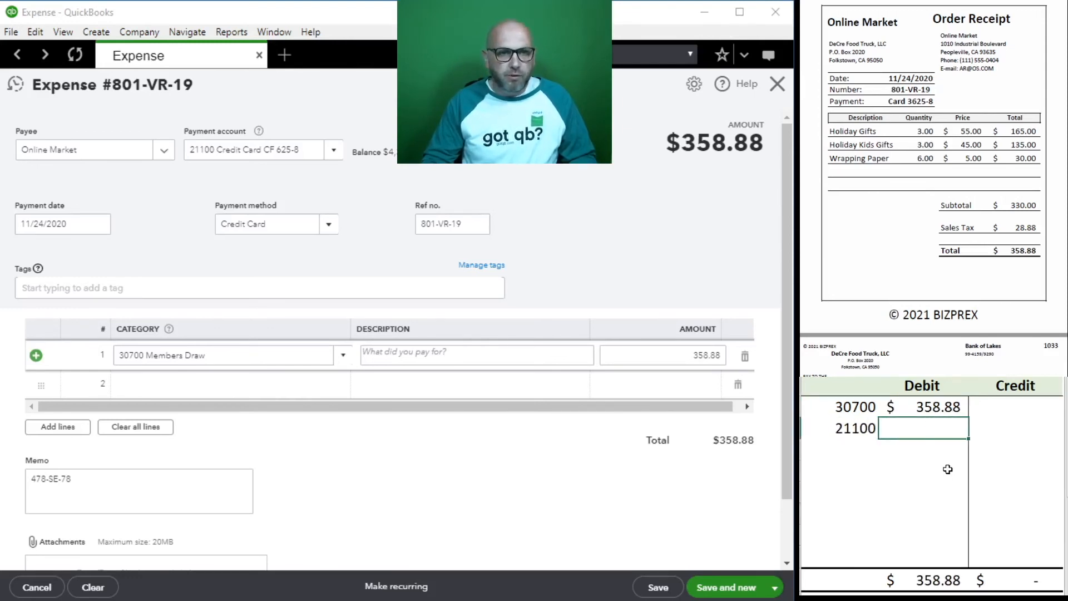
{"action": "key", "text": "Tab"}
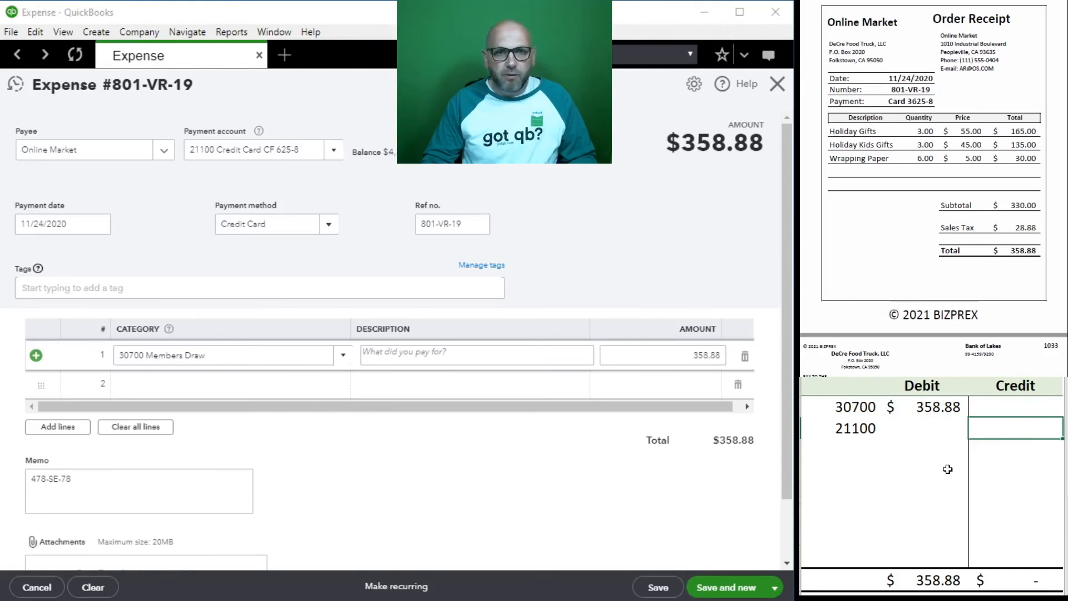
{"action": "type", "text": "358.88"}
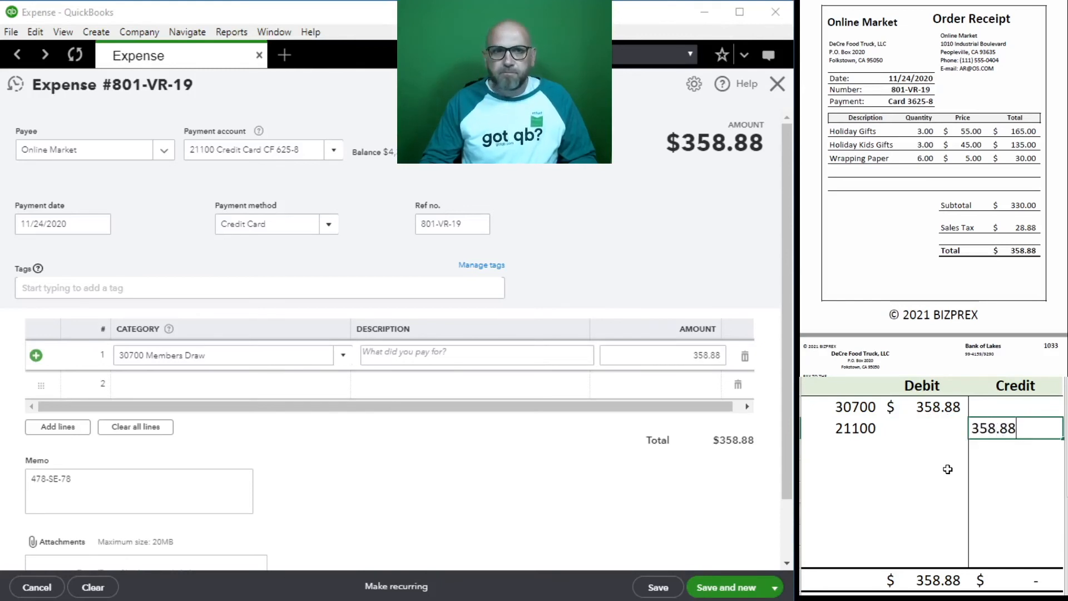
{"action": "key", "text": "Return"}
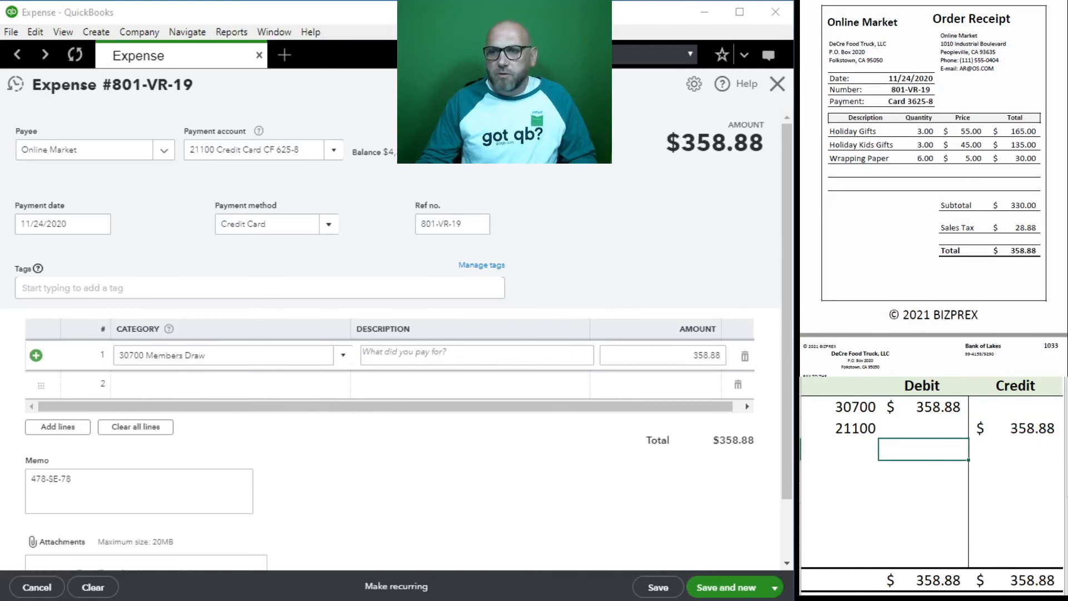
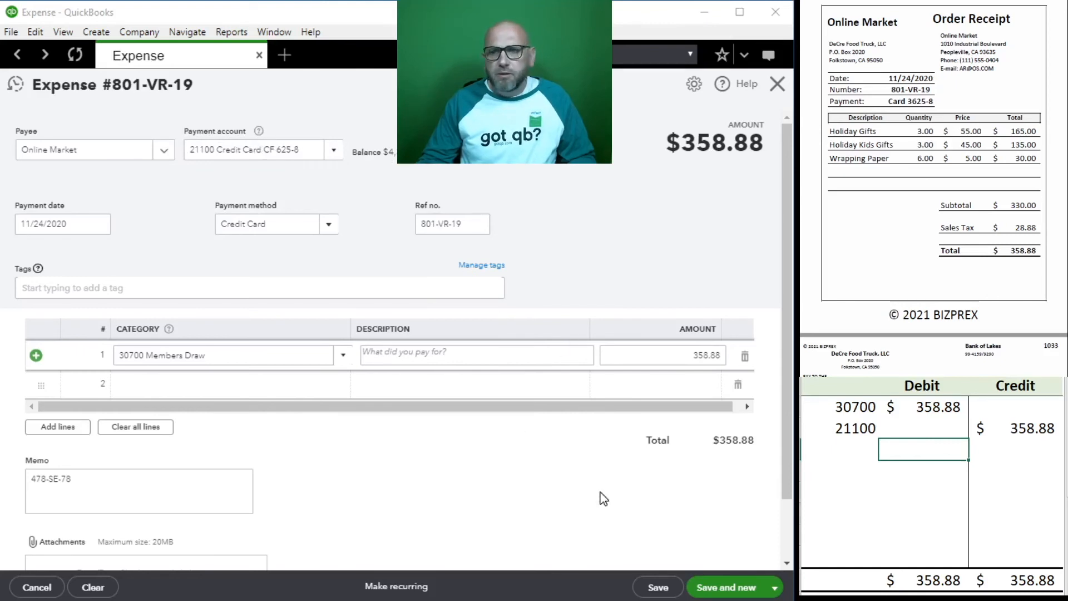
Save and leave the Online Market expense, and clear its entries from the debit and credit table
{"action": "left_click", "coordinate": [731, 589]}
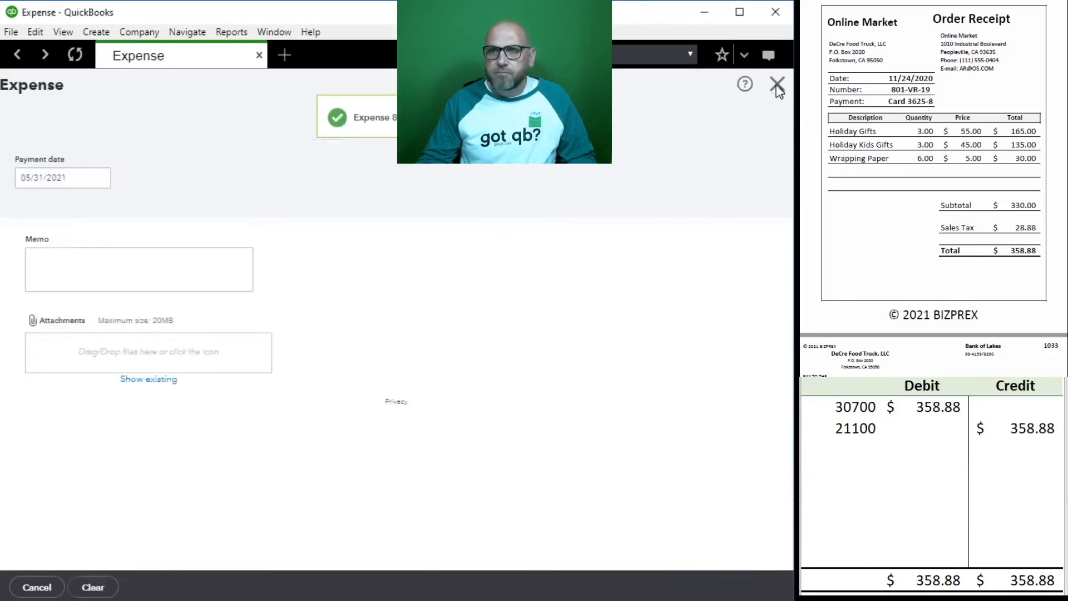
{"action": "left_click", "coordinate": [925, 448]}
{"action": "left_click_drag", "start_coordinate": [1019, 428], "coordinate": [856, 408]}
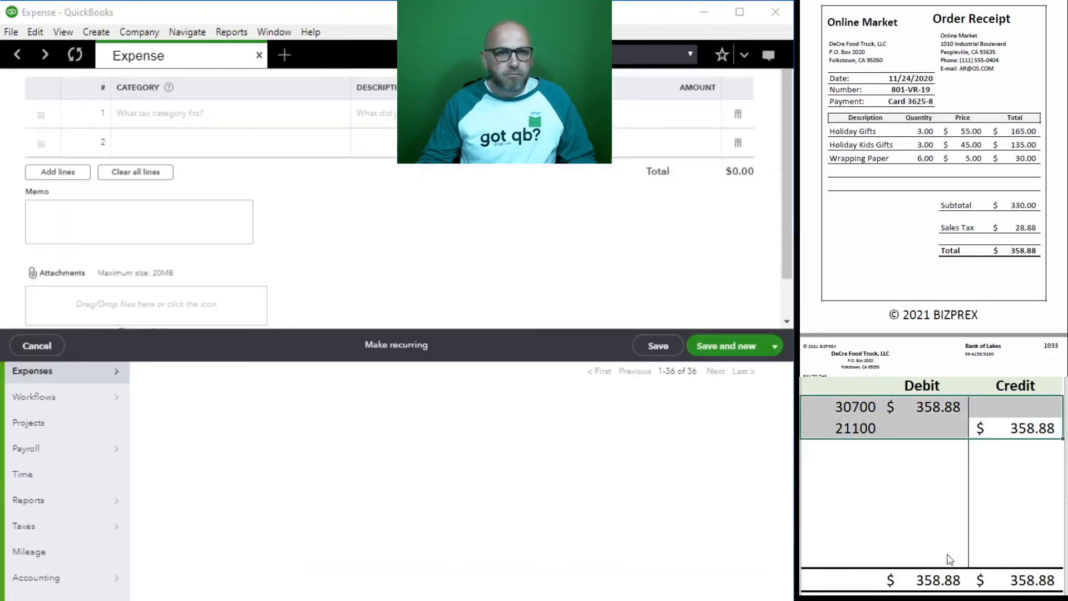
{"action": "key", "text": "Delete"}
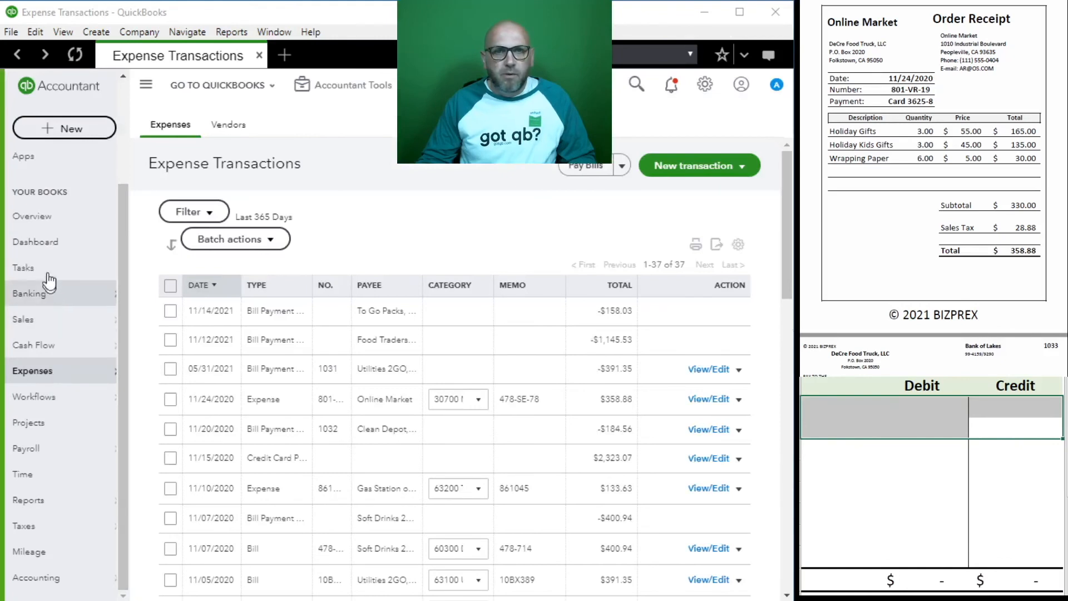
Bring up the blank check 1033, start Pay Bills from the dashboard, and select the Big Lease Co, LLC bill for payment from bank account 11100
{"action": "left_click", "coordinate": [46, 247]}
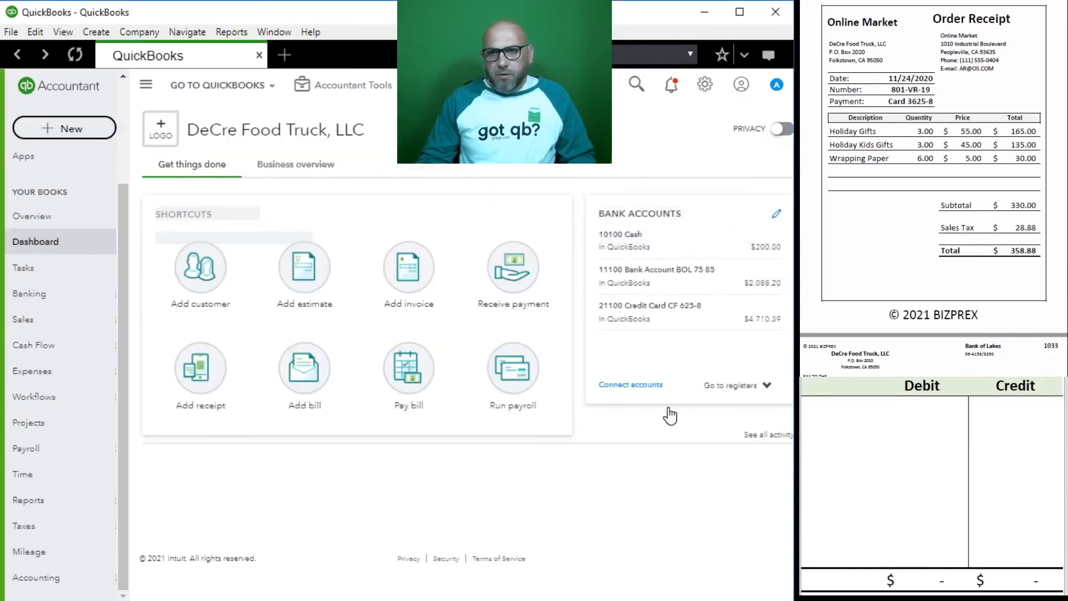
{"action": "scroll", "coordinate": [888, 161], "scroll_direction": "down", "scroll_amount": 3}
{"action": "scroll", "coordinate": [889, 160], "scroll_direction": "down", "scroll_amount": 3}
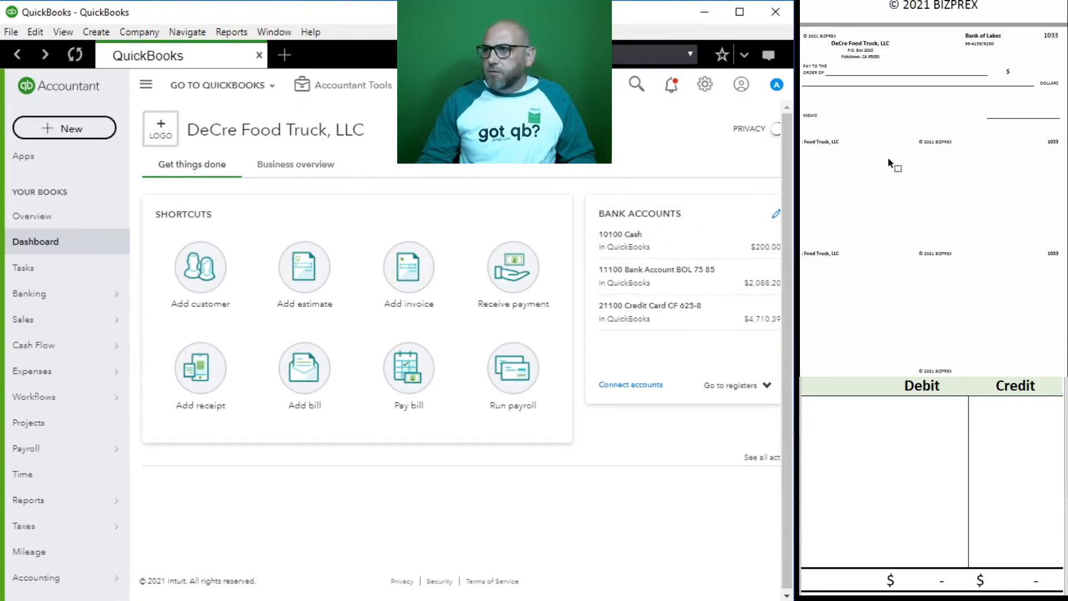
{"action": "scroll", "coordinate": [888, 161], "scroll_direction": "down", "scroll_amount": 3}
{"action": "scroll", "coordinate": [889, 162], "scroll_direction": "down", "scroll_amount": 4}
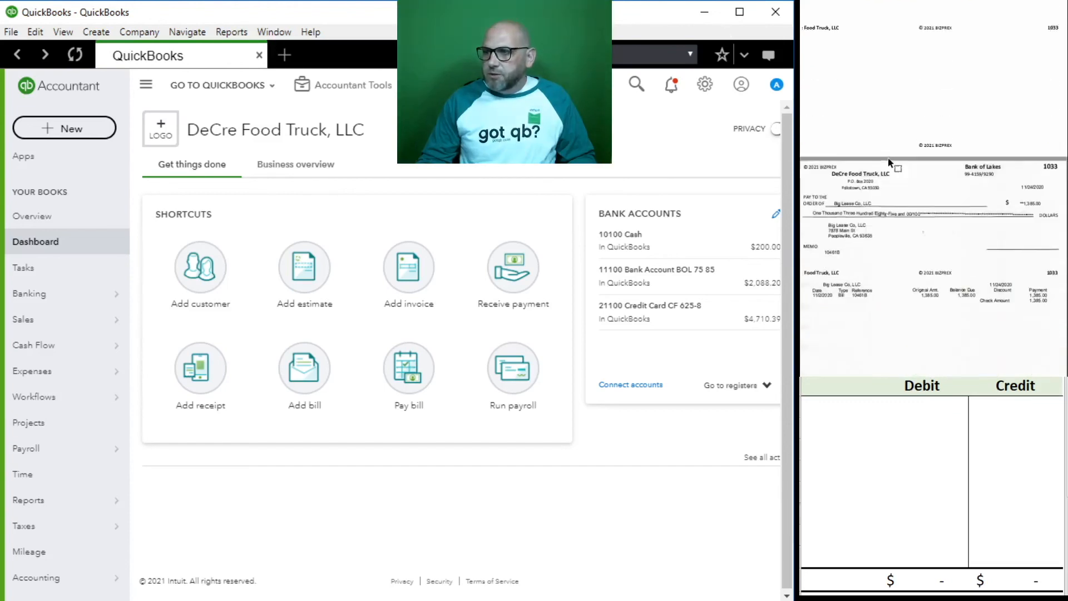
{"action": "scroll", "coordinate": [889, 160], "scroll_direction": "up", "scroll_amount": 7}
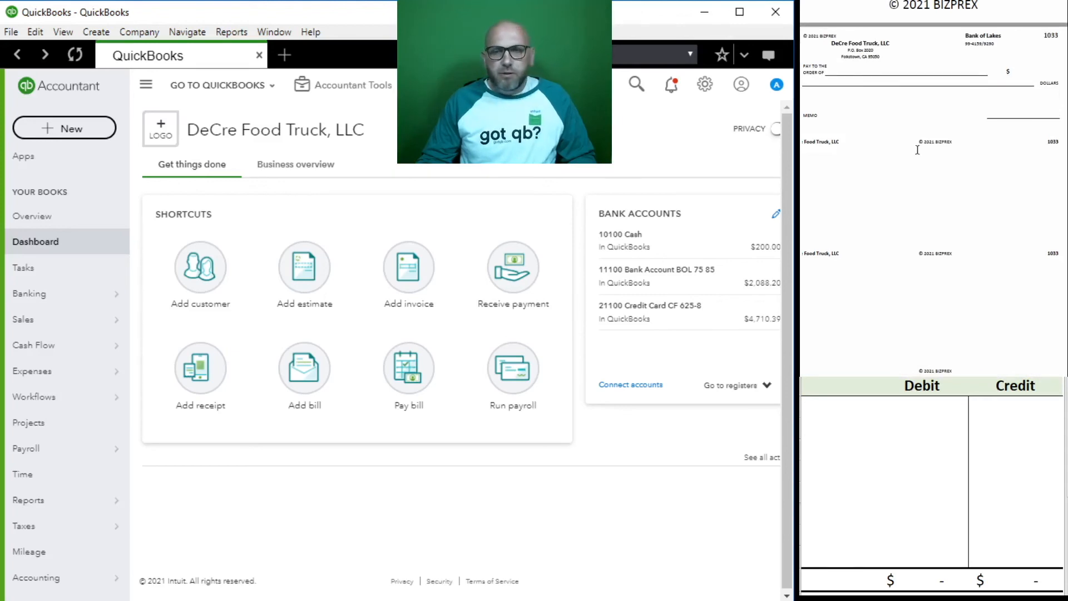
{"action": "left_click", "coordinate": [422, 374]}
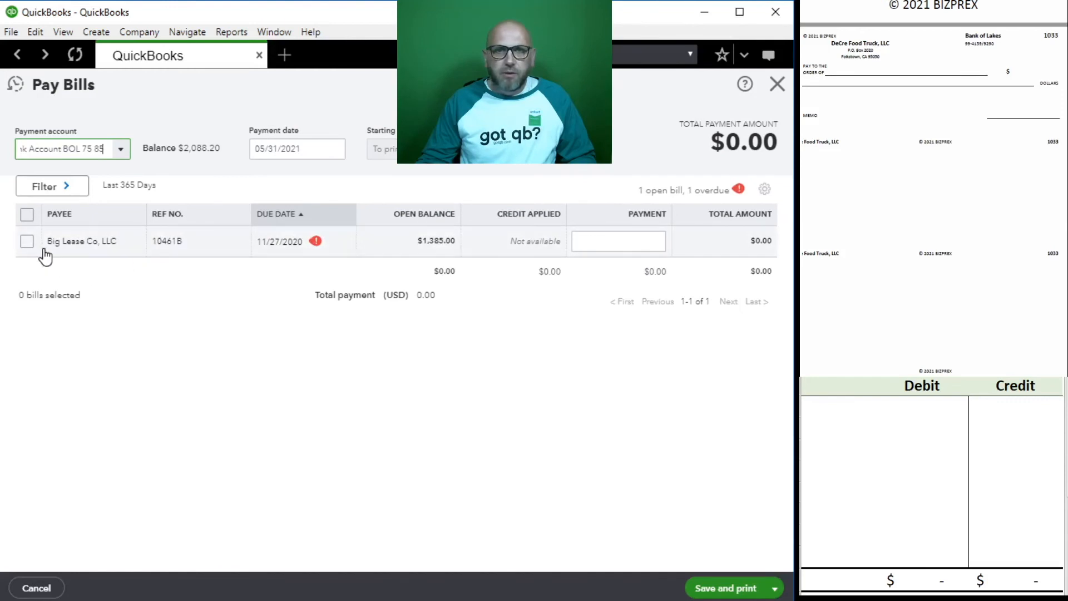
{"action": "left_click", "coordinate": [121, 149]}
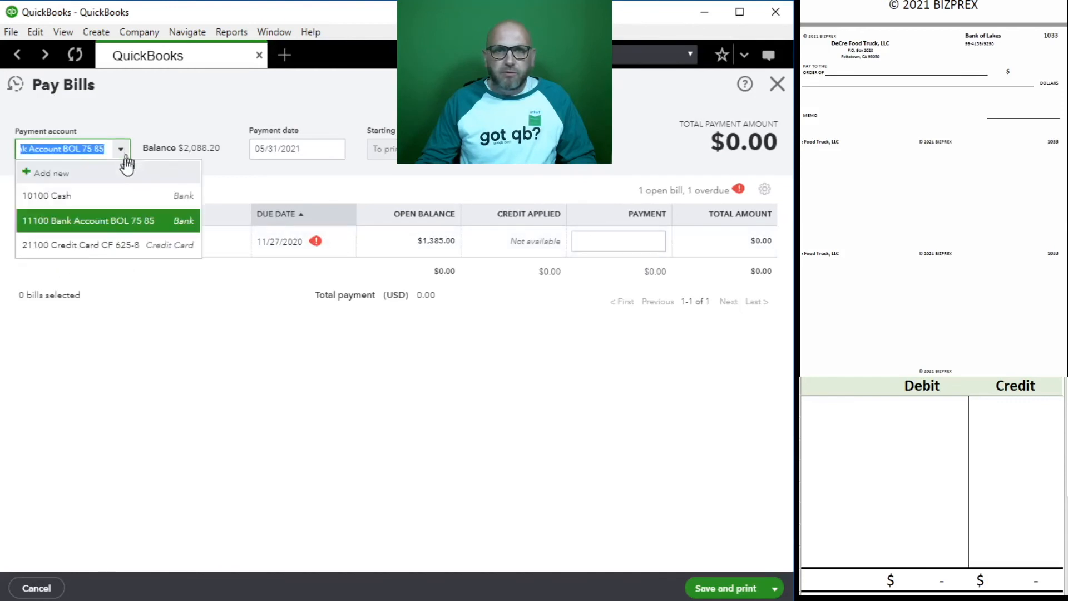
{"action": "left_click", "coordinate": [80, 221]}
{"action": "left_click", "coordinate": [26, 241]}
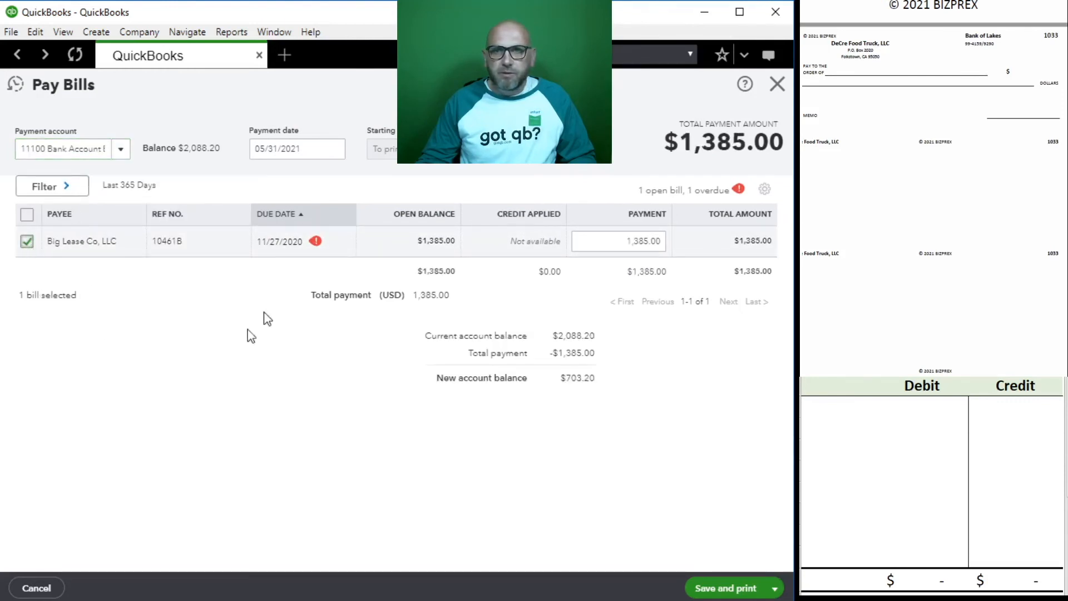
Set the payment date to 11/24/2020 and compare the bill payment with the sample Big Lease Co, LLC check
{"action": "left_click", "coordinate": [316, 145]}
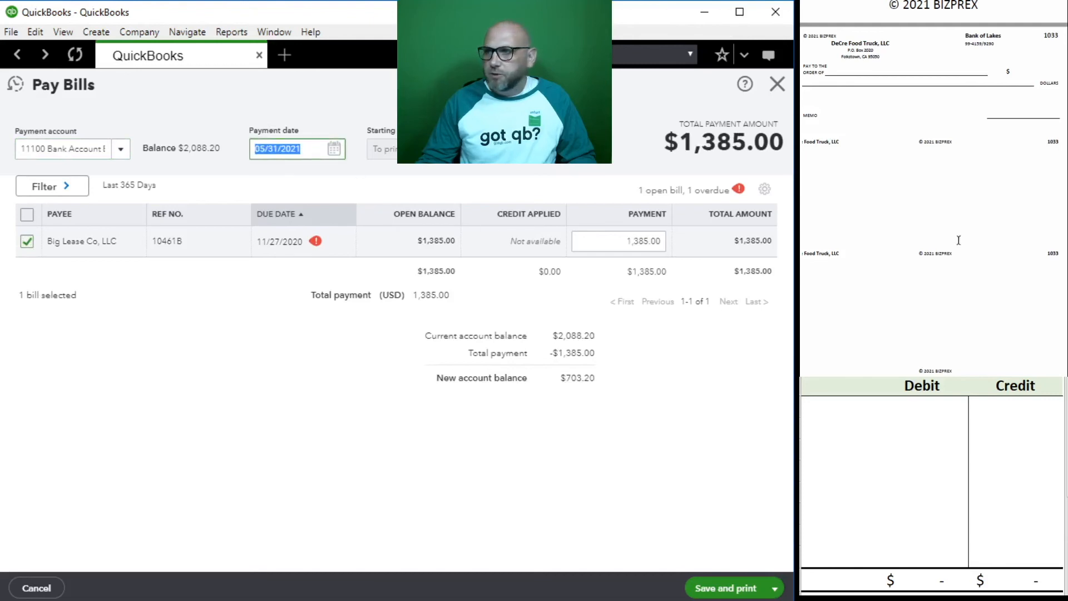
{"action": "scroll", "coordinate": [993, 228], "scroll_direction": "down", "scroll_amount": 5}
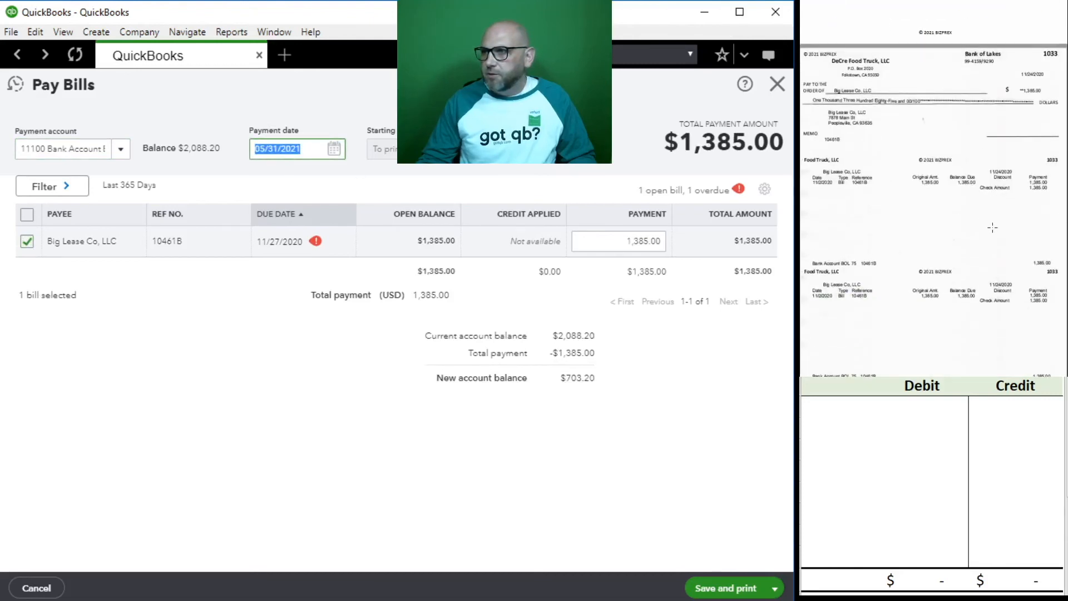
{"action": "type", "text": "11"}
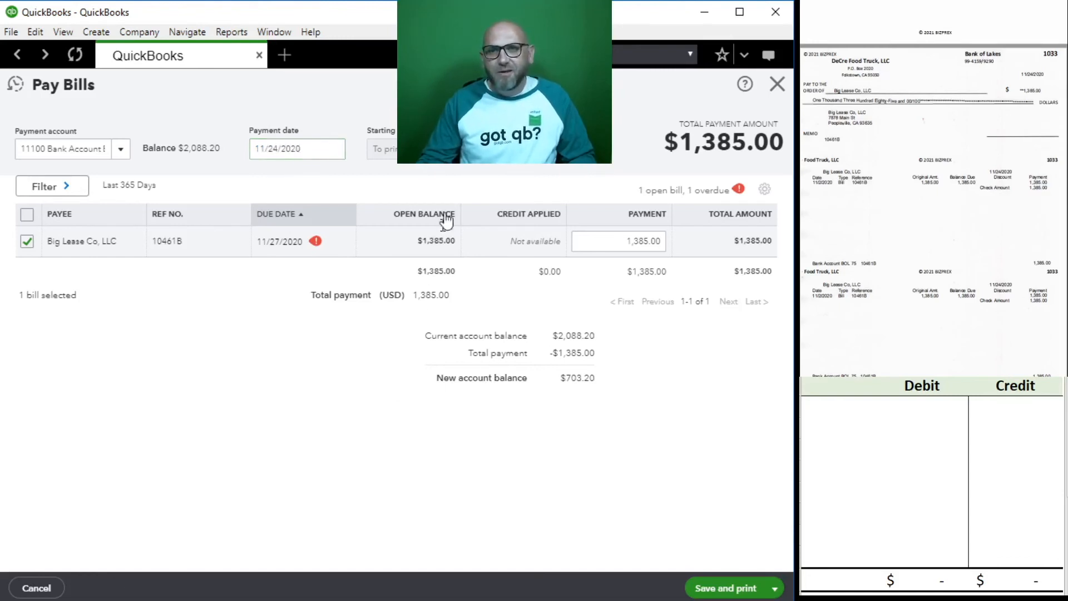
{"action": "scroll", "coordinate": [956, 206], "scroll_direction": "up", "scroll_amount": 5}
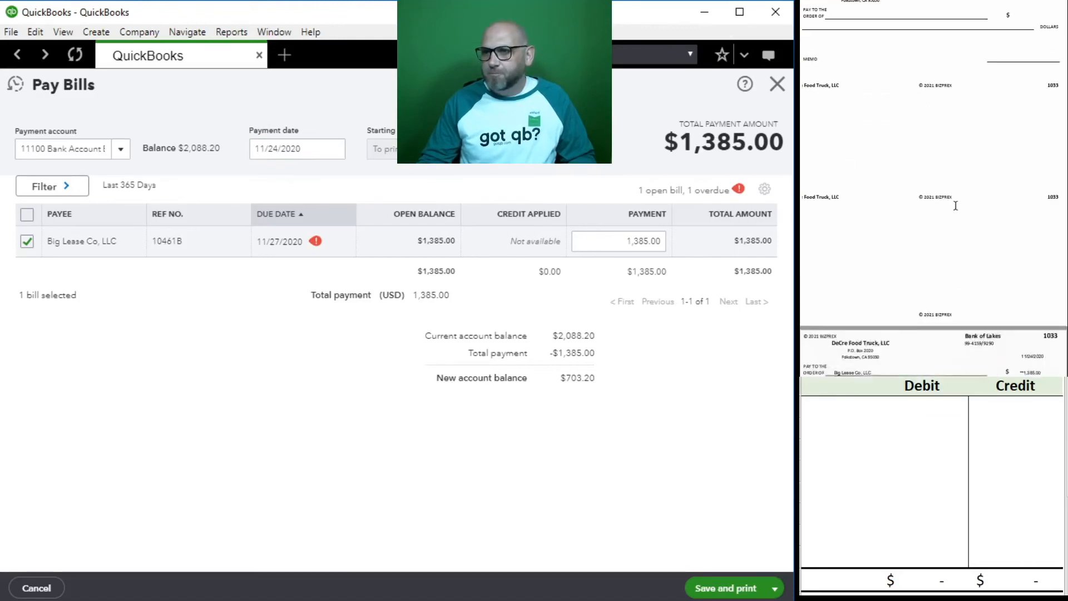
{"action": "scroll", "coordinate": [934, 234], "scroll_direction": "down", "scroll_amount": 3}
{"action": "scroll", "coordinate": [933, 233], "scroll_direction": "down", "scroll_amount": 3}
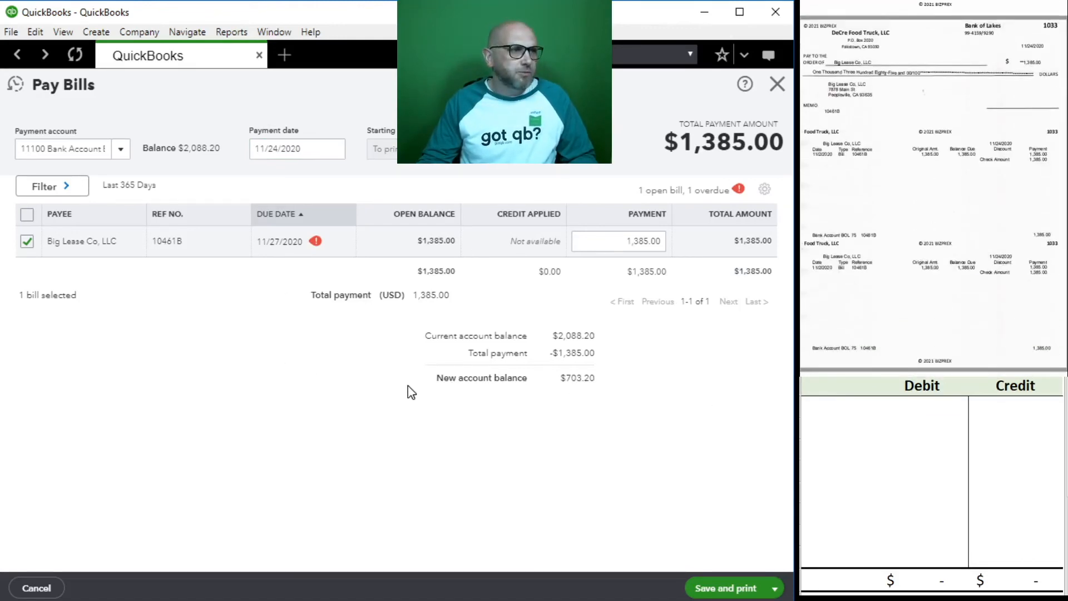
Save the Big Lease Co, LLC bill payment and proceed to printing its check
{"action": "left_click", "coordinate": [774, 589]}
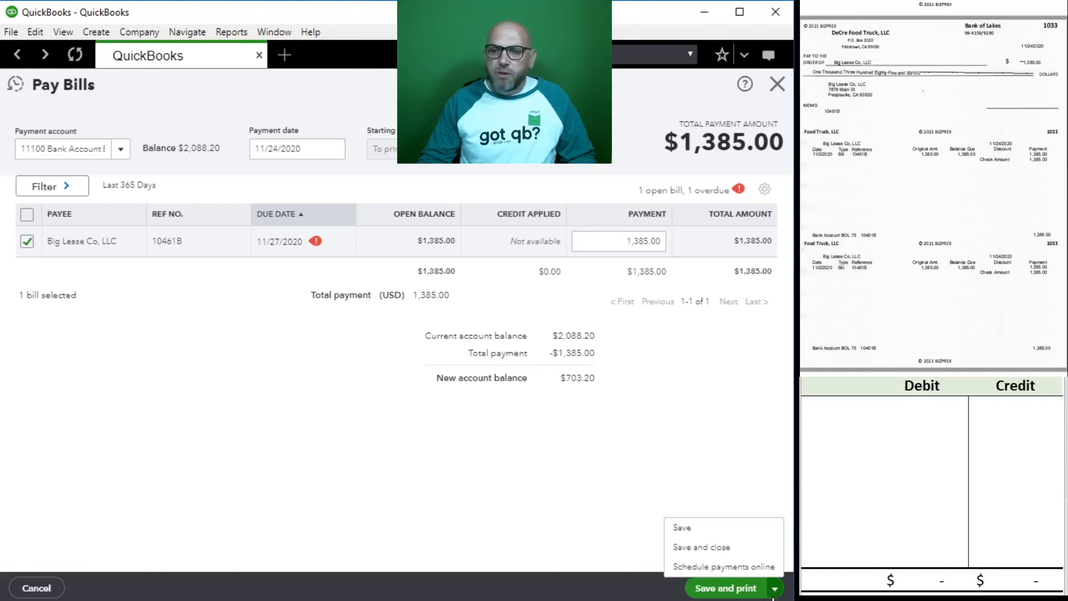
{"action": "left_click", "coordinate": [733, 591]}
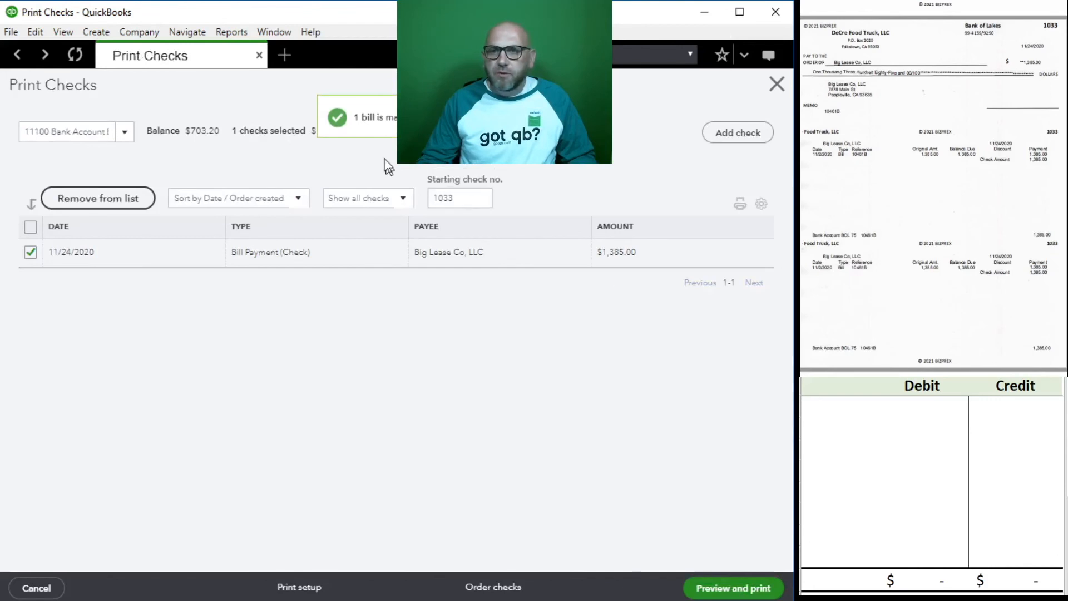
{"action": "scroll", "coordinate": [997, 122], "scroll_direction": "up", "scroll_amount": 14}
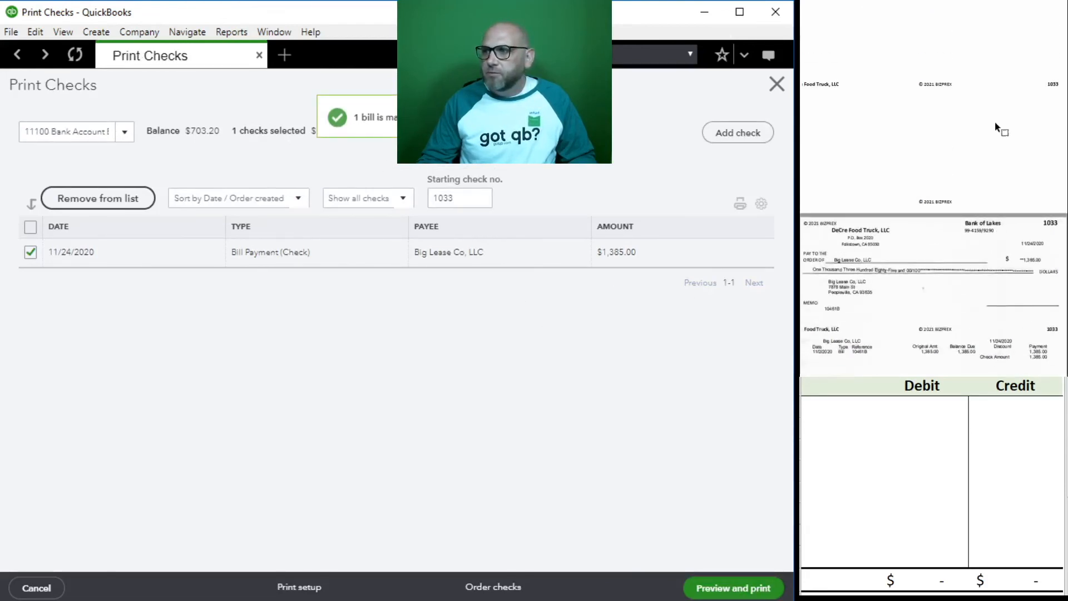
Preview the Big Lease Co, LLC check 1033, compare it with the check document, and confirm that all checks printed correctly
{"action": "scroll", "coordinate": [975, 131], "scroll_direction": "down", "scroll_amount": 1}
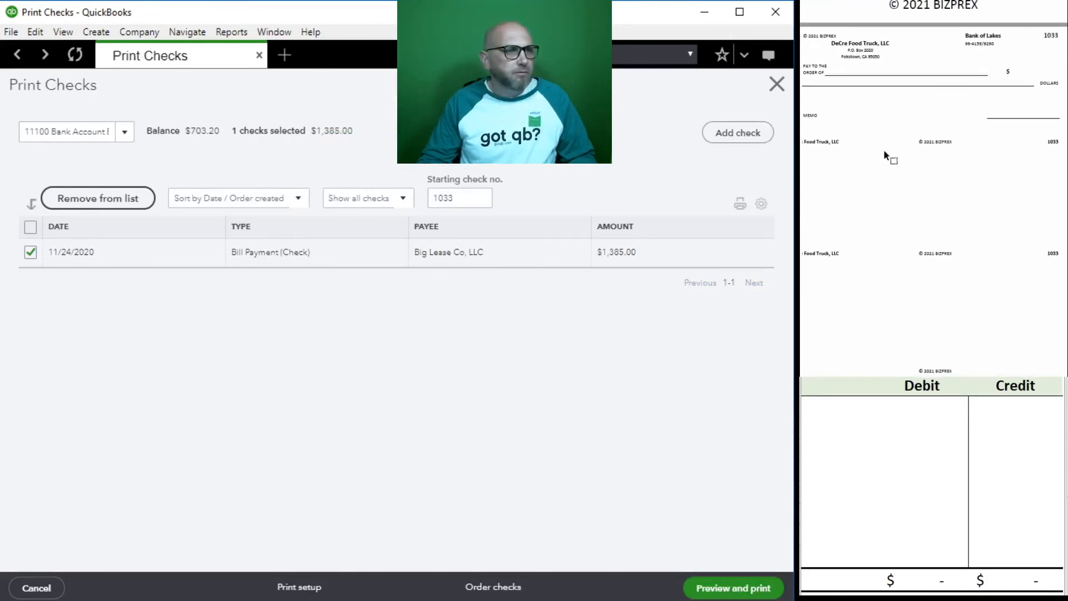
{"action": "scroll", "coordinate": [904, 156], "scroll_direction": "down", "scroll_amount": 1}
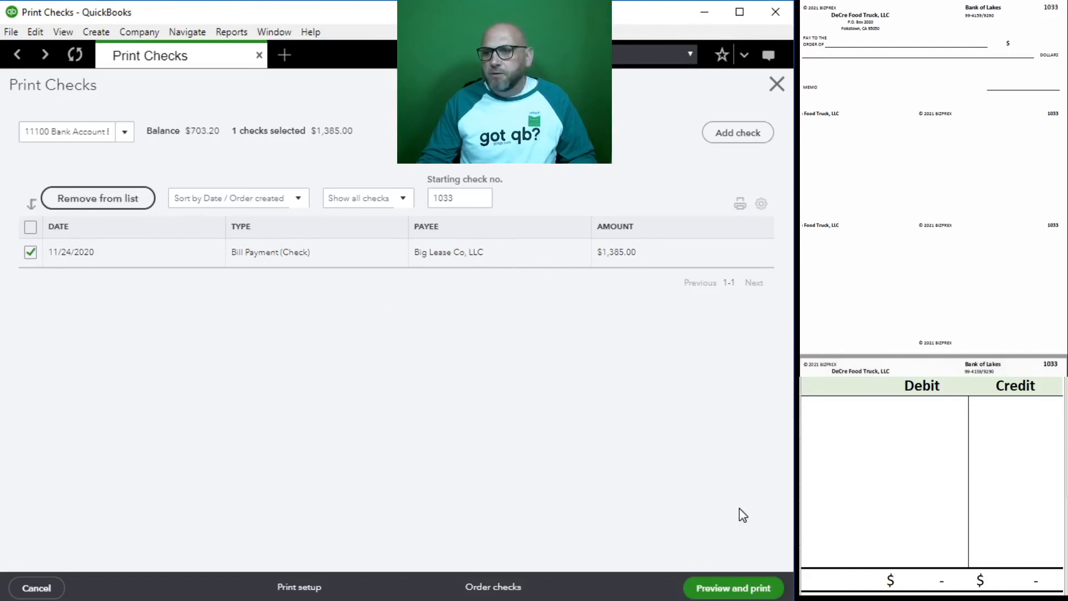
{"action": "left_click", "coordinate": [714, 588]}
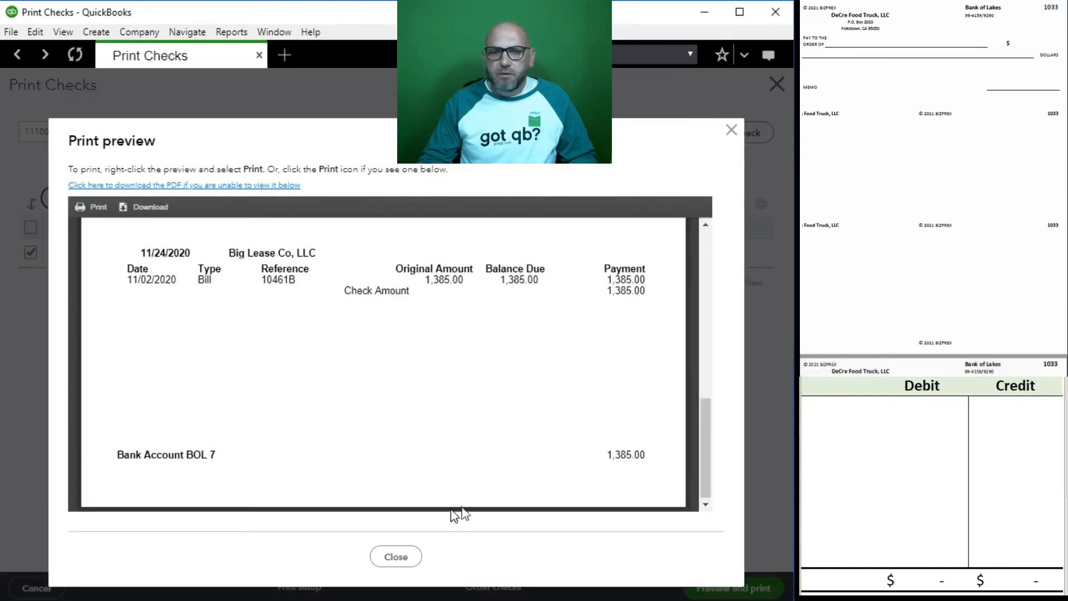
{"action": "left_click", "coordinate": [398, 558]}
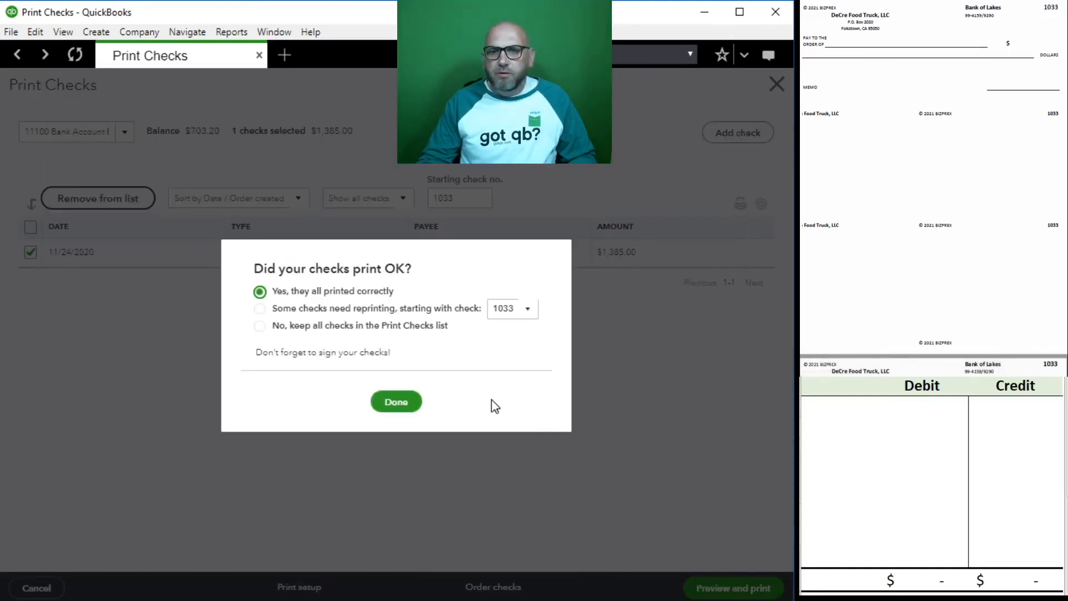
{"action": "scroll", "coordinate": [850, 173], "scroll_direction": "down", "scroll_amount": 5}
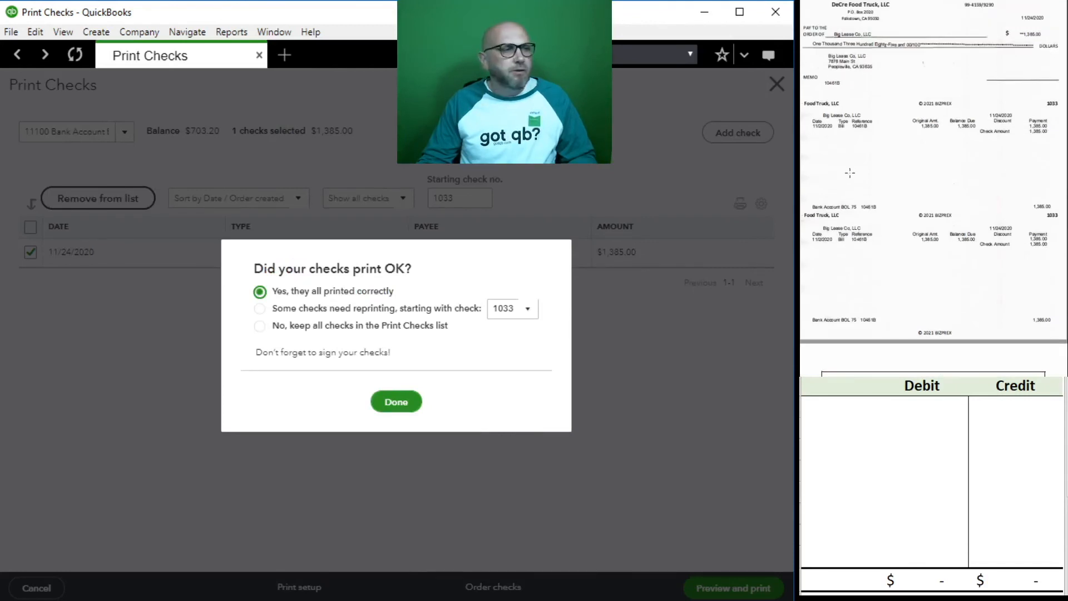
{"action": "left_click", "coordinate": [405, 403]}
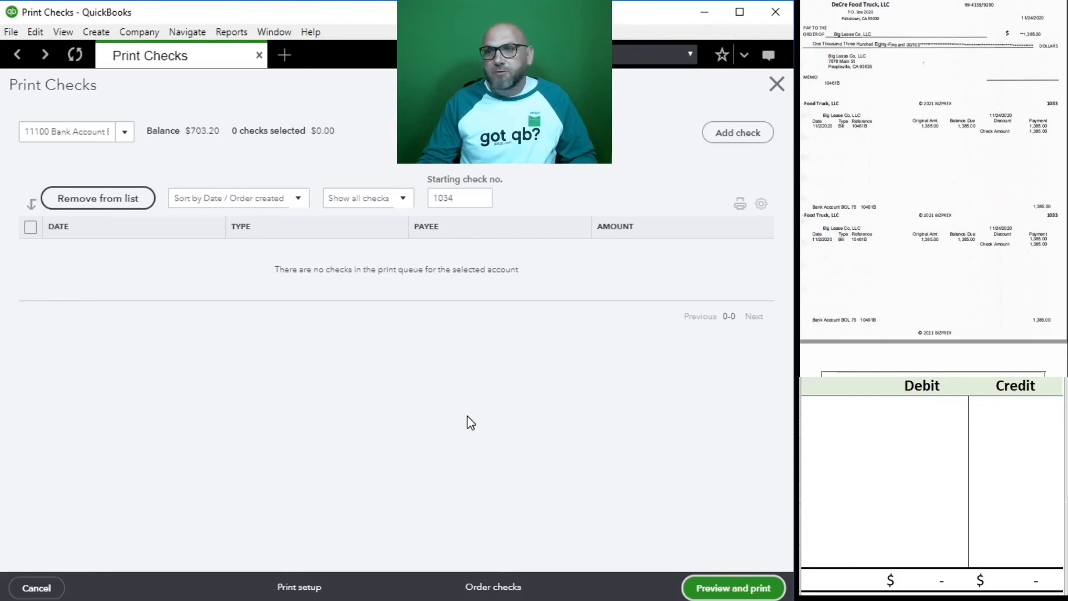
List accounts 20100 and 11100 on the first two rows of the debit and credit table
{"action": "left_click", "coordinate": [830, 415]}
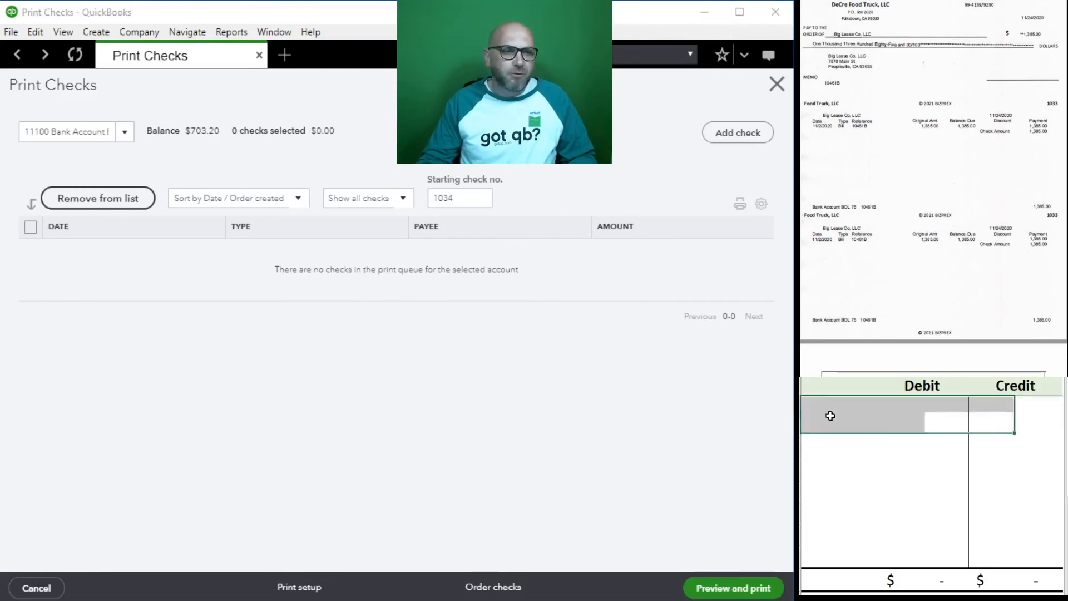
{"action": "type", "text": "20100"}
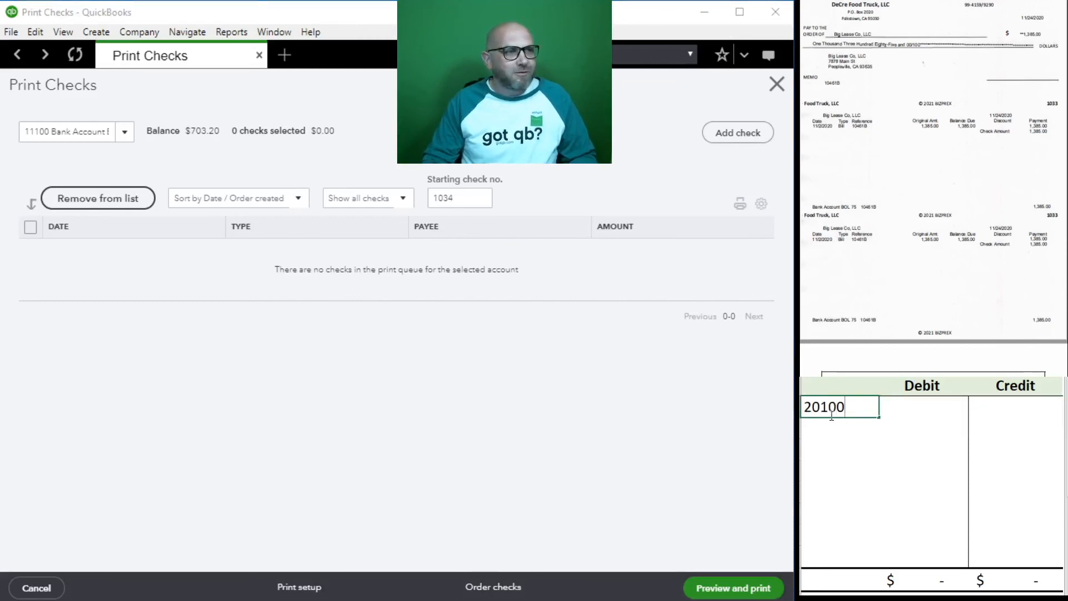
{"action": "key", "text": "Return"}
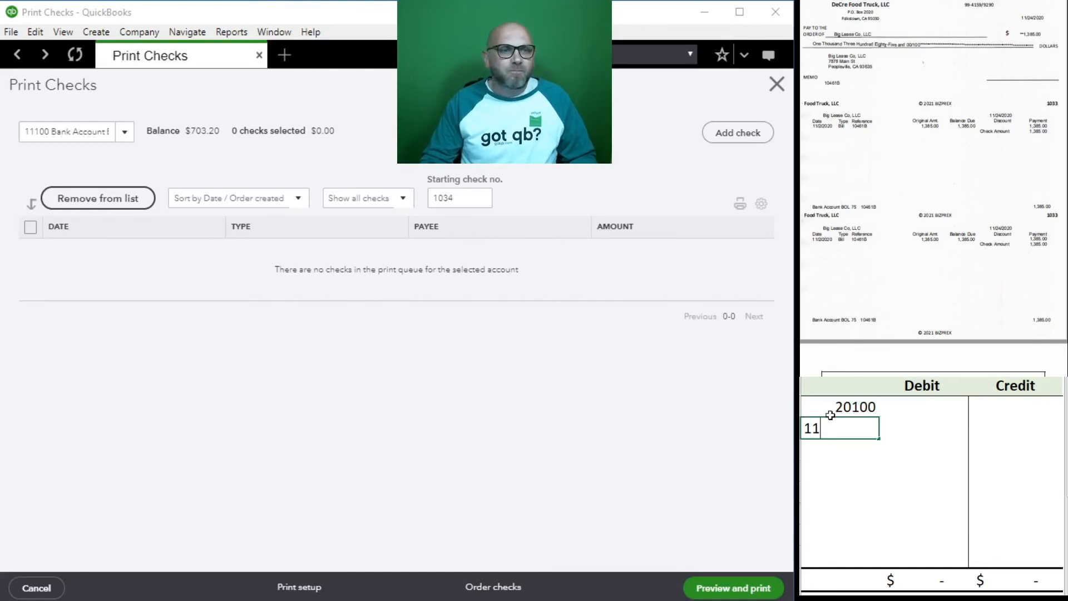
{"action": "type", "text": "11100"}
{"action": "key", "text": "Tab"}
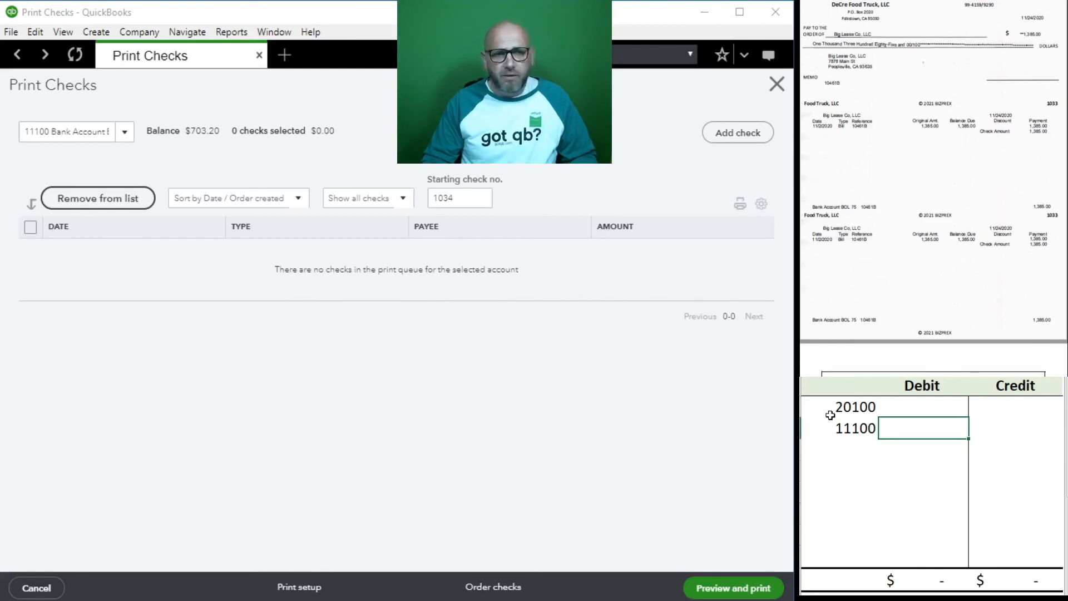
Enter 1,385 as the credit for account 11100 and as the debit for account 20100
{"action": "key", "text": "Tab"}
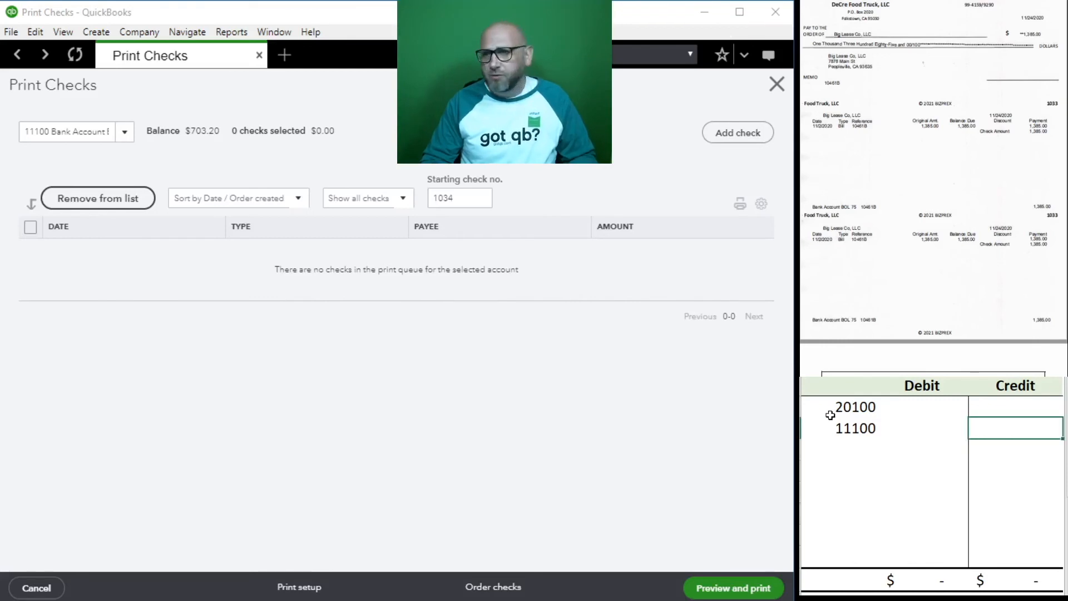
{"action": "type", "text": "13"}
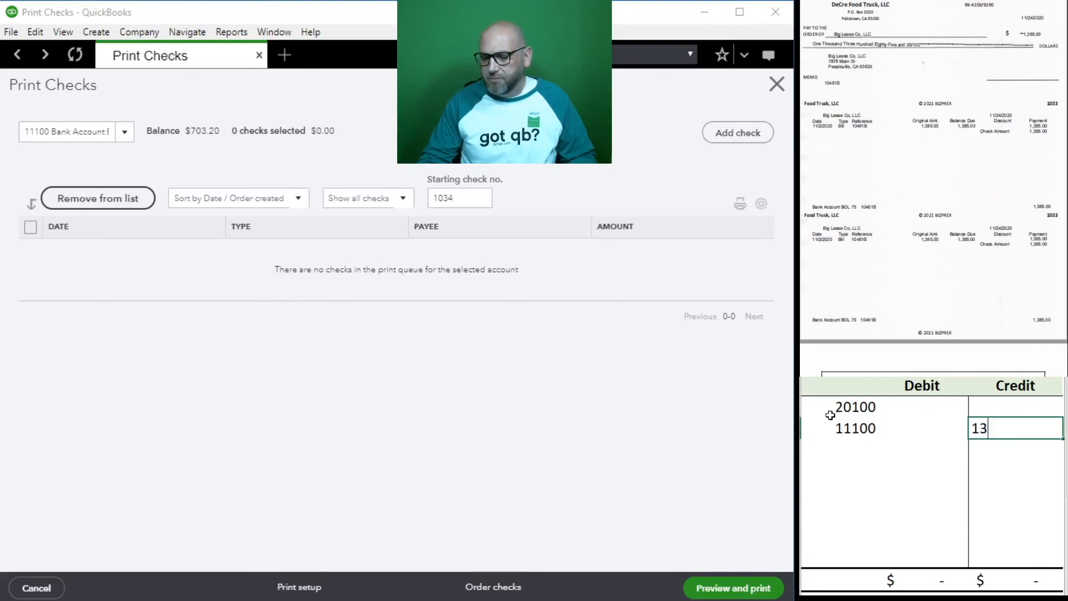
{"action": "key", "text": "Return"}
{"action": "key", "text": "Left"}
{"action": "key", "text": "Up"}
{"action": "key", "text": "Up"}
{"action": "type", "text": "1,385"}
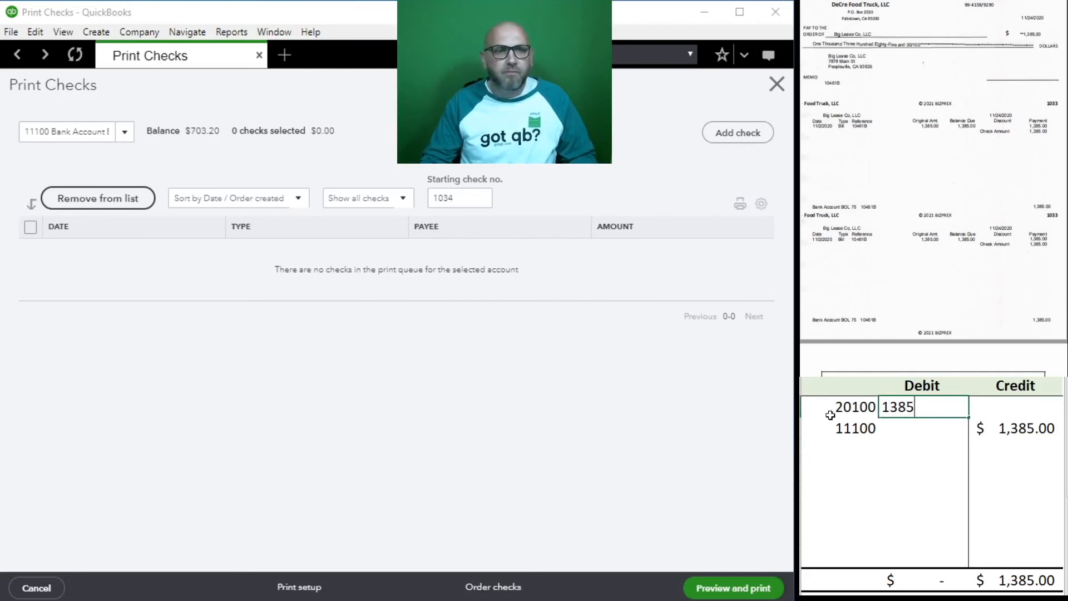
{"action": "key", "text": "Return"}
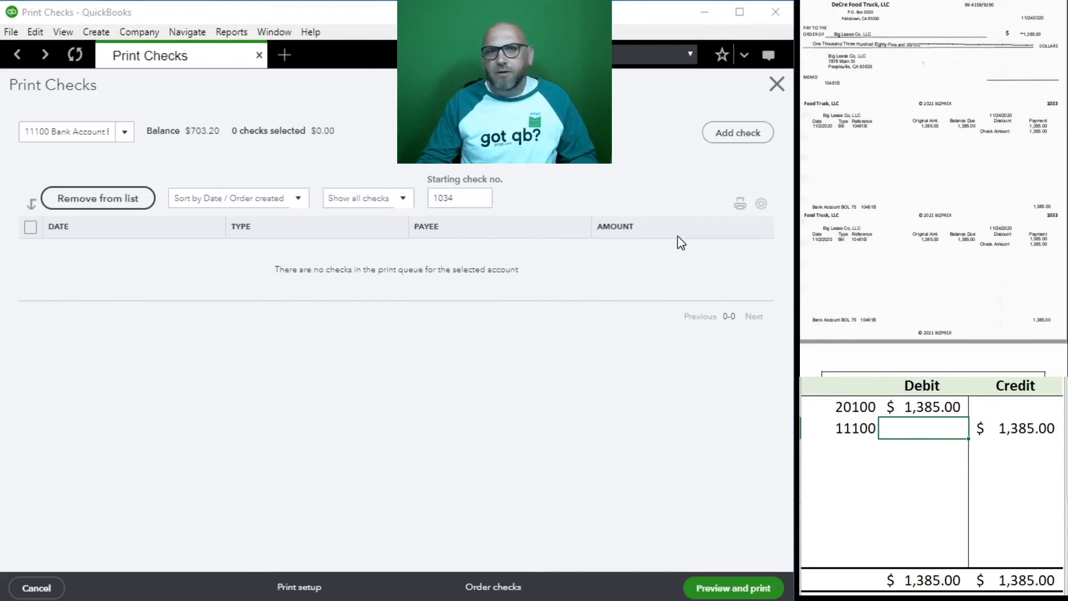
Leave check printing and clear the bill payment's entries from the debit and credit table
{"action": "left_click", "coordinate": [776, 91]}
{"action": "left_click", "coordinate": [776, 89]}
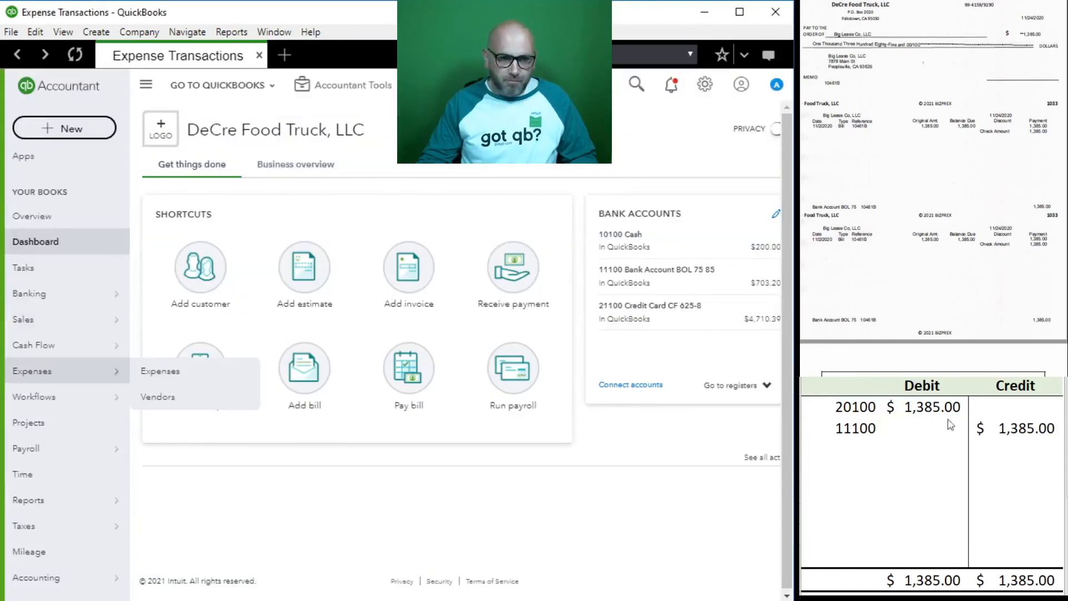
{"action": "left_click_drag", "start_coordinate": [1049, 426], "coordinate": [857, 409]}
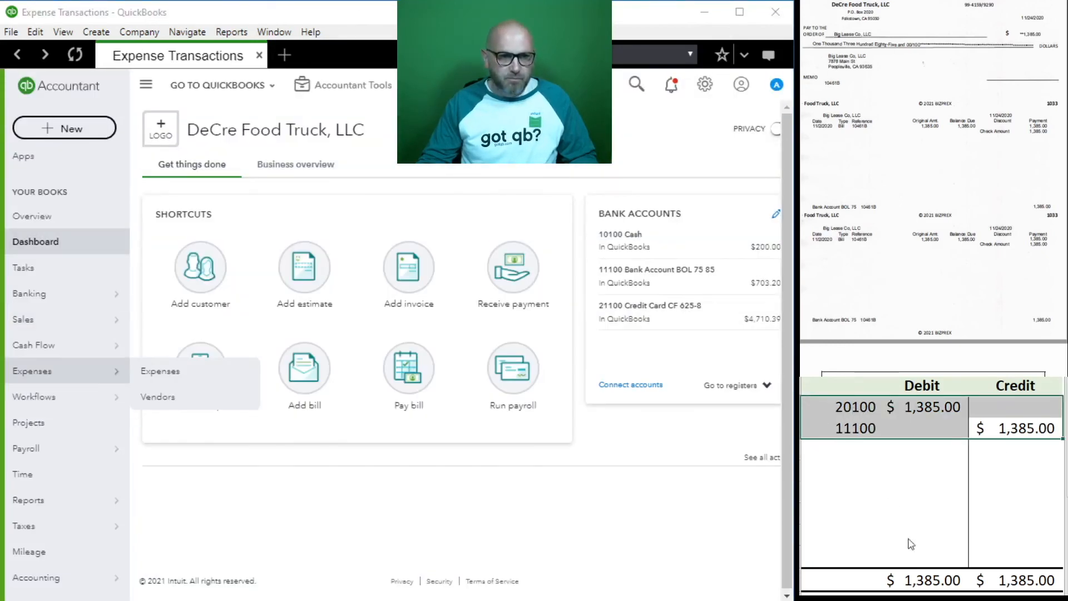
{"action": "key", "text": "Delete"}
Bring up the Bank of Lakes transfer notice and start a journal entry dated 11/25/2020 with journal number Draw 593985
{"action": "scroll", "coordinate": [971, 178], "scroll_direction": "down", "scroll_amount": 5}
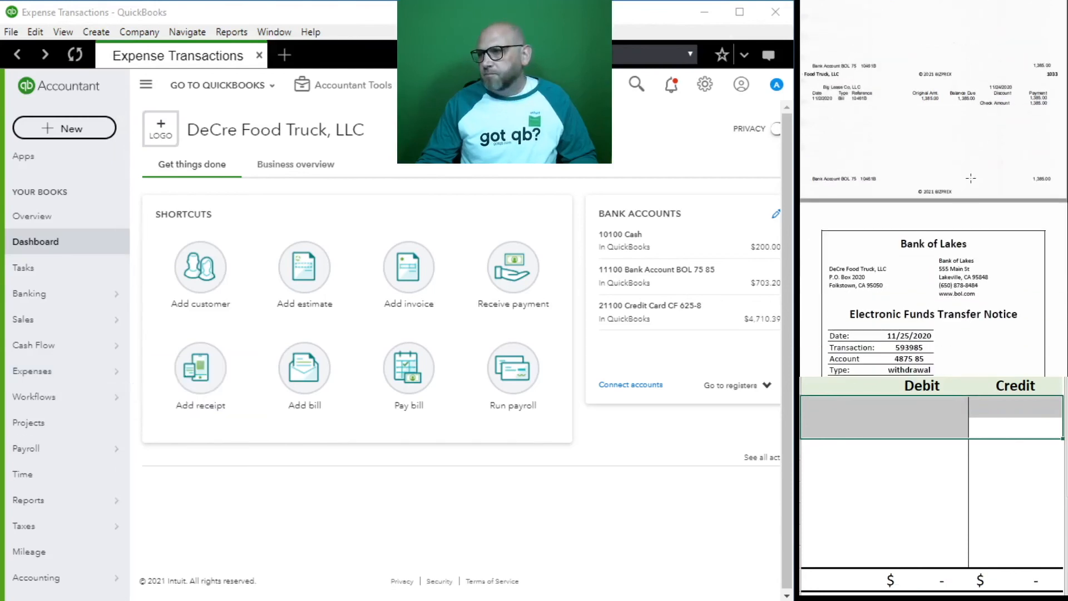
{"action": "scroll", "coordinate": [971, 178], "scroll_direction": "down", "scroll_amount": 2}
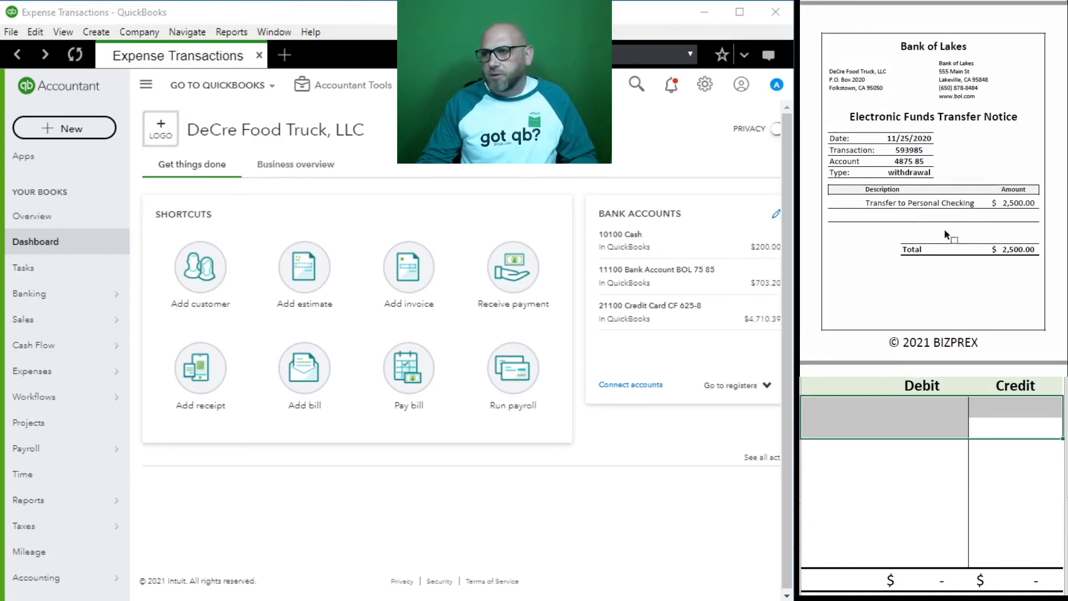
{"action": "left_click", "coordinate": [352, 89]}
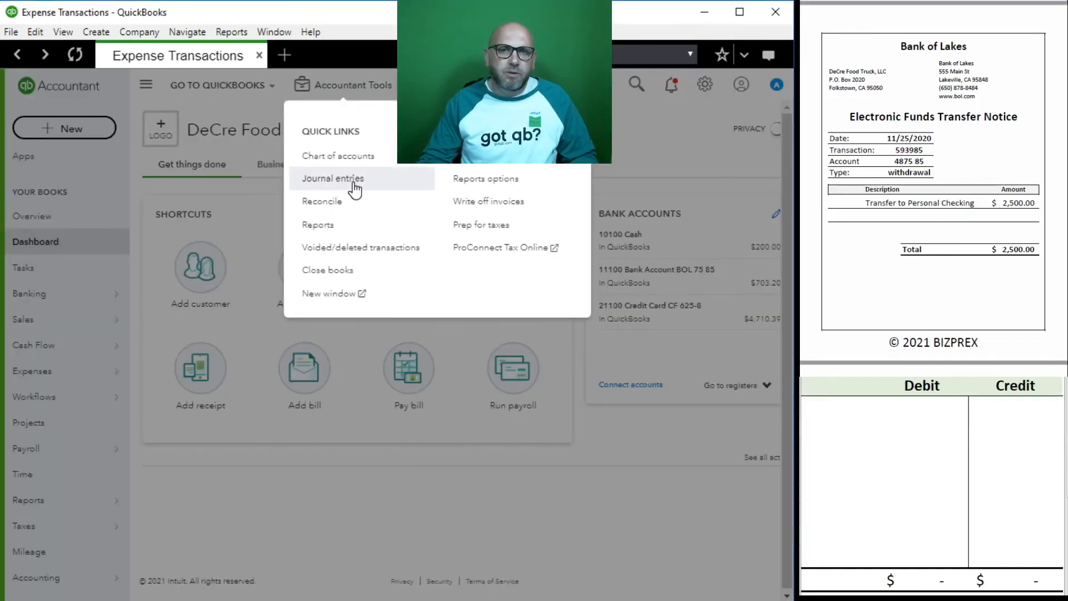
{"action": "left_click", "coordinate": [355, 189]}
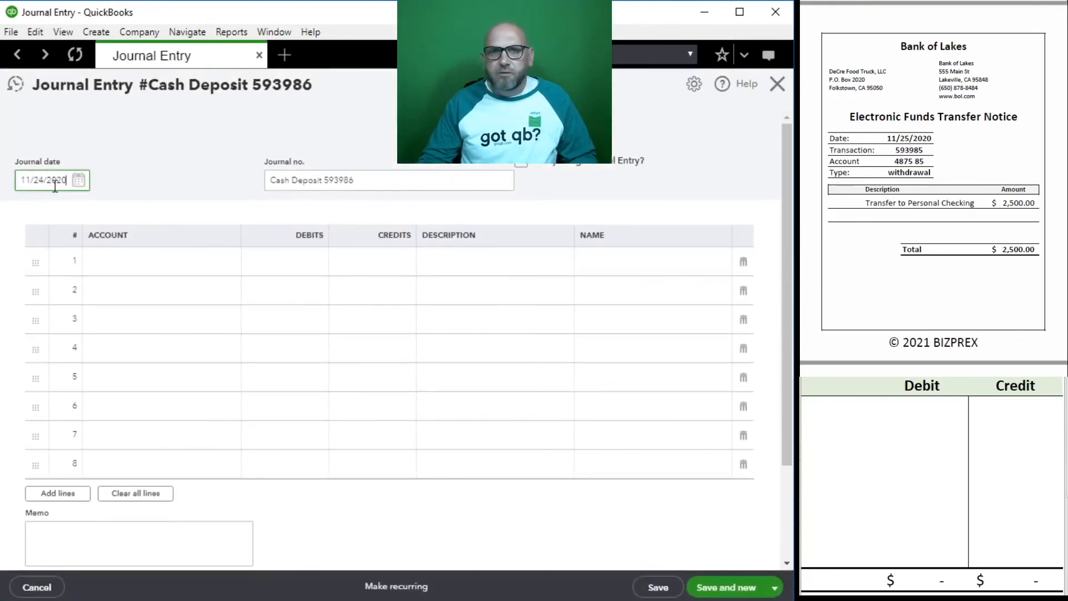
{"action": "left_click", "coordinate": [44, 180]}
{"action": "key", "text": "BackSpace"}
{"action": "type", "text": "5"}
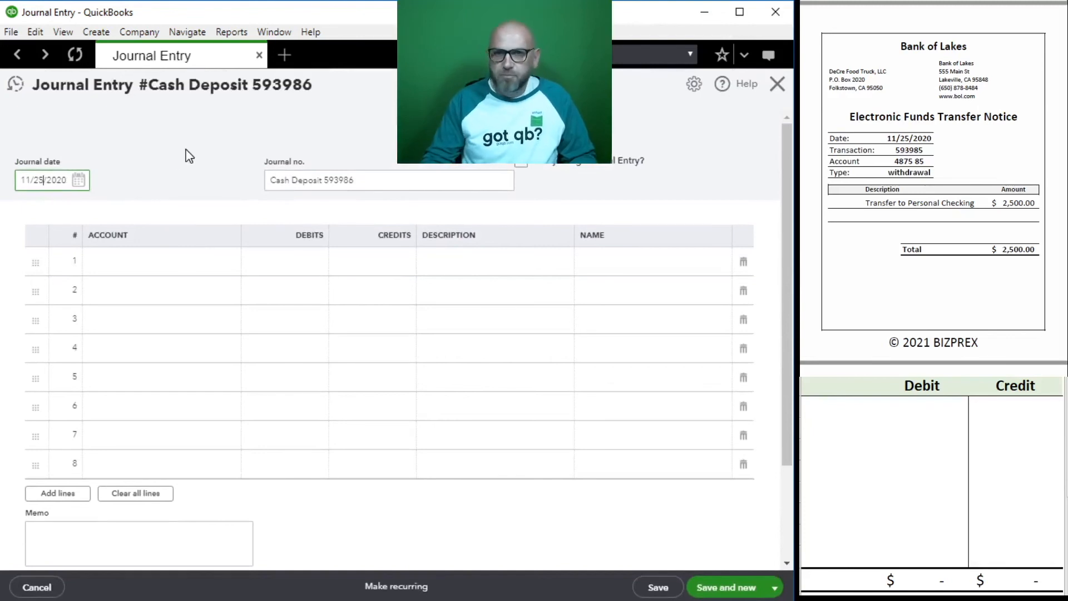
{"action": "key", "text": "Tab"}
{"action": "type", "text": "D"}
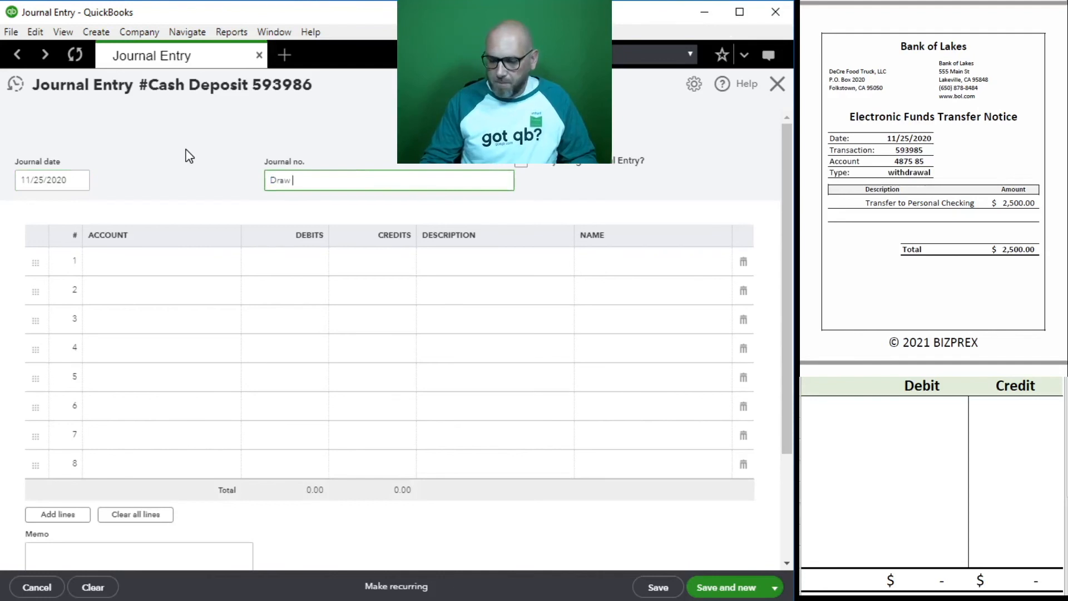
{"action": "type", "text": "raw 593985"}
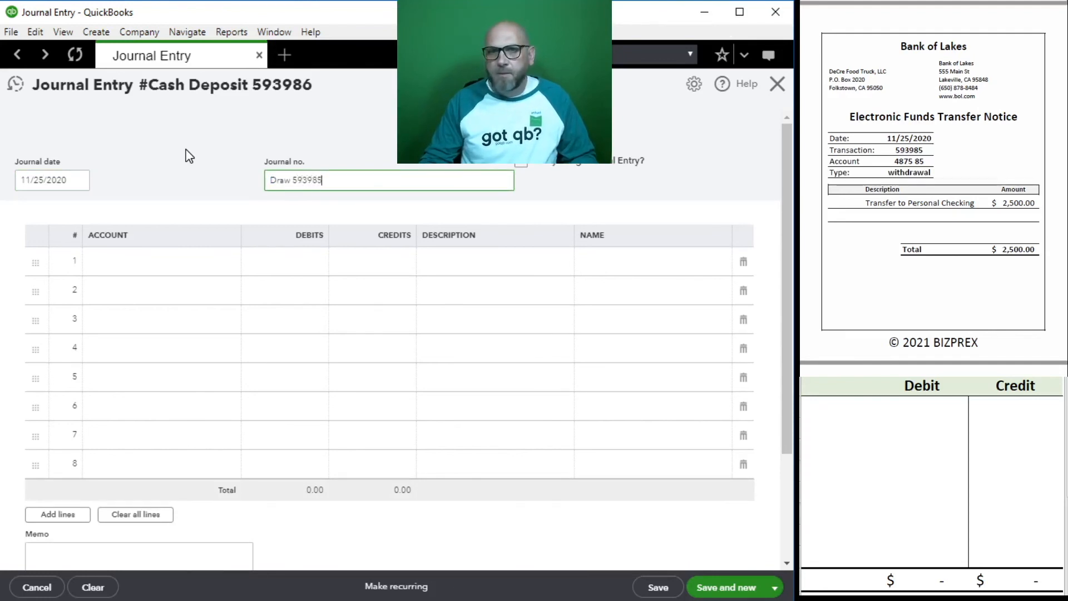
{"action": "key", "text": "Tab"}
Credit 2,500.00 to 11100 Bank Account BOL 75 85 on the first journal line, with the description DRaw
{"action": "key", "text": "Tab"}
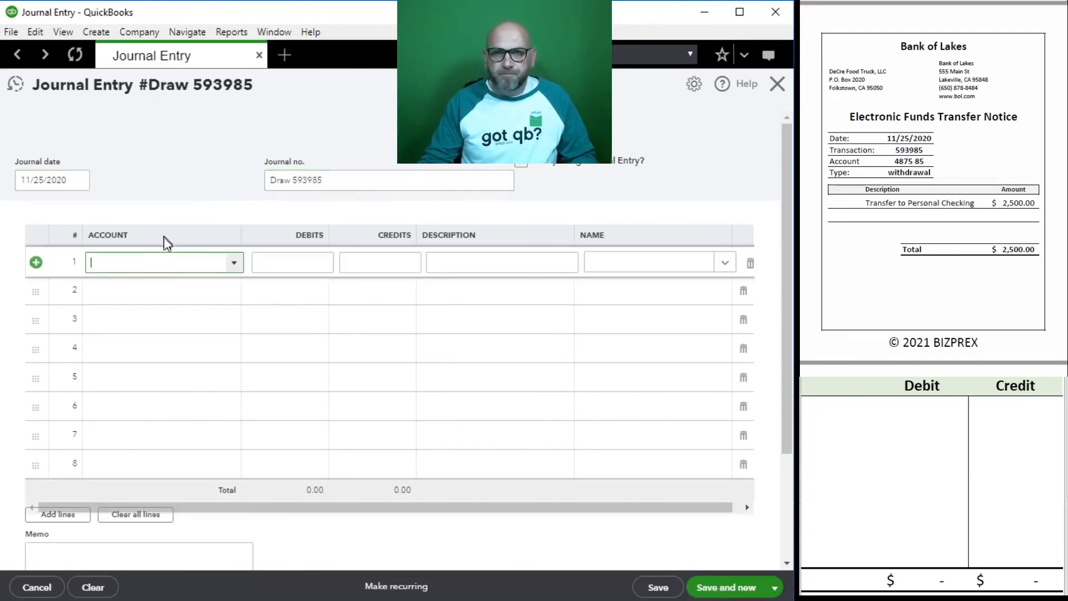
{"action": "left_click", "coordinate": [231, 262]}
{"action": "left_click", "coordinate": [202, 338]}
{"action": "left_click", "coordinate": [382, 259]}
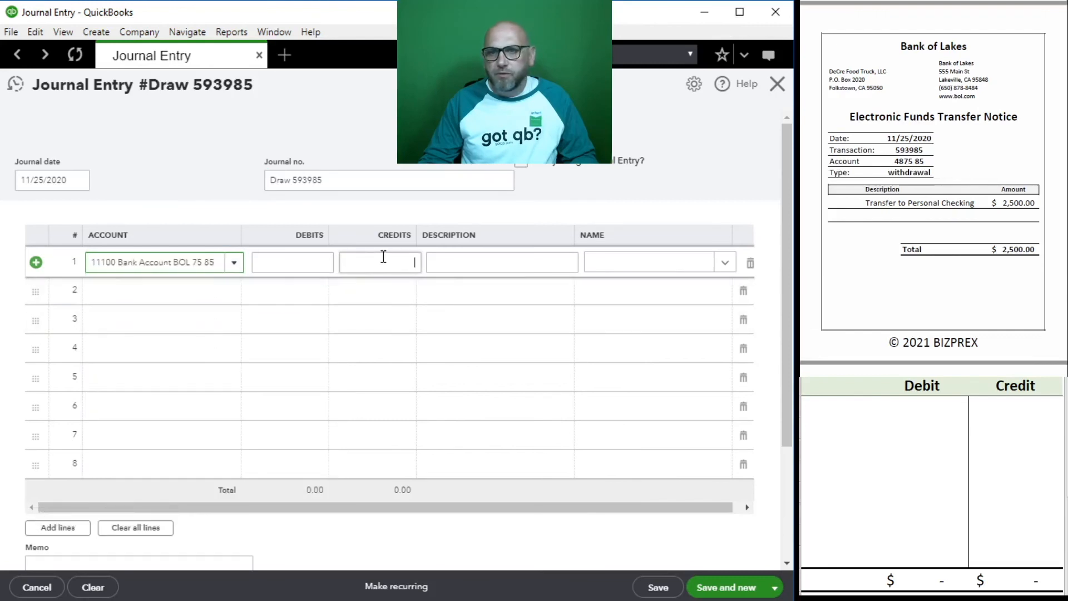
{"action": "key", "text": "Tab"}
{"action": "type", "text": "DR"}
{"action": "key", "text": "Tab"}
{"action": "key", "text": "Tab"}
{"action": "key", "text": "Tab"}
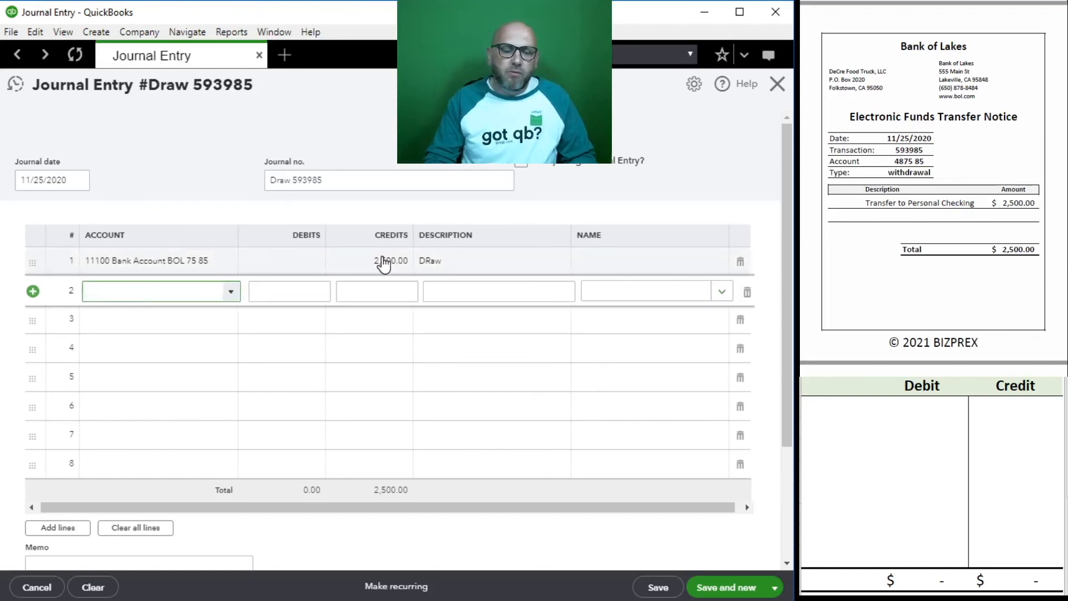
Assign the second journal line's 2,500.00 debit to account 30700 Members Draw
{"action": "type", "text": "m"}
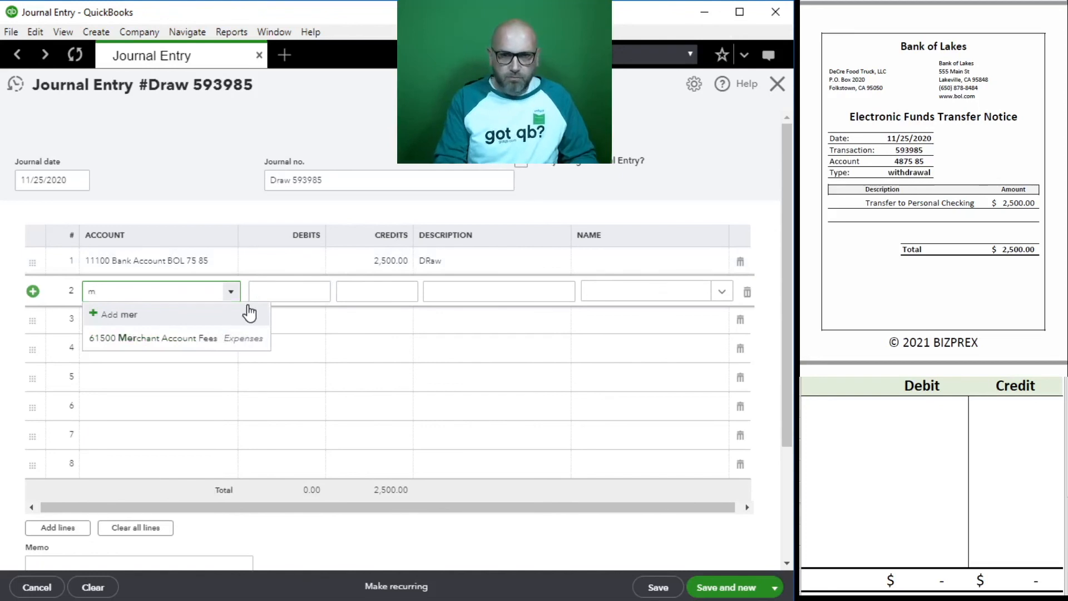
{"action": "type", "text": "erember"}
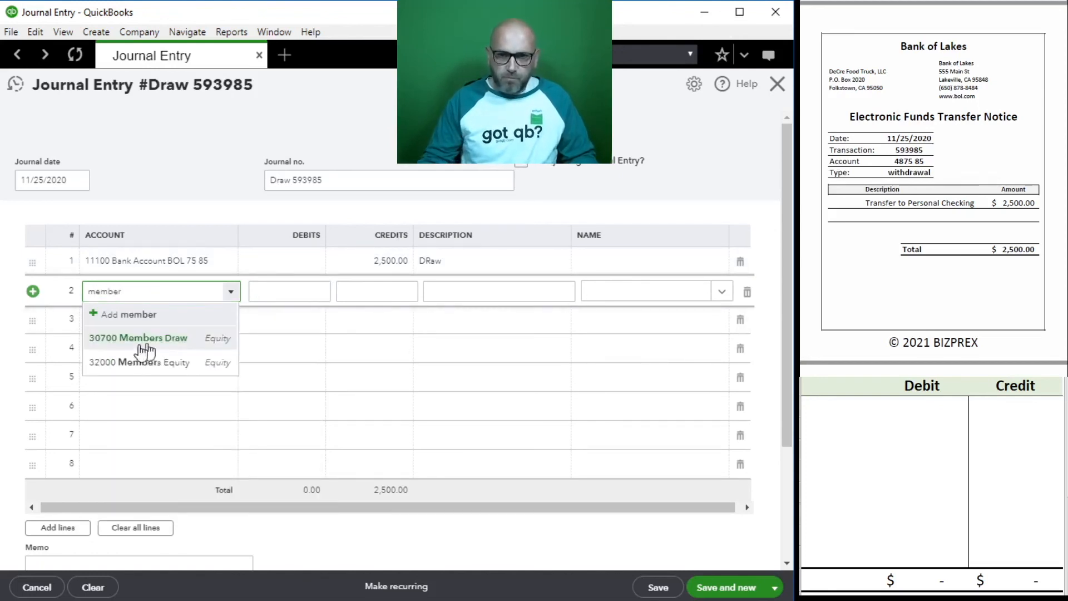
{"action": "left_click", "coordinate": [162, 340]}
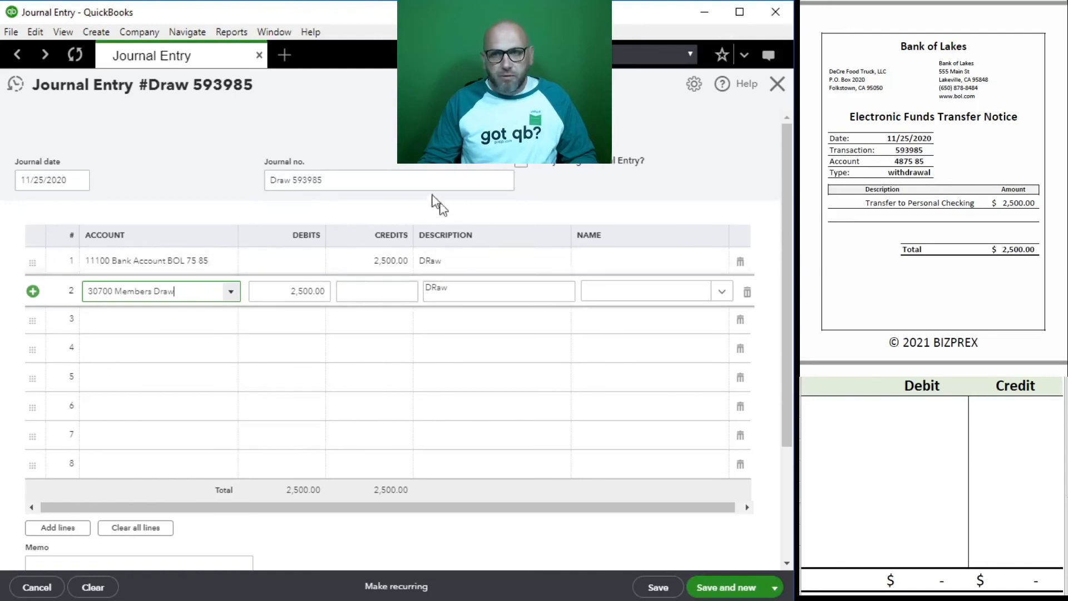
Illustrate the draw in the debit and credit table with a 2,500 credit to 11100 and a 2,500 debit to 30700
{"action": "left_click_drag", "start_coordinate": [1042, 421], "coordinate": [861, 418]}
{"action": "left_click", "coordinate": [840, 408]}
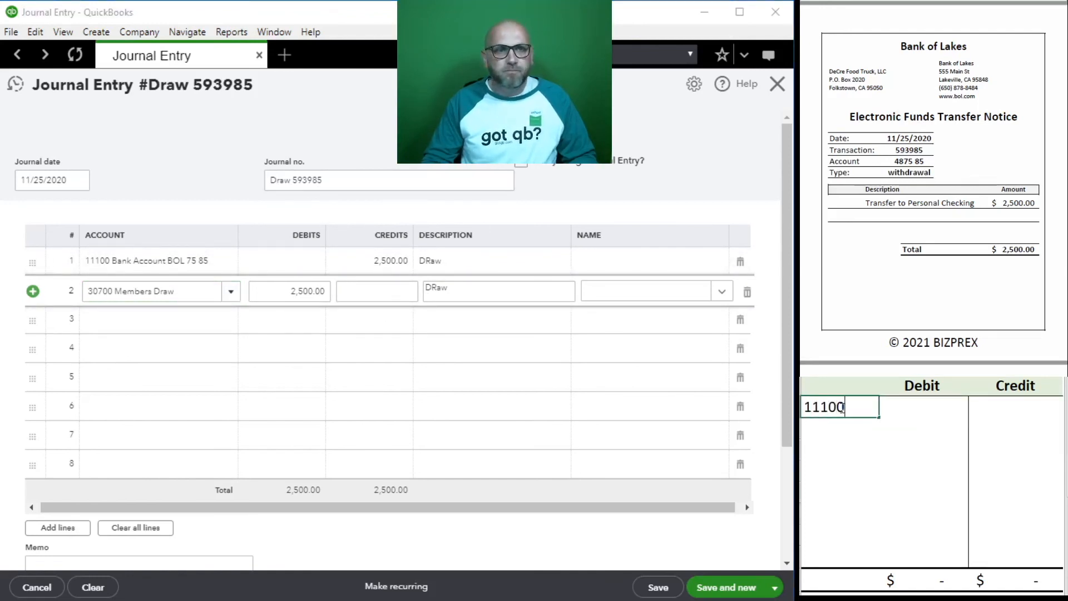
{"action": "type", "text": "11100"}
{"action": "key", "text": "Tab"}
{"action": "key", "text": "Tab"}
{"action": "type", "text": "2,500"}
{"action": "key", "text": "Return"}
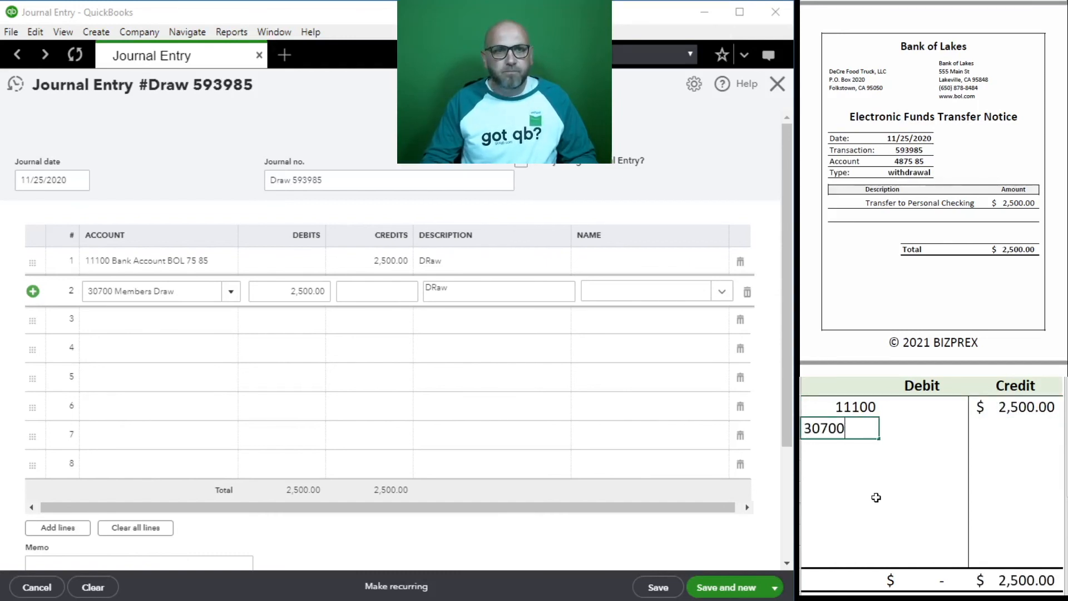
{"action": "key", "text": "Tab"}
{"action": "key", "text": "Return"}
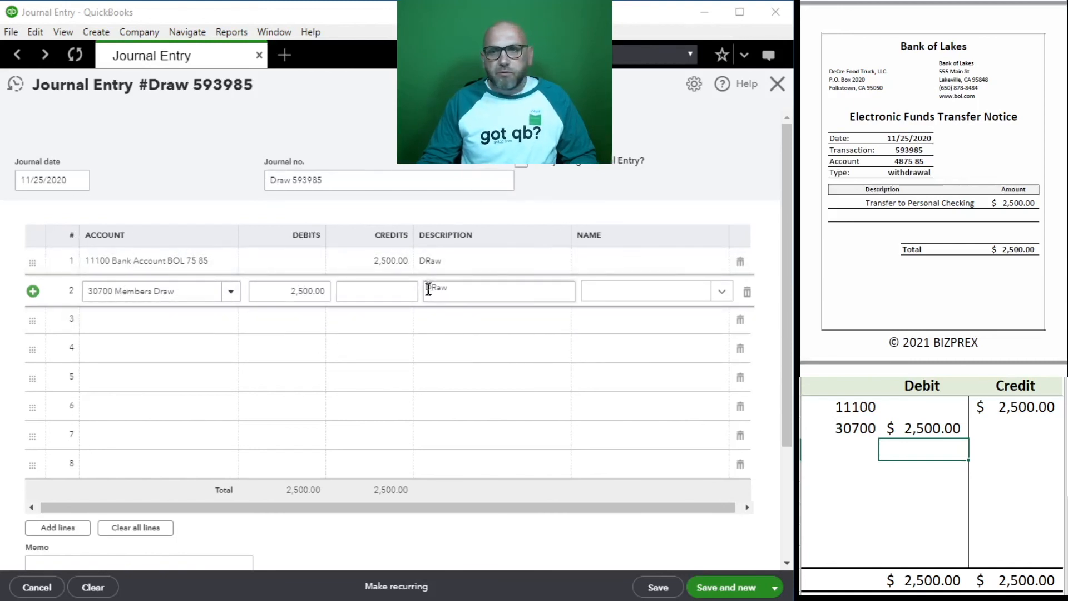
Save the draw journal entry with a new one started, and clear its entries from the debit and credit table
{"action": "left_click", "coordinate": [733, 592]}
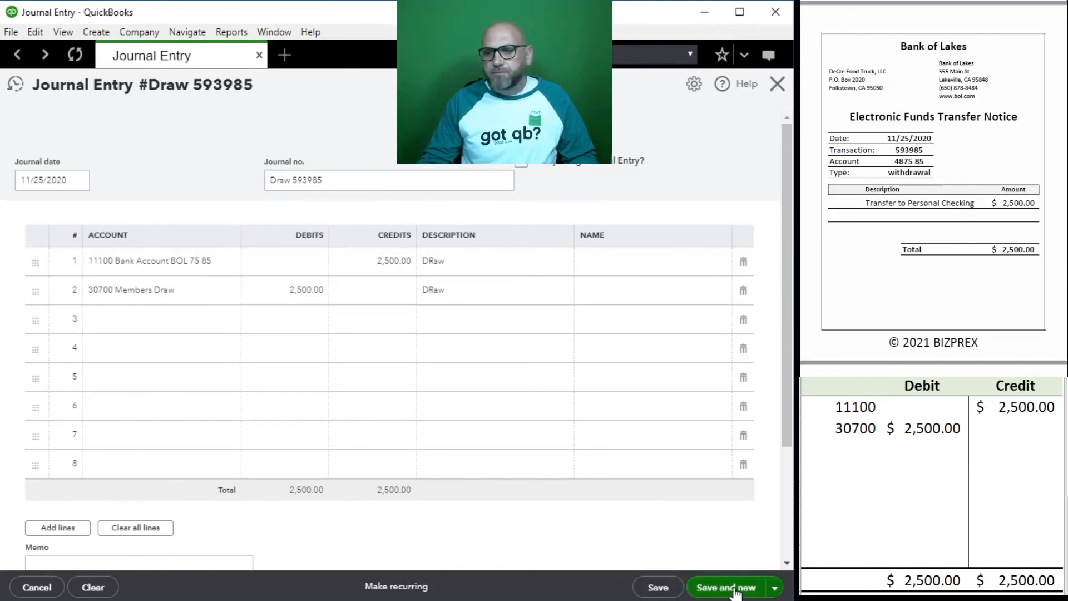
{"action": "left_click", "coordinate": [1001, 452]}
{"action": "left_click_drag", "start_coordinate": [999, 427], "coordinate": [852, 418]}
{"action": "key", "text": "Delete"}
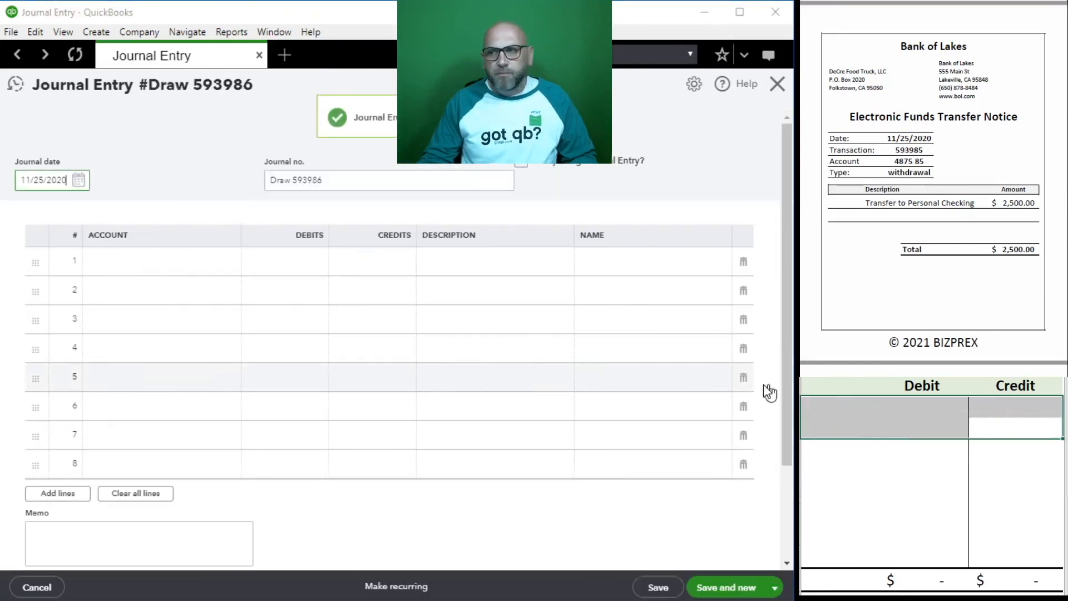
Bring up the Gas Station on Main St receipt, close the blank journal entry, and start a new expense
{"action": "scroll", "coordinate": [990, 140], "scroll_direction": "down", "scroll_amount": 6}
{"action": "scroll", "coordinate": [989, 139], "scroll_direction": "down", "scroll_amount": 2}
{"action": "scroll", "coordinate": [988, 137], "scroll_direction": "up", "scroll_amount": 1}
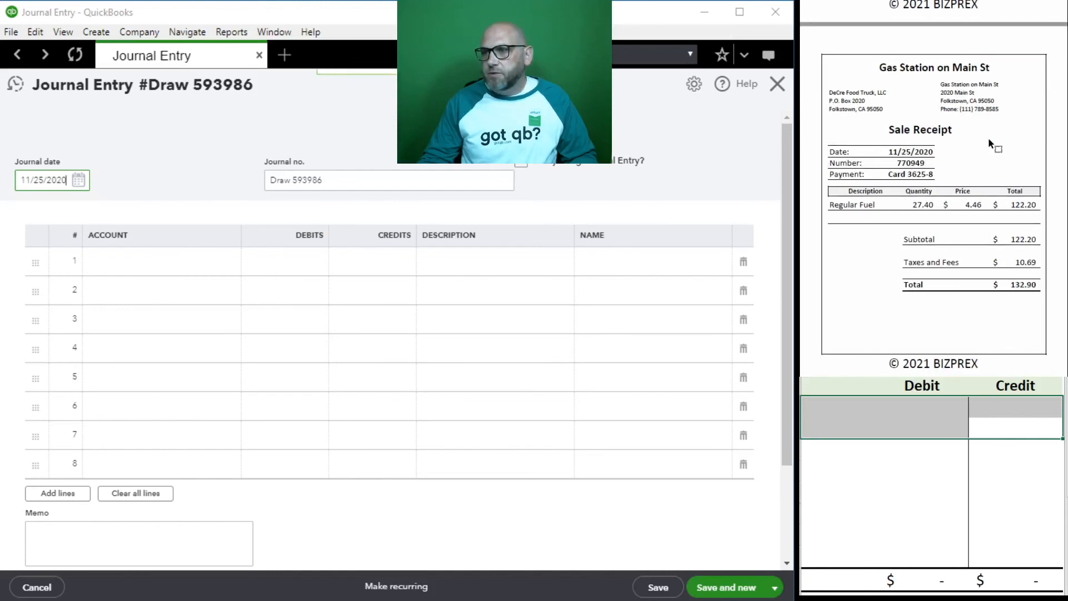
{"action": "left_click", "coordinate": [777, 84]}
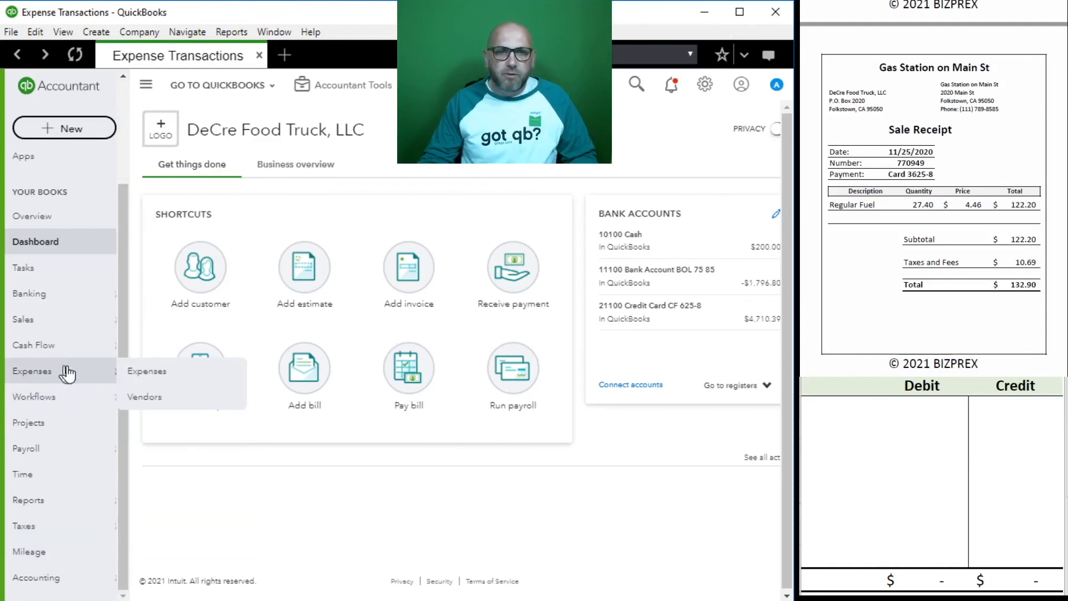
{"action": "left_click", "coordinate": [148, 372]}
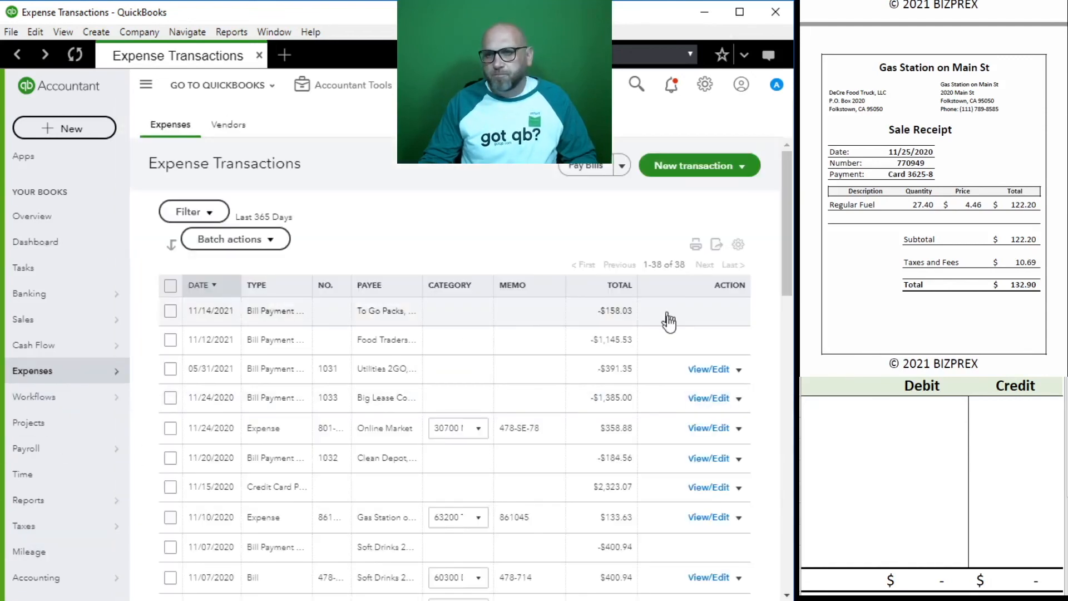
{"action": "left_click", "coordinate": [747, 167]}
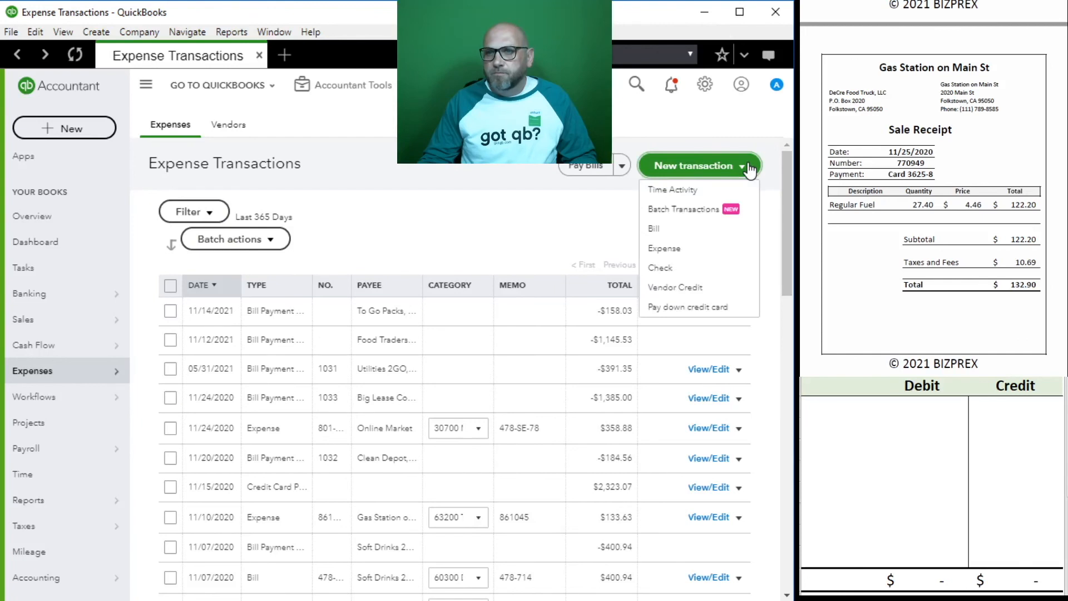
{"action": "left_click", "coordinate": [716, 254]}
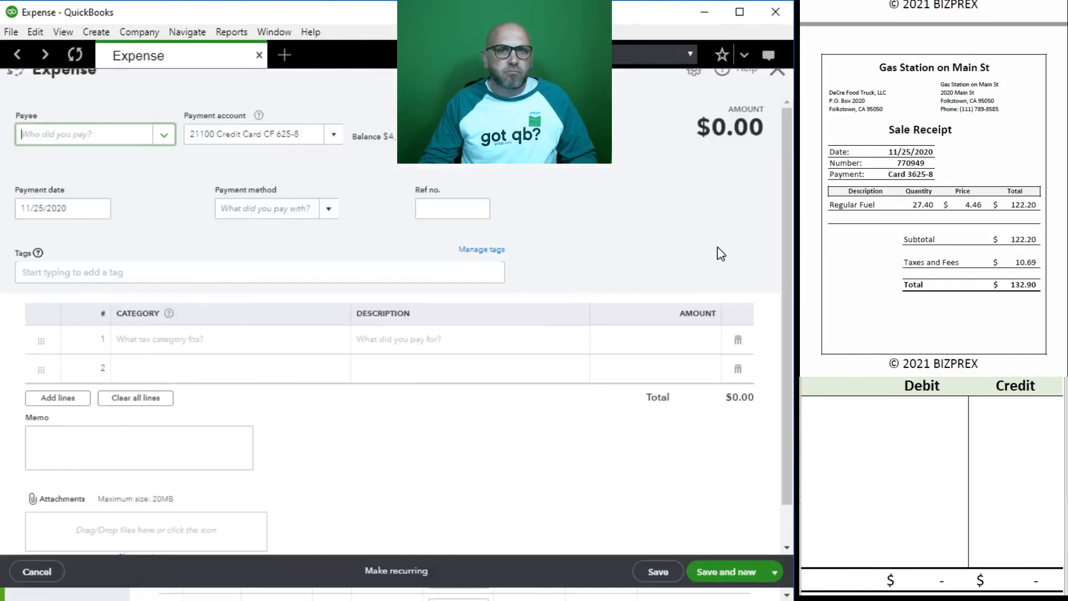
Set the expense's payee to Gas Station on Main St, payment method to Credit Card, and reference number to 770949
{"action": "type", "text": "Gas"}
{"action": "left_click", "coordinate": [109, 204]}
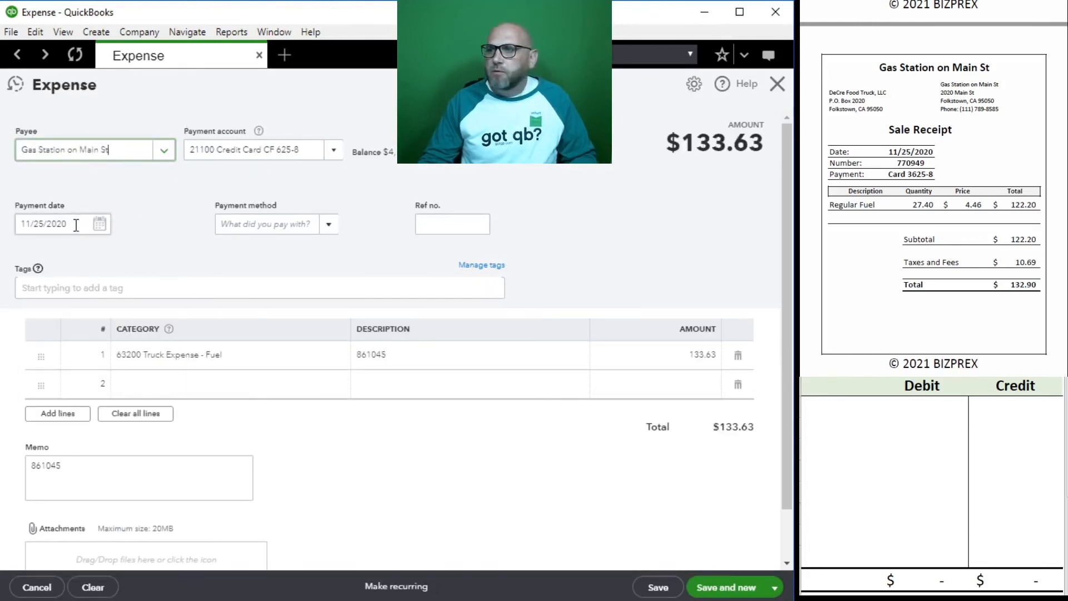
{"action": "left_click", "coordinate": [257, 225]}
{"action": "type", "text": "Card"}
{"action": "left_click", "coordinate": [263, 265]}
{"action": "left_click", "coordinate": [434, 222]}
{"action": "type", "text": "770949"}
{"action": "key", "text": "Tab"}
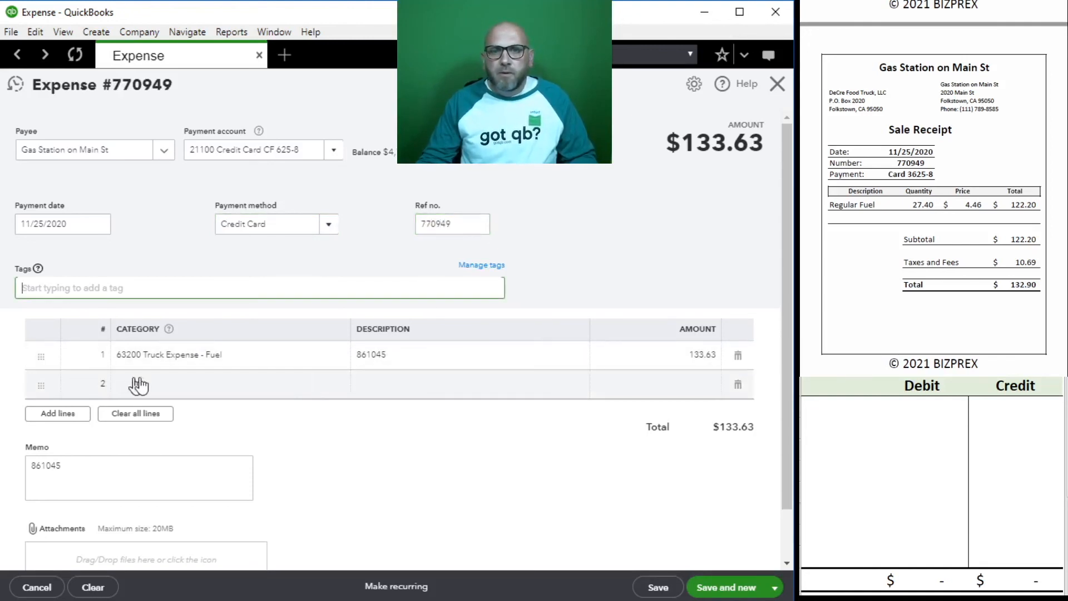
Copy reference number 770949 into the first line's description and the memo, replacing the prefilled text
{"action": "left_click_drag", "start_coordinate": [463, 231], "coordinate": [370, 221]}
{"action": "key", "text": "ctrl+c"}
{"action": "left_click", "coordinate": [419, 362]}
{"action": "key", "text": "ctrl+v"}
{"action": "left_click", "coordinate": [124, 473]}
{"action": "left_click_drag", "start_coordinate": [124, 473], "coordinate": [25, 479]}
{"action": "key", "text": "ctrl+v"}
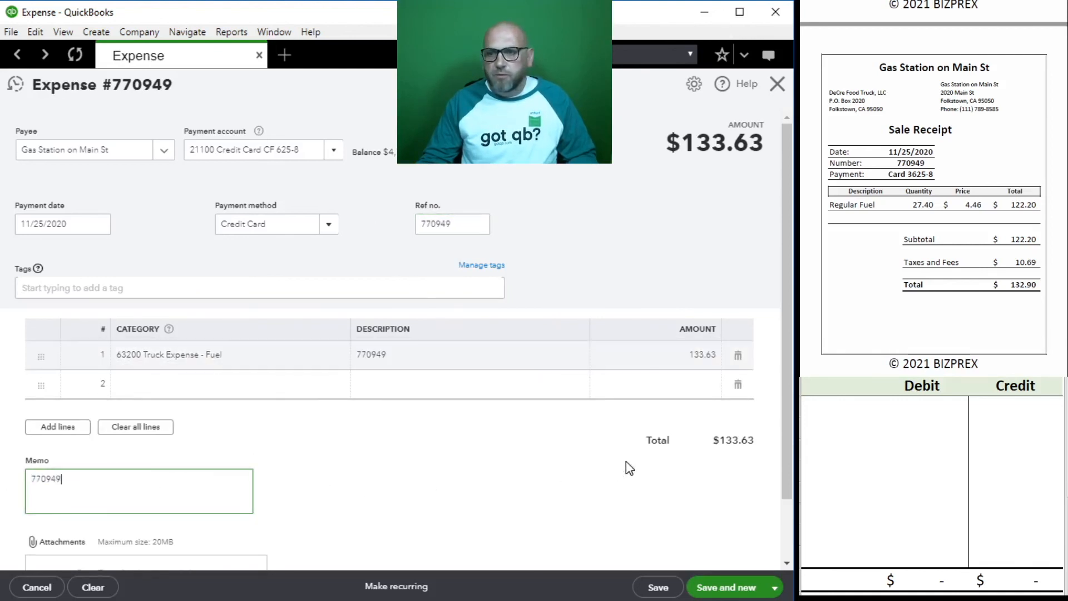
Set the amount of the 63200 Truck Expense - Fuel line to 132.90
{"action": "left_click", "coordinate": [710, 351]}
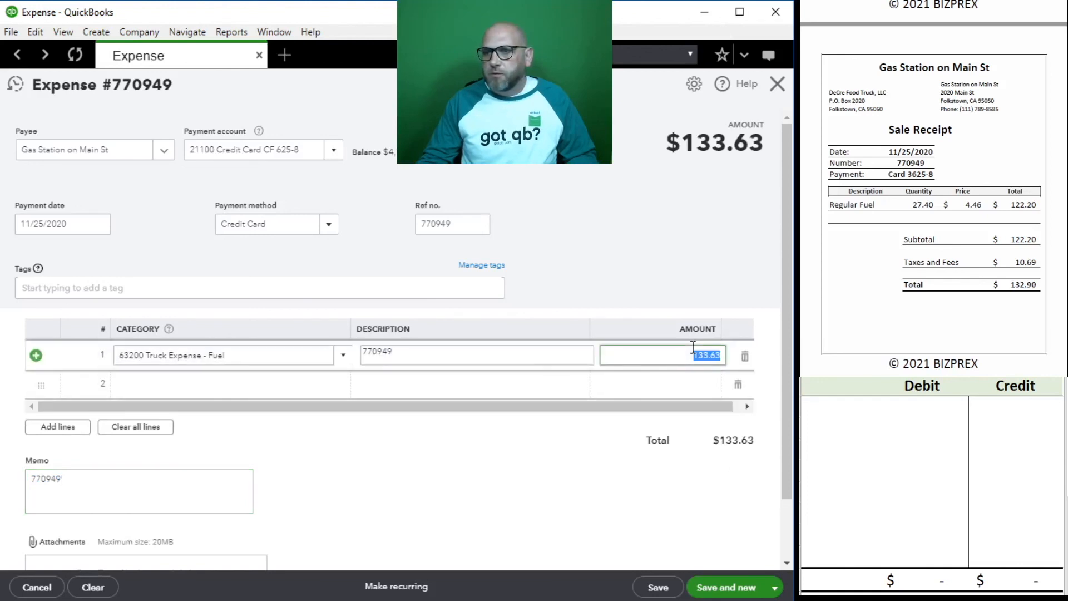
{"action": "type", "text": "132.90"}
{"action": "key", "text": "Tab"}
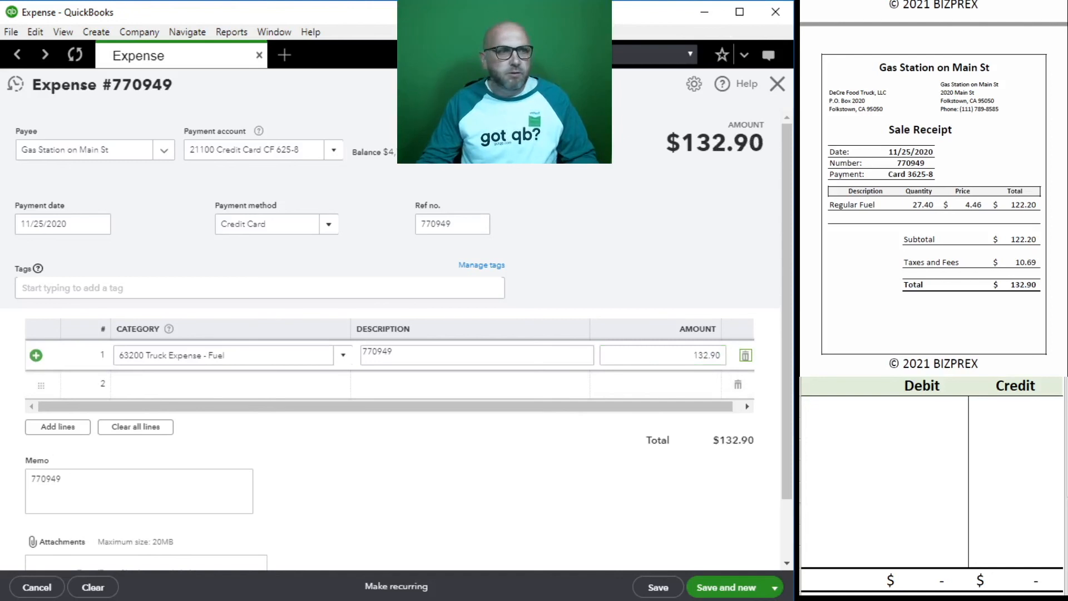
Enter a 132.90 debit to account 63200 on the first row of the debit and credit table
{"action": "key", "text": "alt+Tab"}
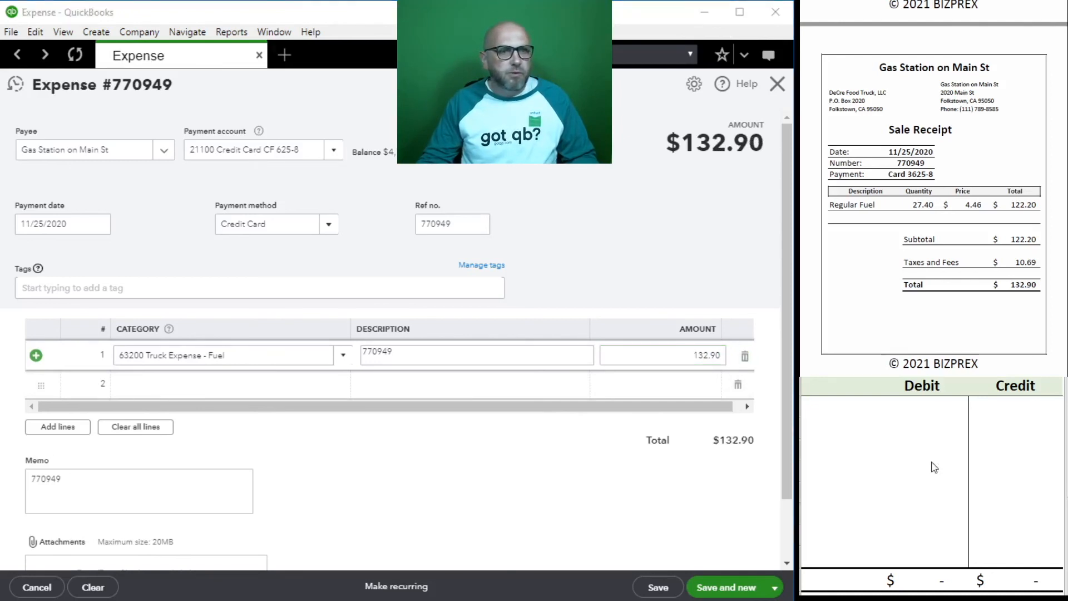
{"action": "left_click", "coordinate": [888, 460]}
{"action": "left_click", "coordinate": [823, 409]}
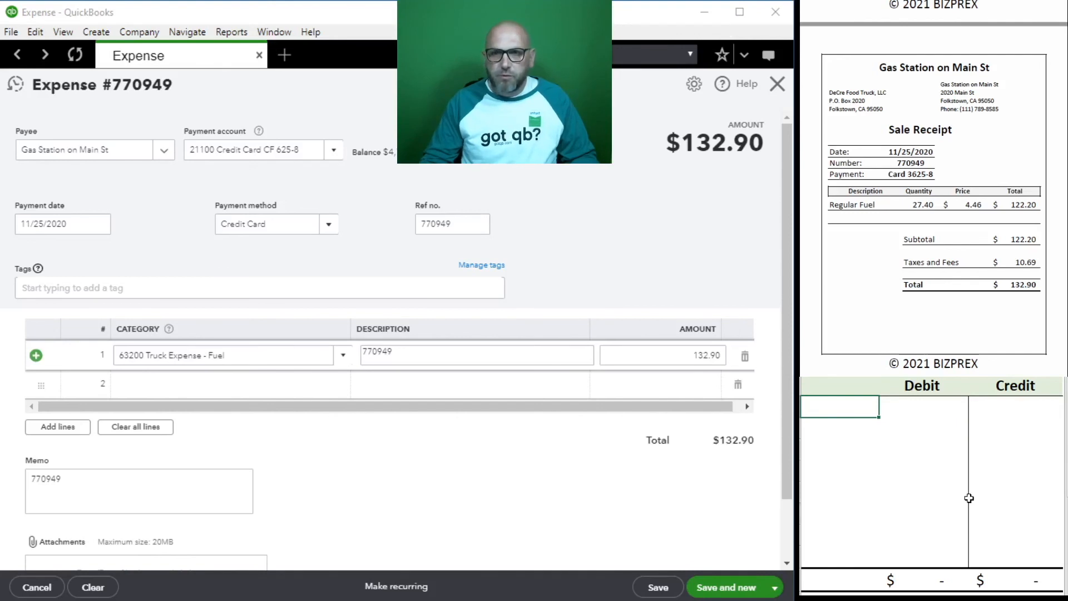
{"action": "type", "text": "63200"}
{"action": "key", "text": "Tab"}
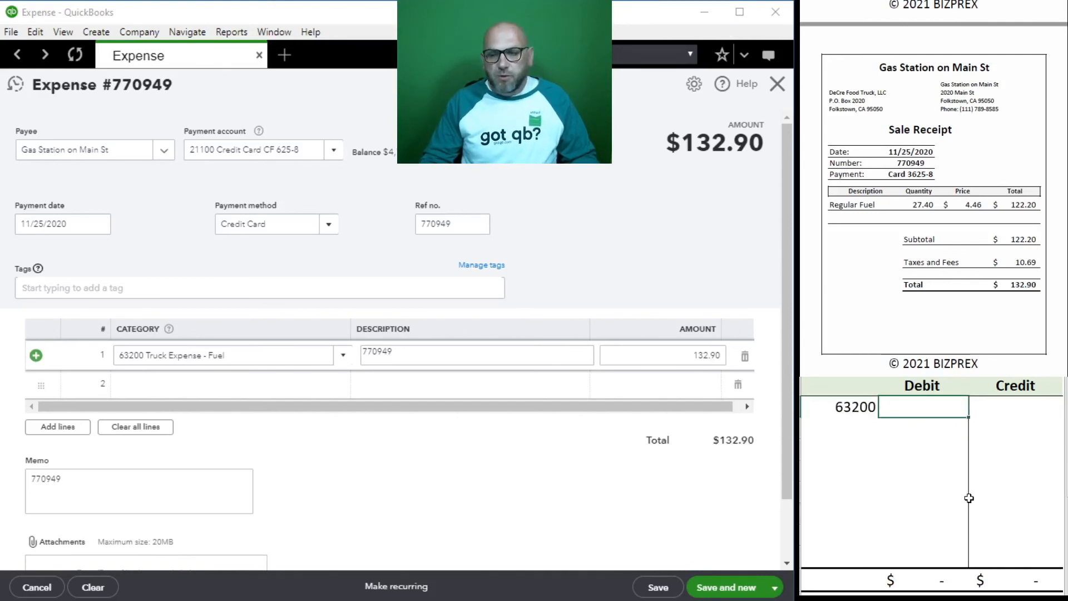
{"action": "type", "text": "132.90"}
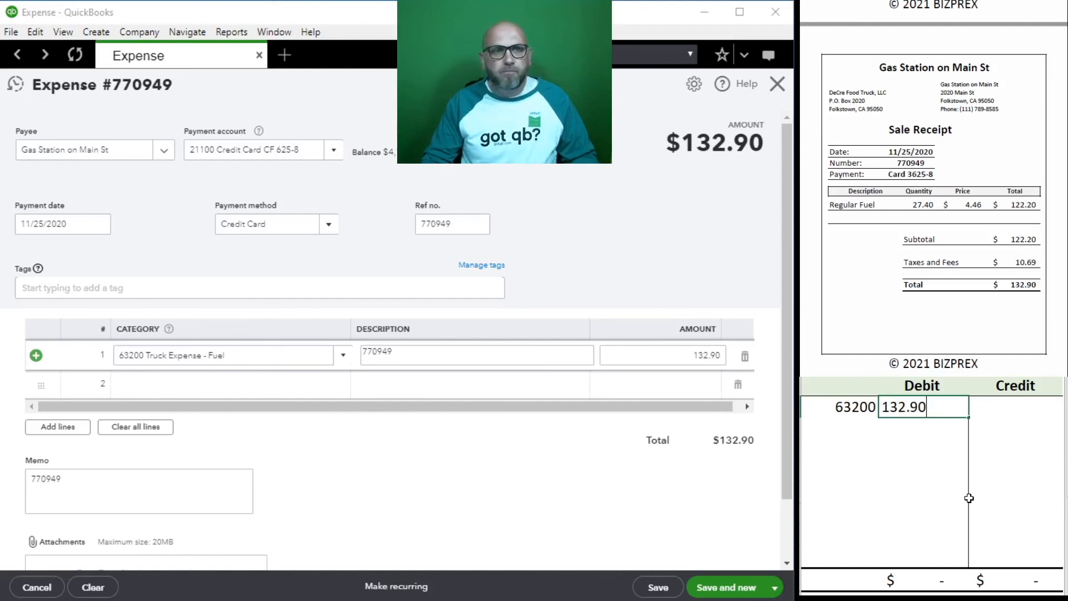
{"action": "key", "text": "Return"}
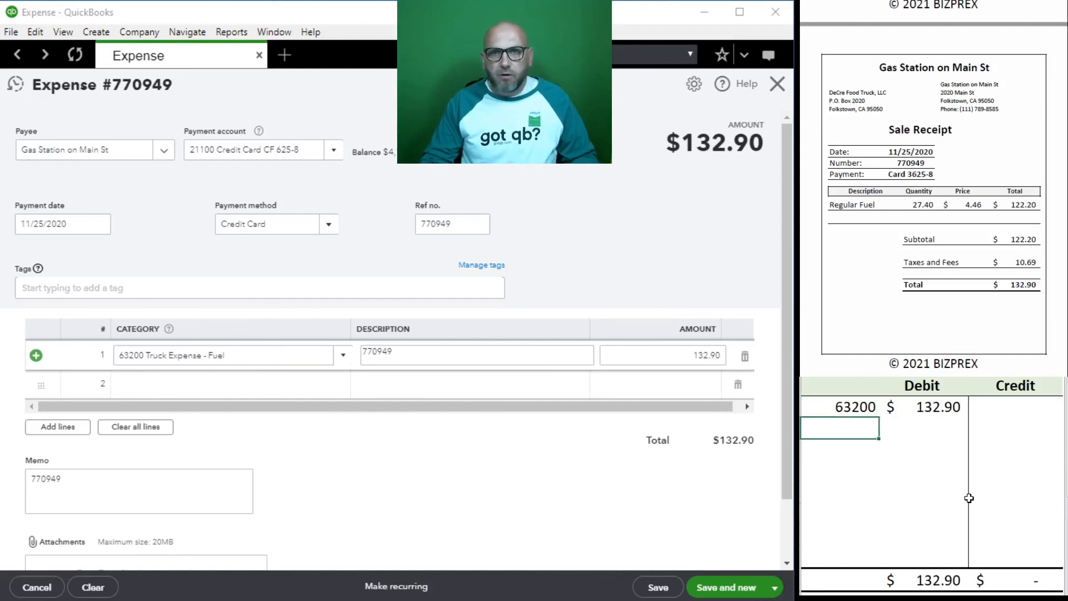
Enter a 132.90 credit to account 21100 on the second row of the debit and credit table
{"action": "type", "text": "21100"}
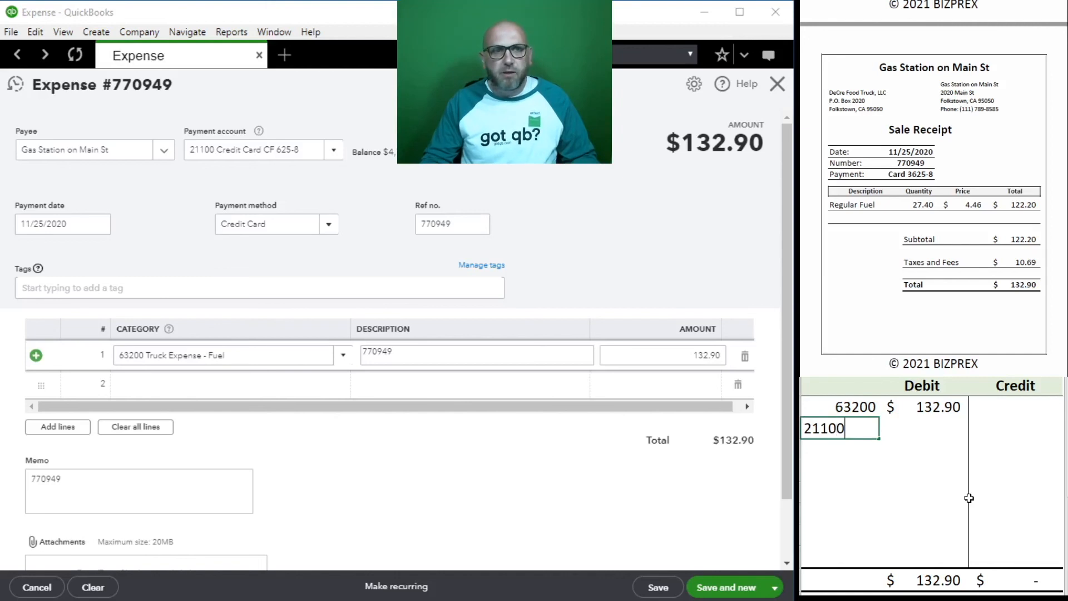
{"action": "key", "text": "Tab"}
{"action": "key", "text": "Tab"}
{"action": "type", "text": "132."}
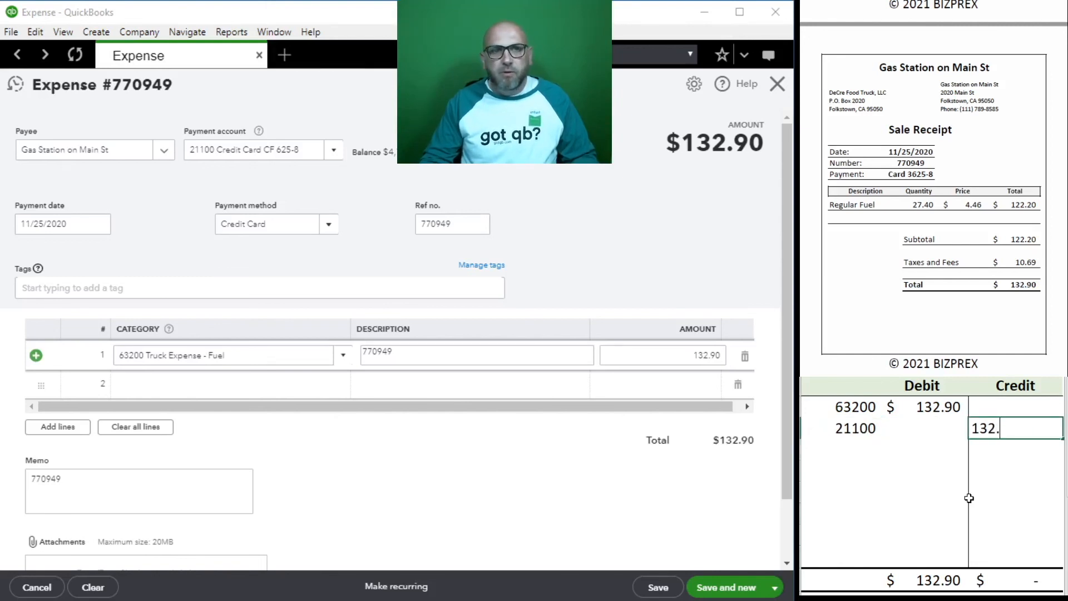
{"action": "type", "text": "90"}
{"action": "key", "text": "Return"}
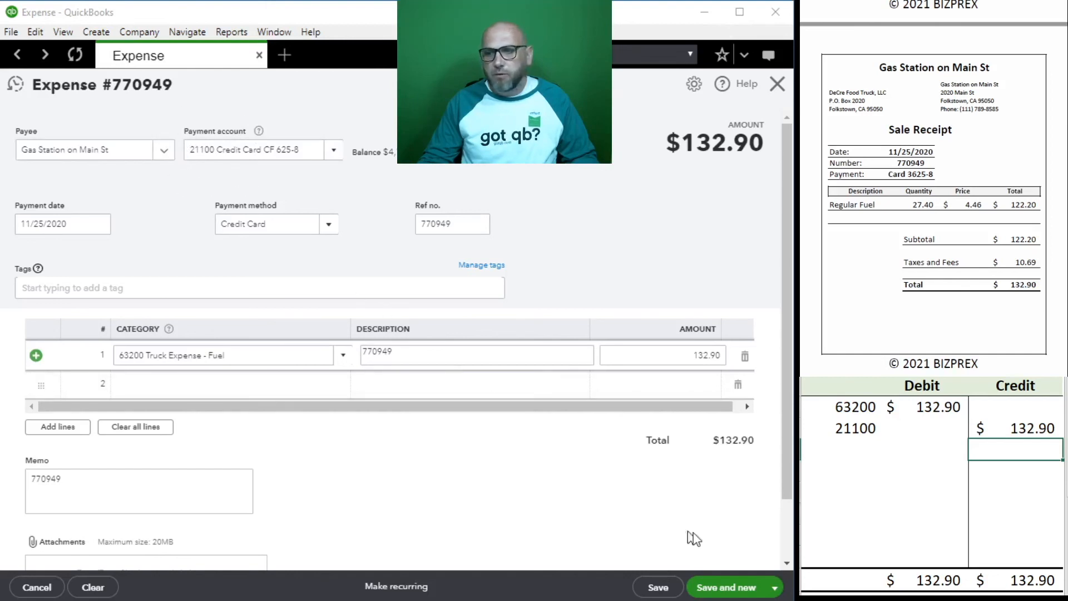
Save the fuel expense with a new one started, and clear its entries from the debit and credit table
{"action": "left_click", "coordinate": [712, 585]}
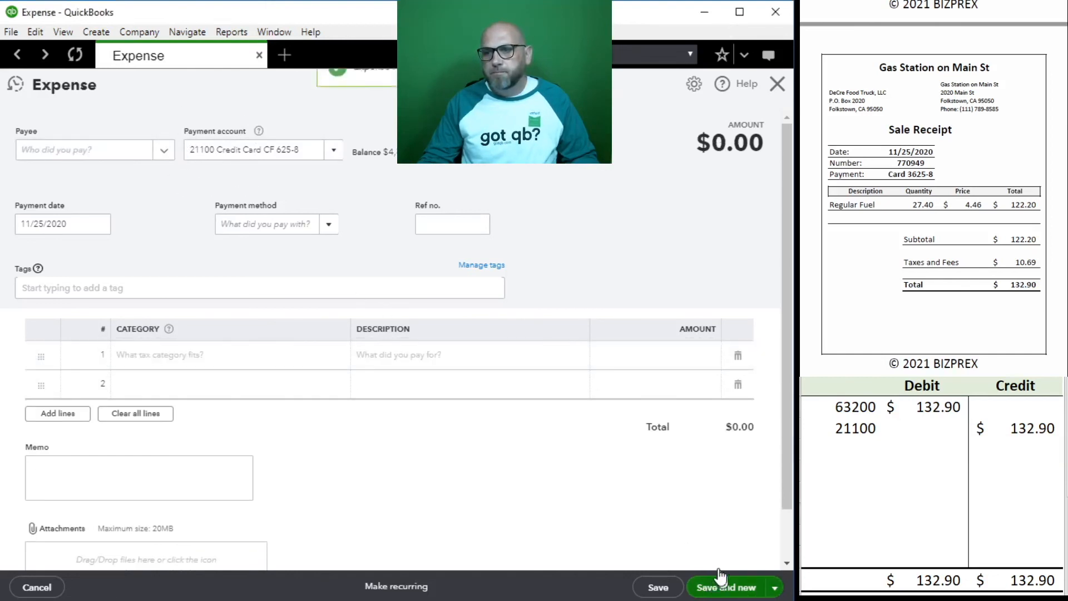
{"action": "left_click_drag", "start_coordinate": [1019, 429], "coordinate": [851, 414]}
{"action": "key", "text": "Delete"}
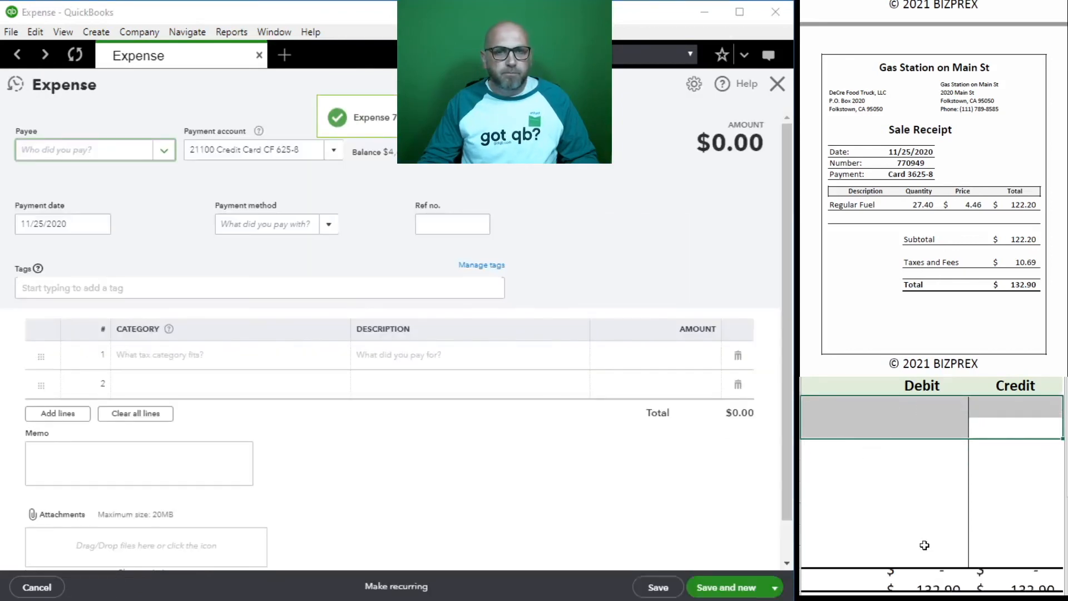
Bring up the Bank of Lakes deposit receipt, close the blank expense, and start a new journal entry
{"action": "scroll", "coordinate": [909, 179], "scroll_direction": "down", "scroll_amount": 5}
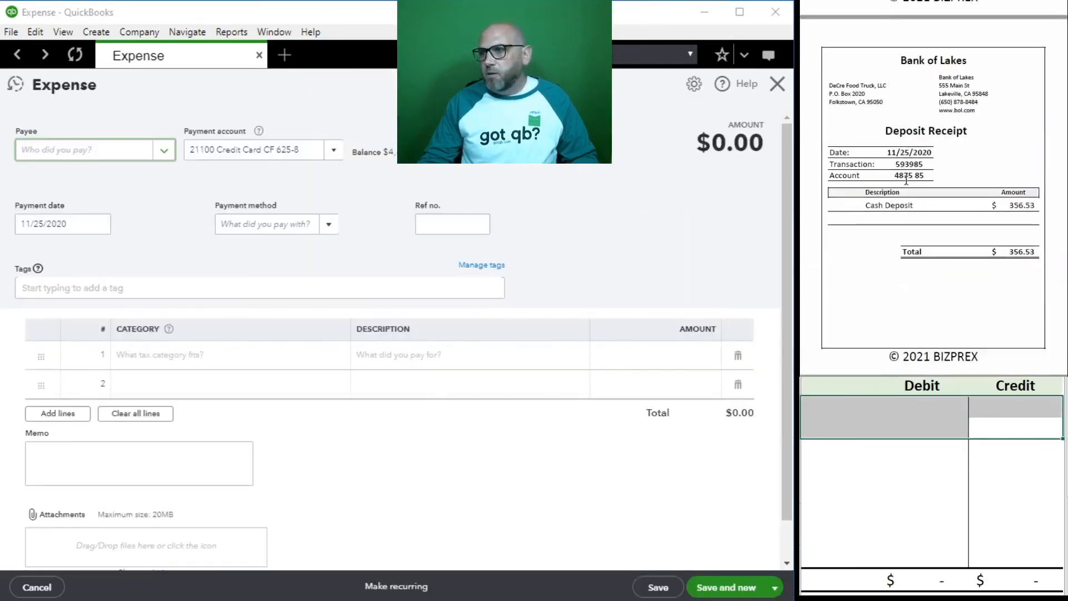
{"action": "scroll", "coordinate": [905, 182], "scroll_direction": "up", "scroll_amount": 1}
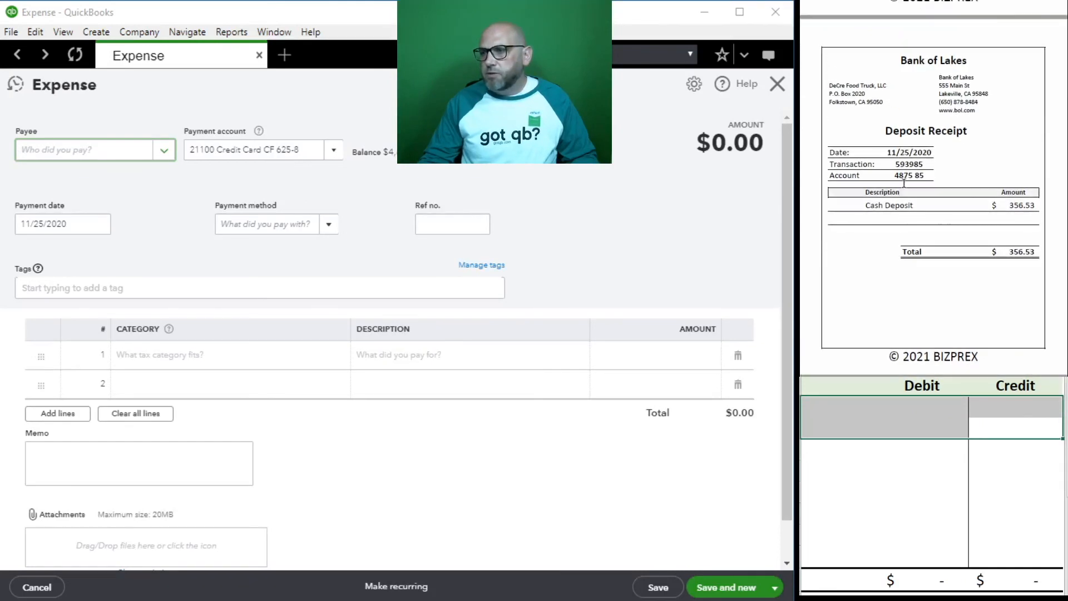
{"action": "left_click", "coordinate": [778, 85]}
{"action": "left_click", "coordinate": [779, 86]}
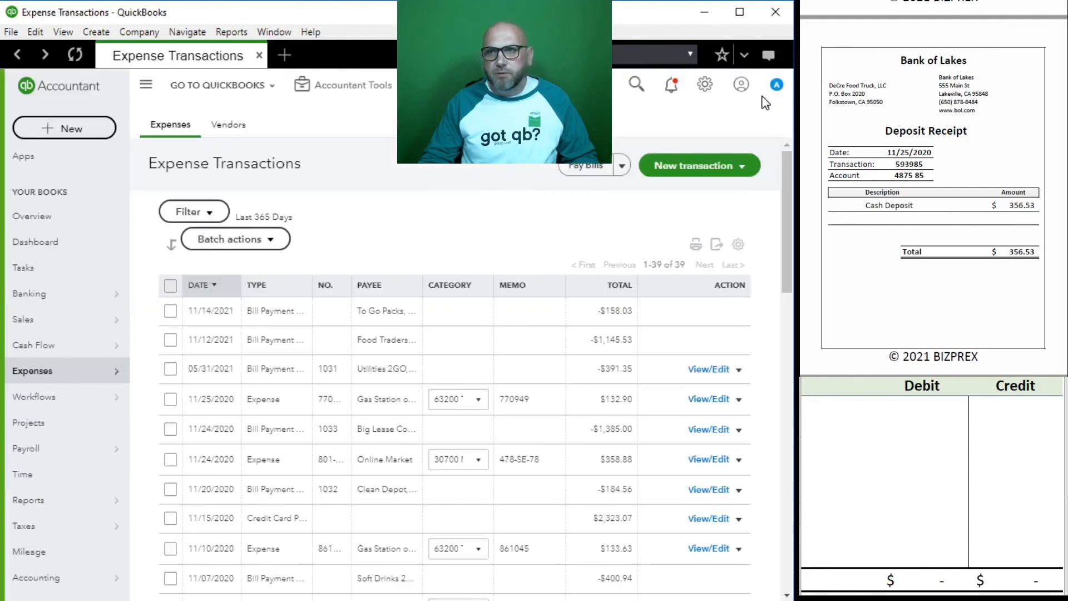
{"action": "left_click", "coordinate": [45, 244]}
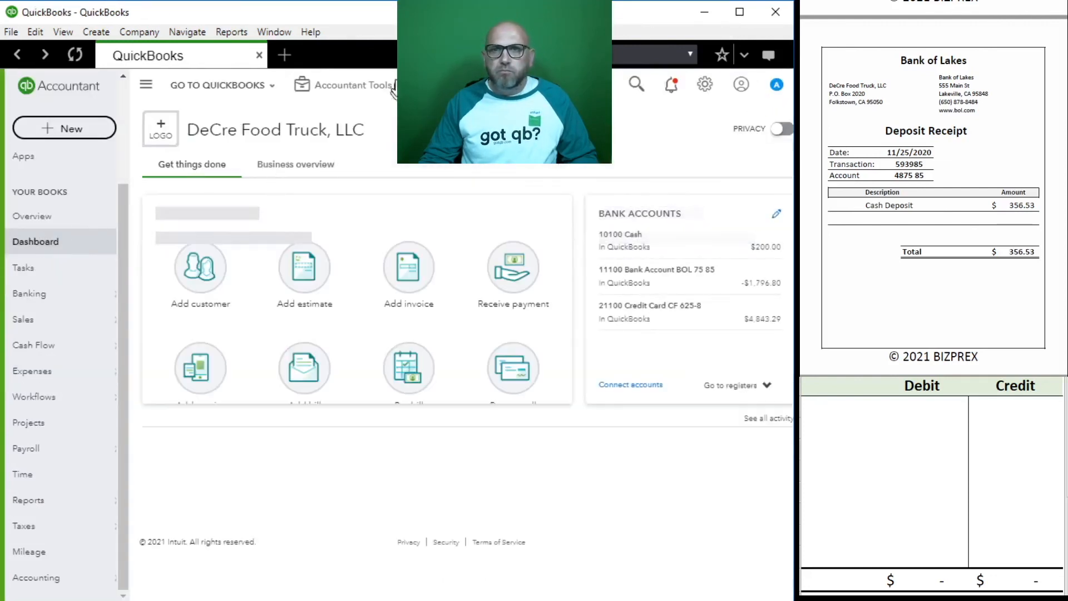
{"action": "left_click", "coordinate": [371, 94]}
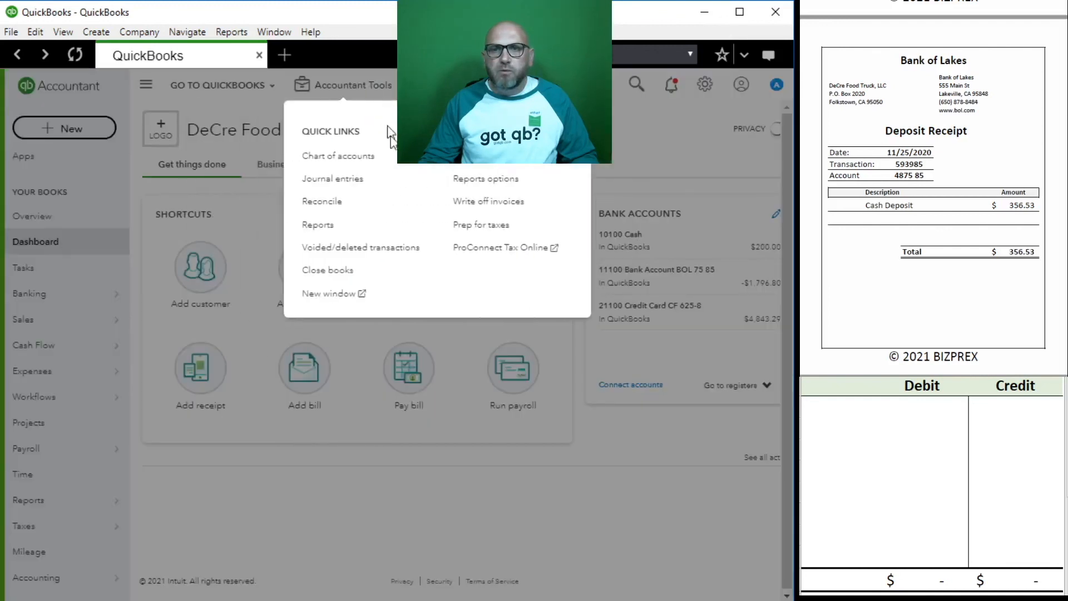
{"action": "left_click", "coordinate": [352, 186]}
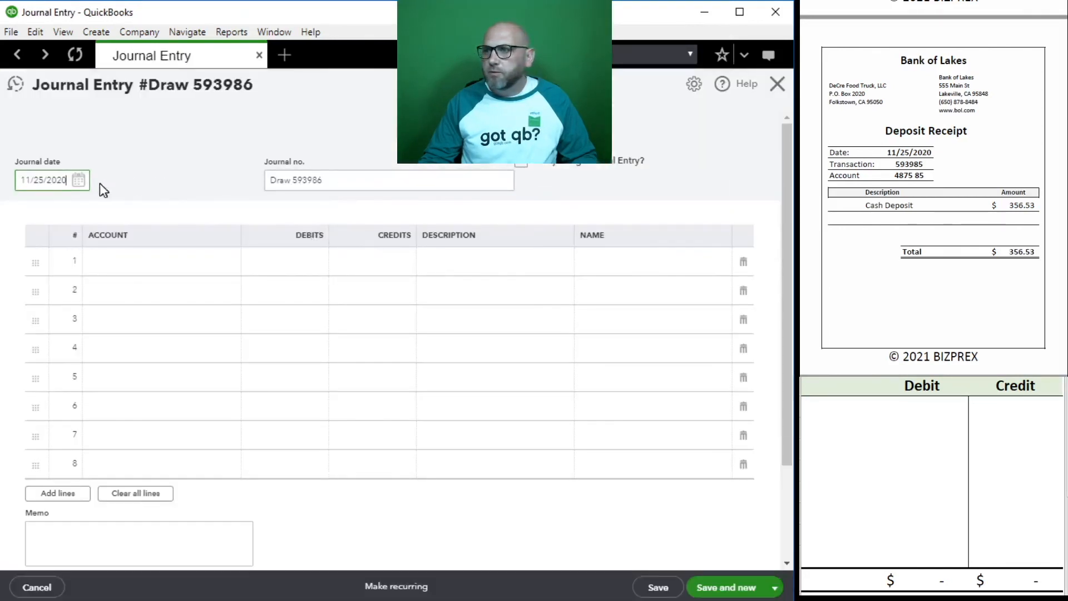
Set the journal number to Cash 593985
{"action": "left_click", "coordinate": [374, 177]}
{"action": "type", "text": "Cash"}
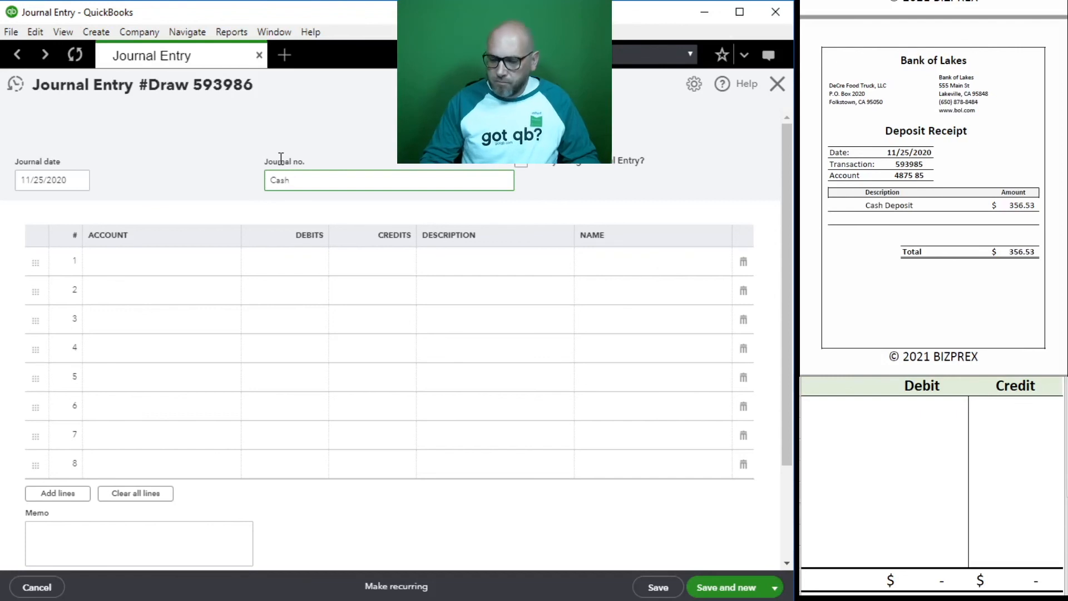
{"action": "type", "text": "59398"}
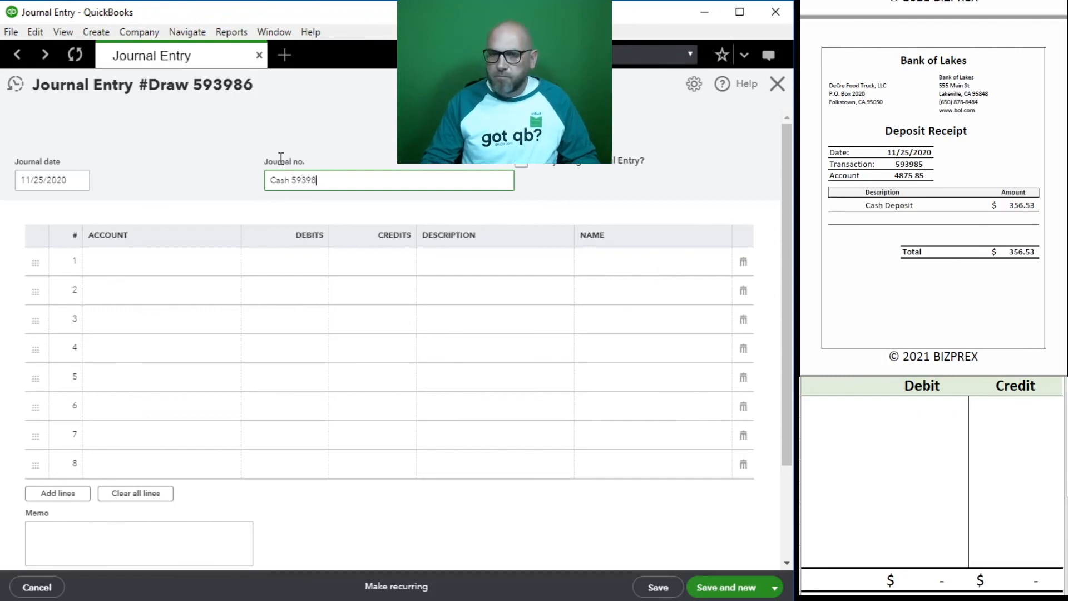
{"action": "type", "text": "5"}
Debit 356.53 to 11100 Bank Account BOL 75 85 on the first journal line, with the description Cash Sales
{"action": "left_click", "coordinate": [229, 263]}
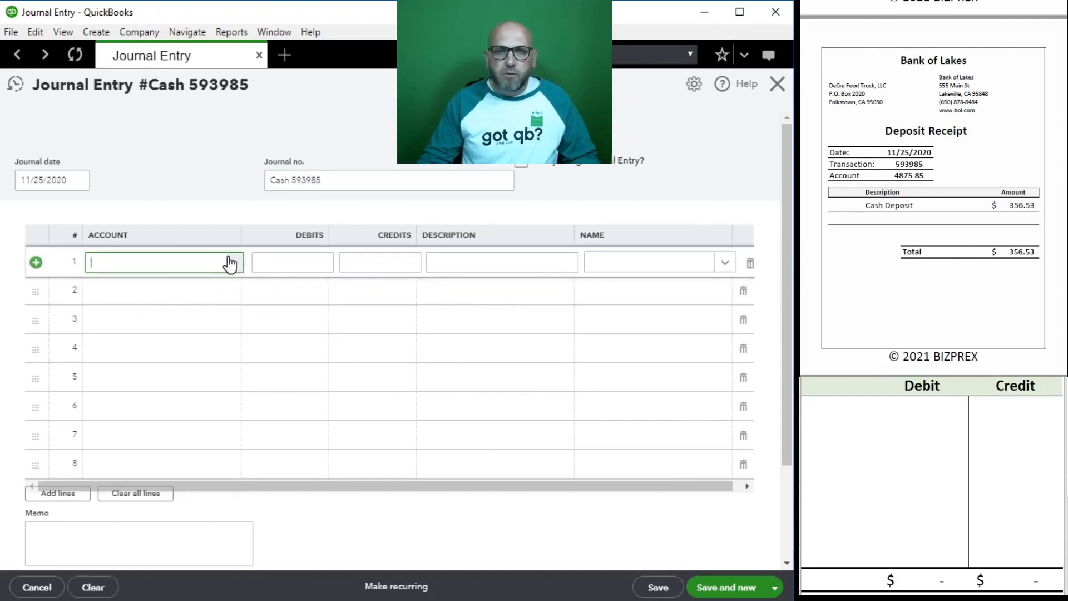
{"action": "left_click", "coordinate": [234, 263]}
{"action": "left_click", "coordinate": [190, 334]}
{"action": "left_click", "coordinate": [294, 263]}
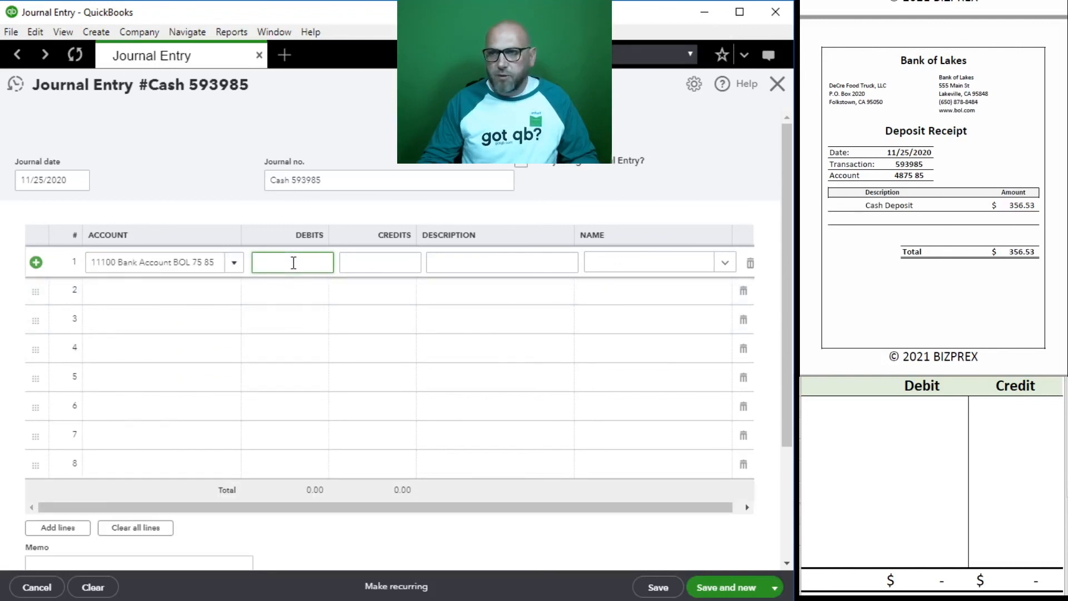
{"action": "type", "text": "356.53"}
{"action": "key", "text": "Tab"}
{"action": "key", "text": "Tab"}
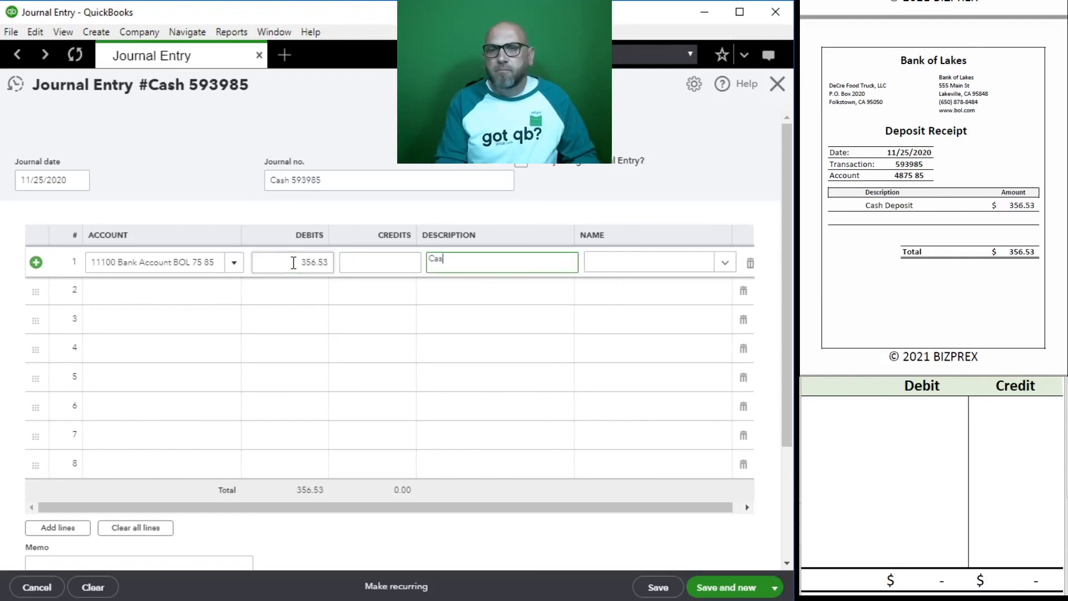
{"action": "type", "text": "Cash Sales"}
{"action": "key", "text": "Tab"}
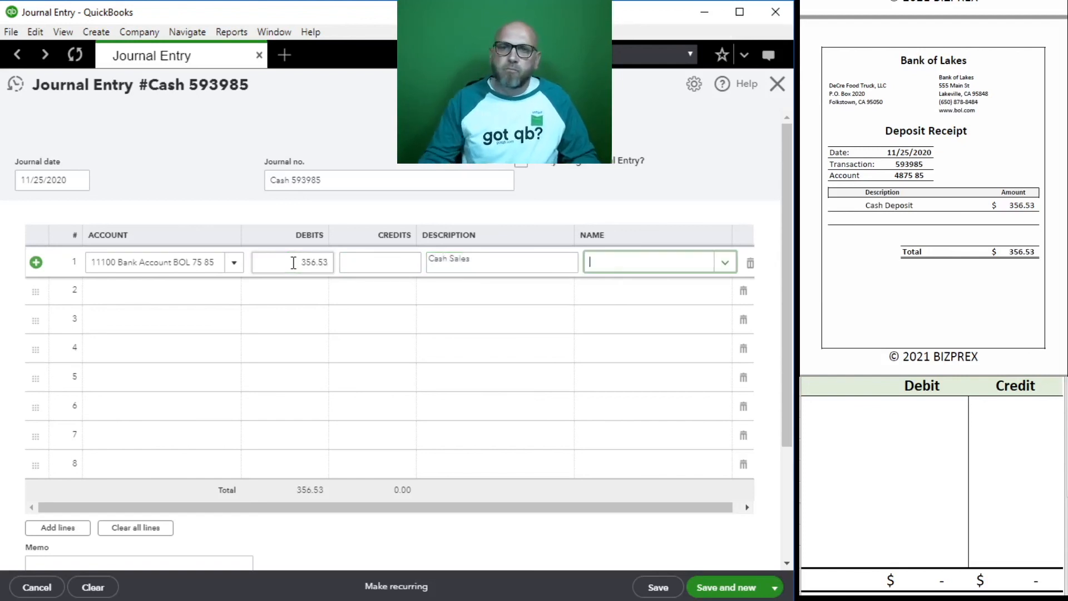
Assign the second journal line's 356.53 credit to account 41100 Sales
{"action": "key", "text": "Tab"}
{"action": "left_click", "coordinate": [170, 290]}
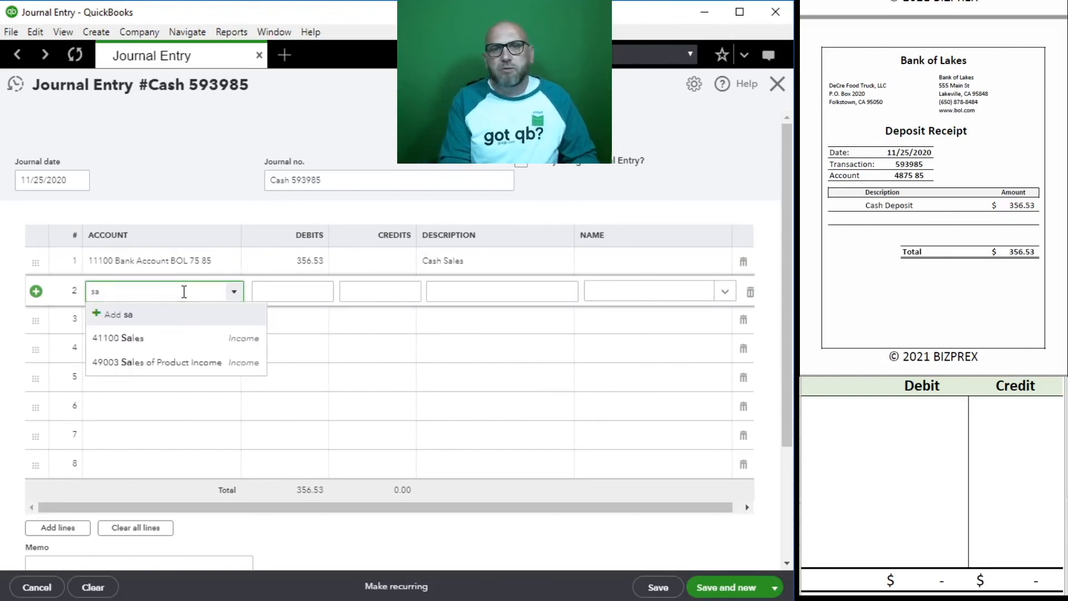
{"action": "left_click", "coordinate": [160, 344]}
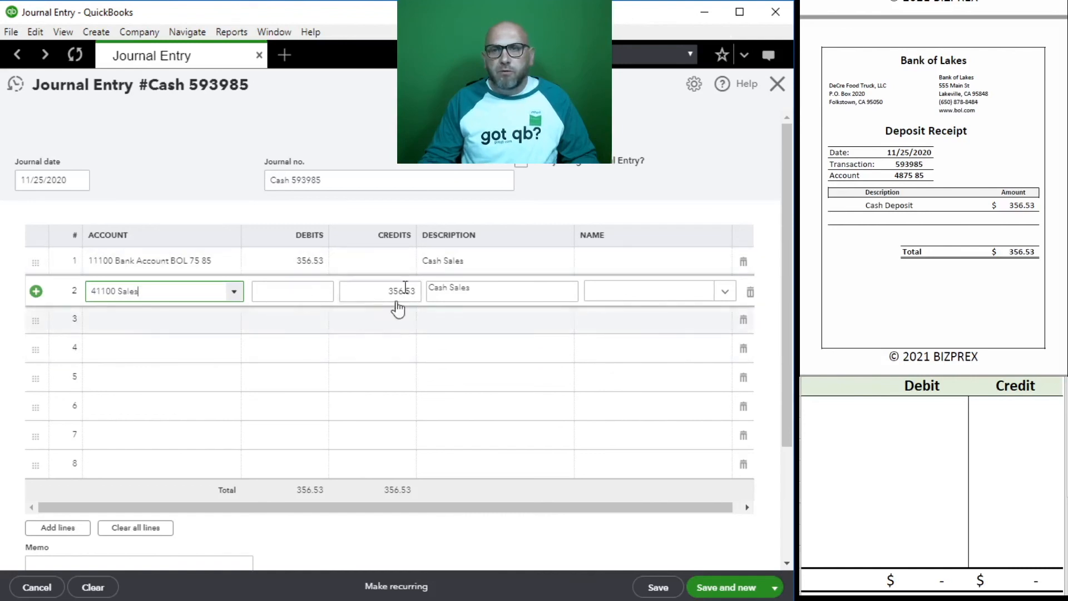
Illustrate the cash sale in the debit/credit worksheet with a 356.53 debit to 11100 and a 356.53 credit to 41100
{"action": "left_click", "coordinate": [847, 410]}
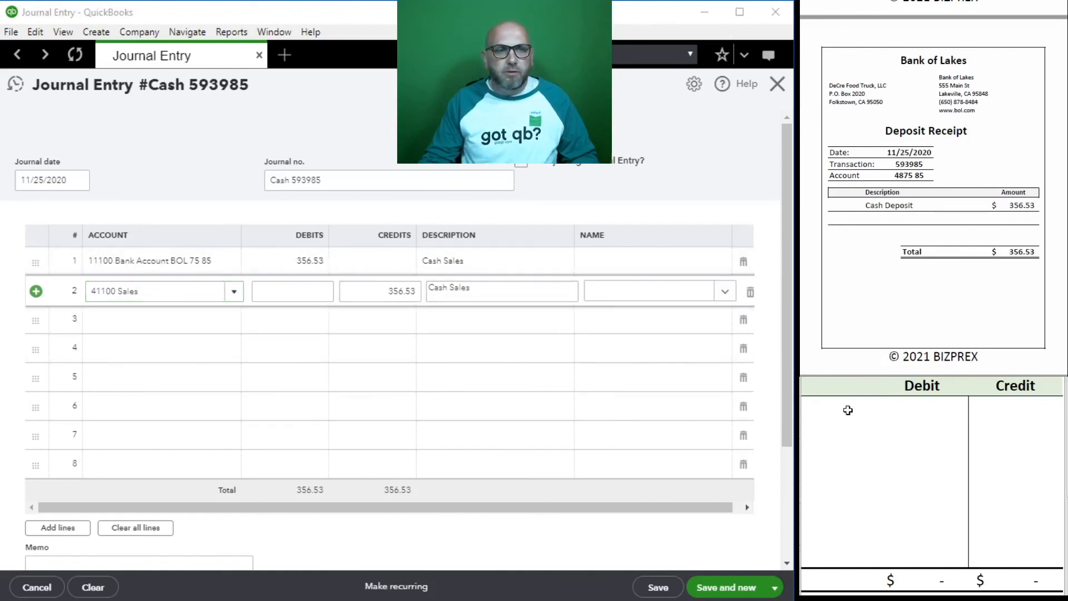
{"action": "type", "text": "11100"}
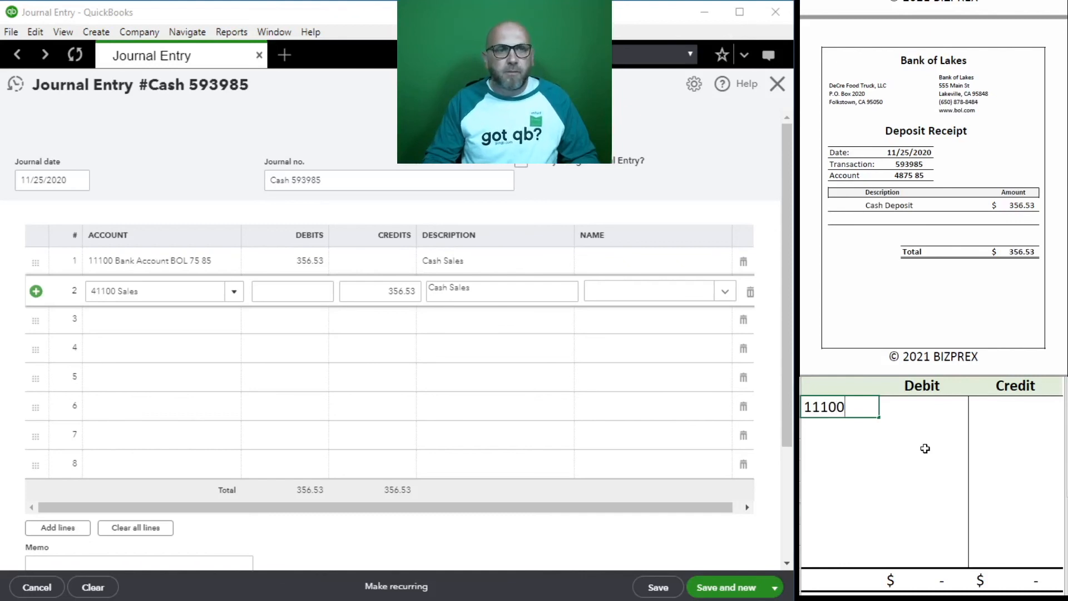
{"action": "key", "text": "Tab"}
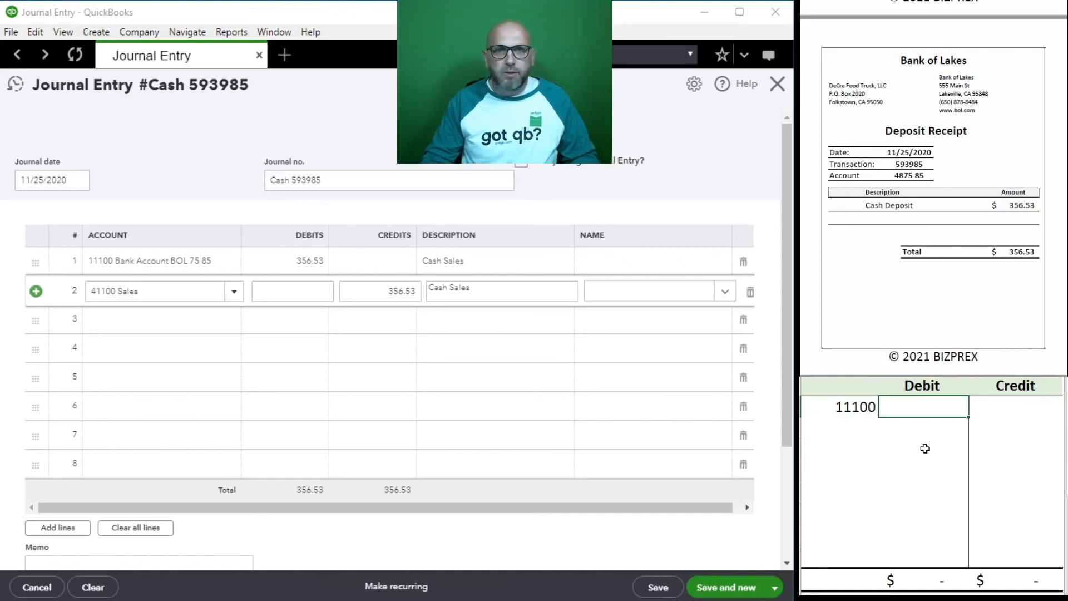
{"action": "type", "text": "356.53"}
{"action": "key", "text": "Return"}
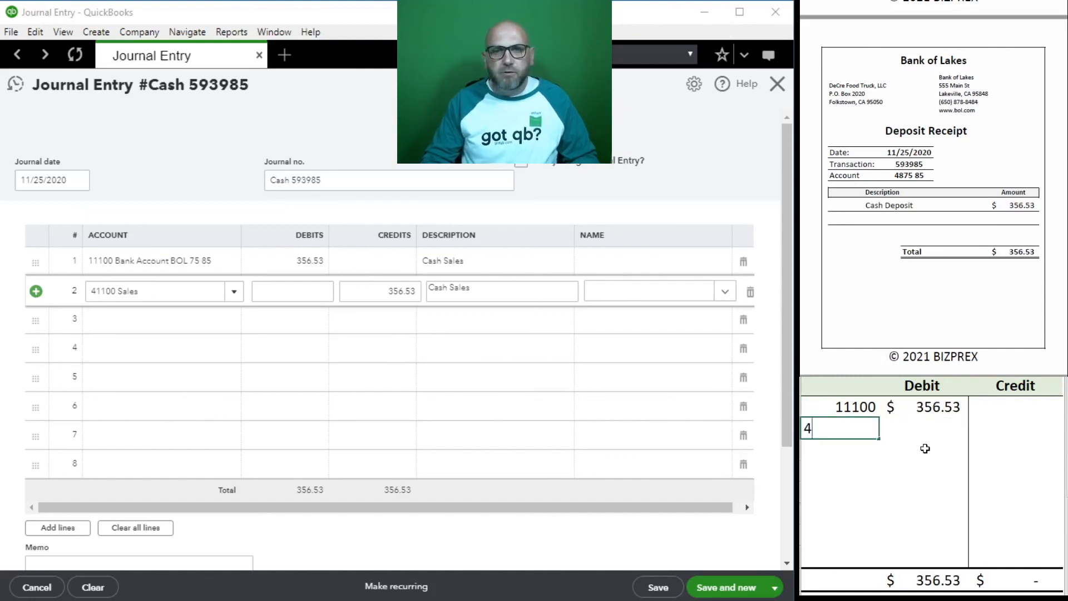
{"action": "type", "text": "41100"}
{"action": "key", "text": "Tab"}
{"action": "key", "text": "Tab"}
{"action": "key", "text": "Tab"}
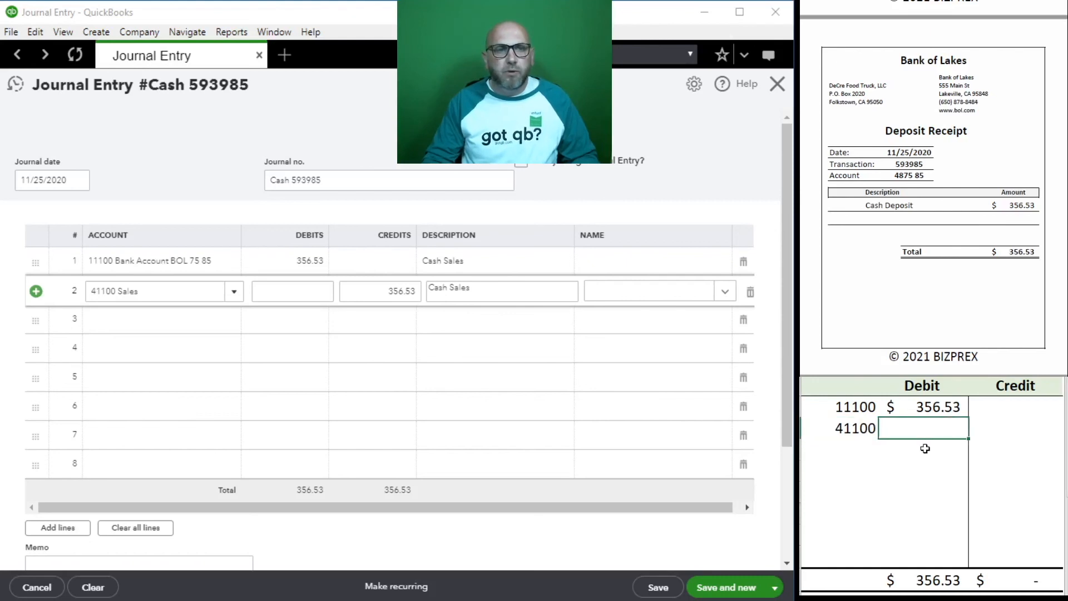
{"action": "type", "text": "356.53"}
{"action": "left_click", "coordinate": [926, 449]}
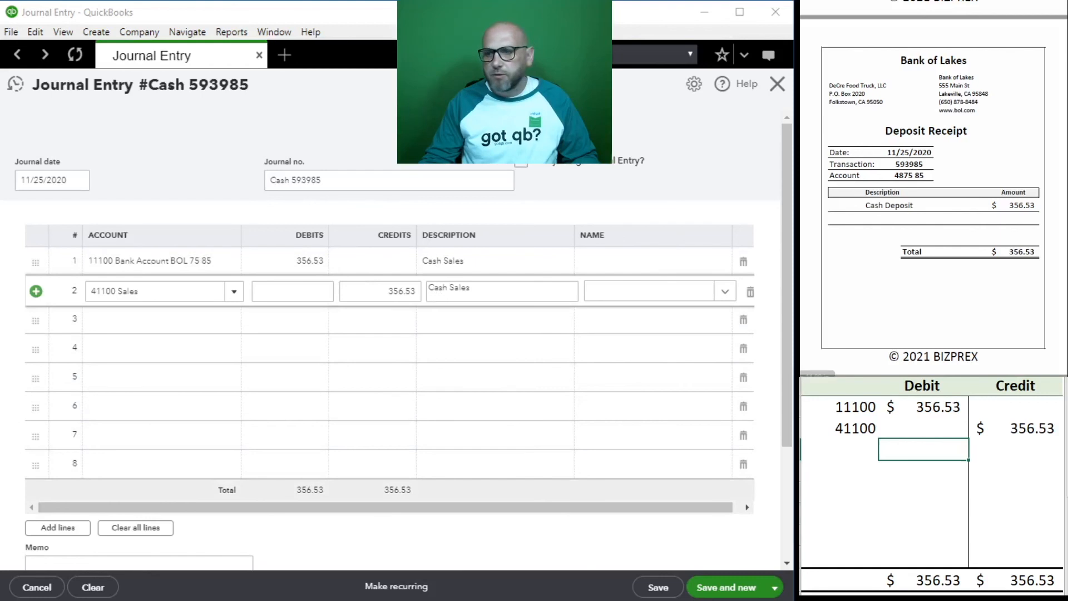
Save the cash sales journal entry and close the blank journal entry form
{"action": "left_click", "coordinate": [721, 591]}
{"action": "left_click", "coordinate": [726, 590]}
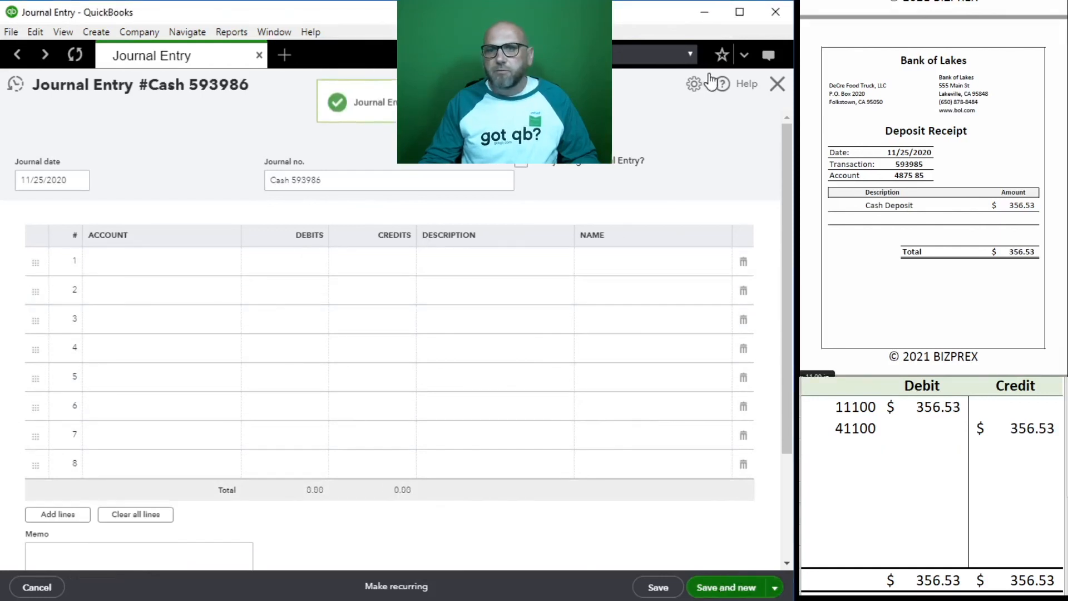
{"action": "left_click", "coordinate": [783, 92]}
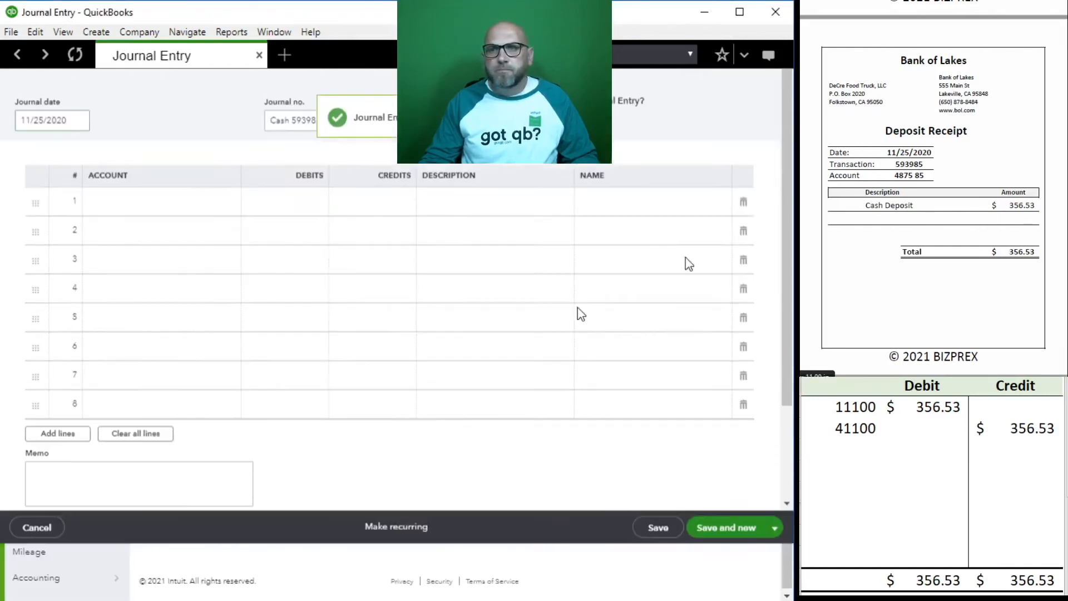
Clear the 11100 and 41100 rows from the debit/credit worksheet and bring up the Electronic Funds Transfer Notice
{"action": "left_click", "coordinate": [1009, 430]}
{"action": "left_click_drag", "start_coordinate": [1043, 428], "coordinate": [867, 411]}
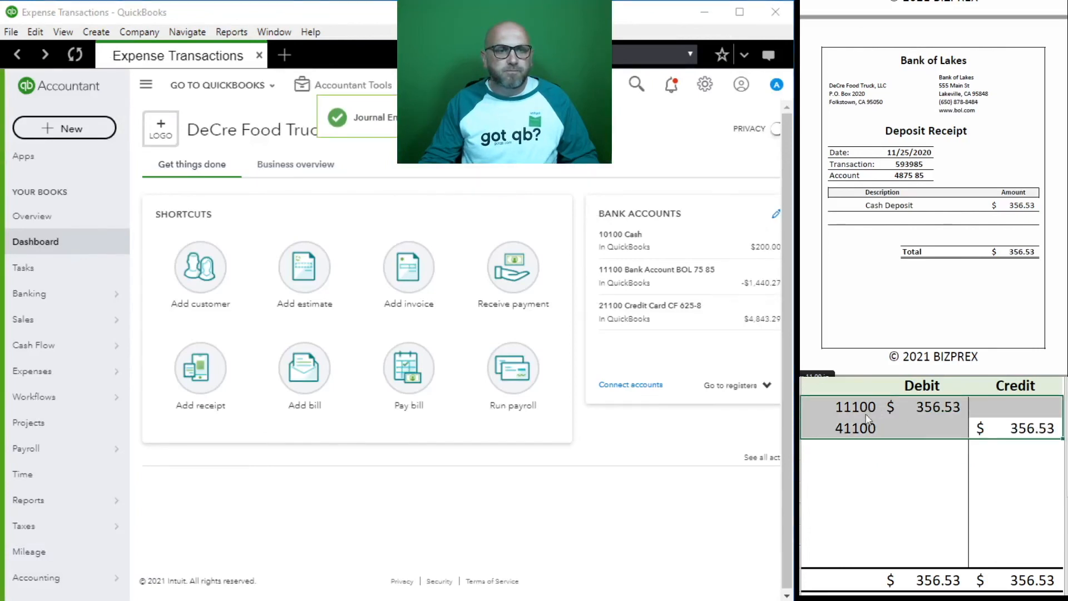
{"action": "key", "text": "Delete"}
{"action": "scroll", "coordinate": [900, 219], "scroll_direction": "down", "scroll_amount": 3}
{"action": "scroll", "coordinate": [900, 219], "scroll_direction": "down", "scroll_amount": 3}
{"action": "scroll", "coordinate": [901, 219], "scroll_direction": "up", "scroll_amount": 2}
{"action": "scroll", "coordinate": [901, 221], "scroll_direction": "down", "scroll_amount": 2}
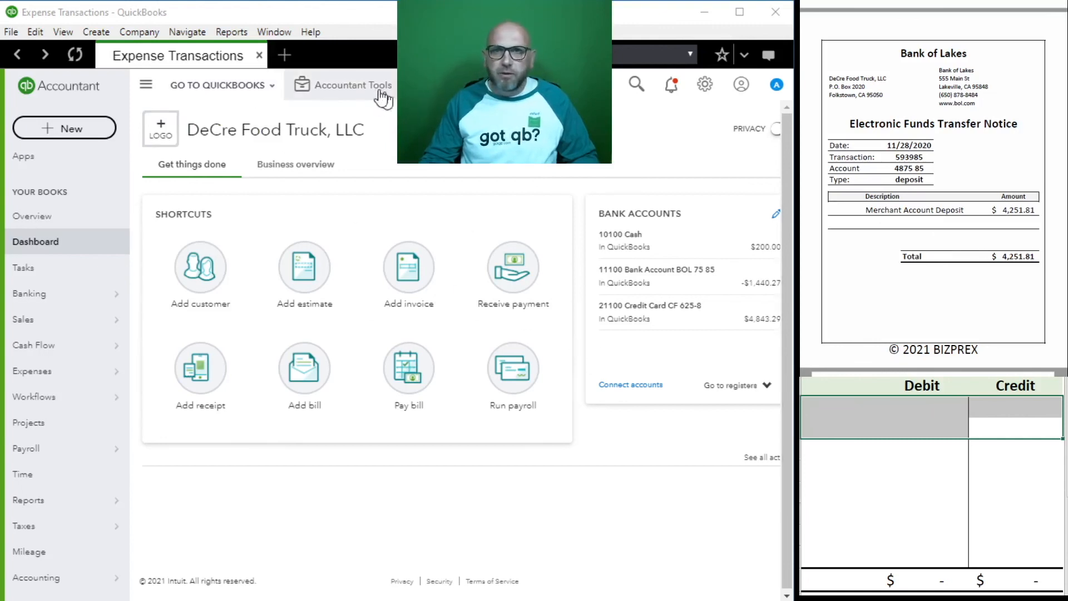
Start a new journal entry dated 11/28/2020
{"action": "left_click", "coordinate": [340, 87]}
{"action": "left_click", "coordinate": [336, 181]}
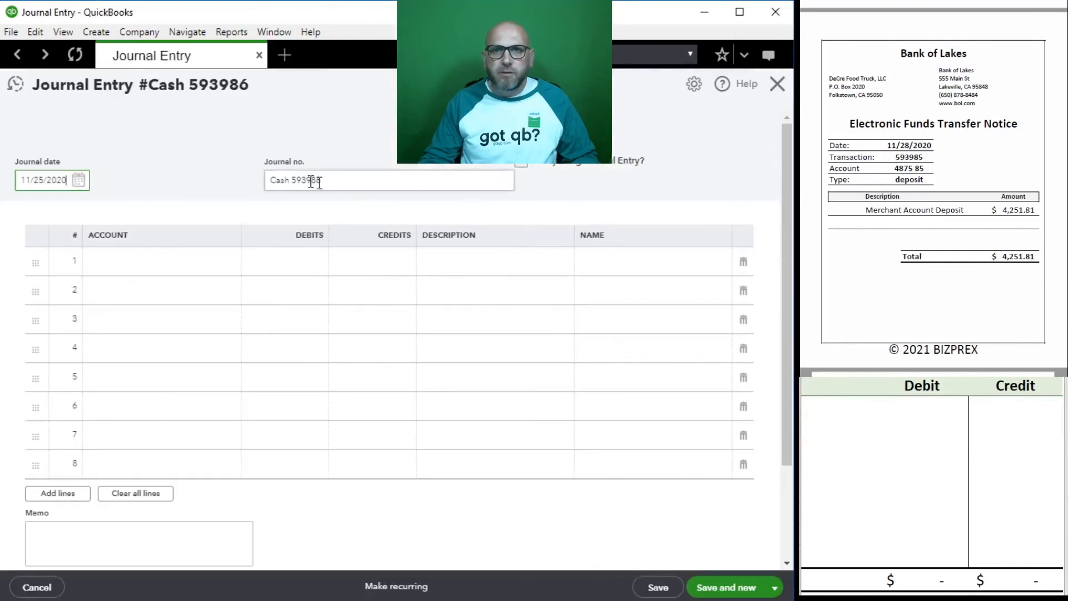
{"action": "left_click", "coordinate": [79, 179]}
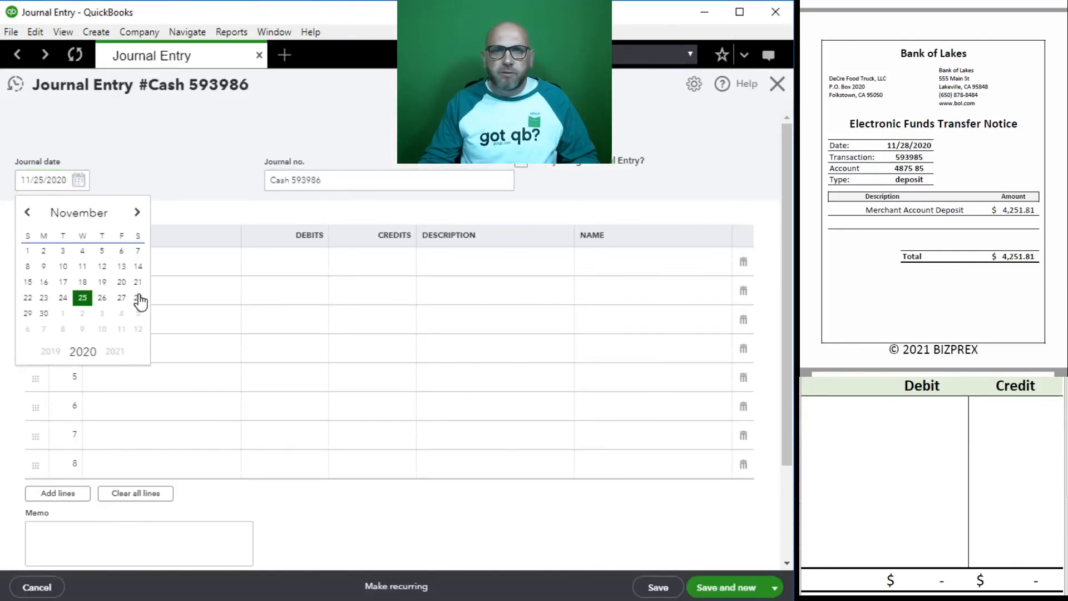
{"action": "left_click", "coordinate": [139, 299]}
Set the journal number to Merchant 593985
{"action": "left_click", "coordinate": [338, 179]}
{"action": "type", "text": "Merchan"}
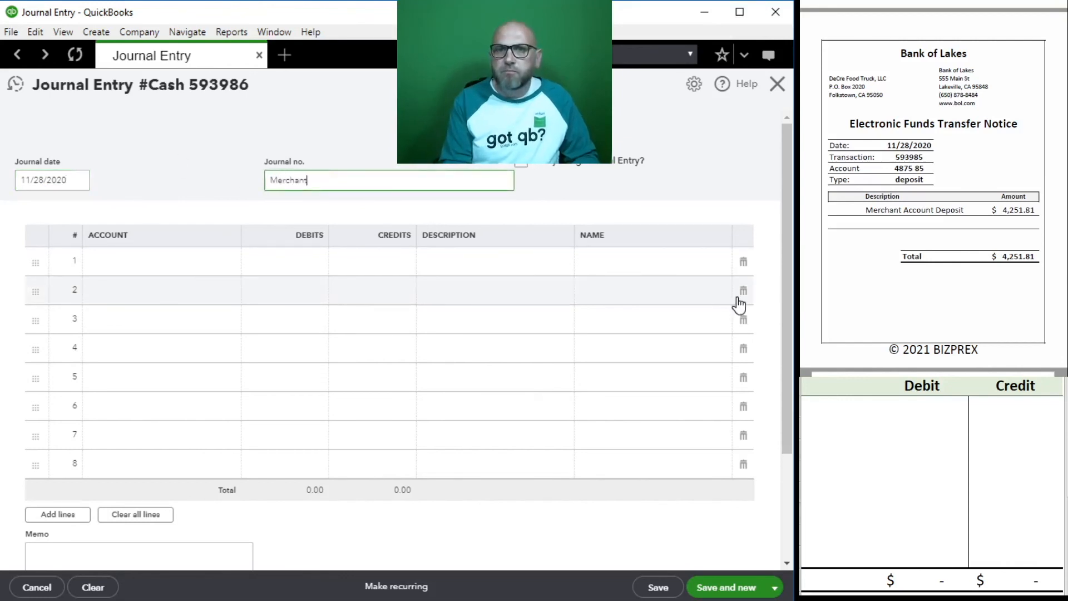
{"action": "type", "text": "t"}
{"action": "key", "text": "Tab"}
{"action": "left_click", "coordinate": [334, 177]}
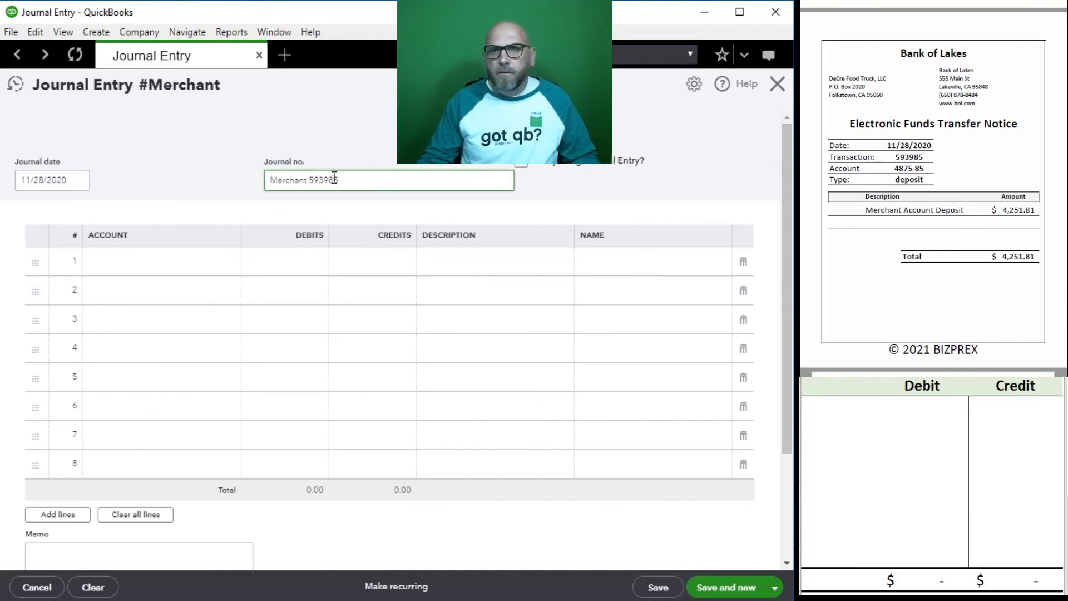
{"action": "type", "text": "593985"}
{"action": "key", "text": "Tab"}
Debit 4,251.81 to 11100 Bank Account BOL 75 85 on the first journal line, with the description Credit Card Sales
{"action": "left_click", "coordinate": [130, 260]}
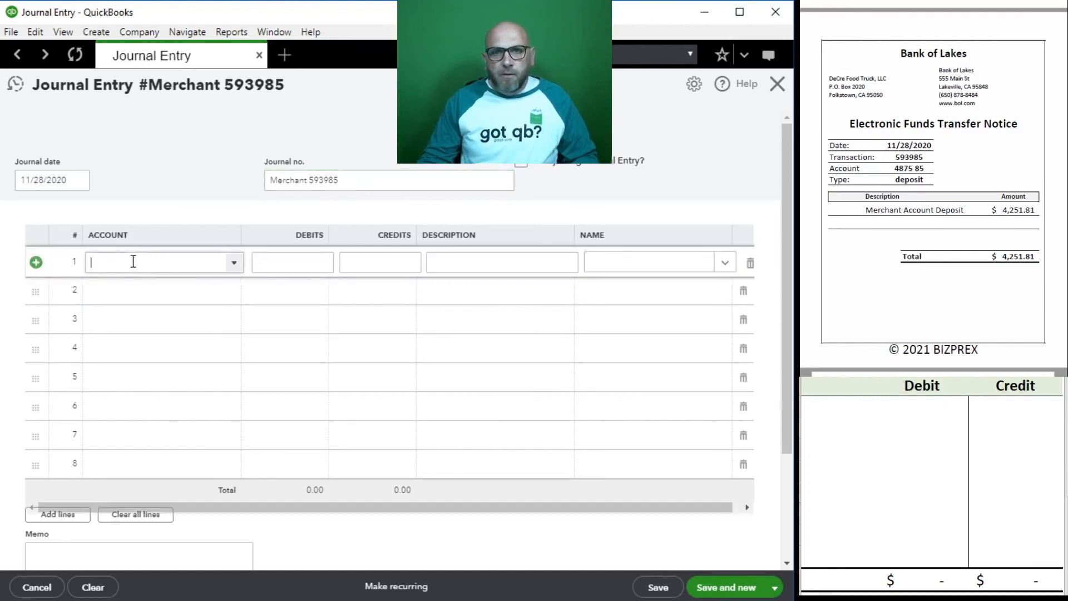
{"action": "left_click", "coordinate": [234, 263]}
{"action": "left_click", "coordinate": [219, 335]}
{"action": "left_click", "coordinate": [299, 263]}
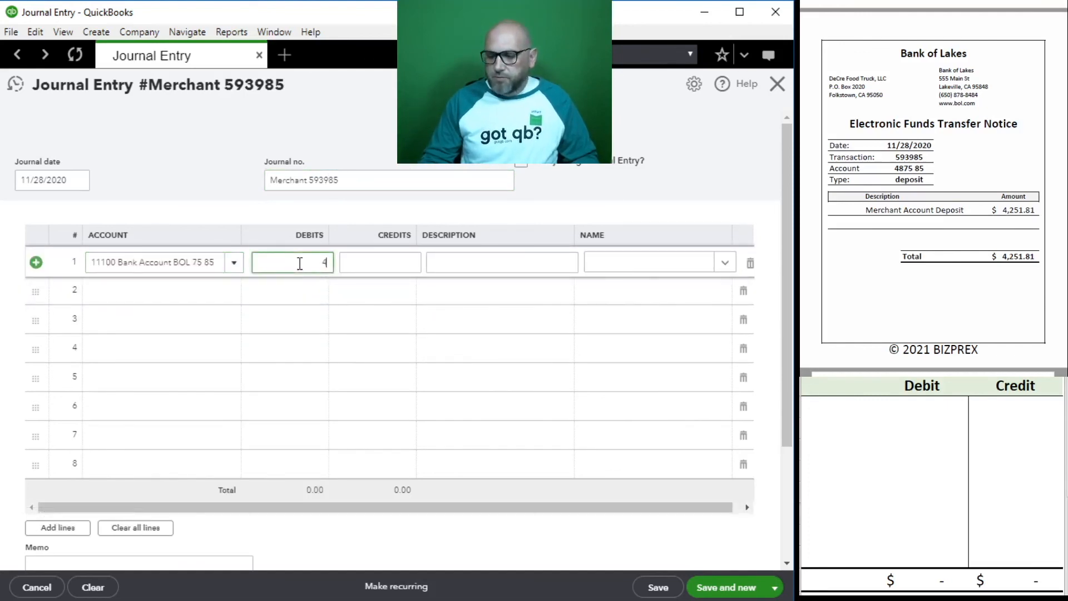
{"action": "type", "text": "4,251.81"}
{"action": "key", "text": "Tab"}
{"action": "key", "text": "Tab"}
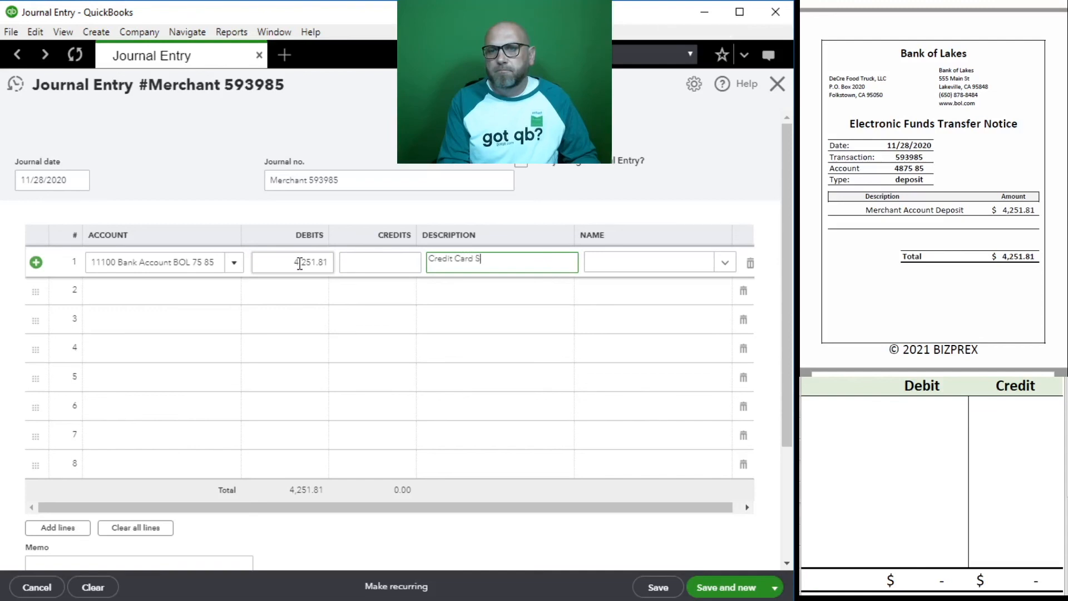
{"action": "key", "text": "Tab"}
Assign the second journal line's 4,251.81 credit to account 41100 Sales
{"action": "left_click", "coordinate": [161, 291]}
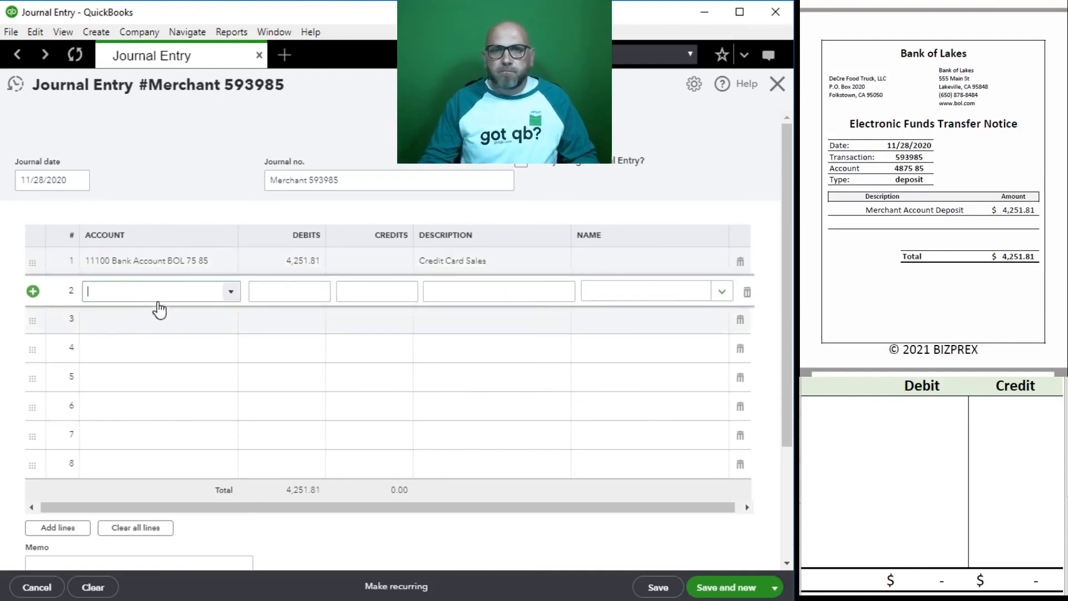
{"action": "type", "text": "41"}
{"action": "left_click", "coordinate": [168, 338]}
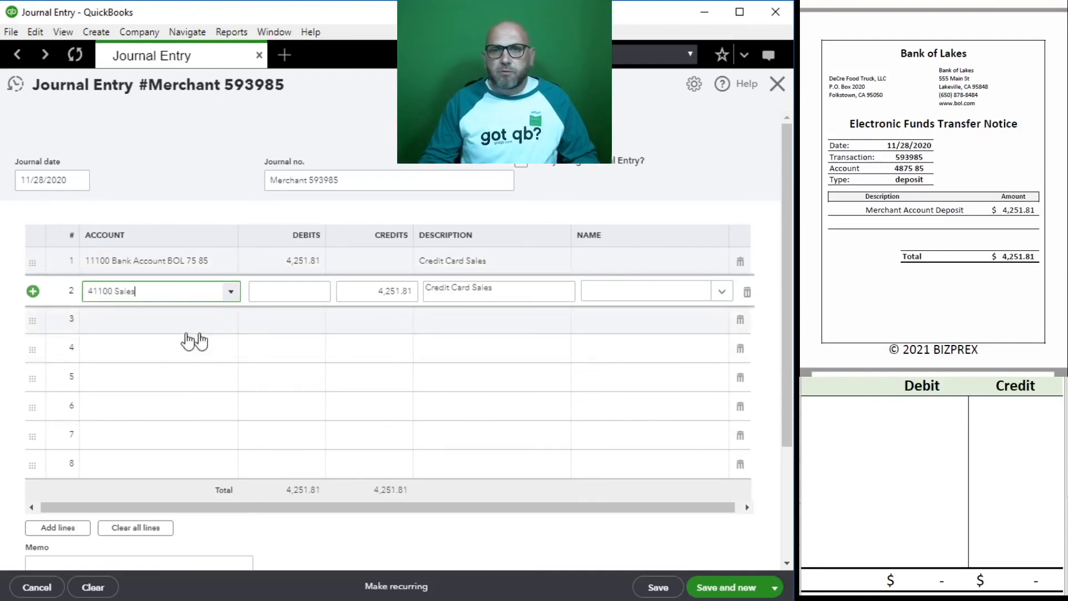
{"action": "key", "text": "Tab"}
{"action": "key", "text": "Tab"}
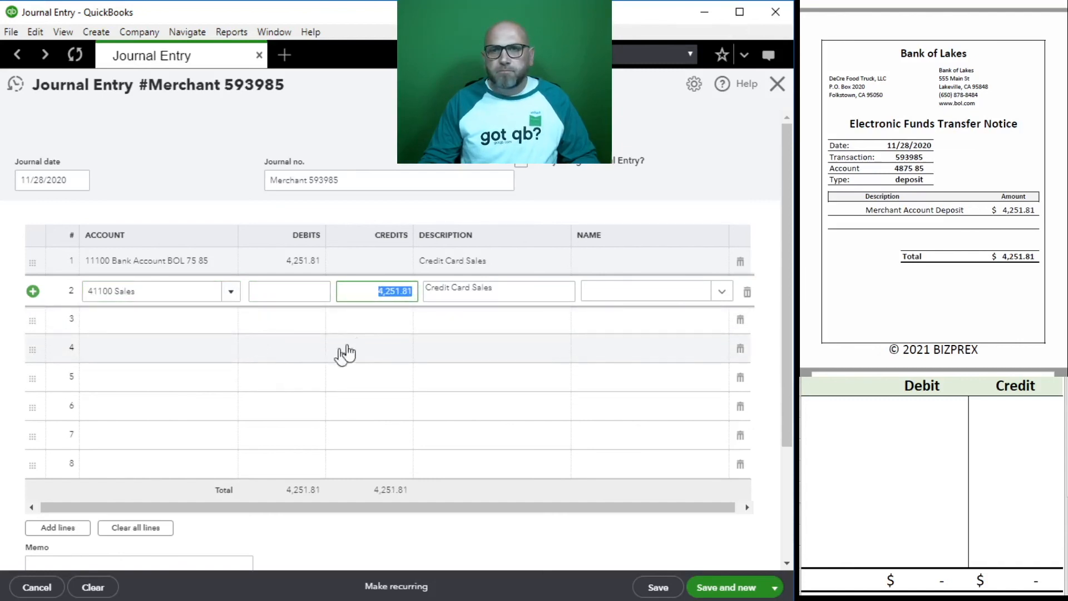
{"action": "key", "text": "Tab"}
{"action": "key", "text": "Tab"}
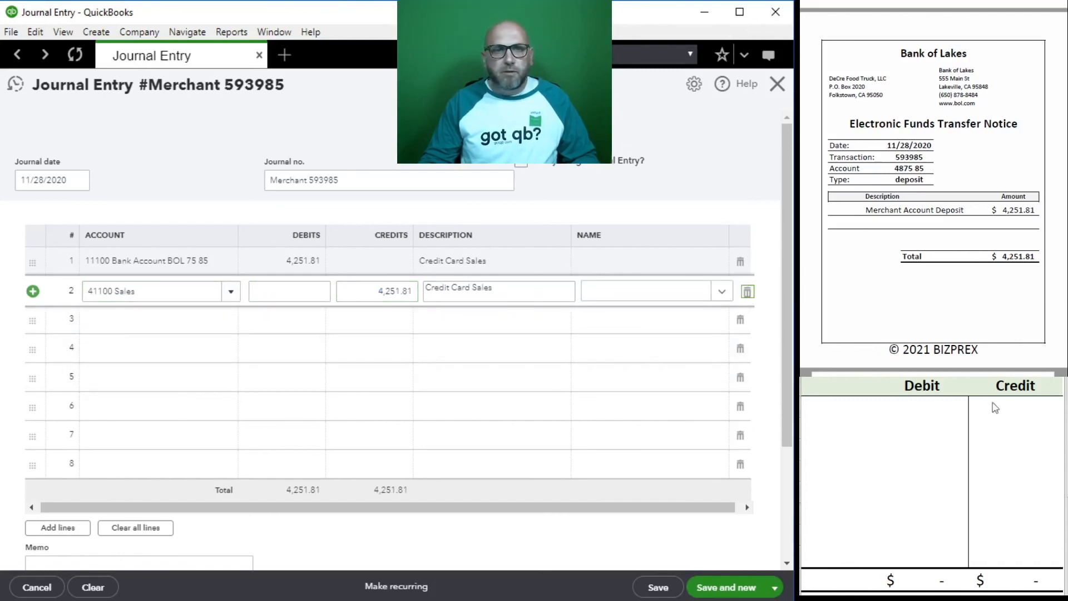
Illustrate the merchant deposit in the debit/credit worksheet with a 4,251.81 debit to 11100 and a 4,251.81 credit to 41100
{"action": "left_click", "coordinate": [889, 415]}
{"action": "left_click", "coordinate": [840, 410]}
{"action": "type", "text": "11100"}
{"action": "key", "text": "Tab"}
{"action": "type", "text": "4,251.81"}
{"action": "key", "text": "Return"}
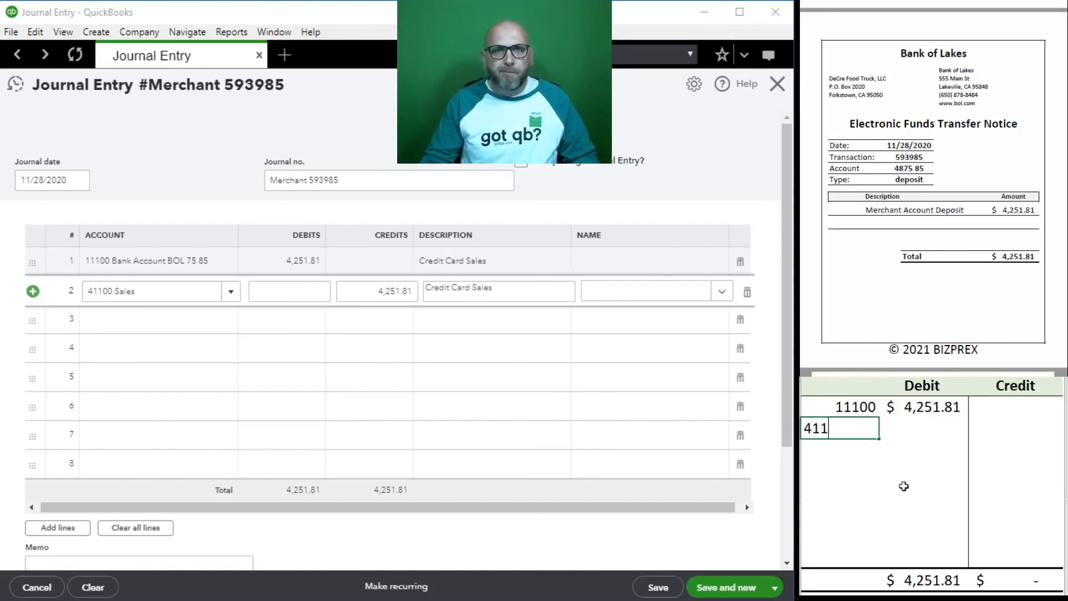
{"action": "key", "text": "Tab"}
{"action": "key", "text": "Tab"}
{"action": "type", "text": "4,251.81"}
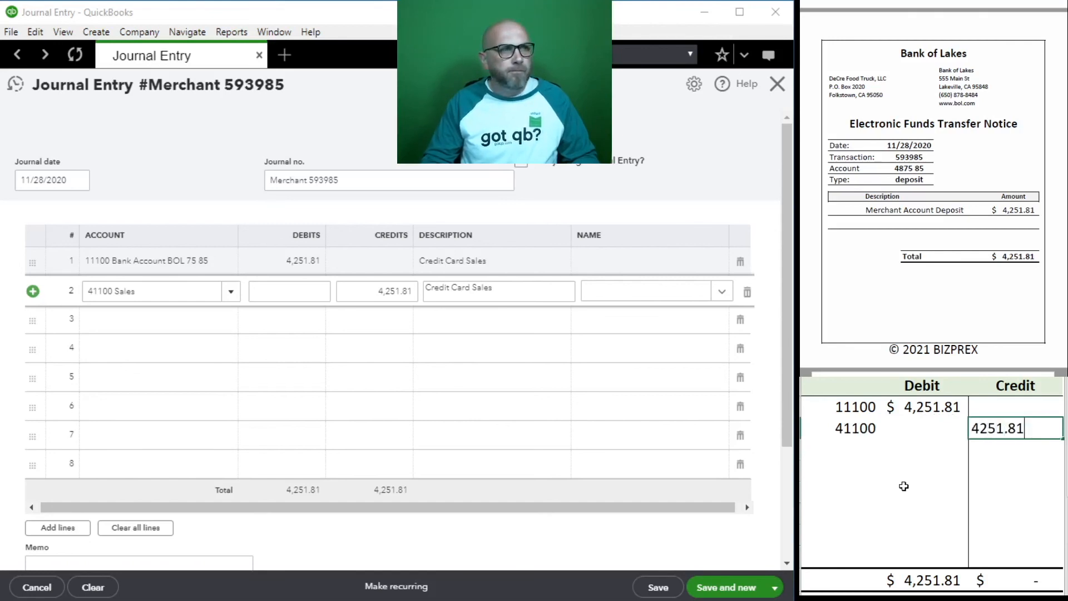
{"action": "key", "text": "Return"}
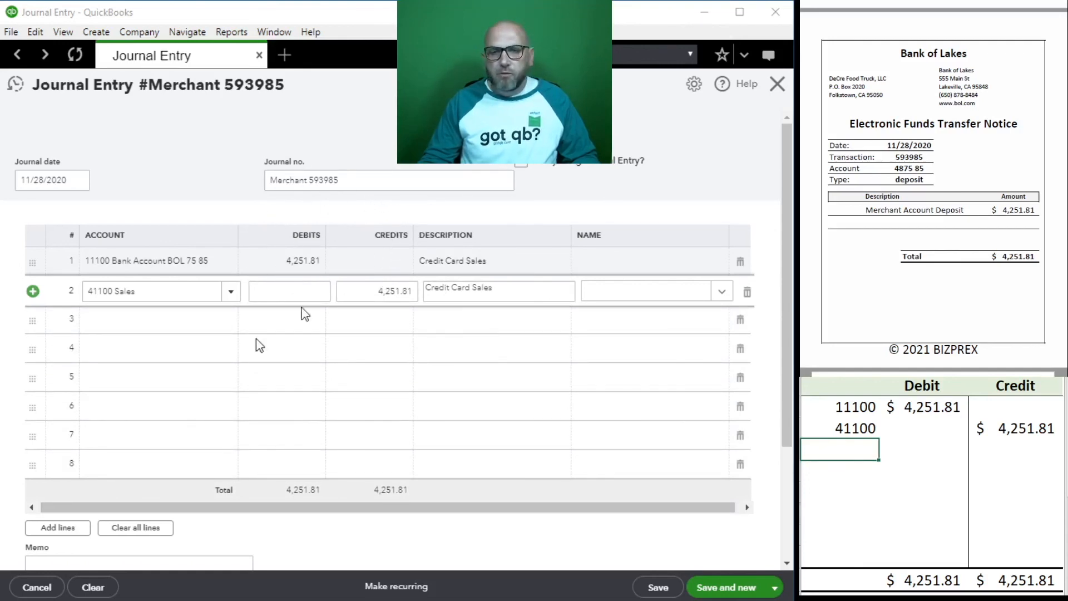
Save the credit card sales journal entry and close the blank journal entry form
{"action": "left_click", "coordinate": [731, 589]}
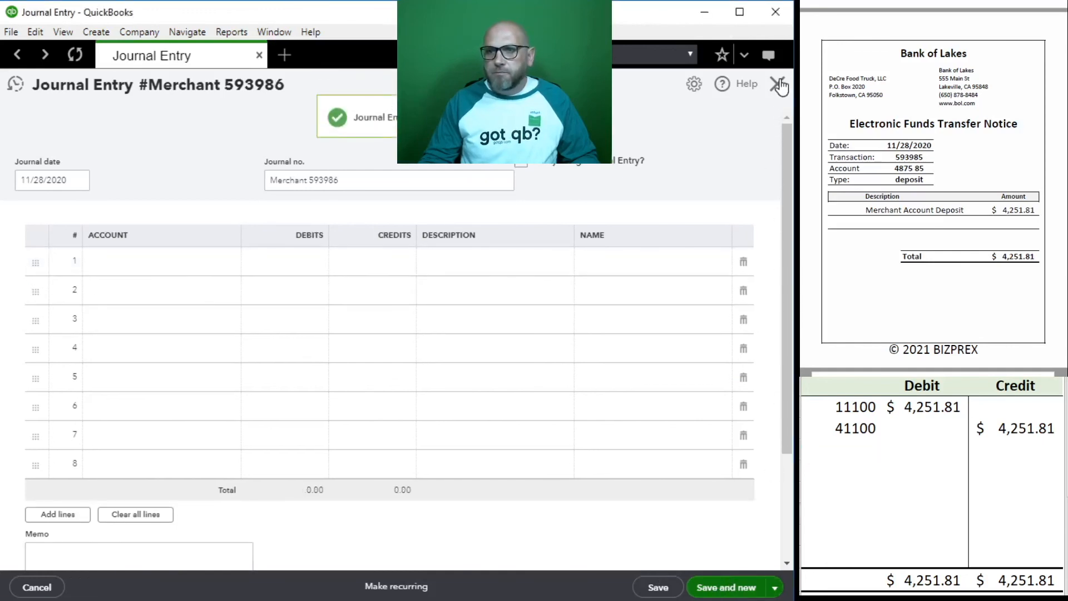
{"action": "left_click", "coordinate": [781, 85]}
Clear the merchant deposit rows from the debit/credit worksheet and go to the end of the source documents
{"action": "left_click", "coordinate": [954, 461]}
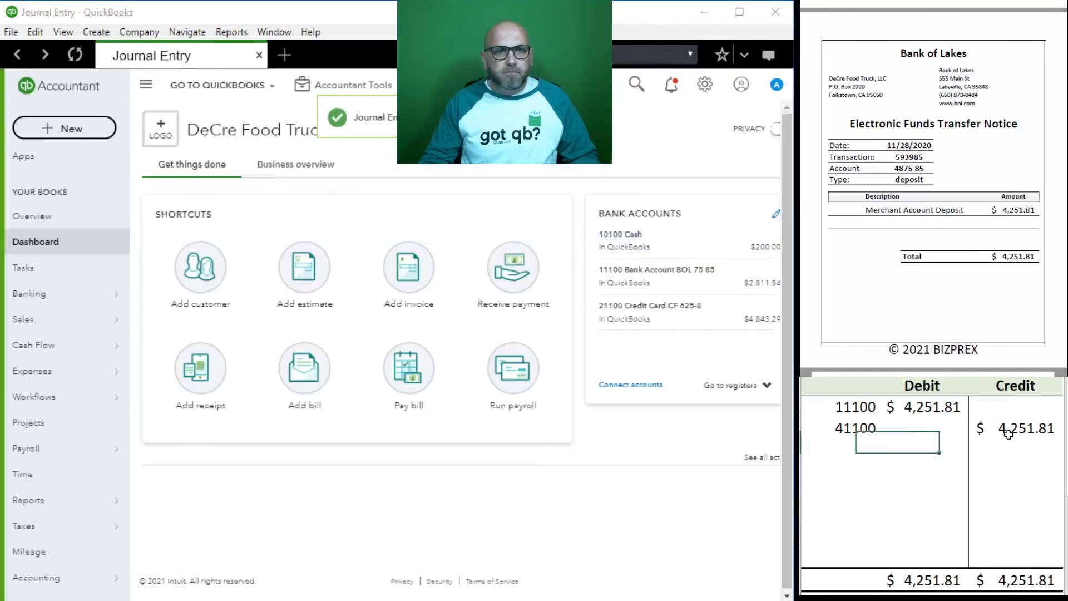
{"action": "left_click_drag", "start_coordinate": [1009, 435], "coordinate": [862, 410]}
{"action": "key", "text": "Delete"}
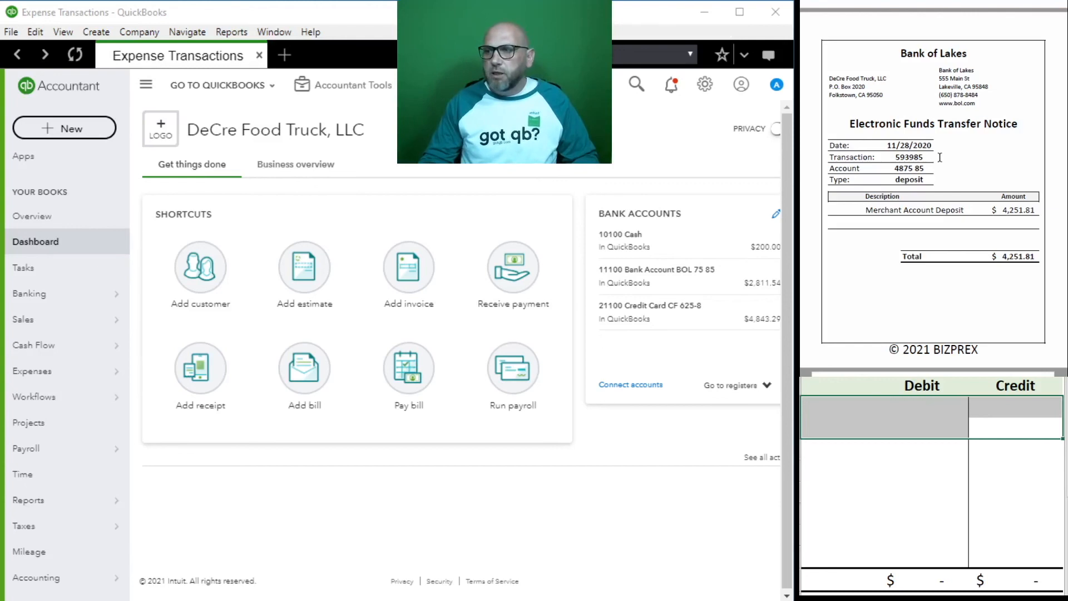
{"action": "scroll", "coordinate": [939, 158], "scroll_direction": "down", "scroll_amount": 10}
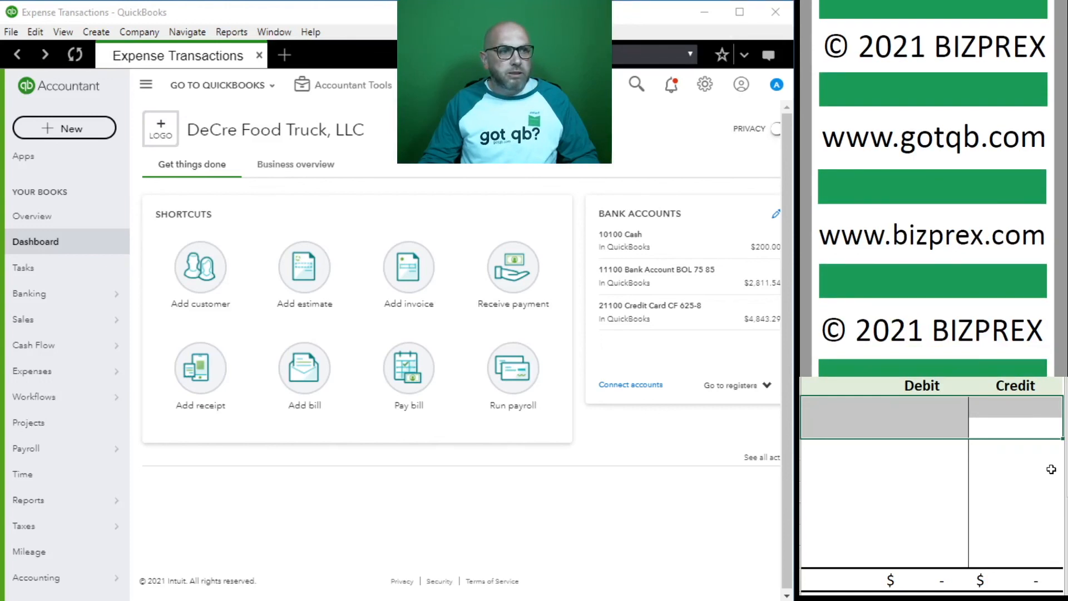
Bring up the Reports options
{"action": "mouse_move", "coordinate": [91, 499]}
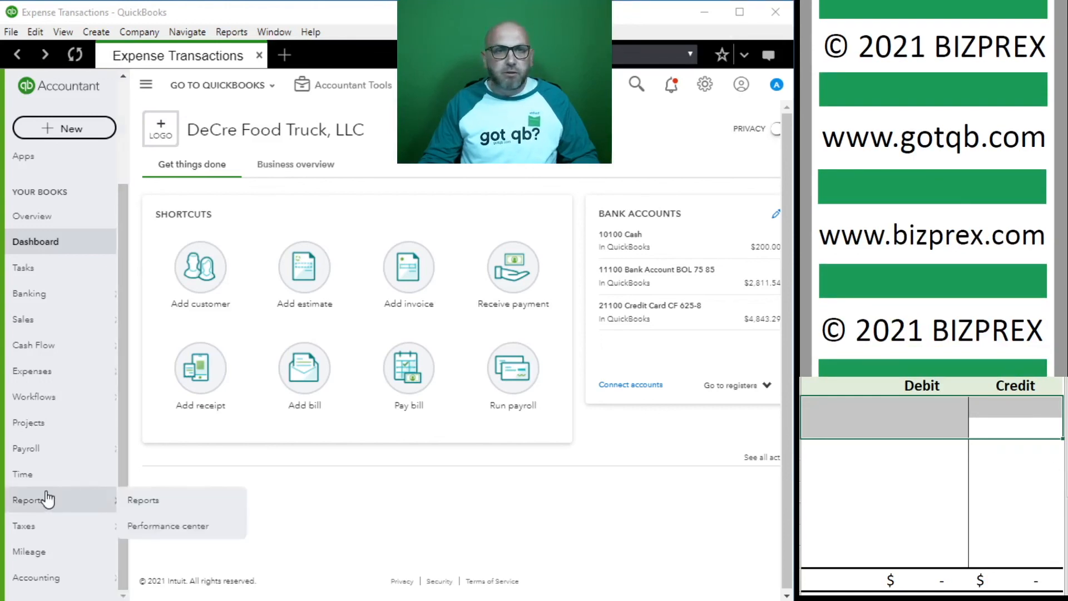